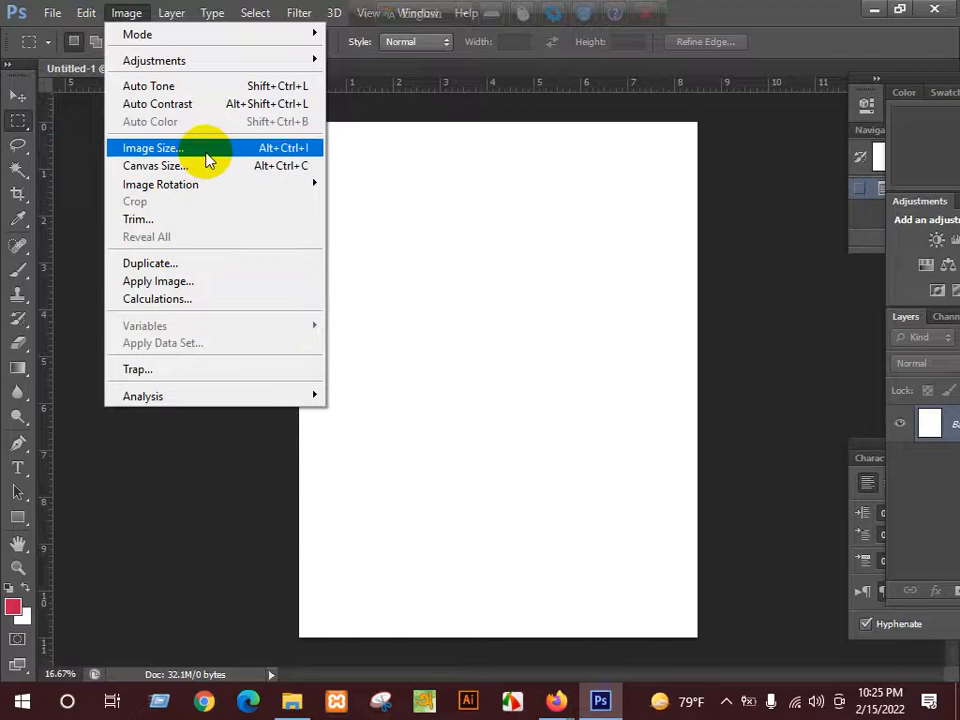
# - Reduce the blank document's resolution to 72 pixels/inch, keeping the 8.5 by 11 inch document size
pyautogui.click(205, 149)
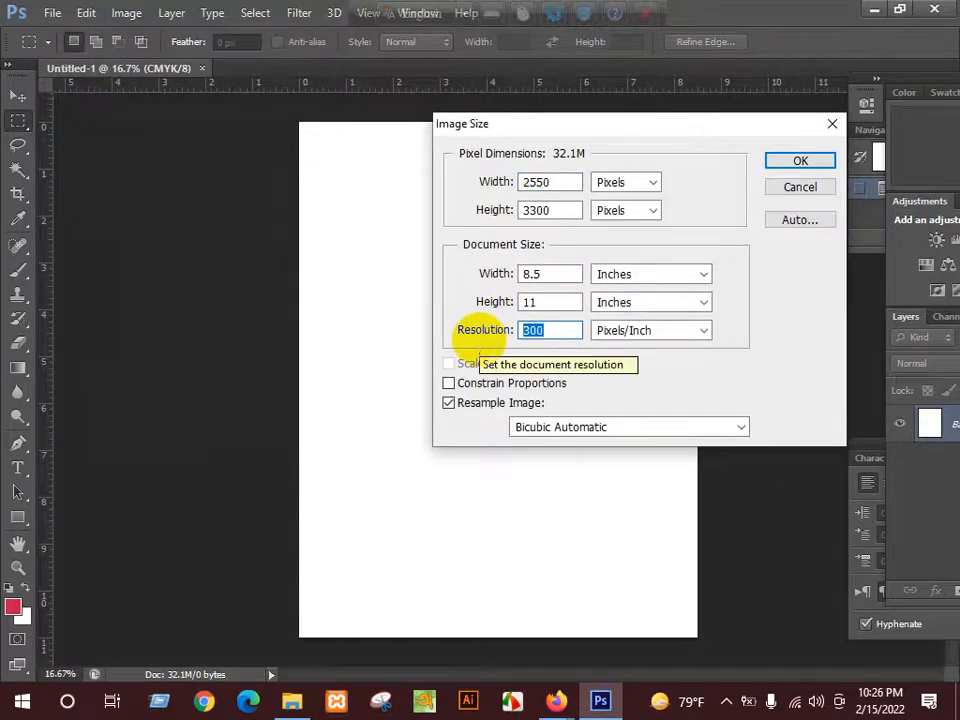
pyautogui.write('72')
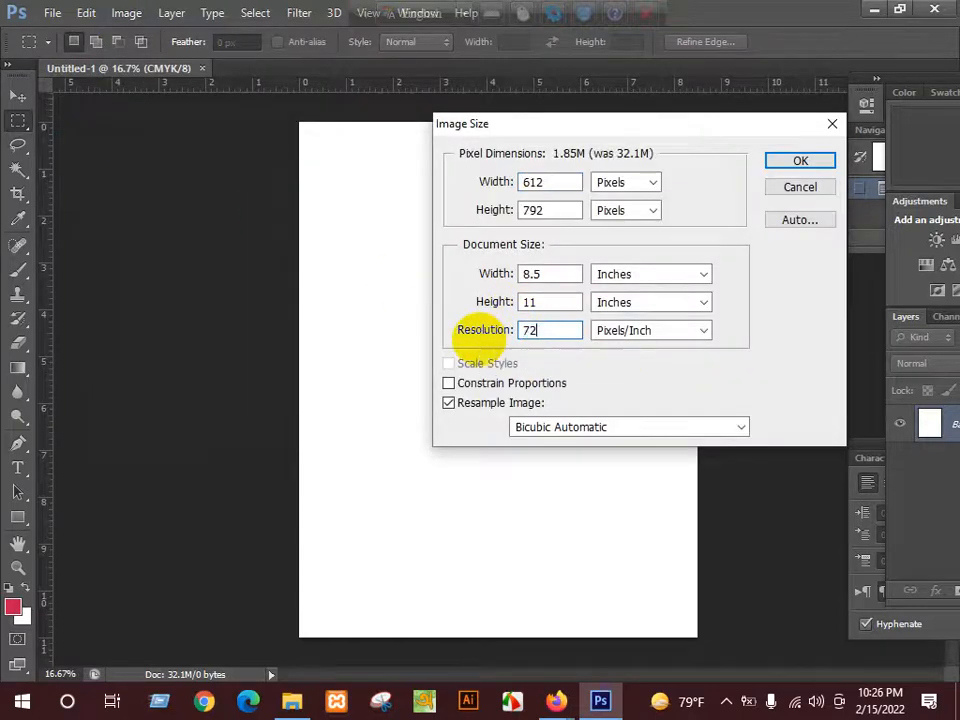
pyautogui.click(801, 163)
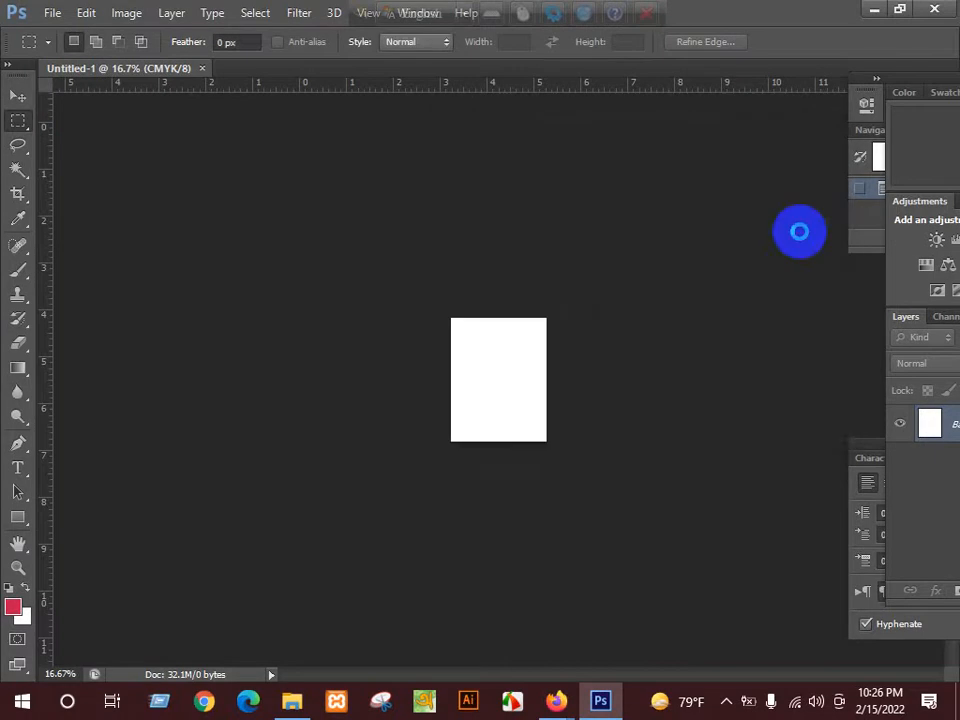
pyautogui.hotkey('ctrl', '+')
pyautogui.hotkey('ctrl', '+')
pyautogui.hotkey('ctrl', '+')
pyautogui.hotkey('ctrl', '+')
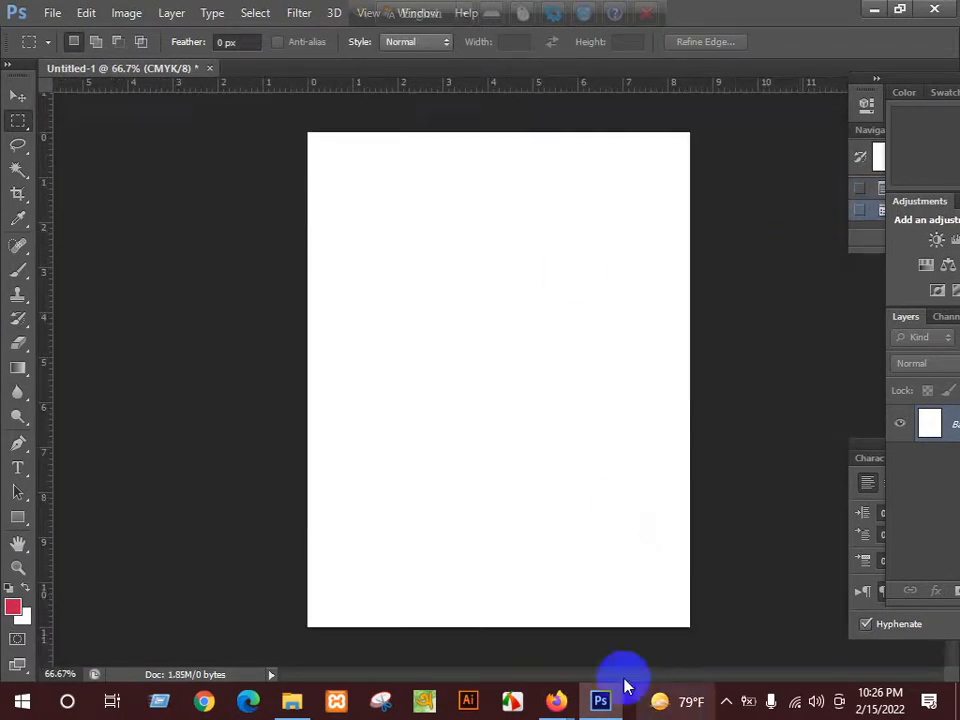
# - Switch to Firefox and examine the Dream Home construction flyer in the flyer design image results
pyautogui.click(600, 700)
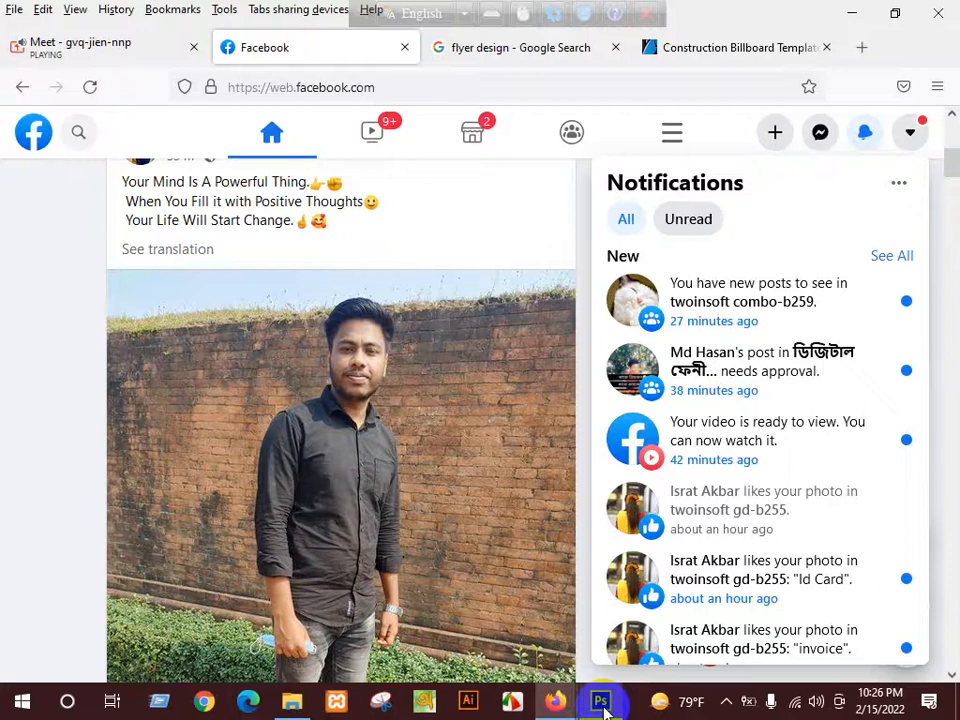
pyautogui.click(604, 704)
pyautogui.click(553, 704)
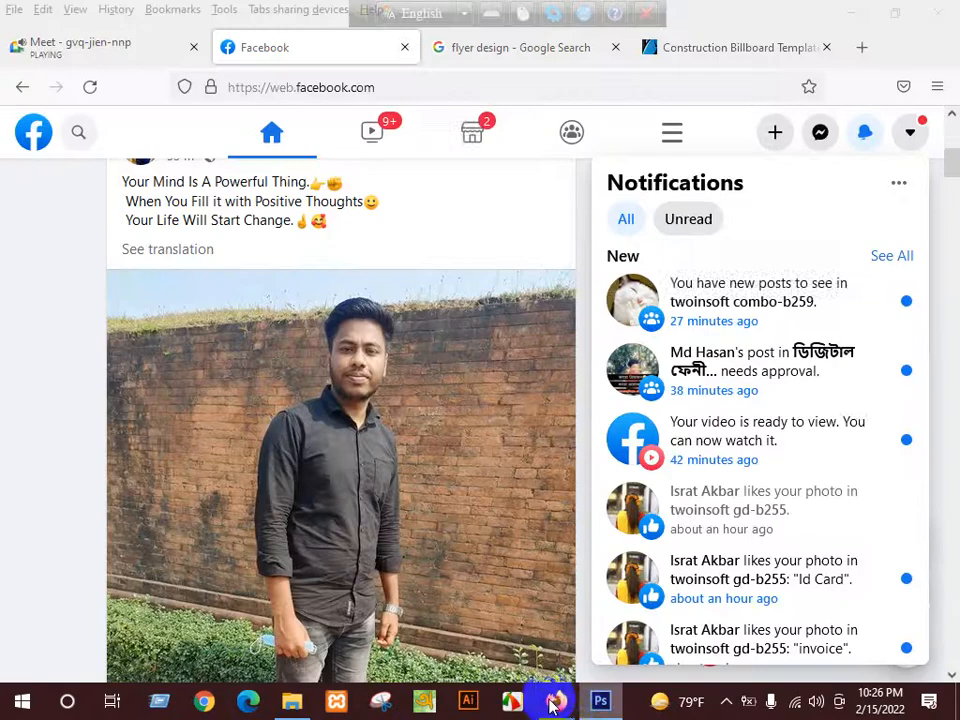
pyautogui.click(524, 40)
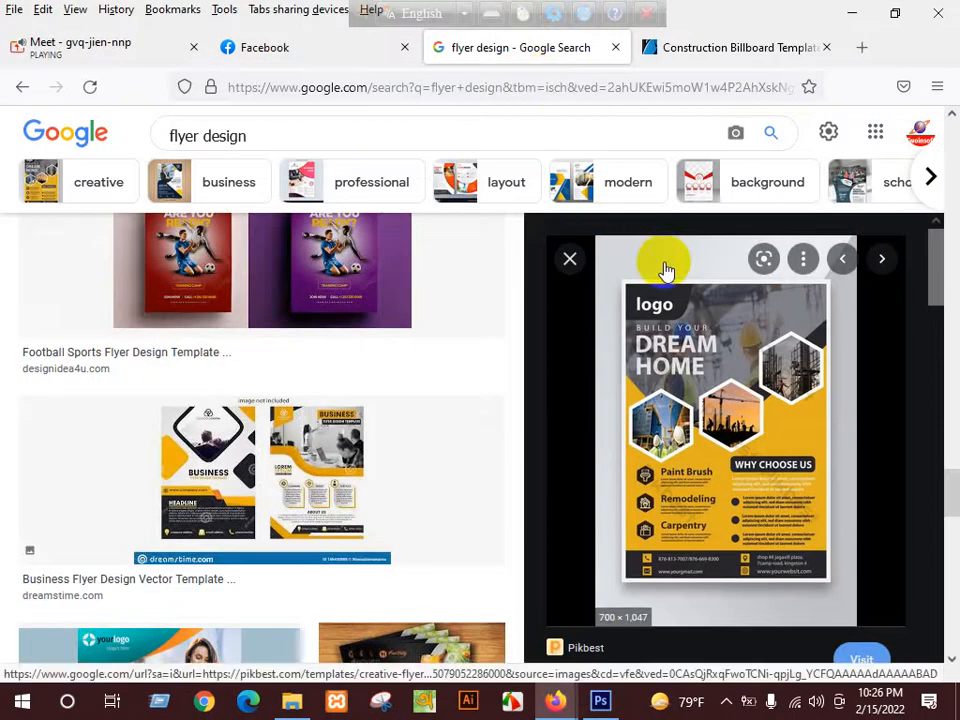
pyautogui.scroll(-2, 291, 471)
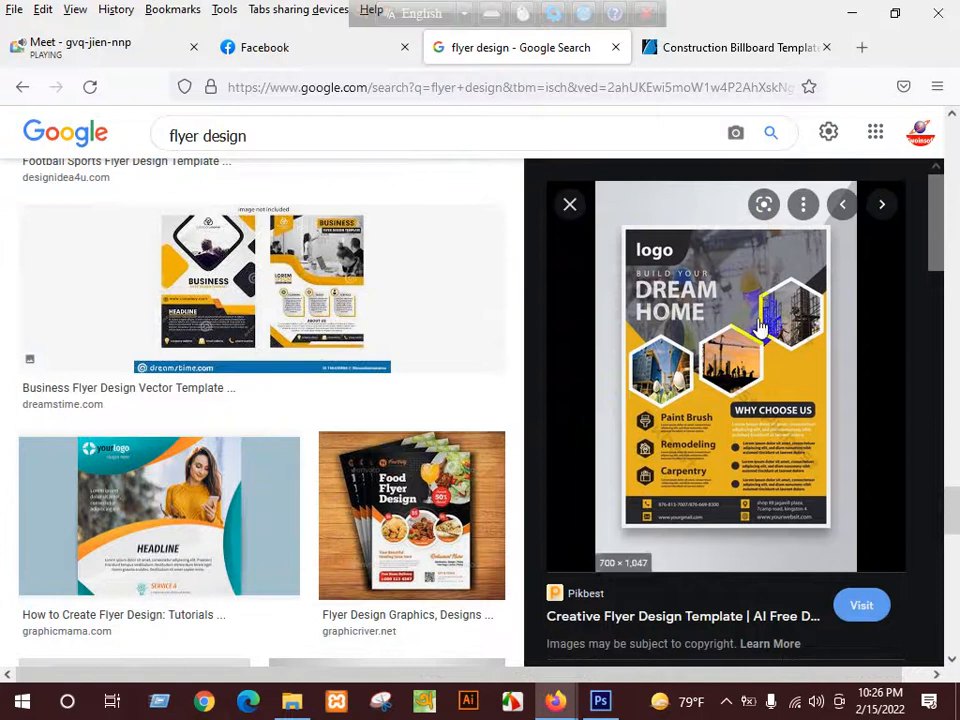
# - Move the floating English language toolbar clear of Photoshop's menu bar and return to Firefox
pyautogui.click(602, 703)
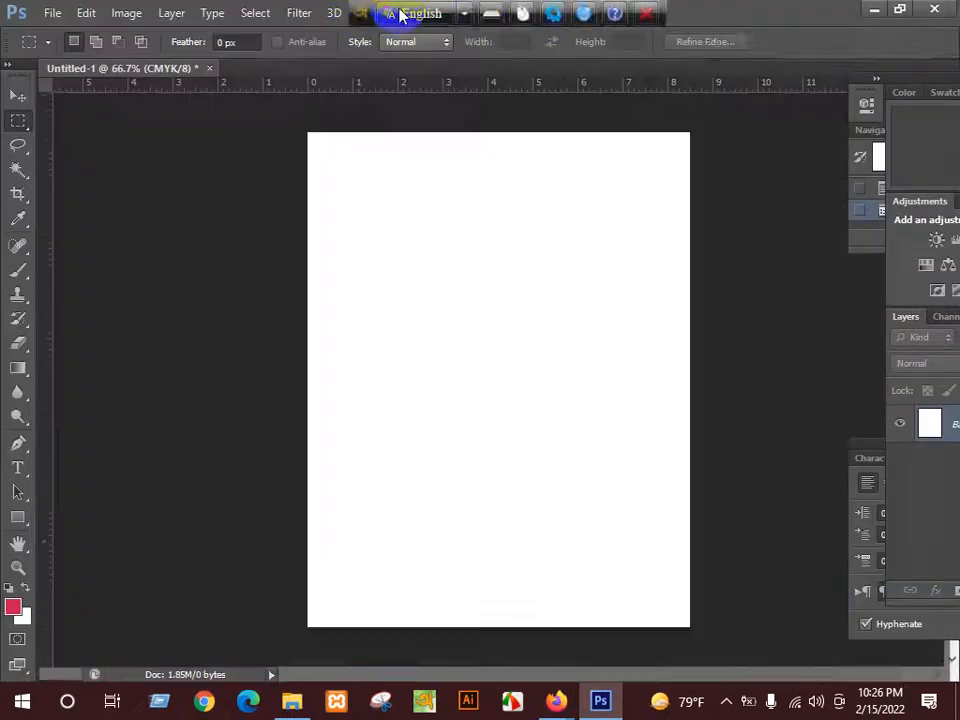
pyautogui.moveTo(368, 15); pyautogui.dragTo(591, 58)
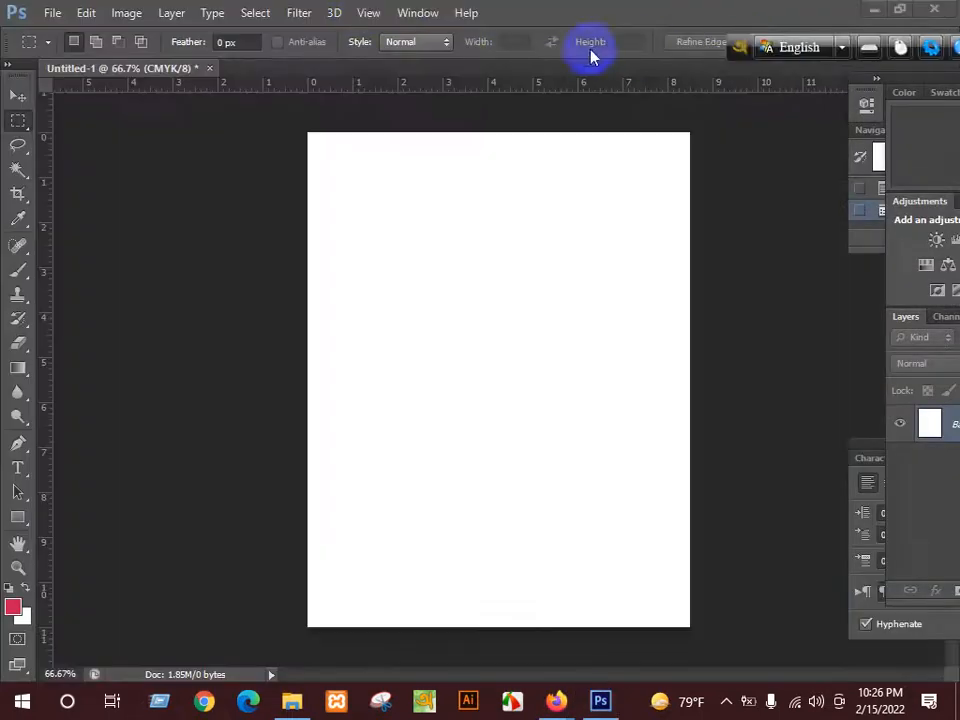
pyautogui.moveTo(557, 703)
pyautogui.click(536, 598)
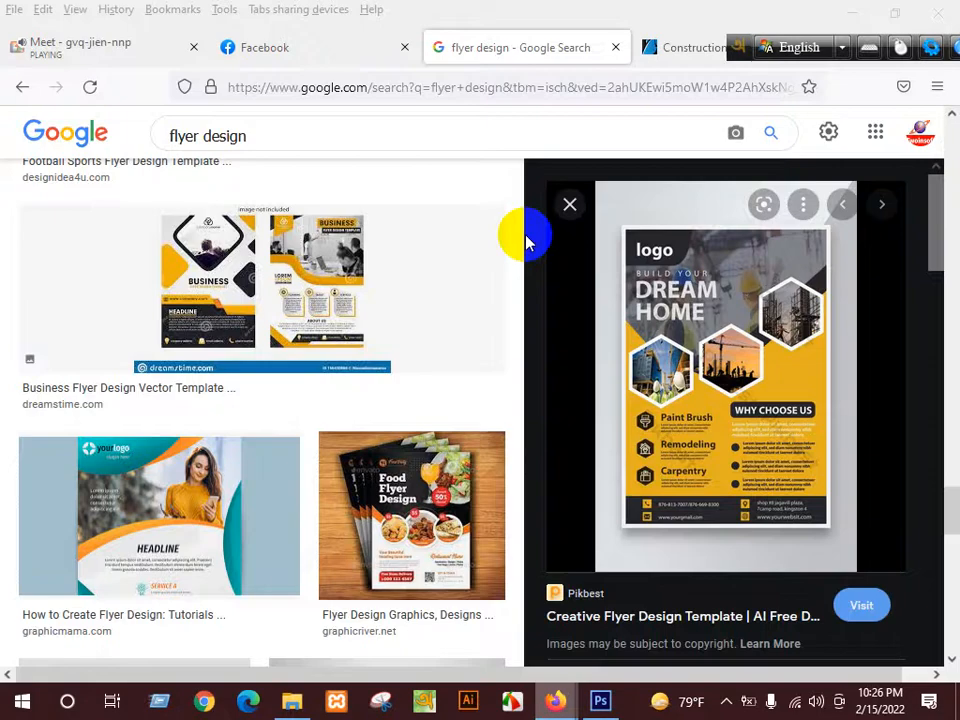
# - Load the Google home page in the browser tab that holds the construction billboard template
pyautogui.click(687, 50)
pyautogui.click(414, 90)
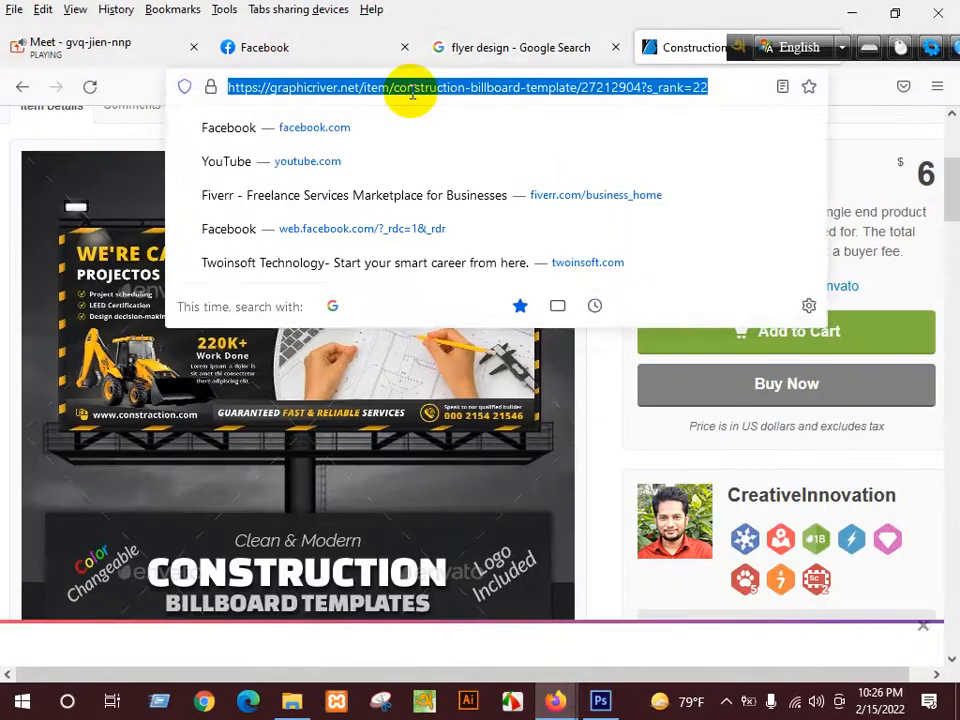
pyautogui.write('go')
pyautogui.press('Return')
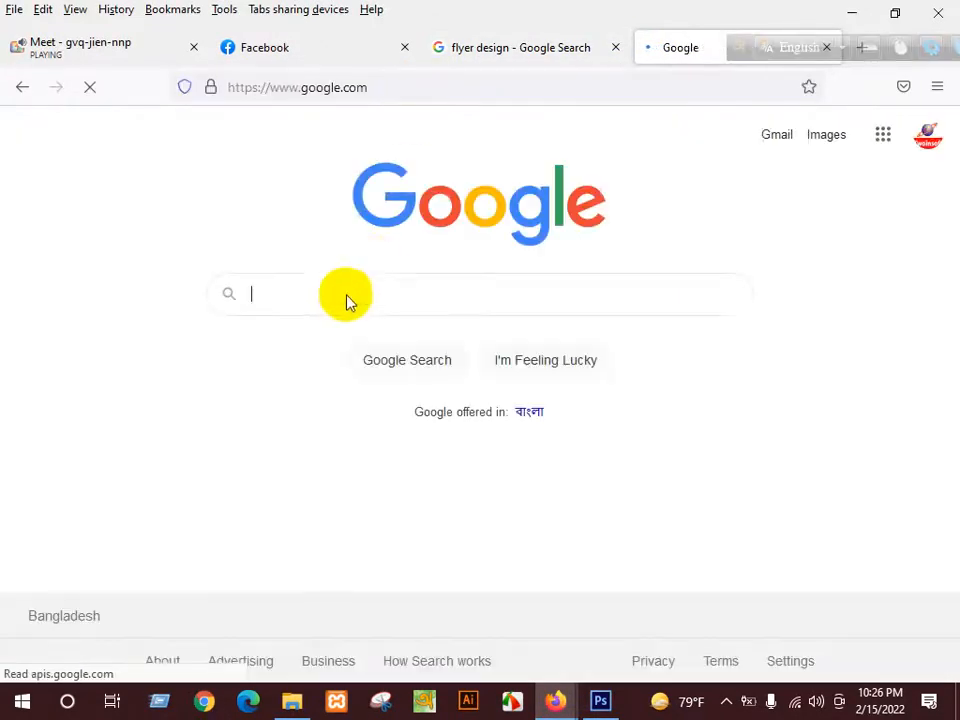
# - Search Google for "bg realstate" and show the image results
pyautogui.click(344, 290)
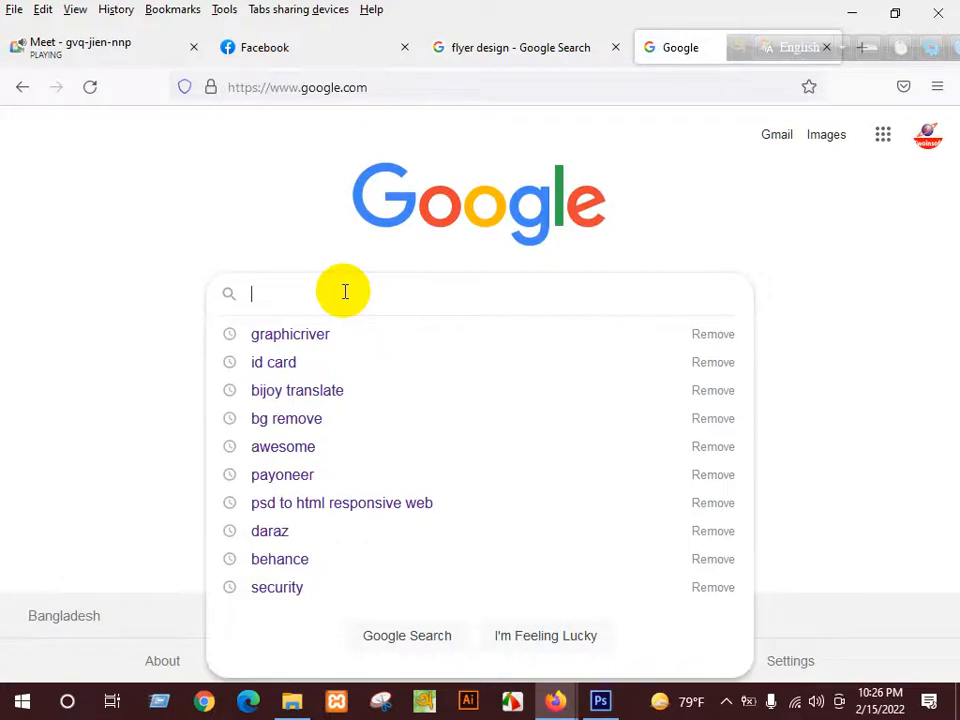
pyautogui.write('g')
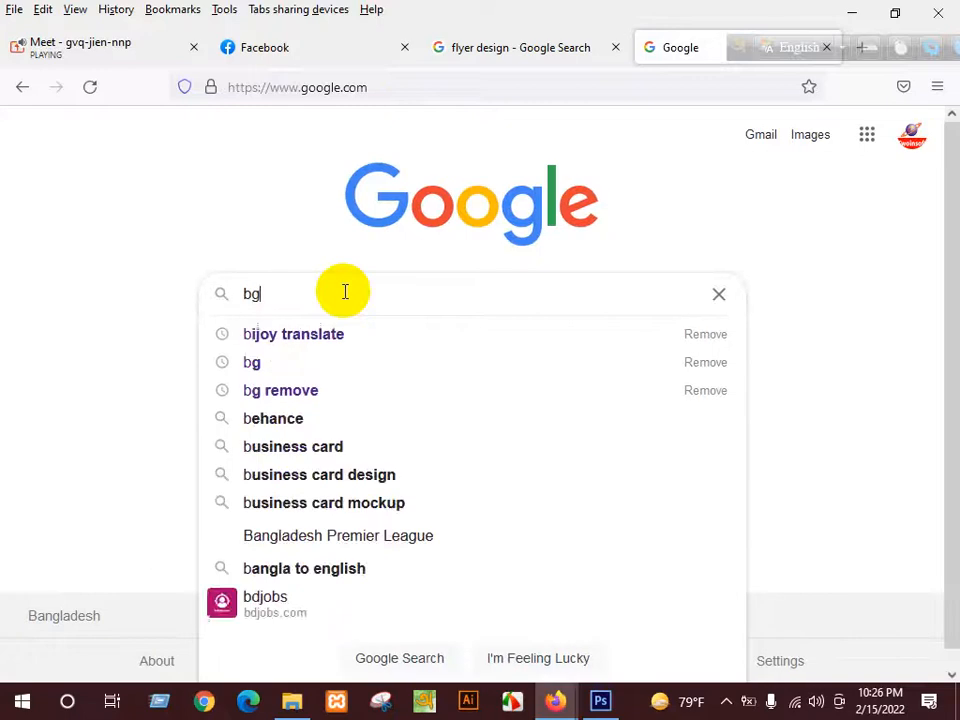
pyautogui.write(' real')
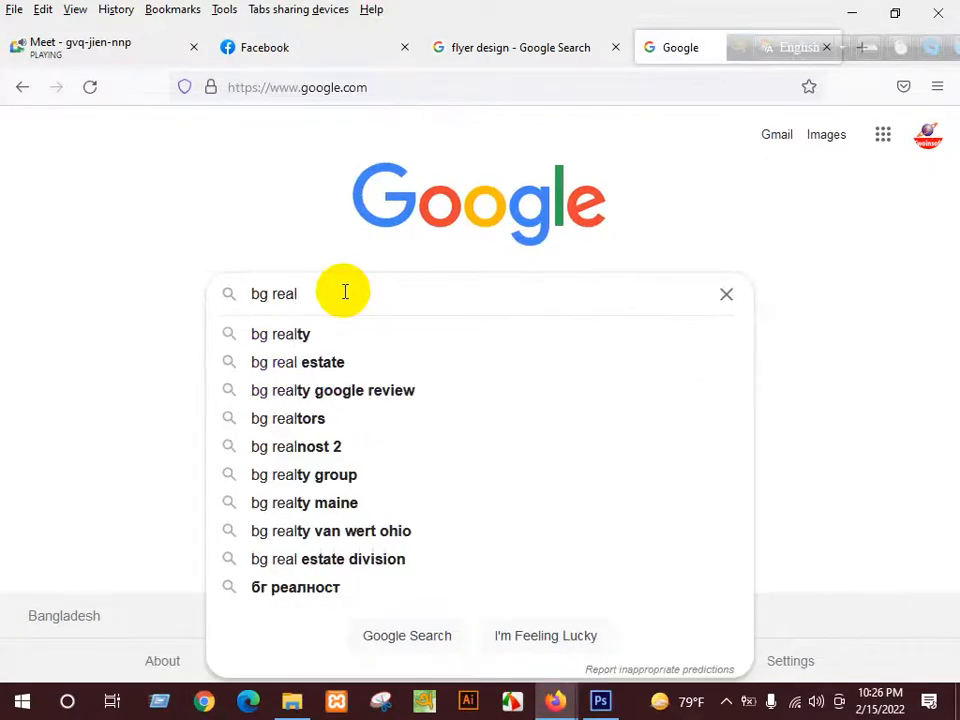
pyautogui.write('state')
pyautogui.press('Return')
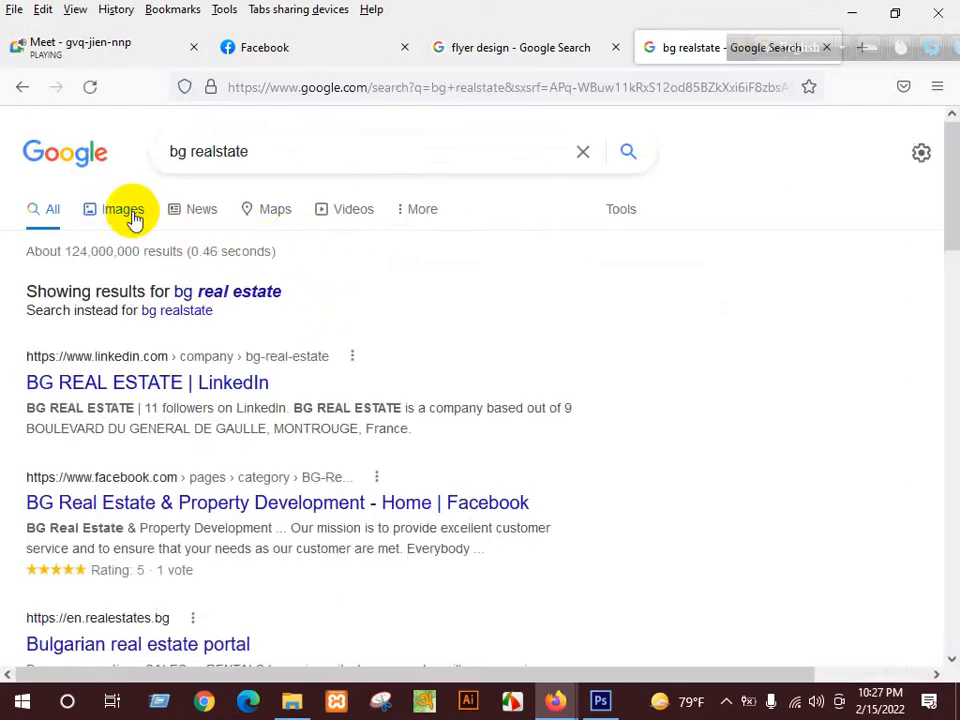
pyautogui.click(133, 218)
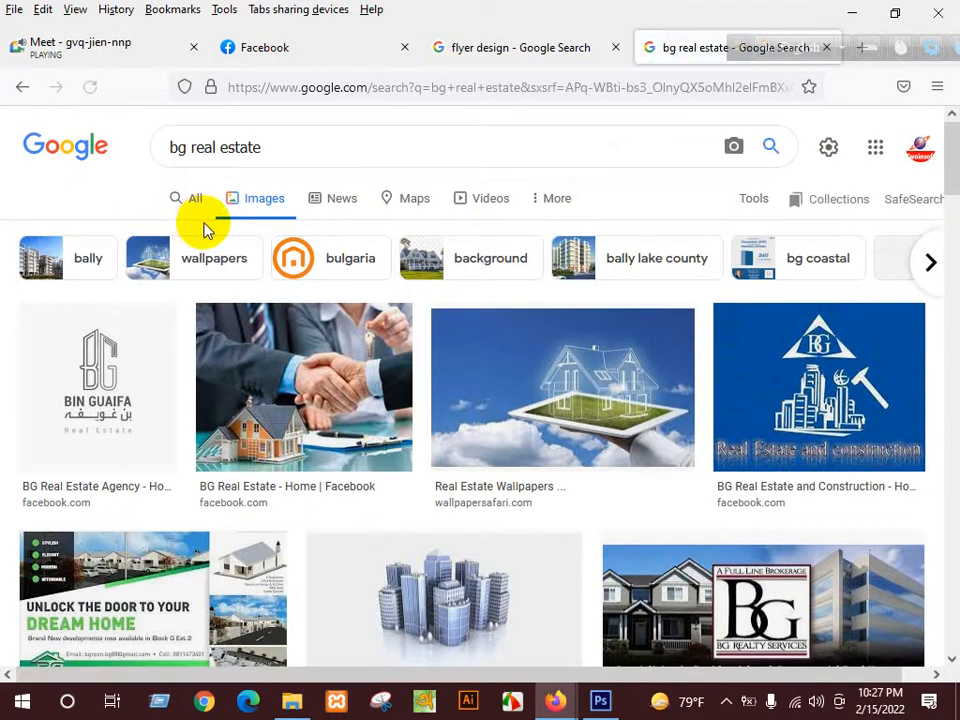
# - Look through the real estate image results for a picture suitable as the flyer background
pyautogui.click(355, 268)
pyautogui.scroll(-3, 369, 296)
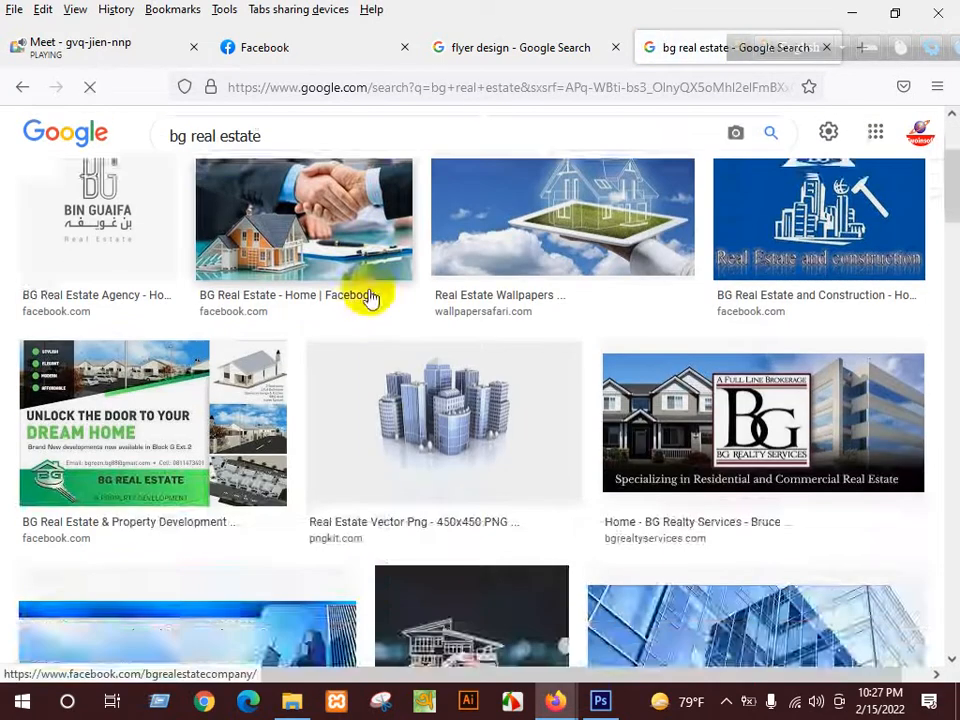
pyautogui.scroll(3, 385, 285)
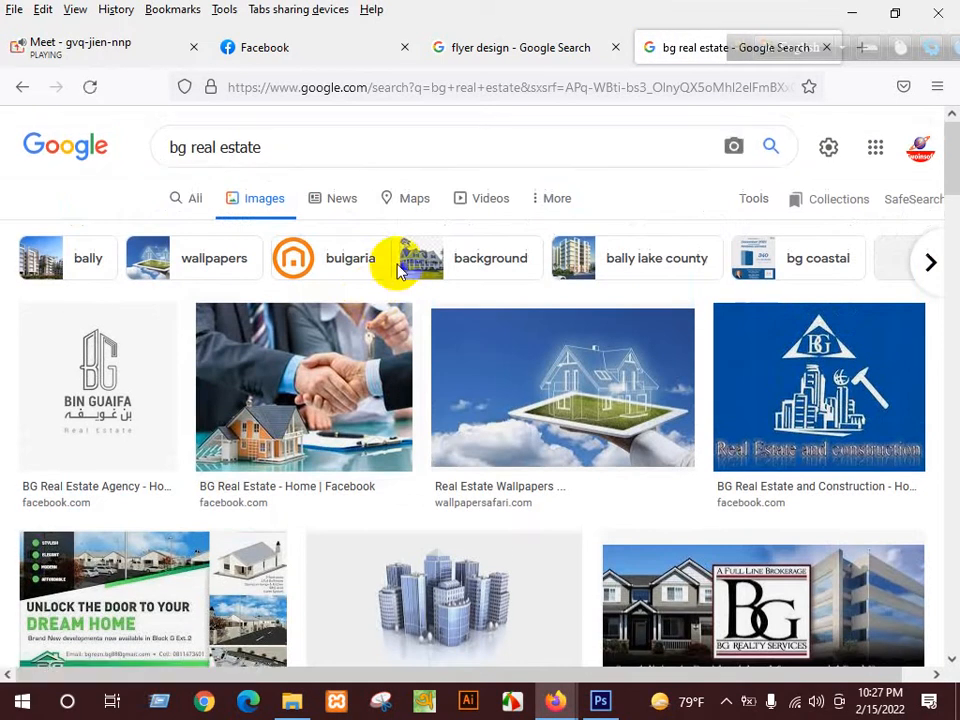
pyautogui.scroll(-10, 401, 275)
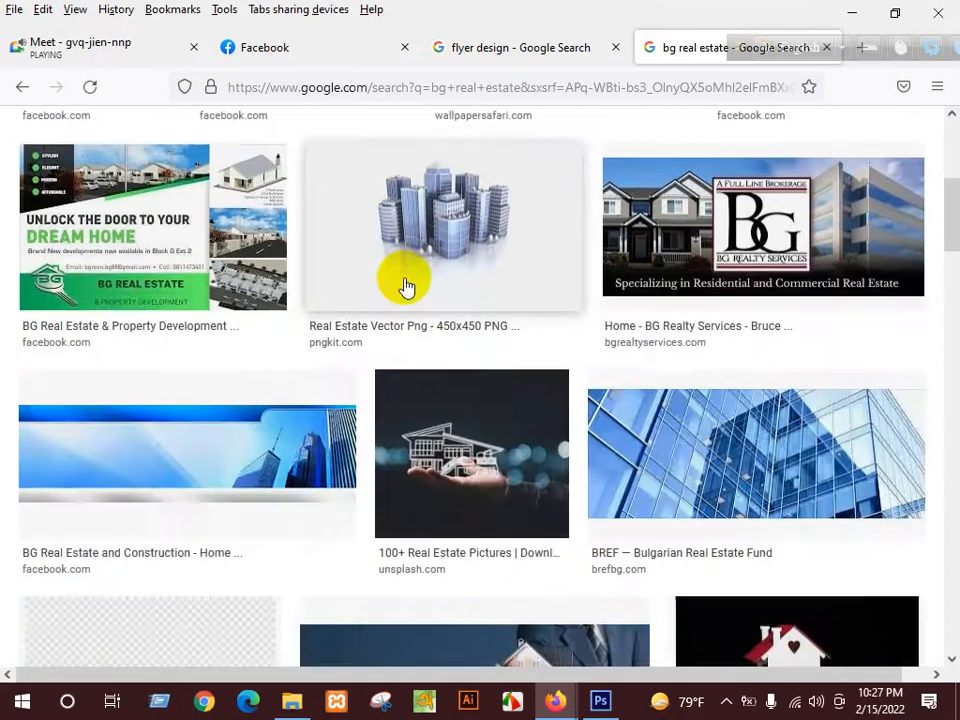
pyautogui.scroll(-7, 420, 300)
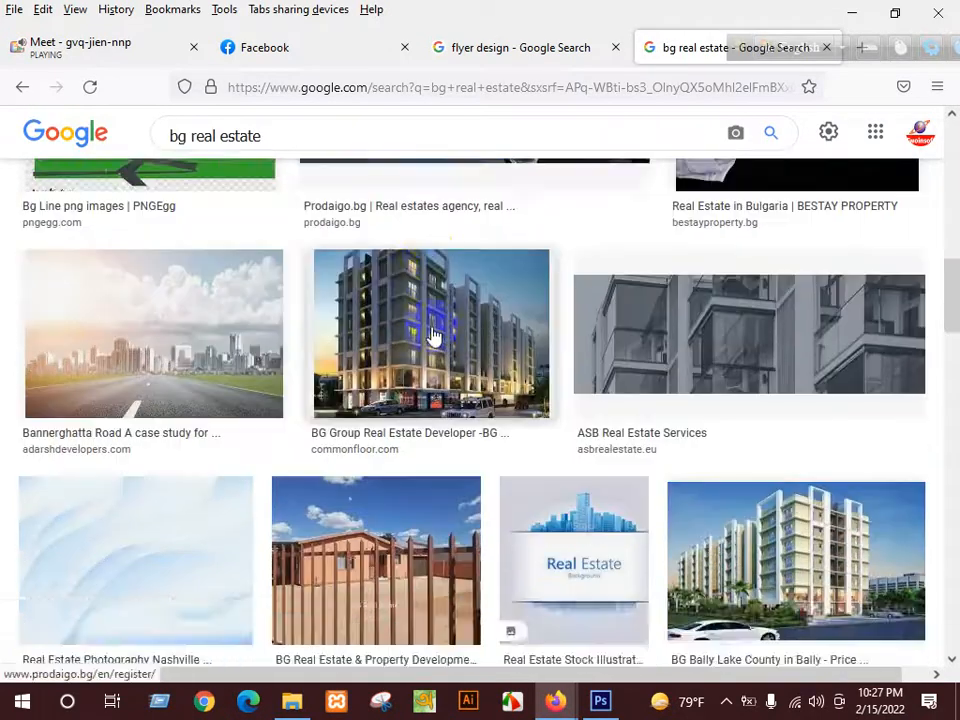
pyautogui.scroll(9, 438, 330)
pyautogui.scroll(-5, 446, 331)
pyautogui.scroll(-7, 449, 333)
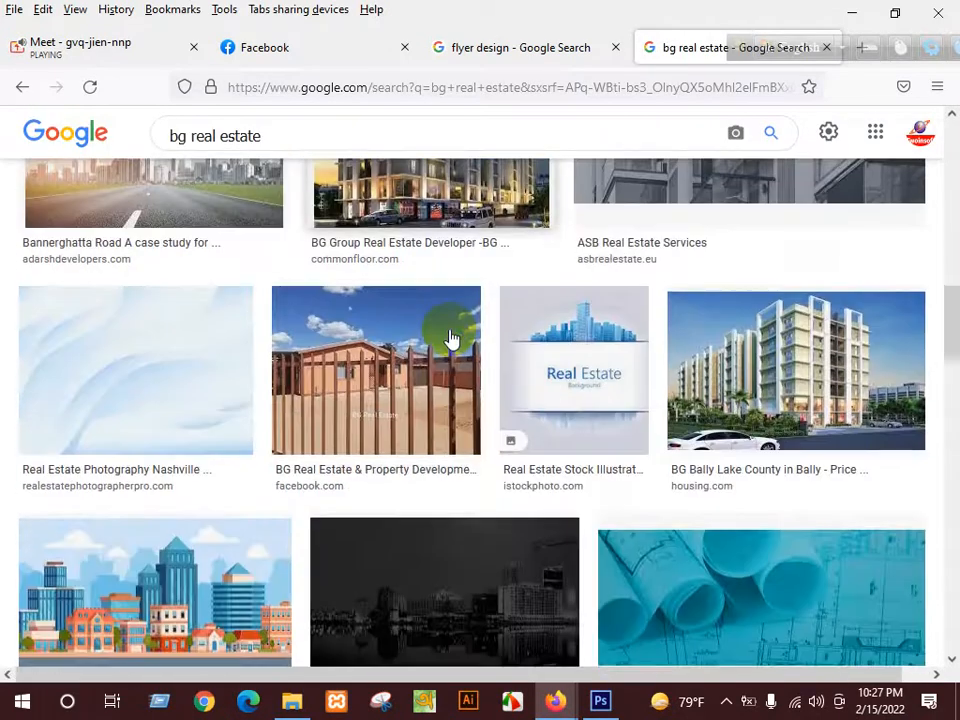
pyautogui.scroll(2, 450, 338)
pyautogui.scroll(-5, 451, 345)
pyautogui.scroll(-5, 450, 343)
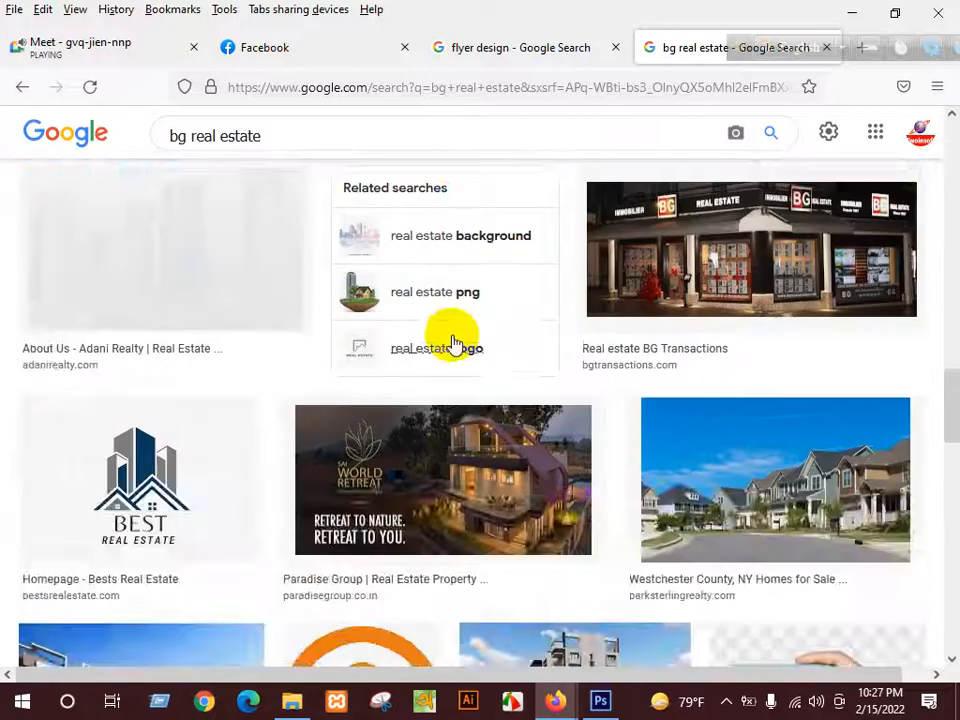
pyautogui.scroll(-5, 454, 349)
pyautogui.scroll(-15, 457, 348)
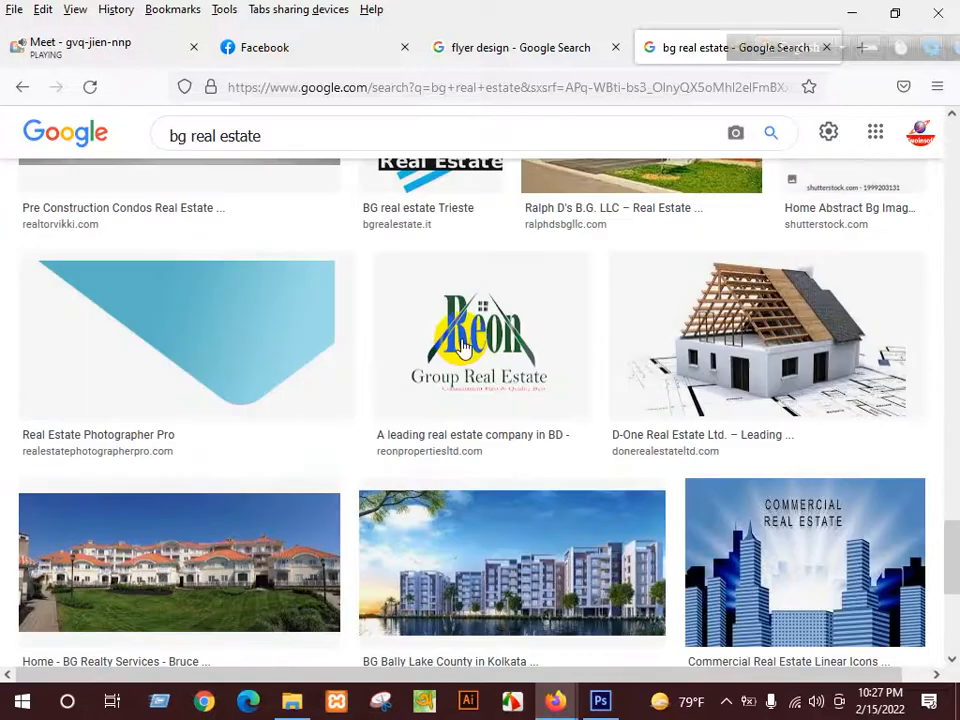
pyautogui.scroll(3, 460, 343)
pyautogui.scroll(20, 465, 330)
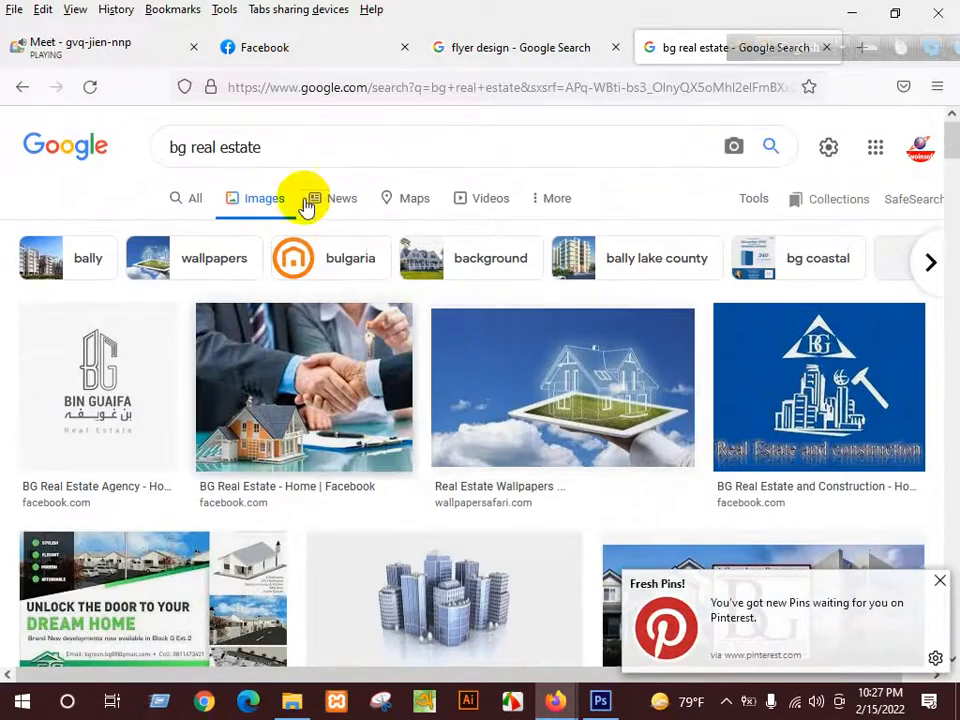
# - Search images for "bg real estate witn man" and look through the results for a usable picture
pyautogui.click(356, 169)
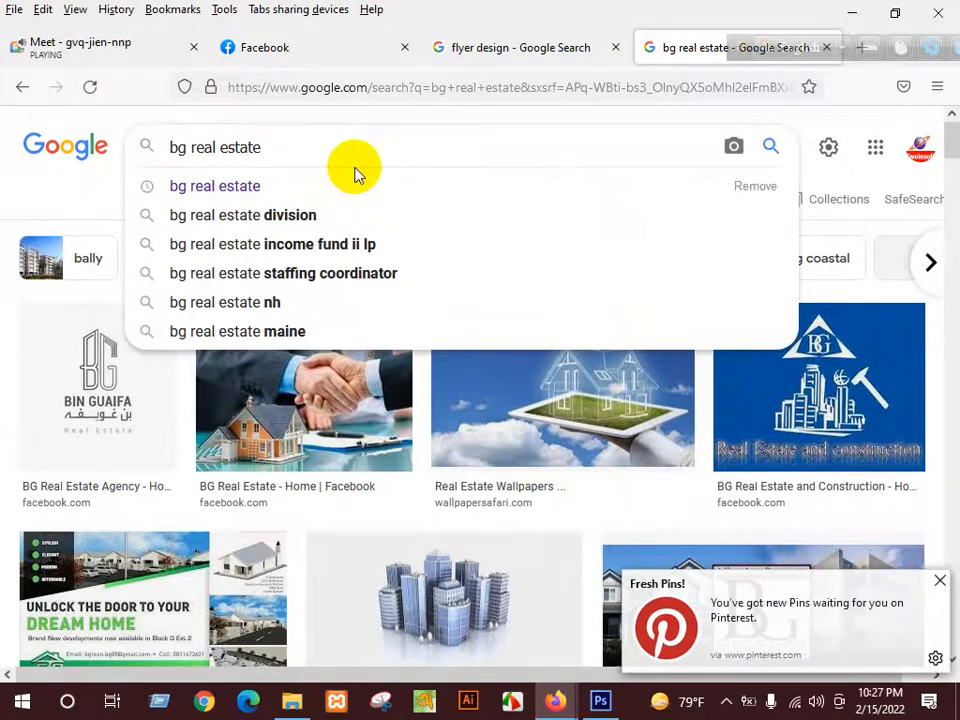
pyautogui.write('witn ma')
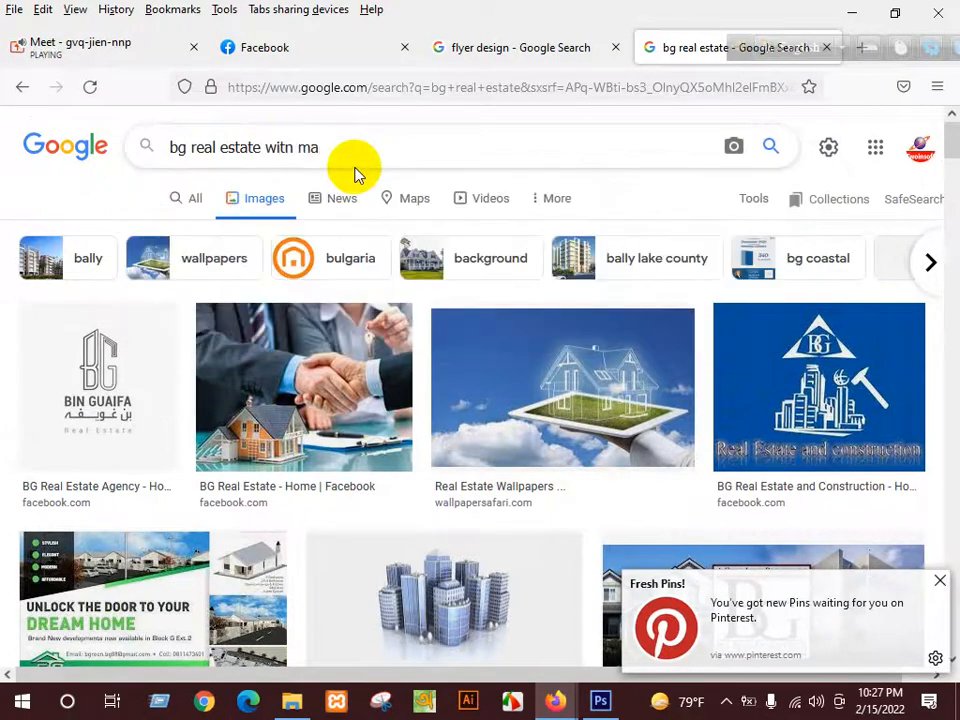
pyautogui.write('n')
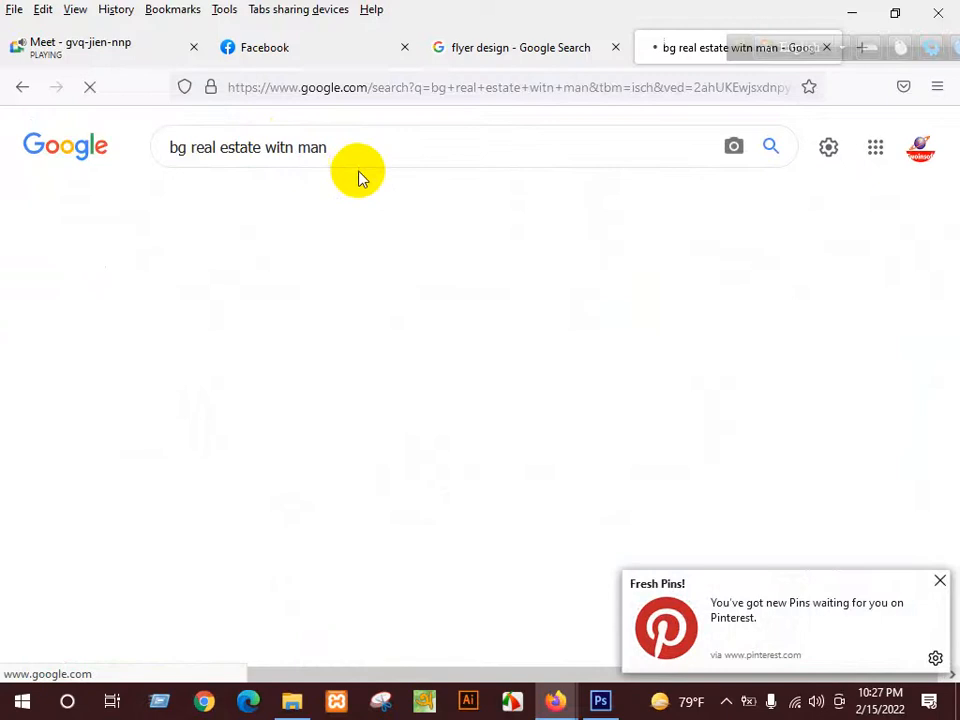
pyautogui.scroll(-3, 352, 413)
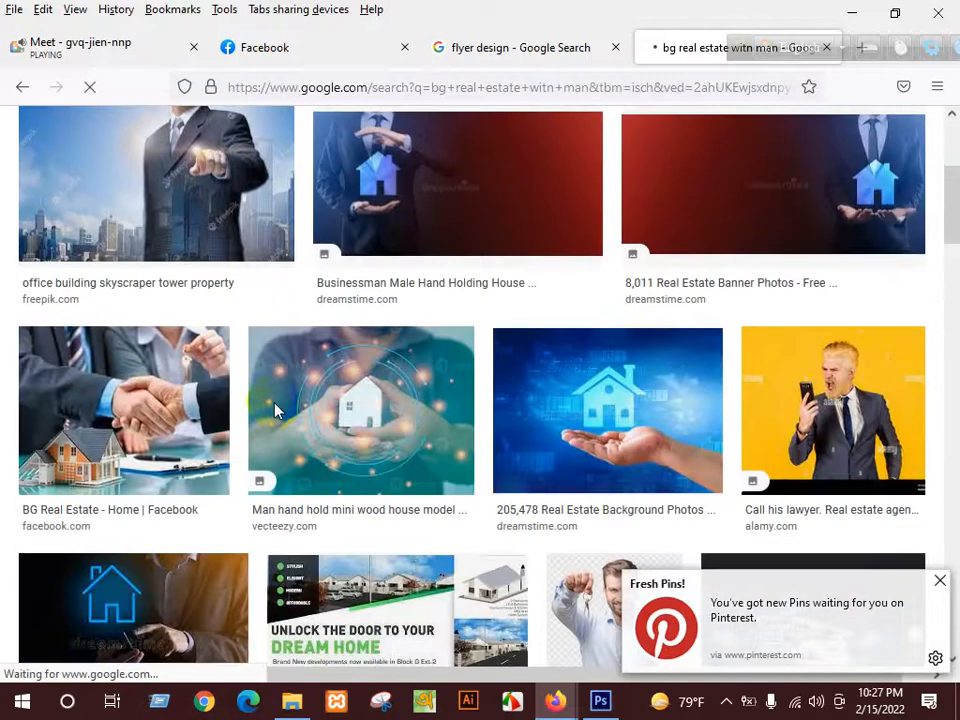
pyautogui.scroll(-7, 420, 394)
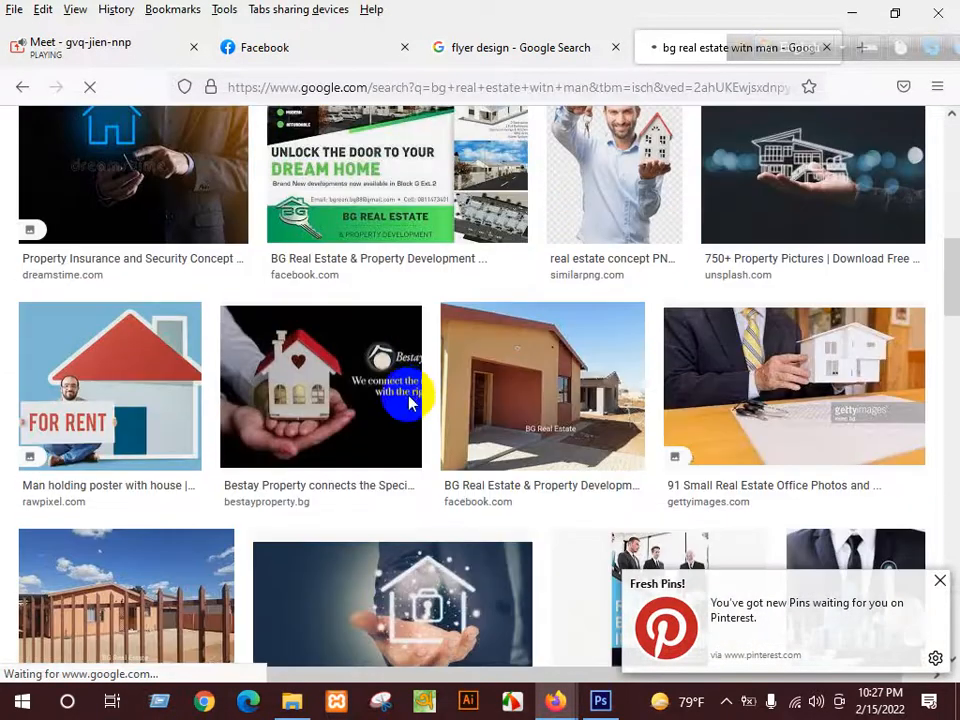
pyautogui.scroll(-1, 623, 420)
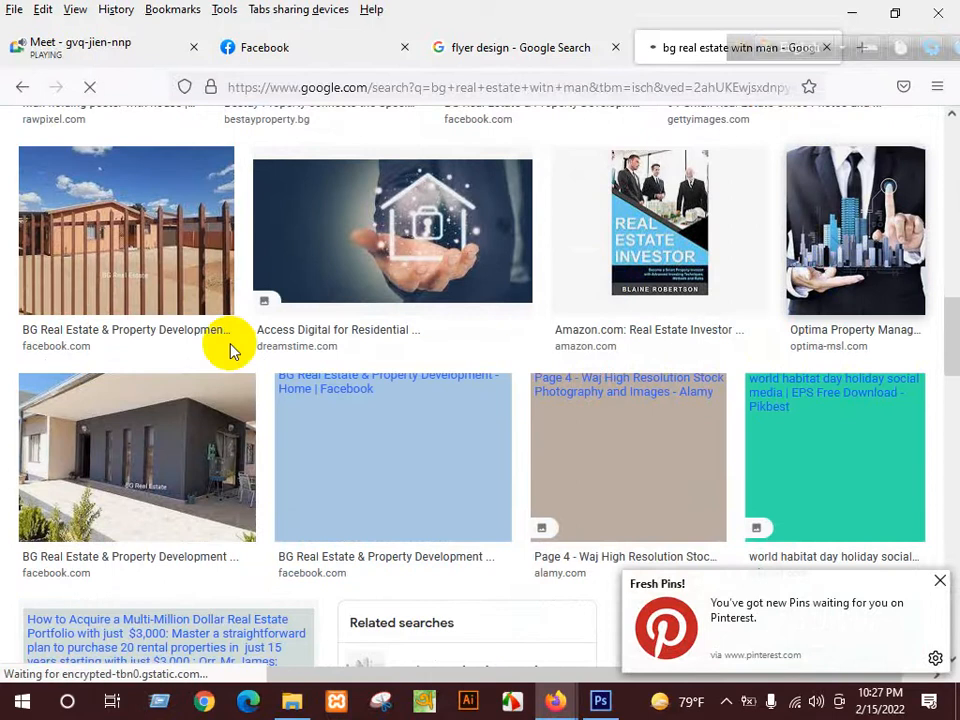
pyautogui.scroll(-5, 229, 349)
pyautogui.scroll(10, 270, 407)
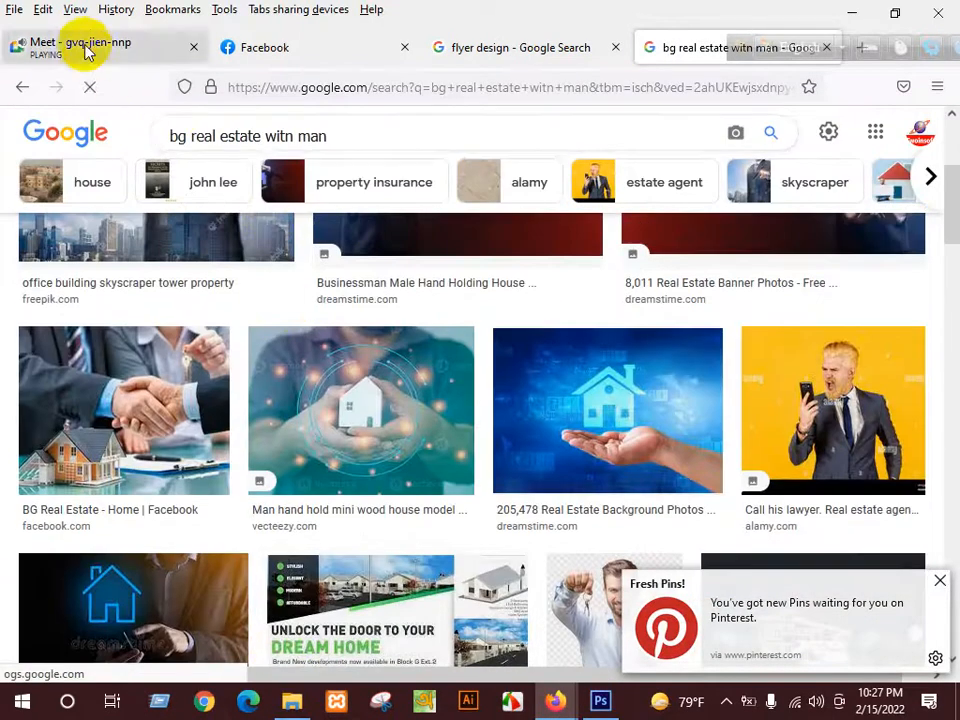
# - Revisit the flyer design image results and the "Dream Home" flyer preview, glancing at the meeting and Facebook tabs
pyautogui.click(86, 47)
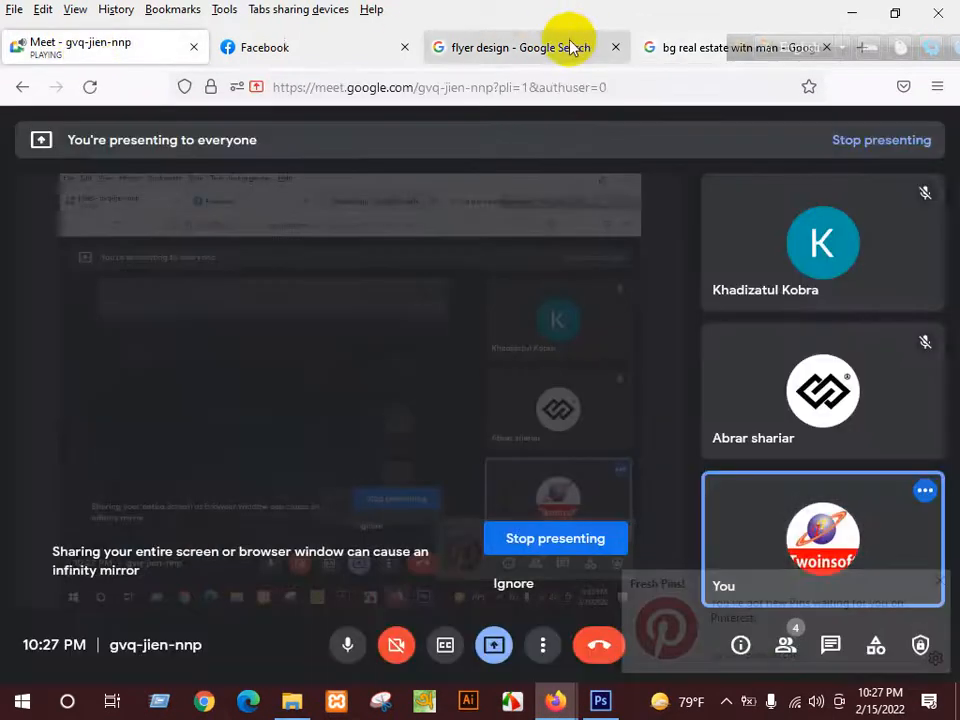
pyautogui.click(545, 47)
pyautogui.scroll(-8, 443, 257)
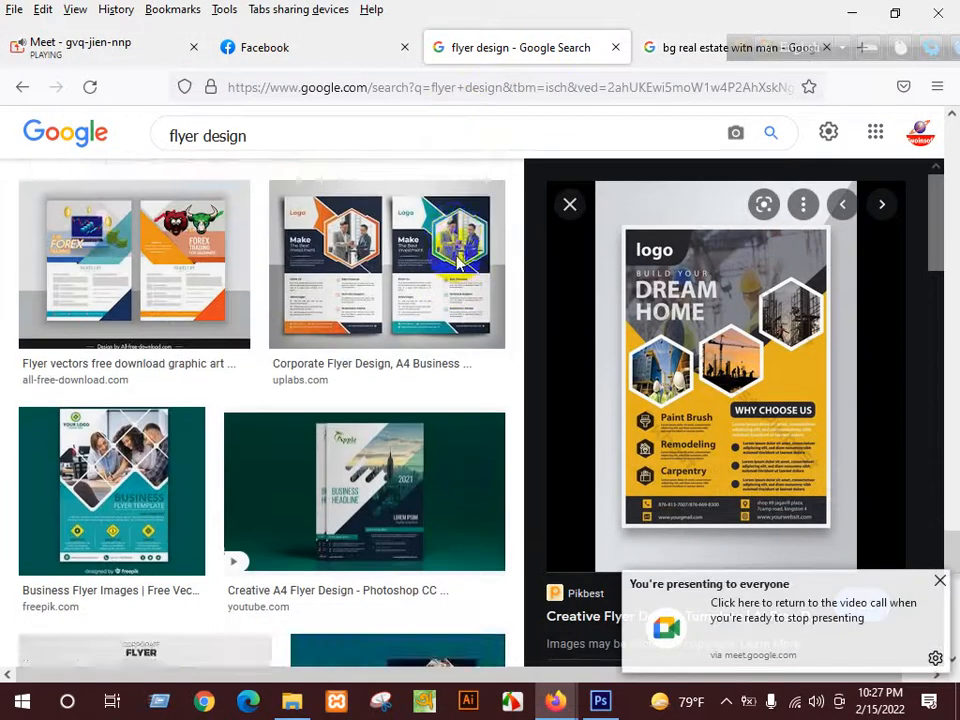
pyautogui.scroll(5, 443, 257)
pyautogui.click(332, 45)
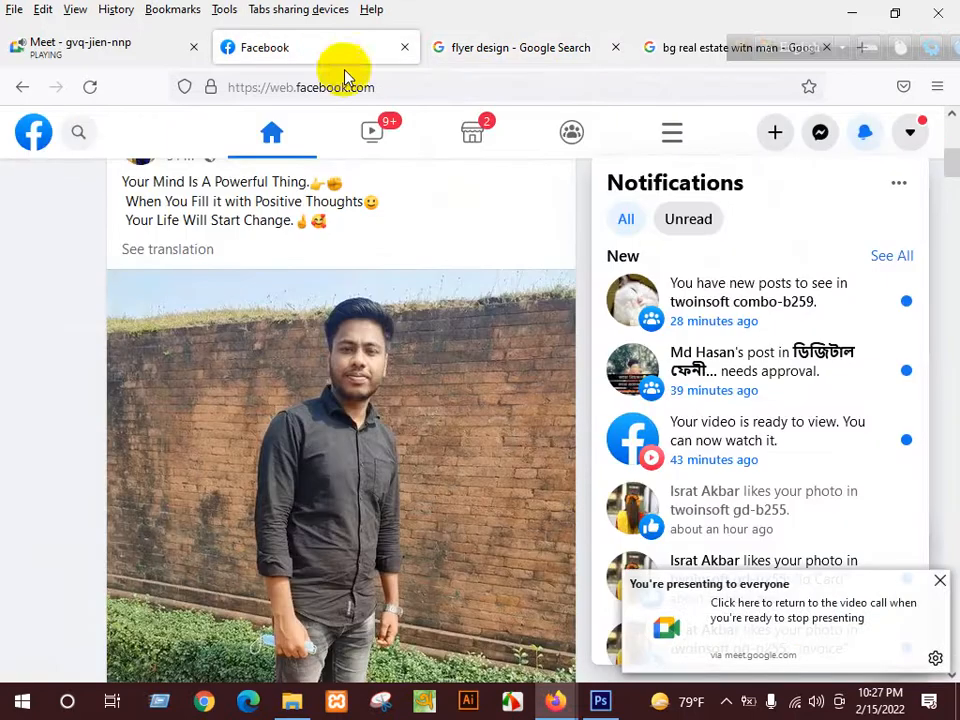
pyautogui.click(536, 40)
pyautogui.click(91, 40)
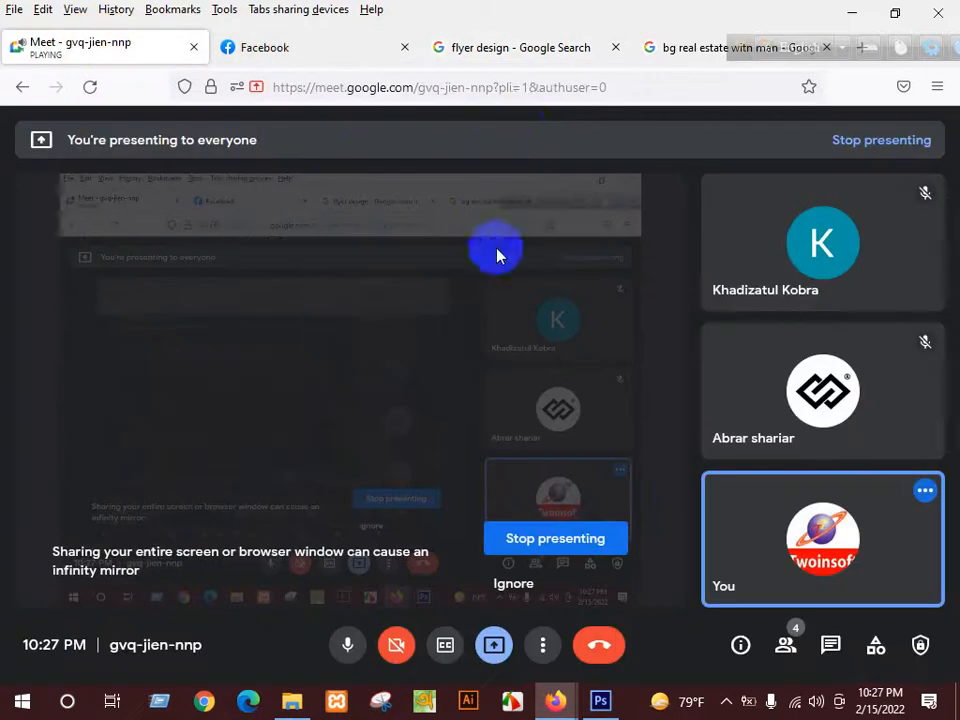
pyautogui.click(589, 36)
pyautogui.scroll(-2, 420, 230)
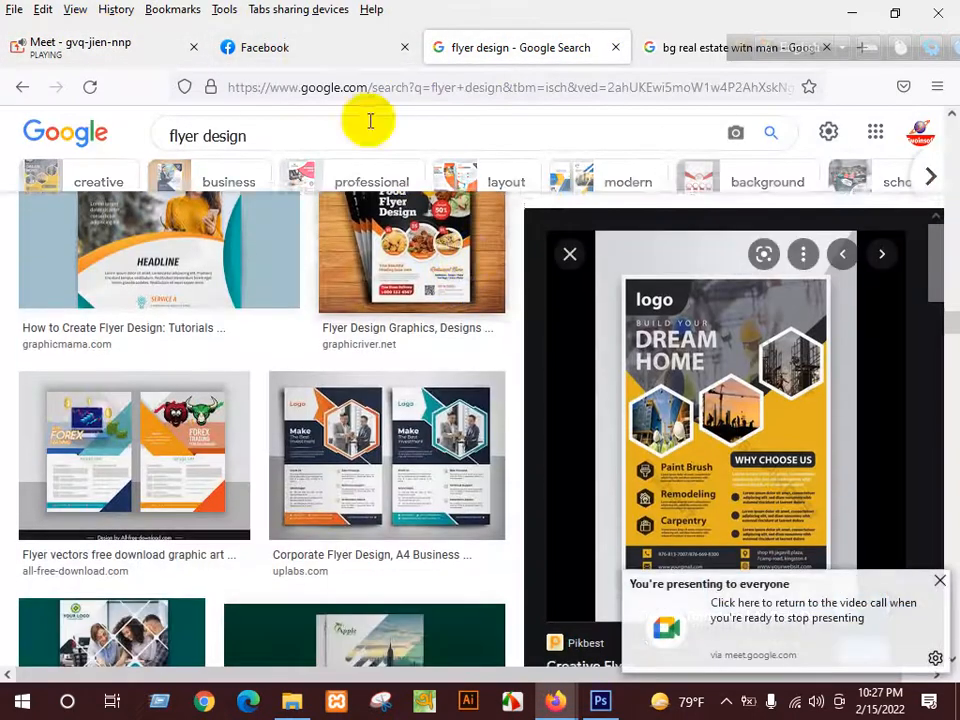
pyautogui.click(321, 45)
pyautogui.scroll(3, 349, 291)
# - Return to the "bg real estate witn man" image results and examine them for a picture usable in the flyer
pyautogui.click(643, 47)
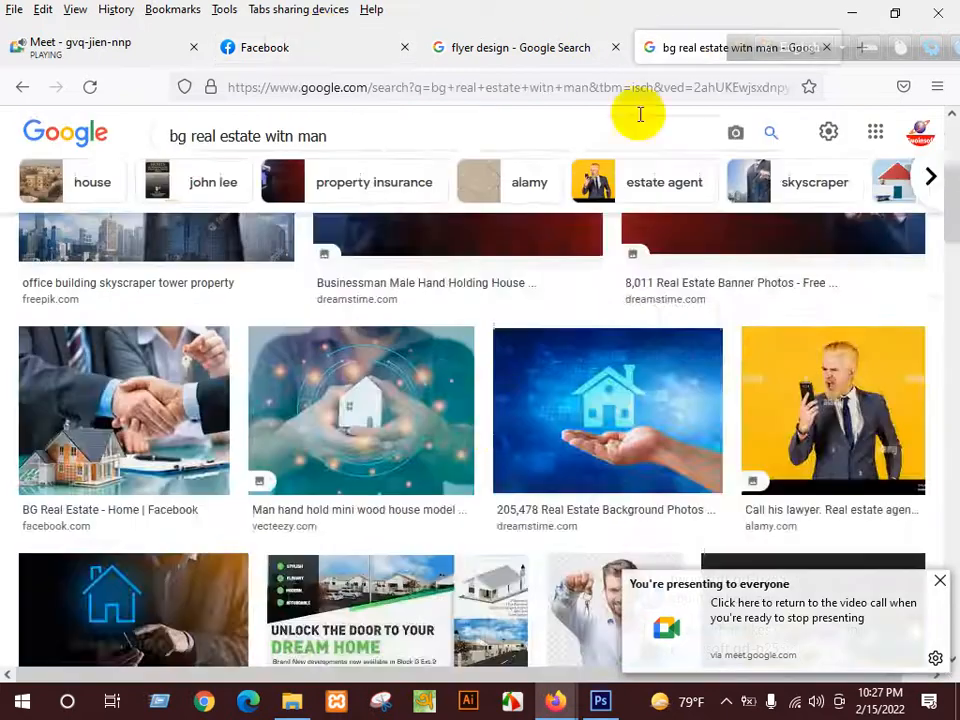
pyautogui.scroll(4, 467, 443)
pyautogui.scroll(-10, 474, 437)
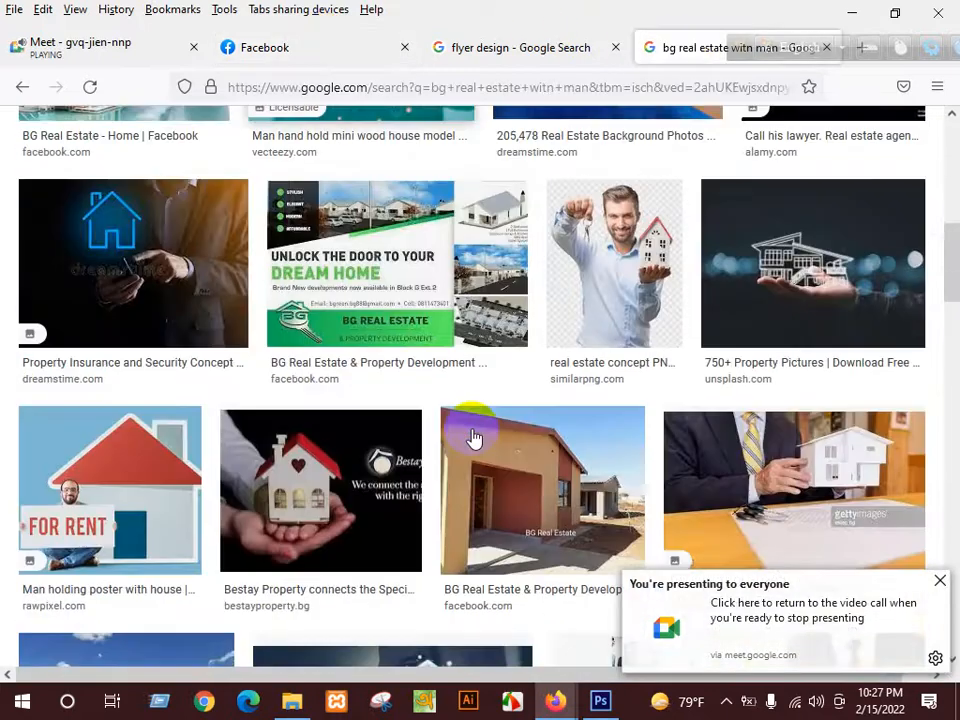
pyautogui.scroll(-10, 474, 437)
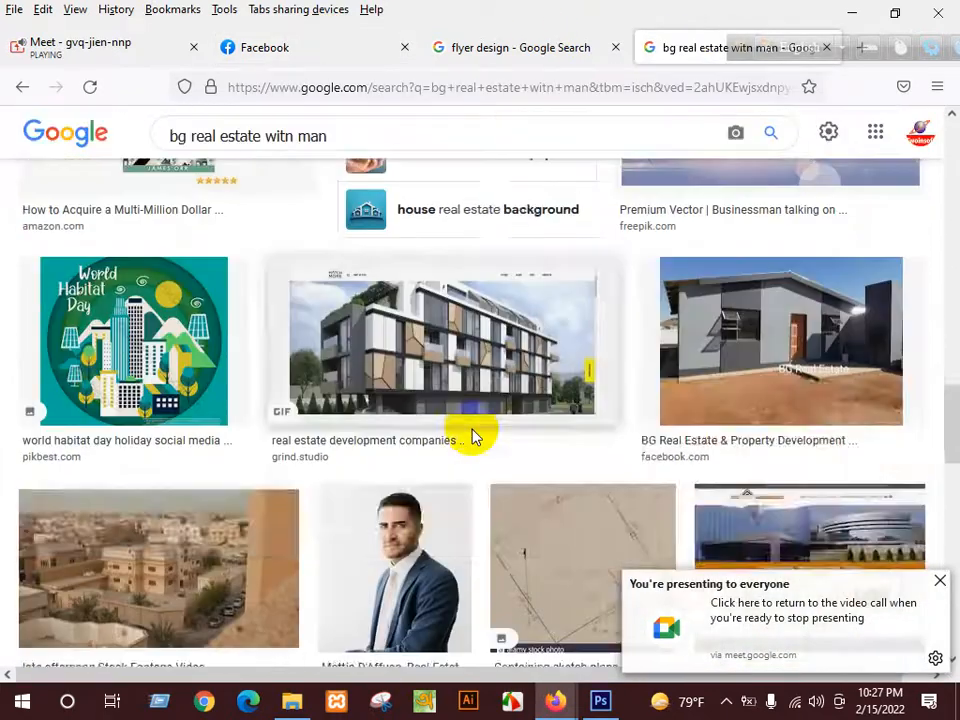
pyautogui.scroll(3, 474, 437)
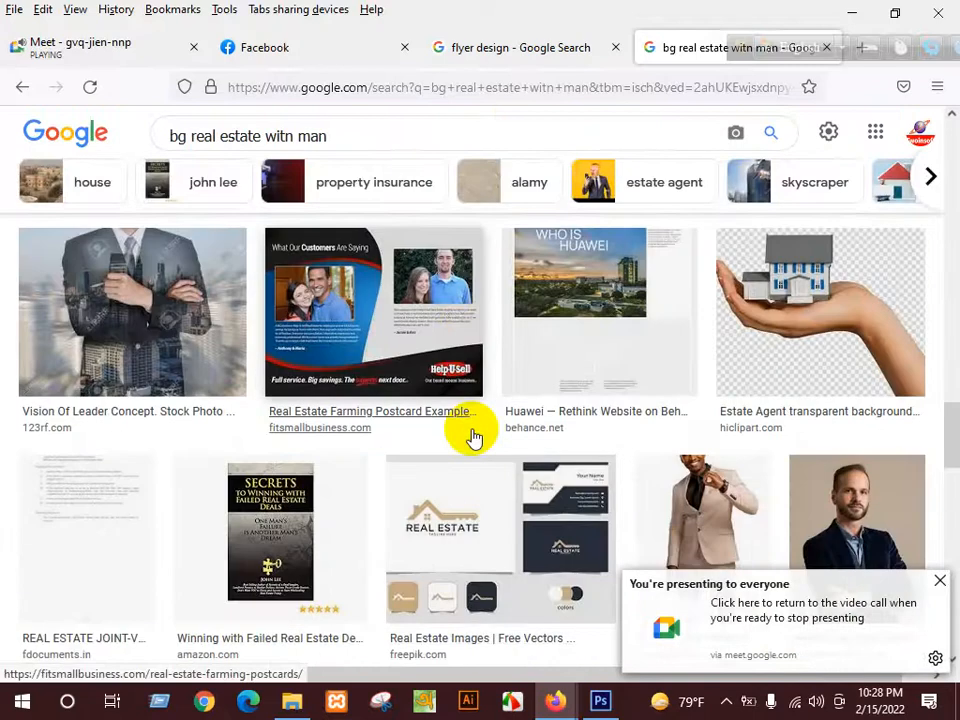
pyautogui.scroll(-8, 474, 437)
pyautogui.scroll(-5, 474, 437)
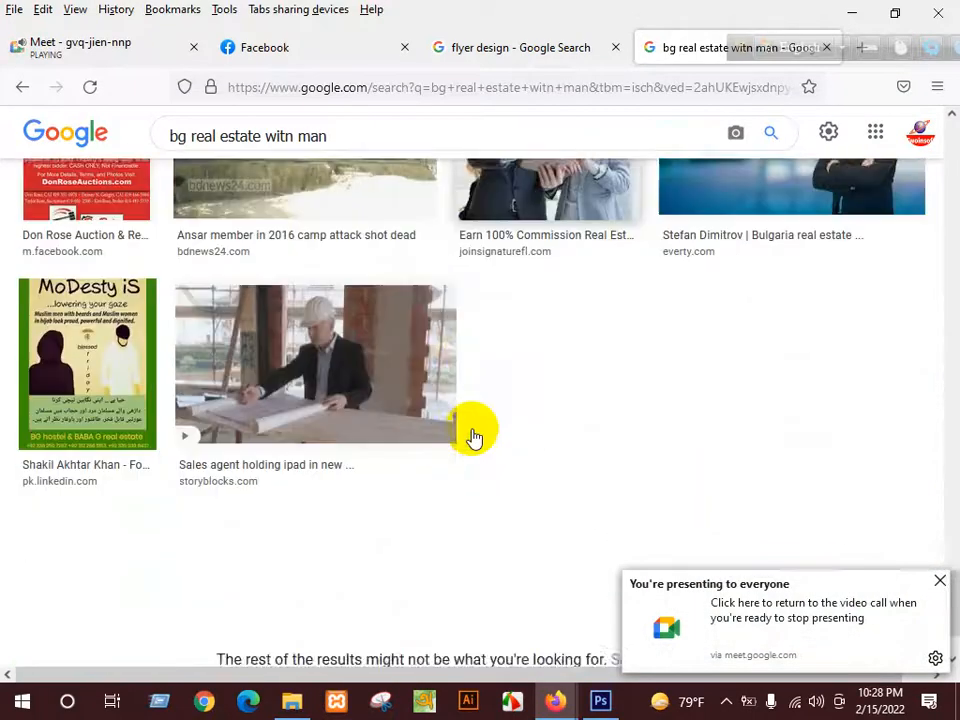
pyautogui.scroll(3, 474, 437)
pyautogui.scroll(-5, 474, 437)
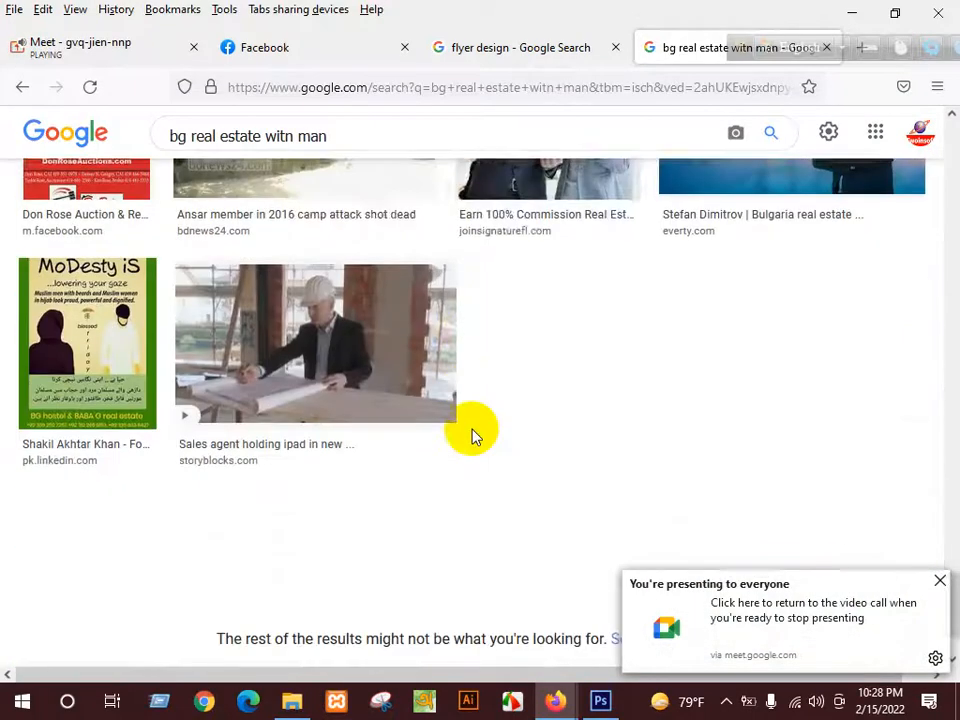
pyautogui.scroll(3, 480, 401)
pyautogui.scroll(-5, 480, 401)
pyautogui.scroll(10, 494, 383)
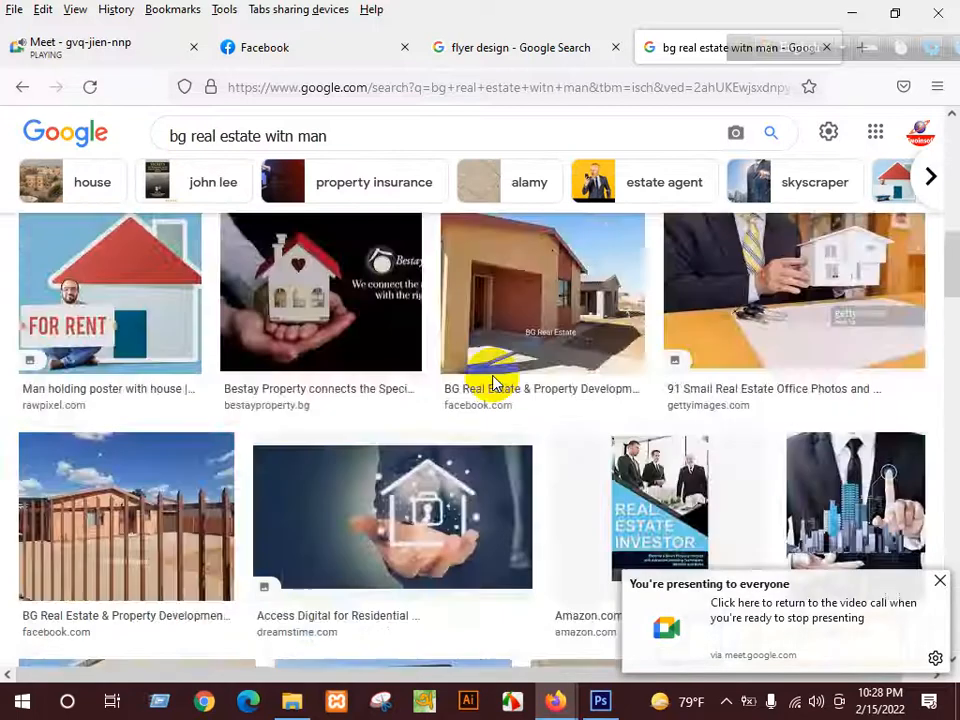
pyautogui.scroll(-3, 425, 383)
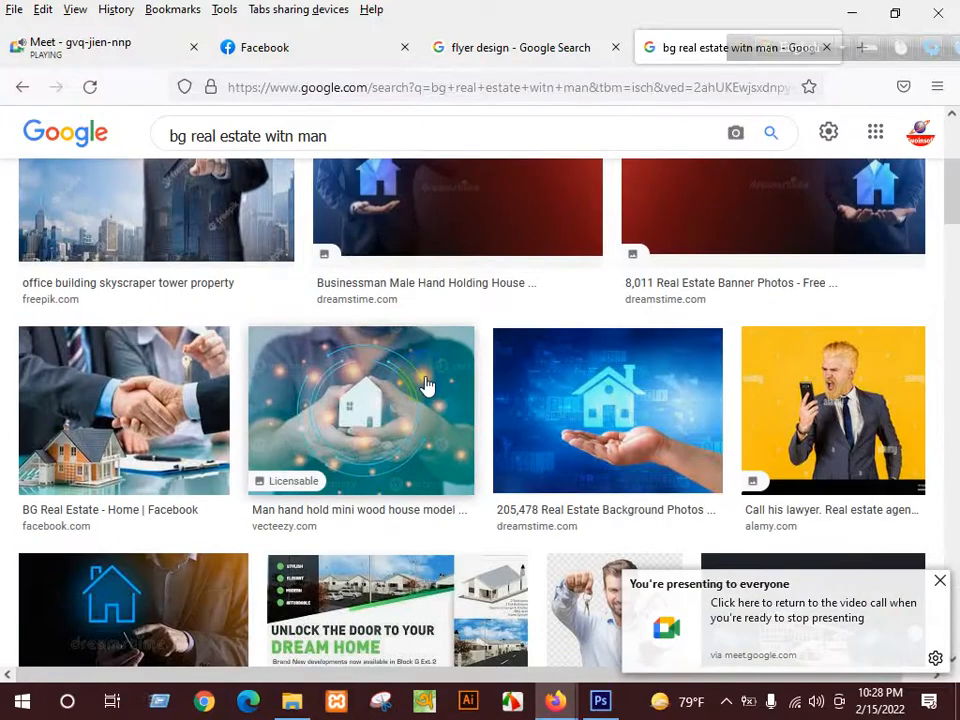
pyautogui.scroll(-1, 242, 429)
pyautogui.scroll(-3, 400, 522)
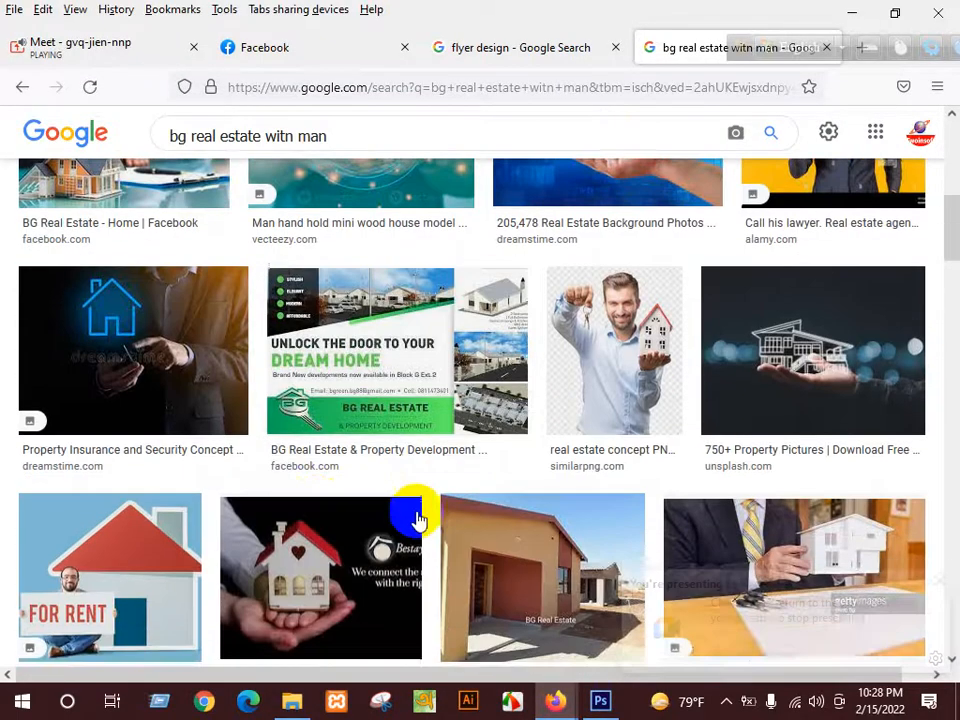
pyautogui.scroll(-2, 375, 489)
pyautogui.scroll(-2, 390, 470)
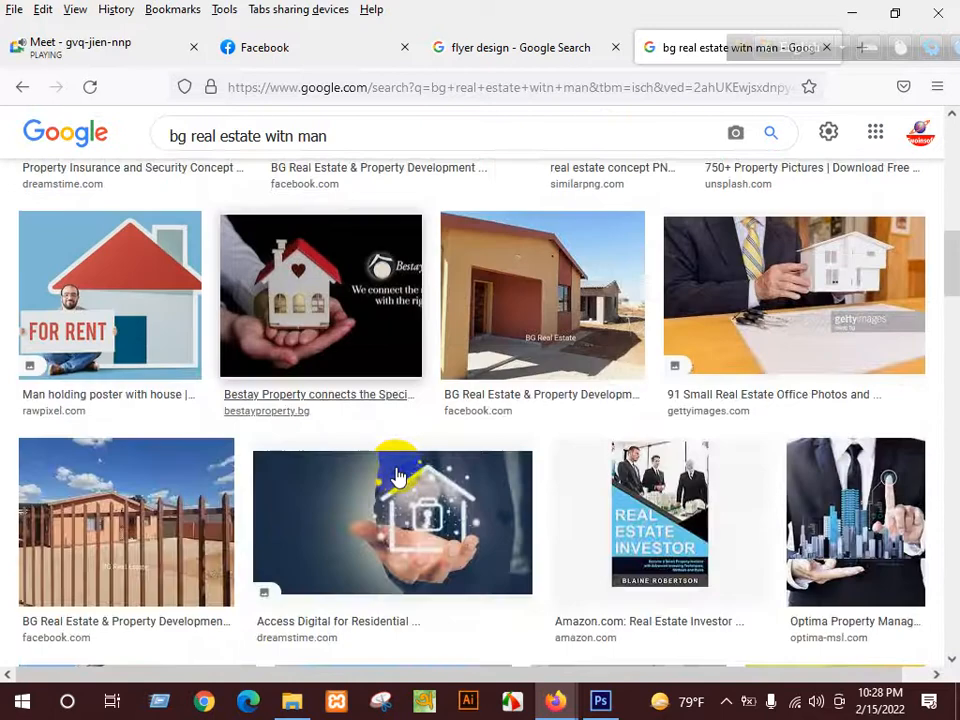
pyautogui.scroll(5, 424, 375)
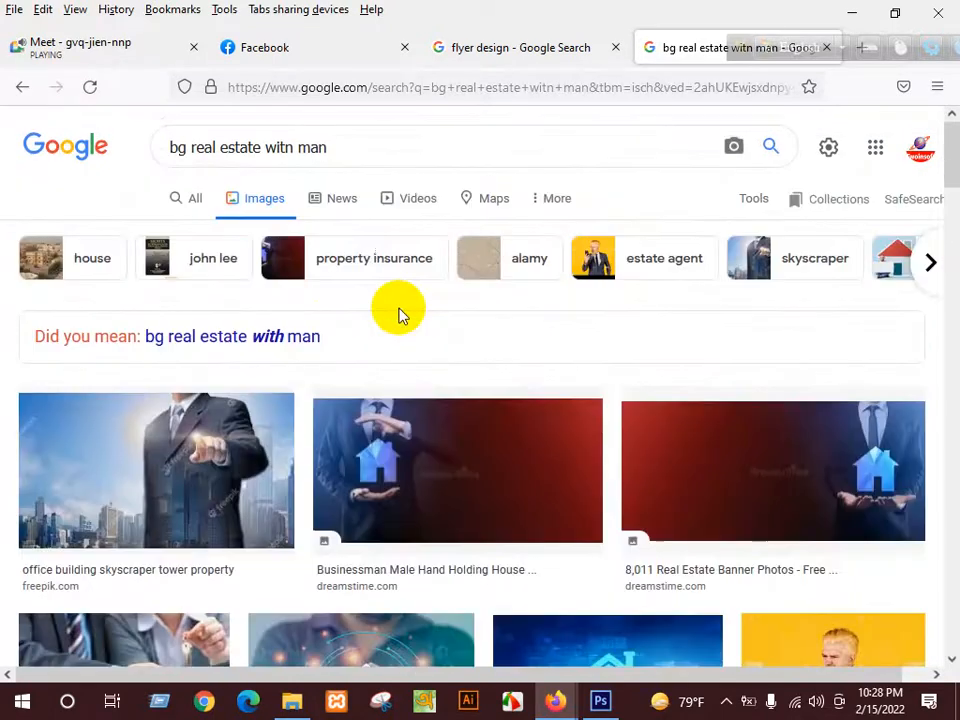
# - Correct the image search query to "bg real estate with man", run it and check the first results
pyautogui.doubleClick(310, 147)
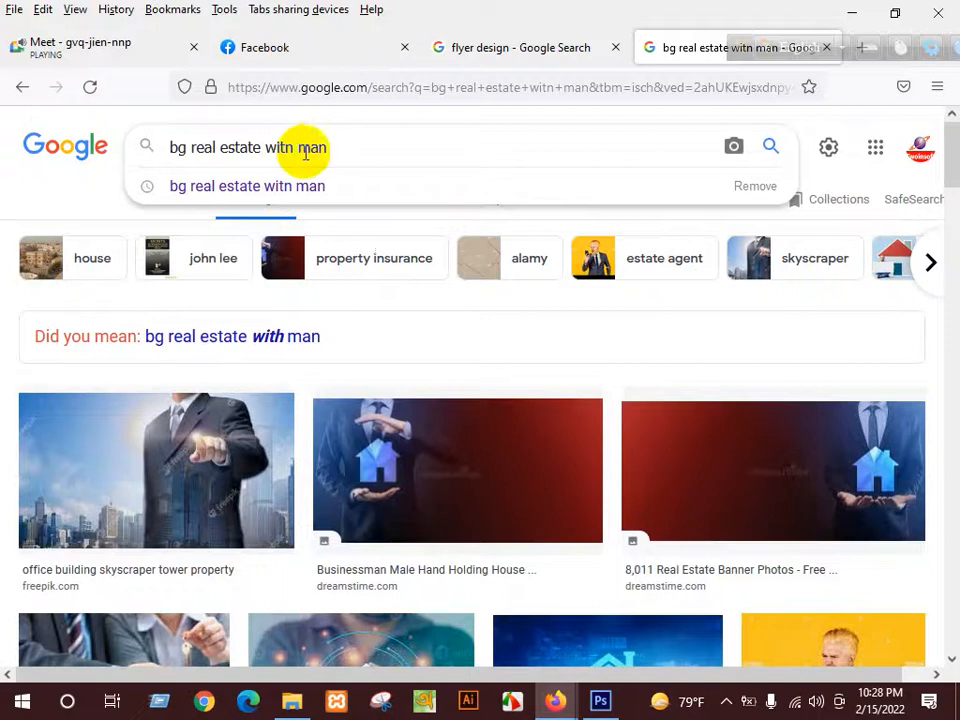
pyautogui.press('BackSpace')
pyautogui.write('h')
pyautogui.press('Return')
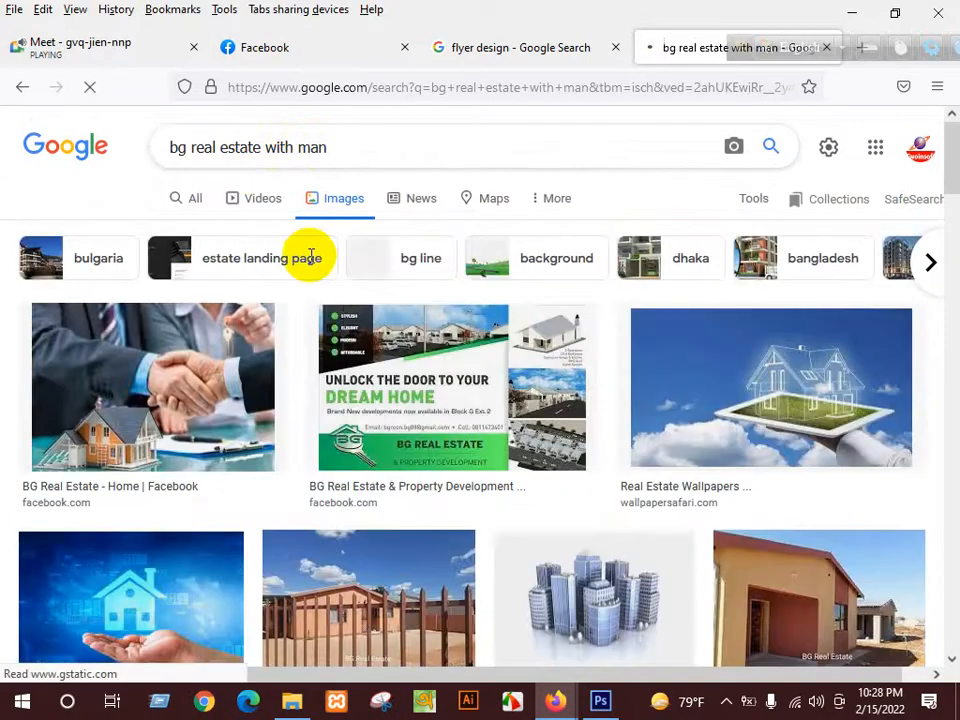
pyautogui.scroll(-3, 321, 270)
pyautogui.scroll(3, 253, 160)
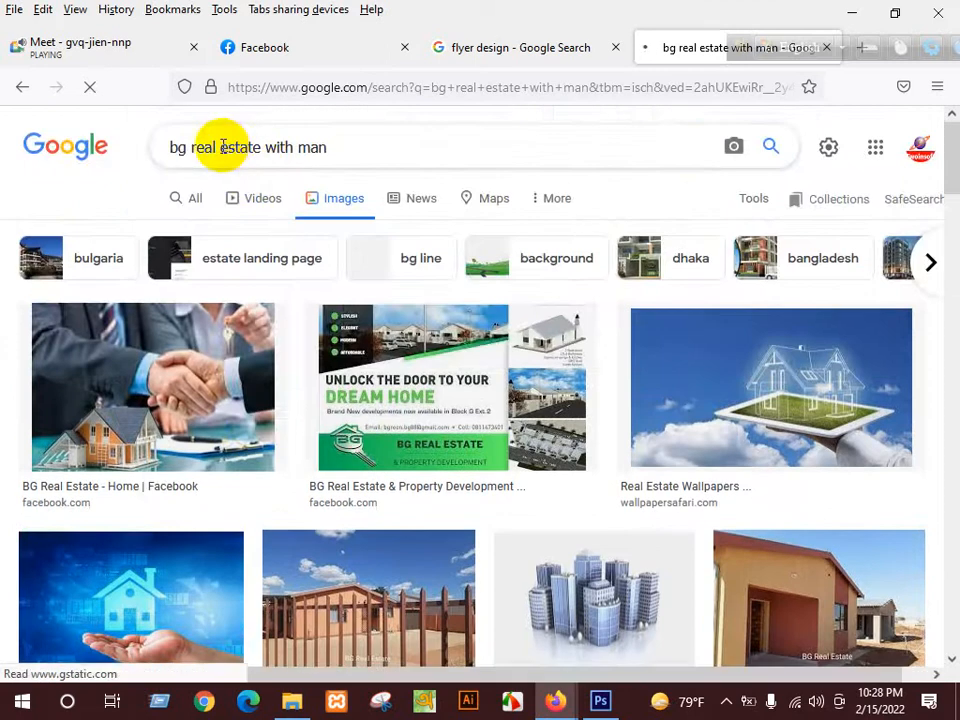
# - Change the image search to "bg realstate with man" and look through the results for a suitable background picture
pyautogui.click(231, 148)
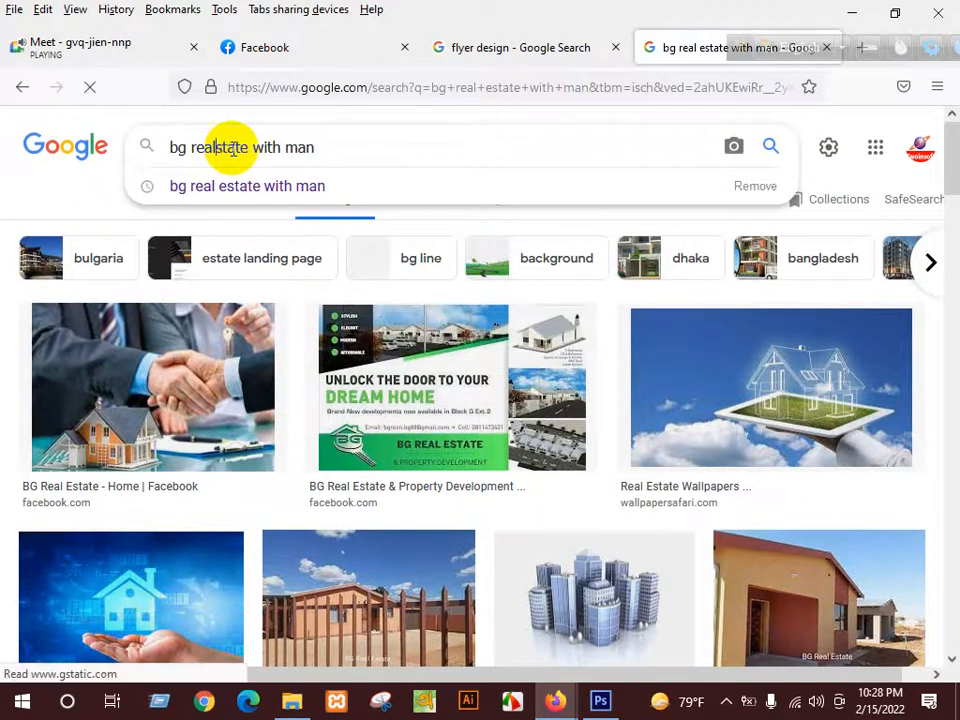
pyautogui.press('Return')
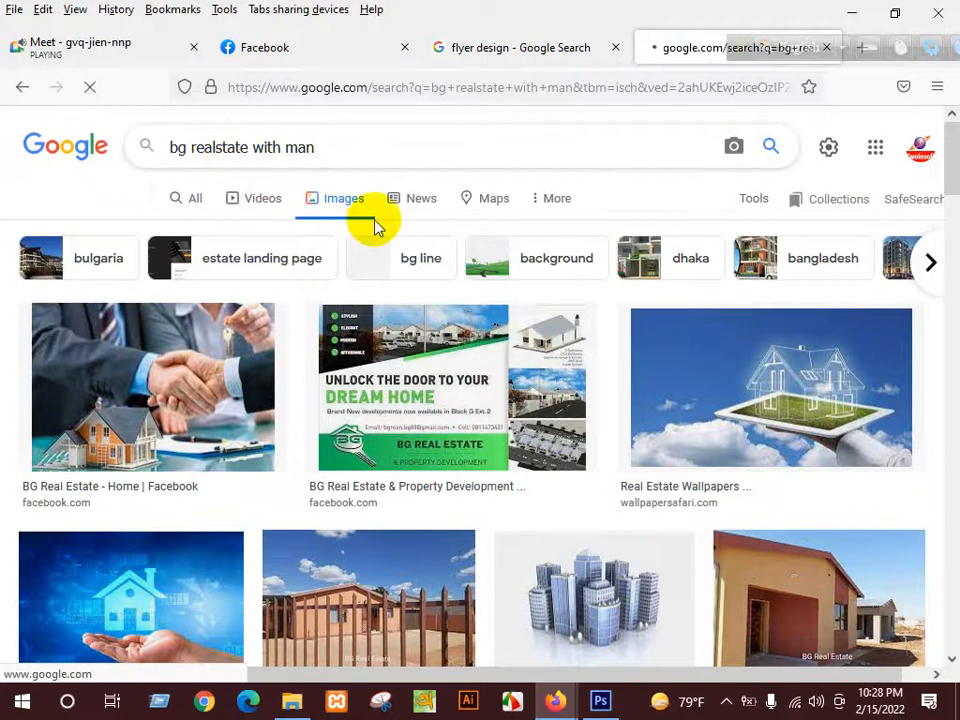
pyautogui.scroll(-3, 390, 245)
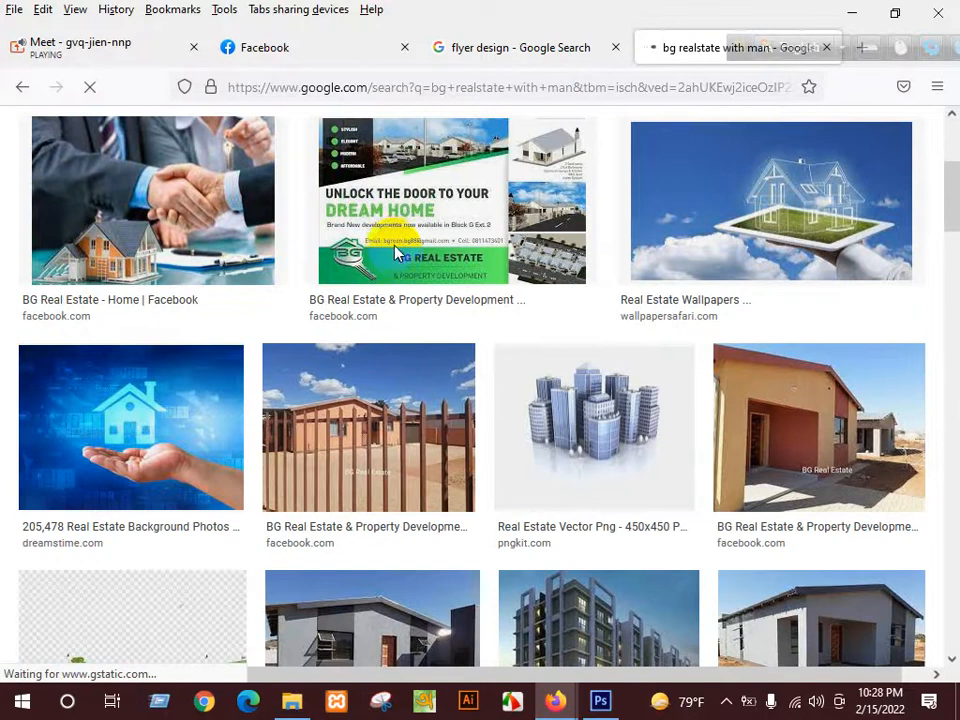
pyautogui.scroll(-8, 398, 260)
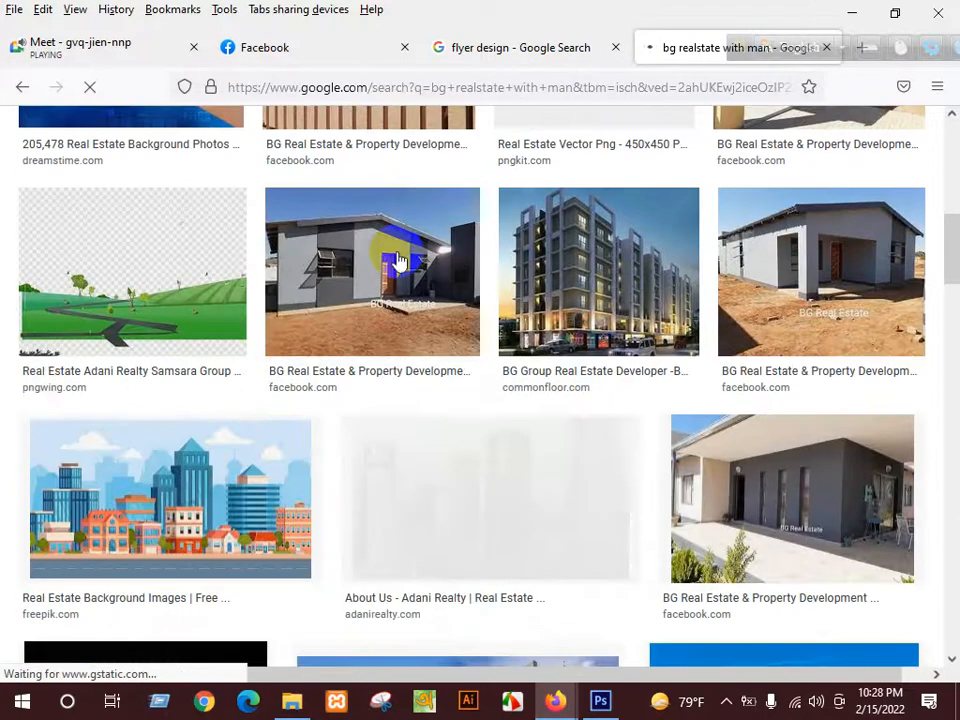
pyautogui.scroll(3, 396, 257)
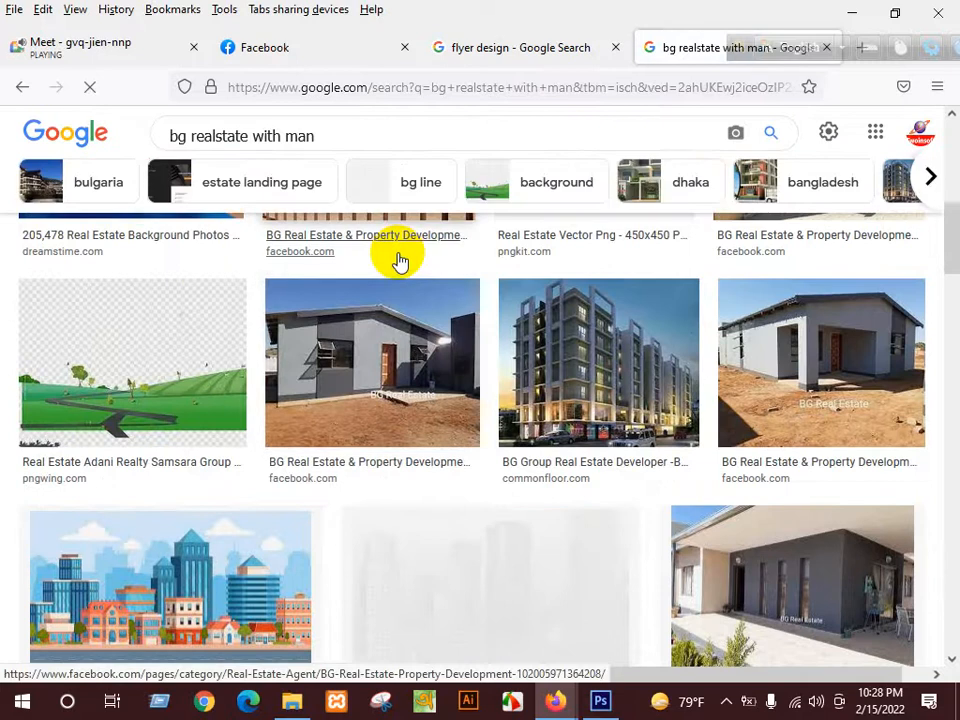
pyautogui.scroll(2, 396, 257)
pyautogui.scroll(-10, 395, 250)
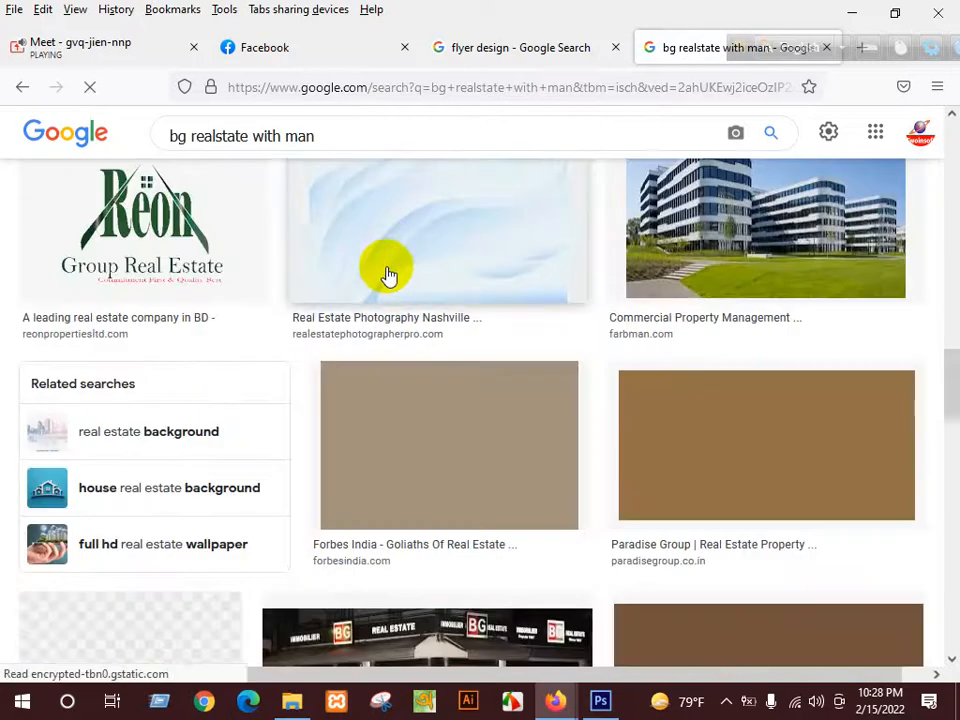
pyautogui.scroll(-5, 390, 279)
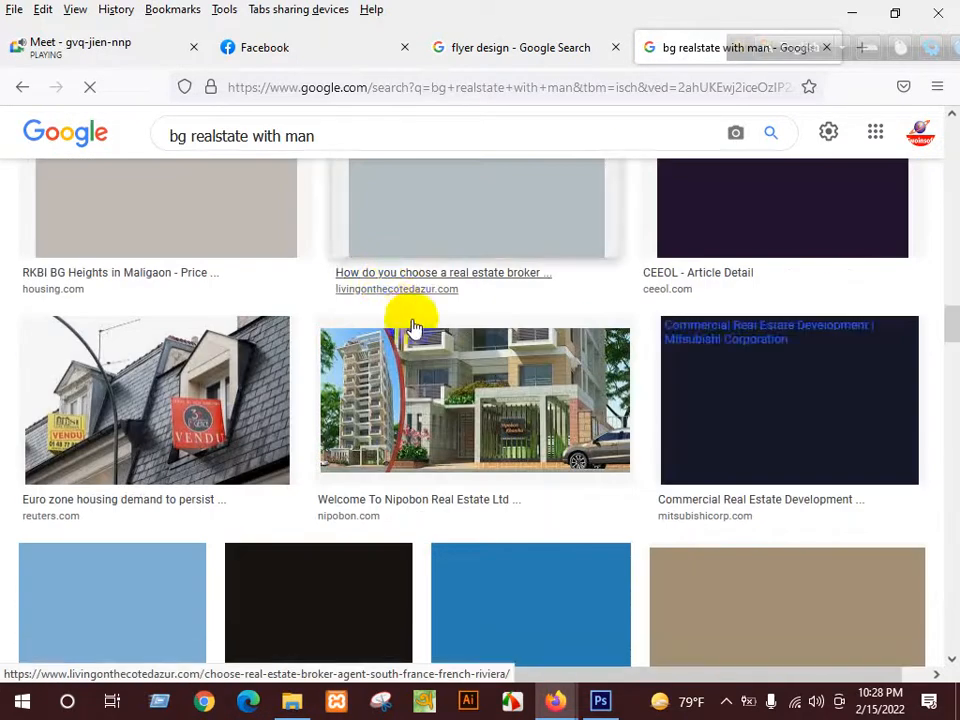
pyautogui.scroll(2, 418, 328)
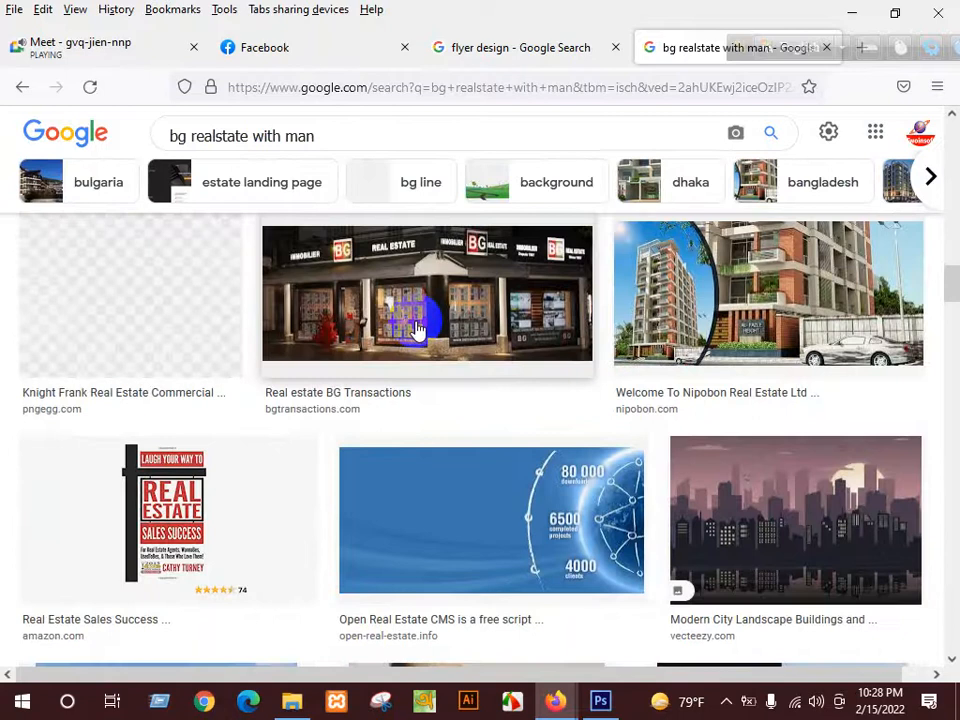
pyautogui.scroll(2, 418, 328)
pyautogui.scroll(5, 418, 328)
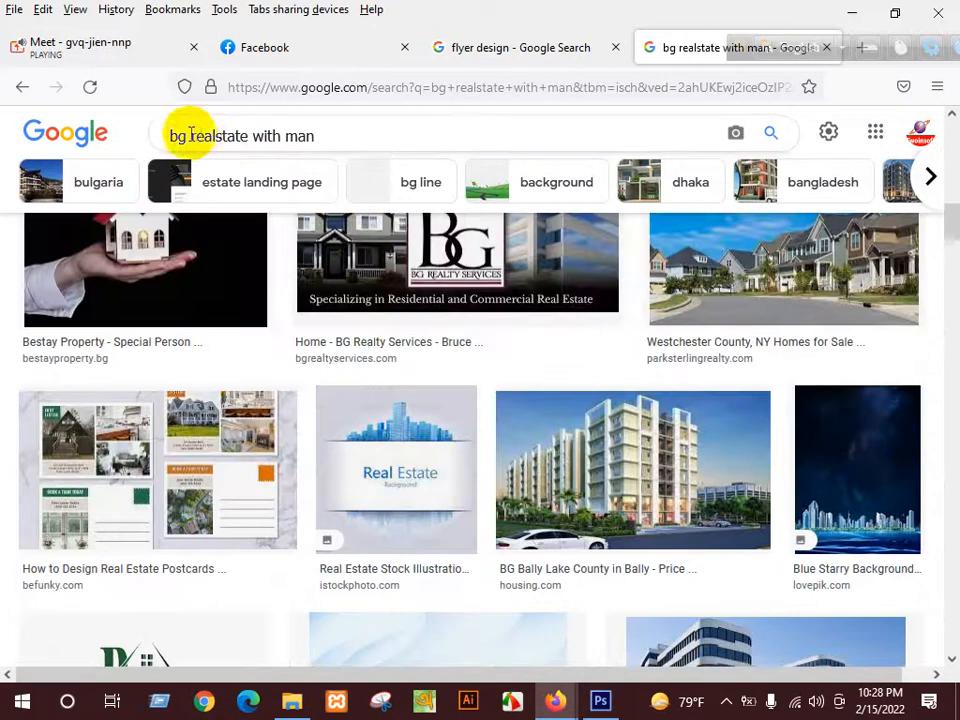
# - Shorten the image search to "realstate with man" and look through the results for pictures of real estate agents
pyautogui.moveTo(188, 134); pyautogui.dragTo(146, 133)
pyautogui.press('Return')
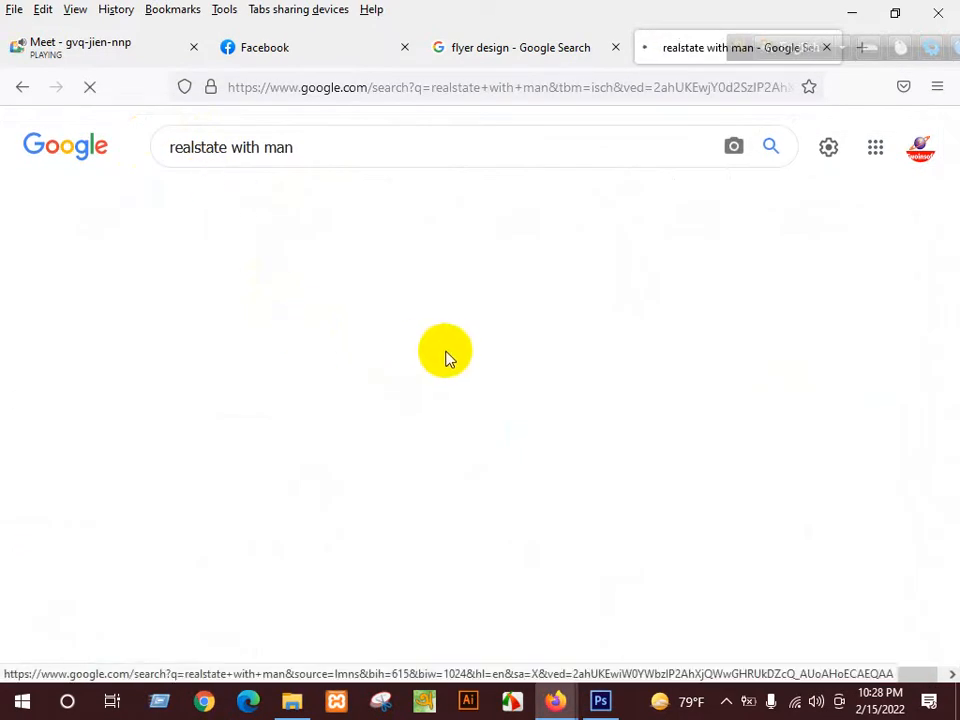
pyautogui.scroll(-4, 446, 356)
pyautogui.scroll(-10, 446, 358)
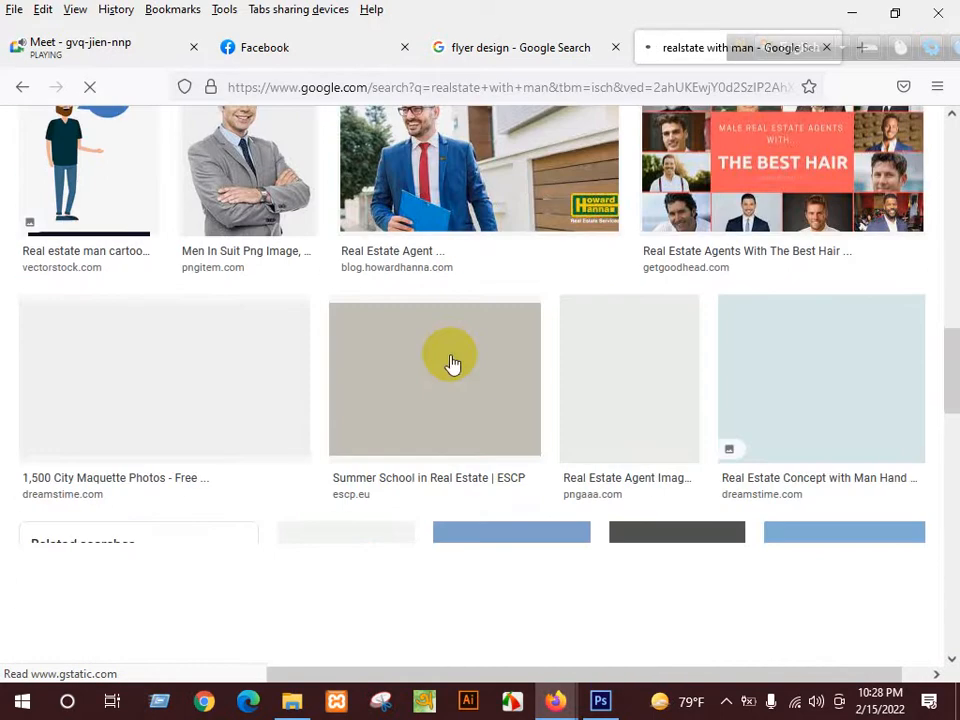
pyautogui.scroll(-3, 450, 362)
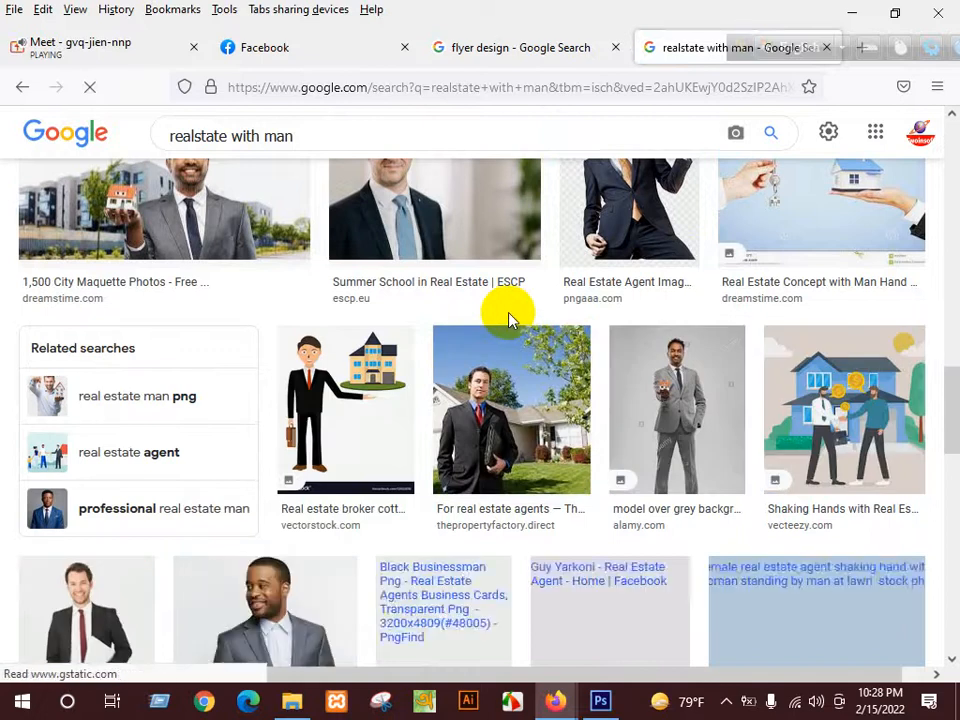
# - Preview the photo of the dark-suited agent in front of a house, then the related image of the man beside a "For Sale" sign
pyautogui.click(536, 396)
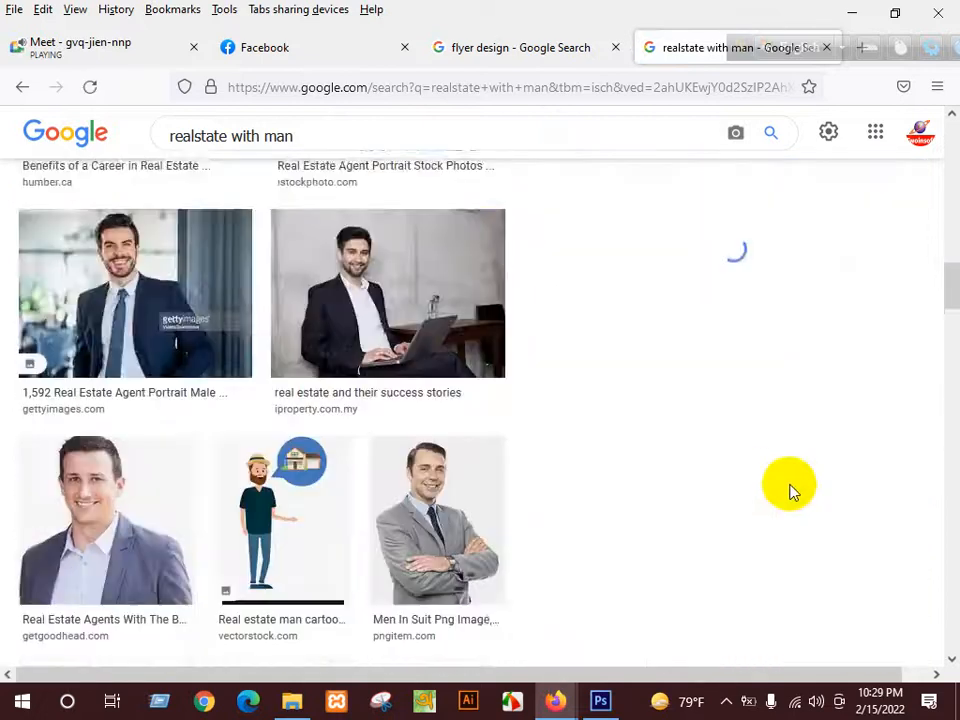
pyautogui.scroll(-4, 789, 489)
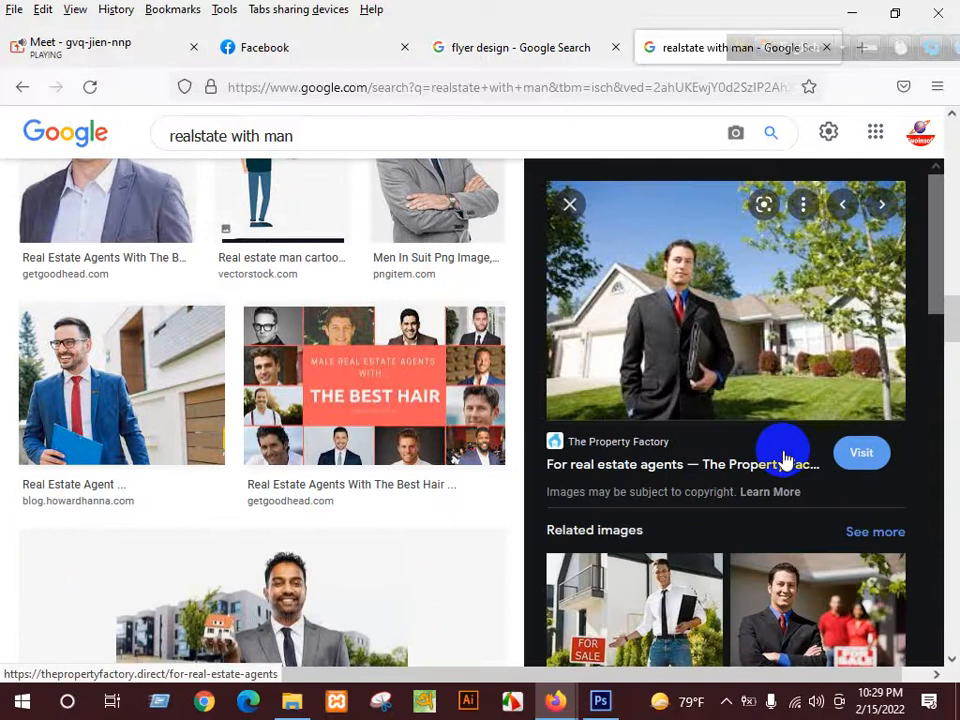
pyautogui.scroll(-2, 785, 458)
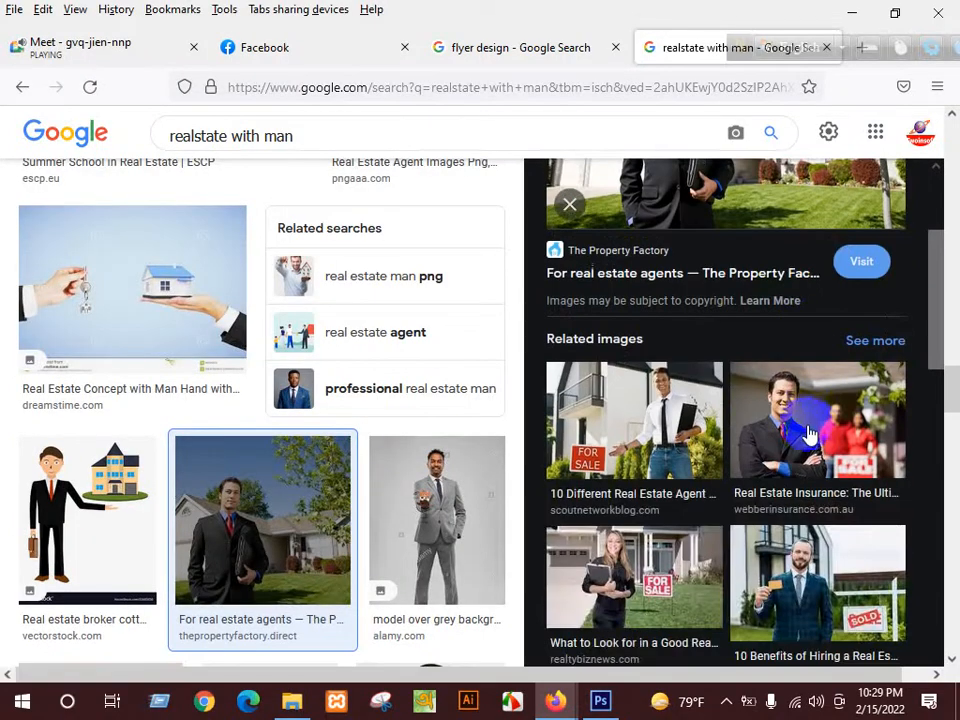
pyautogui.click(714, 435)
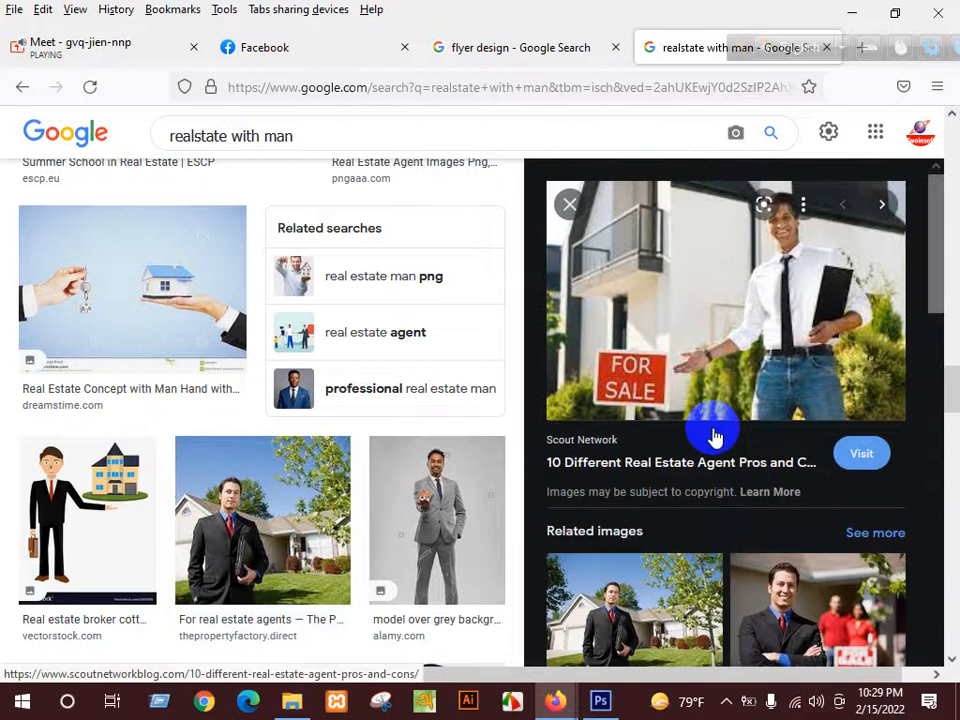
# - Preview the crossed-arms agent photo, look through its related images for agent pictures, and preview the woman holding a red folder
pyautogui.scroll(-2, 744, 454)
pyautogui.click(768, 460)
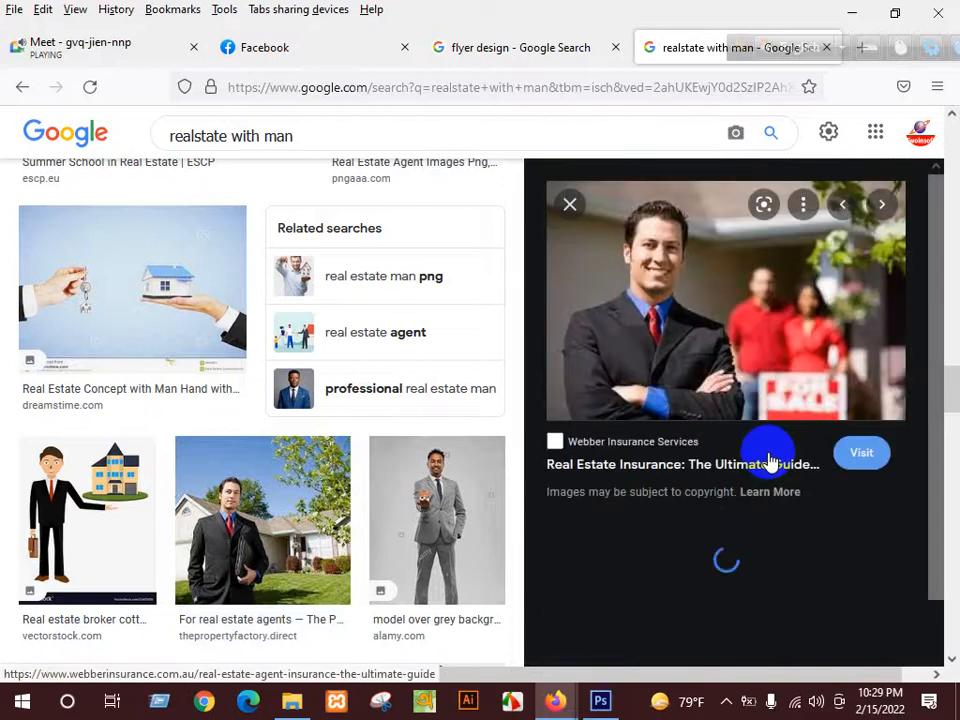
pyautogui.scroll(-3, 768, 458)
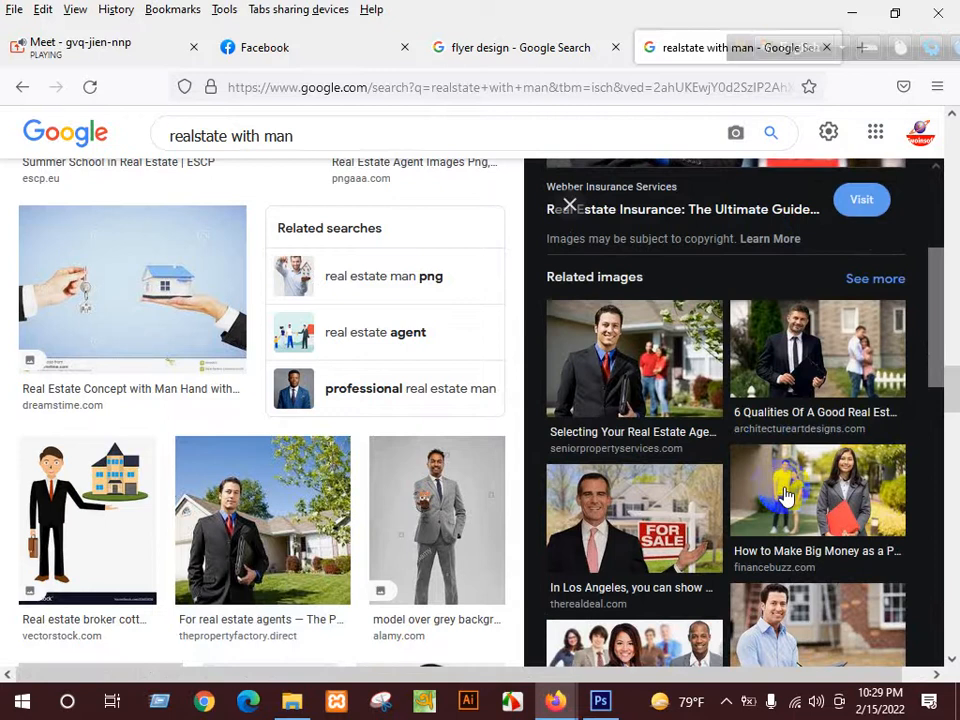
pyautogui.scroll(1, 784, 495)
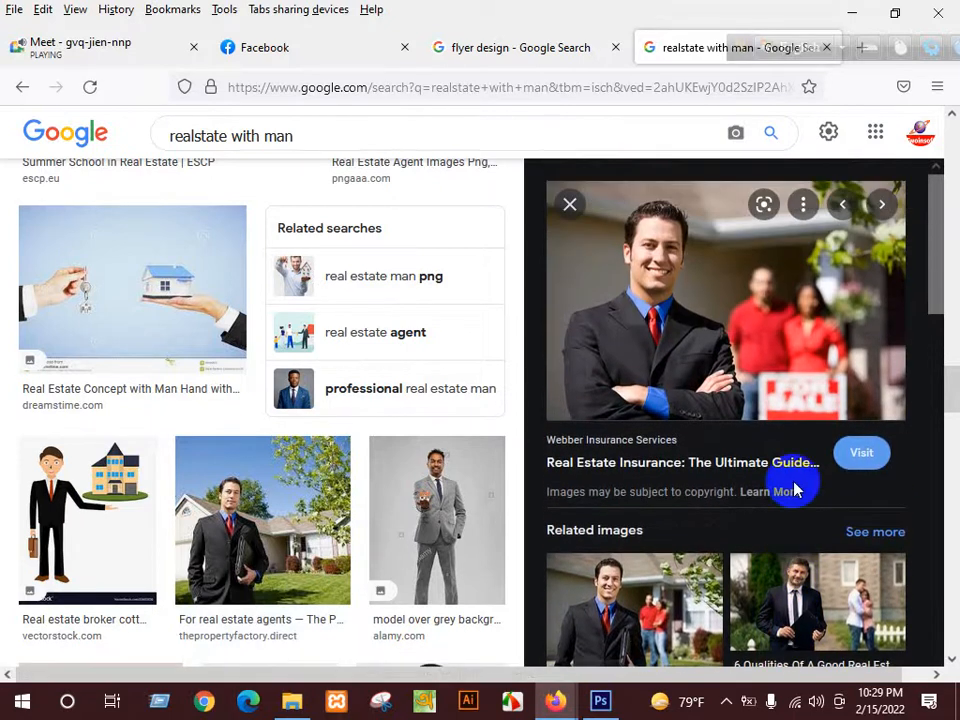
pyautogui.scroll(-4, 797, 490)
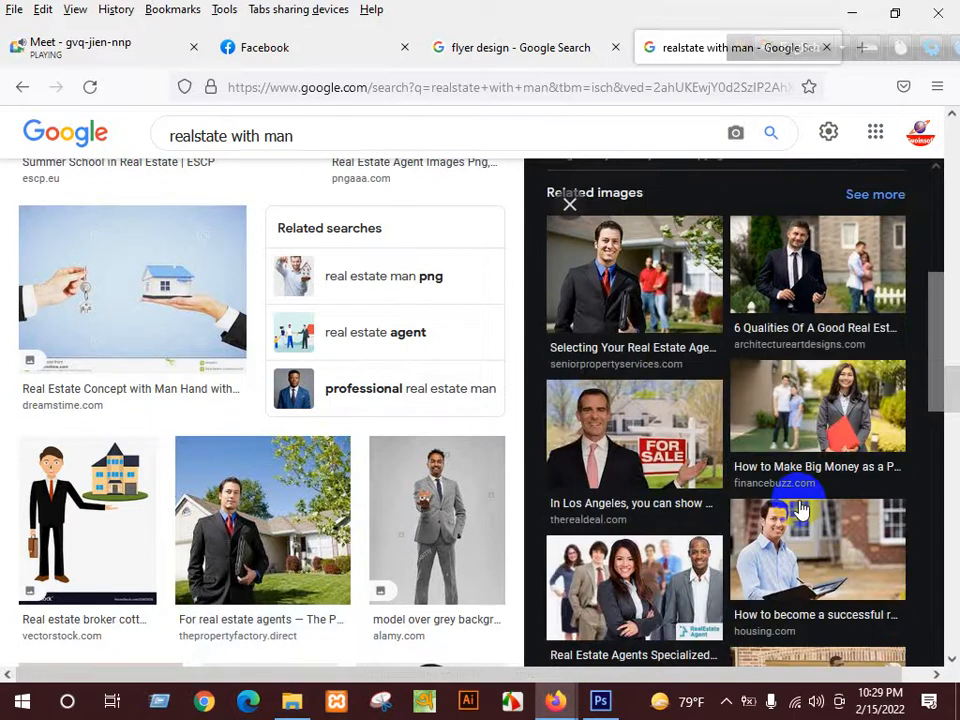
pyautogui.scroll(-3, 793, 425)
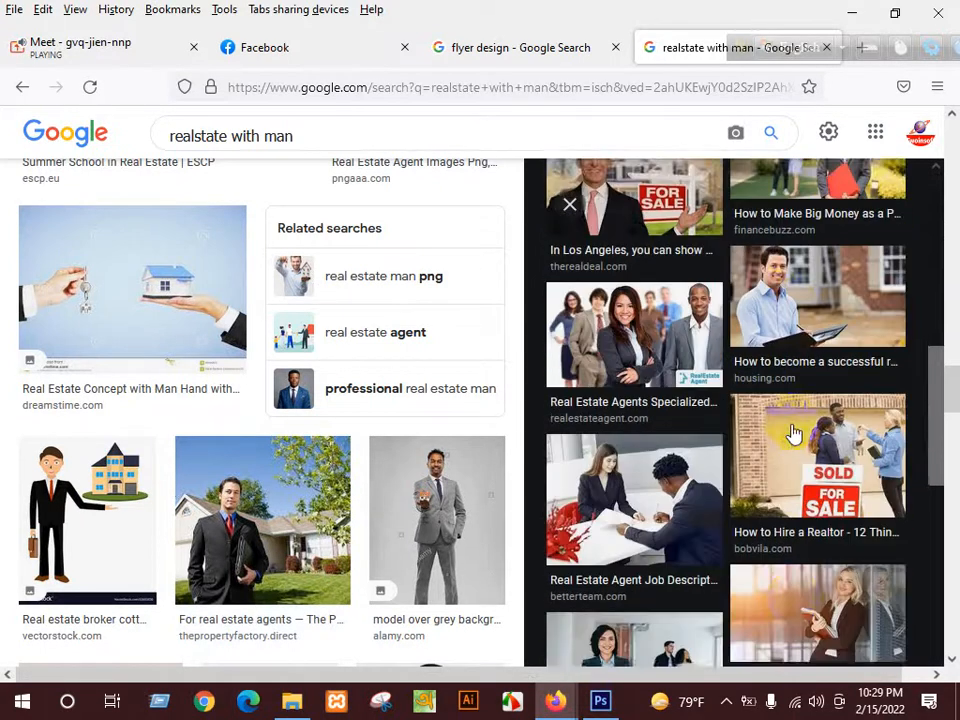
pyautogui.scroll(-2, 795, 437)
pyautogui.scroll(-1, 797, 437)
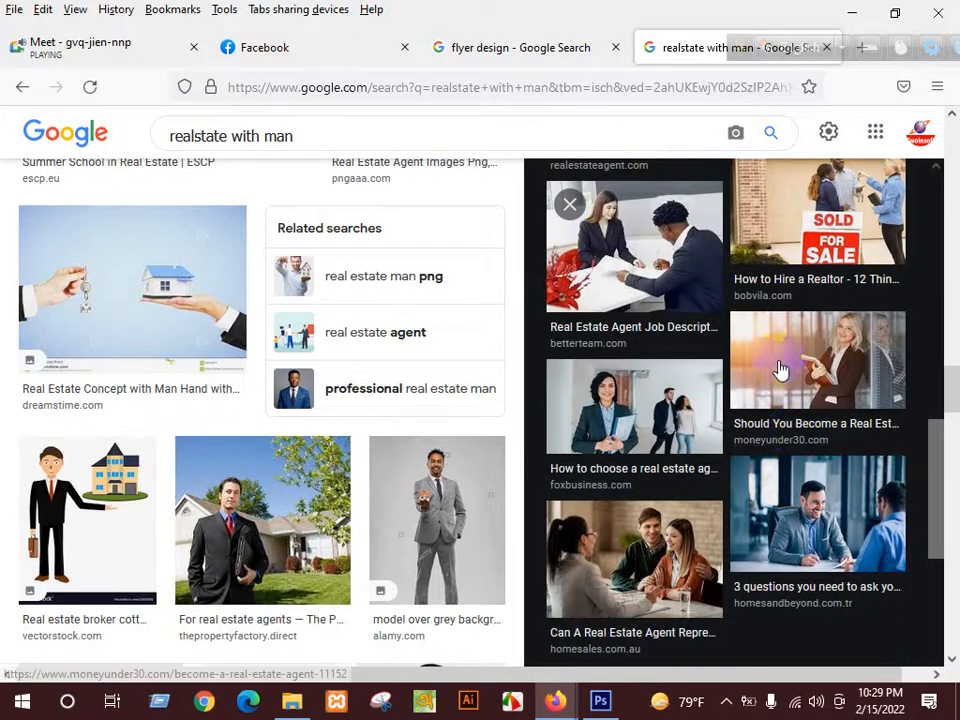
pyautogui.scroll(3, 786, 404)
pyautogui.scroll(2, 786, 404)
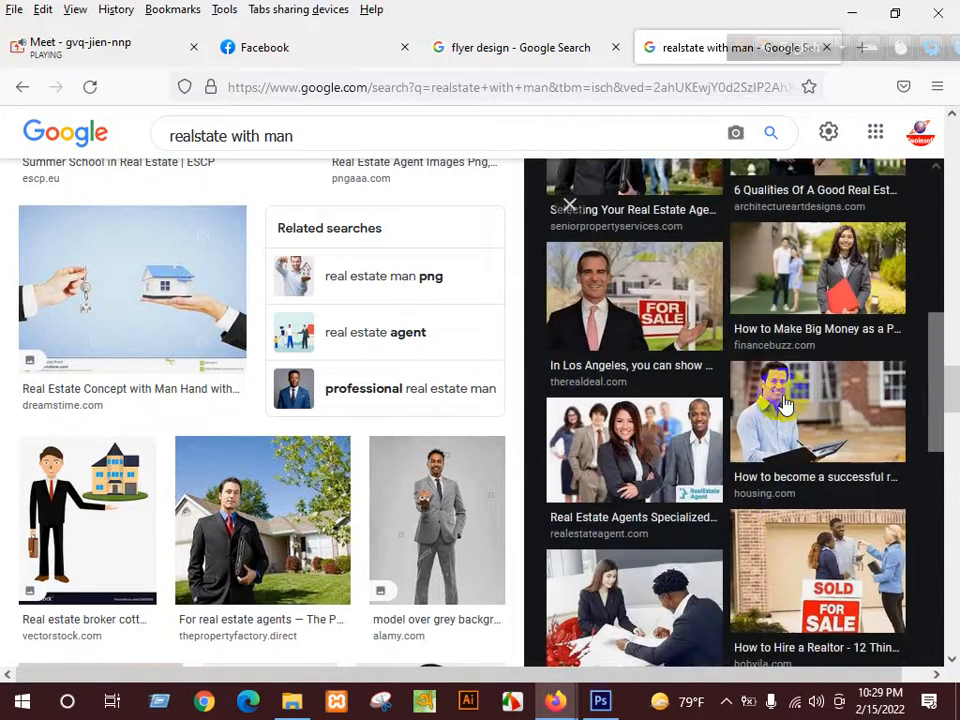
pyautogui.click(783, 346)
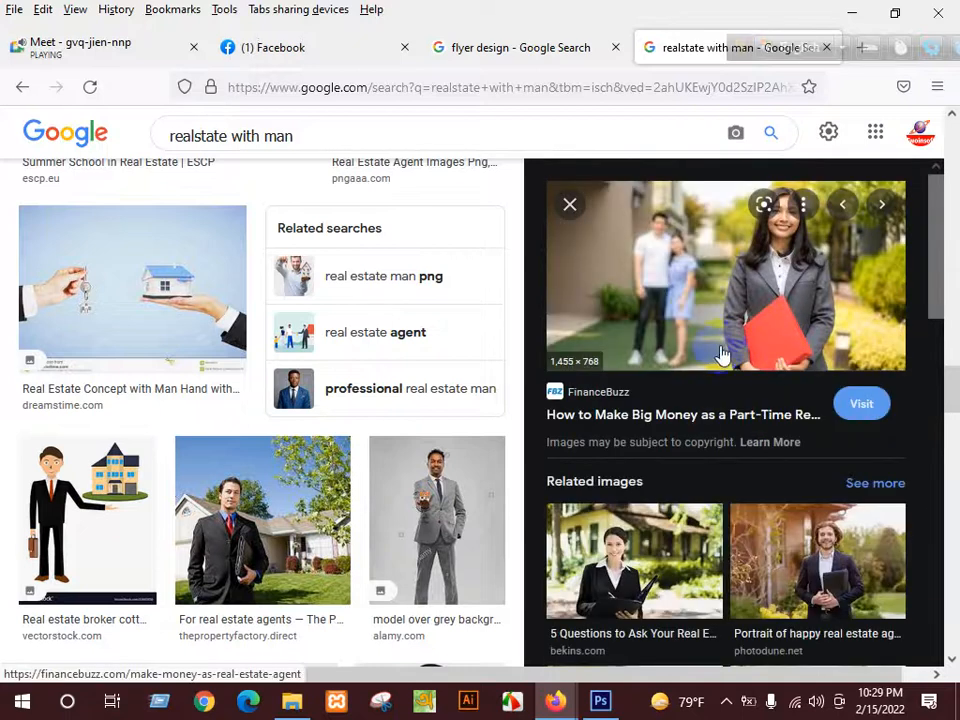
pyautogui.rightClick(681, 281)
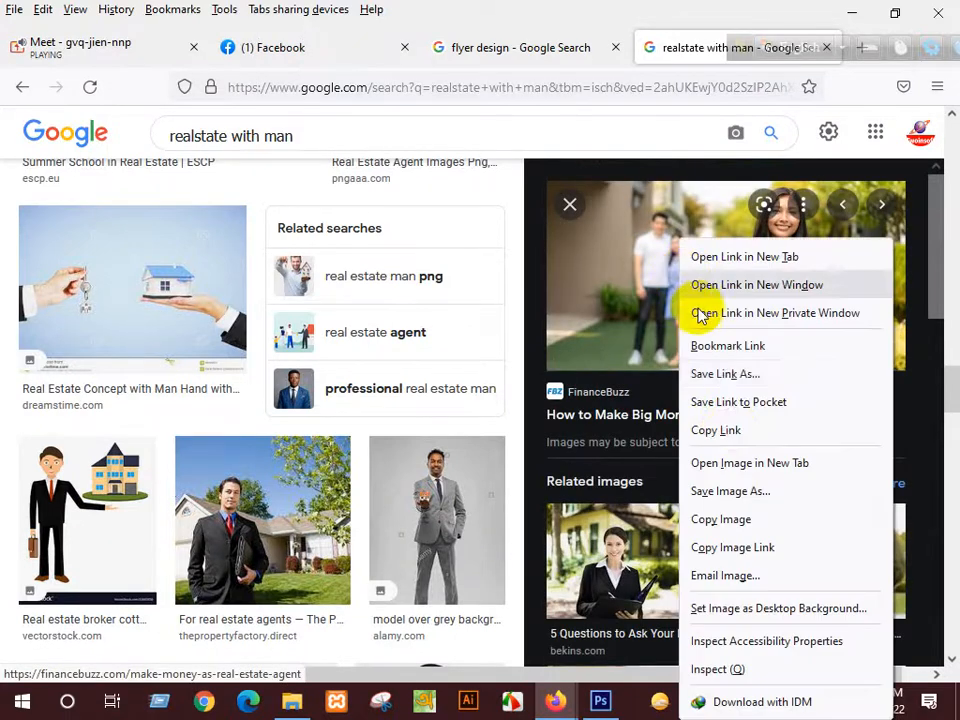
pyautogui.click(729, 491)
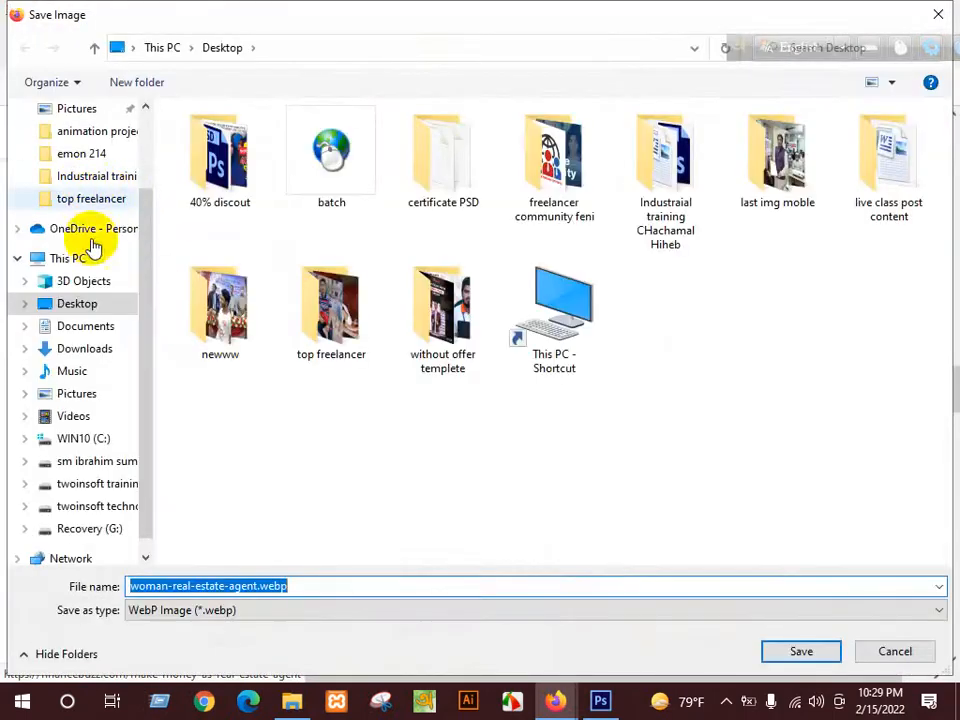
pyautogui.click(84, 301)
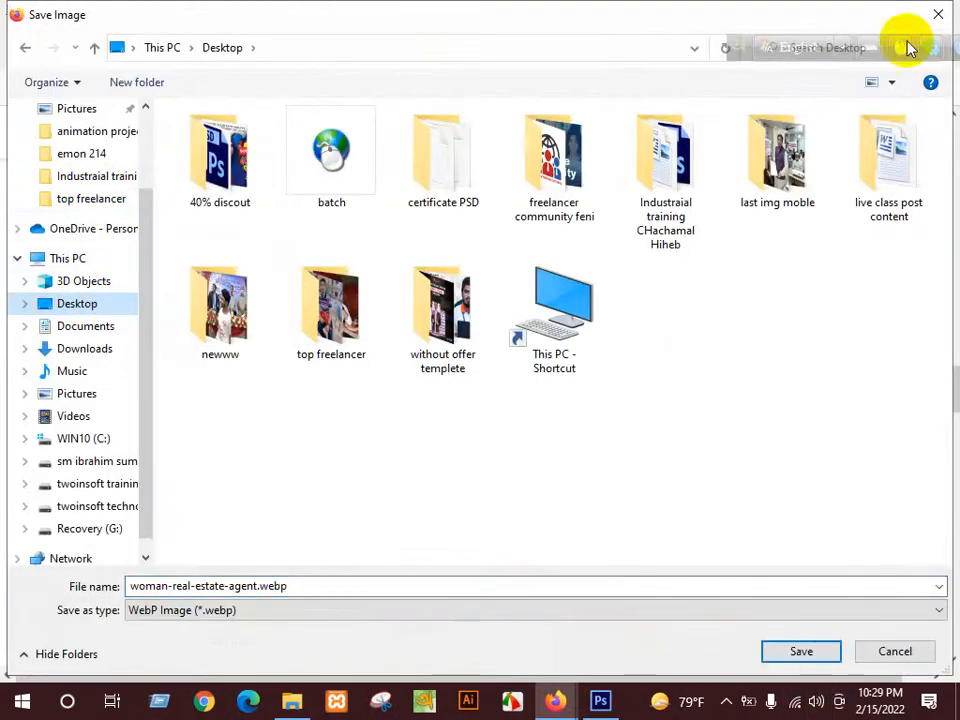
pyautogui.click(936, 13)
# - Browse the related agent images and preview the photo of the woman in a pink shirt standing before a family
pyautogui.scroll(-3, 845, 460)
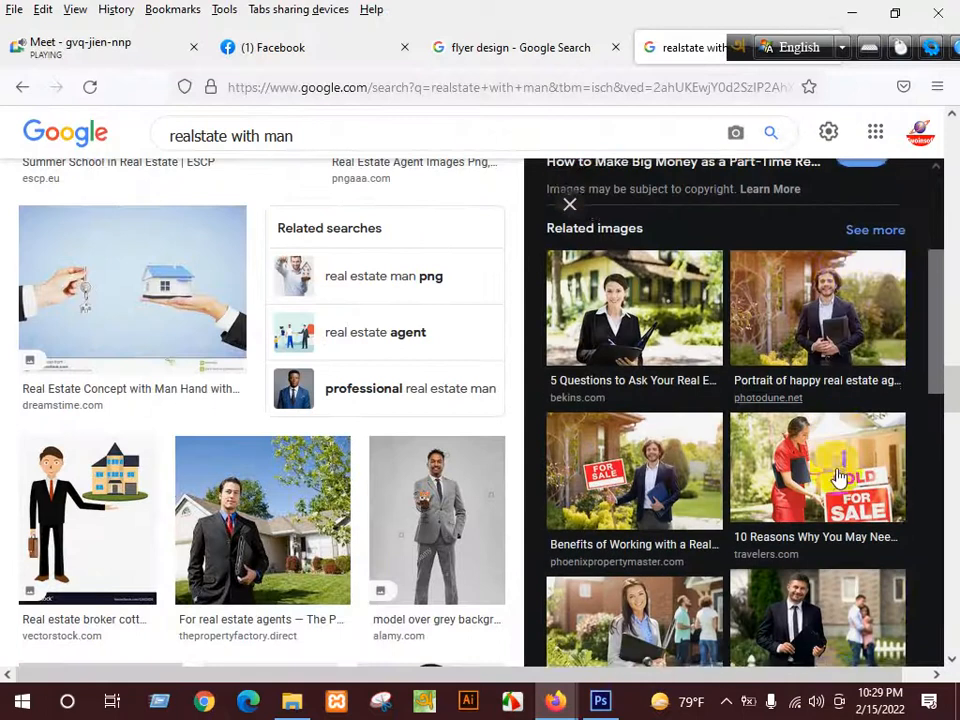
pyautogui.scroll(-3, 840, 478)
pyautogui.click(745, 395)
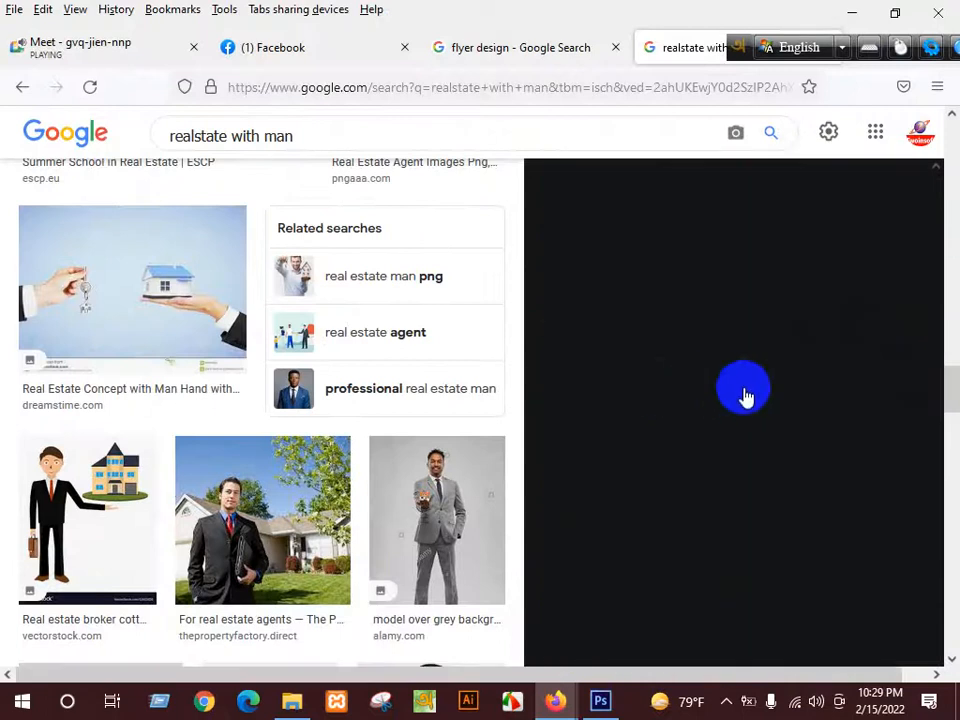
pyautogui.scroll(-5, 364, 443)
pyautogui.scroll(-3, 700, 402)
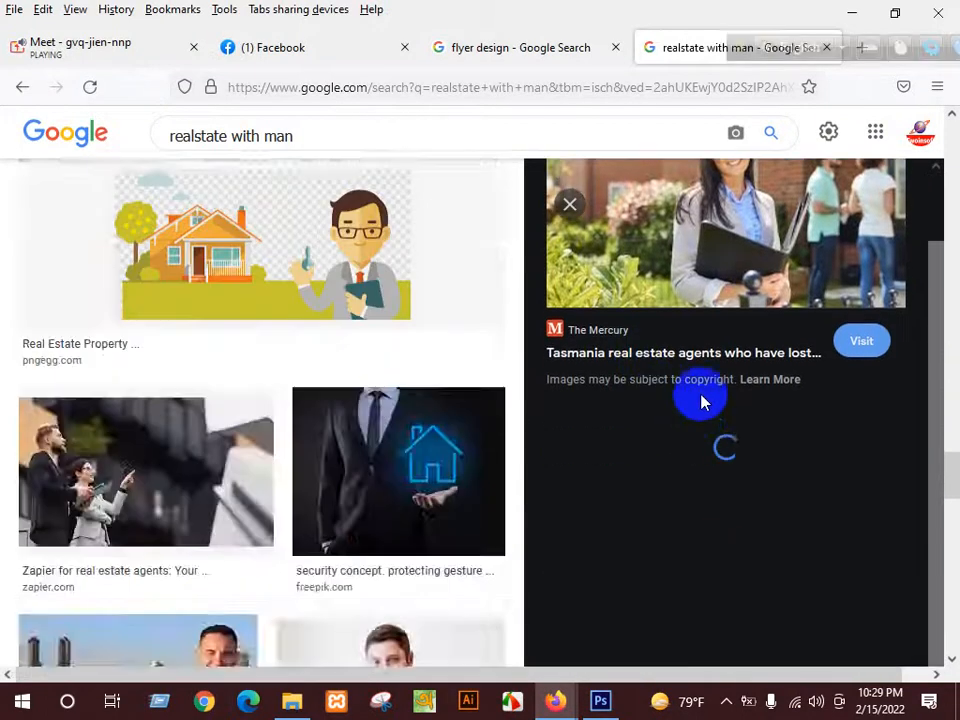
pyautogui.scroll(3, 700, 402)
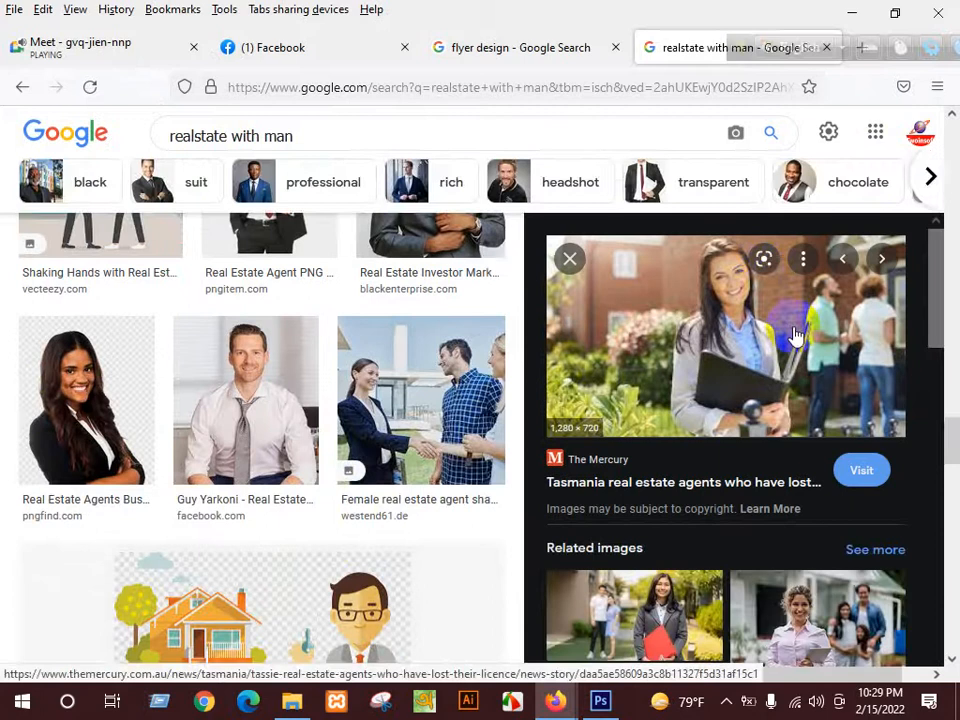
pyautogui.scroll(-2, 795, 336)
pyautogui.click(853, 510)
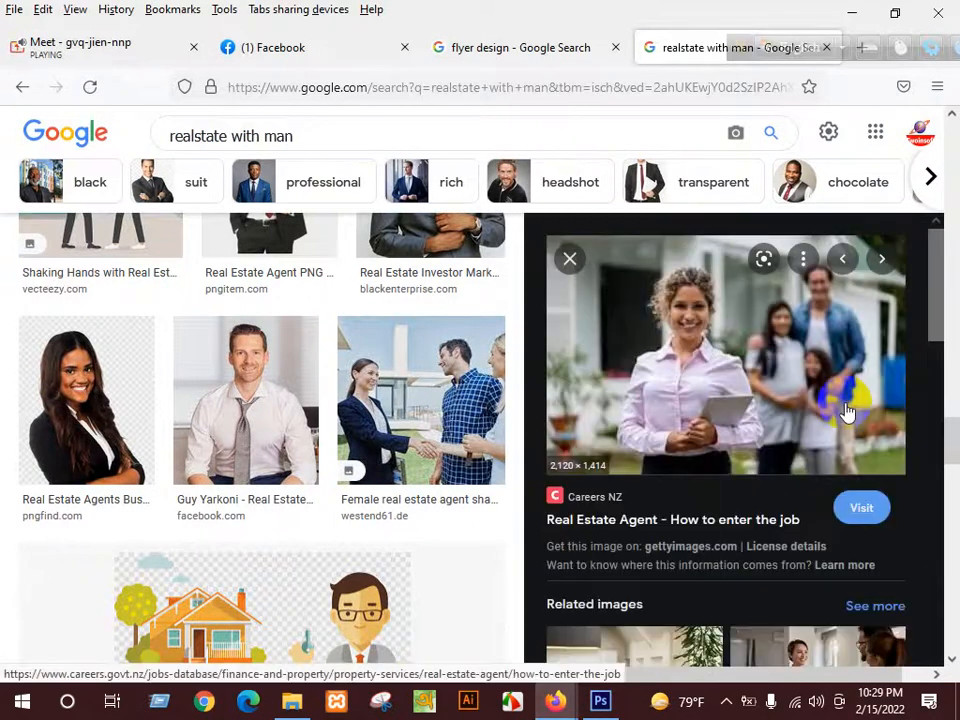
# - Save the photo of the pink-shirted agent to the Desktop as real-estate-agent-1.jpg
pyautogui.scroll(-1, 845, 410)
pyautogui.scroll(1, 845, 410)
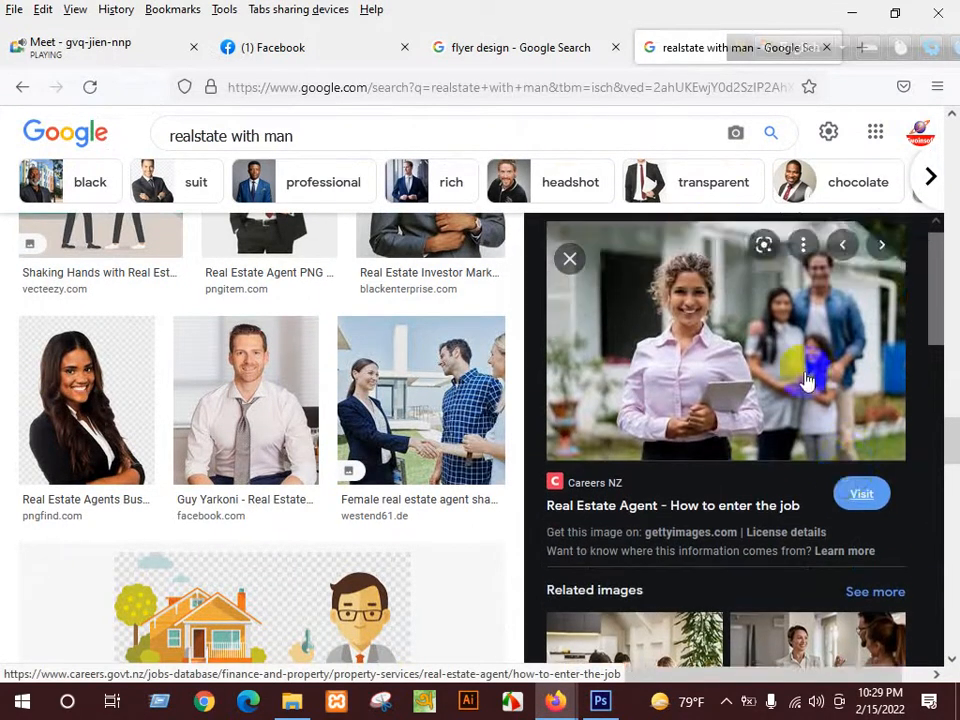
pyautogui.rightClick(718, 242)
pyautogui.click(787, 491)
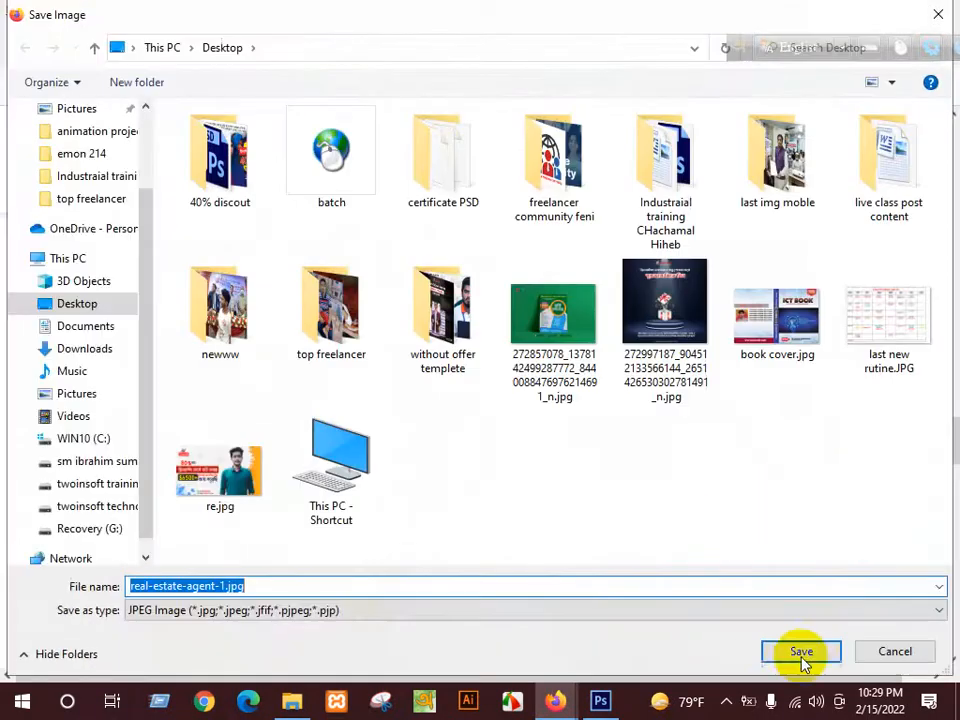
pyautogui.click(795, 651)
# - Switch to Photoshop and open real-estate-agent-1.jpg from the Desktop
pyautogui.click(600, 701)
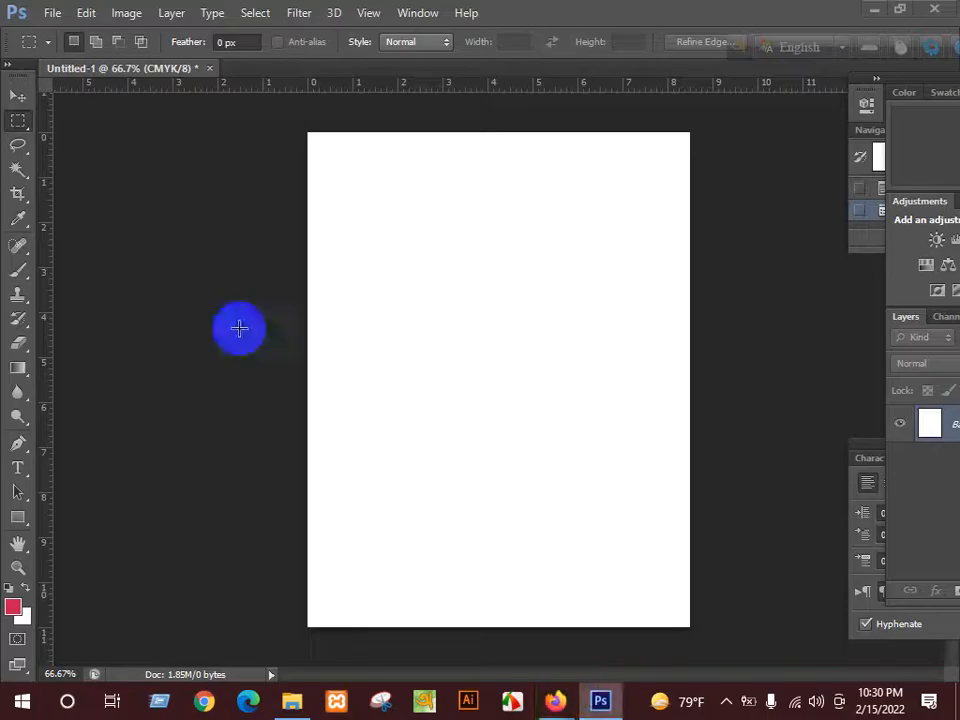
pyautogui.click(68, 50)
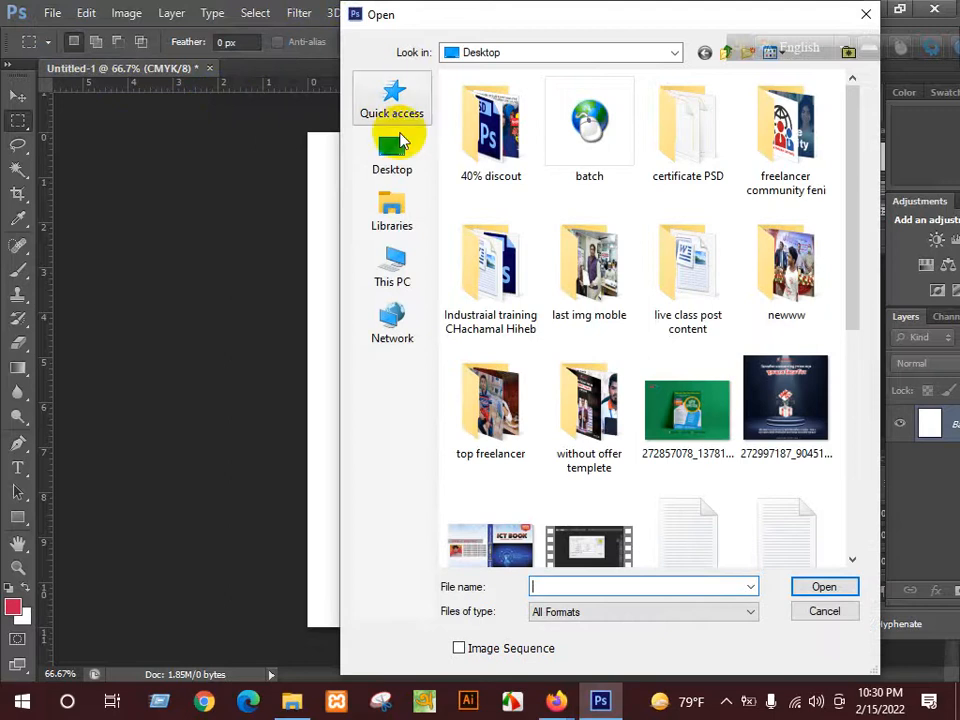
pyautogui.click(396, 148)
pyautogui.moveTo(850, 208); pyautogui.dragTo(881, 536)
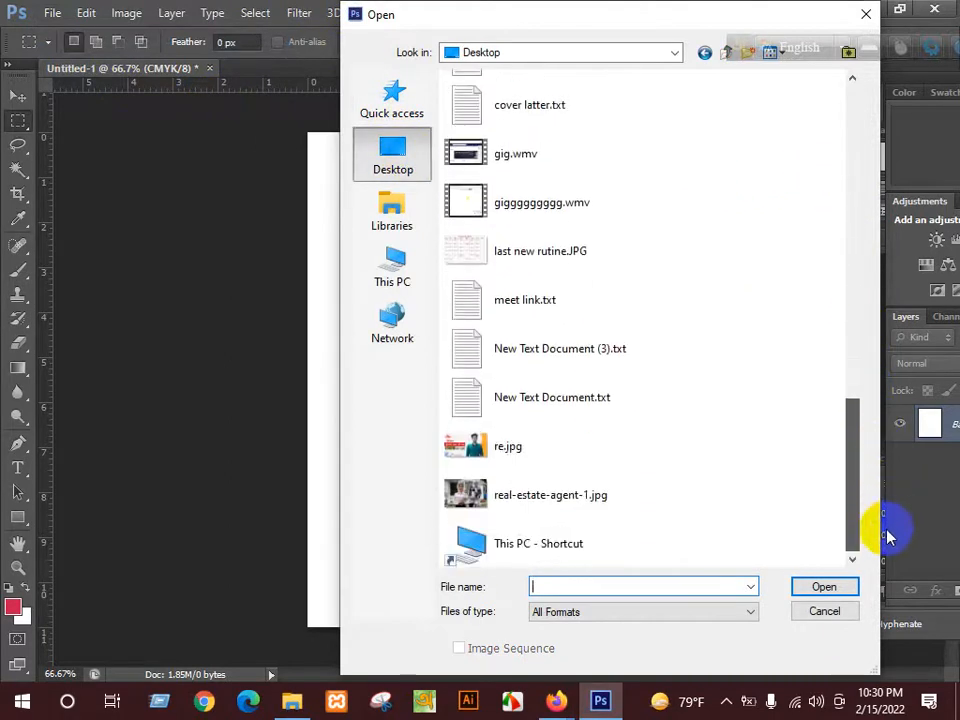
pyautogui.click(818, 609)
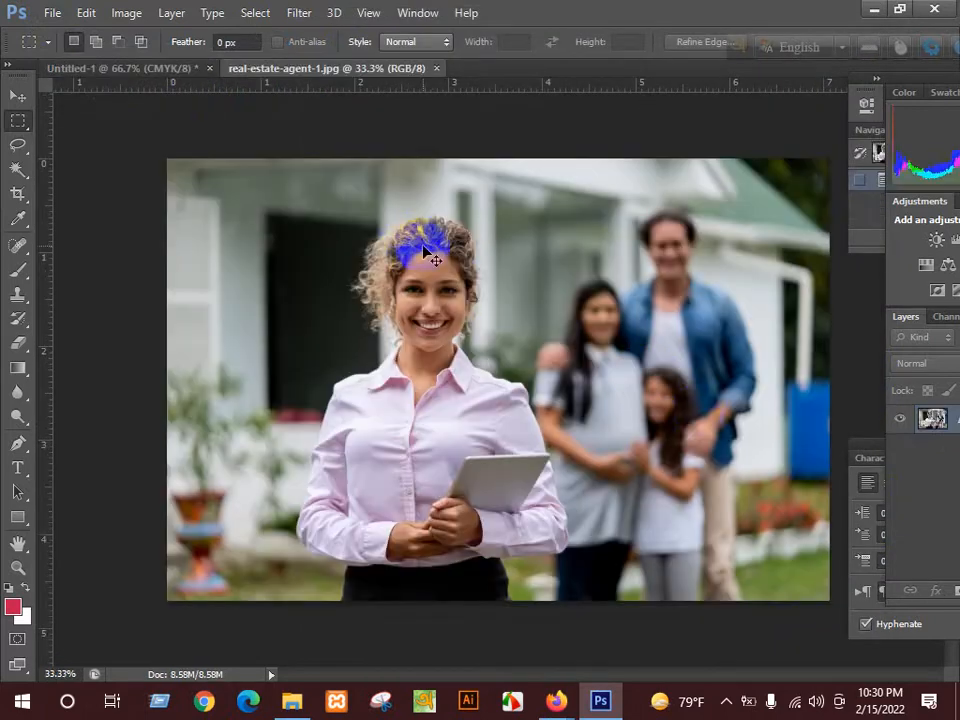
# - Cut the entire agent photo from its own document and paste it into the blank Untitled-1 flyer document
pyautogui.click(172, 69)
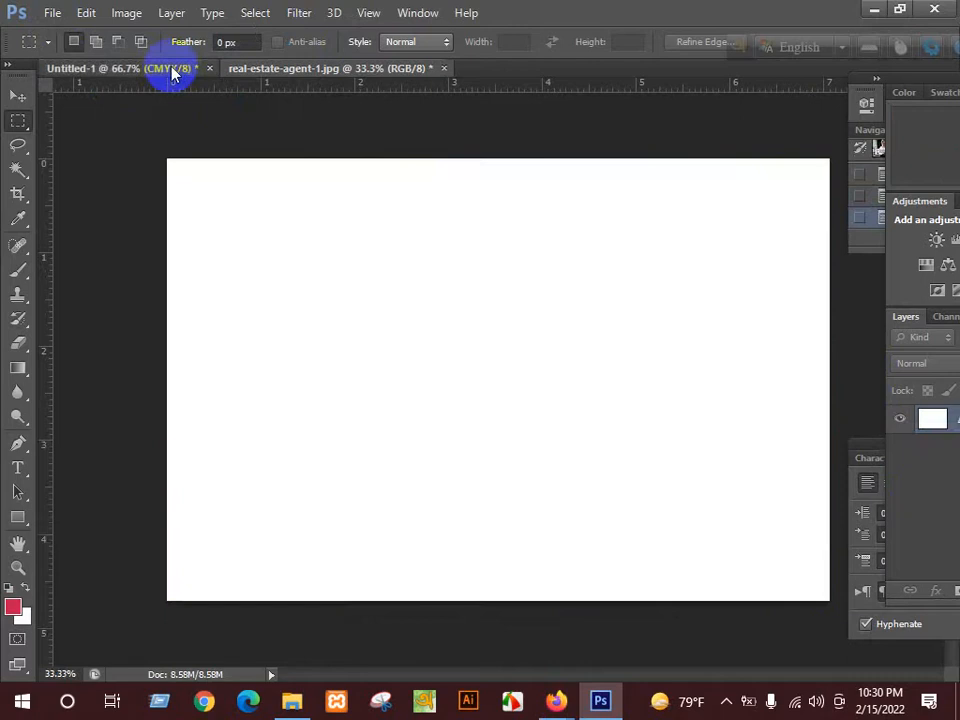
pyautogui.hotkey('ctrl', 'v')
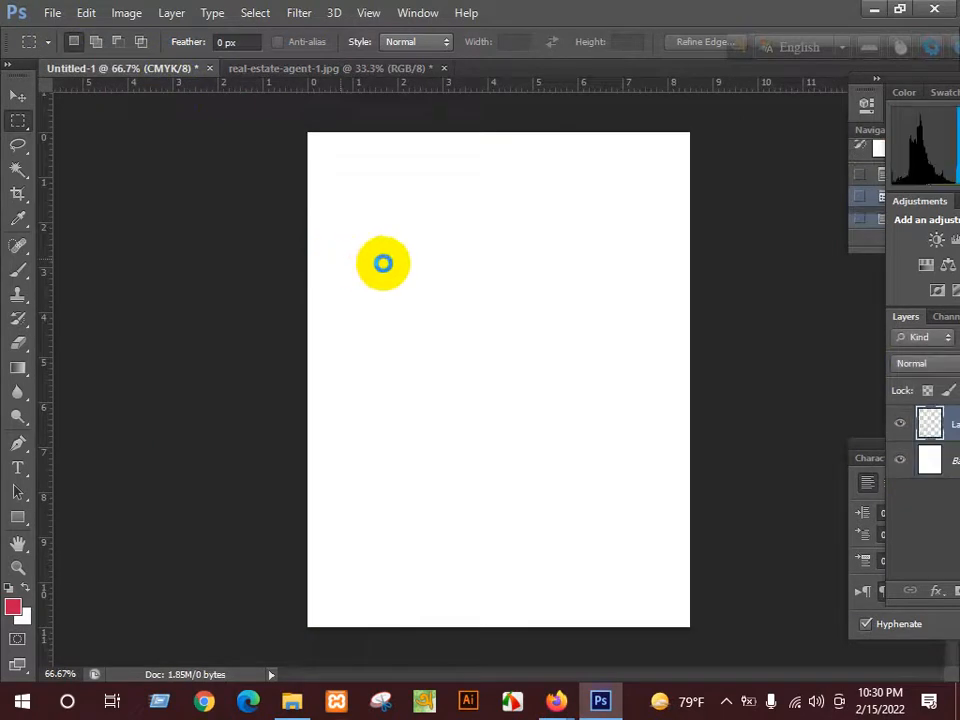
pyautogui.hotkey('ctrl', '-')
pyautogui.hotkey('ctrl', '-')
pyautogui.hotkey('ctrl', '-')
pyautogui.hotkey('ctrl', '-')
pyautogui.hotkey('ctrl', '-')
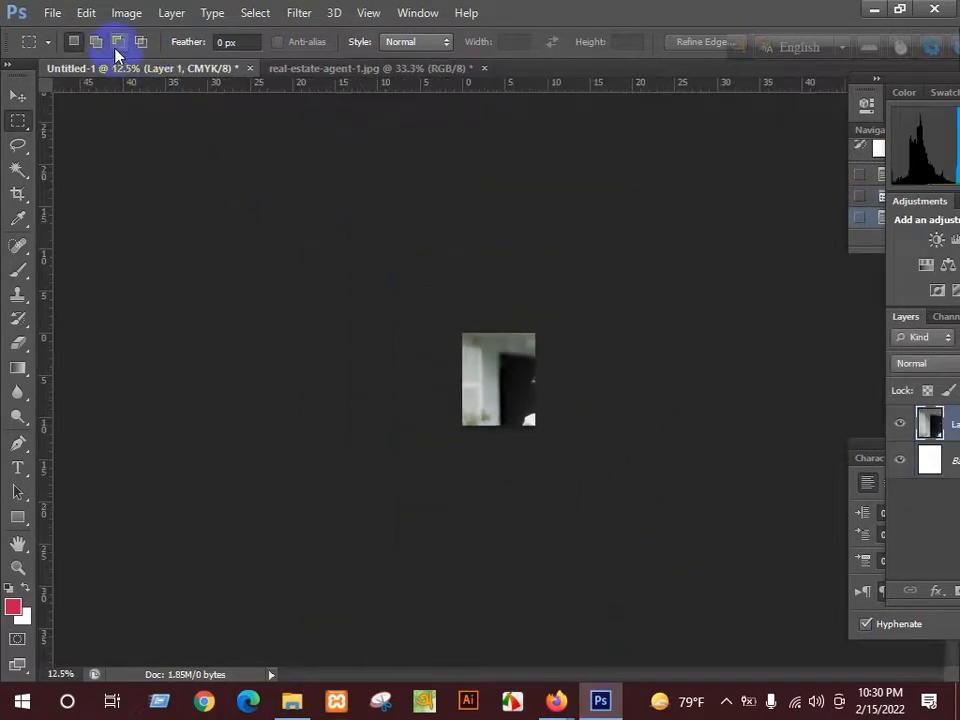
# - Scale the pasted agent photo down to about 29.7% so it spans the page width, and shift it slightly above the page's upper edge
pyautogui.click(22, 97)
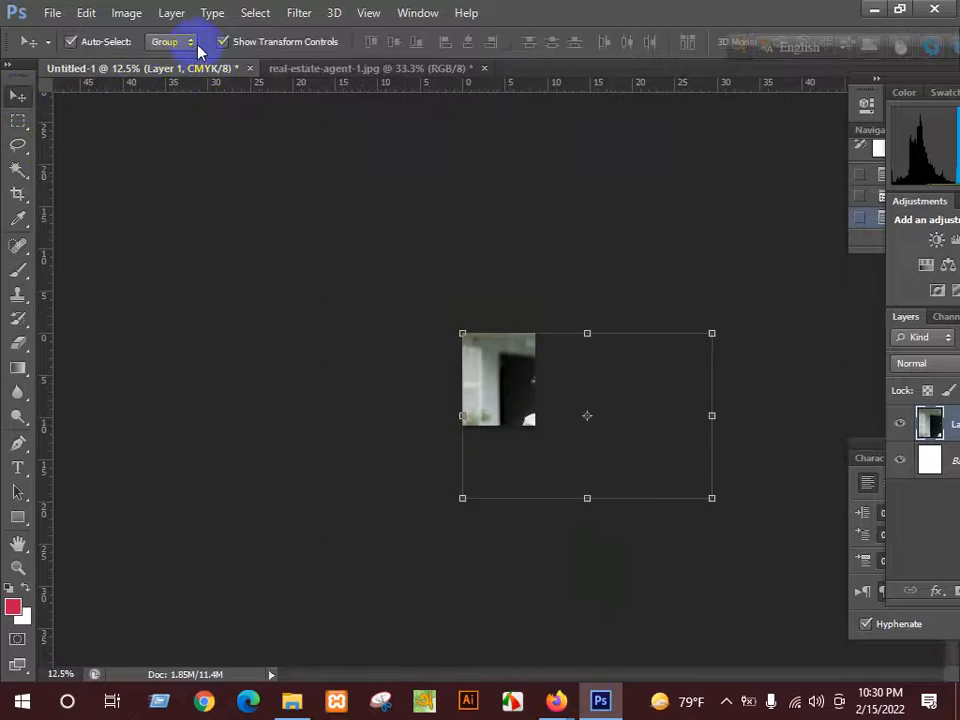
pyautogui.moveTo(708, 497); pyautogui.dragTo(540, 372)
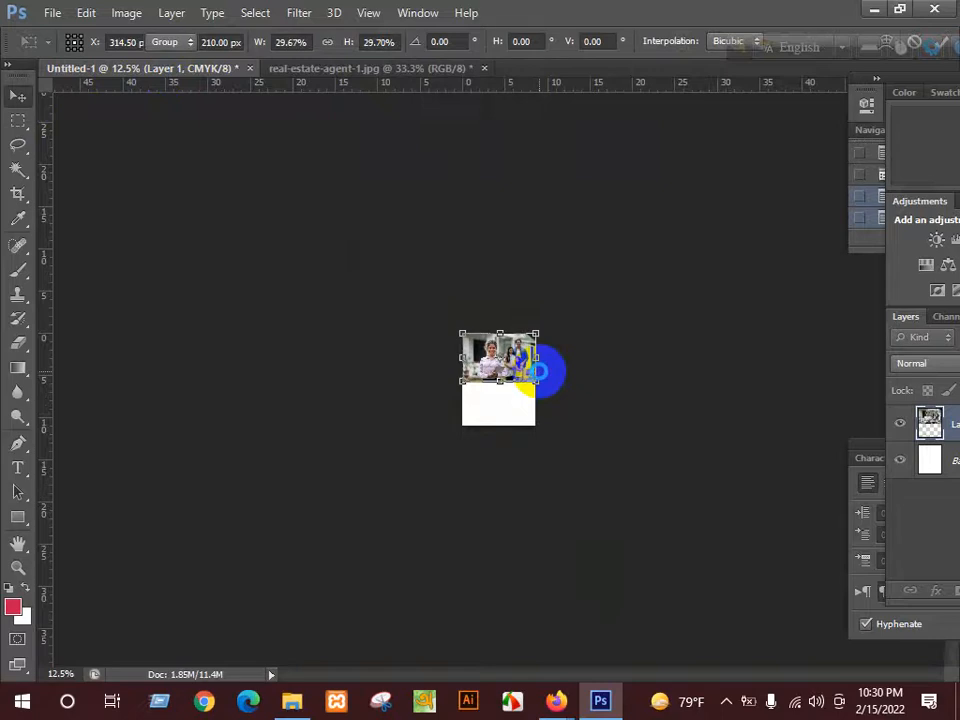
pyautogui.scroll(6, 540, 372)
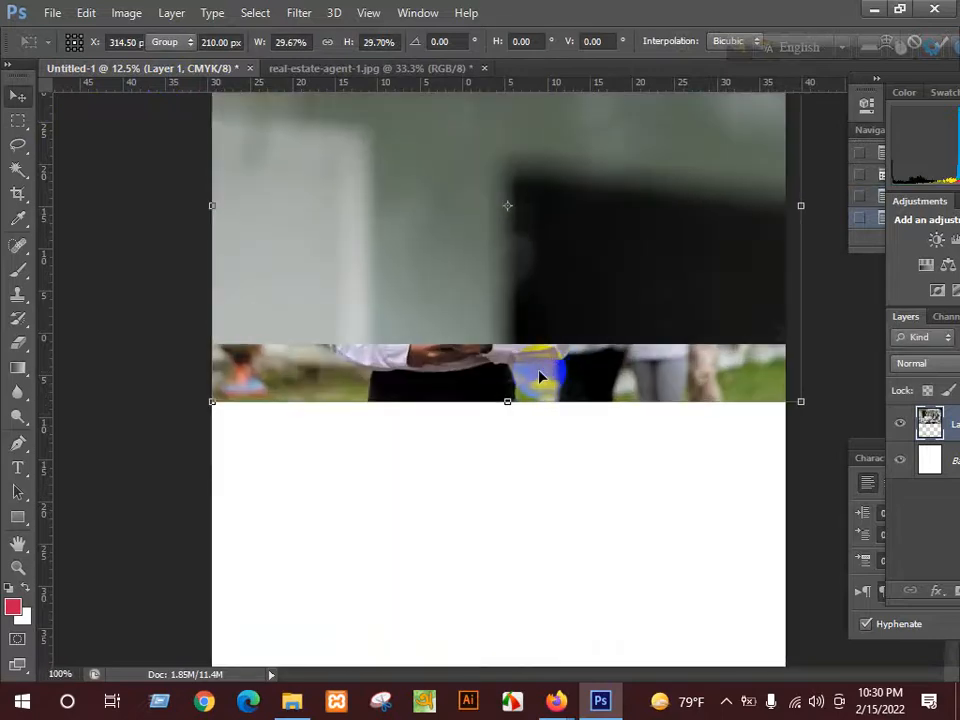
pyautogui.press('Return')
pyautogui.scroll(4, 535, 380)
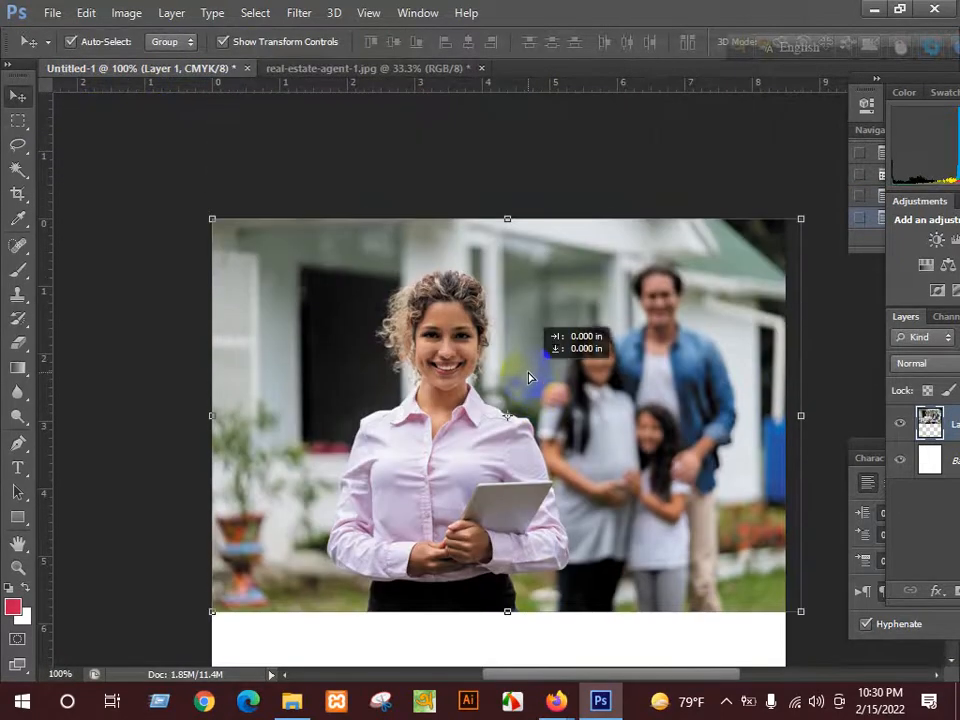
pyautogui.moveTo(530, 377); pyautogui.dragTo(527, 347)
pyautogui.scroll(-3, 528, 350)
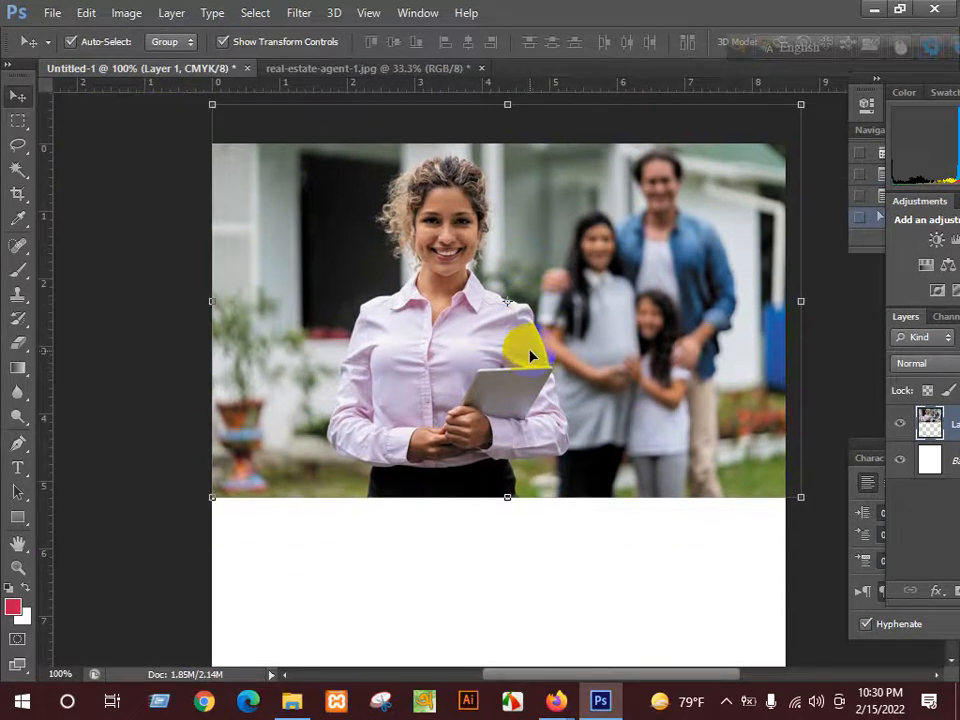
# - Check the yellow Dream Home reference flyer in the Firefox flyer design search results, and return to Photoshop
pyautogui.click(555, 700)
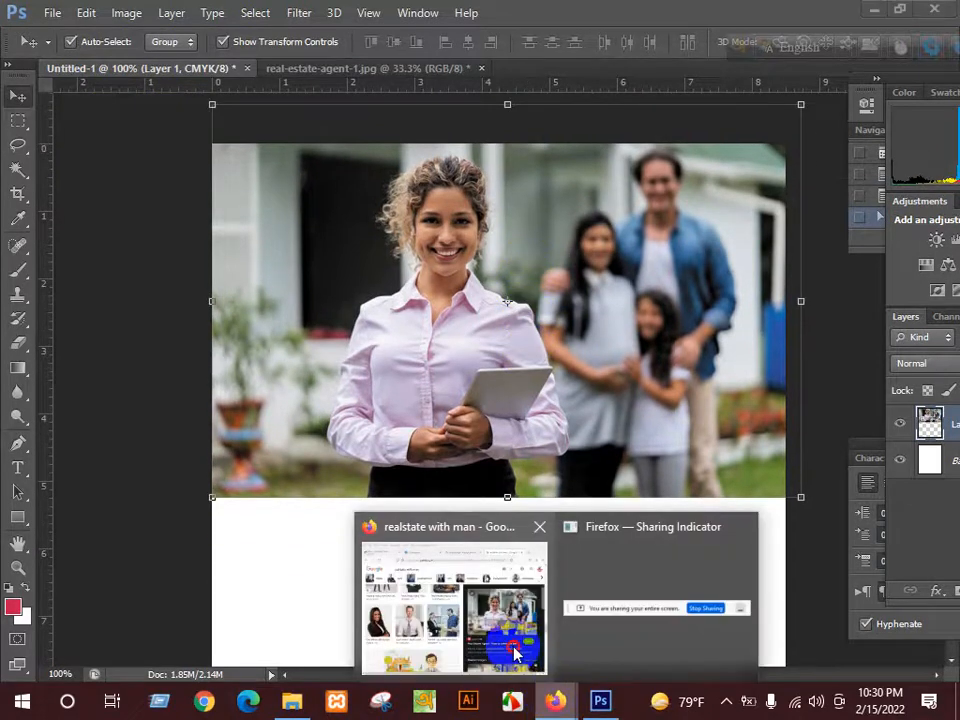
pyautogui.click(515, 652)
pyautogui.click(489, 58)
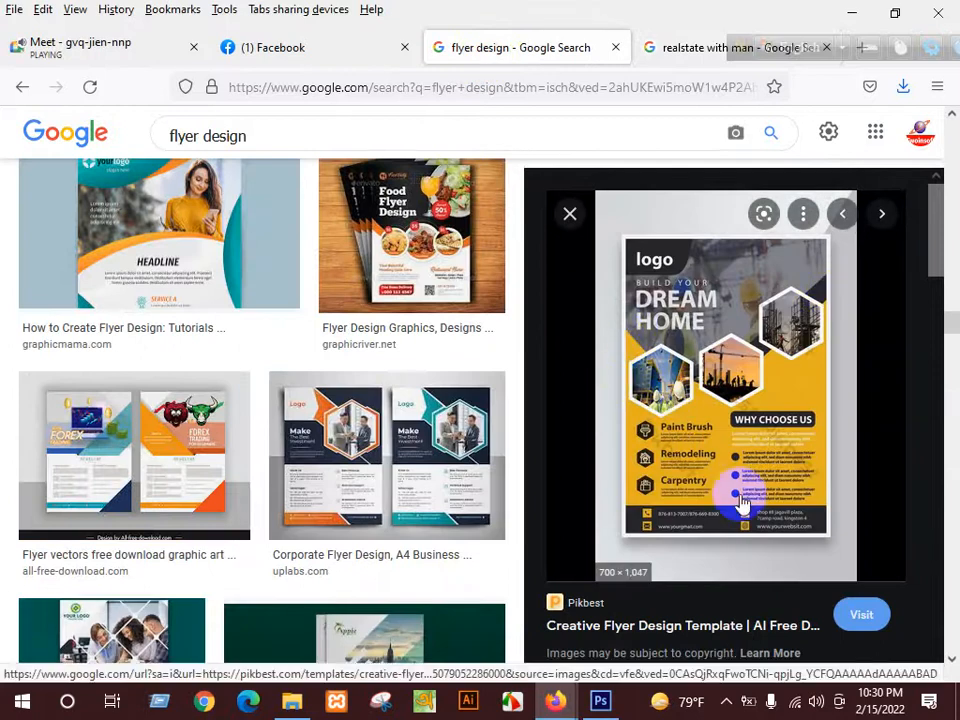
pyautogui.click(600, 702)
# - With the Pen tool, draw an unfilled V-shaped path about 637 px wide across the agent photo, with a 14.2 pt red stroke
pyautogui.moveTo(399, 354); pyautogui.dragTo(315, 320)
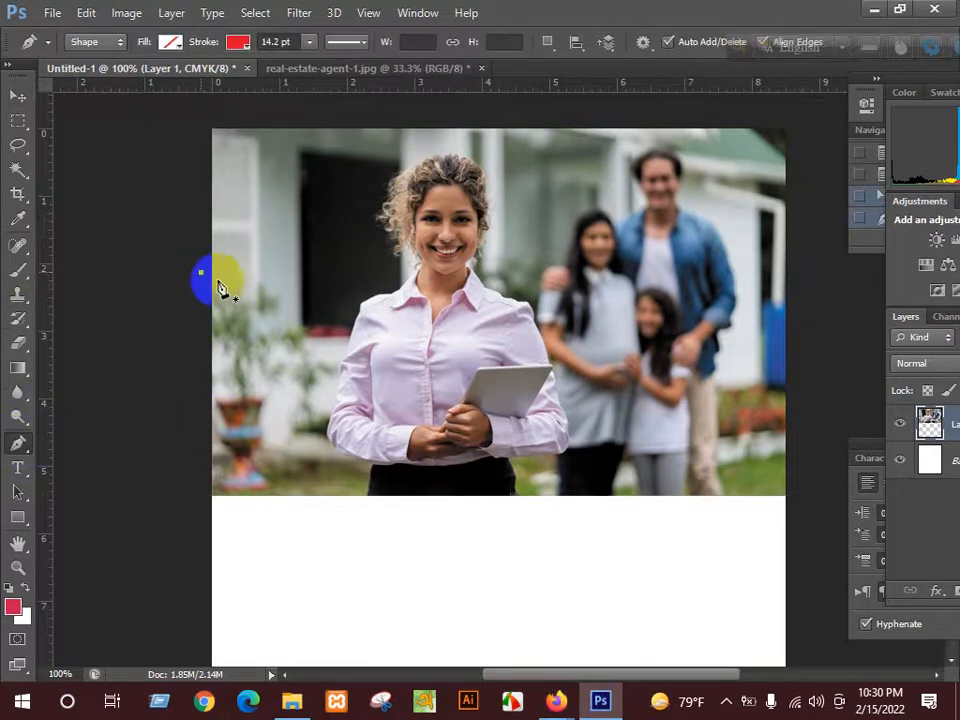
pyautogui.click(428, 432)
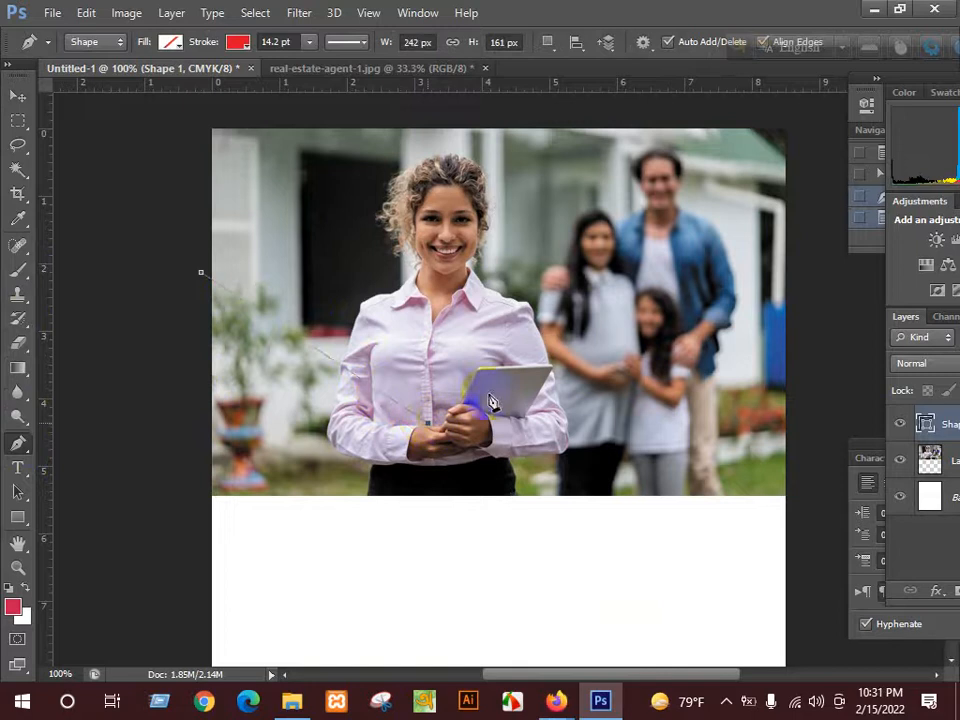
pyautogui.click(798, 175)
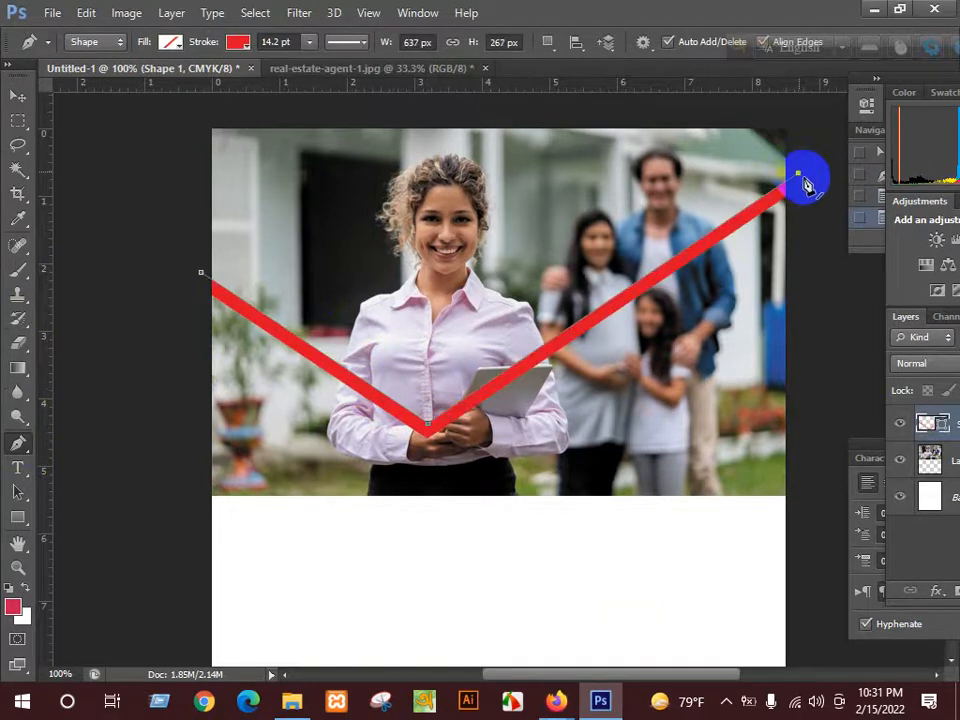
# - Continue the V-shaped path around the outside of the page's lower part and close it into a shape about 714 by 801 px
pyautogui.scroll(-2, 836, 468)
pyautogui.click(836, 468)
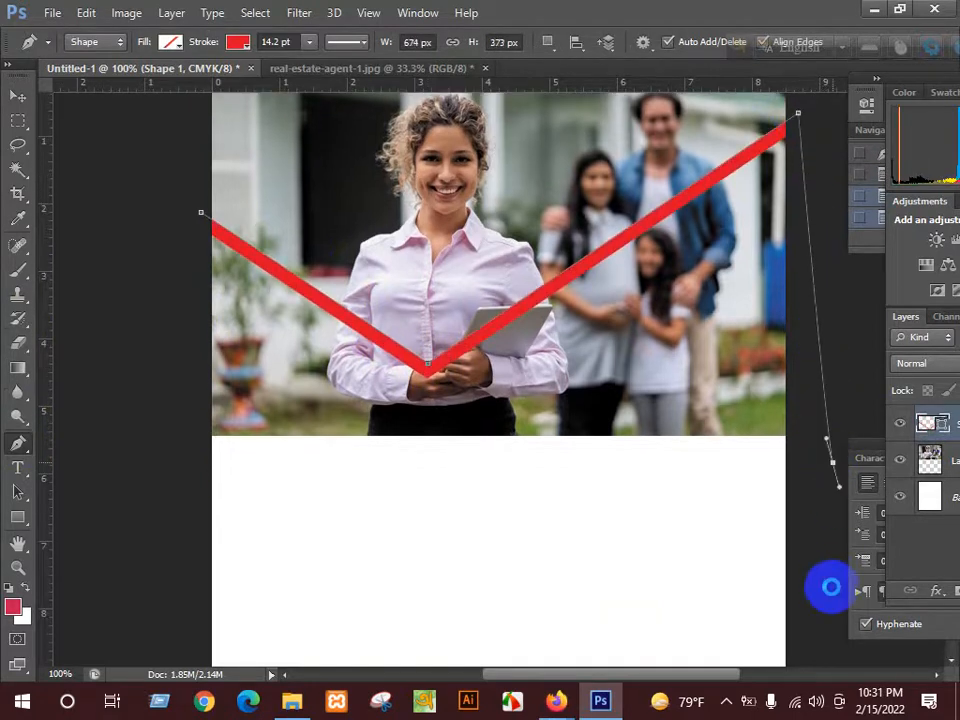
pyautogui.scroll(-5, 824, 575)
pyautogui.click(816, 579)
pyautogui.moveTo(749, 622); pyautogui.dragTo(662, 621)
pyautogui.moveTo(533, 622); pyautogui.dragTo(456, 617)
pyautogui.moveTo(359, 612)
pyautogui.mouseDown()
pyautogui.moveTo(261, 600)
pyautogui.moveTo(180, 551)
pyautogui.mouseUp()
pyautogui.moveTo(165, 483); pyautogui.dragTo(167, 411)
pyautogui.moveTo(169, 328); pyautogui.dragTo(174, 300)
pyautogui.scroll(3, 172, 180)
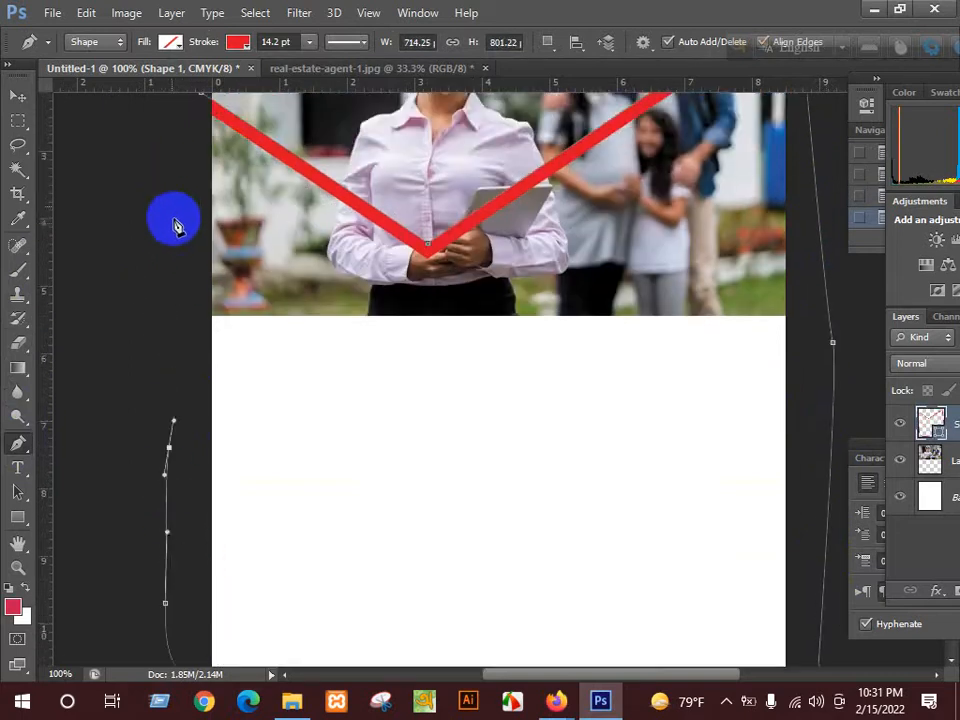
pyautogui.click(173, 223)
pyautogui.click(186, 165)
pyautogui.scroll(1, 201, 124)
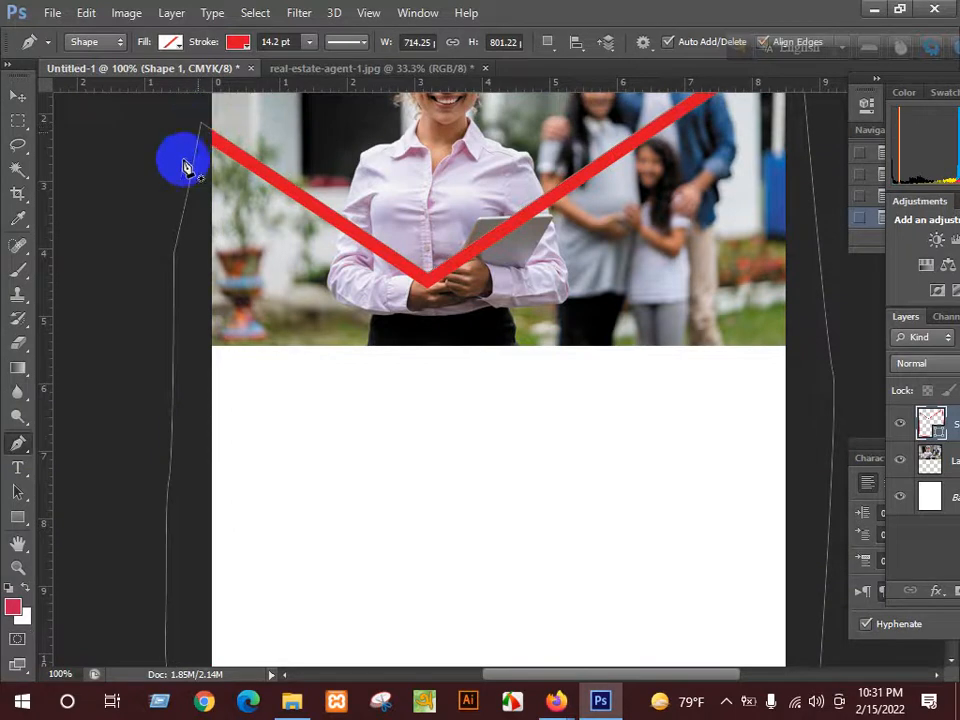
pyautogui.click(203, 123)
# - Fill the closed V-topped shape with orange and change its stroke colour to grey
pyautogui.click(172, 43)
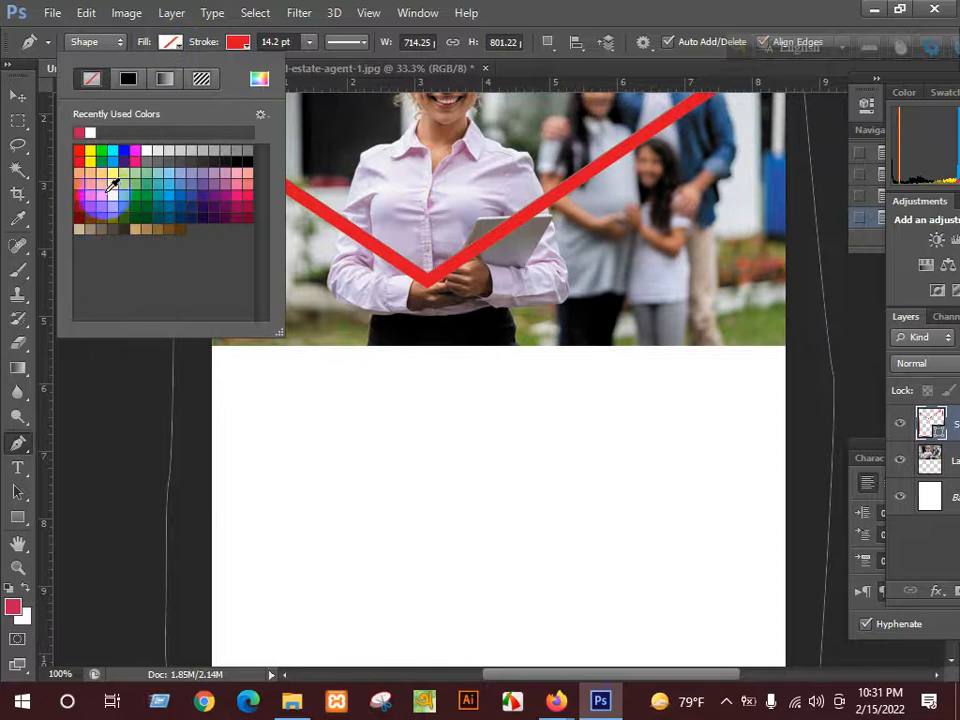
pyautogui.click(90, 172)
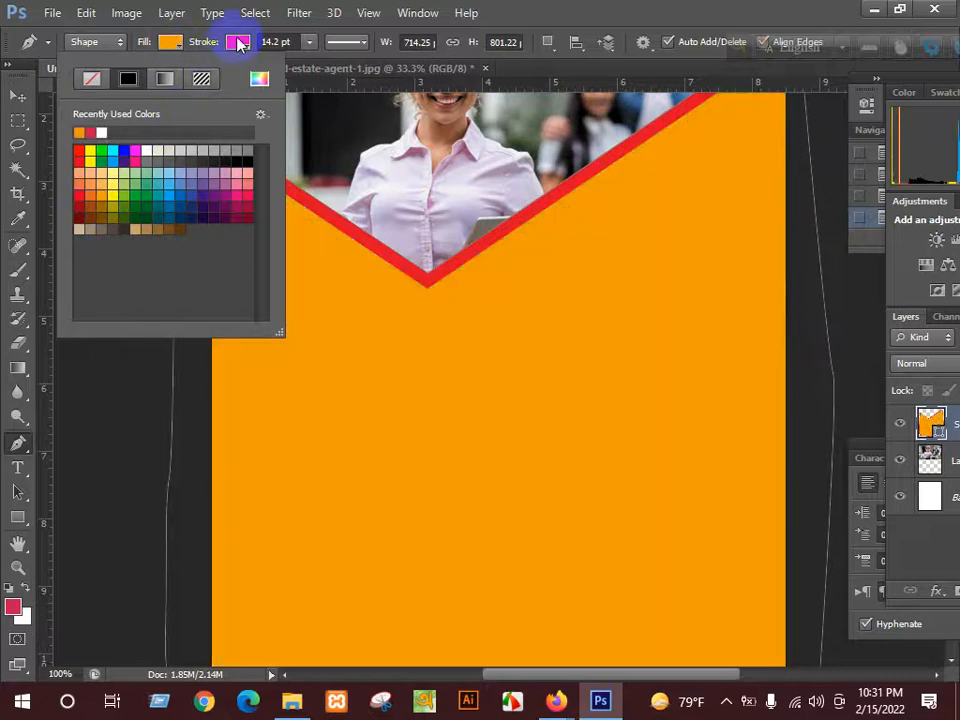
pyautogui.click(238, 41)
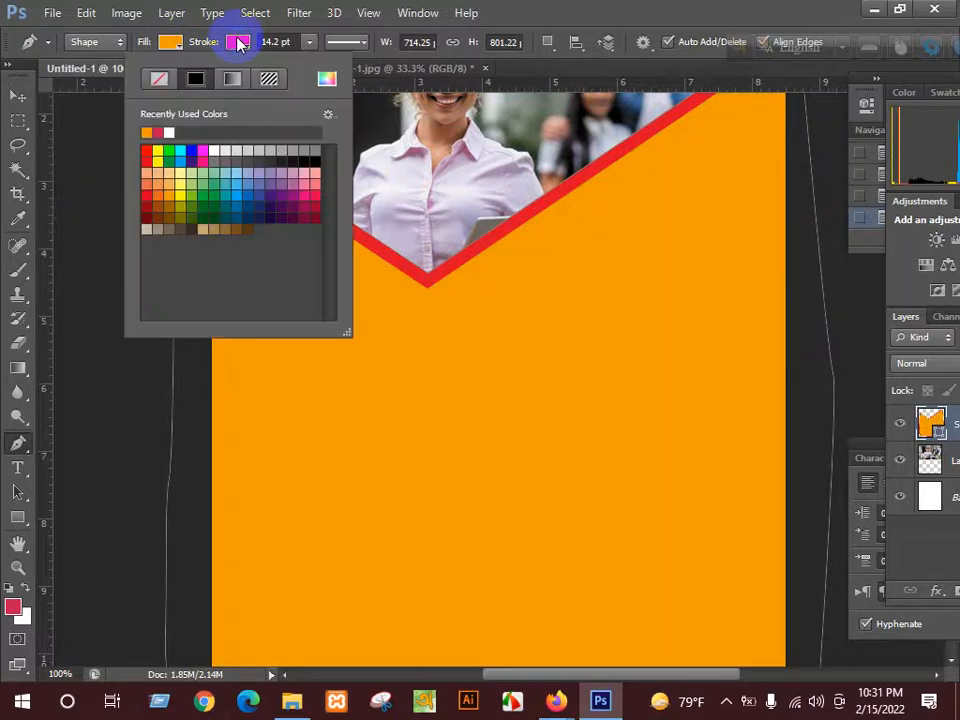
pyautogui.click(238, 41)
pyautogui.click(238, 41)
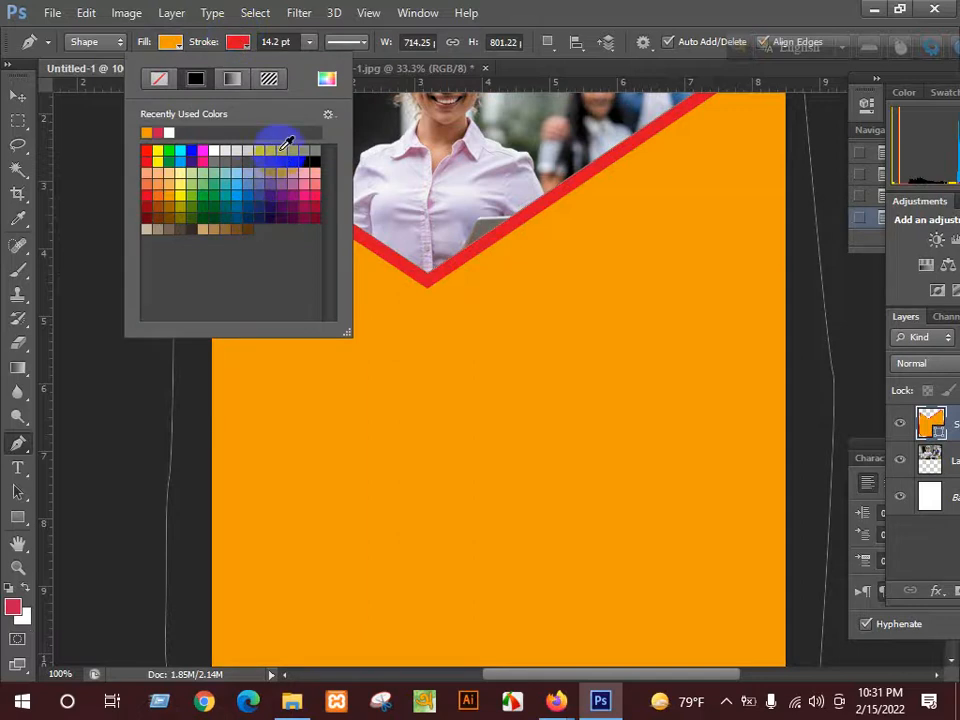
pyautogui.click(285, 148)
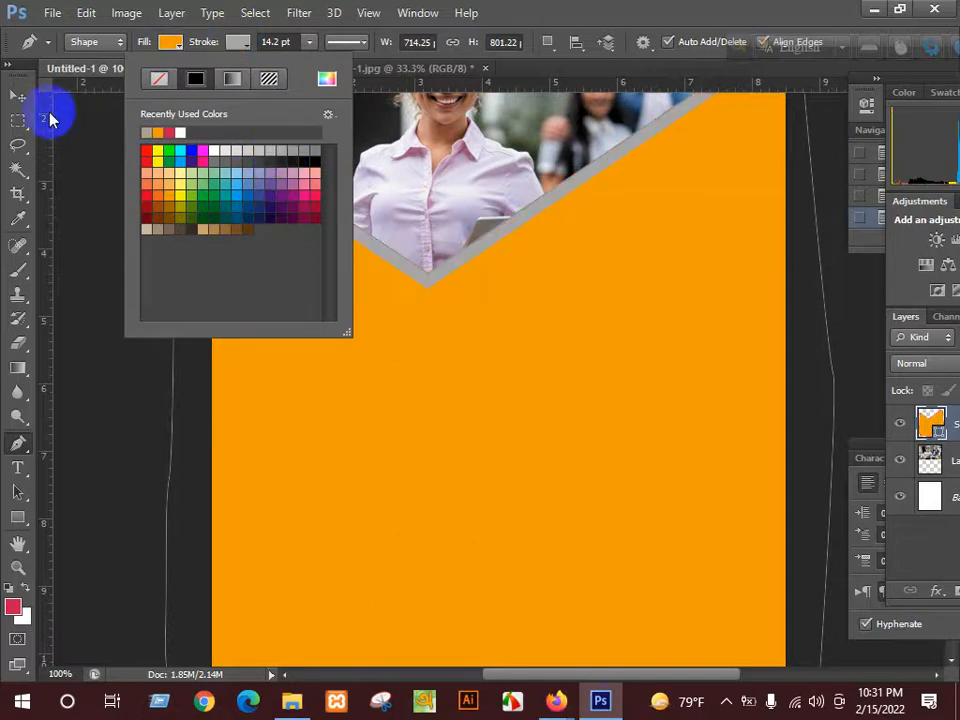
# - Move the orange shape lower over the photo and stretch it to about 104% width, covering both page sides
pyautogui.click(18, 95)
pyautogui.hotkey('ctrl', '-')
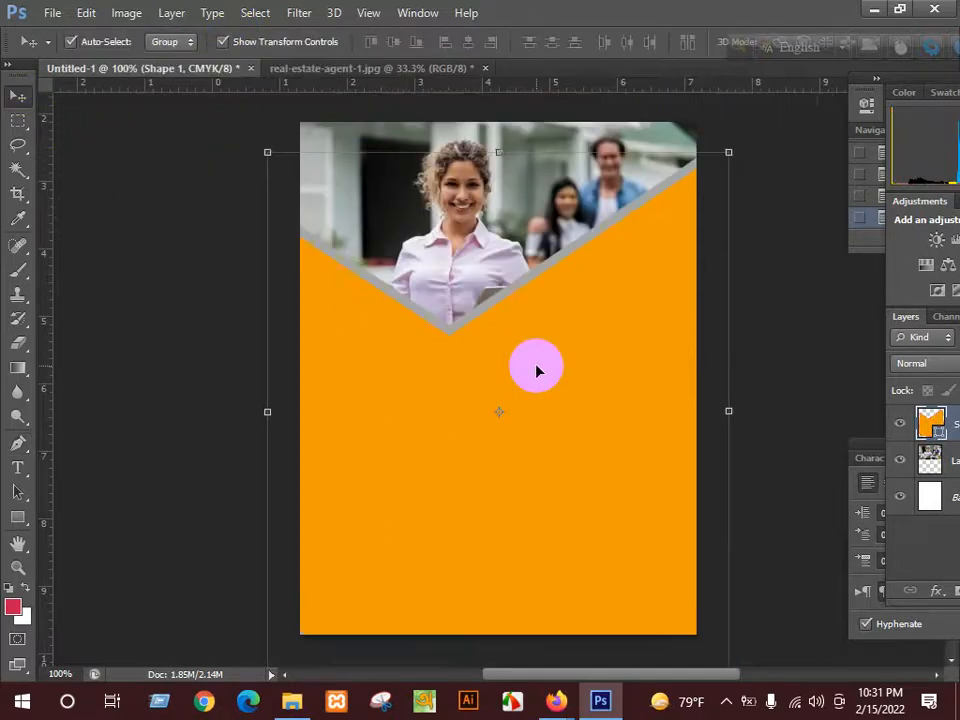
pyautogui.moveTo(540, 418); pyautogui.dragTo(536, 481)
pyautogui.moveTo(713, 456); pyautogui.dragTo(726, 456)
pyautogui.moveTo(495, 444)
pyautogui.mouseDown()
pyautogui.moveTo(495, 456)
pyautogui.moveTo(494, 436)
pyautogui.moveTo(481, 436)
pyautogui.mouseUp()
pyautogui.moveTo(714, 306); pyautogui.dragTo(722, 304)
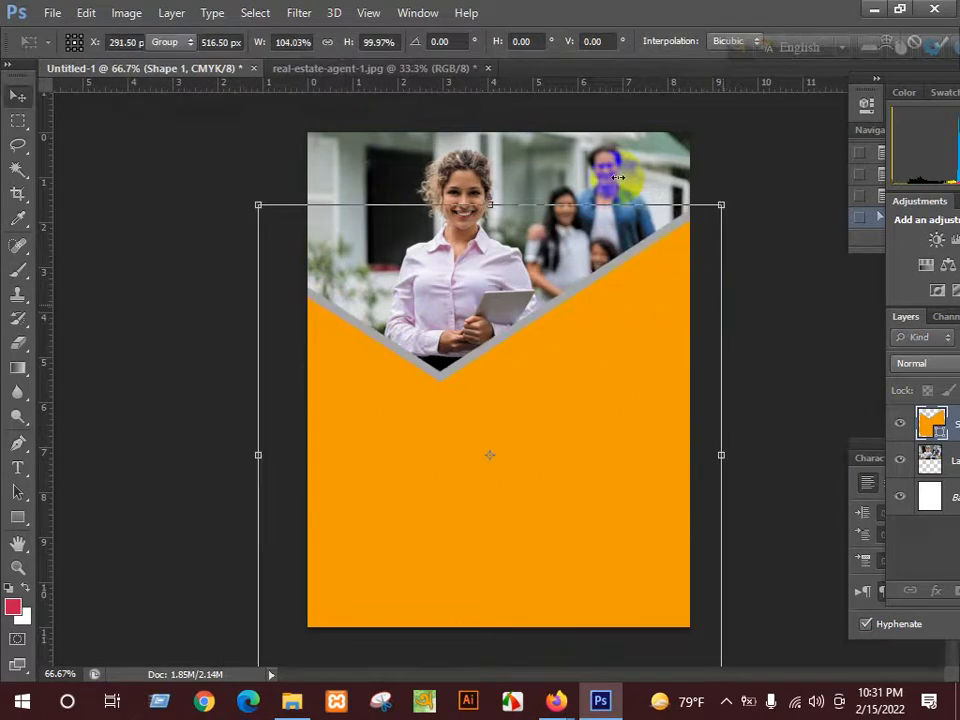
pyautogui.press('Return')
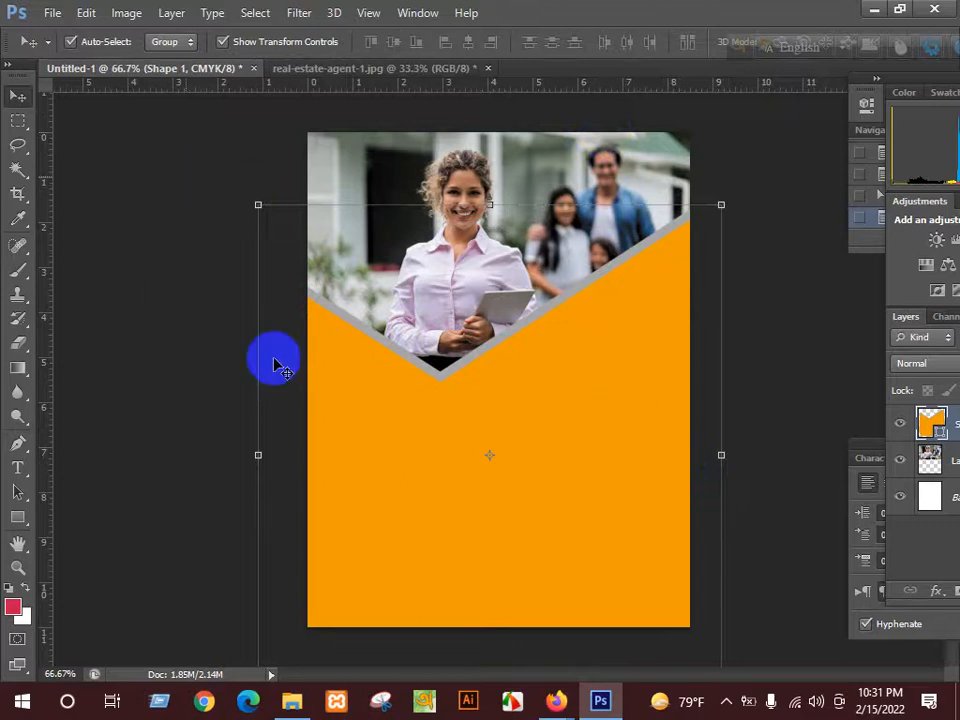
pyautogui.click(703, 487)
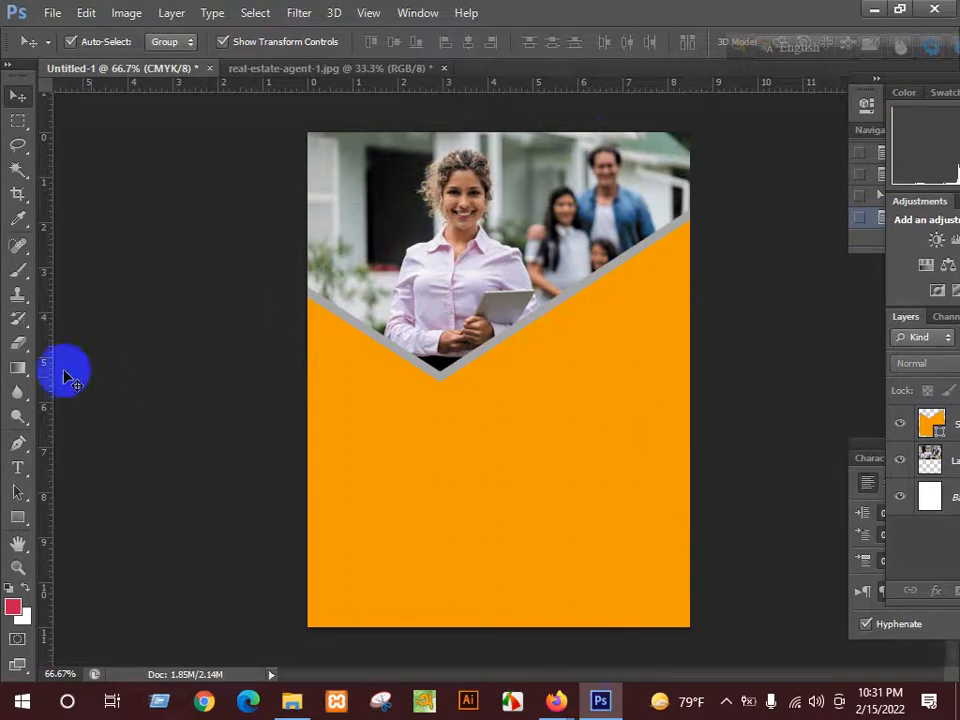
pyautogui.click(17, 445)
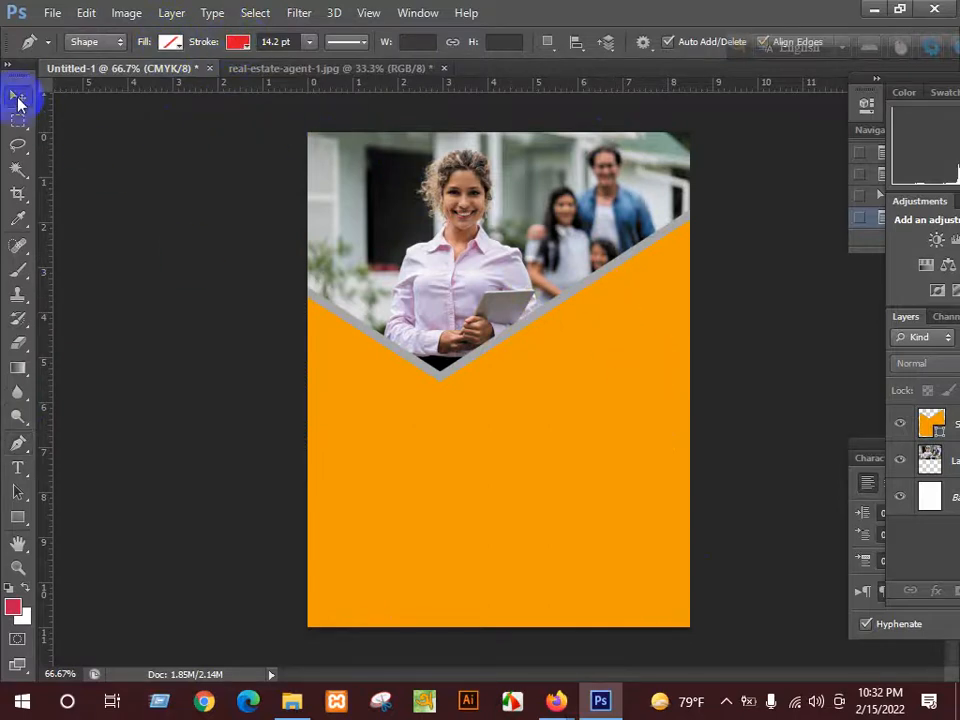
pyautogui.click(18, 96)
pyautogui.click(410, 400)
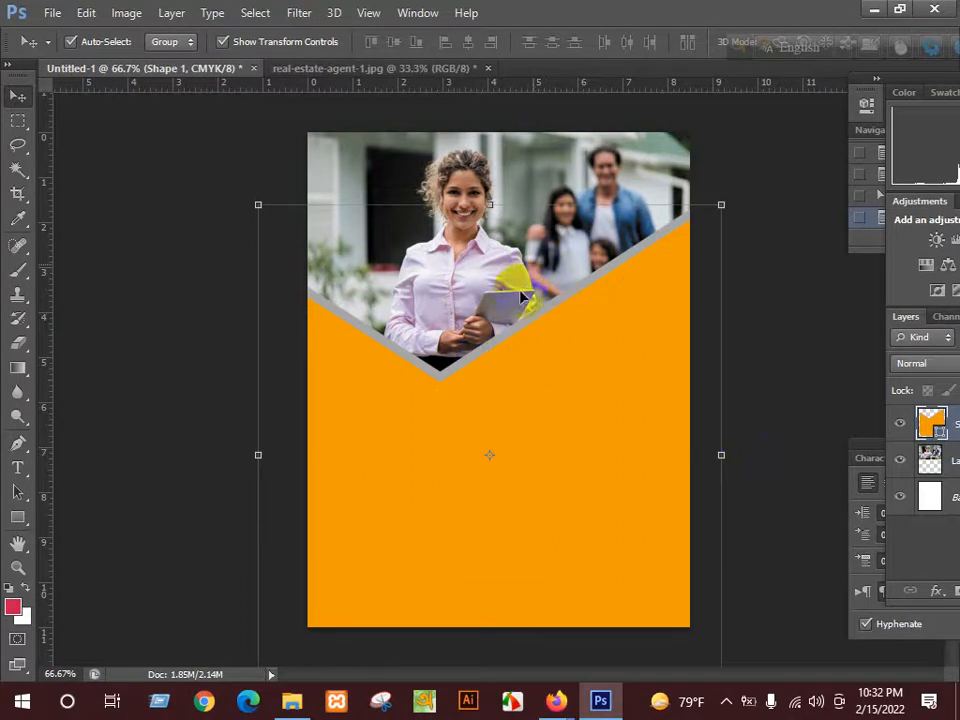
# - Switch to Firefox, review the Dream Home reference flyer again, and close the flyer design search tab
pyautogui.moveTo(556, 700)
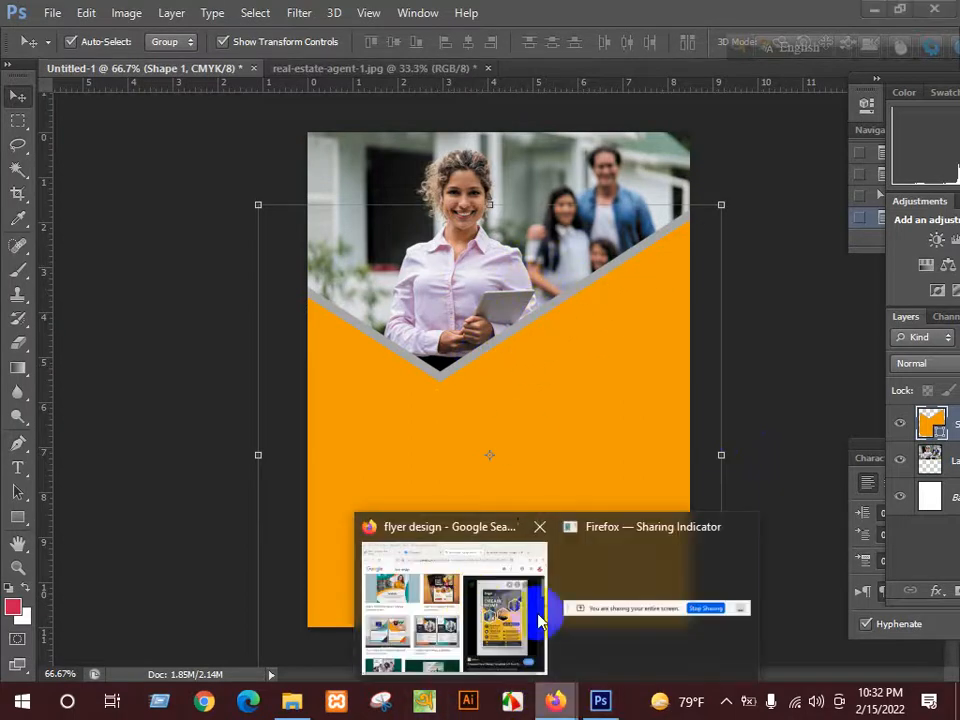
pyautogui.click(538, 621)
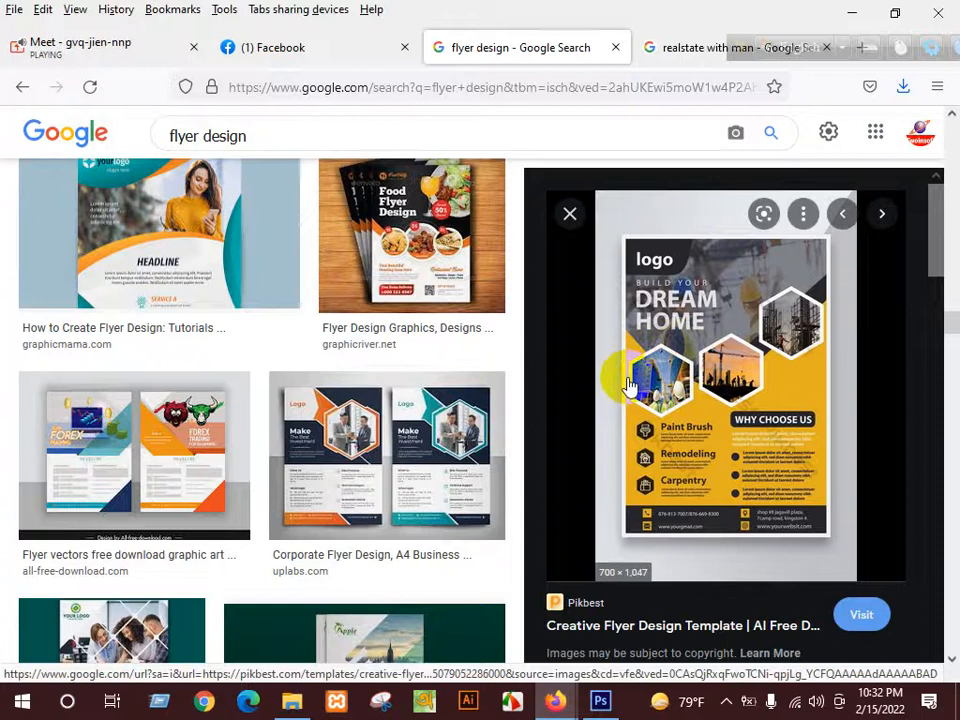
pyautogui.scroll(3, 313, 150)
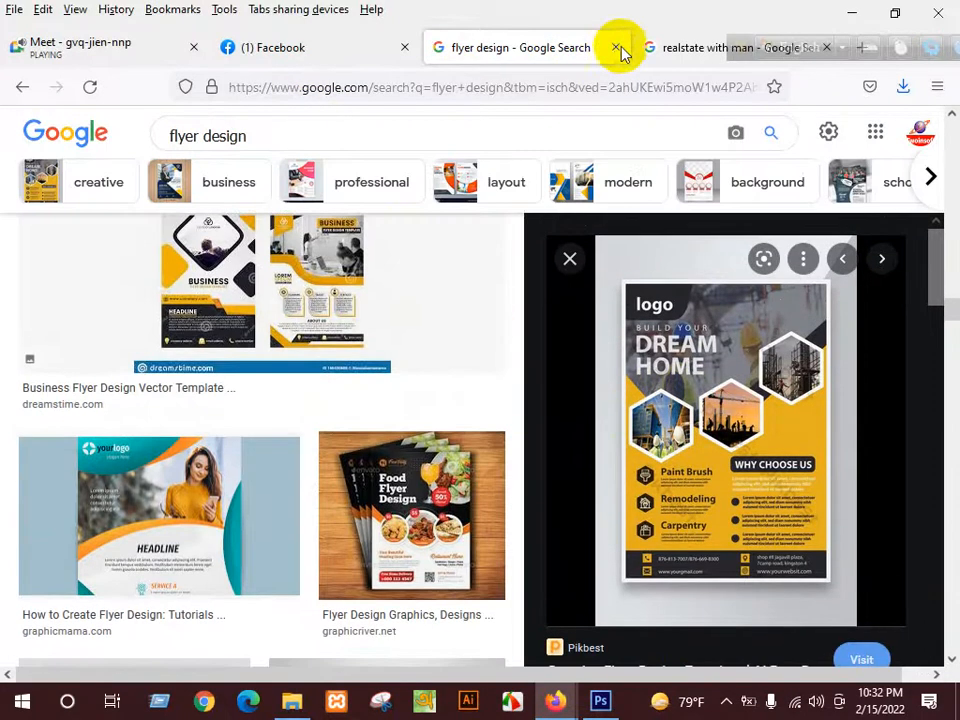
pyautogui.click(616, 47)
# - Load the Google home page in a new browser tab
pyautogui.hotkey('ctrl', 't')
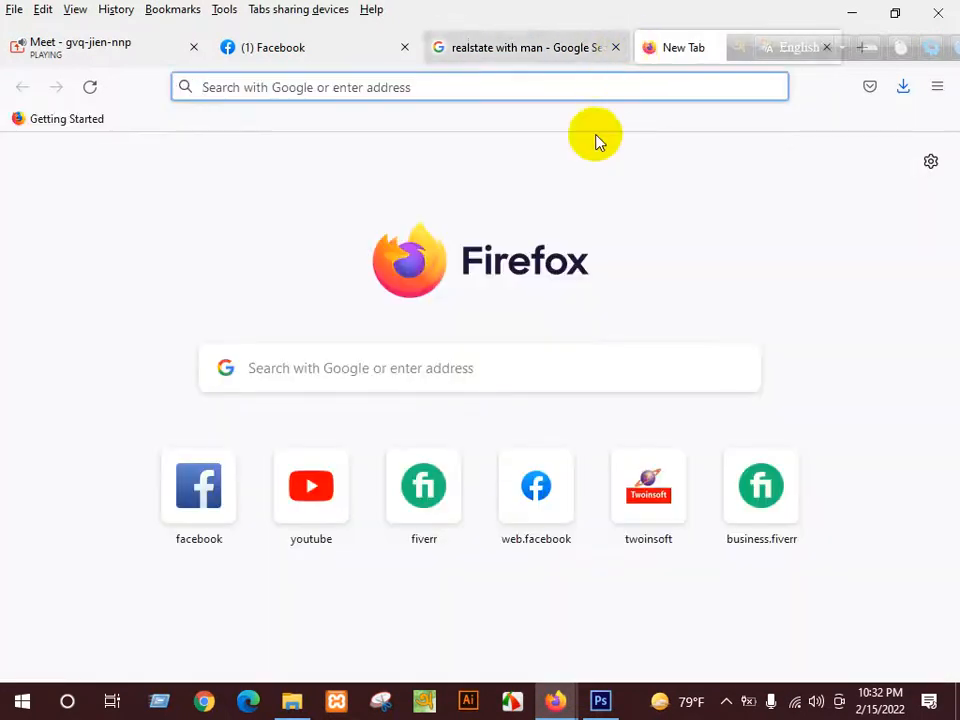
pyautogui.click(460, 47)
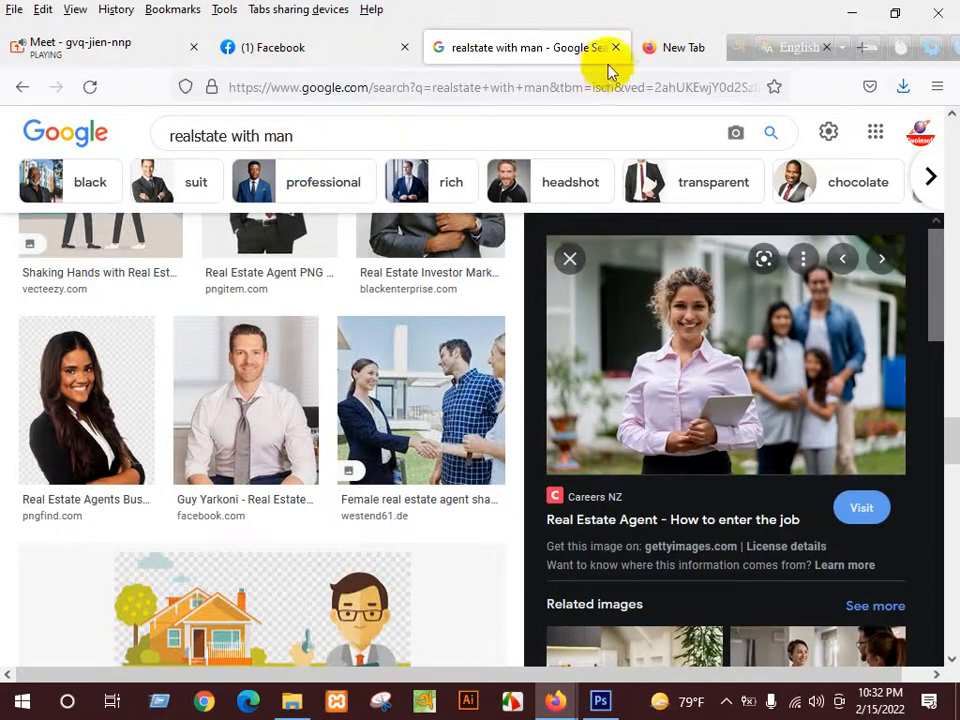
pyautogui.click(662, 48)
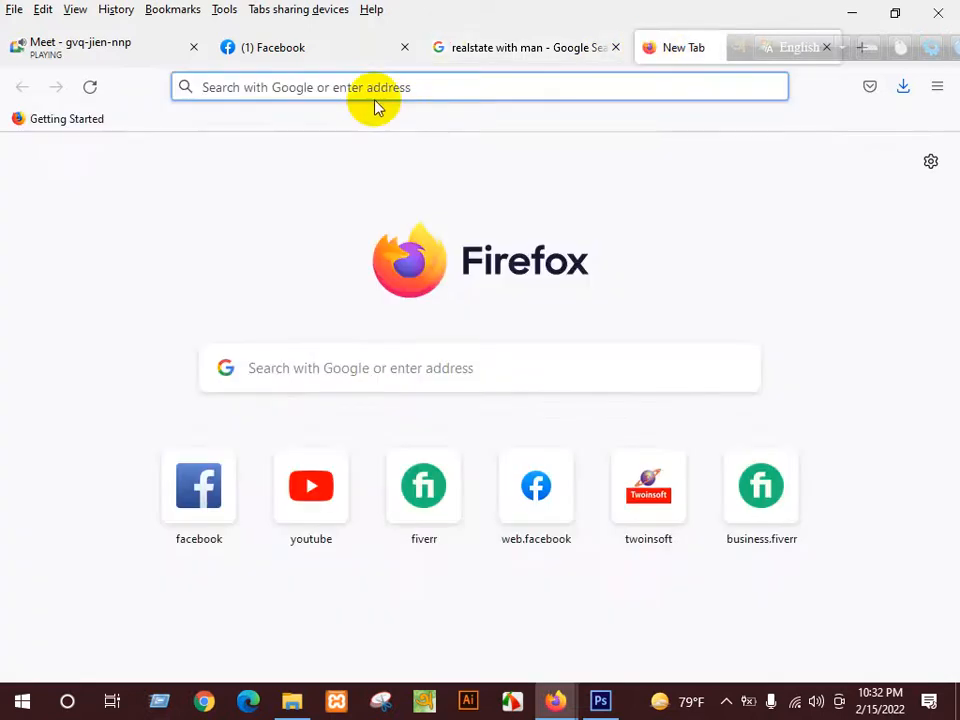
pyautogui.write('go')
pyautogui.press('Return')
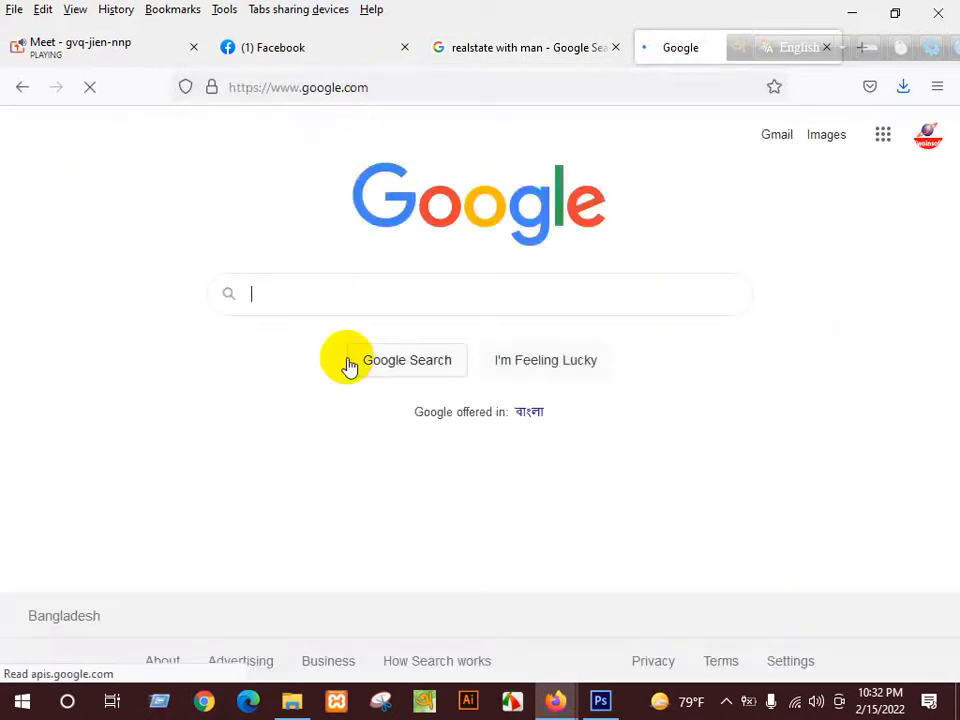
pyautogui.write('oo')
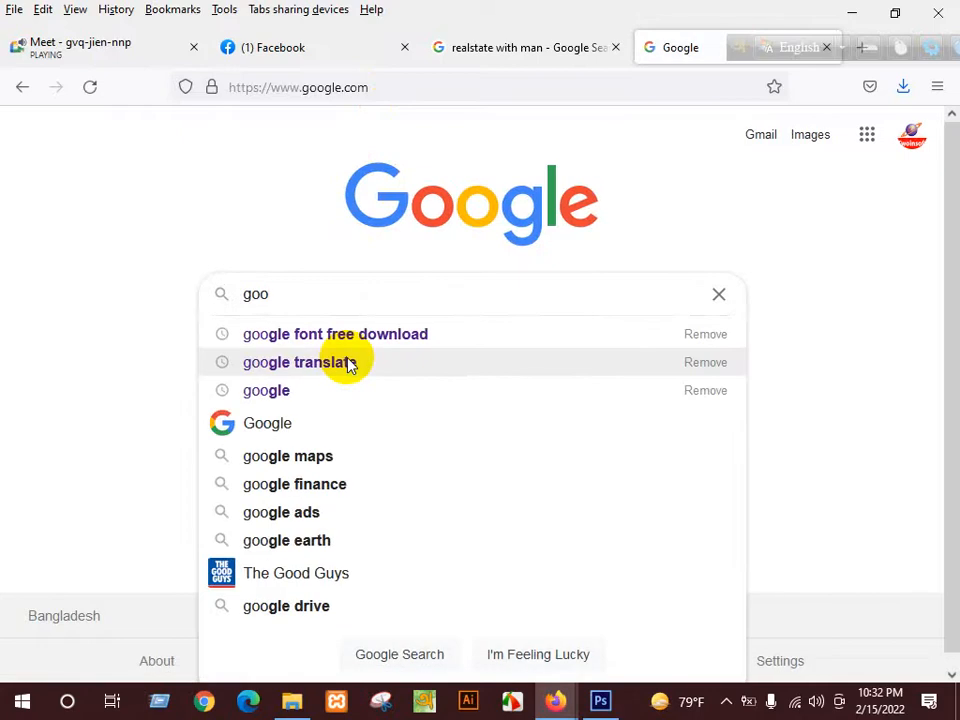
pyautogui.write('gle')
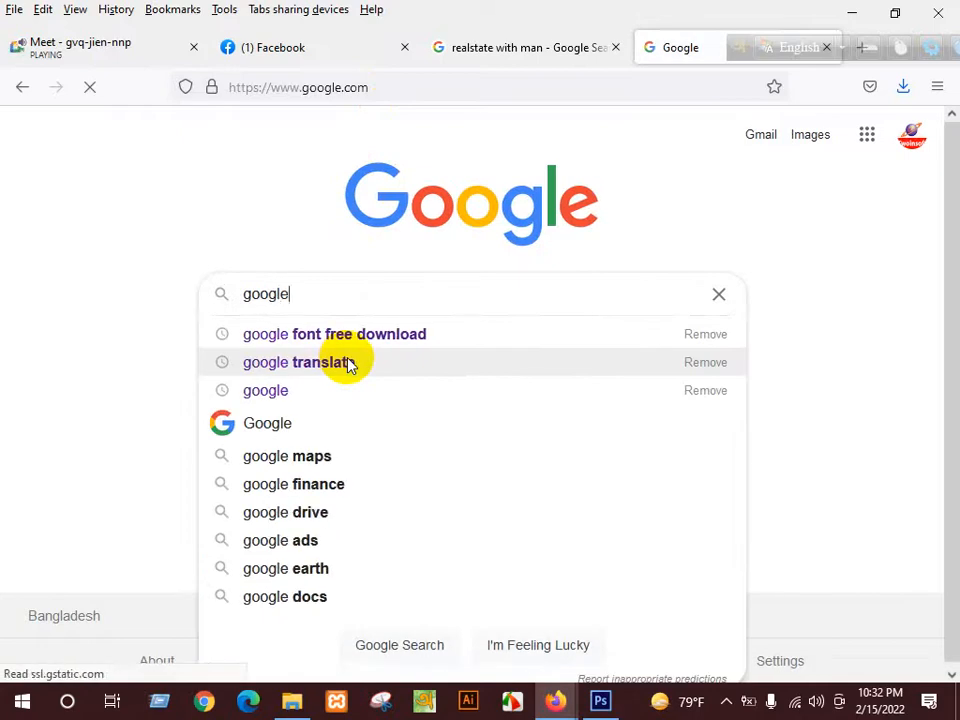
pyautogui.press('BackSpace')
pyautogui.press('BackSpace')
pyautogui.press('BackSpace')
pyautogui.press('BackSpace')
pyautogui.press('BackSpace')
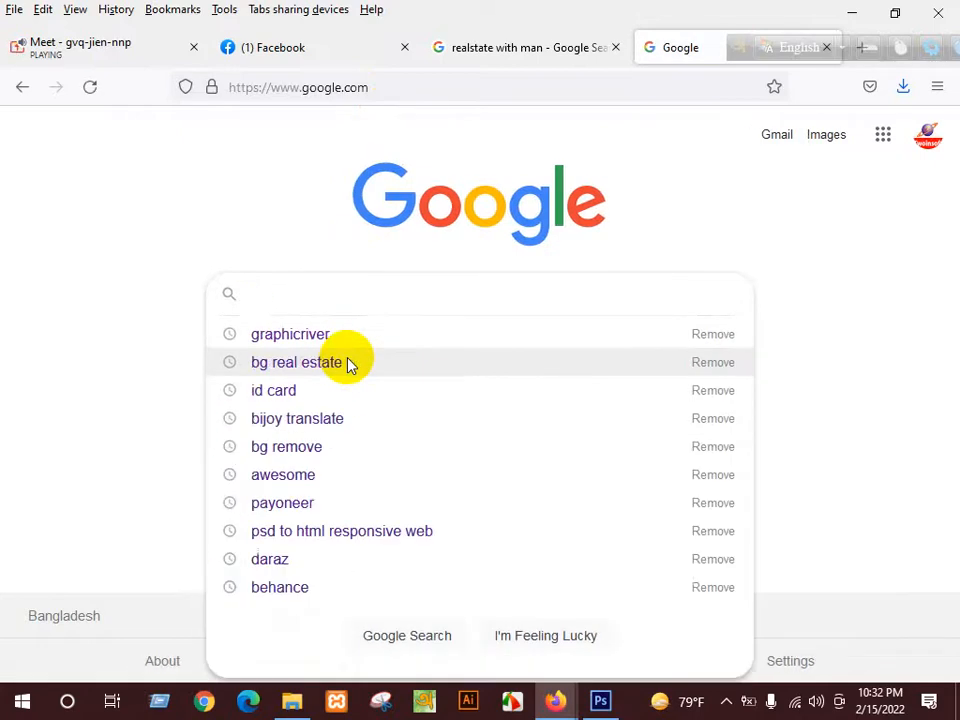
# - Search Google for "housing"
pyautogui.write('hour')
pyautogui.press('BackSpace')
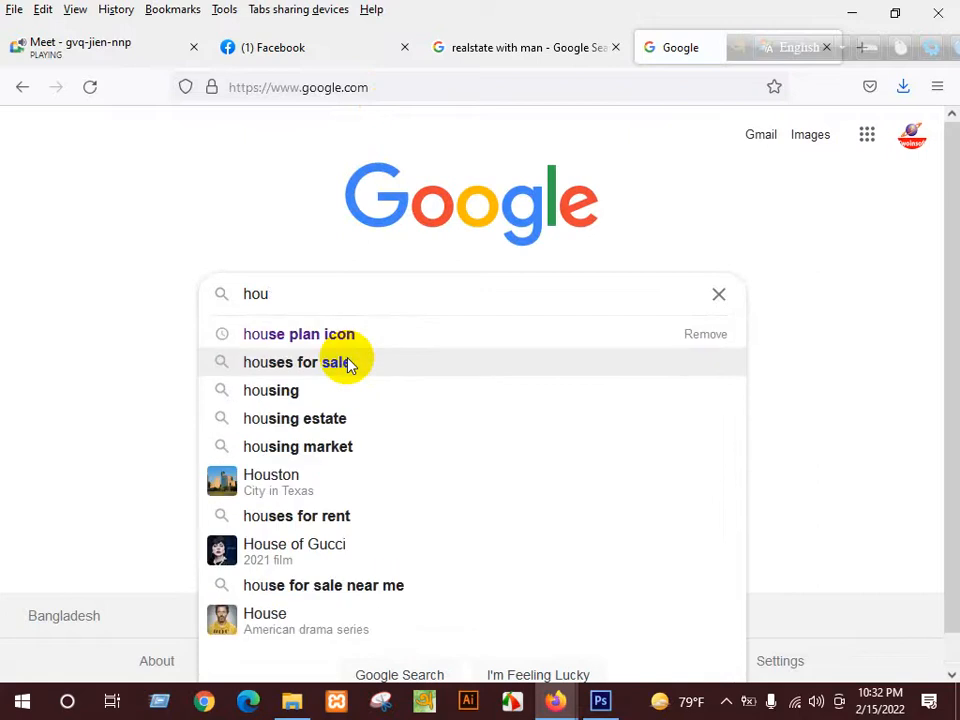
pyautogui.write('sing')
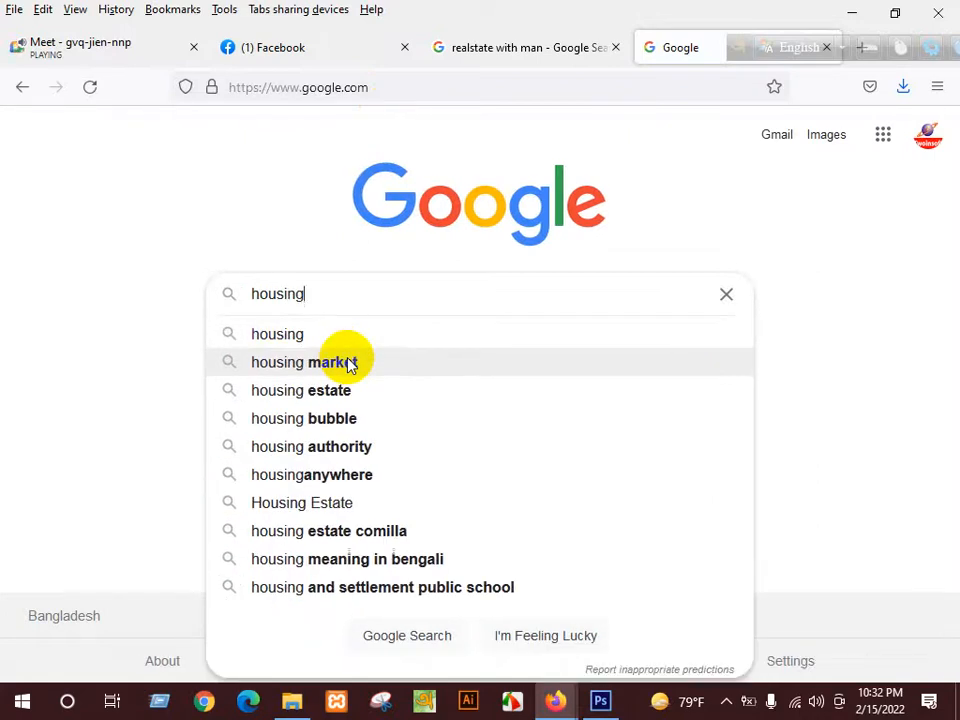
pyautogui.press('Return')
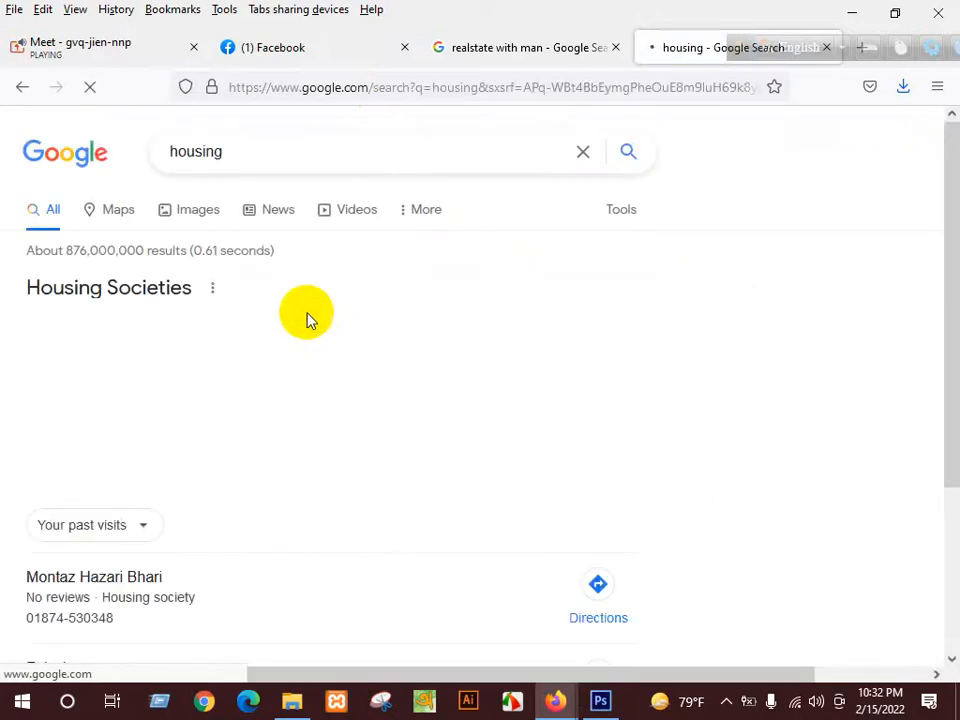
# - Extend the Google query to "housing imag" and look over the house photos in the results
pyautogui.click(232, 158)
pyautogui.write('imag')
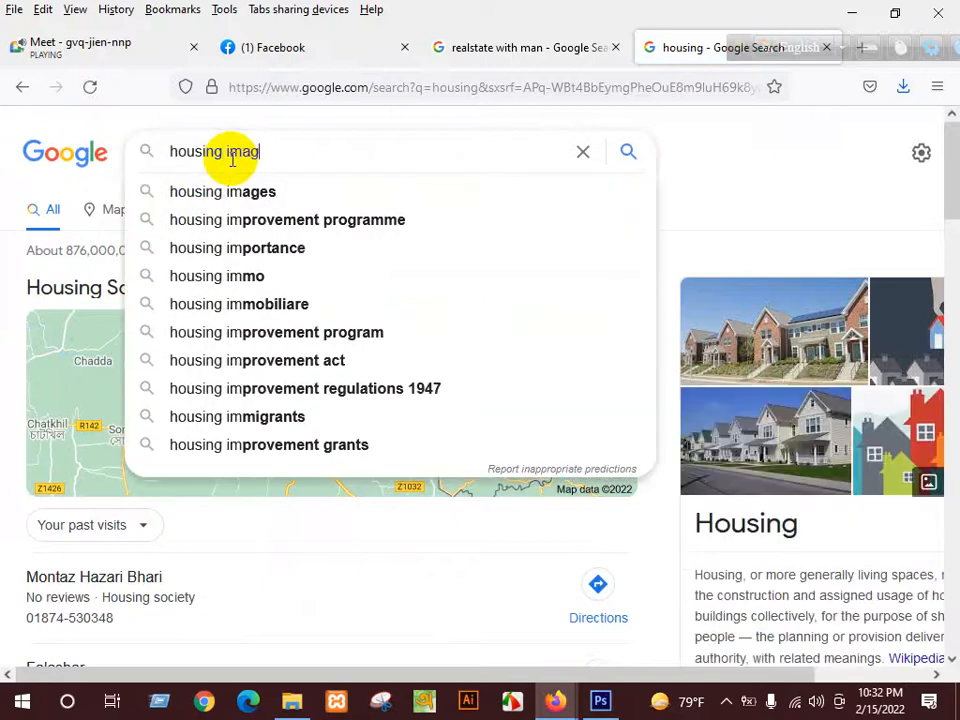
pyautogui.press('Return')
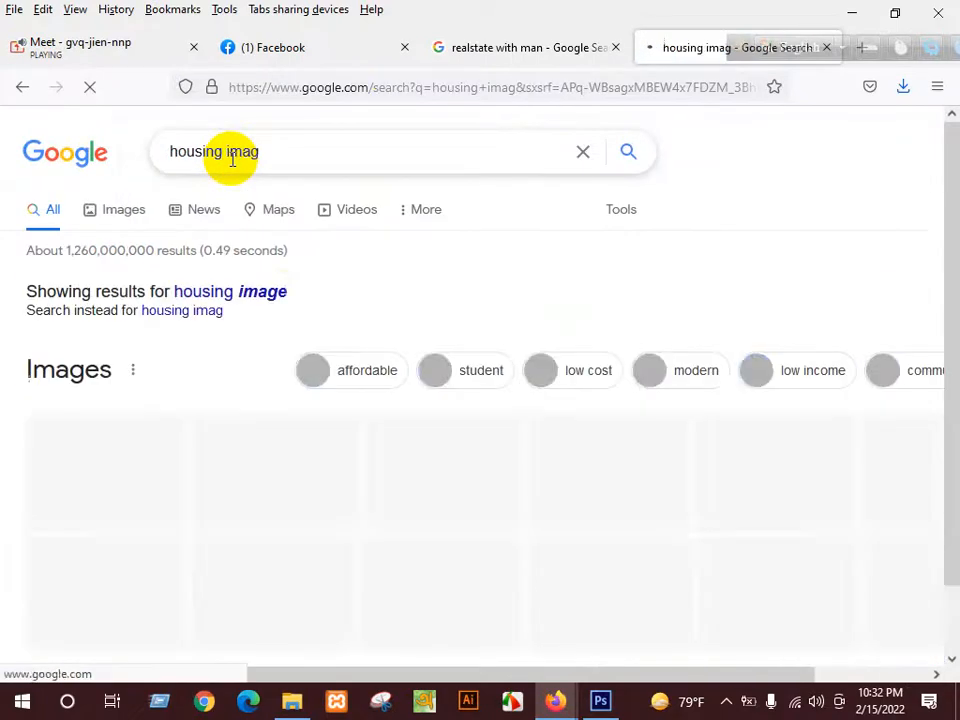
pyautogui.scroll(-2, 306, 270)
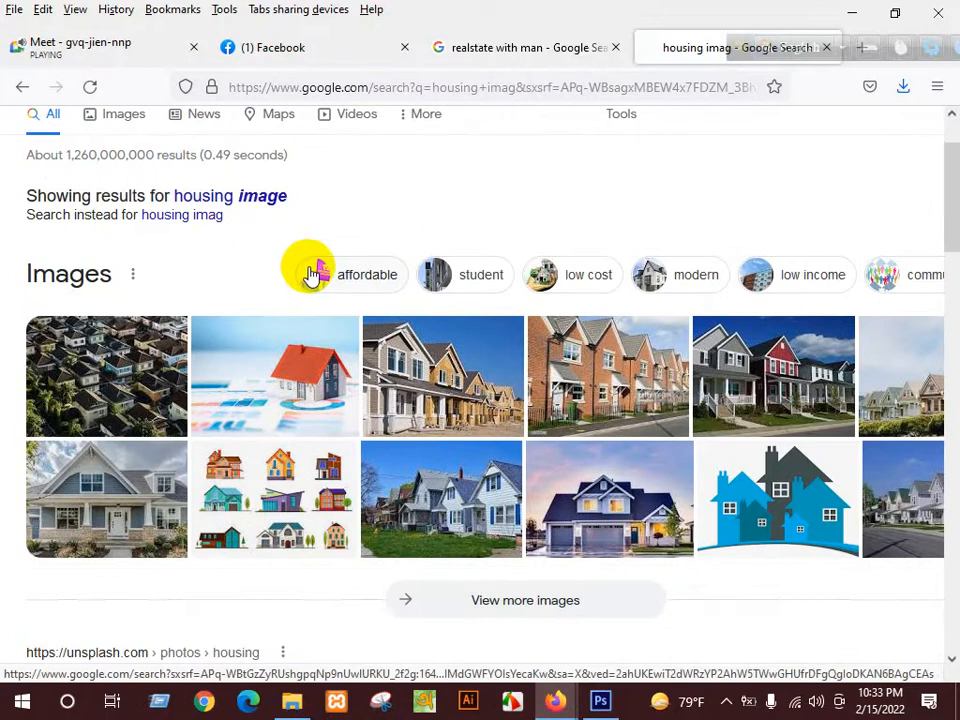
# - Show the Google image results for "housing image" and browse the house pictures for one to use in the flyer
pyautogui.scroll(-4, 330, 245)
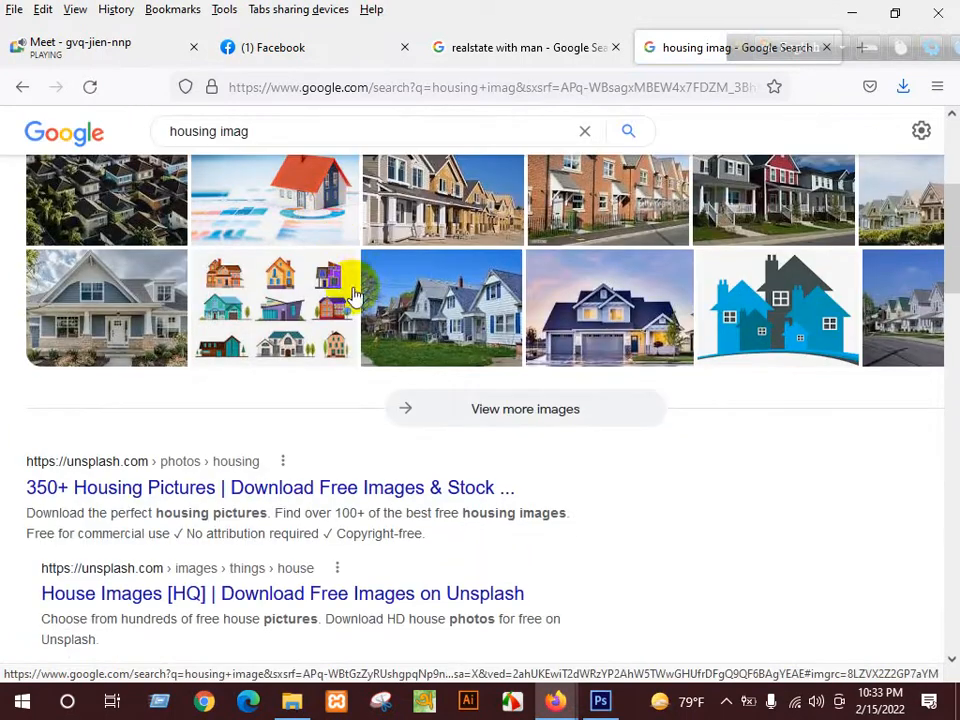
pyautogui.scroll(6, 317, 253)
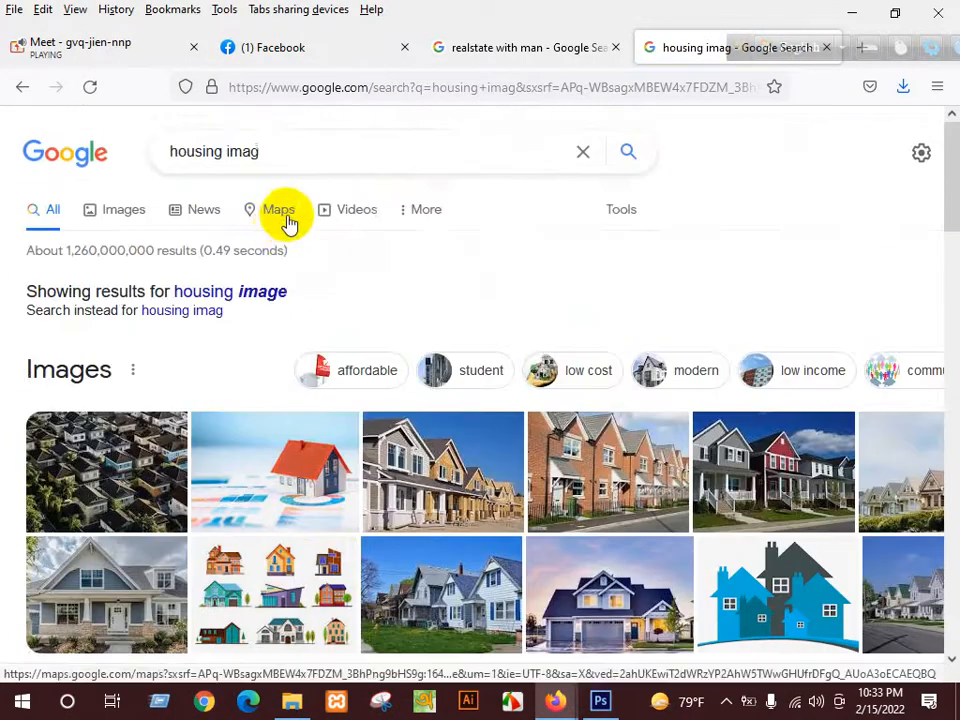
pyautogui.click(136, 211)
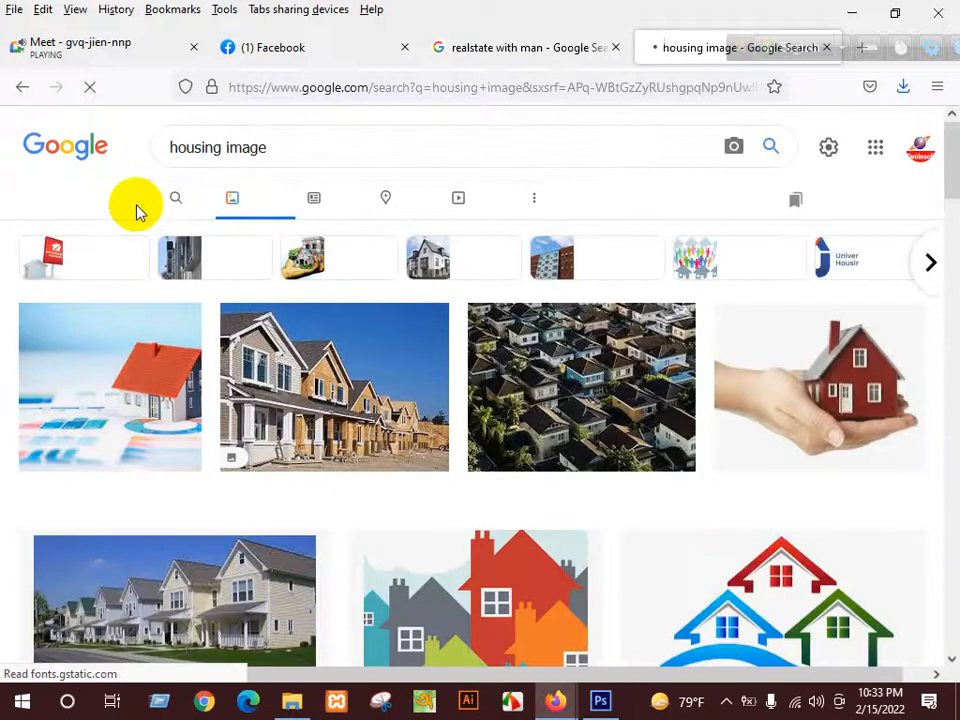
pyautogui.scroll(-3, 248, 306)
pyautogui.scroll(-6, 279, 317)
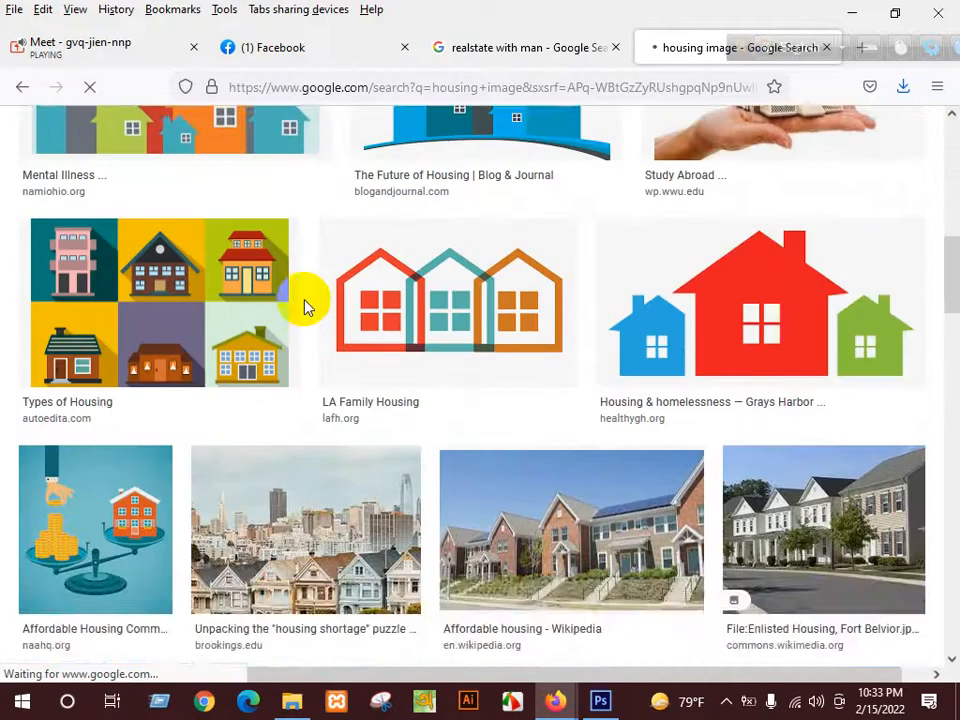
pyautogui.scroll(3, 671, 274)
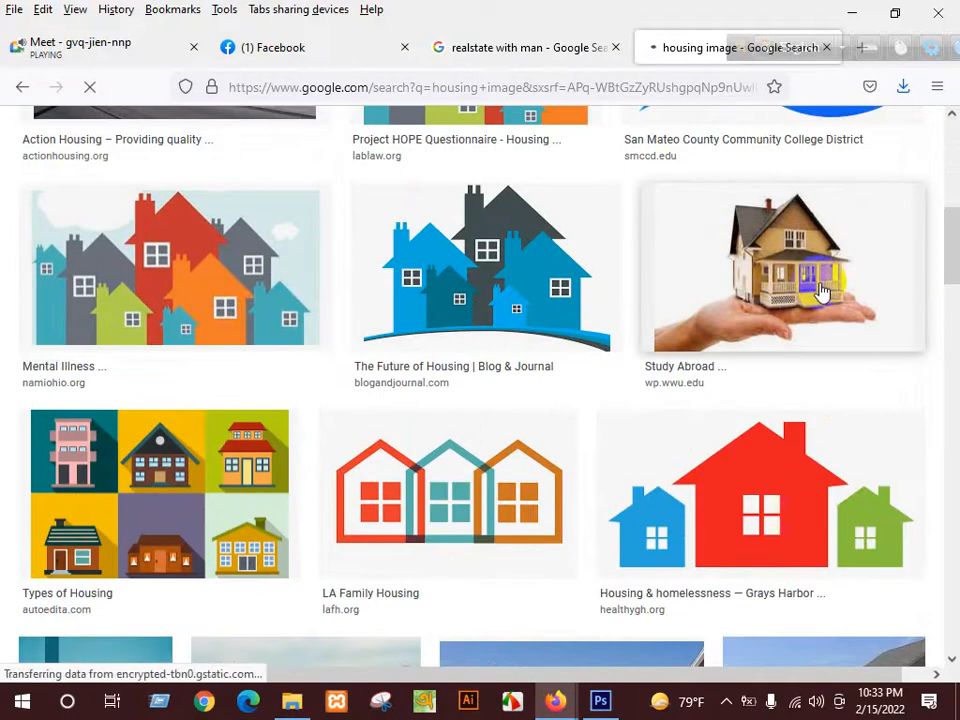
# - Preview the picture of a house held on a hand and save it to the Desktop as housing-27zmiys.jpg
pyautogui.click(820, 290)
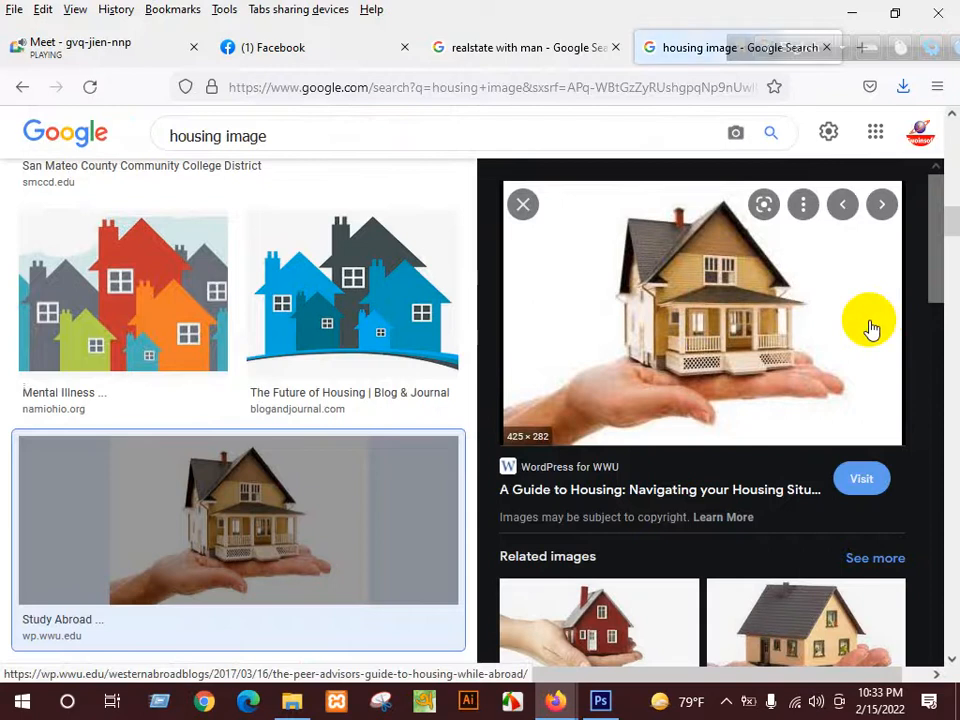
pyautogui.rightClick(858, 432)
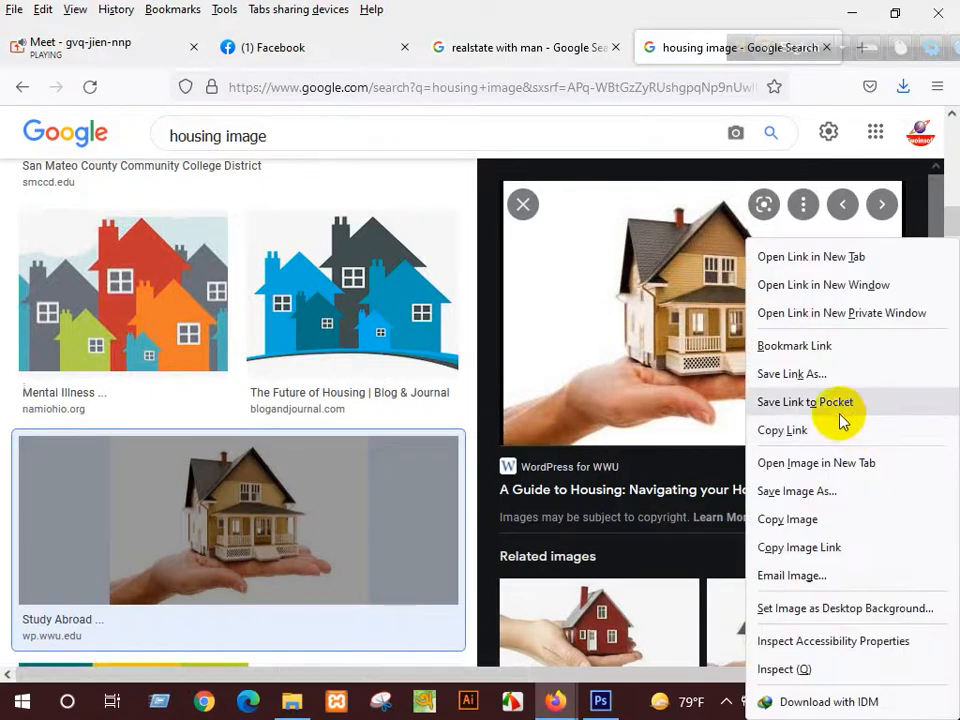
pyautogui.click(827, 501)
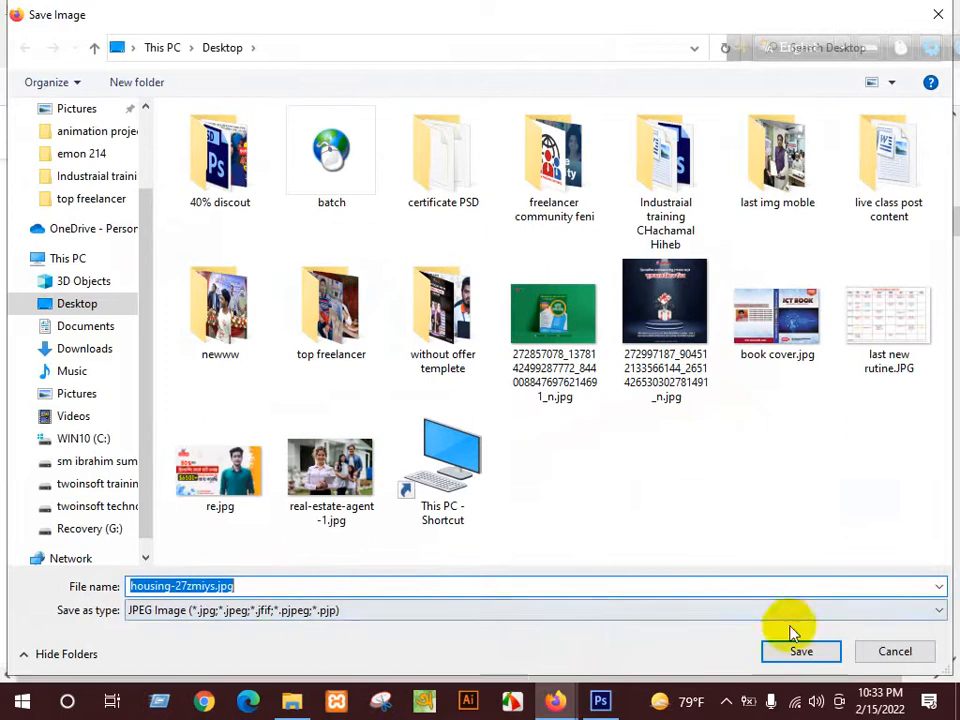
pyautogui.click(801, 651)
# - Examine the remaining housing image results and related images for a suitable photo of real houses
pyautogui.scroll(-7, 482, 375)
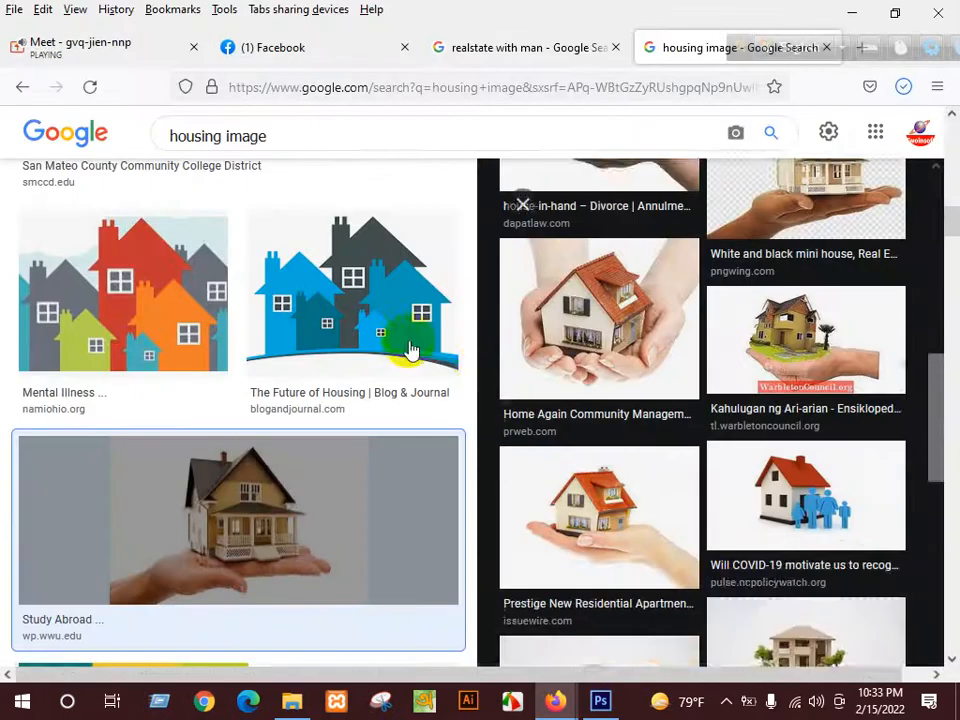
pyautogui.scroll(-10, 408, 350)
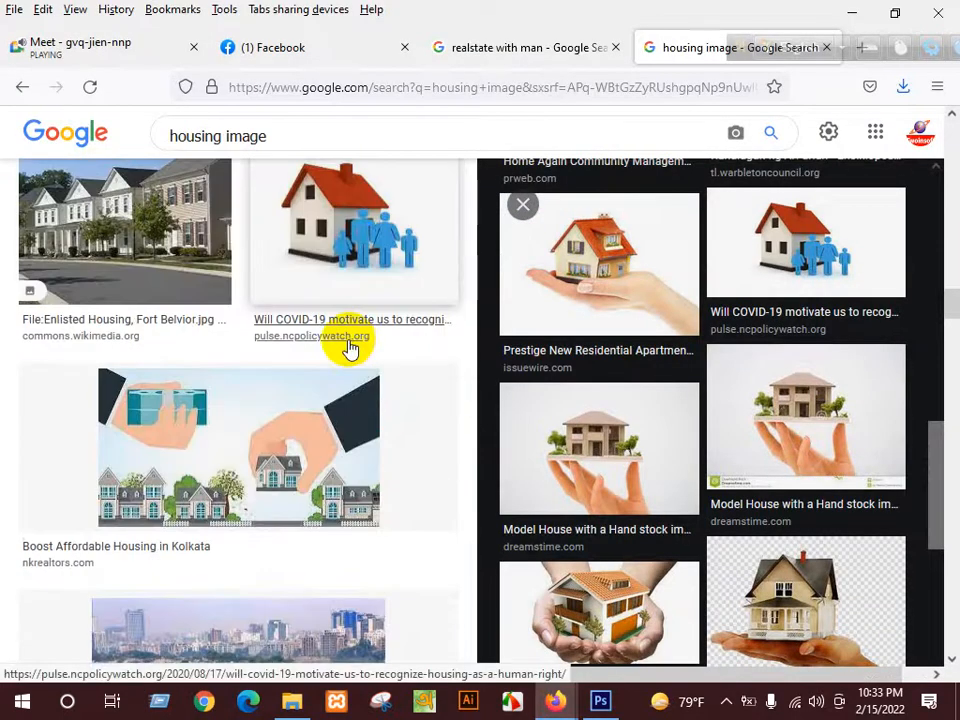
pyautogui.scroll(5, 348, 348)
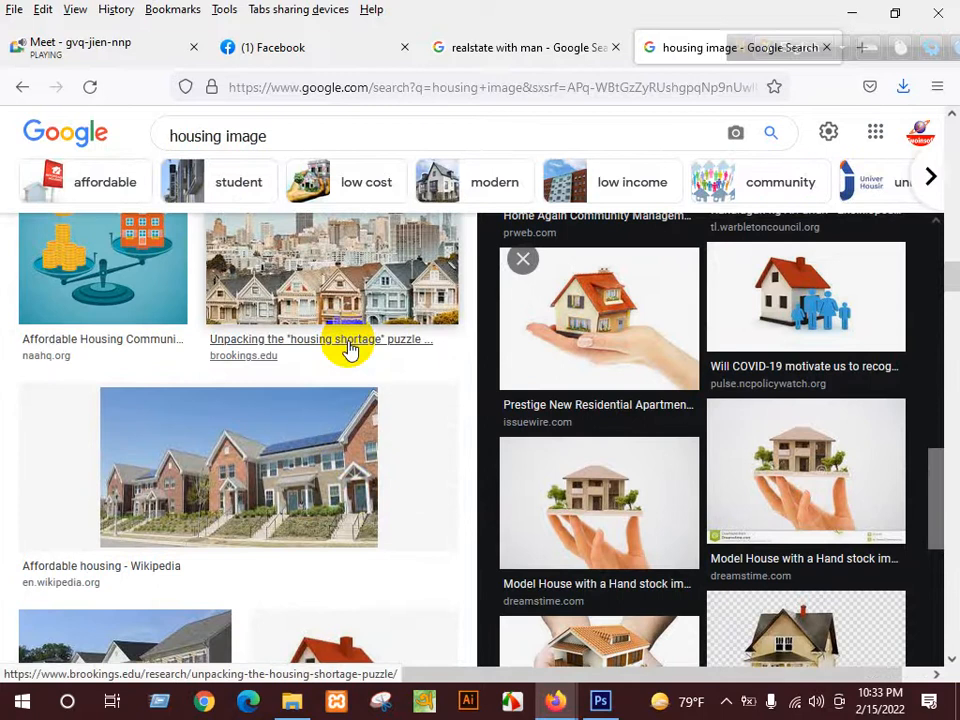
pyautogui.scroll(3, 349, 345)
pyautogui.scroll(-4, 349, 364)
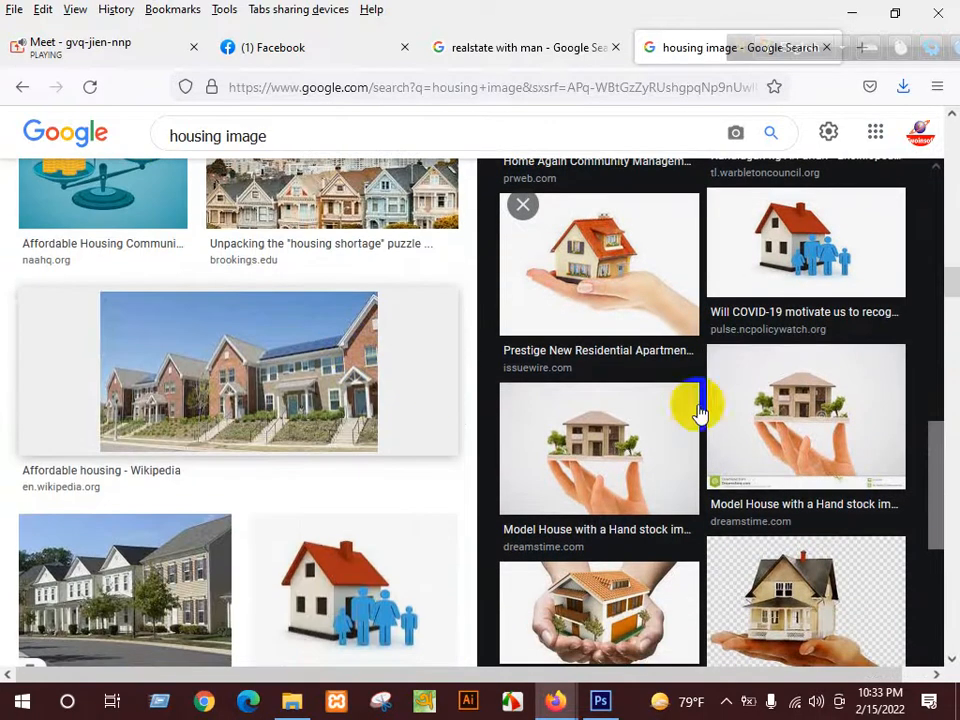
pyautogui.scroll(-2, 752, 418)
pyautogui.scroll(-10, 456, 428)
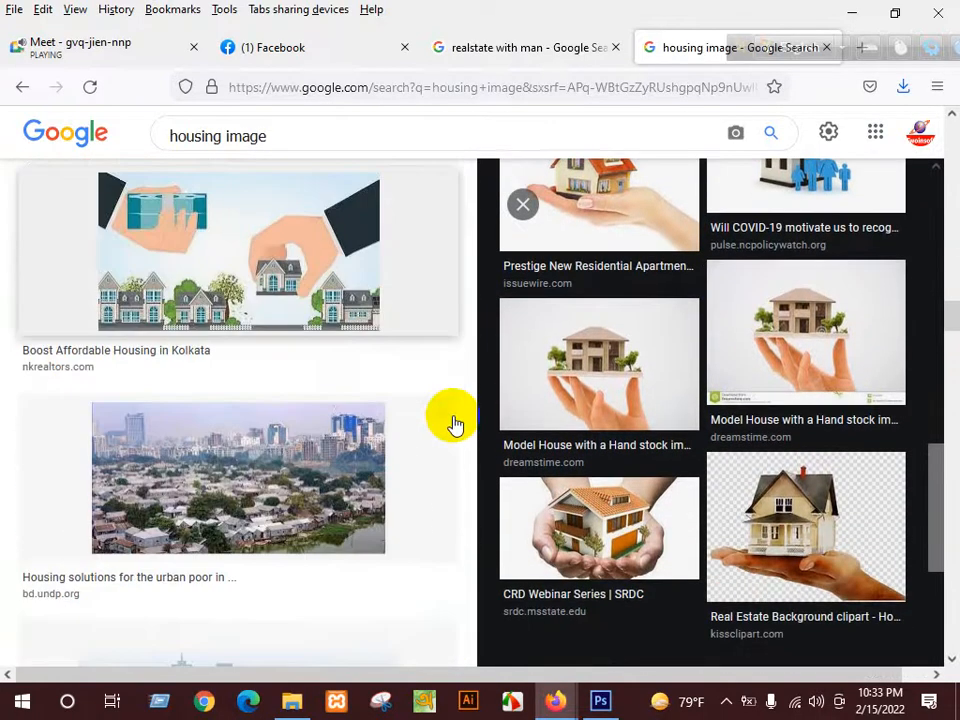
pyautogui.scroll(5, 430, 410)
pyautogui.scroll(-6, 369, 407)
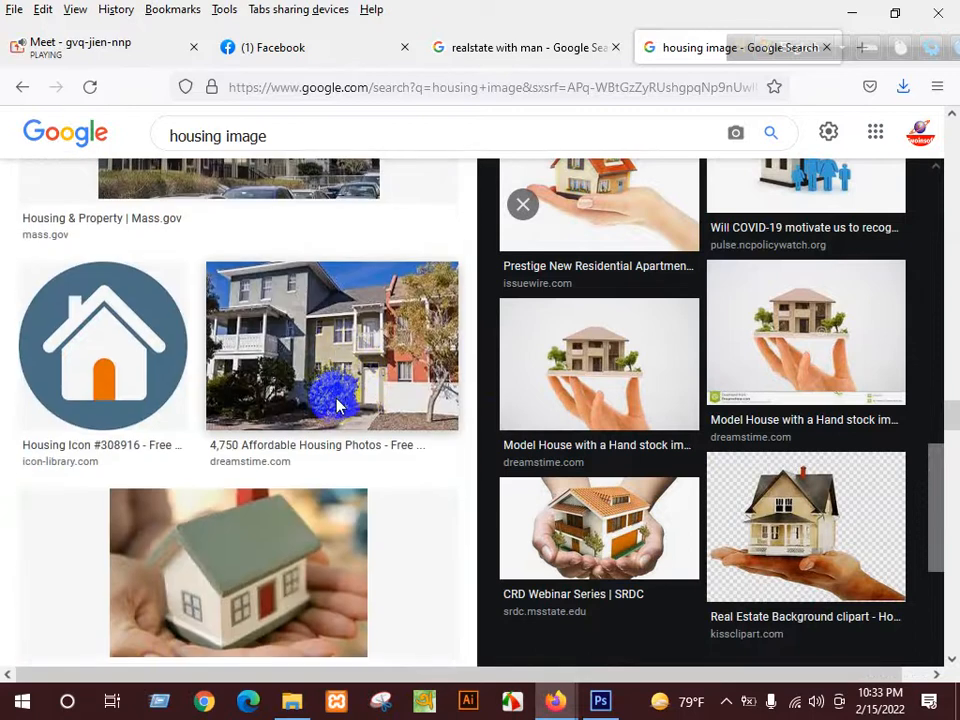
pyautogui.scroll(-3, 345, 402)
pyautogui.scroll(5, 360, 358)
pyautogui.scroll(-2, 369, 465)
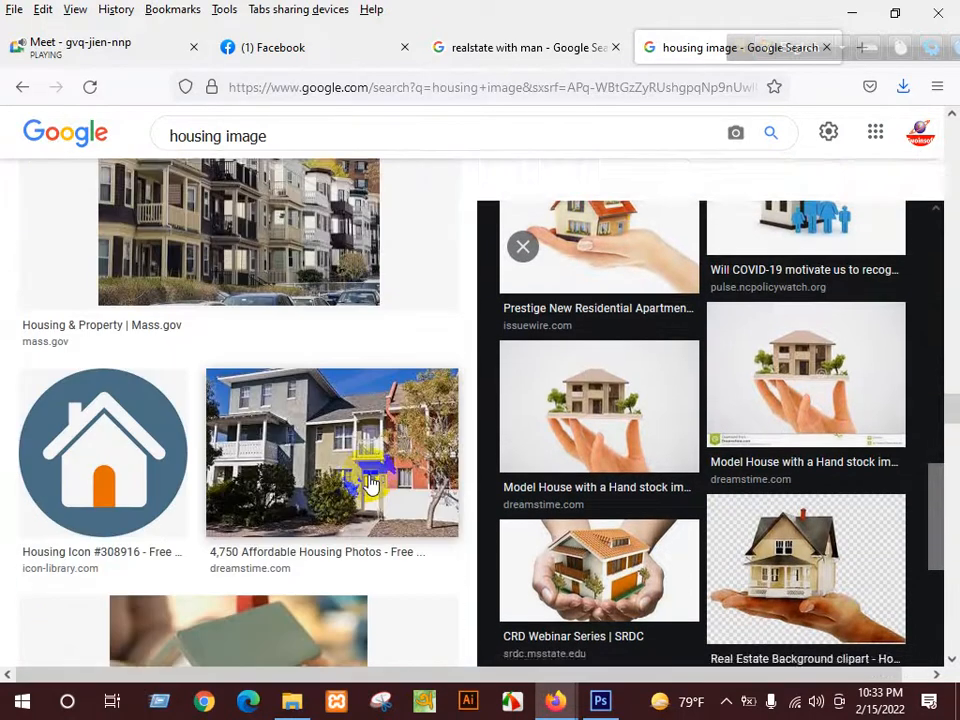
pyautogui.click(376, 476)
pyautogui.scroll(-3, 688, 428)
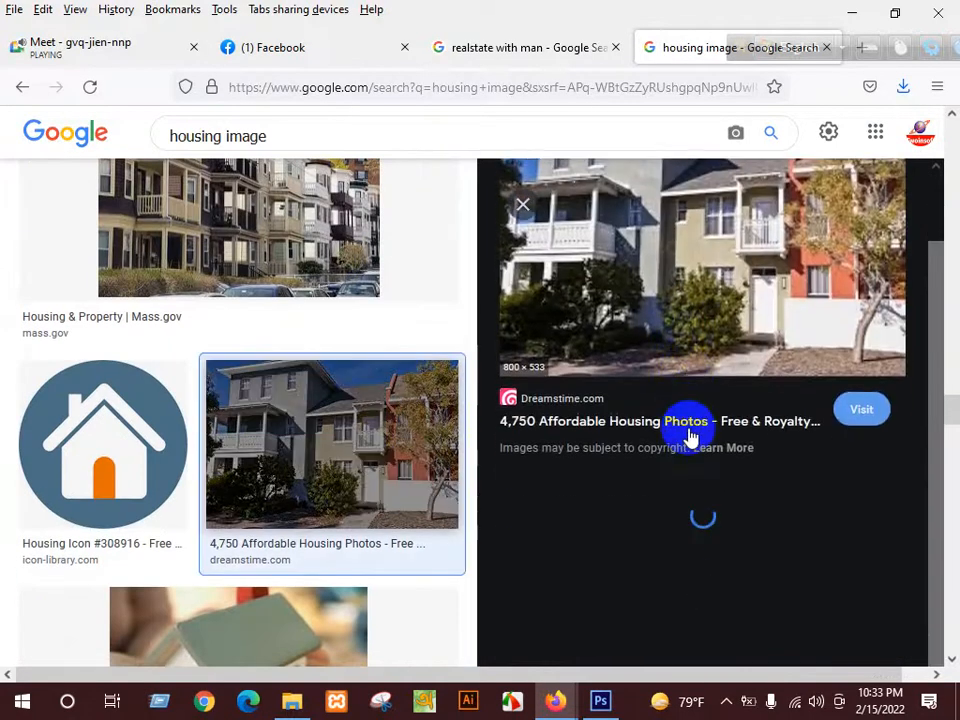
pyautogui.scroll(-3, 690, 425)
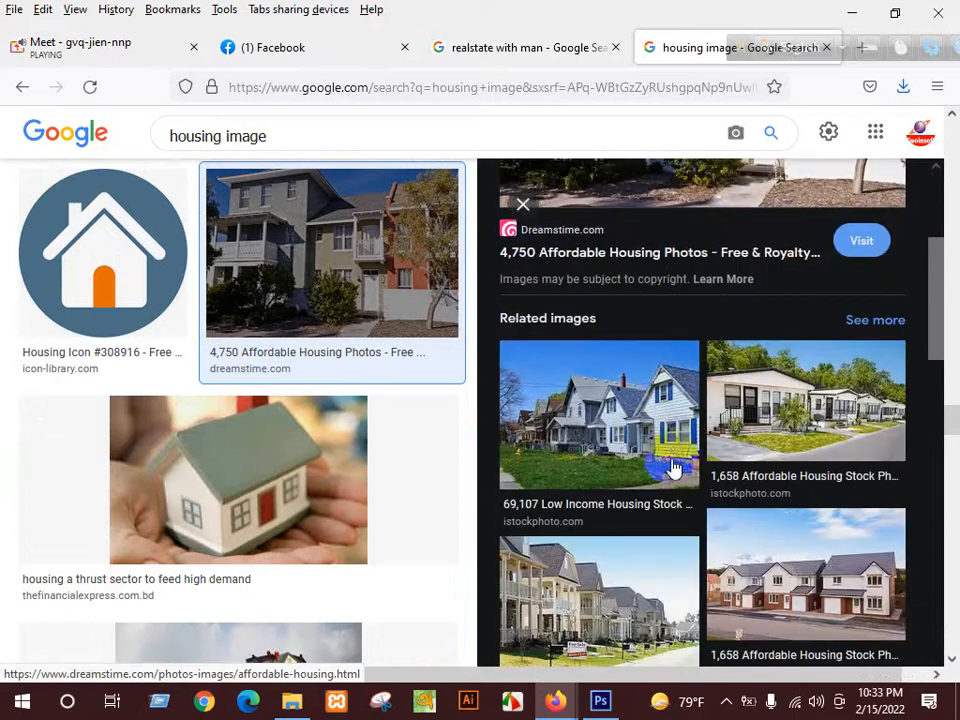
pyautogui.click(646, 420)
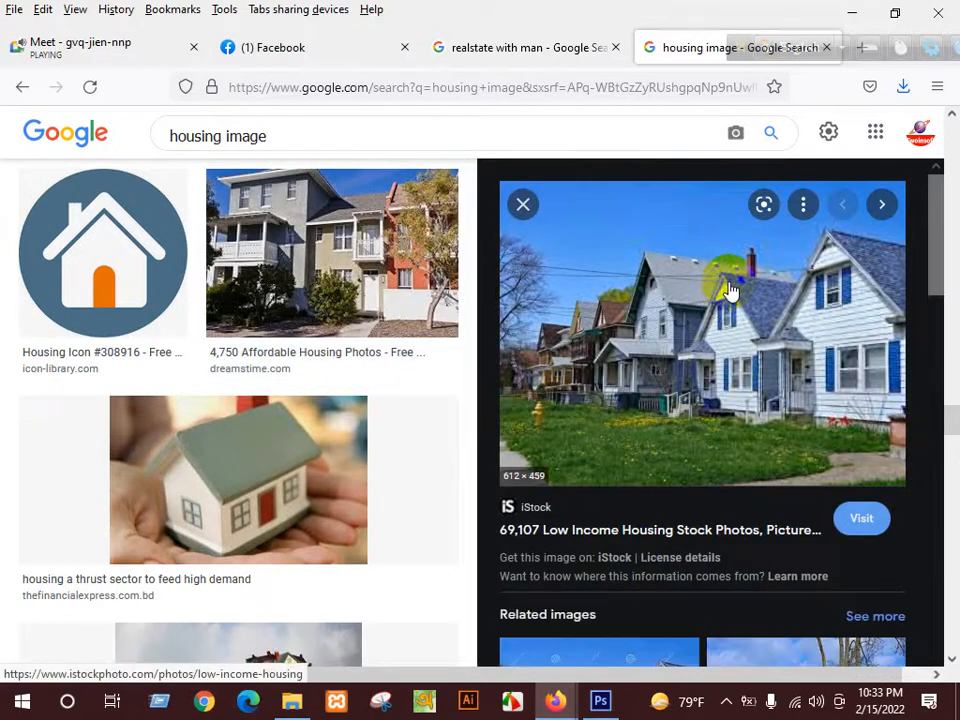
pyautogui.rightClick(730, 290)
pyautogui.click(830, 489)
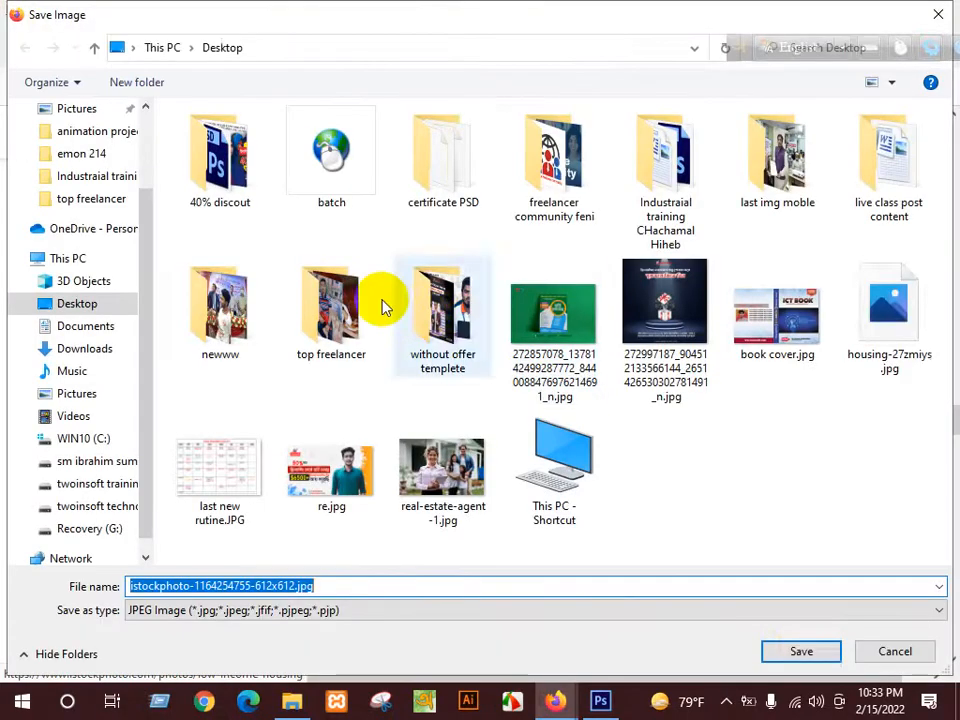
pyautogui.click(832, 662)
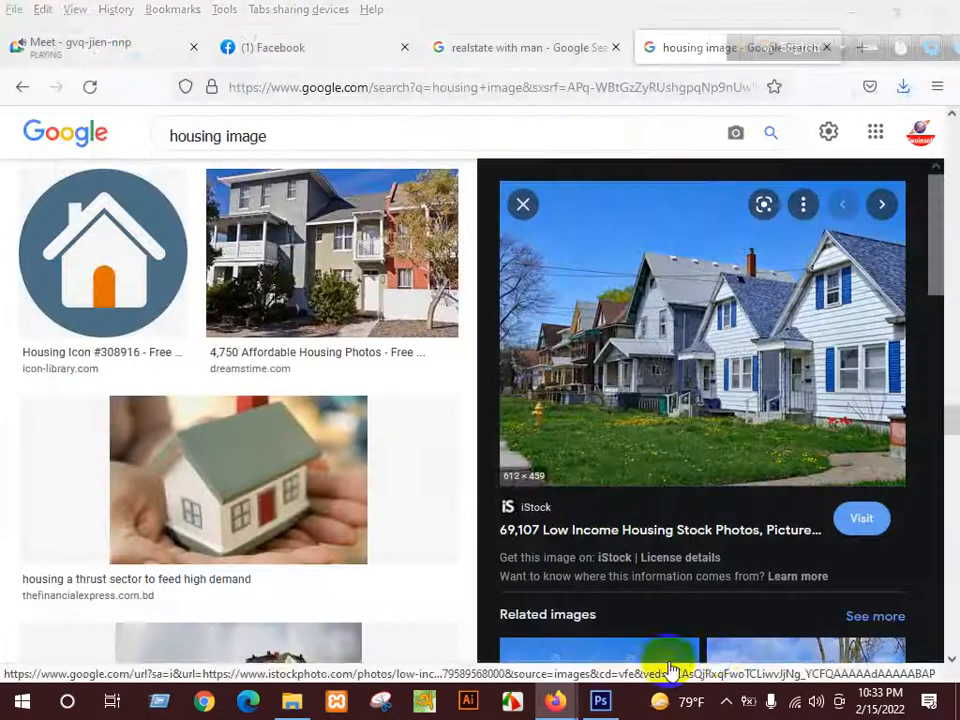
# - Switch to Photoshop and open housing-27zmiys.jpg together with real-estate-agent-1.jpg from the Desktop
pyautogui.click(602, 702)
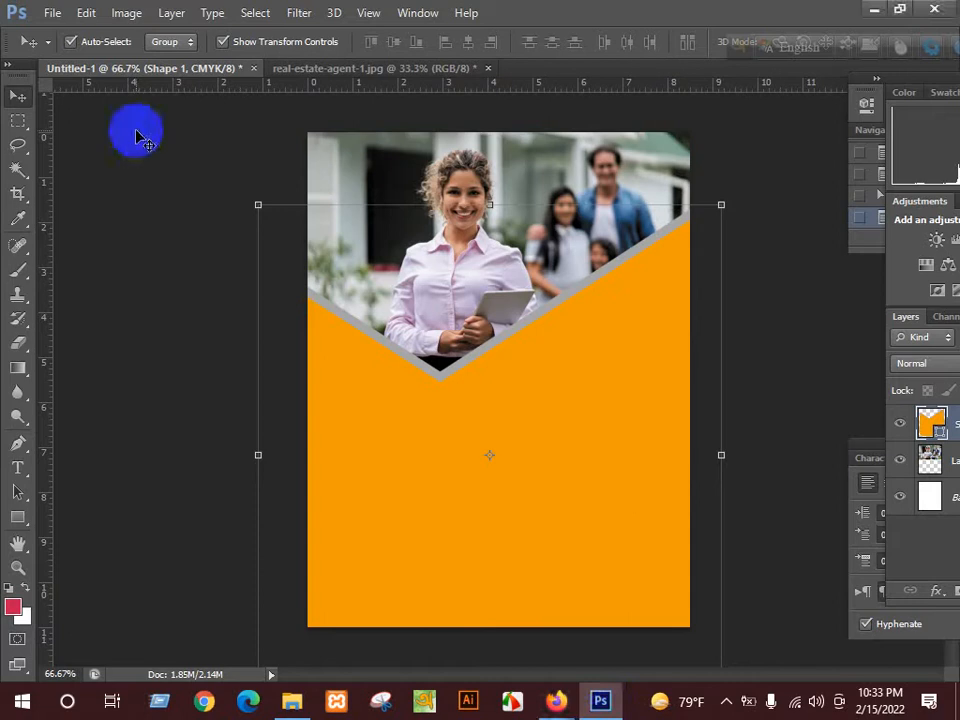
pyautogui.click(58, 17)
pyautogui.click(60, 49)
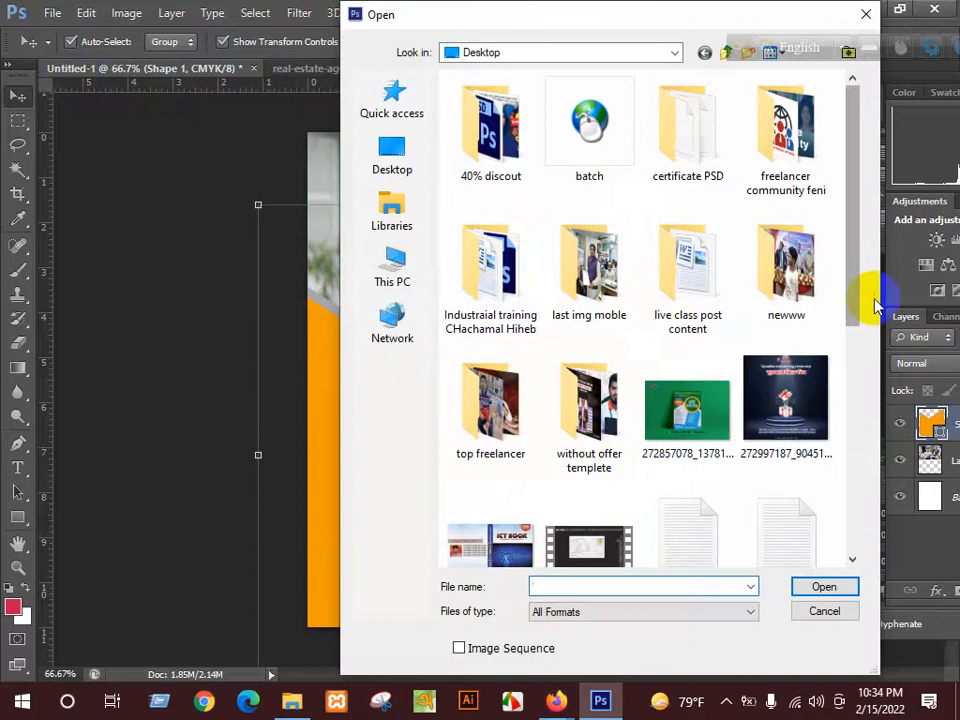
pyautogui.moveTo(851, 297); pyautogui.dragTo(836, 524)
pyautogui.click(621, 494)
pyautogui.keyDown('ctrl'); pyautogui.click(681, 250); pyautogui.keyUp('ctrl')
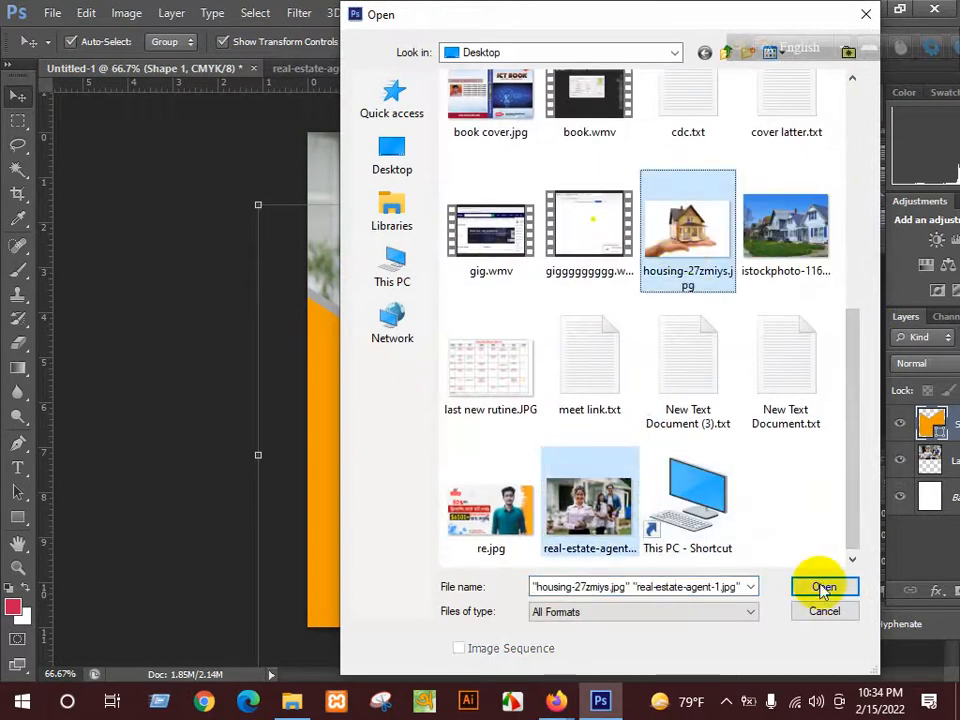
pyautogui.click(824, 590)
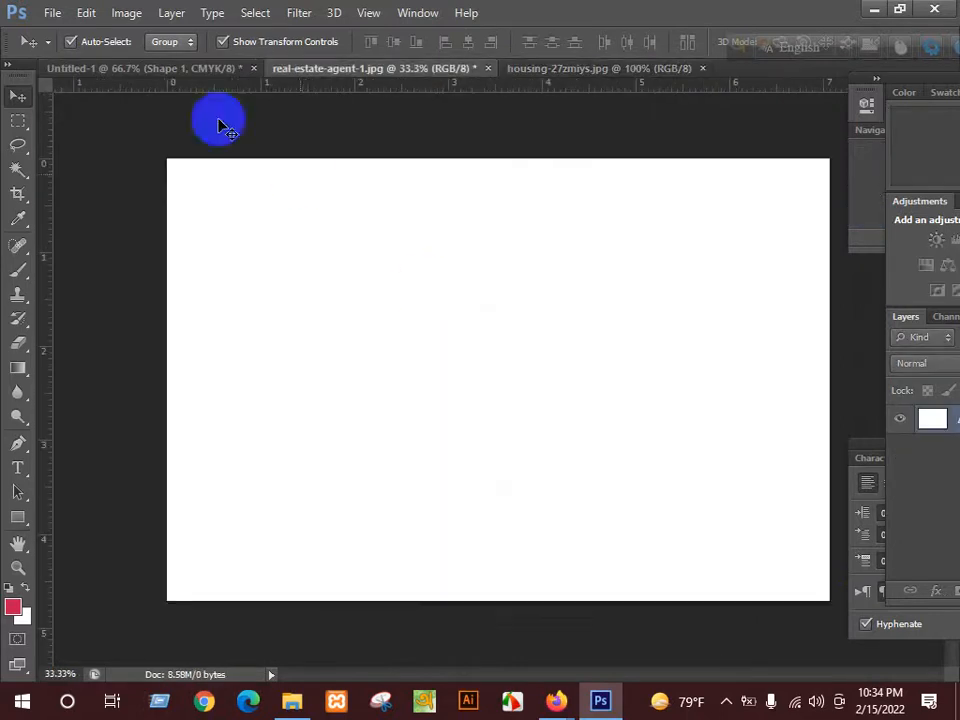
pyautogui.click(22, 122)
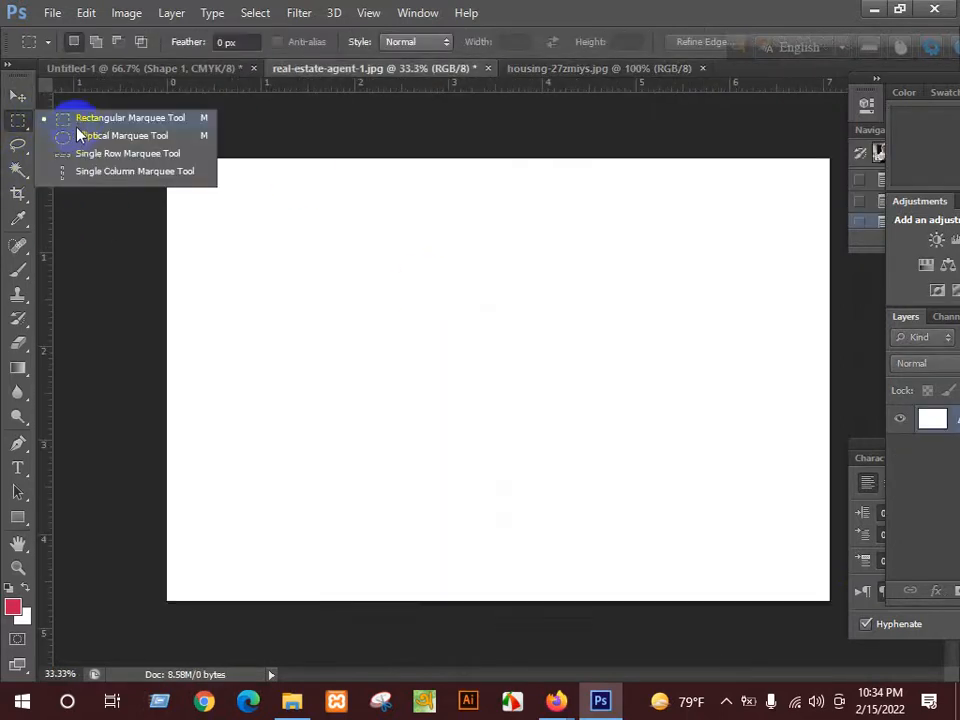
pyautogui.click(78, 136)
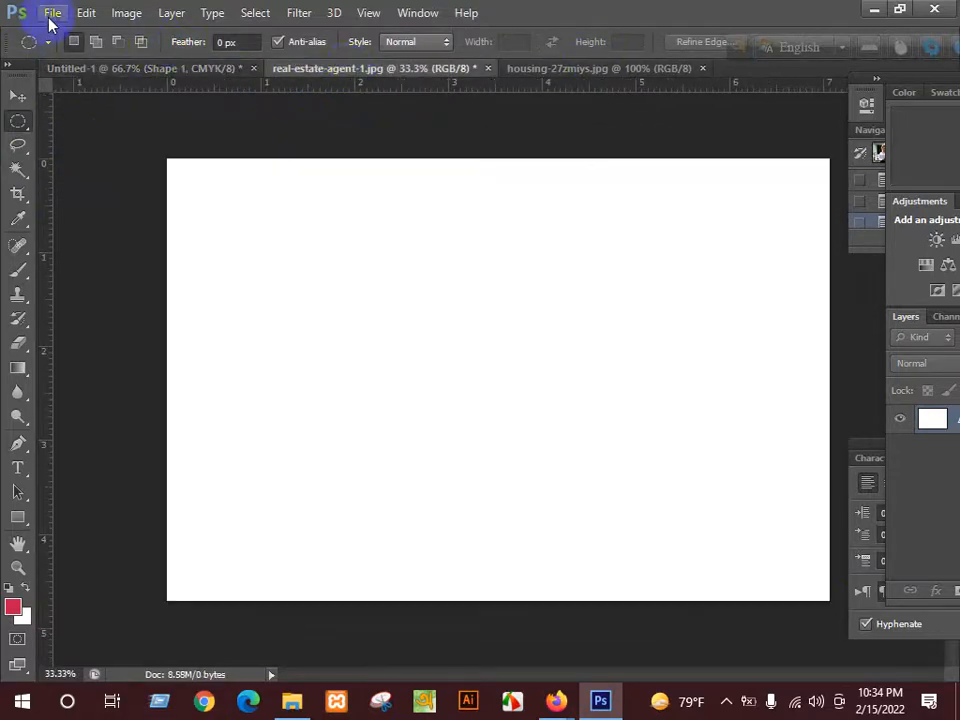
pyautogui.click(50, 14)
pyautogui.click(75, 49)
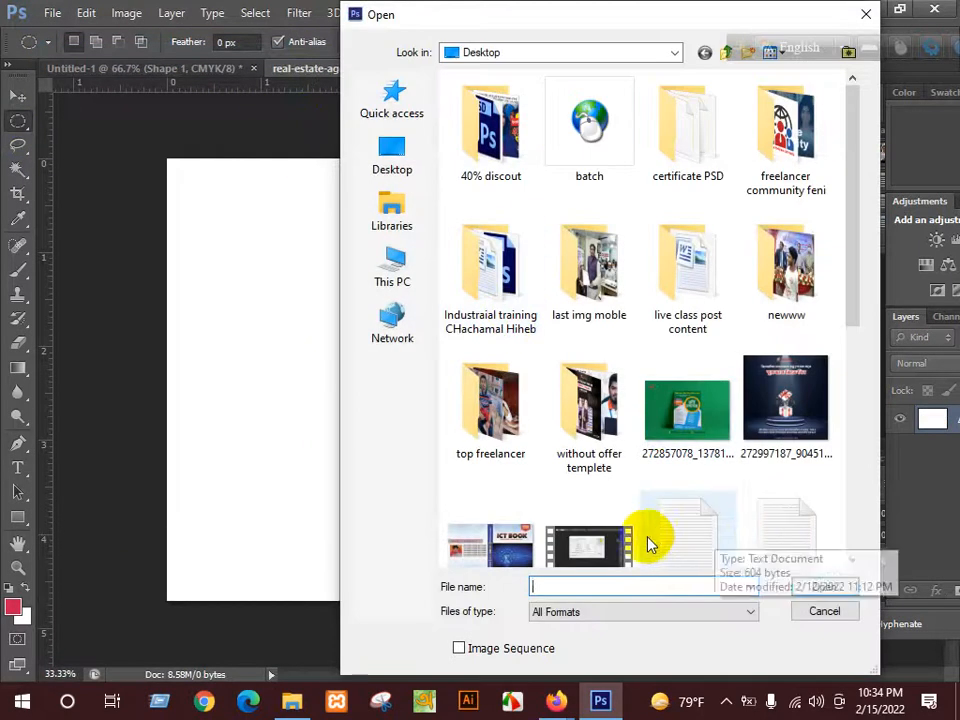
pyautogui.scroll(-2, 646, 543)
pyautogui.doubleClick(786, 485)
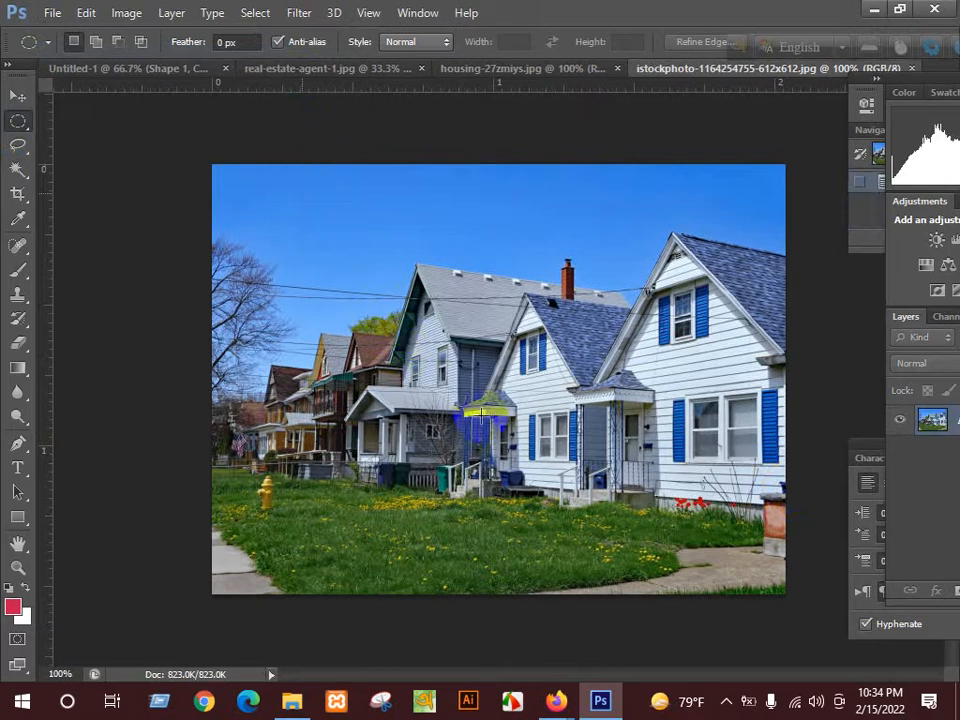
# - Cut a large centred circle out of the white and blue houses photo, and close that image file without saving
pyautogui.moveTo(629, 504); pyautogui.dragTo(675, 551)
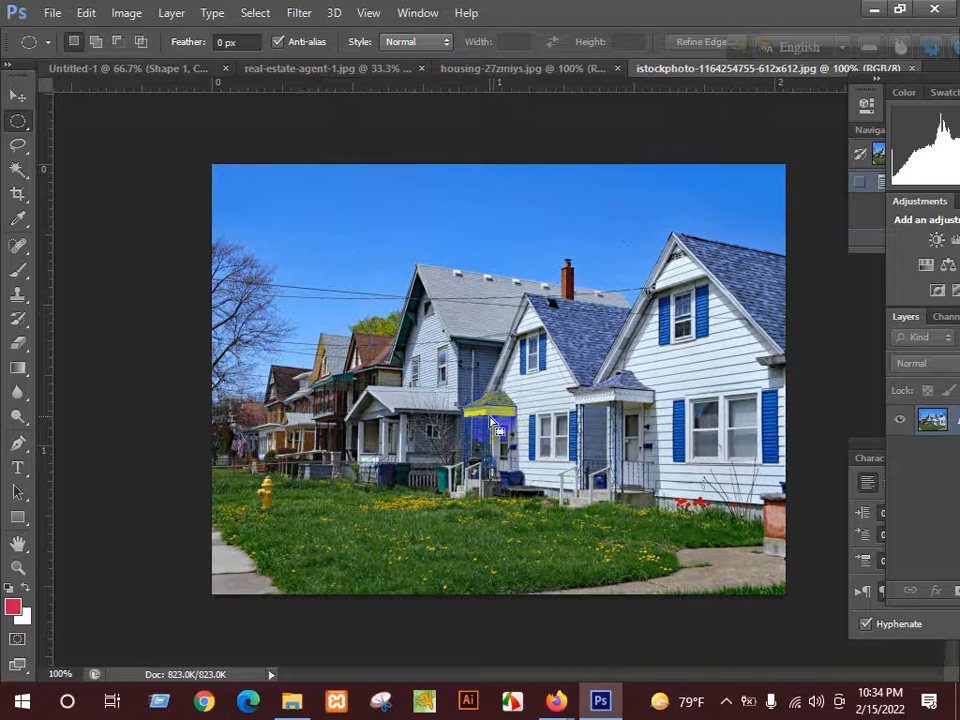
pyautogui.moveTo(493, 401); pyautogui.dragTo(493, 405)
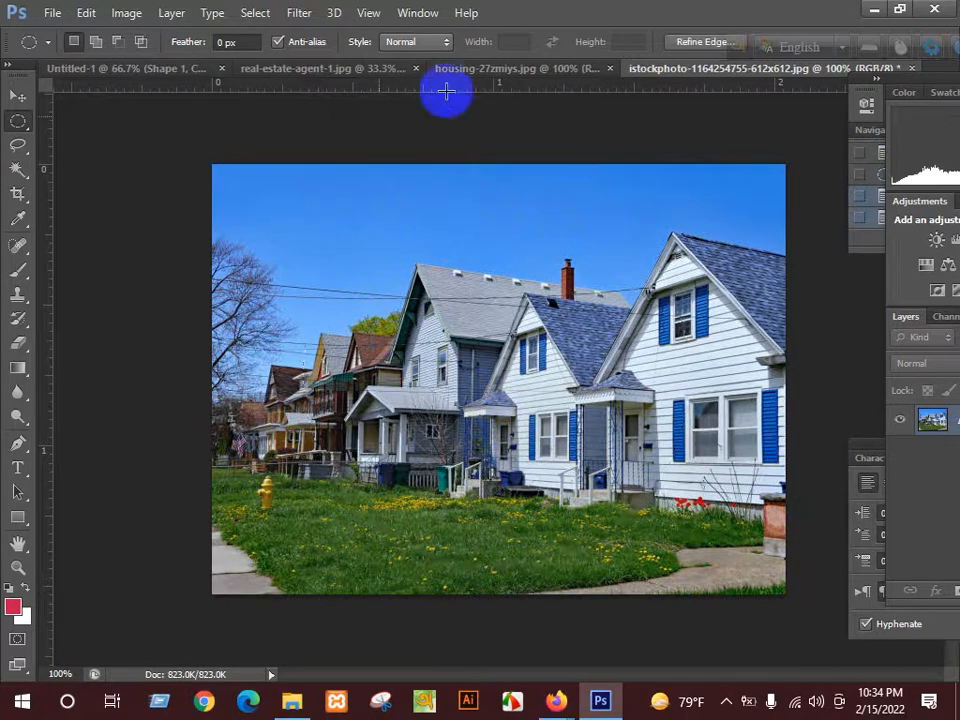
pyautogui.press('BackSpace')
pyautogui.hotkey('ctrl', 'd')
pyautogui.click(911, 68)
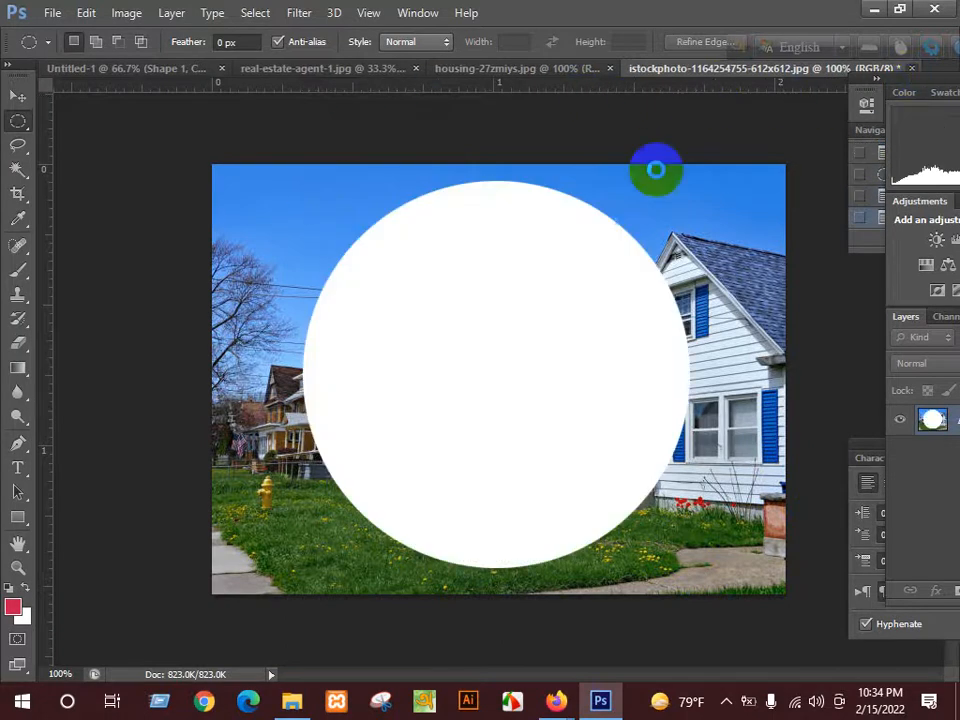
pyautogui.click(482, 285)
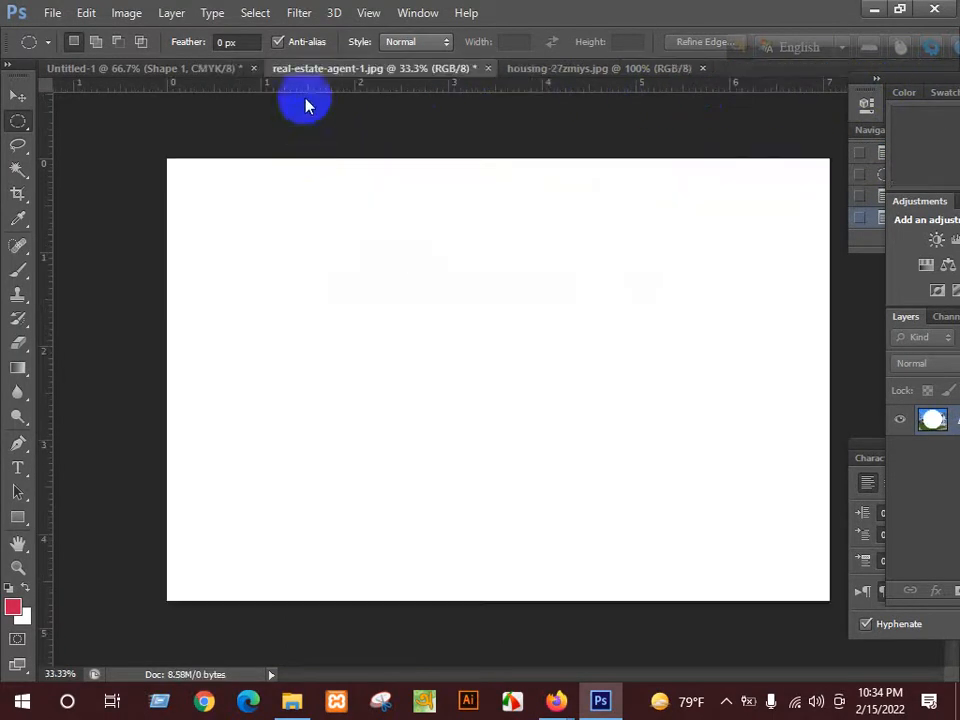
# - Paste the circular house cutout into the Untitled-1 flyer and activate the Move tool
pyautogui.click(160, 68)
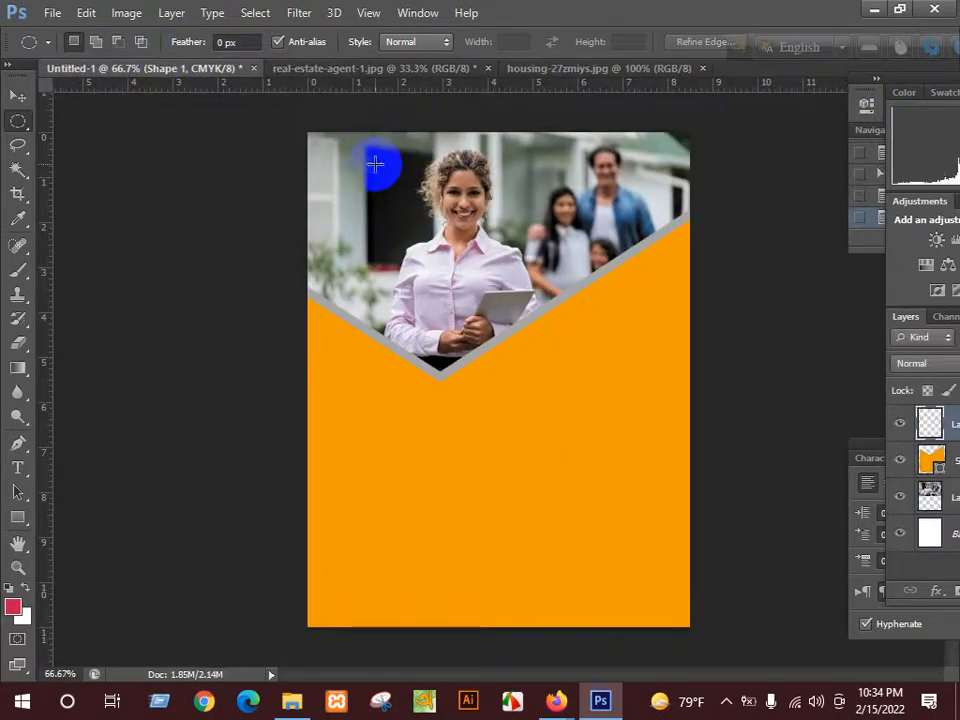
pyautogui.hotkey('ctrl', 'shift', 'alt', 'v')
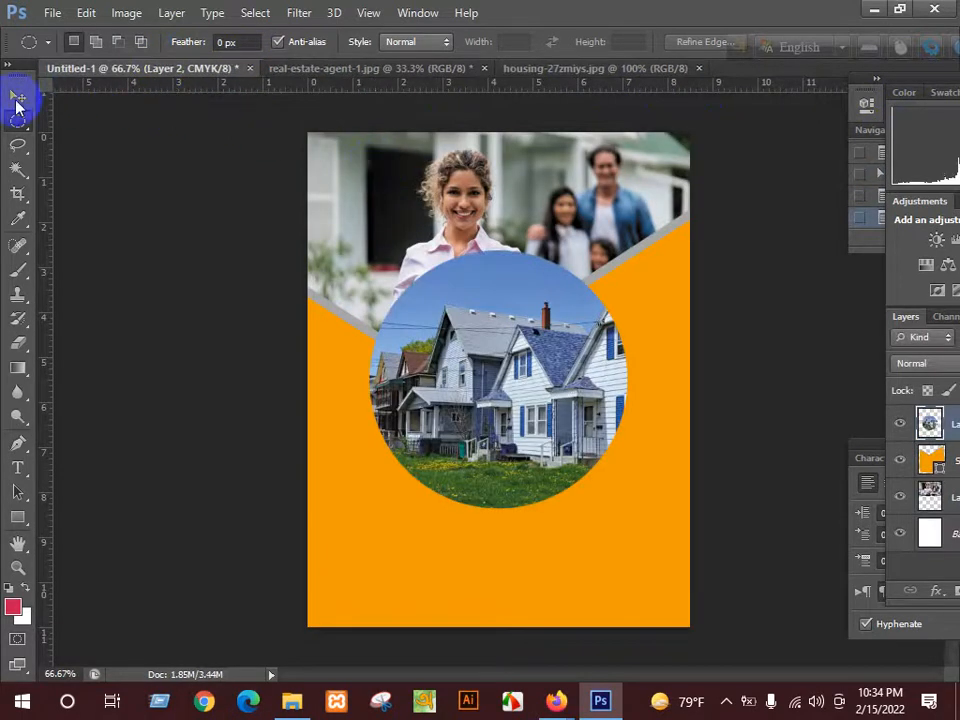
pyautogui.click(14, 99)
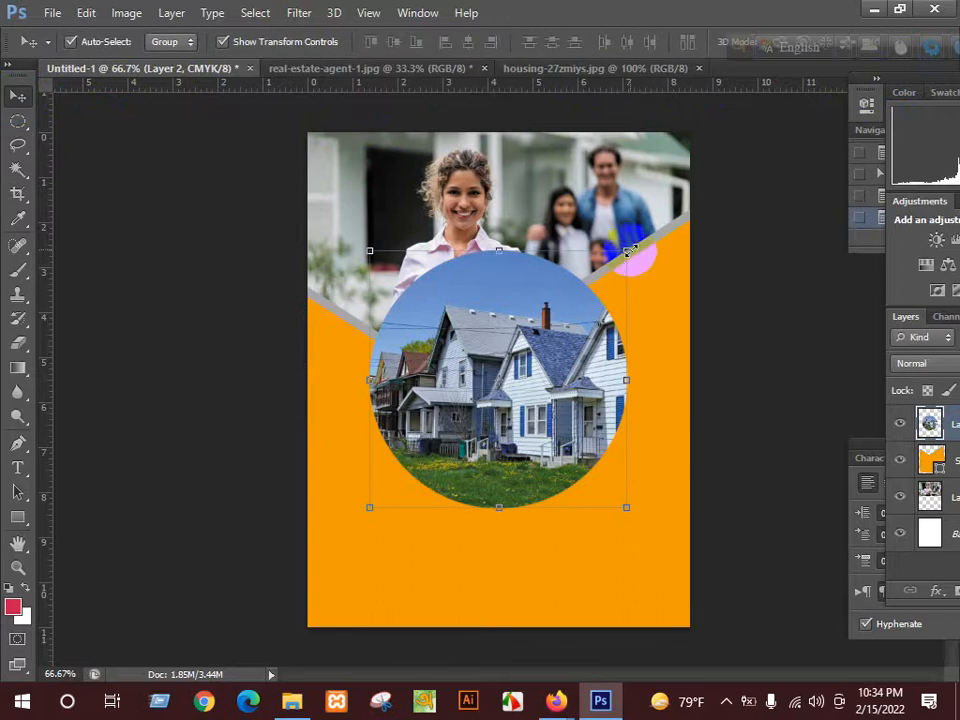
# - Scale the pasted circular house image down to a small circle and place it over the grey edge's right arm
pyautogui.moveTo(628, 250); pyautogui.dragTo(600, 216)
pyautogui.press('Return')
pyautogui.moveTo(620, 278); pyautogui.dragTo(620, 266)
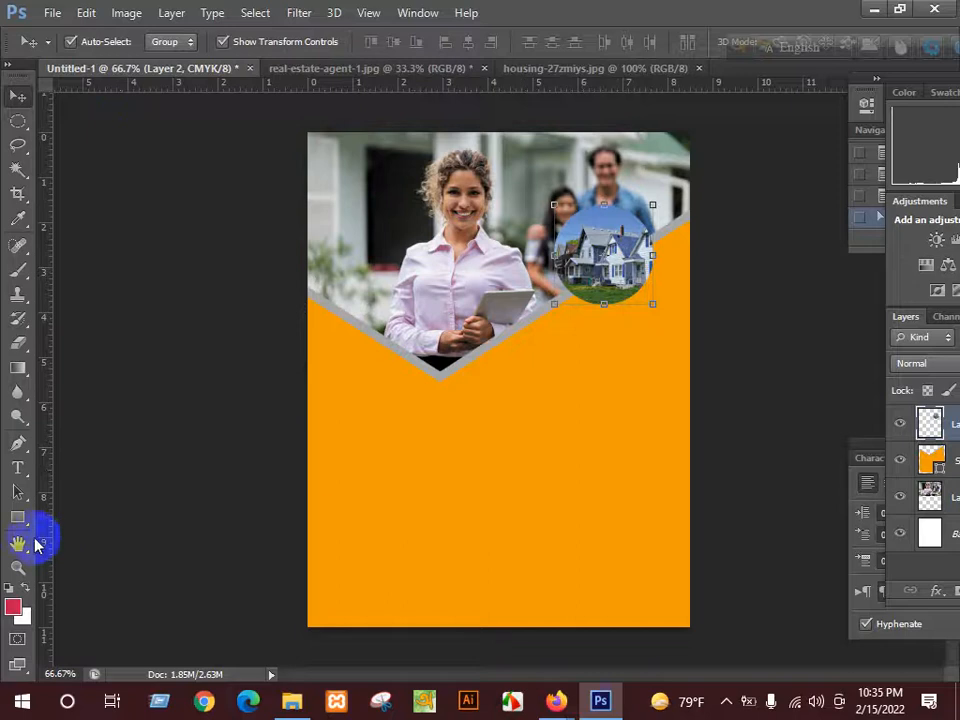
# - Sample the flyer's orange as the foreground colour and look up its hex code in the Color Picker
pyautogui.click(23, 453)
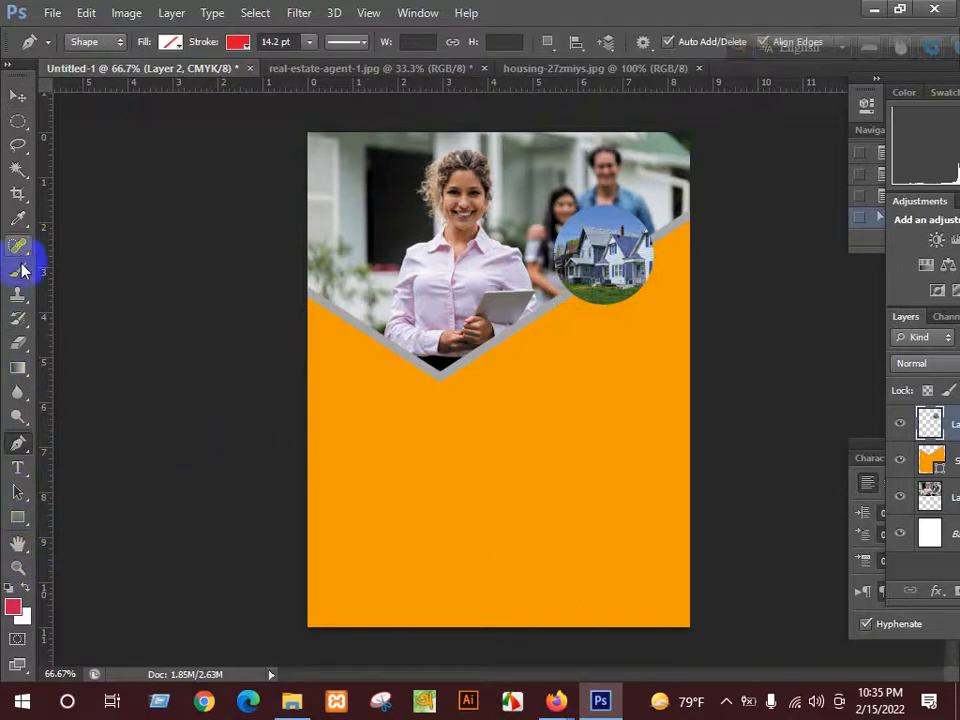
pyautogui.click(17, 222)
pyautogui.click(358, 381)
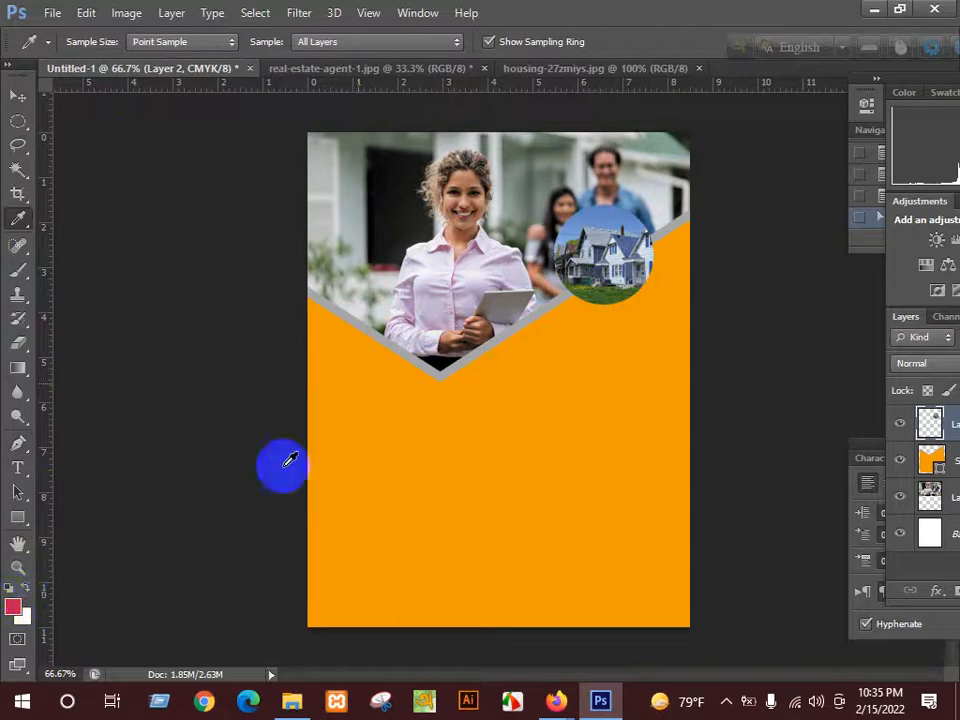
pyautogui.click(14, 612)
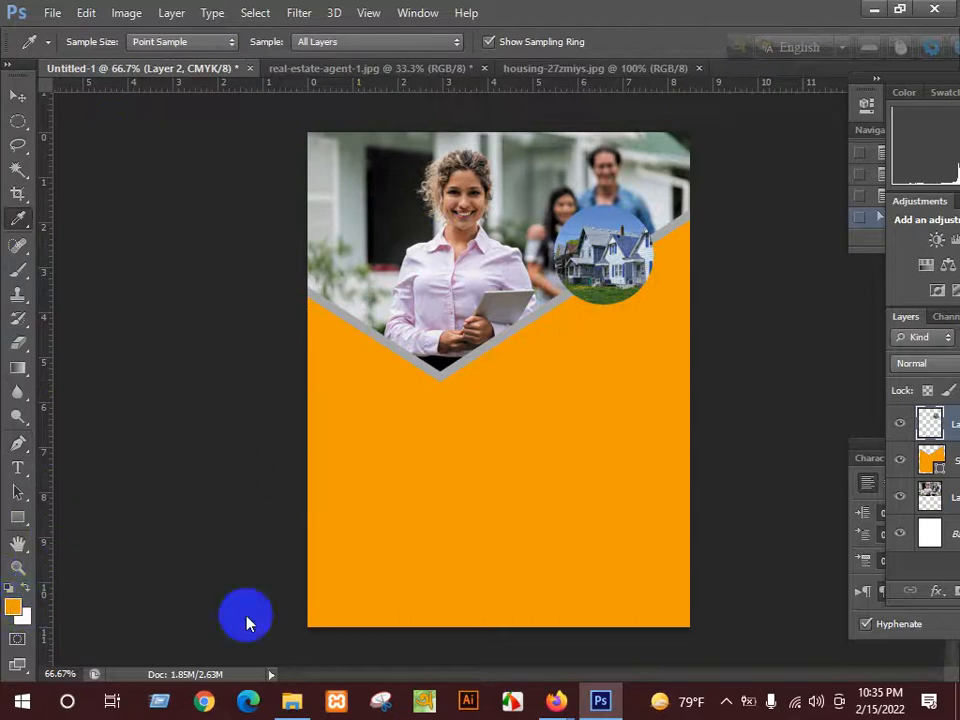
pyautogui.moveTo(840, 180); pyautogui.dragTo(454, 186)
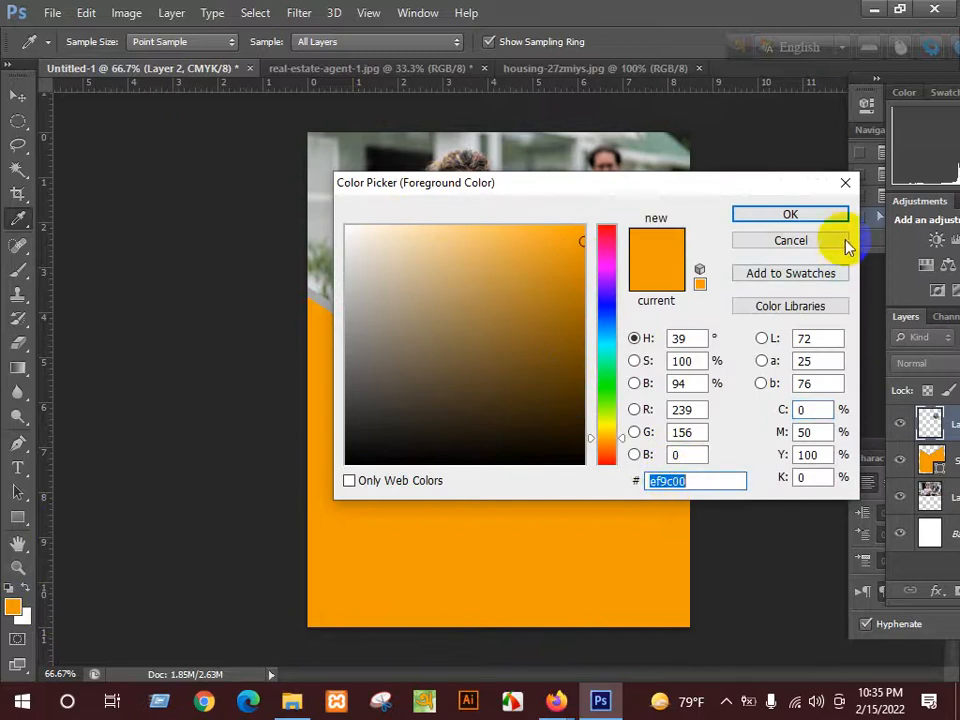
pyautogui.click(738, 211)
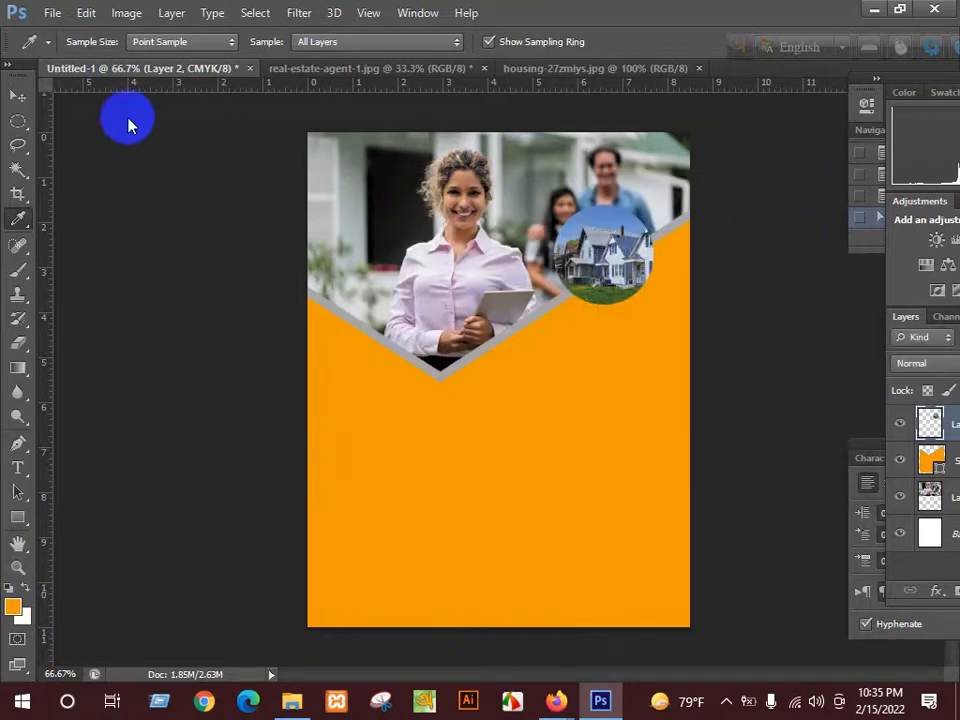
# - Activate the Move tool and undock the Layers panel so it floats over the flyer
pyautogui.click(22, 100)
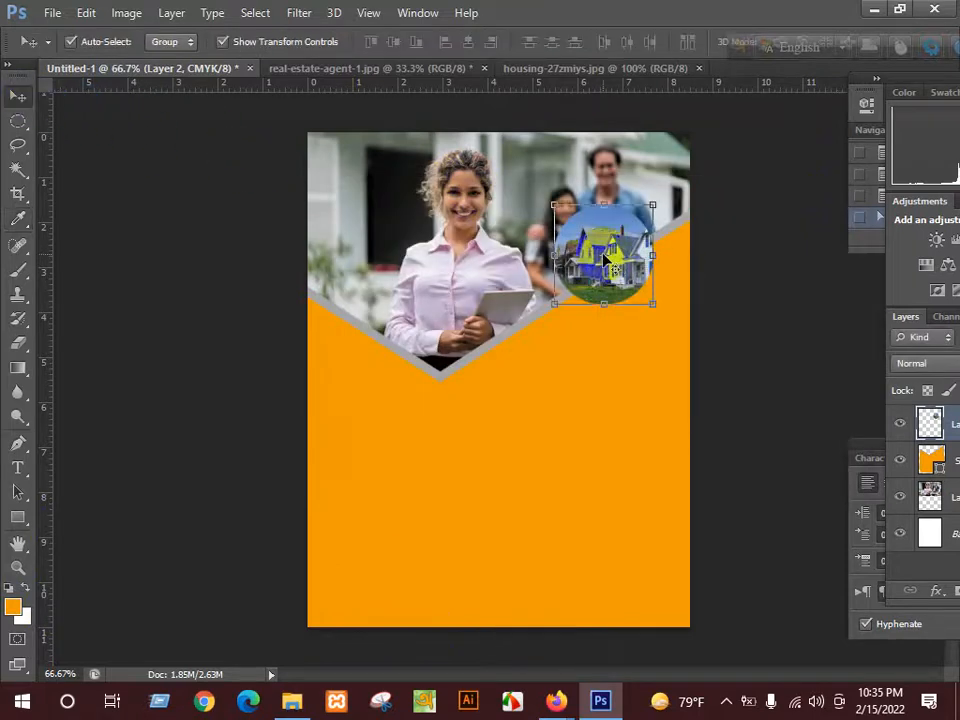
pyautogui.hotkey('ctrl', 't')
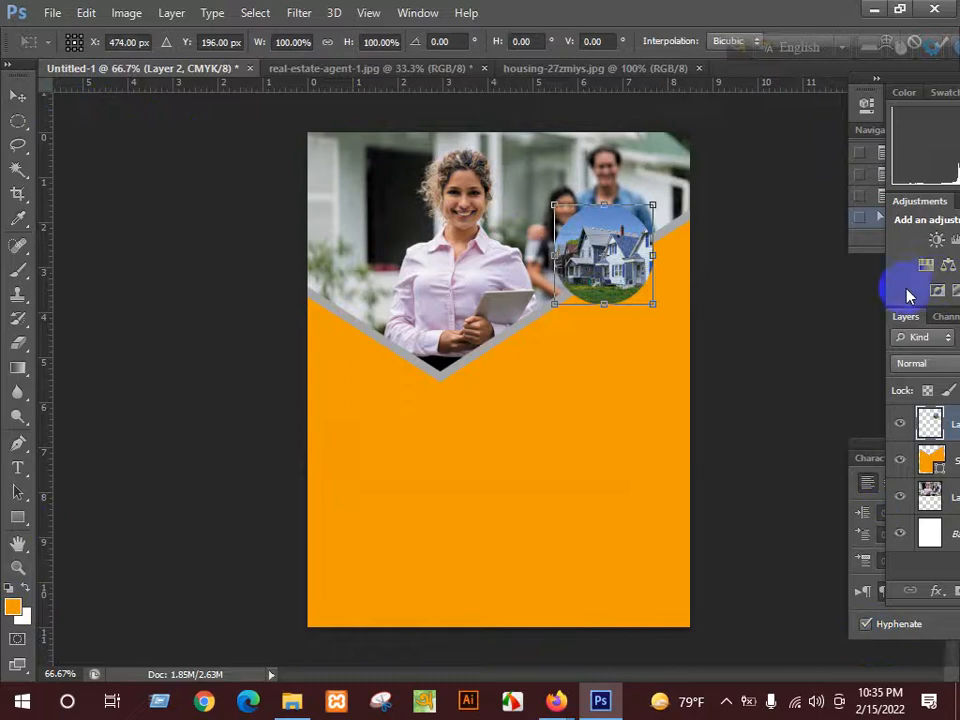
pyautogui.moveTo(907, 316); pyautogui.dragTo(684, 318)
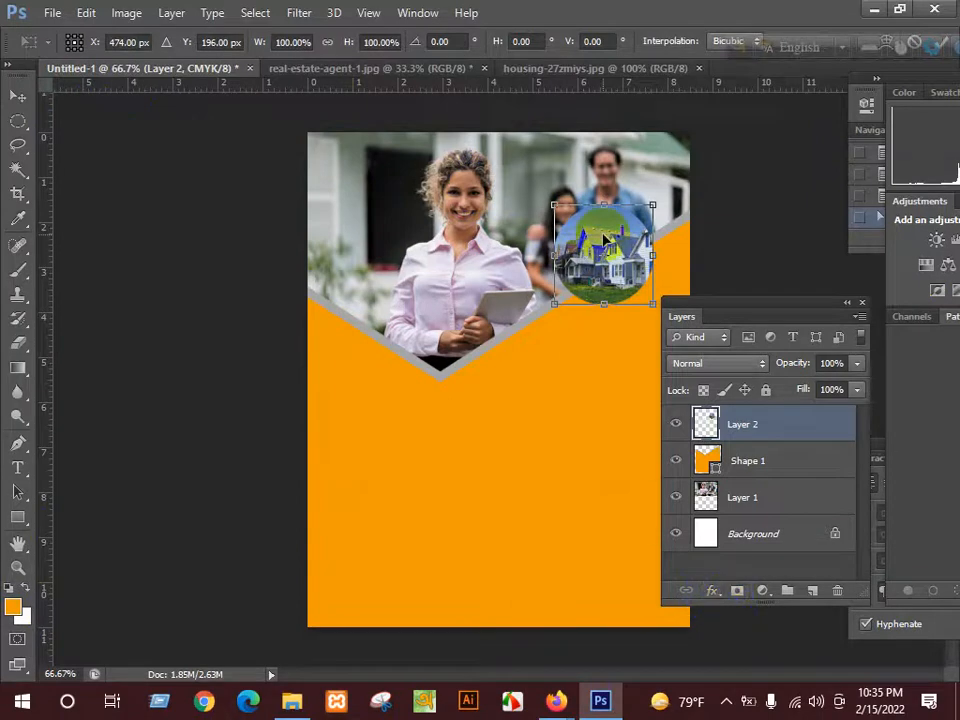
pyautogui.press('Return')
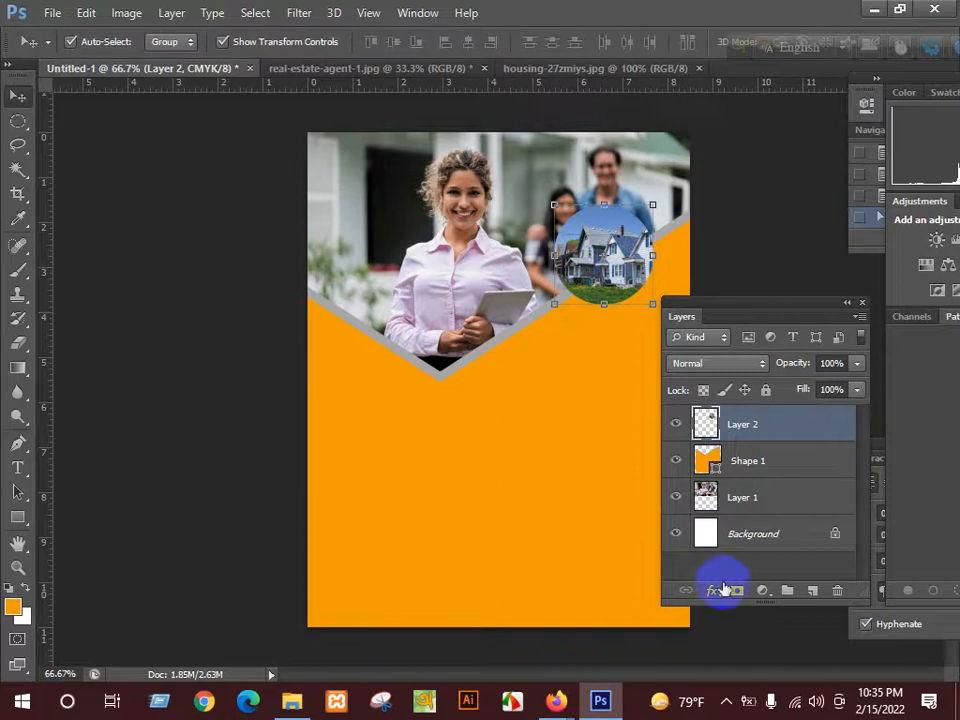
# - Add an 18 px outside stroke in orange ef9c00 to the circular house image on Layer 2
pyautogui.click(715, 593)
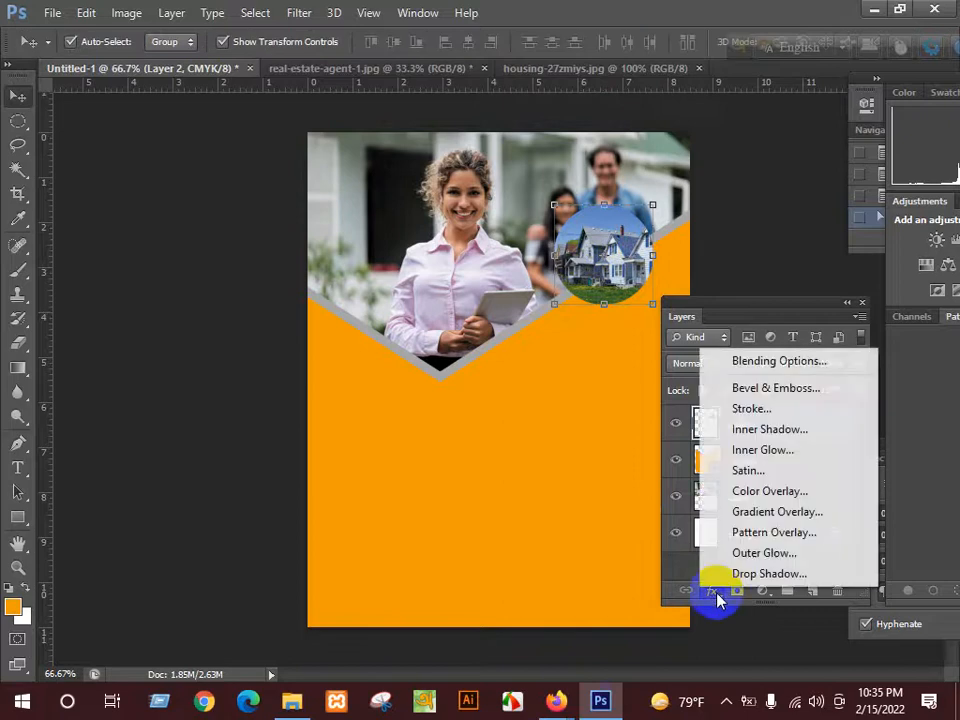
pyautogui.click(763, 409)
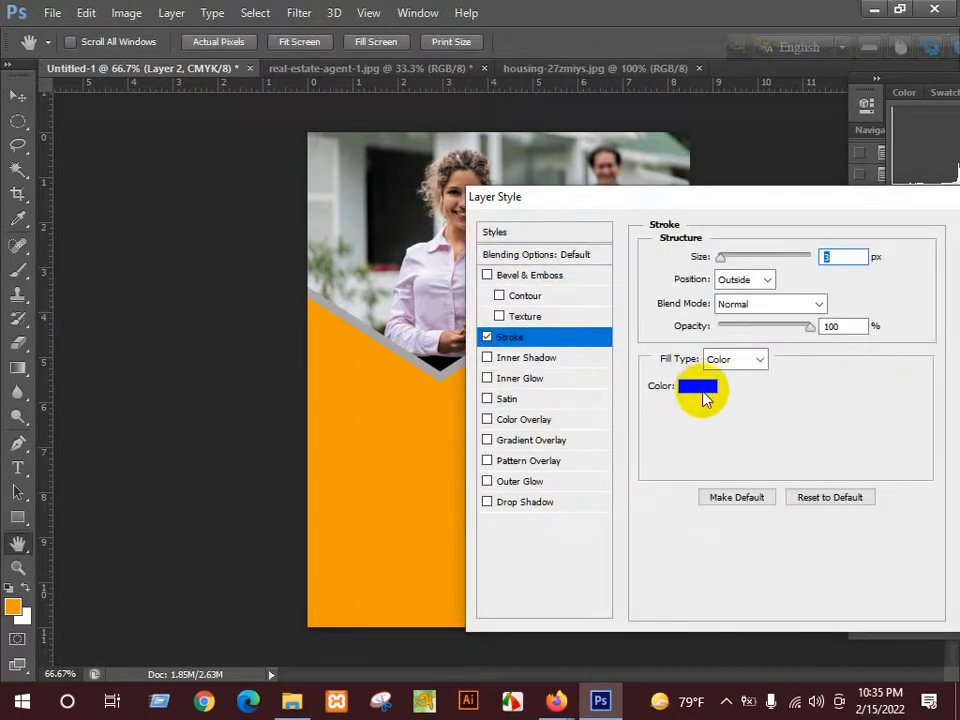
pyautogui.click(698, 387)
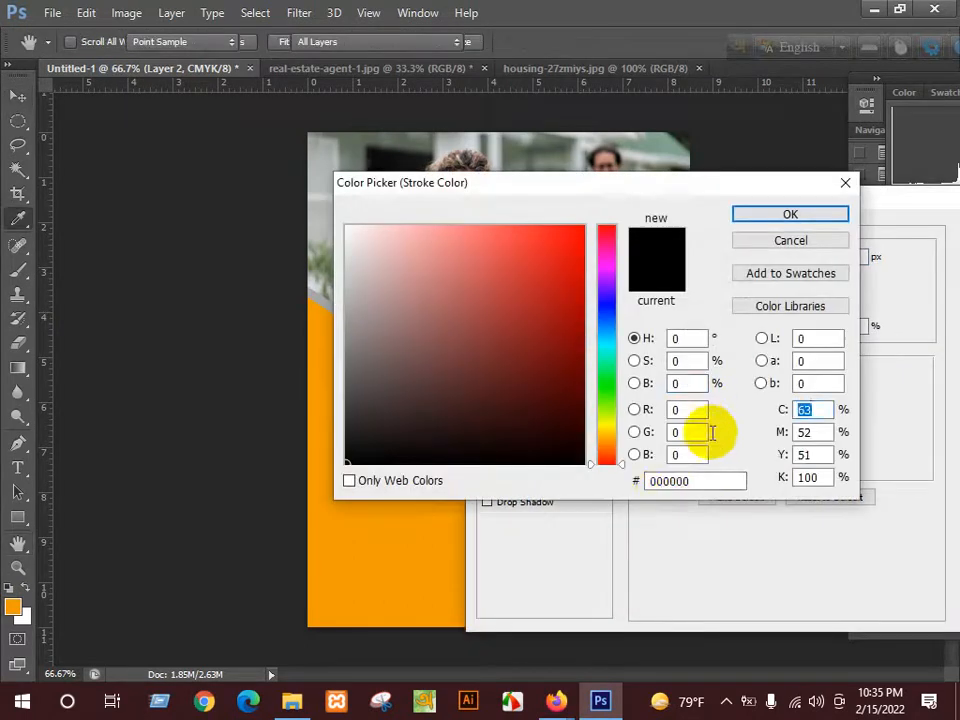
pyautogui.doubleClick(664, 481)
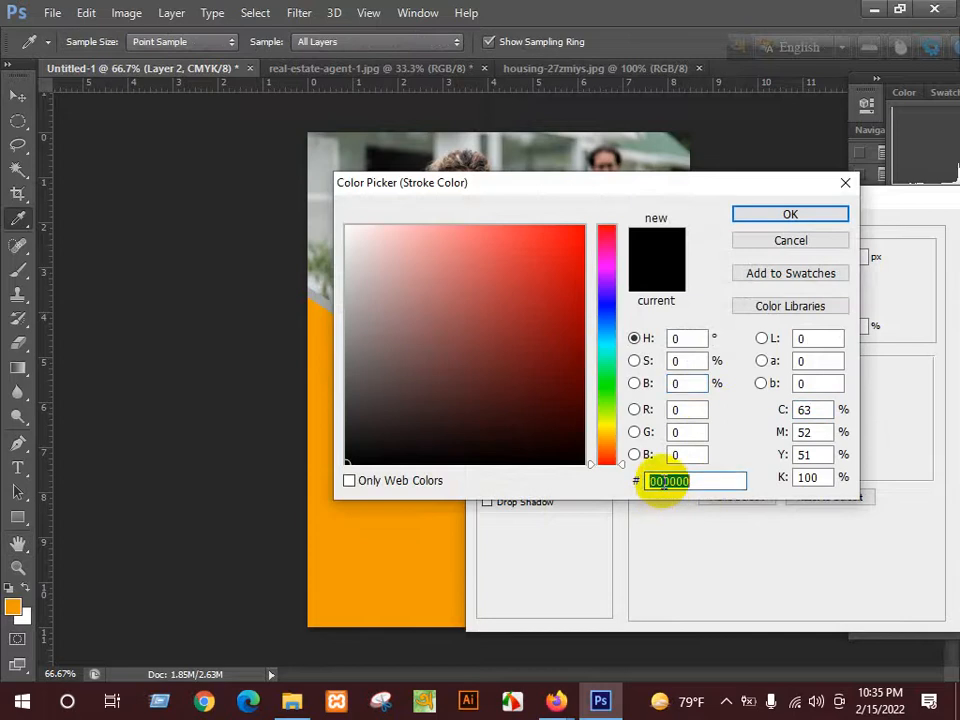
pyautogui.write('ef9c00')
pyautogui.click(790, 216)
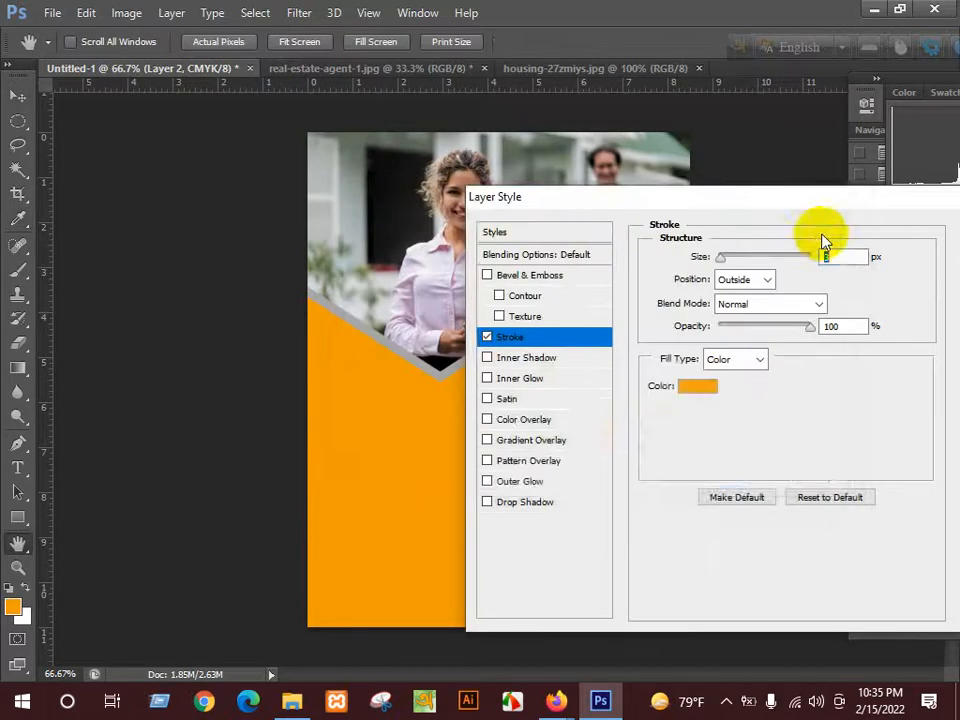
pyautogui.moveTo(560, 196); pyautogui.dragTo(514, 416)
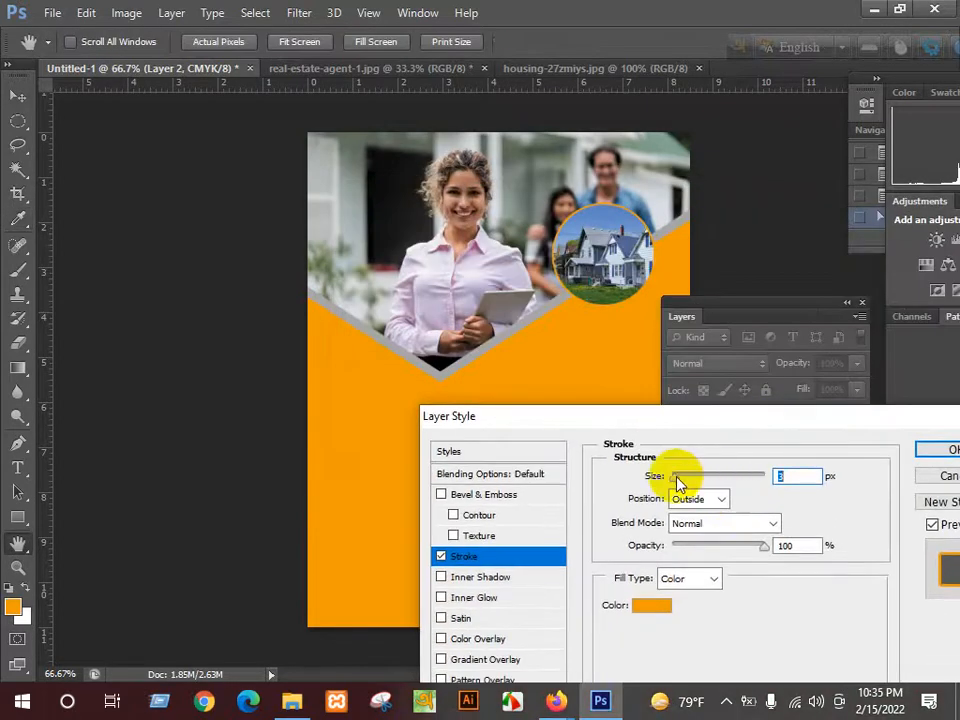
pyautogui.moveTo(703, 483); pyautogui.dragTo(692, 484)
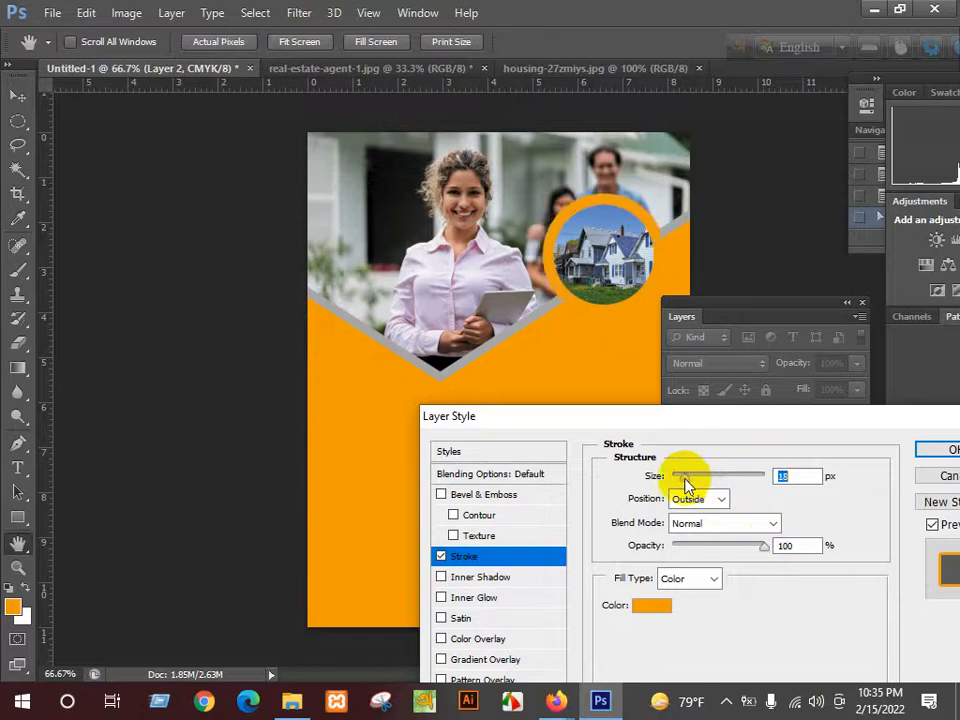
pyautogui.click(931, 457)
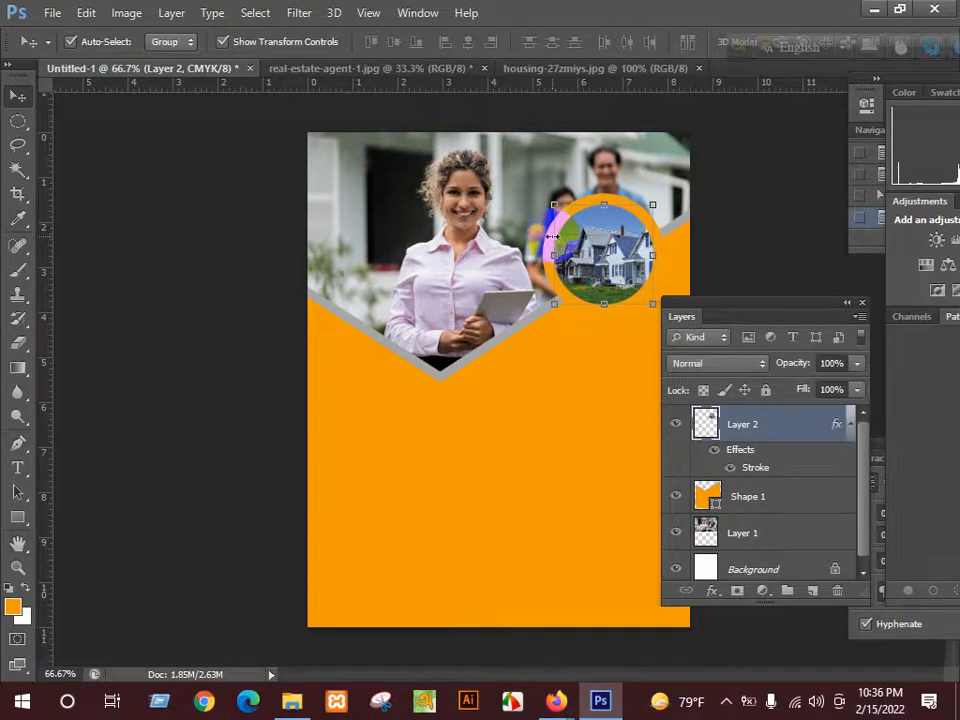
# - Enlarge the stroked house circle to 111.25% and move it close to the flyer's right edge
pyautogui.moveTo(598, 268); pyautogui.dragTo(603, 278)
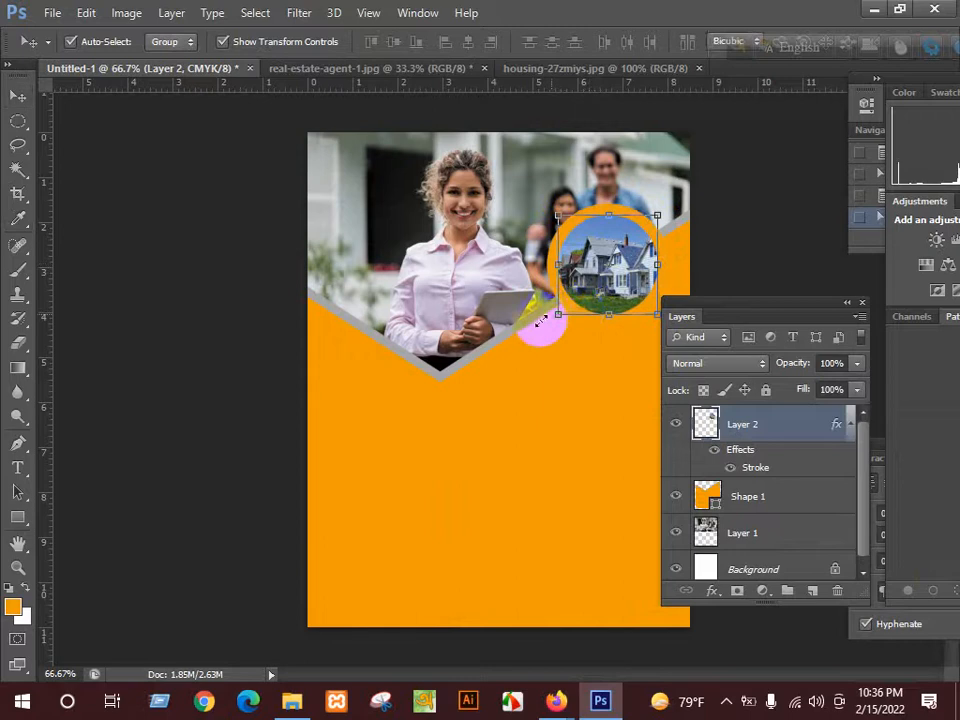
pyautogui.moveTo(555, 315); pyautogui.dragTo(546, 326)
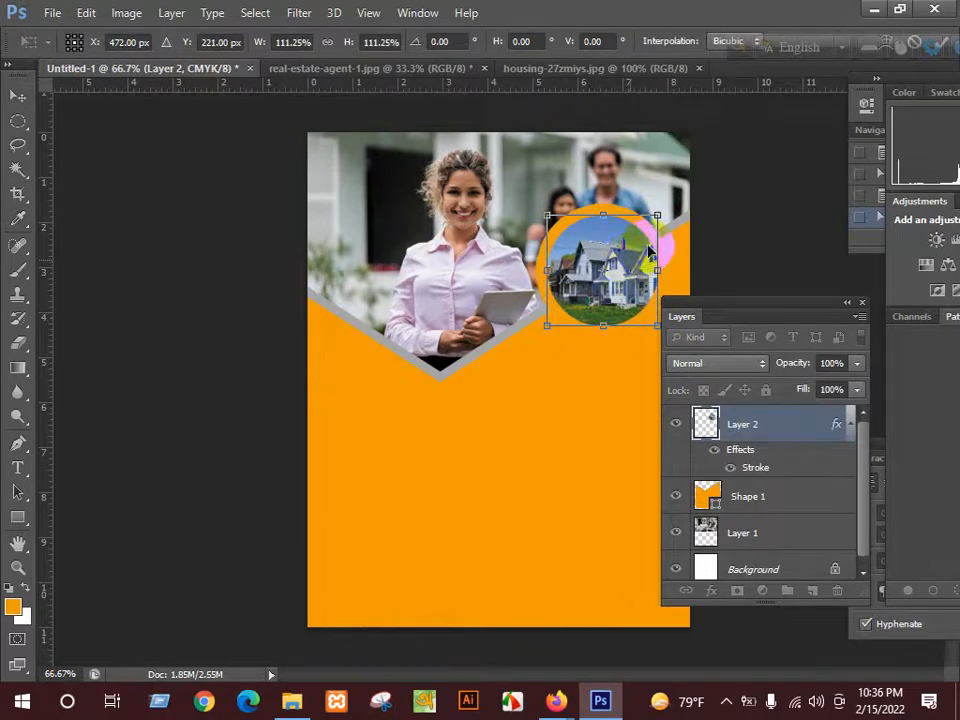
pyautogui.moveTo(632, 264)
pyautogui.mouseDown()
pyautogui.moveTo(642, 266)
pyautogui.moveTo(636, 276)
pyautogui.moveTo(646, 255)
pyautogui.mouseUp()
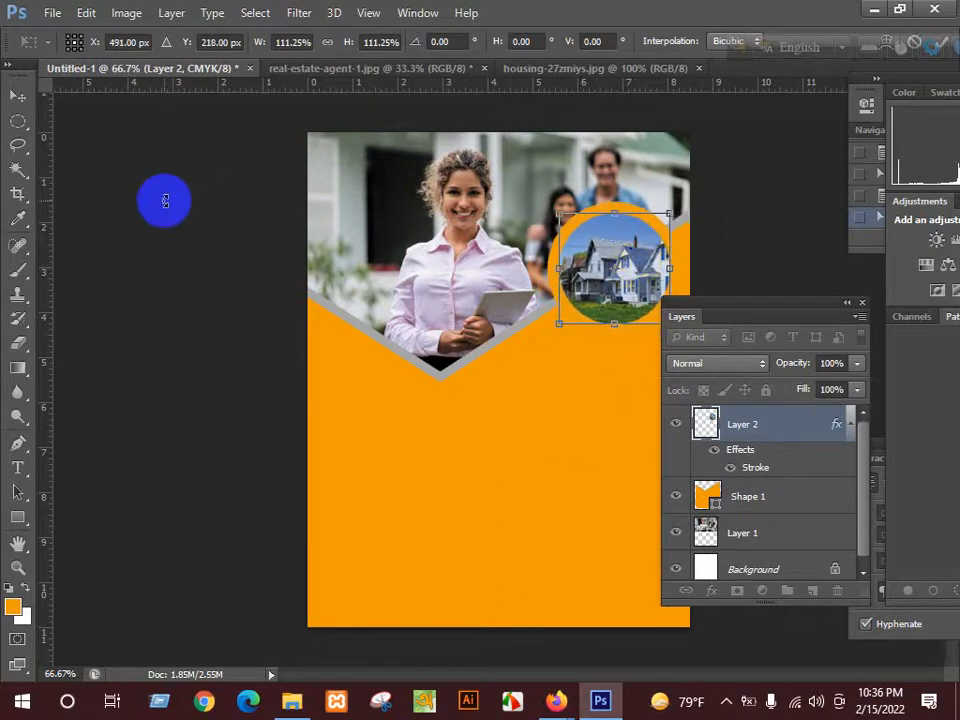
pyautogui.press('Return')
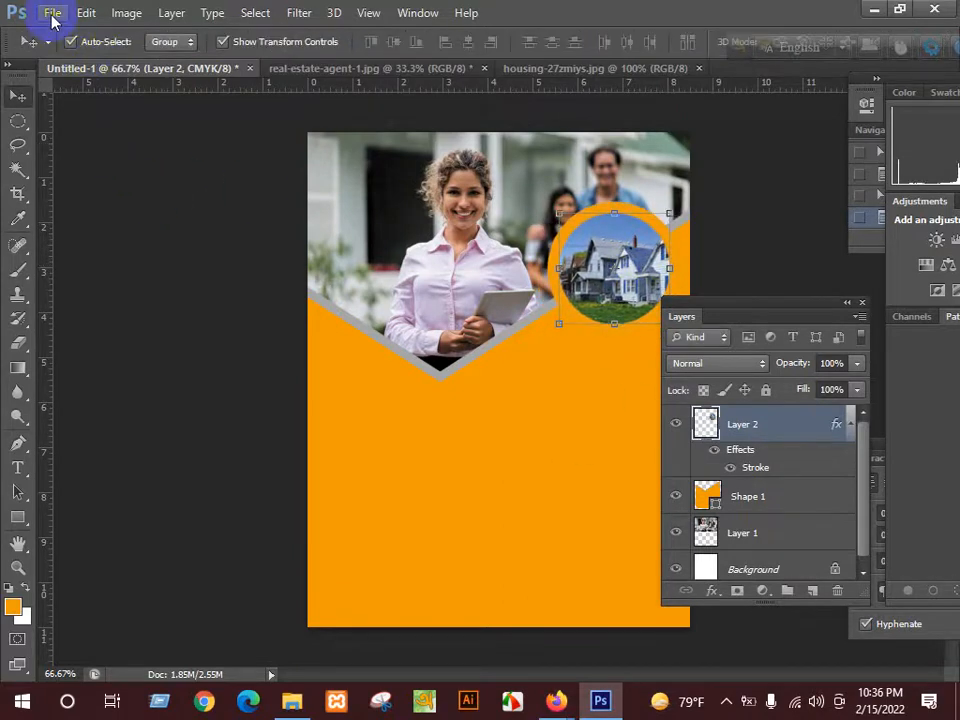
# - Cut a large circle around the house held in the hand out of housing-27zmiys.jpg
pyautogui.click(52, 14)
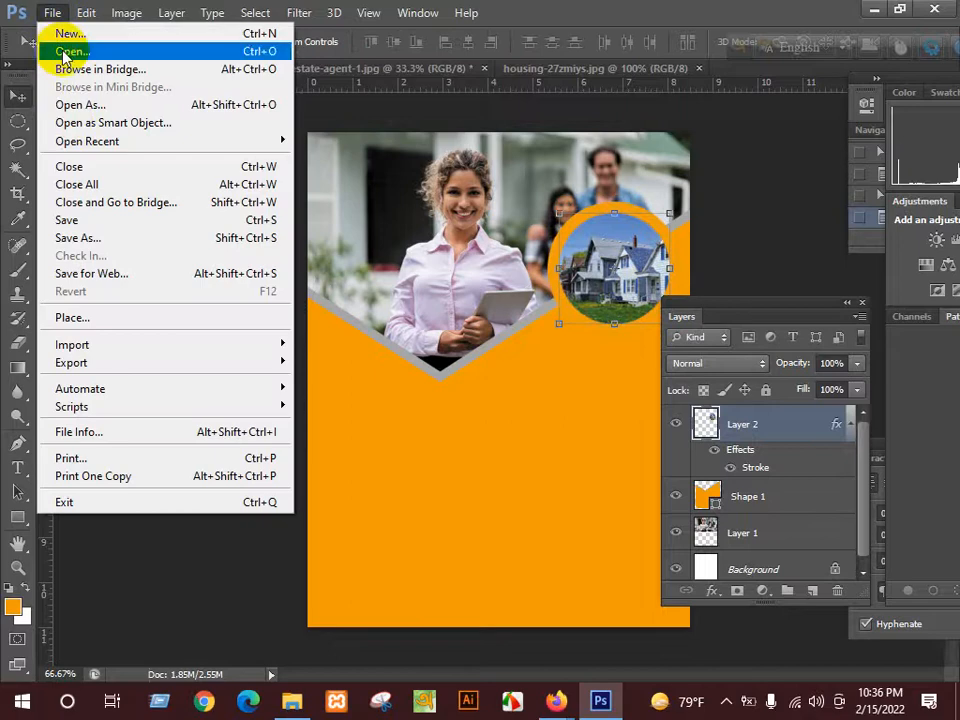
pyautogui.click(430, 86)
pyautogui.click(428, 70)
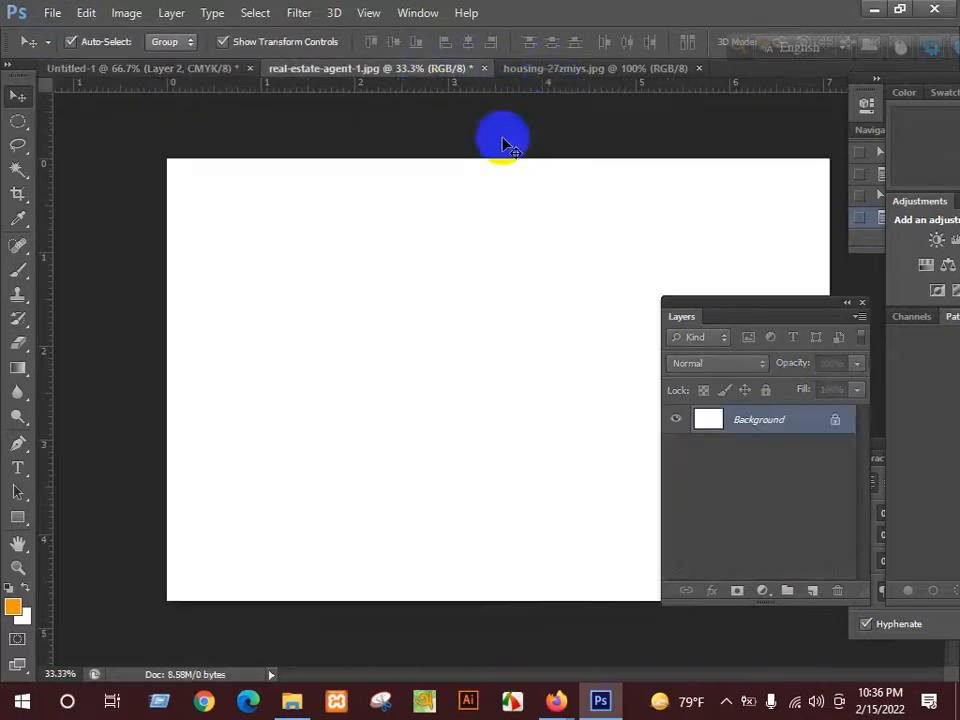
pyautogui.click(553, 70)
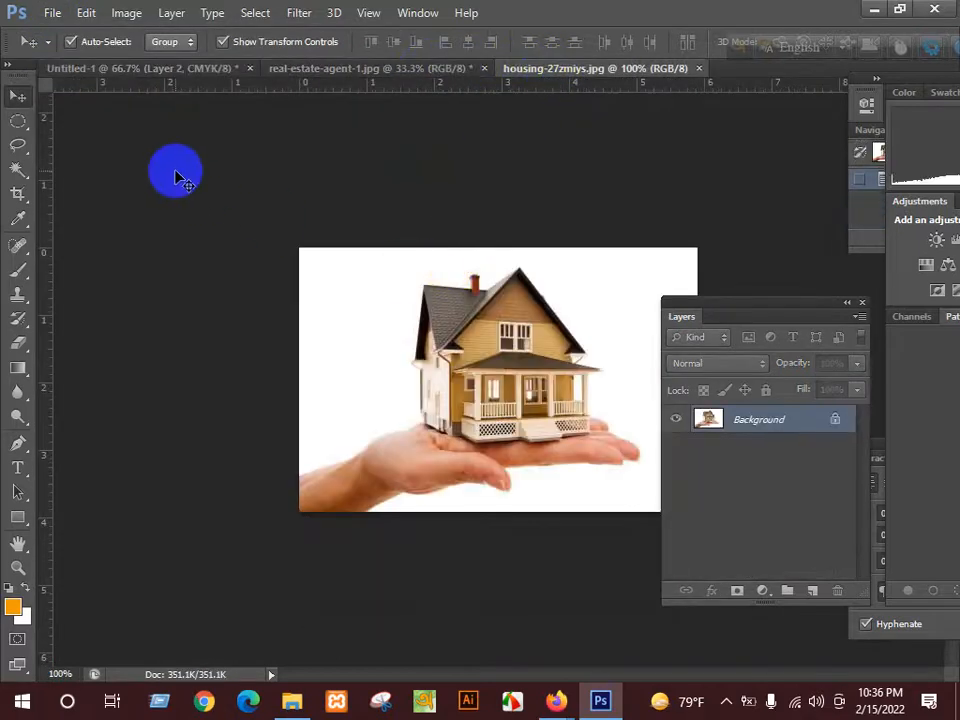
pyautogui.click(18, 121)
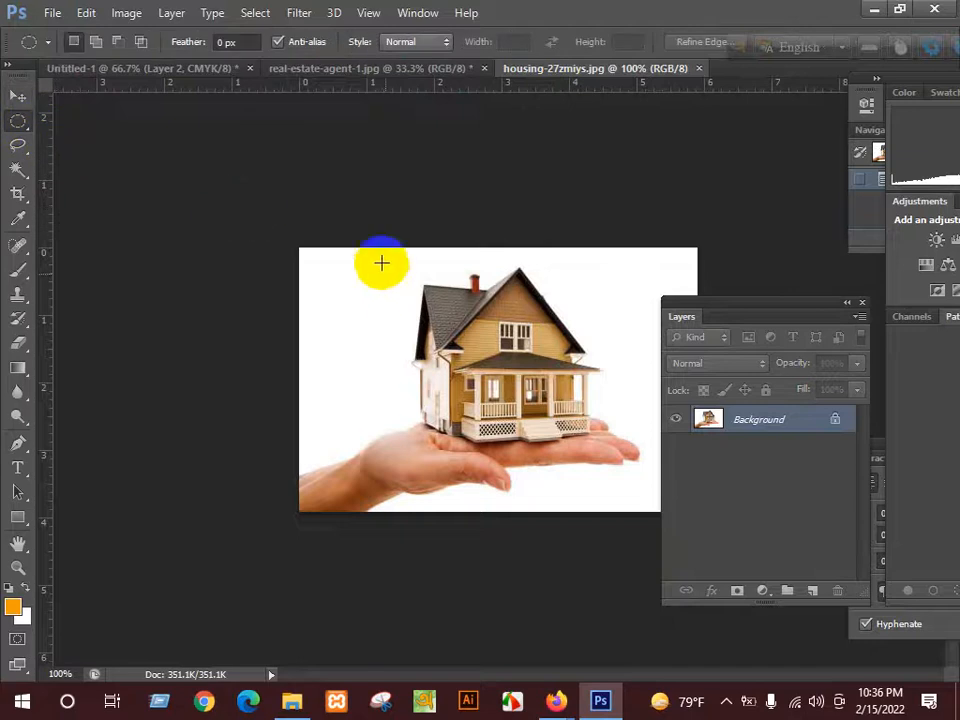
pyautogui.moveTo(384, 249); pyautogui.dragTo(634, 497)
pyautogui.moveTo(537, 400); pyautogui.dragTo(515, 397)
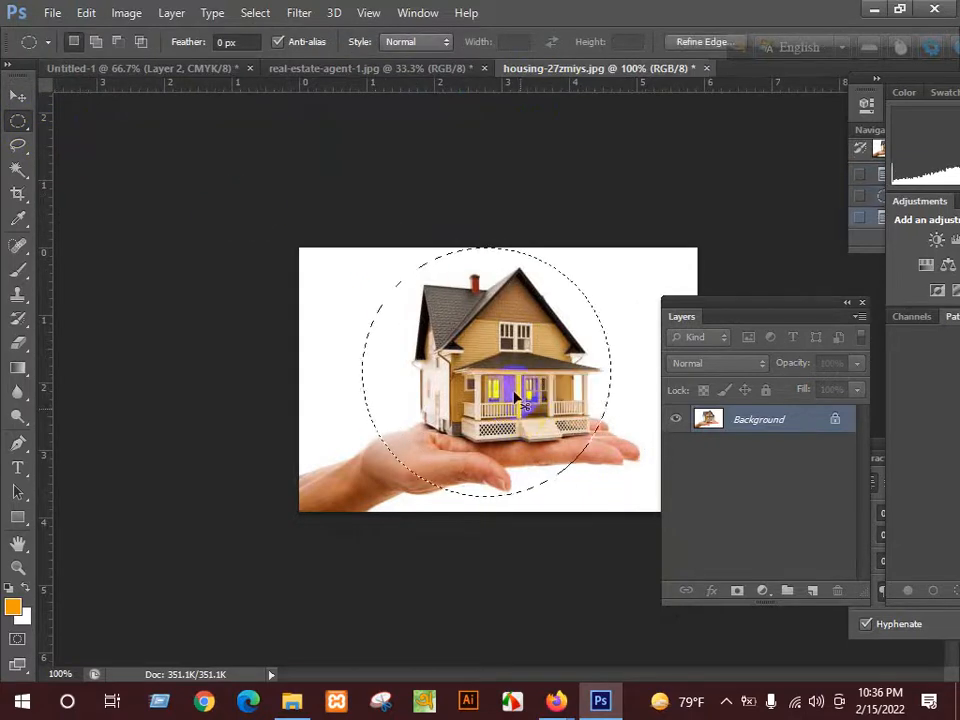
pyautogui.click(474, 229)
# - Close real-estate-agent-1.jpg and housing-27zmiys.jpg without saving their changes
pyautogui.click(390, 70)
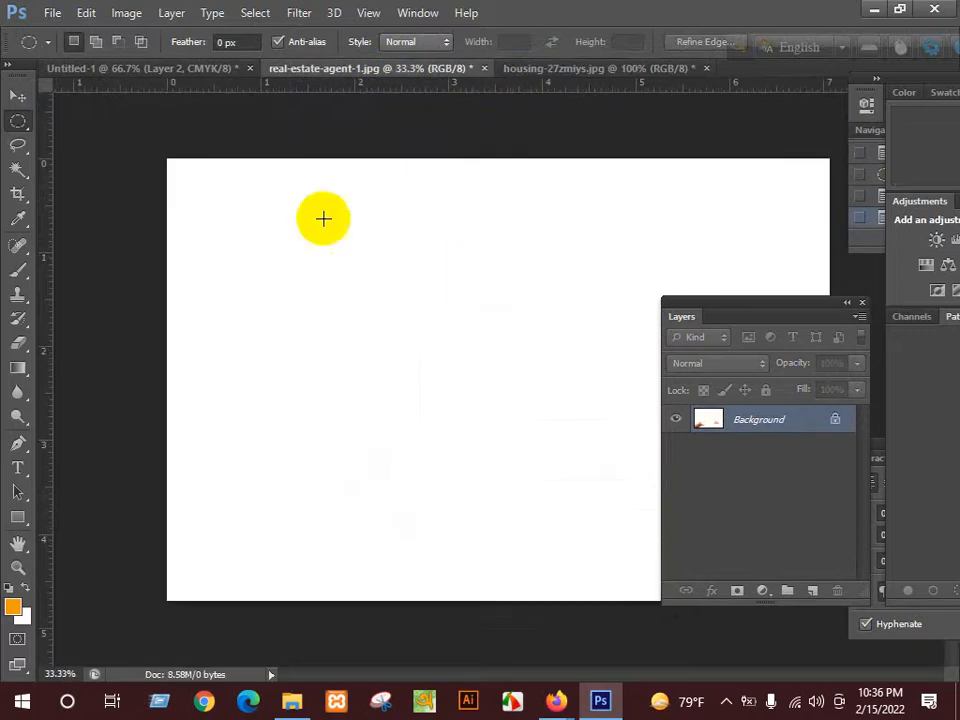
pyautogui.click(484, 68)
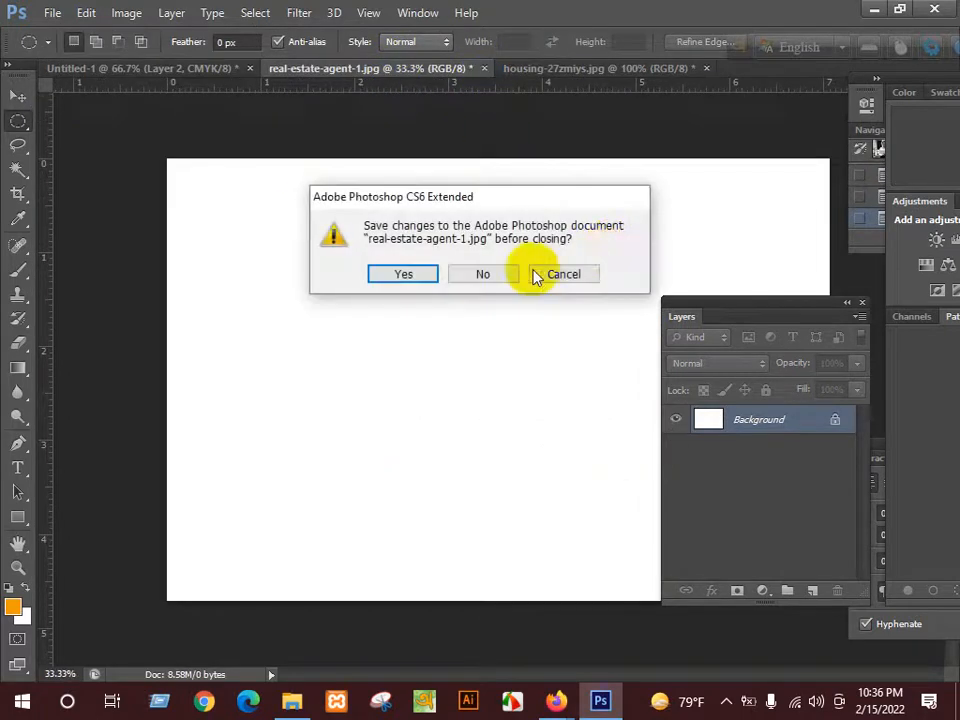
pyautogui.click(478, 273)
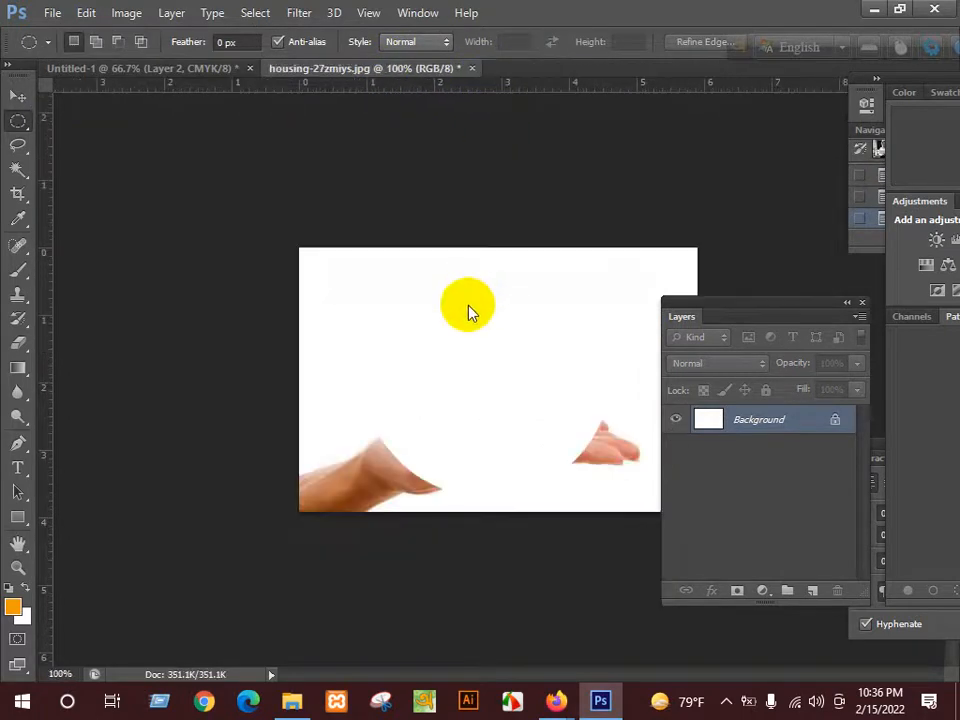
pyautogui.click(472, 69)
pyautogui.click(512, 276)
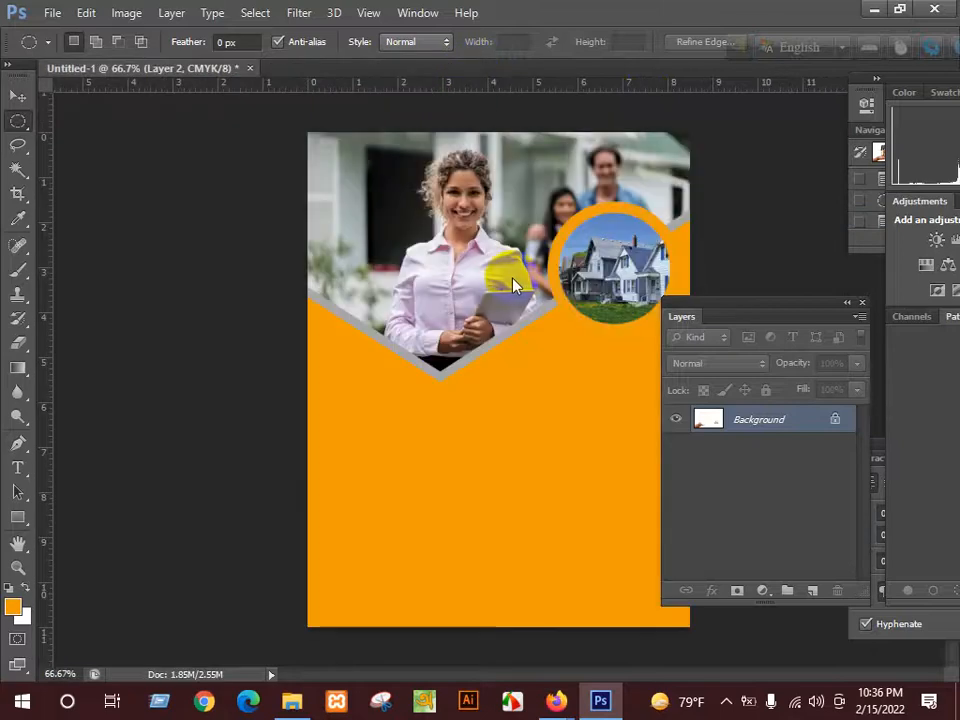
# - Paste the circular hand-held house into the flyer, shrink it and place it on the grey edge, lower left of the first circle
pyautogui.hotkey('ctrl', 'v')
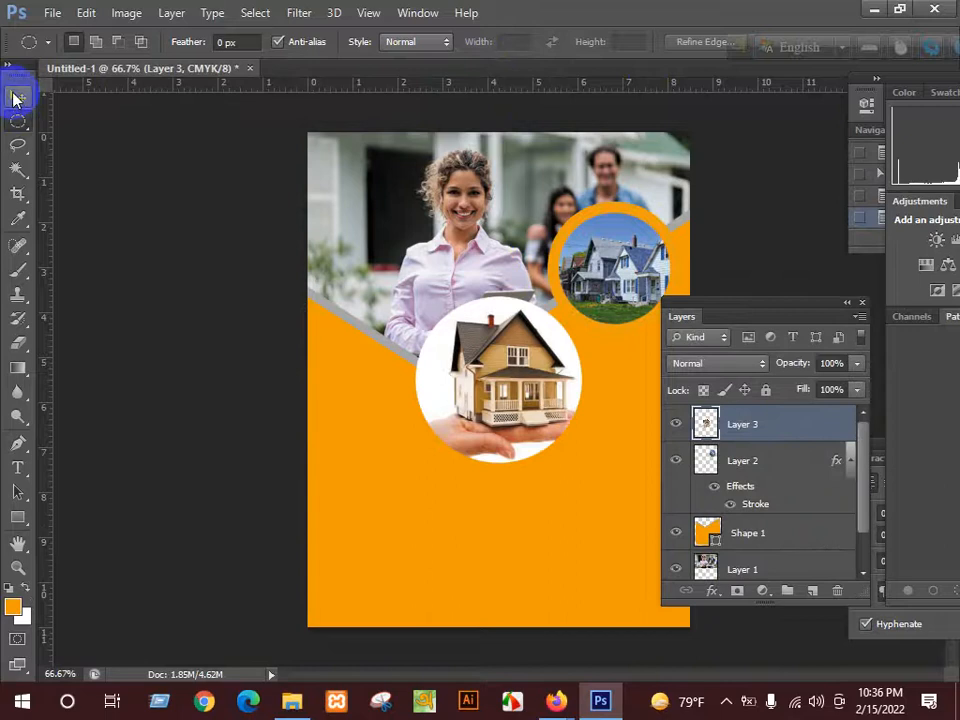
pyautogui.click(17, 95)
pyautogui.moveTo(580, 296); pyautogui.dragTo(505, 376)
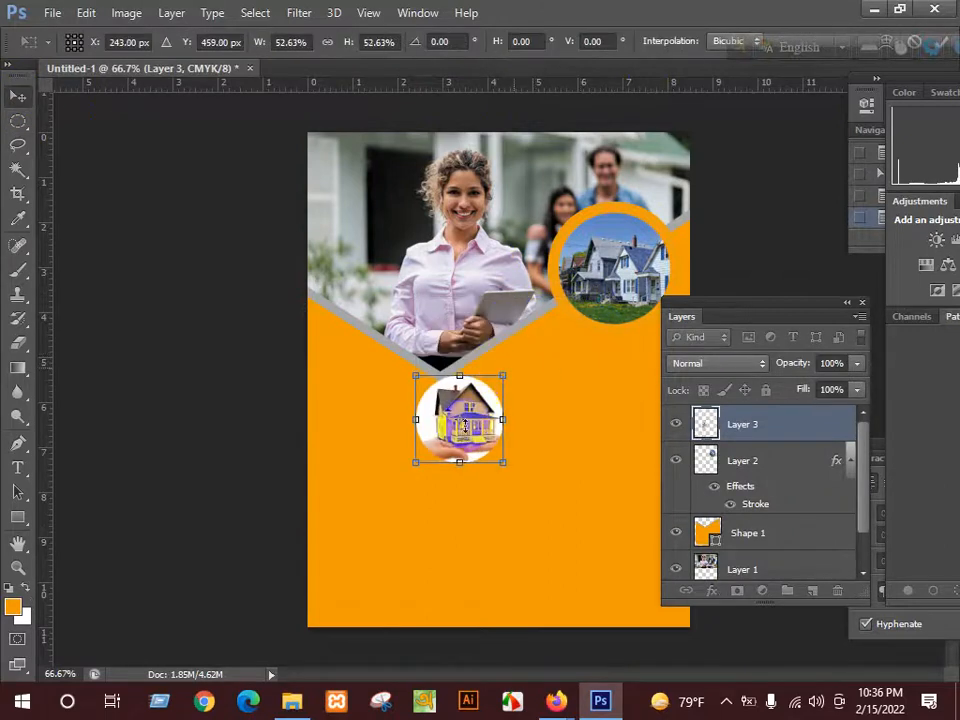
pyautogui.press('Return')
pyautogui.moveTo(462, 429); pyautogui.dragTo(563, 377)
pyautogui.press('Return')
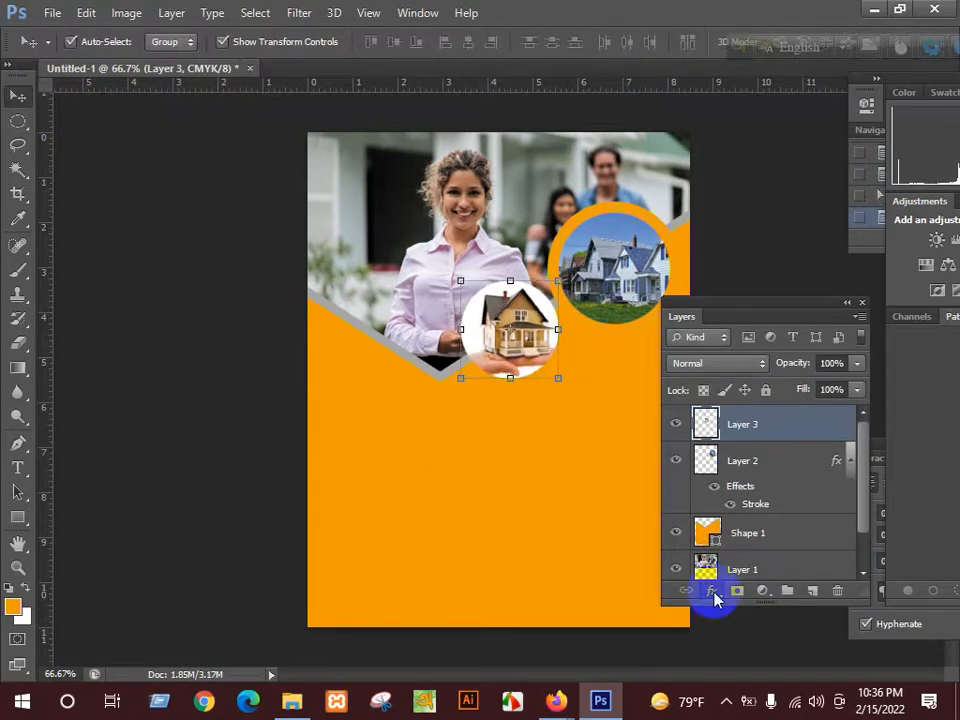
pyautogui.click(714, 597)
pyautogui.click(771, 413)
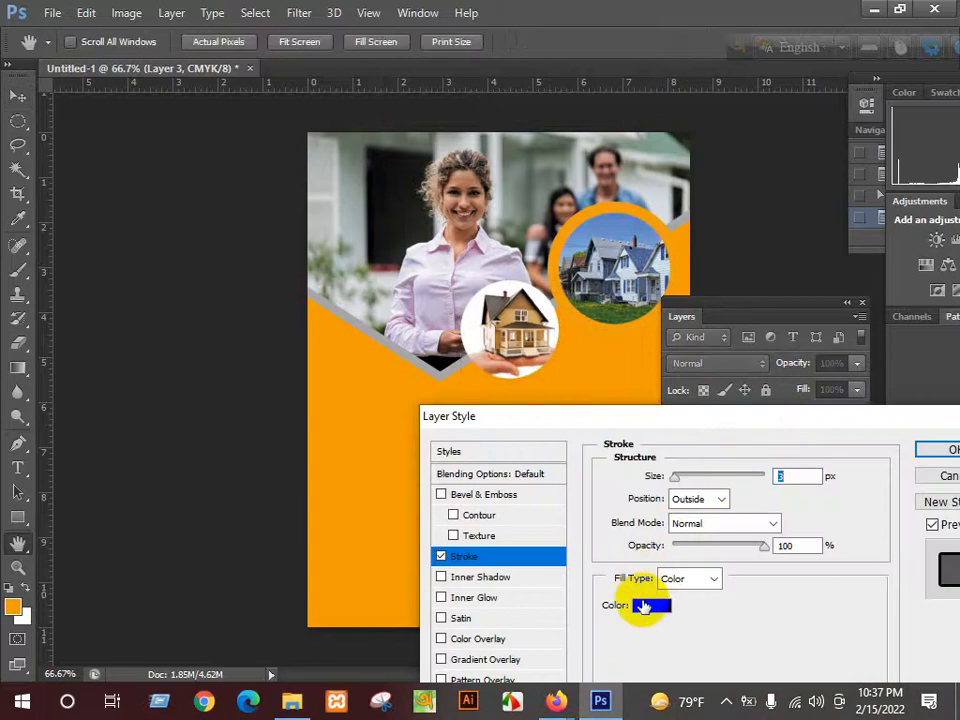
pyautogui.click(652, 606)
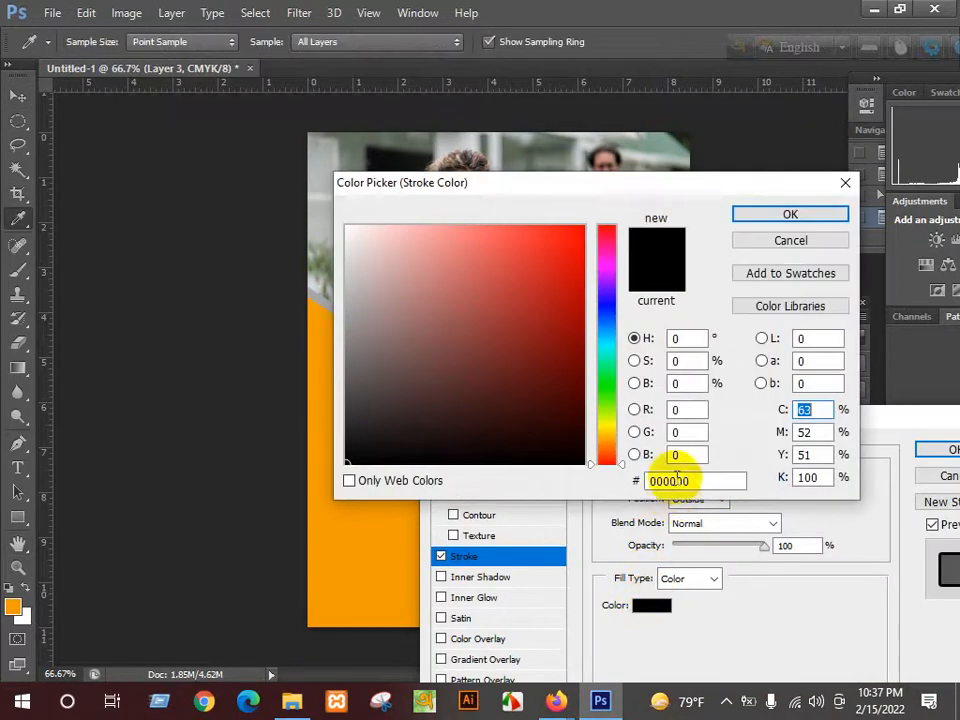
pyautogui.click(802, 216)
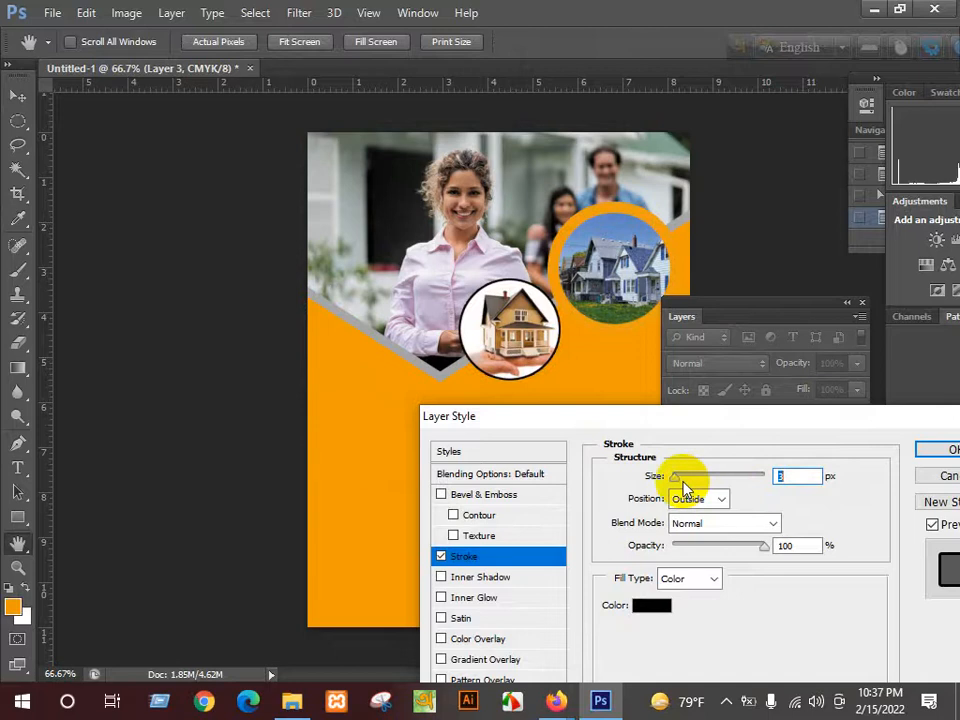
pyautogui.click(652, 606)
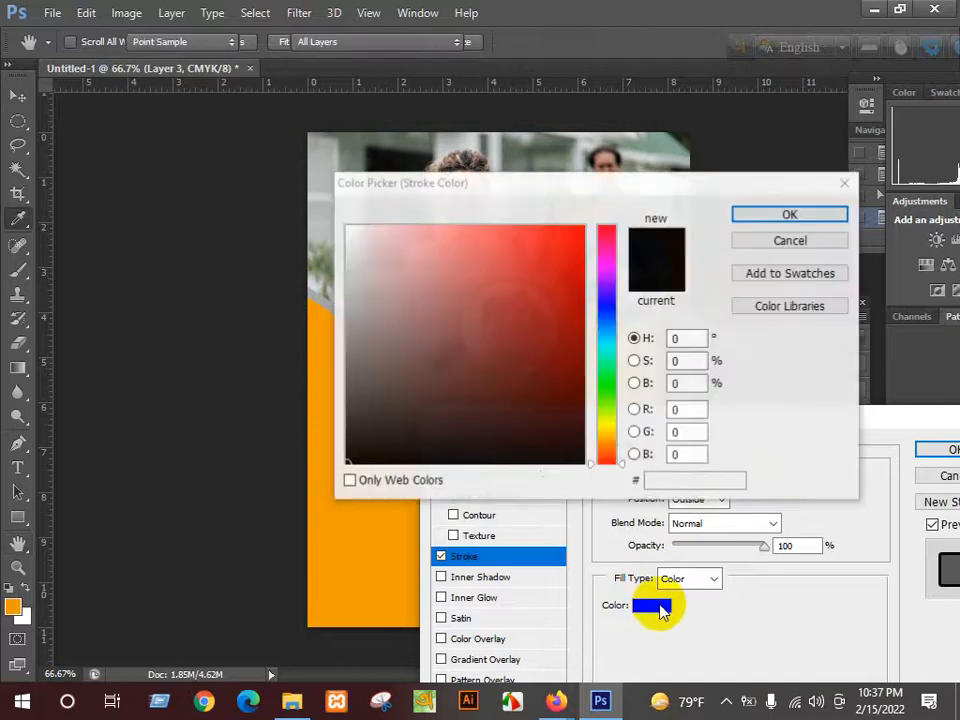
pyautogui.press('BackSpace')
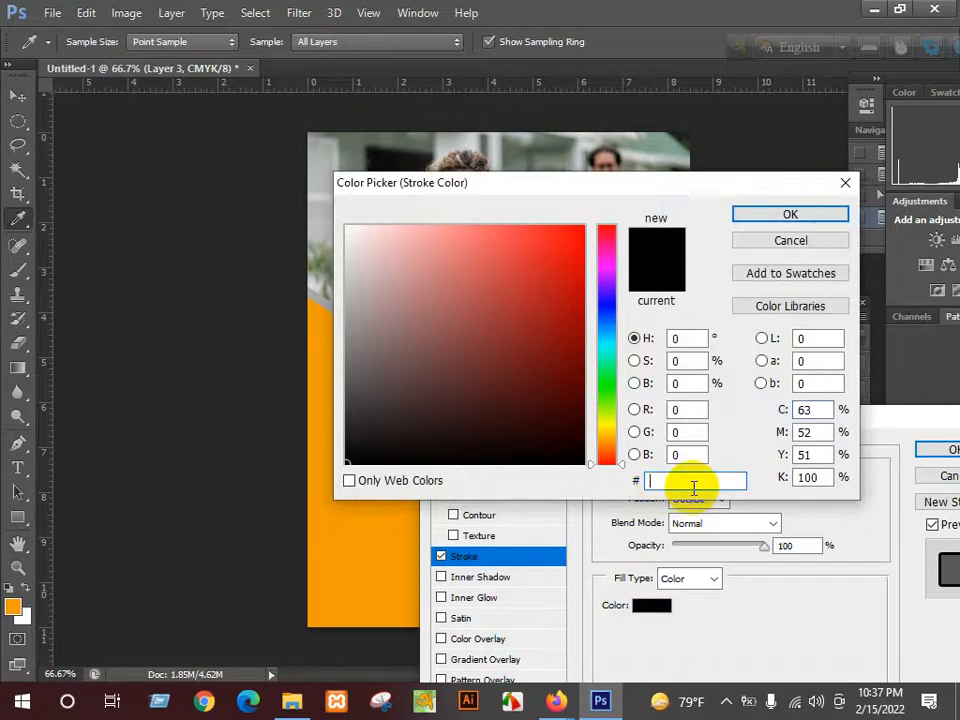
pyautogui.click(845, 182)
pyautogui.click(26, 588)
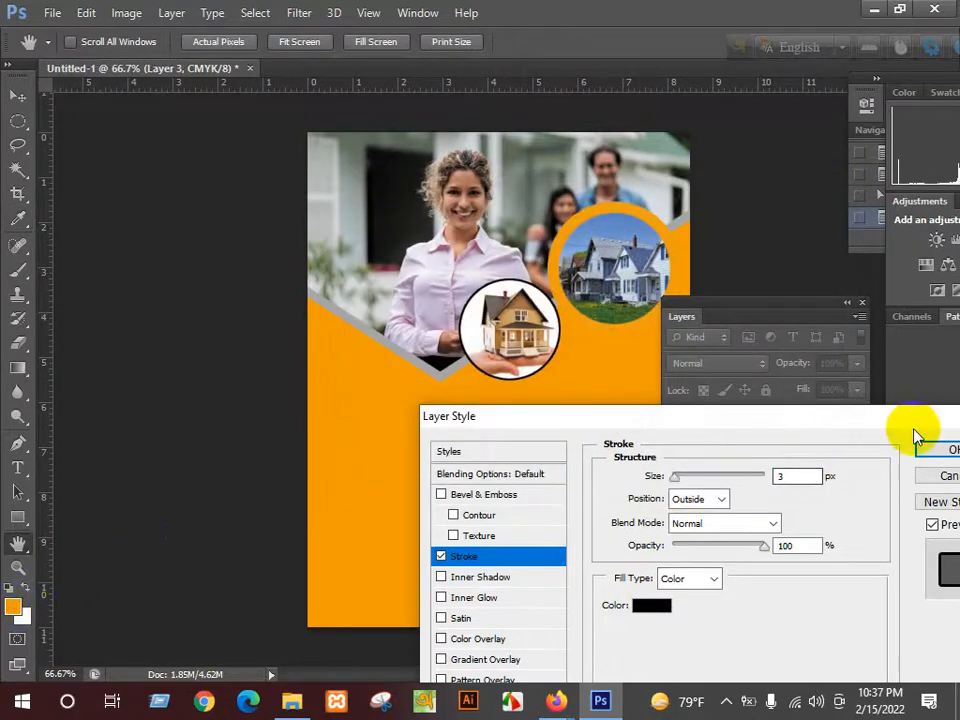
pyautogui.moveTo(928, 425); pyautogui.dragTo(629, 383)
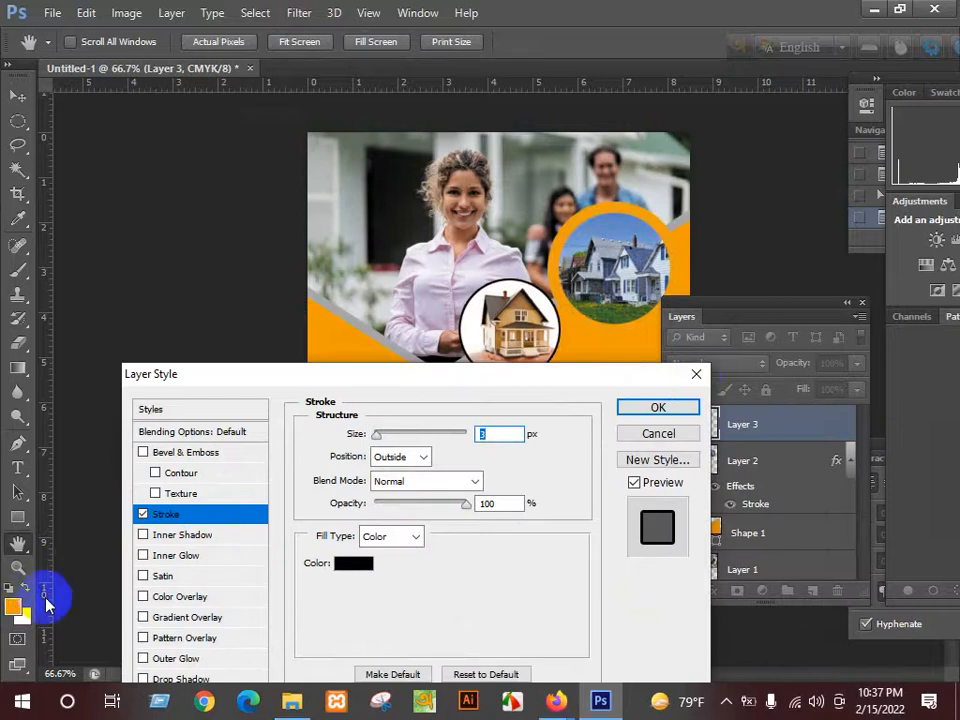
pyautogui.press('Return')
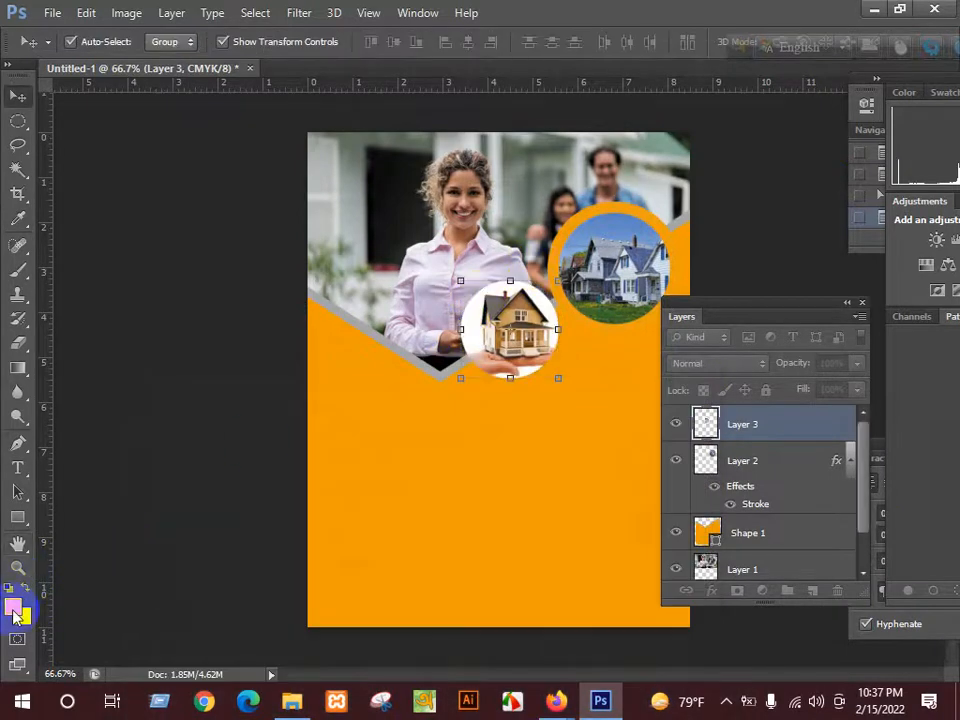
pyautogui.hotkey('ctrl', 't')
pyautogui.moveTo(150, 560); pyautogui.dragTo(419, 493)
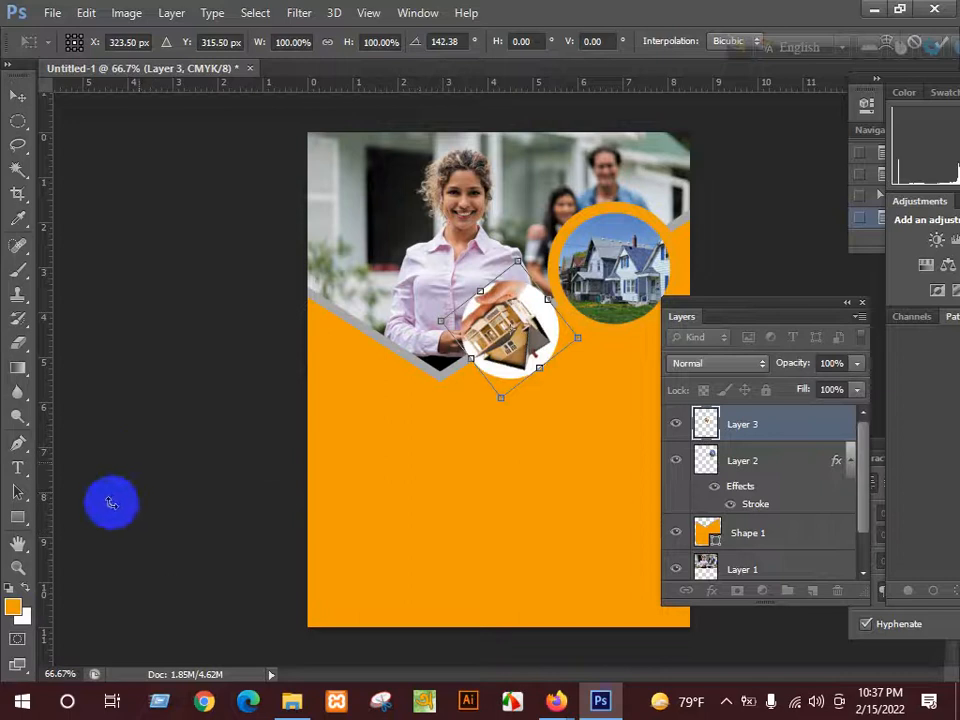
pyautogui.click(15, 607)
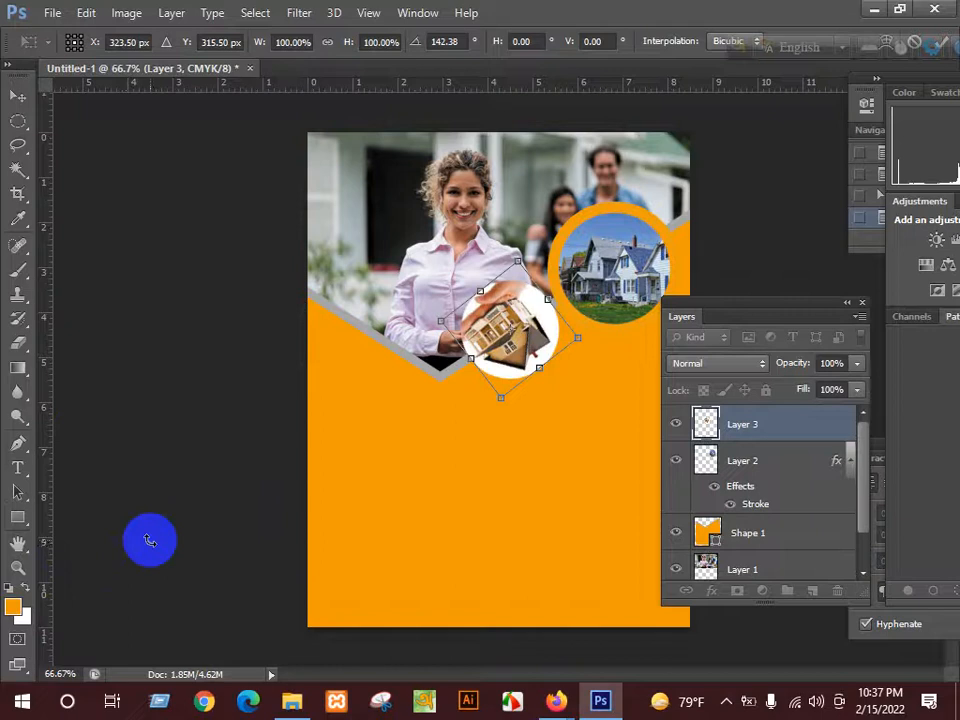
pyautogui.click(369, 354)
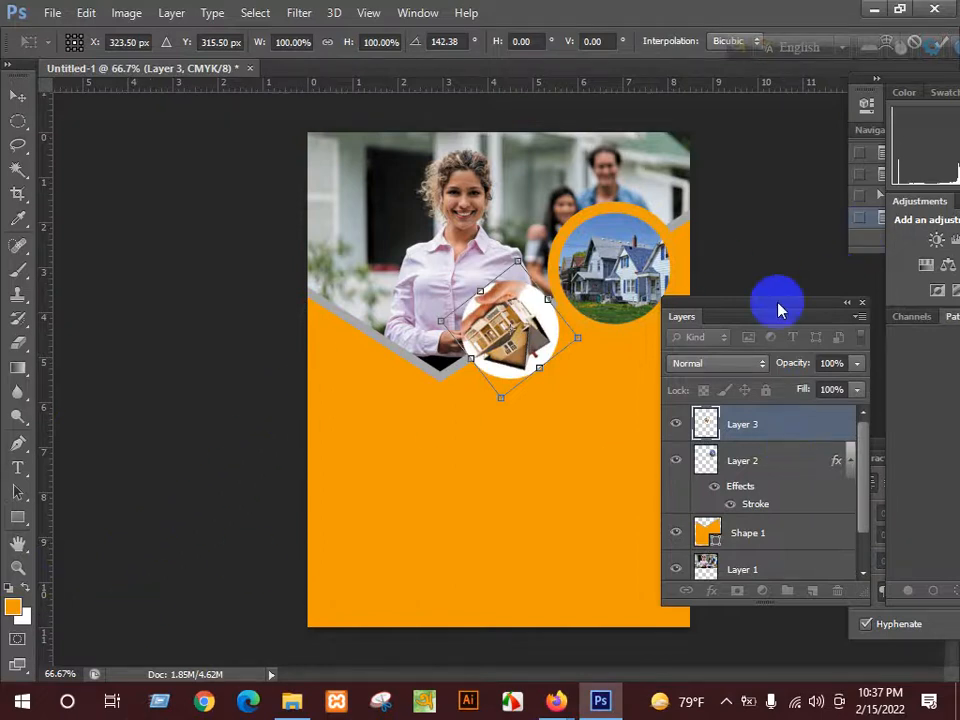
# - Move the floating Layers panel clear of the flyer artwork
pyautogui.moveTo(778, 309); pyautogui.dragTo(870, 295)
pyautogui.click(664, 589)
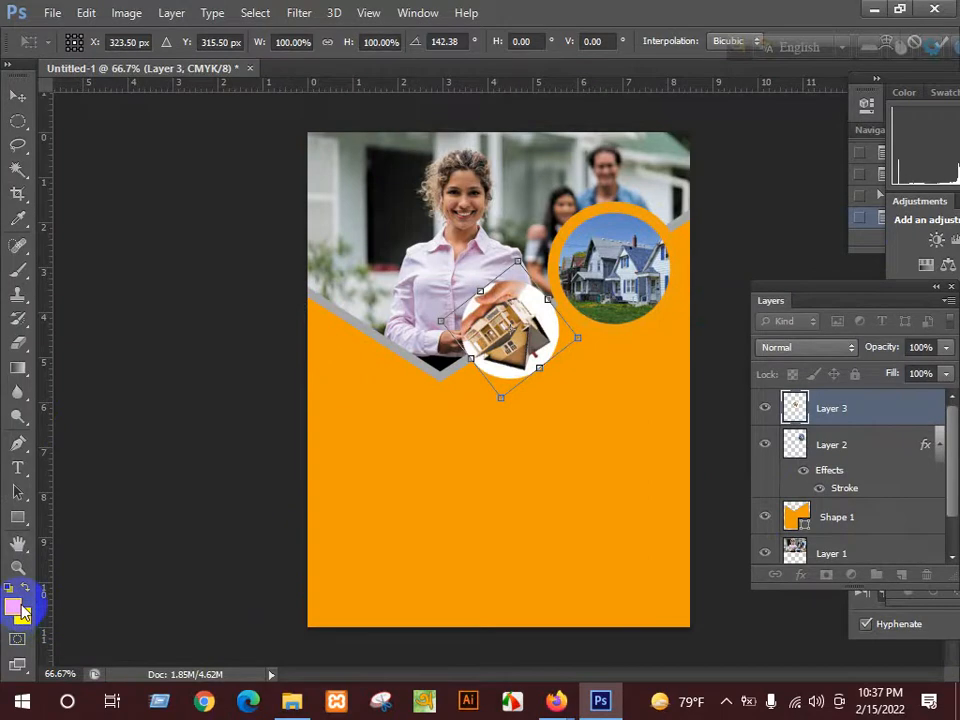
pyautogui.click(499, 585)
pyautogui.click(601, 701)
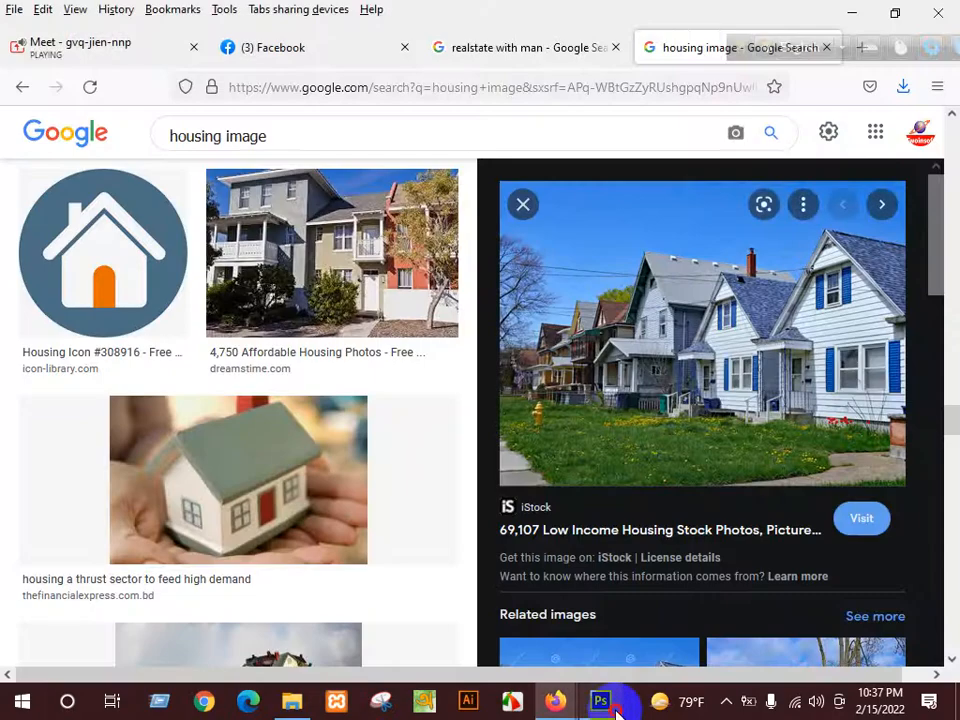
pyautogui.click(601, 701)
pyautogui.click(551, 465)
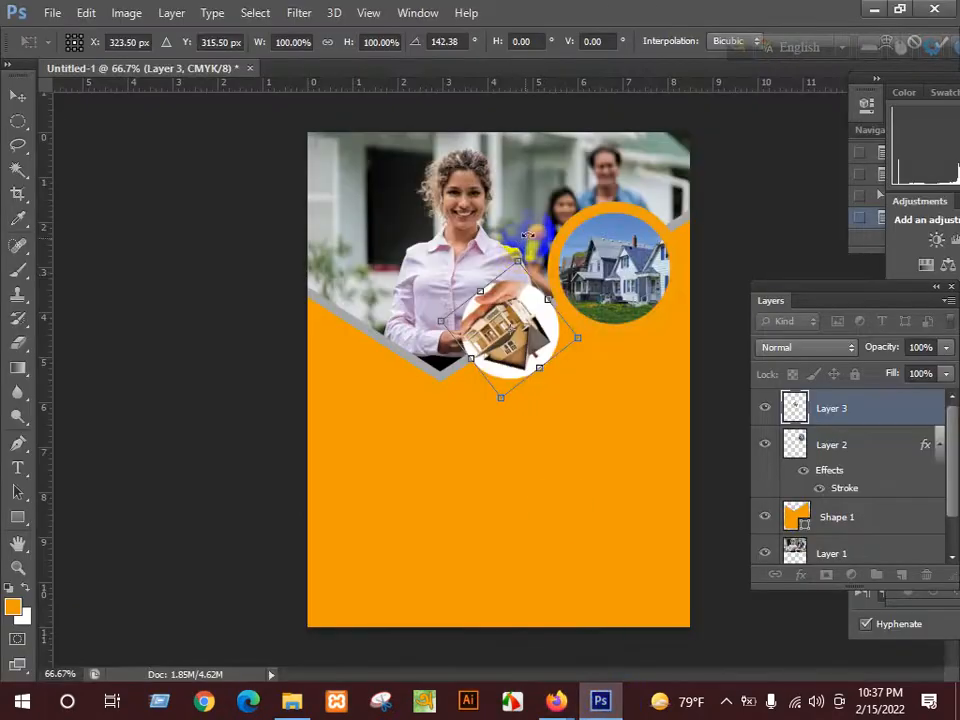
# - Rotate the hand-held house circle to about -8.27° so the house stands nearly upright, and nudge it slightly up and left
pyautogui.moveTo(497, 234); pyautogui.dragTo(480, 352)
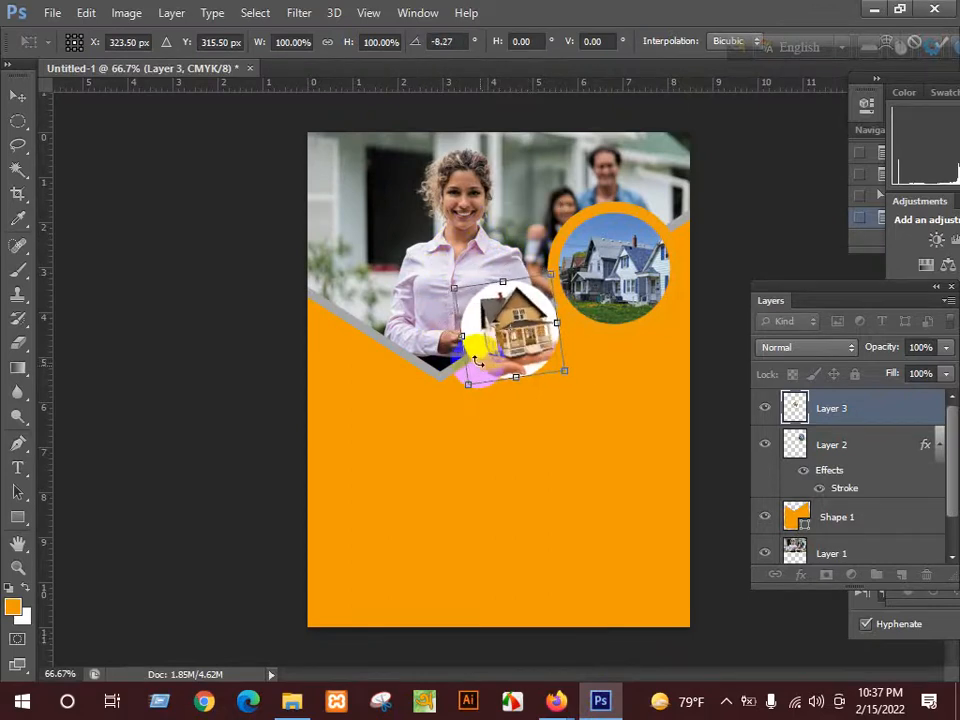
pyautogui.doubleClick(520, 312)
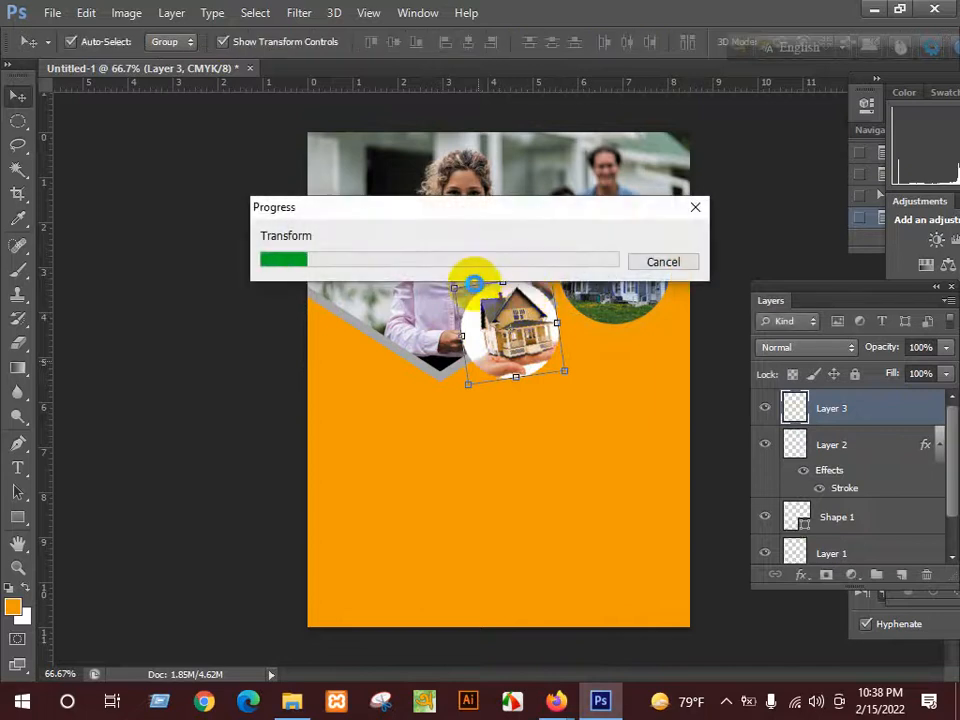
pyautogui.moveTo(505, 318); pyautogui.dragTo(500, 316)
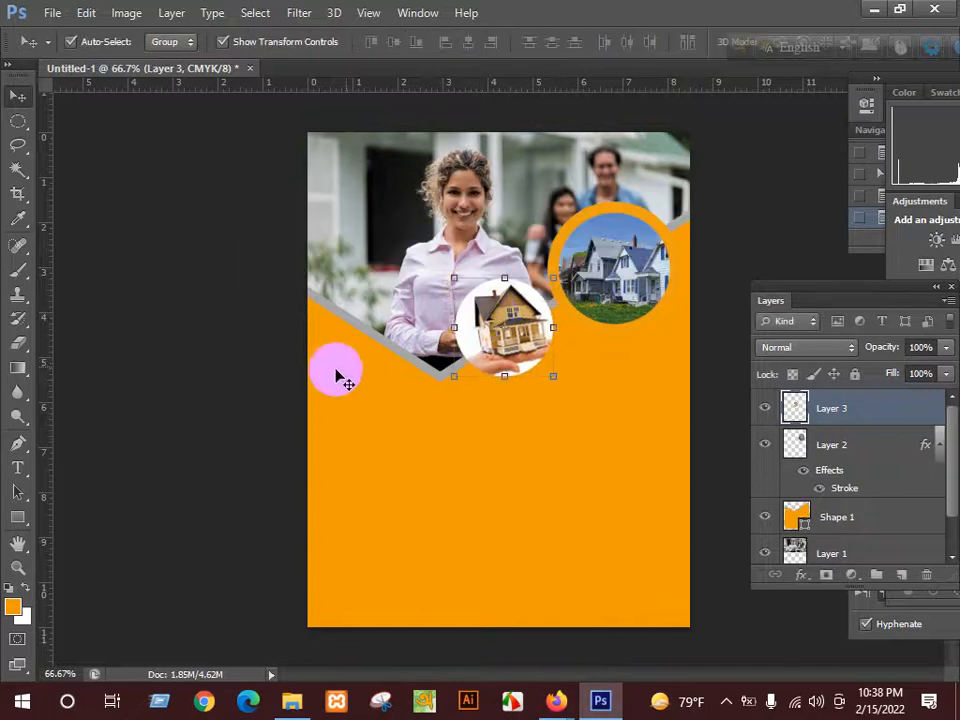
# - Copy the hex code ef9c00 of the orange foreground color
pyautogui.click(14, 607)
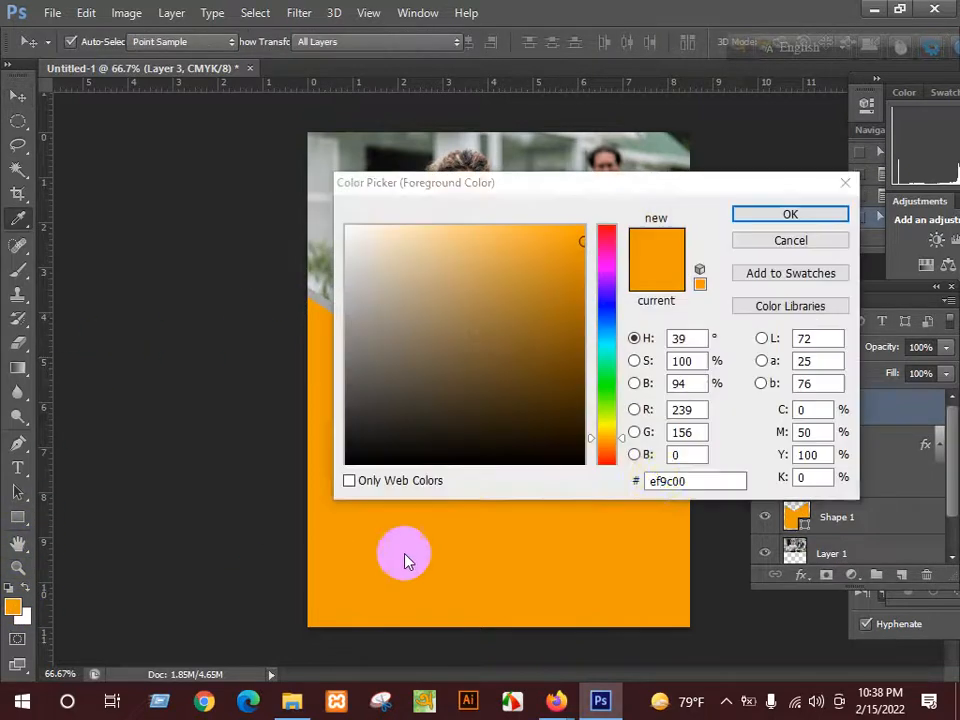
pyautogui.doubleClick(655, 481)
pyautogui.hotkey('ctrl', 'c')
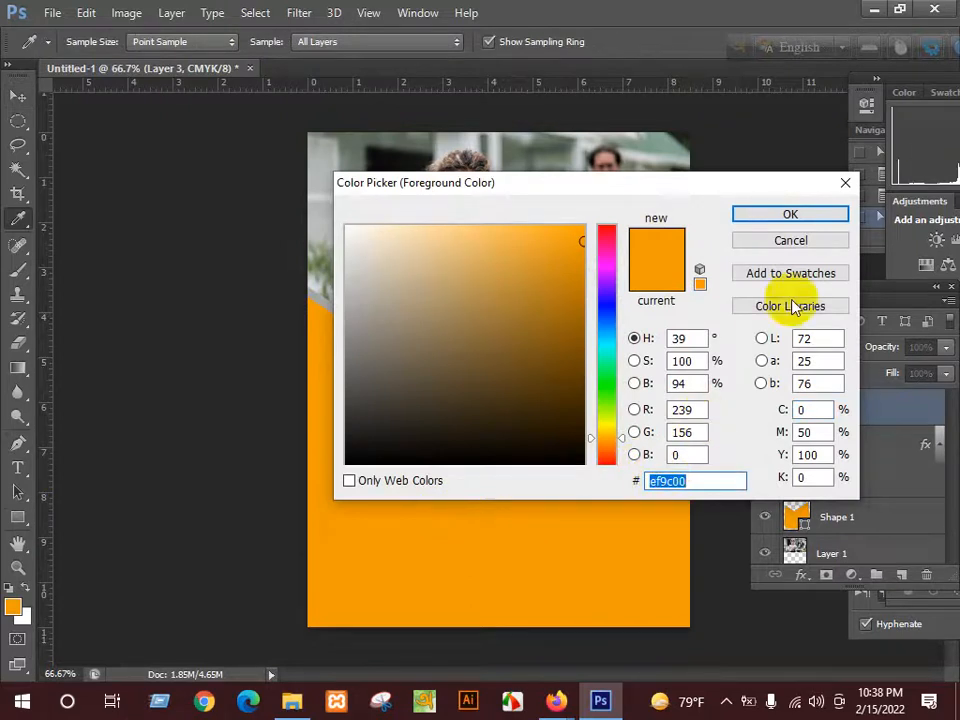
pyautogui.click(845, 185)
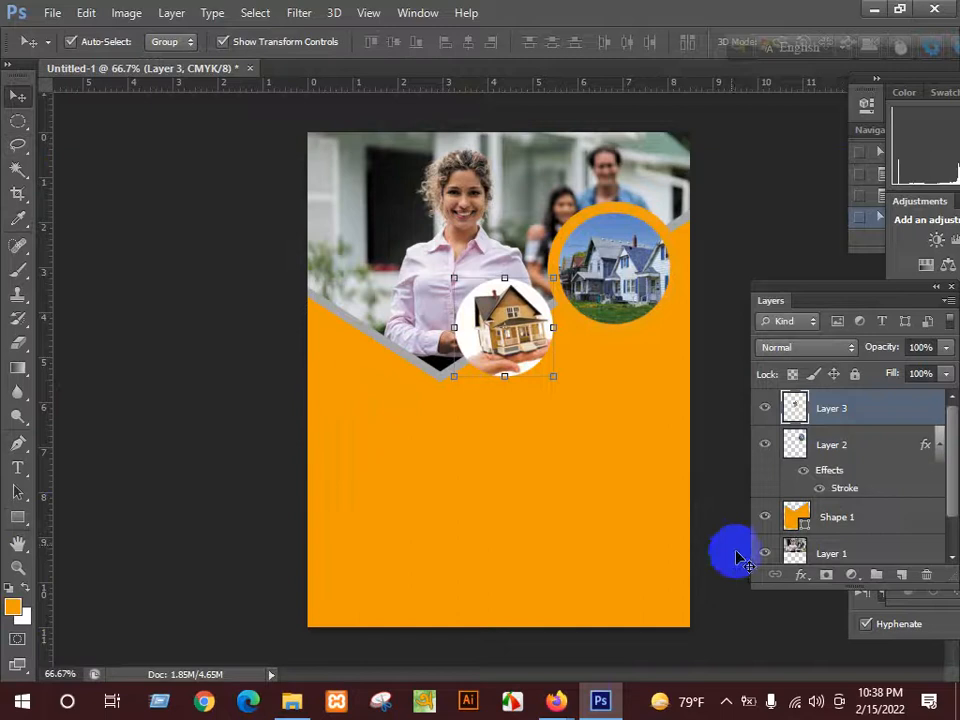
# - Try an 18 px outside stroke in the copied orange ef9c00 on the hand-held house circle
pyautogui.click(800, 575)
pyautogui.click(838, 405)
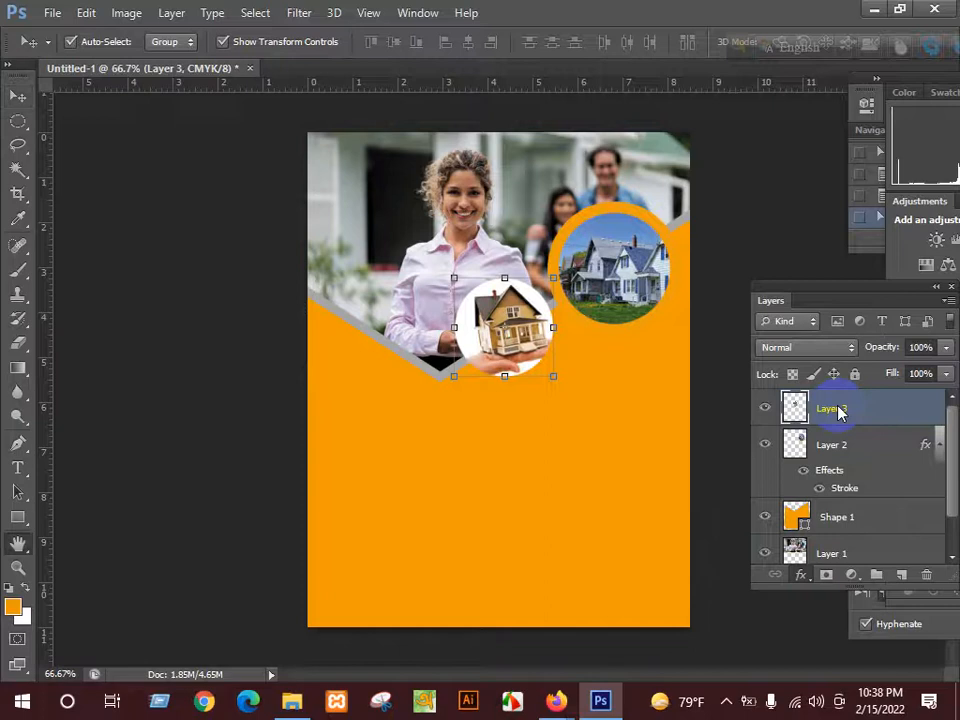
pyautogui.click(355, 563)
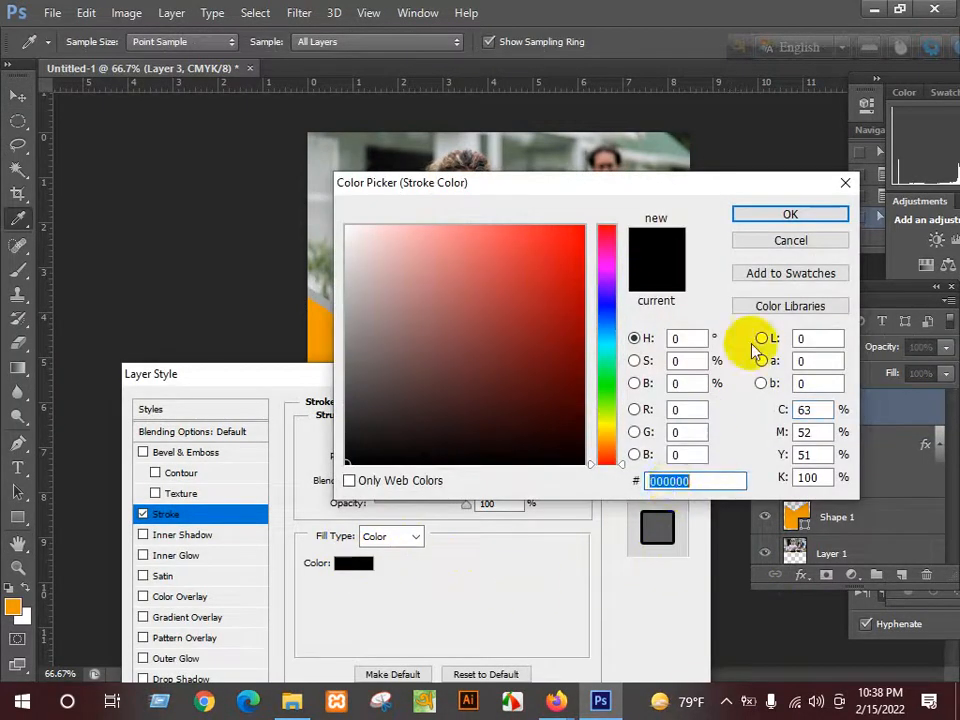
pyautogui.hotkey('ctrl', 'v')
pyautogui.click(795, 214)
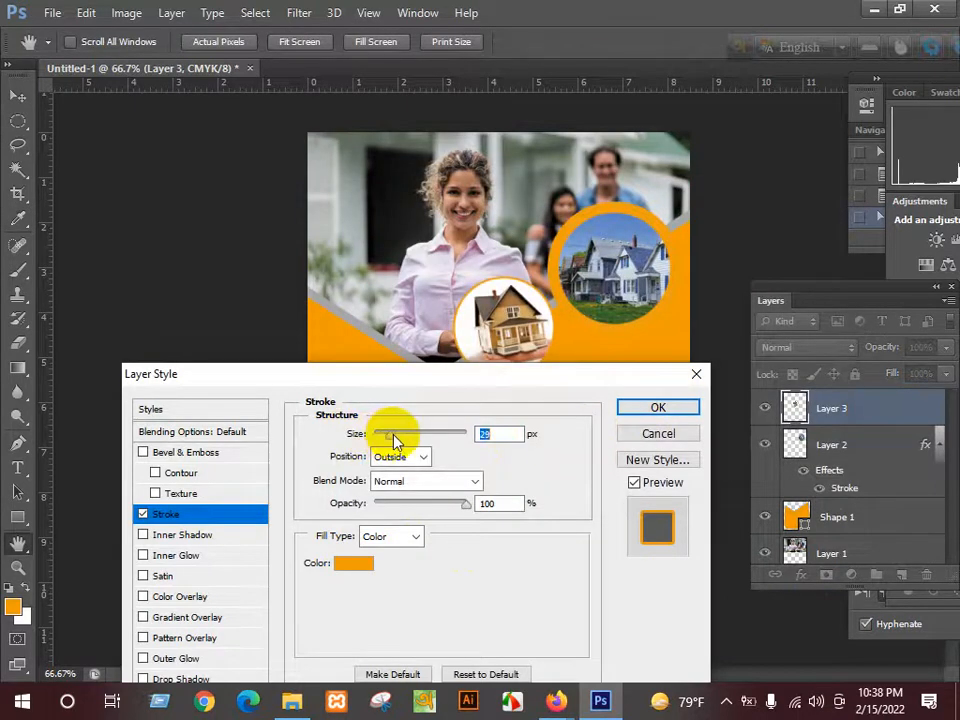
pyautogui.moveTo(397, 442); pyautogui.dragTo(387, 441)
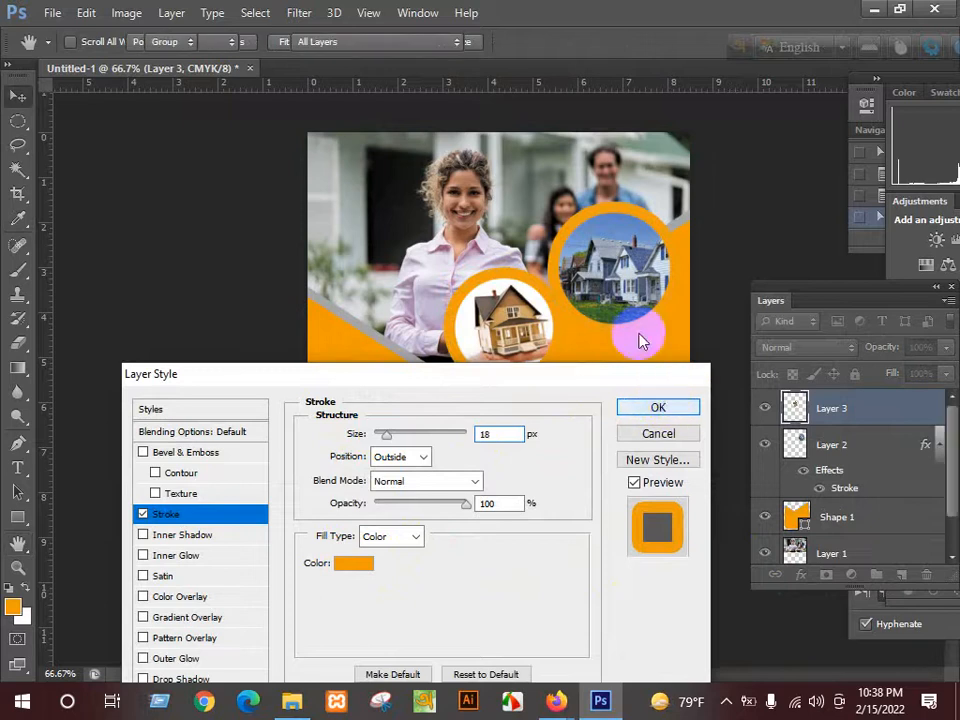
pyautogui.press('Return')
# - Undo the orange stroke on the hand-held house circle
pyautogui.moveTo(641, 342); pyautogui.dragTo(600, 270)
pyautogui.click(612, 433)
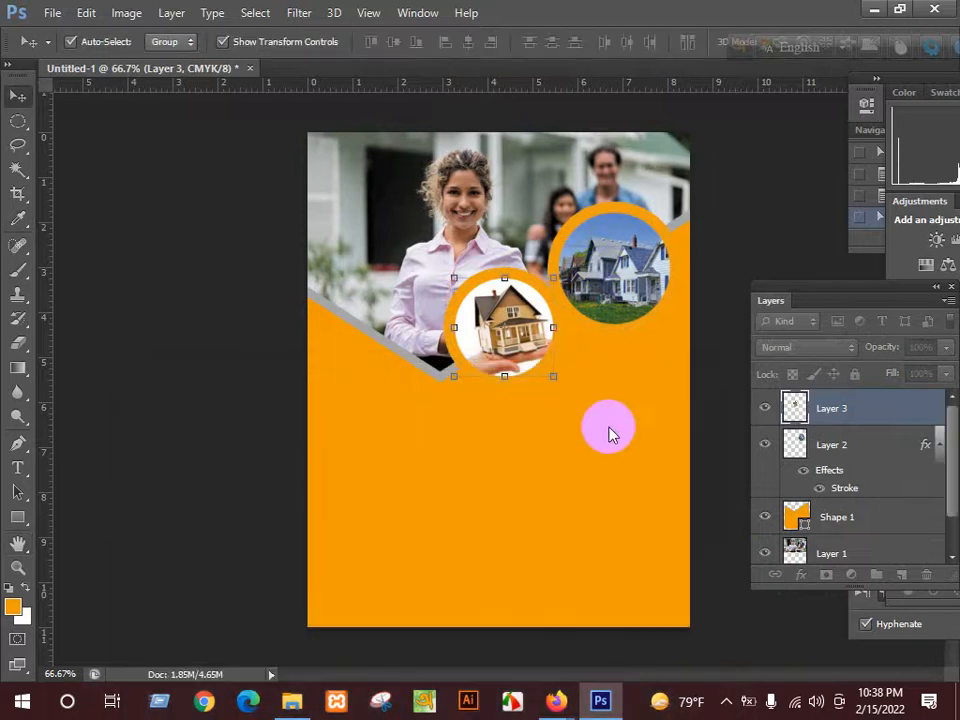
pyautogui.click(522, 312)
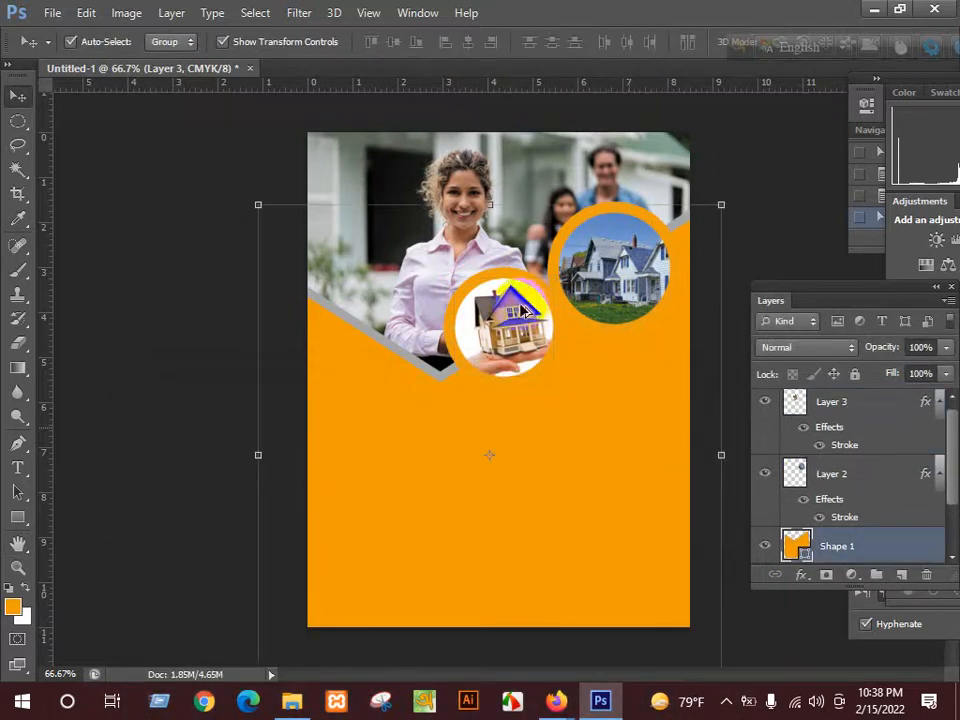
pyautogui.click(603, 476)
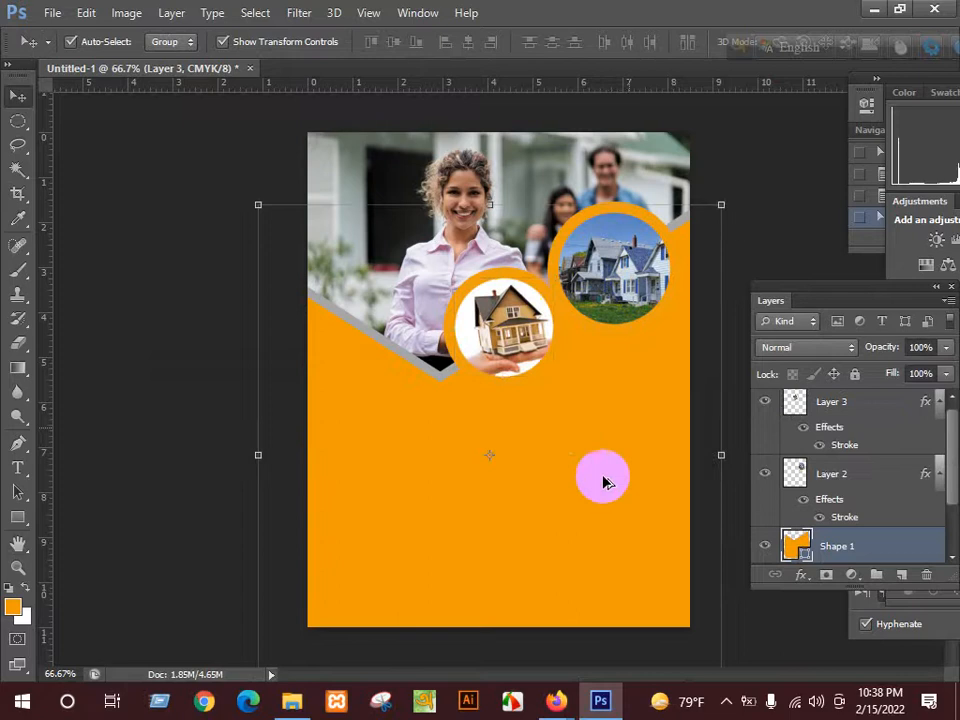
# - Move the hand-held house circle onto the grey edge near the flyer's left side and scale it to about 90.68% wide by 91.82% high
pyautogui.click(514, 312)
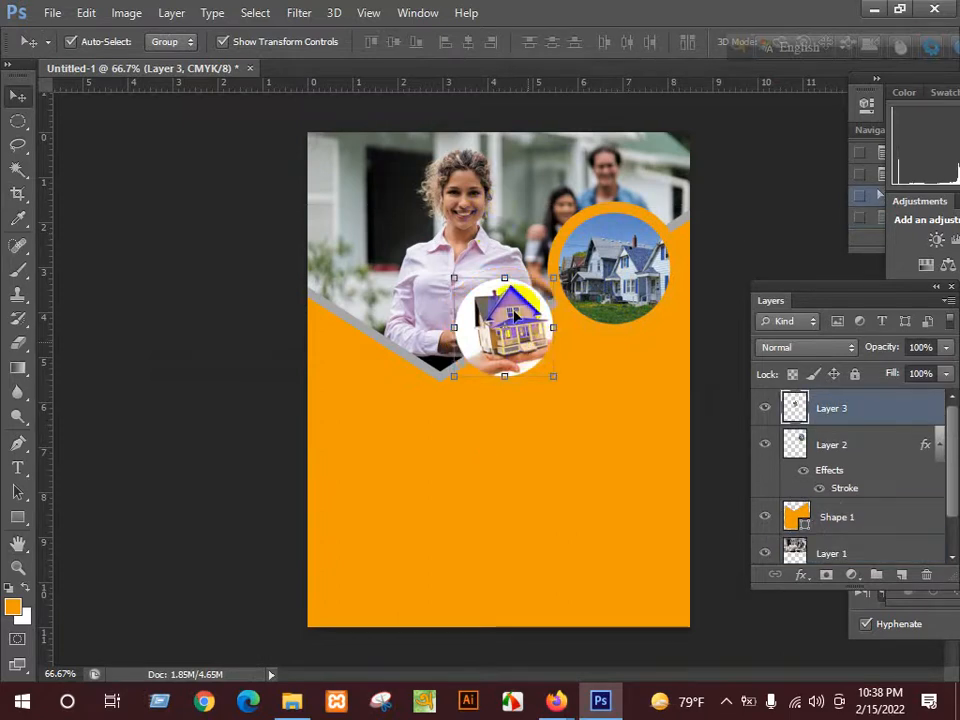
pyautogui.moveTo(527, 336); pyautogui.dragTo(384, 308)
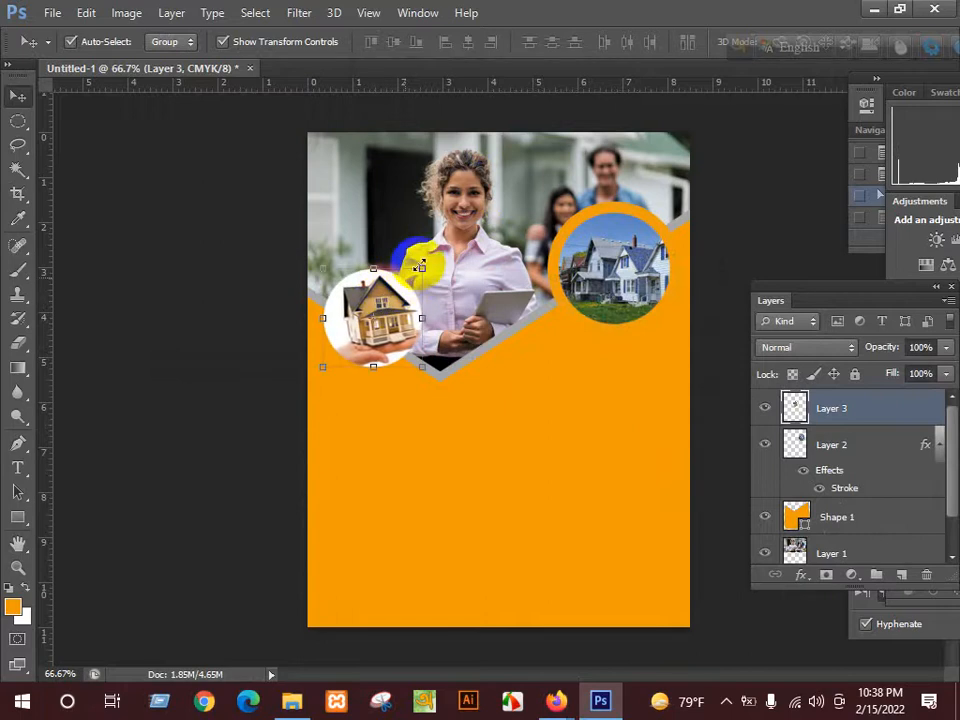
pyautogui.moveTo(421, 266); pyautogui.dragTo(412, 278)
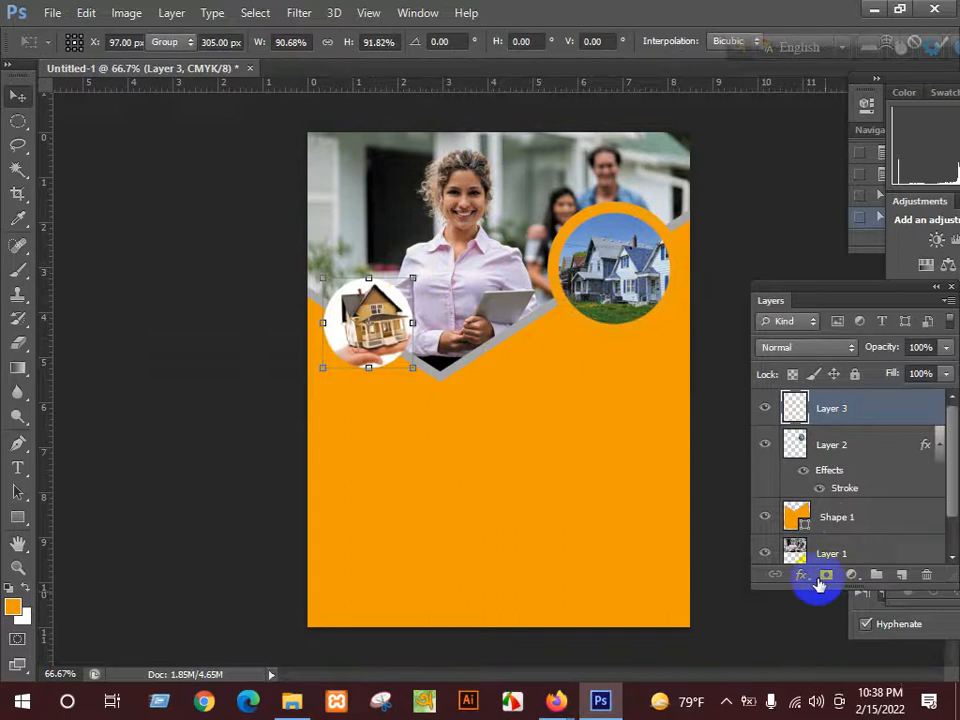
# - Add an outside stroke in grey 959191 to the hand-held house circle
pyautogui.click(801, 575)
pyautogui.click(825, 392)
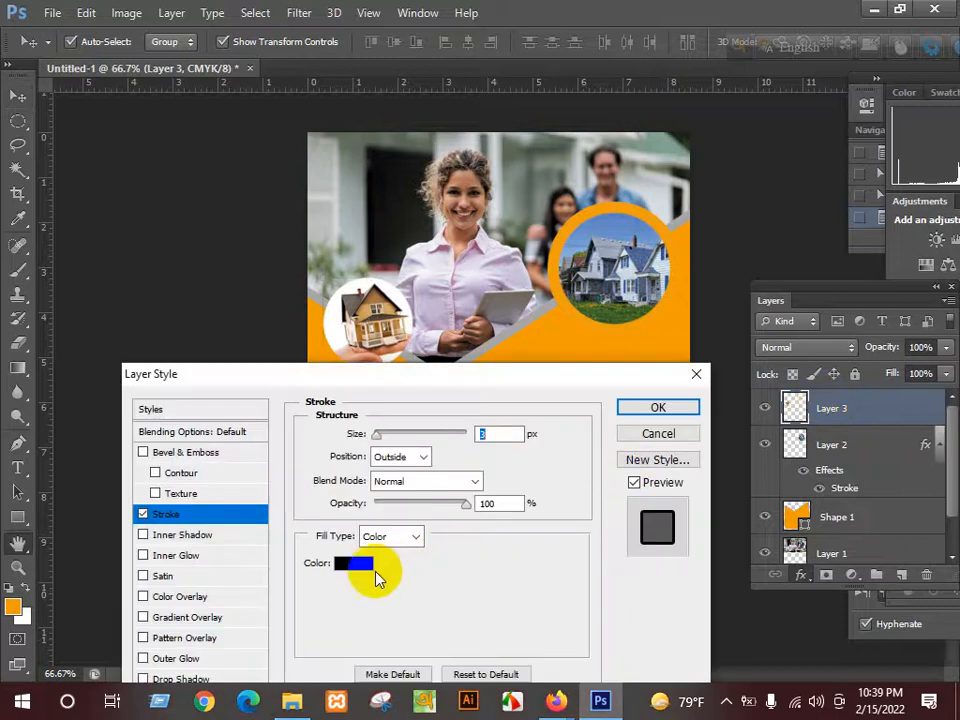
pyautogui.click(352, 566)
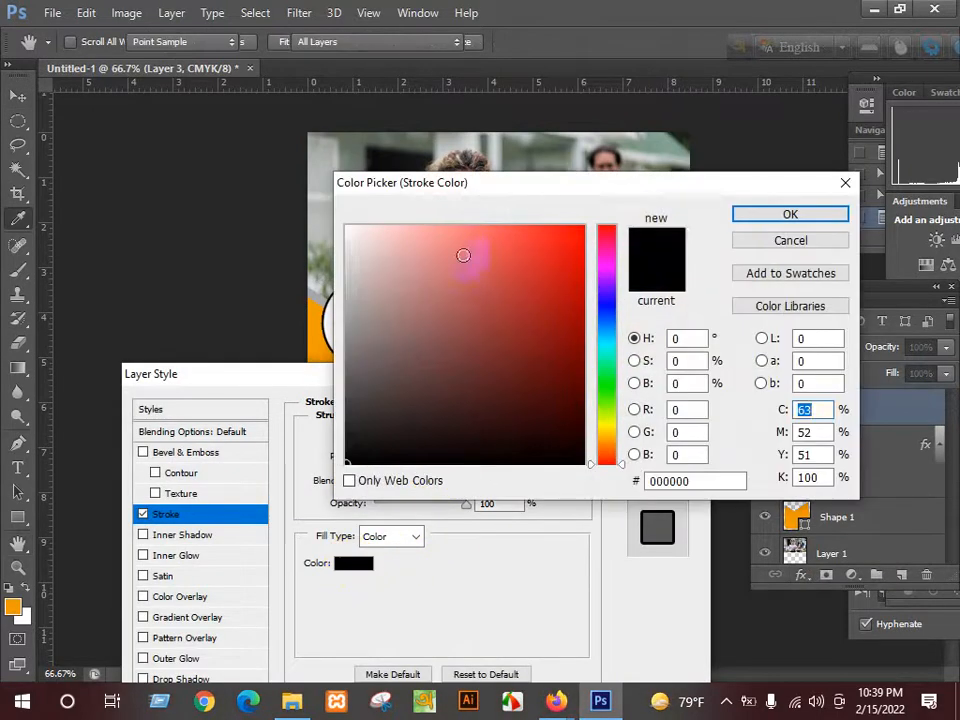
pyautogui.click(363, 312)
pyautogui.click(351, 324)
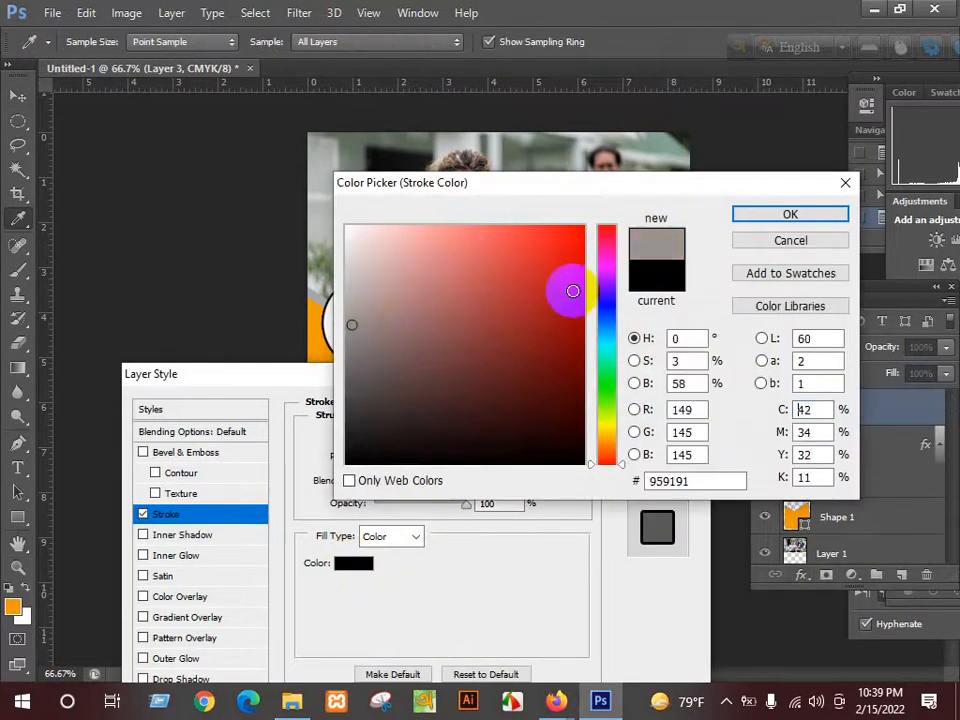
pyautogui.click(771, 215)
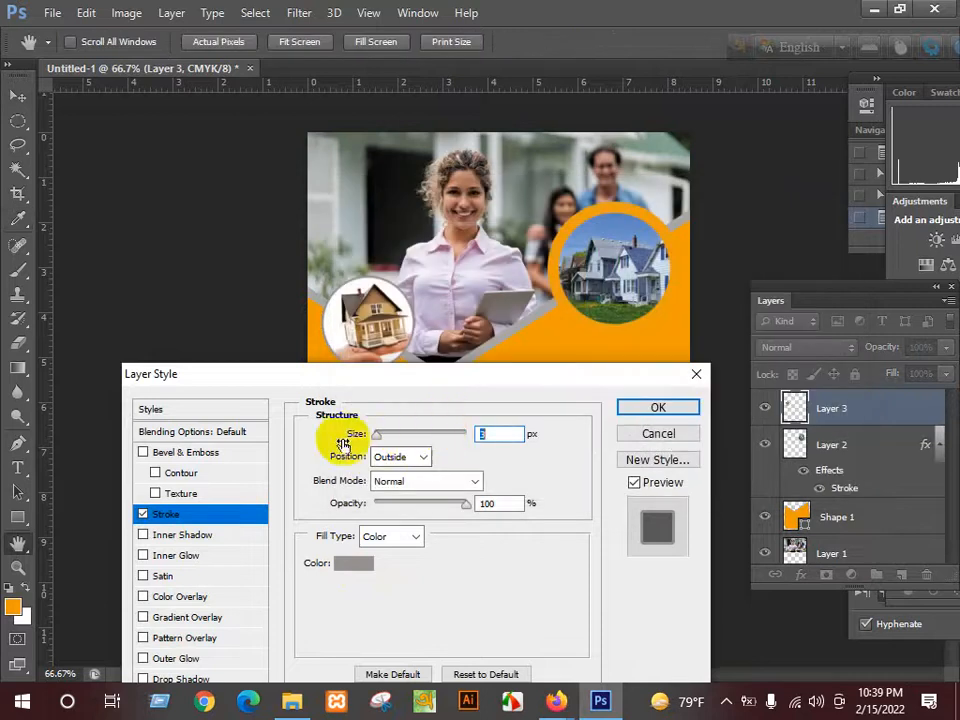
# - Set the house circle's grey stroke size to 9 px and shift the circle slightly lower on the grey edge
pyautogui.moveTo(377, 434); pyautogui.dragTo(381, 435)
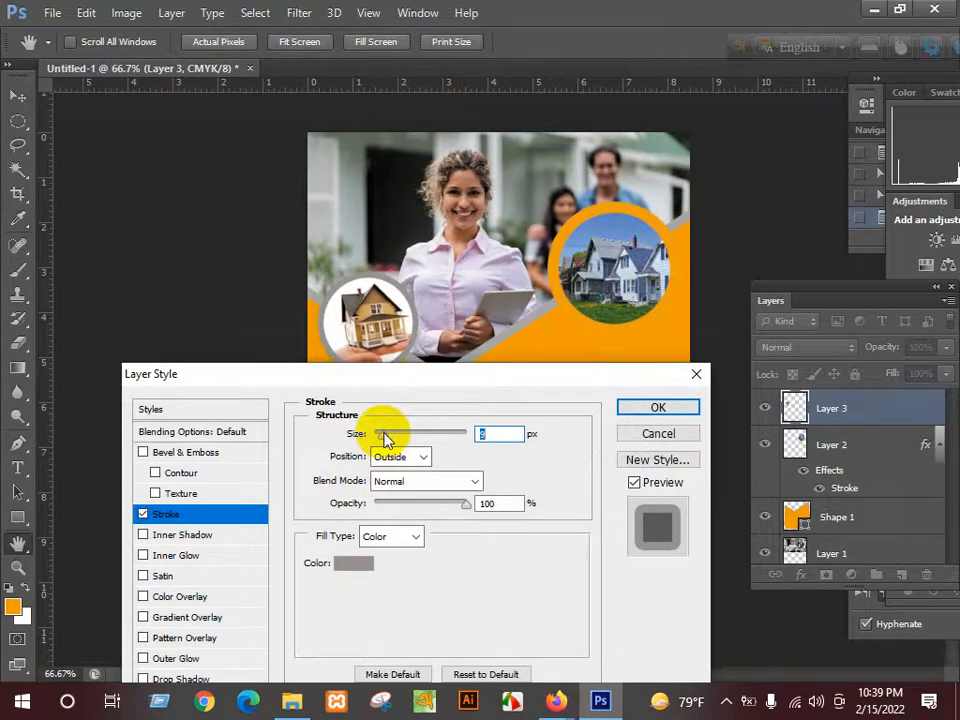
pyautogui.click(367, 563)
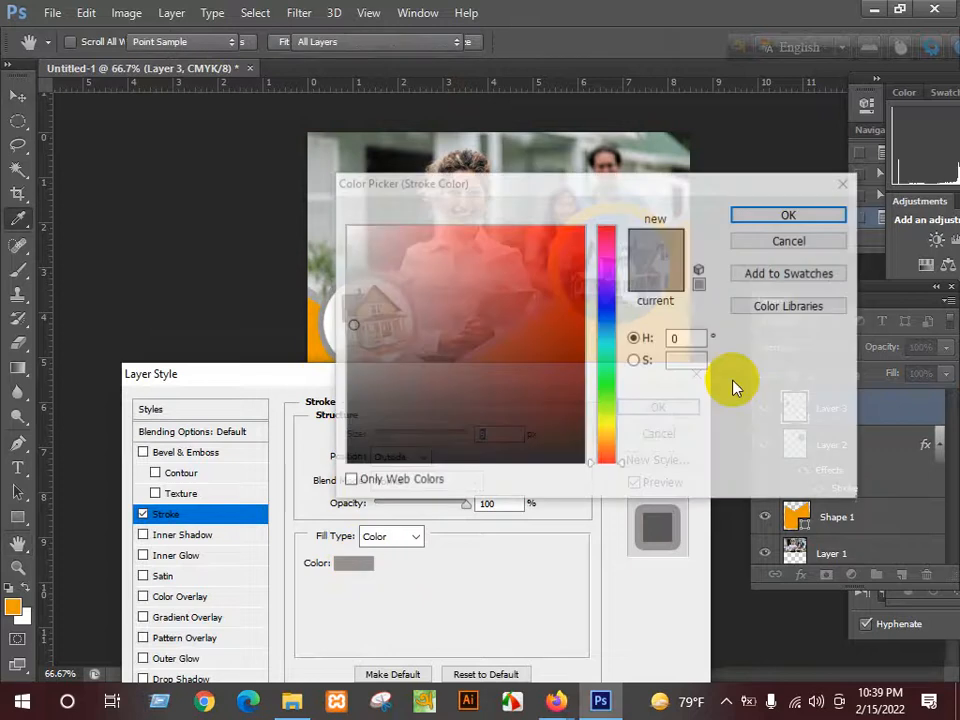
pyautogui.press('Return')
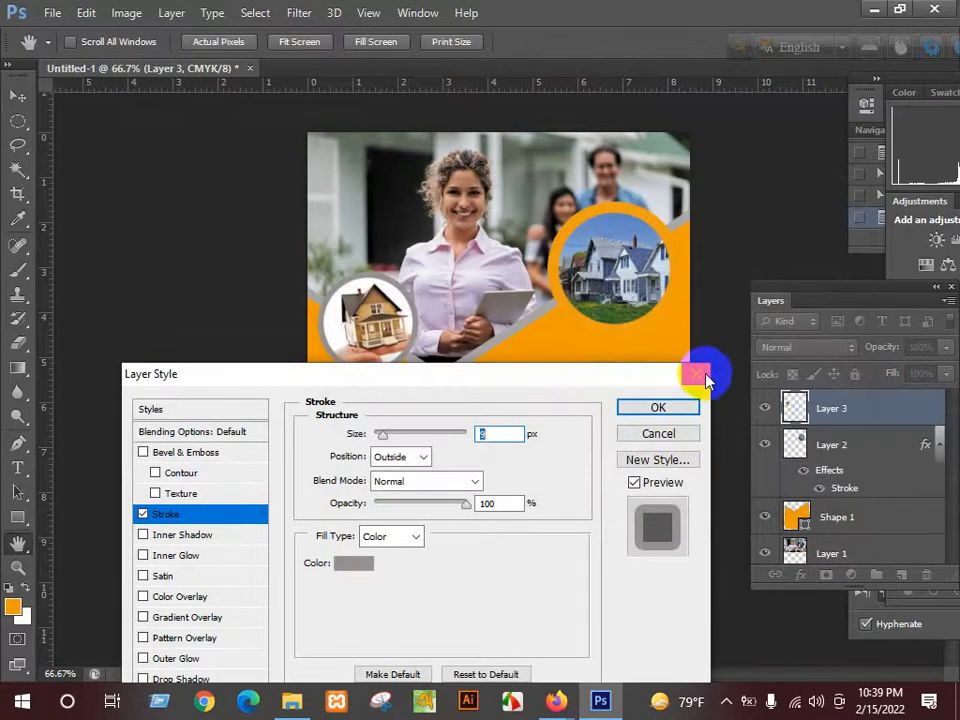
pyautogui.click(677, 414)
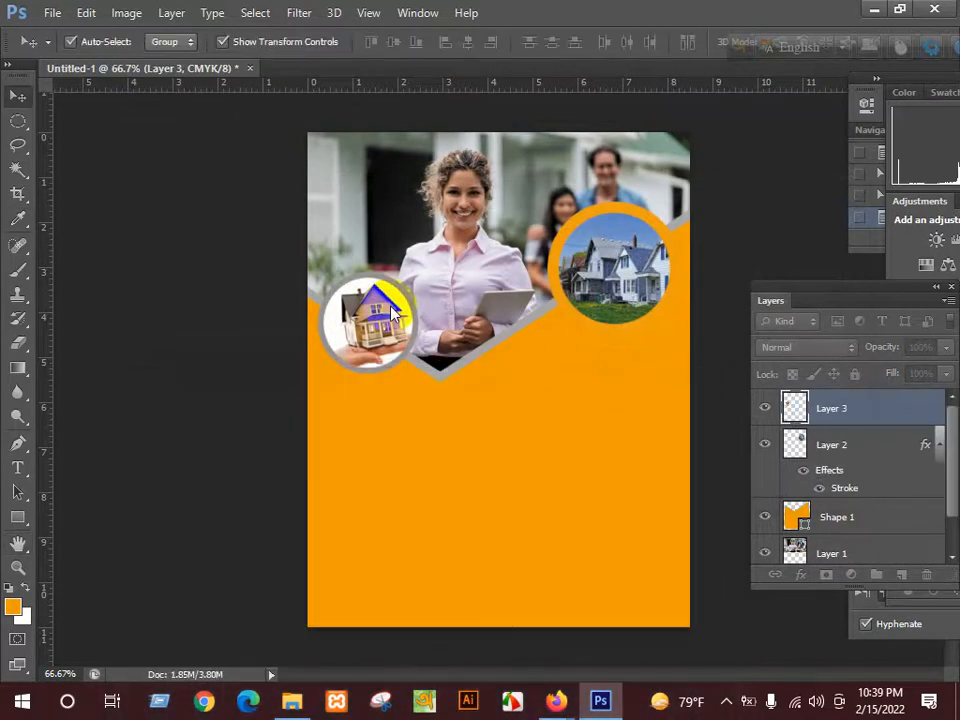
pyautogui.moveTo(378, 328)
pyautogui.mouseDown()
pyautogui.moveTo(377, 317)
pyautogui.moveTo(362, 321)
pyautogui.moveTo(366, 310)
pyautogui.moveTo(362, 318)
pyautogui.mouseUp()
pyautogui.click(495, 433)
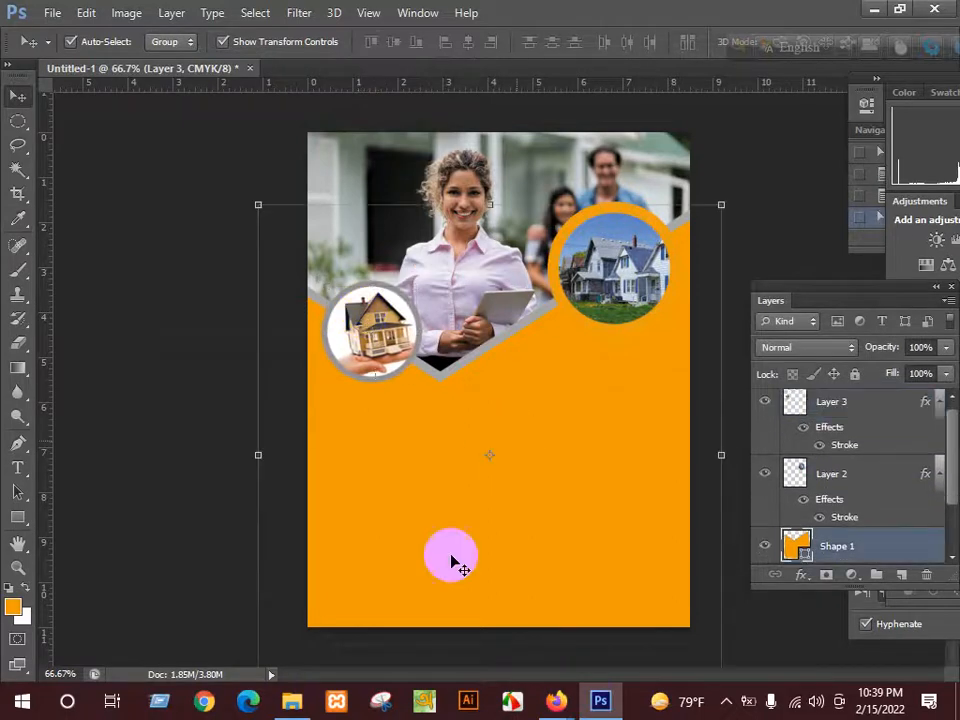
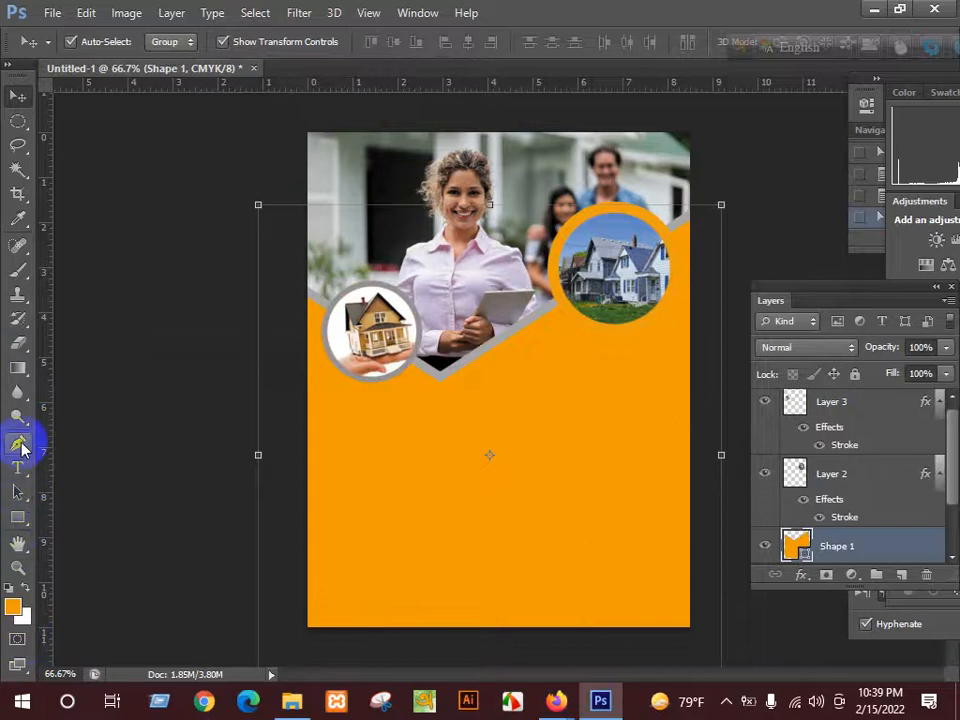
# - Draw an S-shaped wave edge with the Pen tool across the full width of the flyer's lower part
pyautogui.click(17, 444)
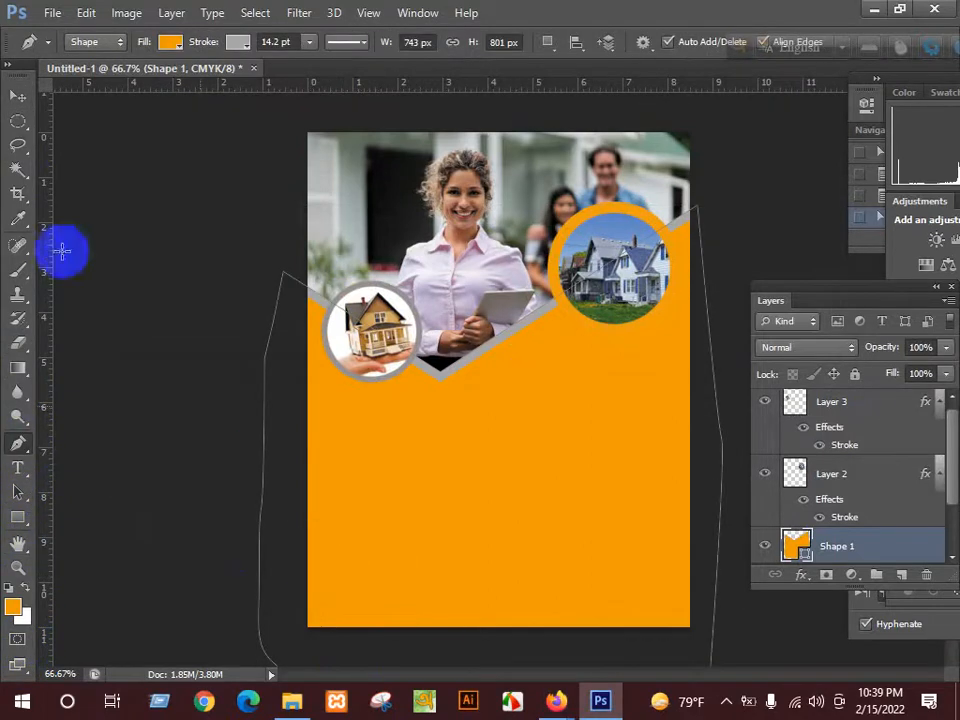
pyautogui.click(17, 96)
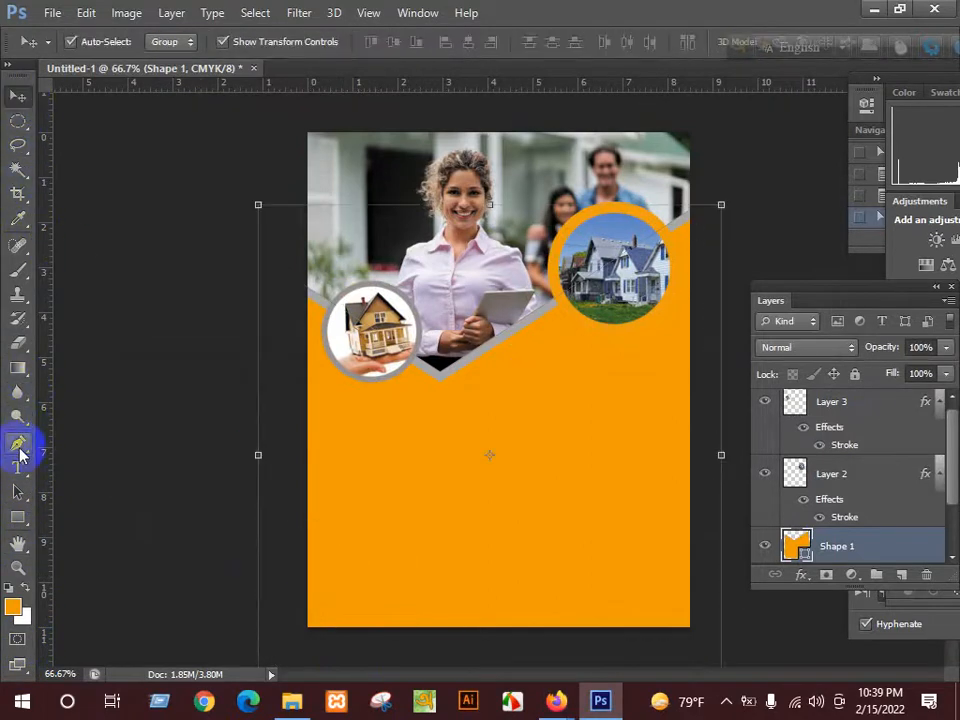
pyautogui.click(17, 444)
pyautogui.click(288, 553)
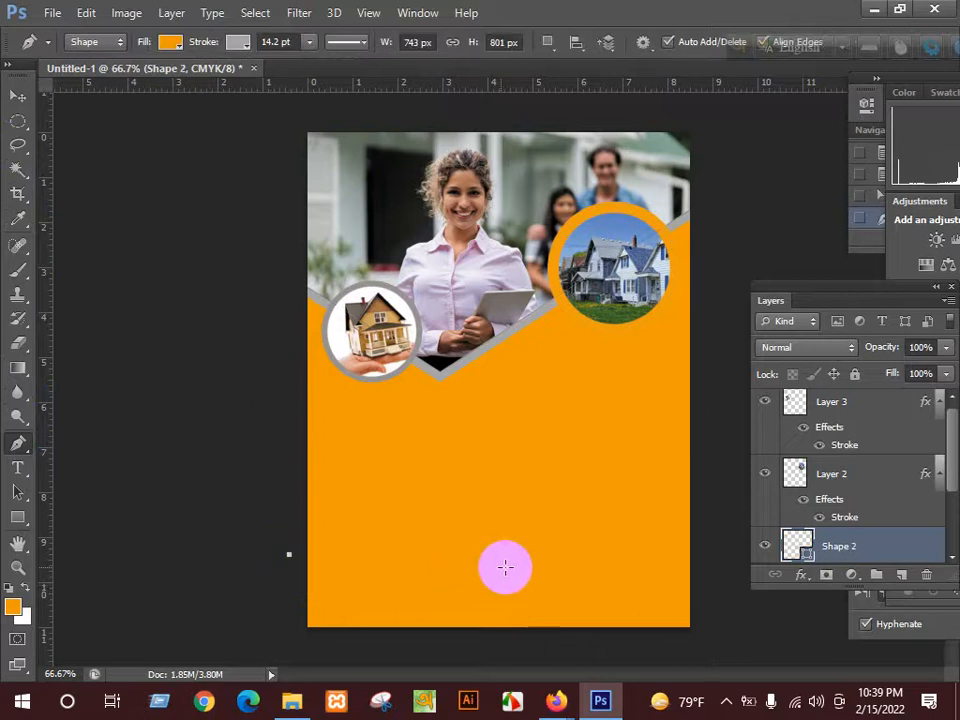
pyautogui.moveTo(509, 567)
pyautogui.mouseDown()
pyautogui.moveTo(585, 638)
pyautogui.moveTo(622, 648)
pyautogui.mouseUp()
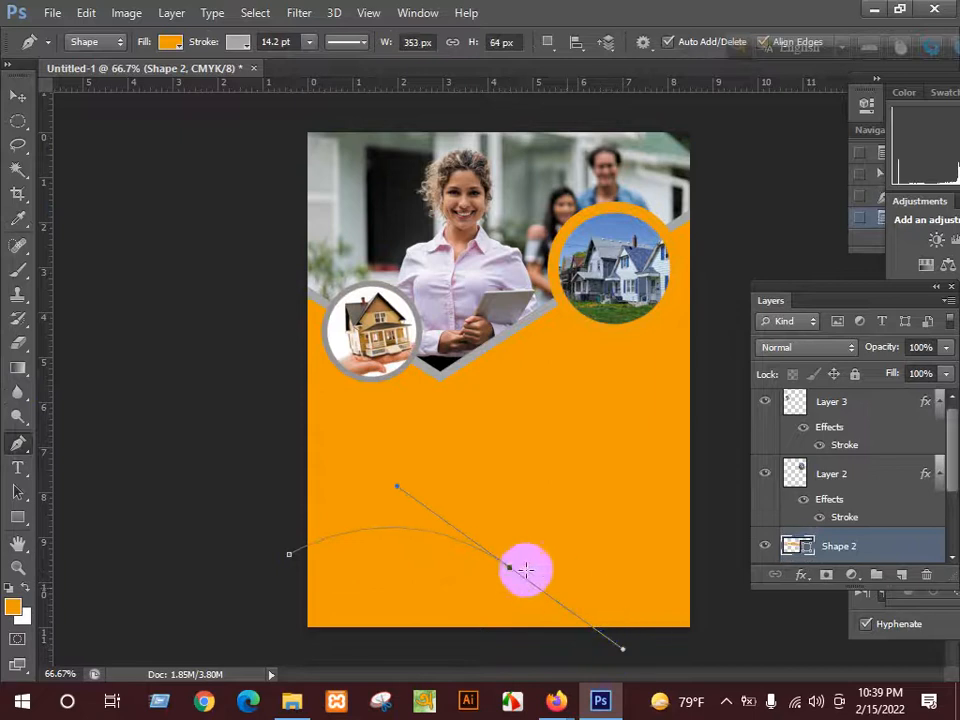
pyautogui.click(508, 567)
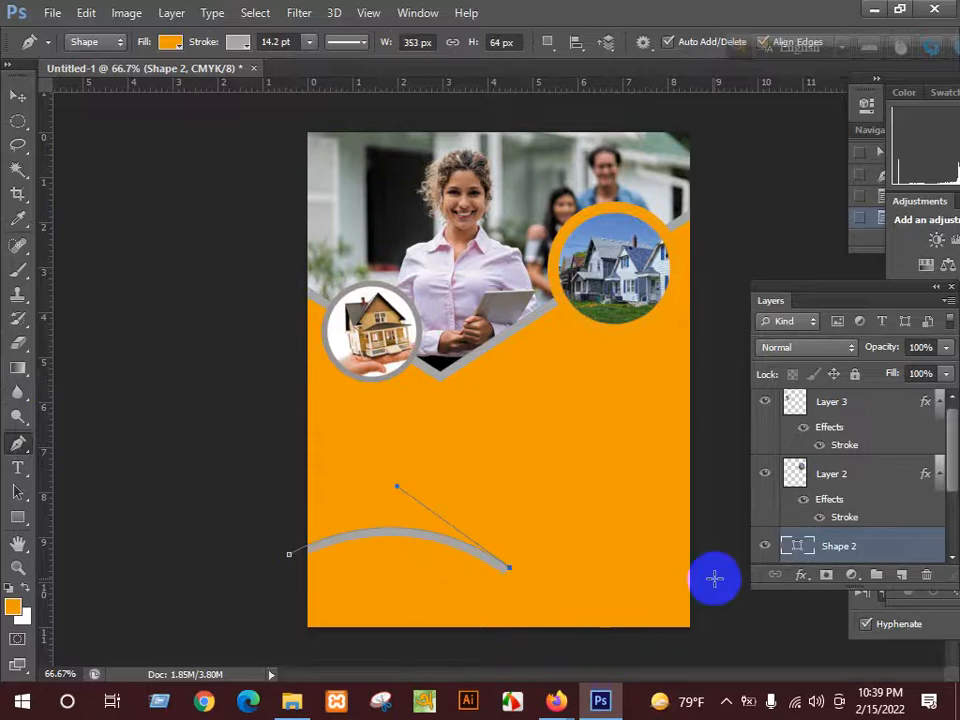
pyautogui.moveTo(714, 577)
pyautogui.mouseDown()
pyautogui.moveTo(722, 536)
pyautogui.moveTo(771, 513)
pyautogui.mouseUp()
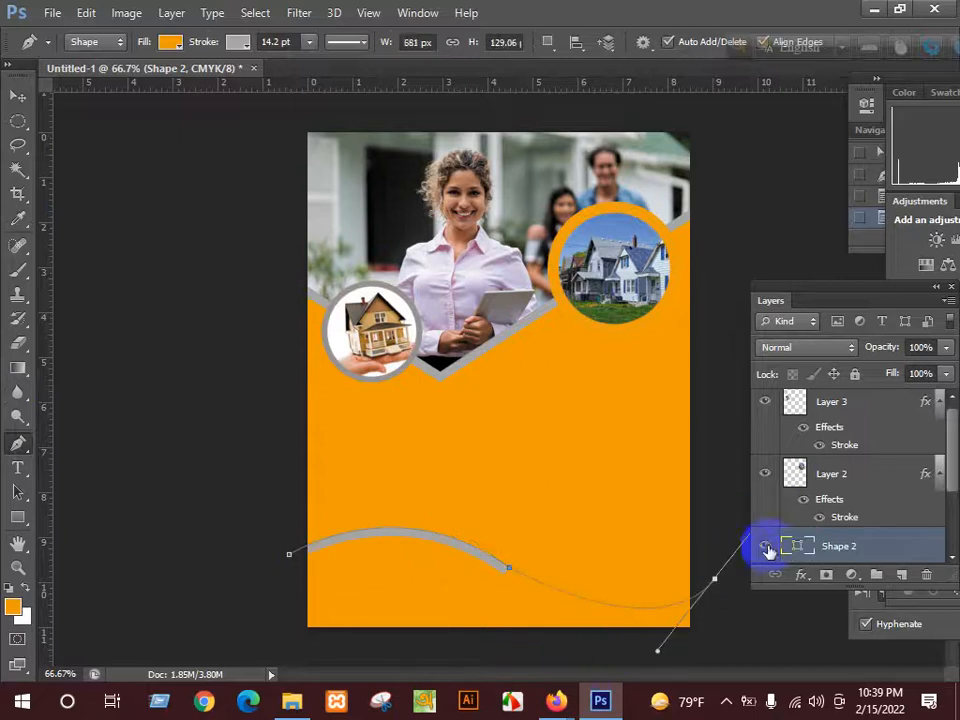
pyautogui.click(714, 578)
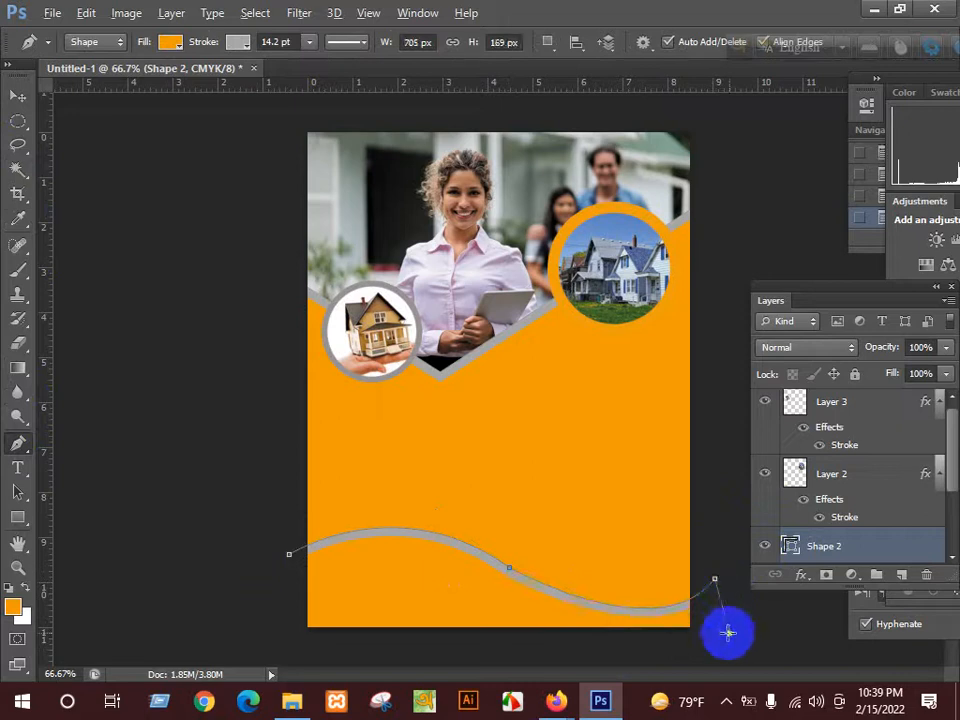
# - Close the wave outline around and below the flyer's bottom edge as a shape about 771 px wide and 209 px high
pyautogui.click(729, 632)
pyautogui.moveTo(656, 654); pyautogui.dragTo(602, 654)
pyautogui.moveTo(406, 657); pyautogui.dragTo(381, 655)
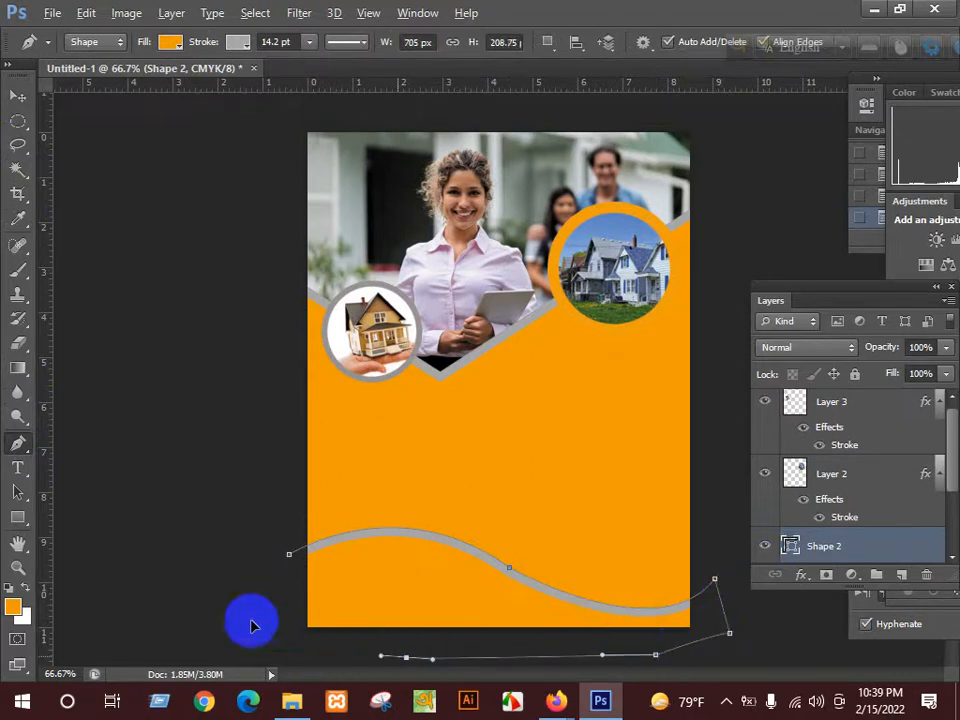
pyautogui.moveTo(251, 622); pyautogui.dragTo(252, 582)
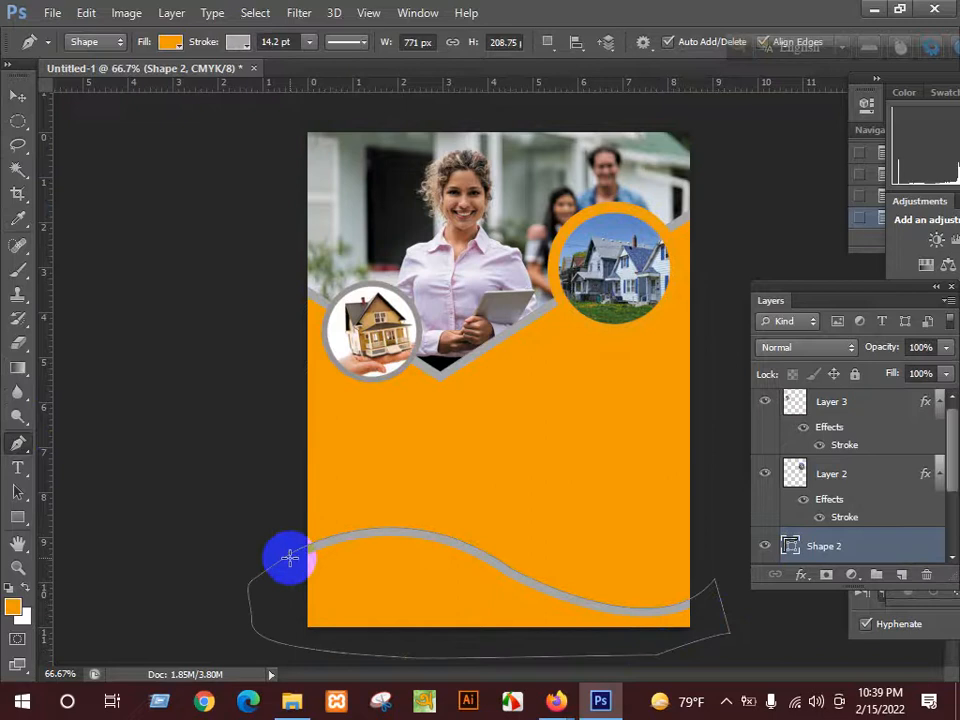
pyautogui.click(289, 557)
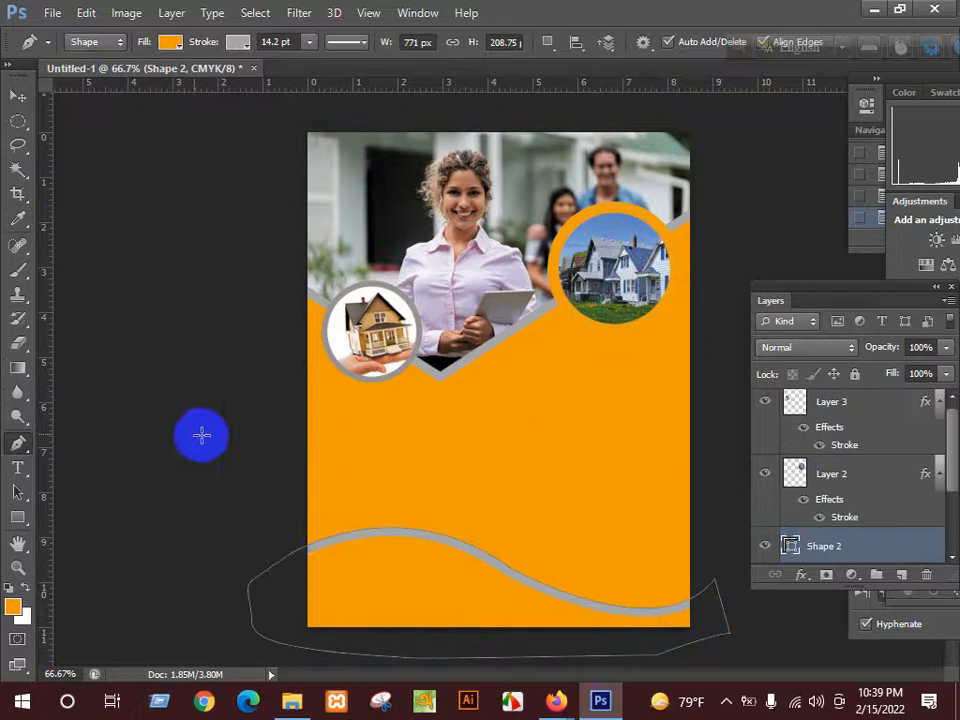
# - Fill the wave shape with dark blue and remove its stroke
pyautogui.click(169, 44)
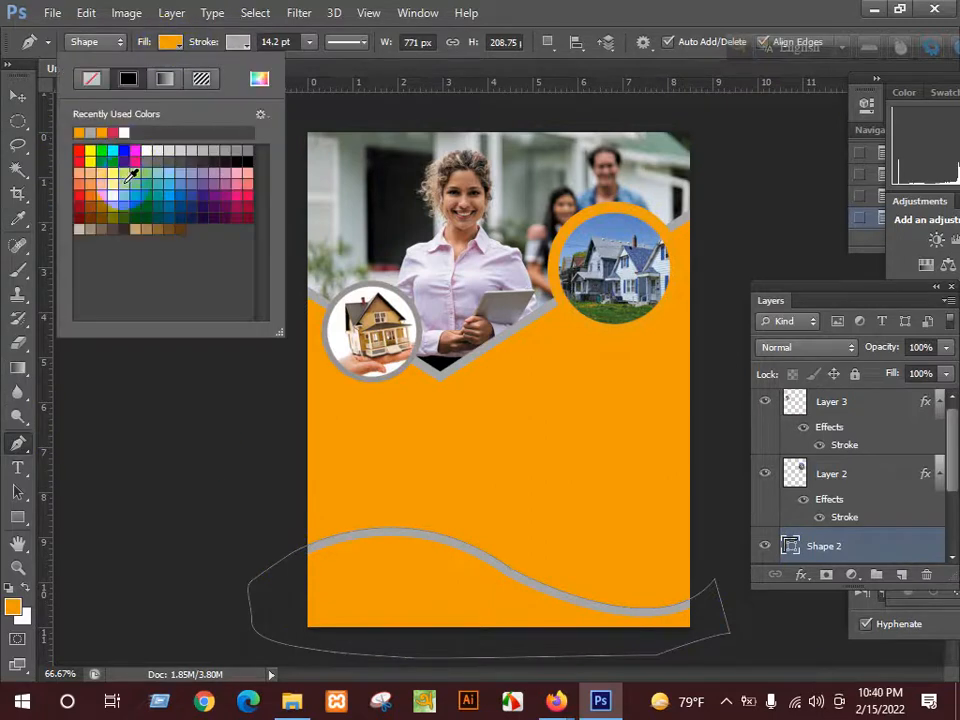
pyautogui.click(201, 187)
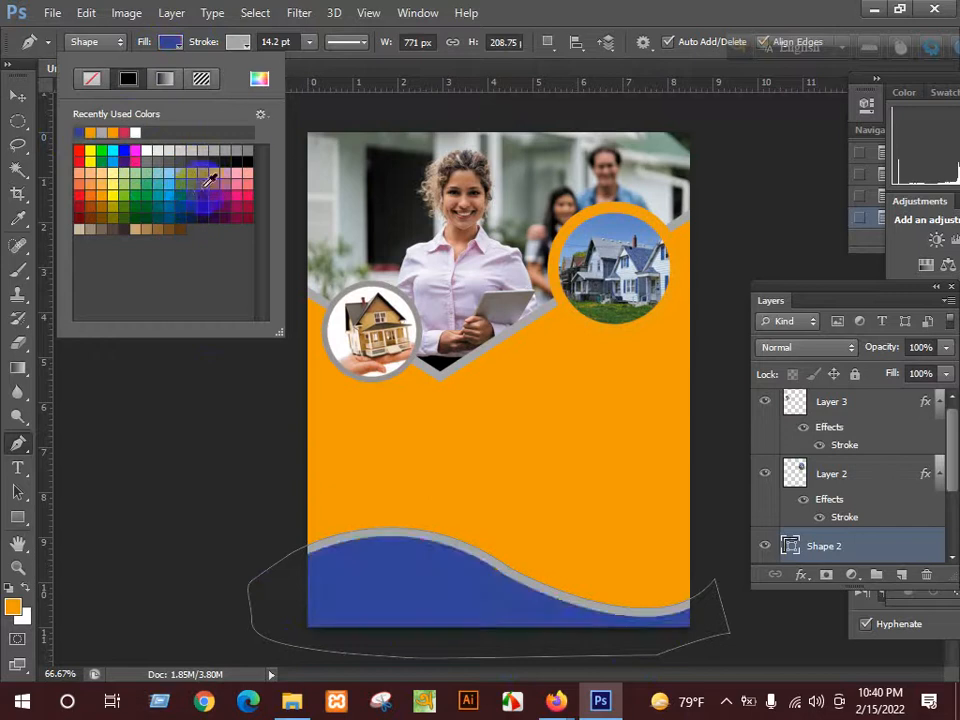
pyautogui.click(172, 46)
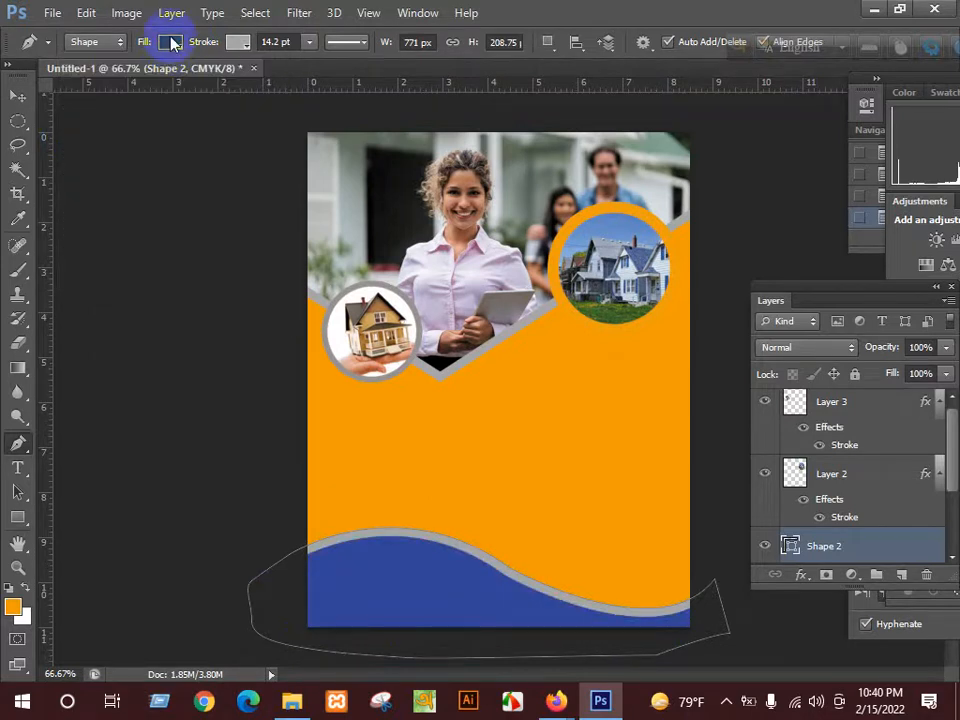
pyautogui.click(172, 44)
pyautogui.click(221, 46)
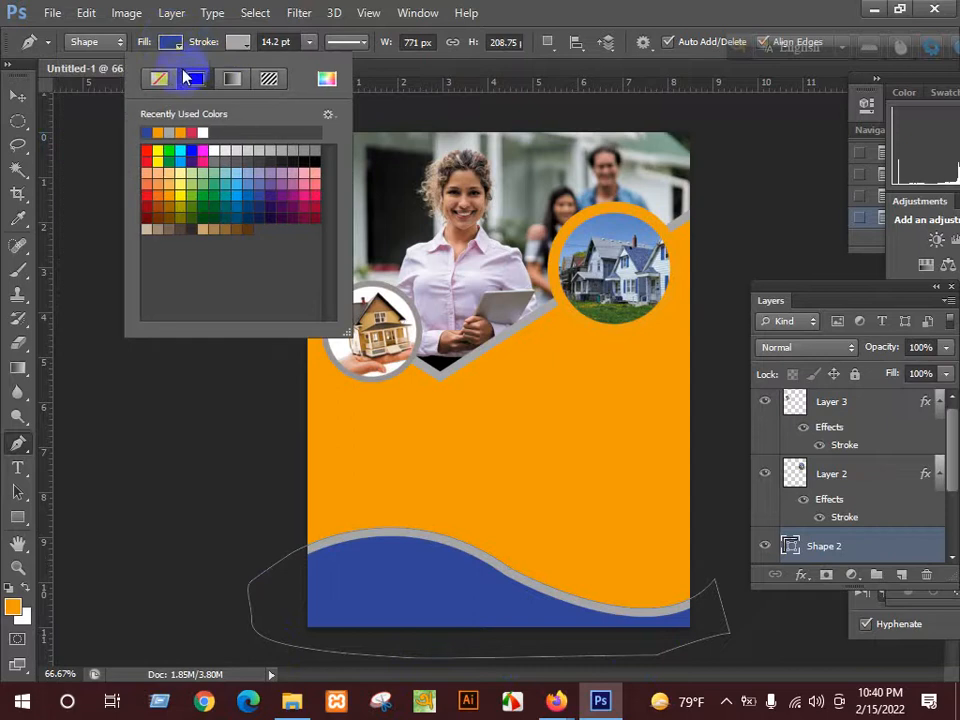
pyautogui.click(161, 79)
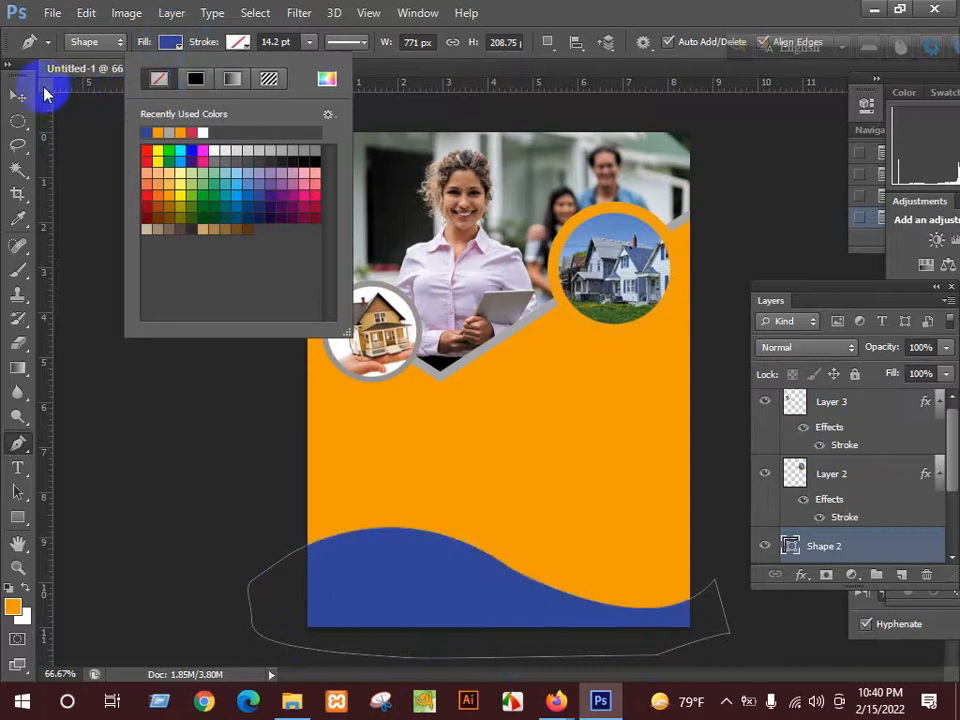
pyautogui.click(44, 93)
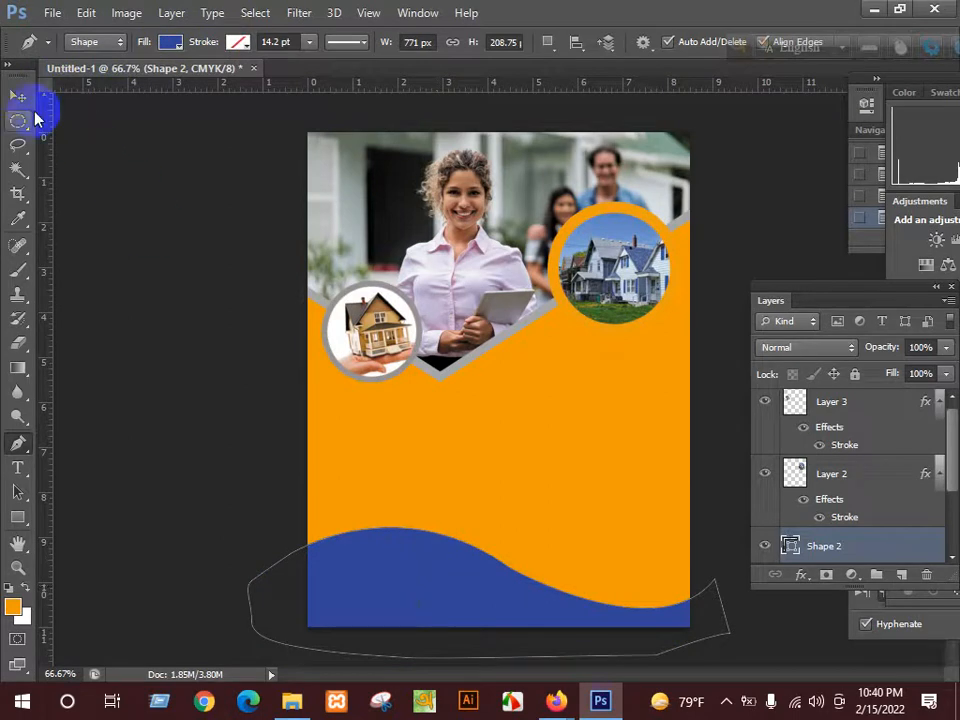
# - Scale the blue wave to about 86.64% wide by 100.12% high and position it along the flyer's bottom edge
pyautogui.click(20, 120)
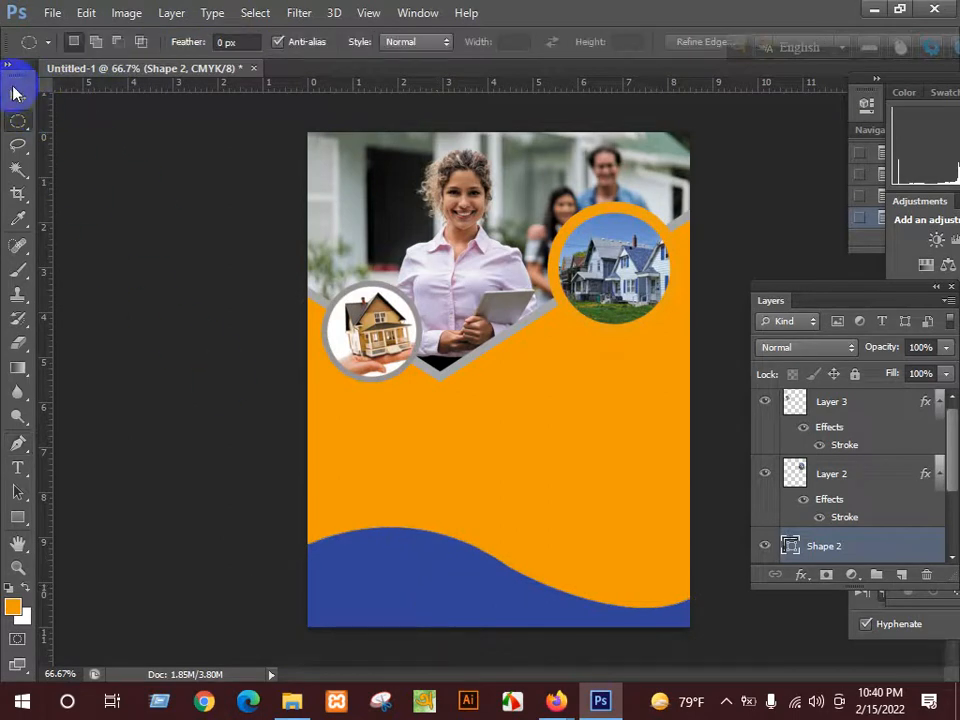
pyautogui.click(15, 93)
pyautogui.moveTo(431, 568); pyautogui.dragTo(461, 561)
pyautogui.hotkey('ctrl', 't')
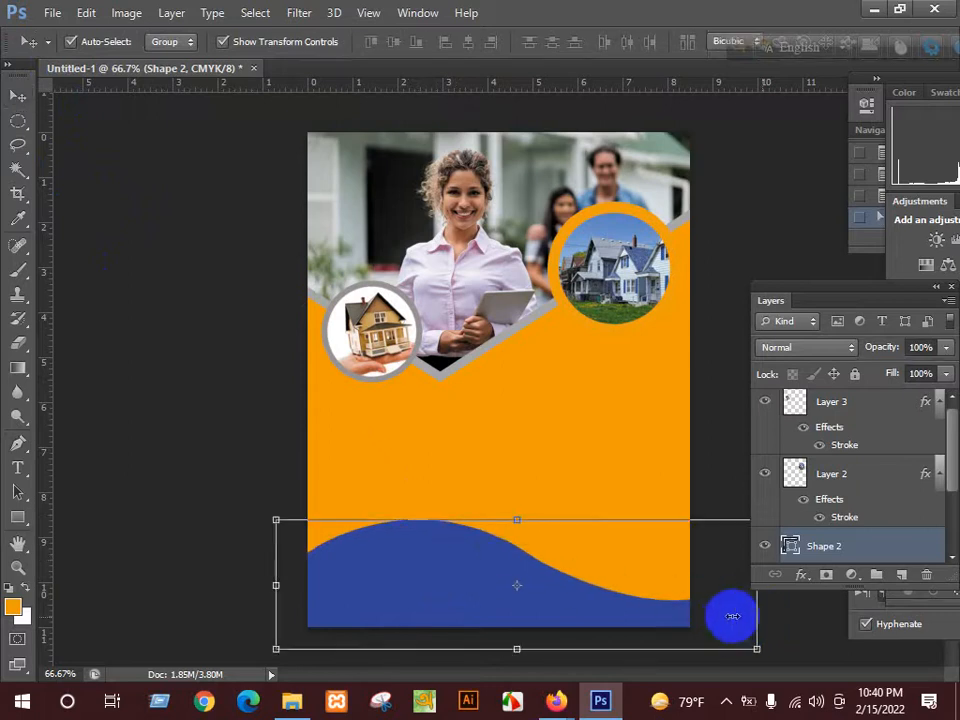
pyautogui.moveTo(733, 616); pyautogui.dragTo(709, 615)
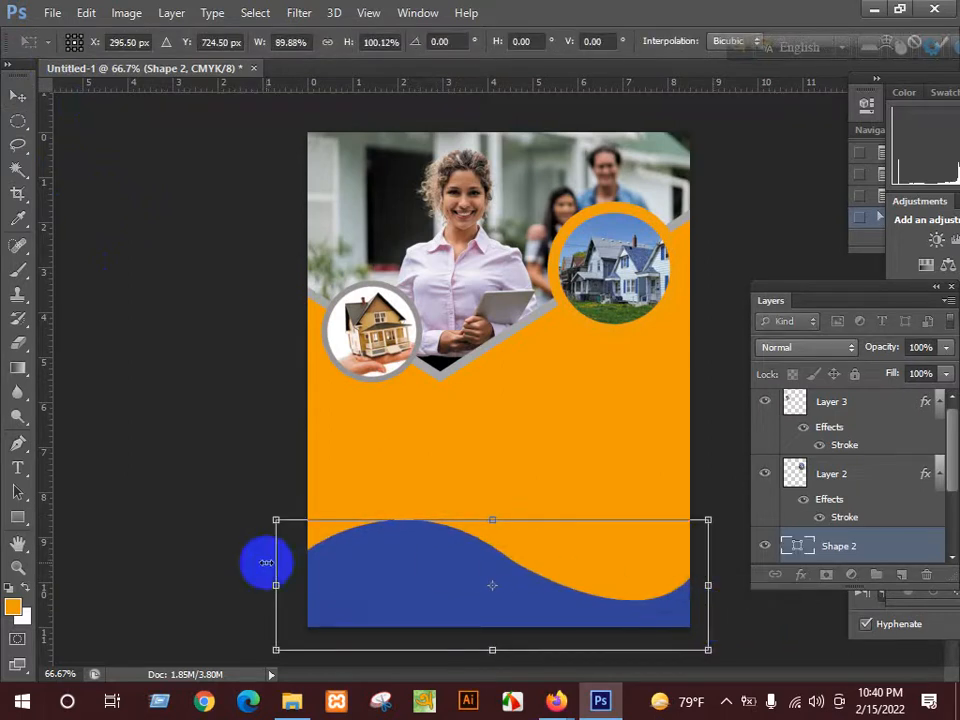
pyautogui.moveTo(266, 563); pyautogui.dragTo(280, 561)
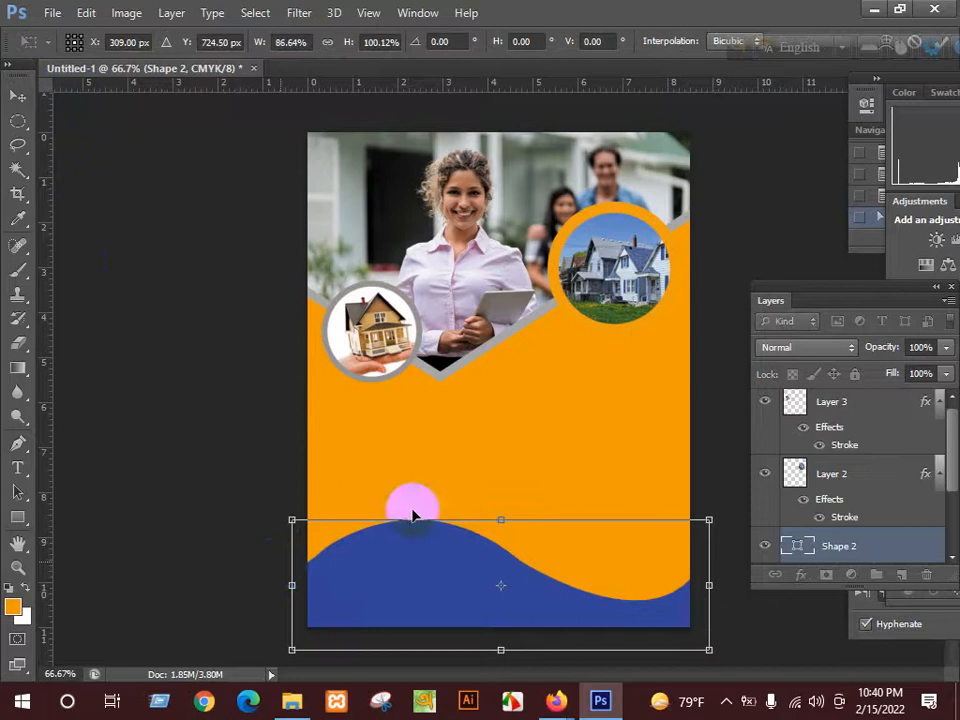
pyautogui.press('Return')
pyautogui.moveTo(431, 594); pyautogui.dragTo(428, 597)
pyautogui.click(519, 490)
pyautogui.click(332, 529)
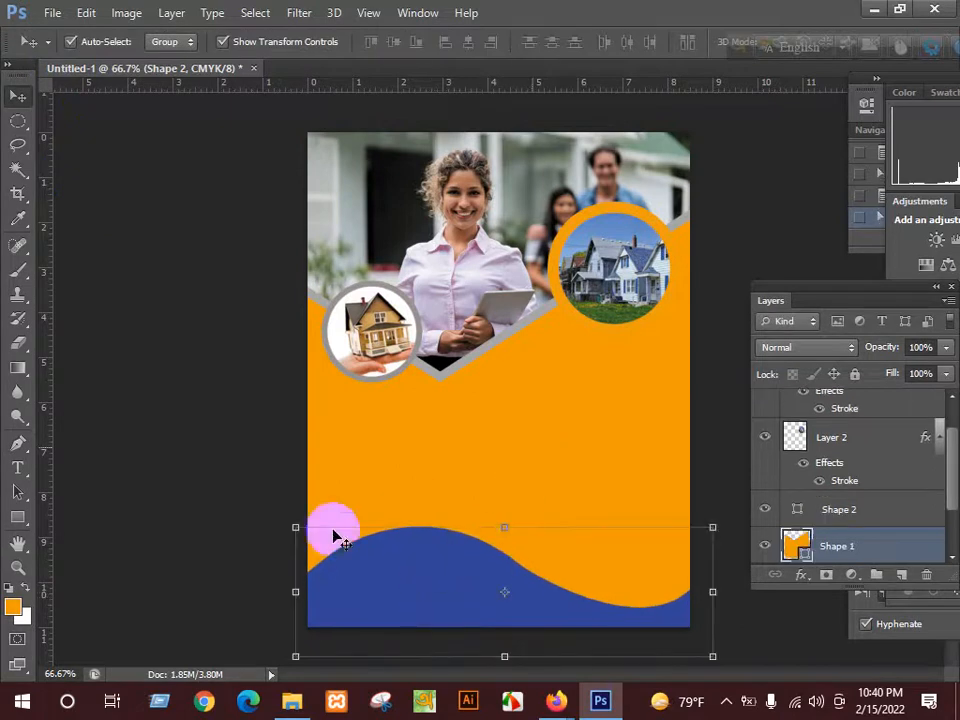
# - Duplicate the blue wave above the original and fill the copy with grey
pyautogui.click(388, 582)
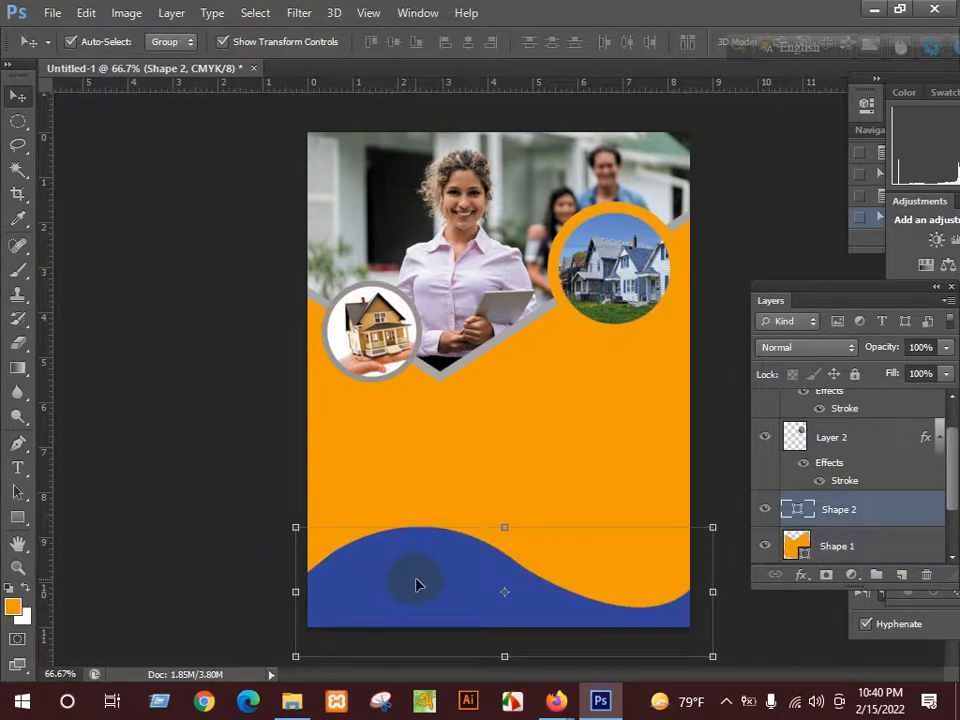
pyautogui.moveTo(418, 584); pyautogui.dragTo(468, 441)
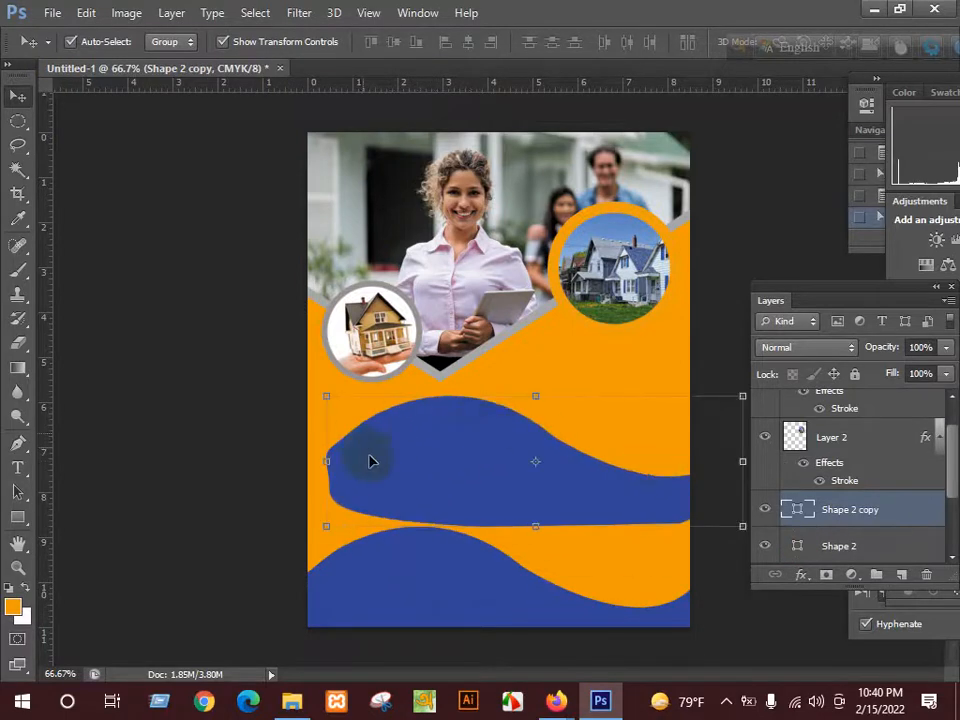
pyautogui.click(20, 449)
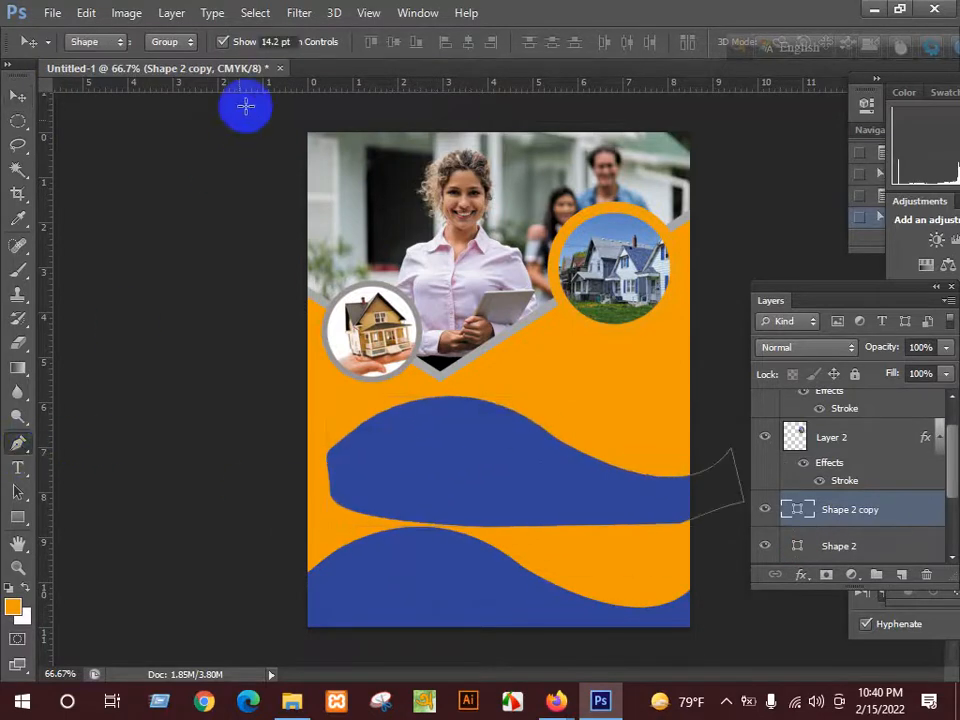
pyautogui.click(171, 40)
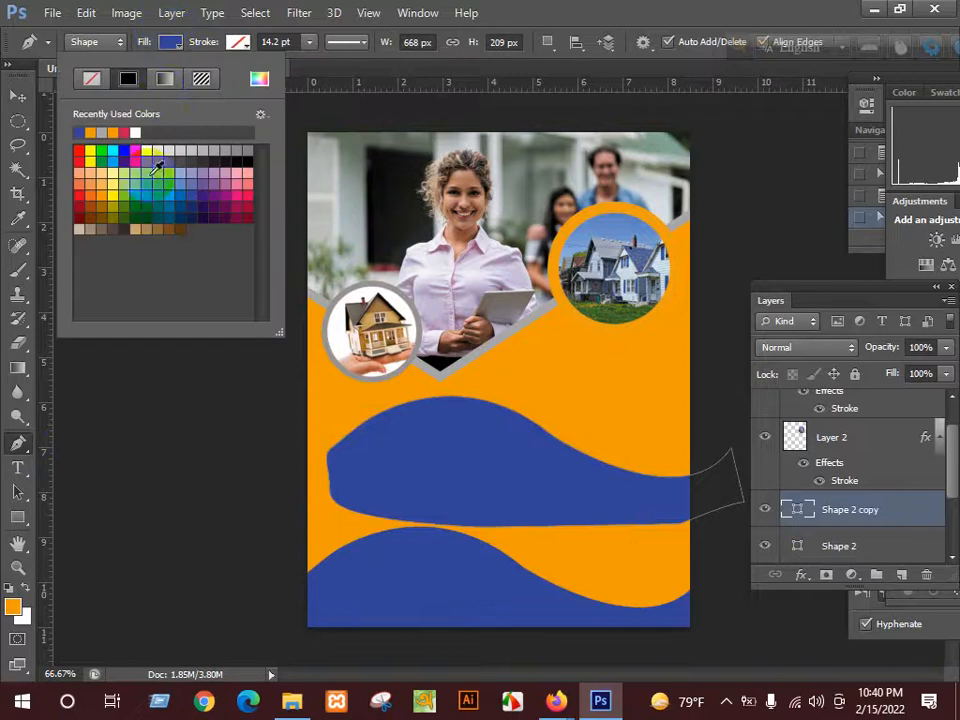
pyautogui.click(217, 149)
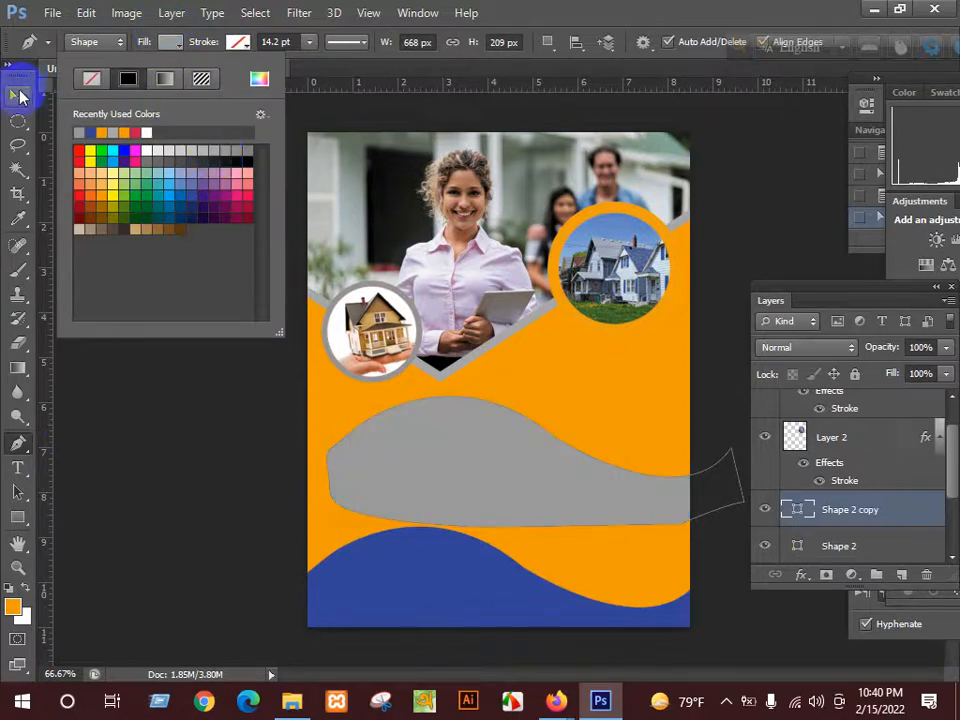
# - Bring the blue wave to the top of the layer stack and position the grey wave behind it, showing along its upper edge
pyautogui.click(20, 95)
pyautogui.moveTo(484, 444); pyautogui.dragTo(433, 503)
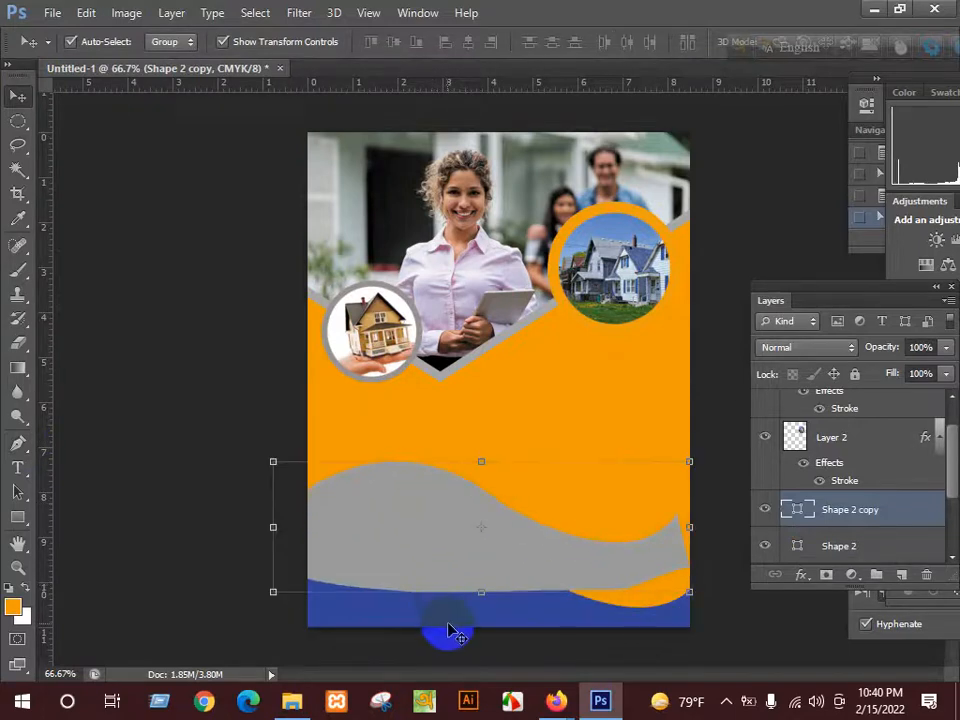
pyautogui.click(531, 386)
pyautogui.click(525, 574)
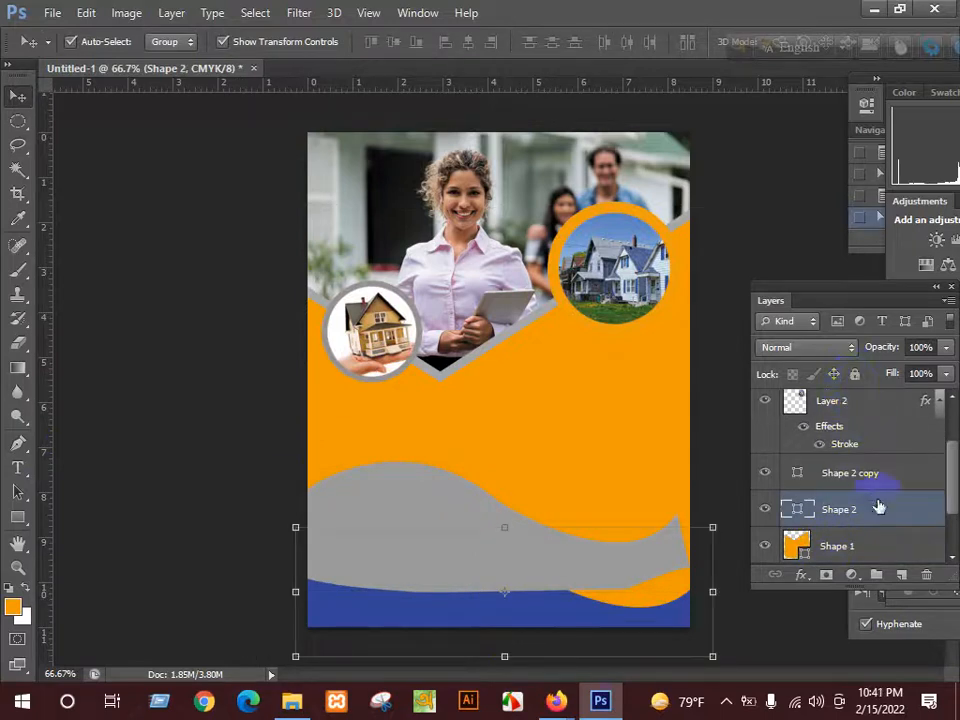
pyautogui.moveTo(884, 513); pyautogui.dragTo(850, 412)
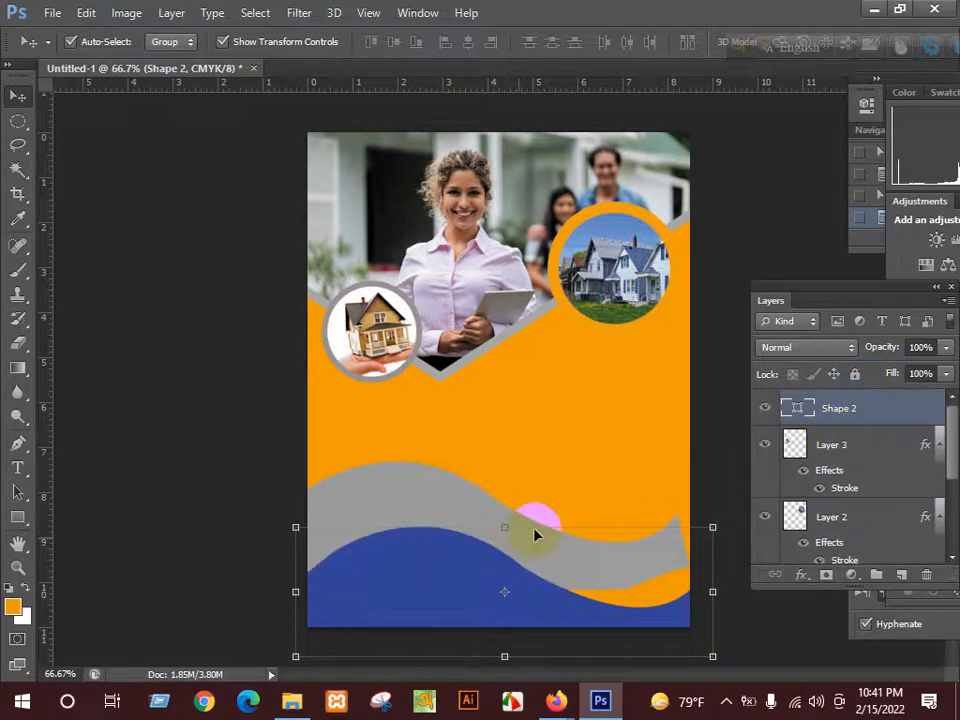
pyautogui.moveTo(424, 488); pyautogui.dragTo(474, 539)
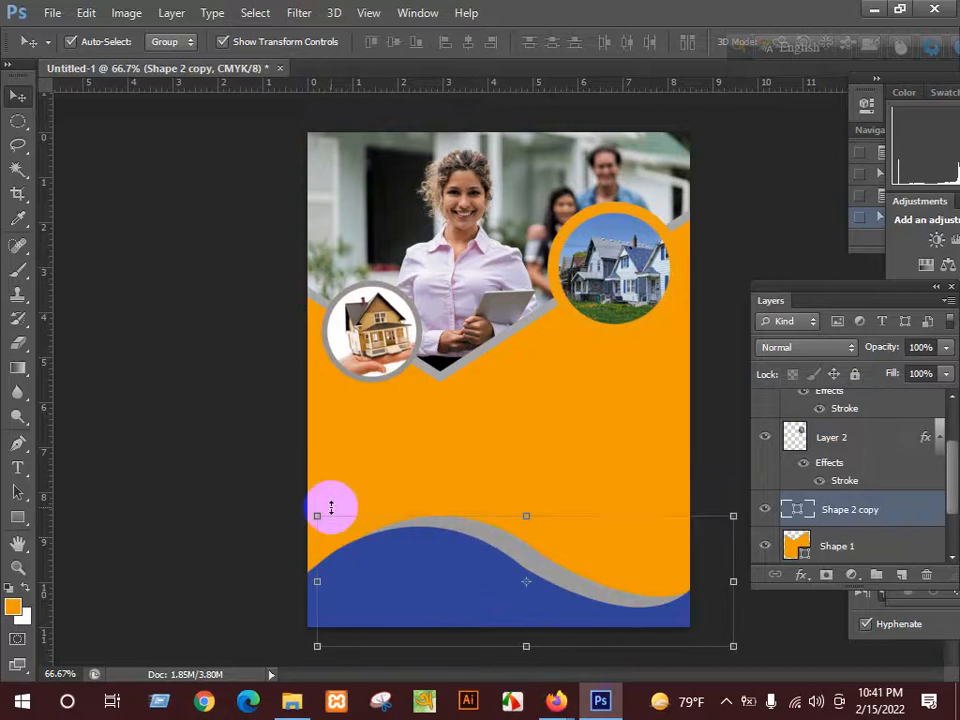
# - Rotate the grey wave by about 5.49° and position it as a band above the blue wave's crest, reaching the flyer's left edge
pyautogui.moveTo(309, 494); pyautogui.dragTo(335, 483)
pyautogui.press('Escape')
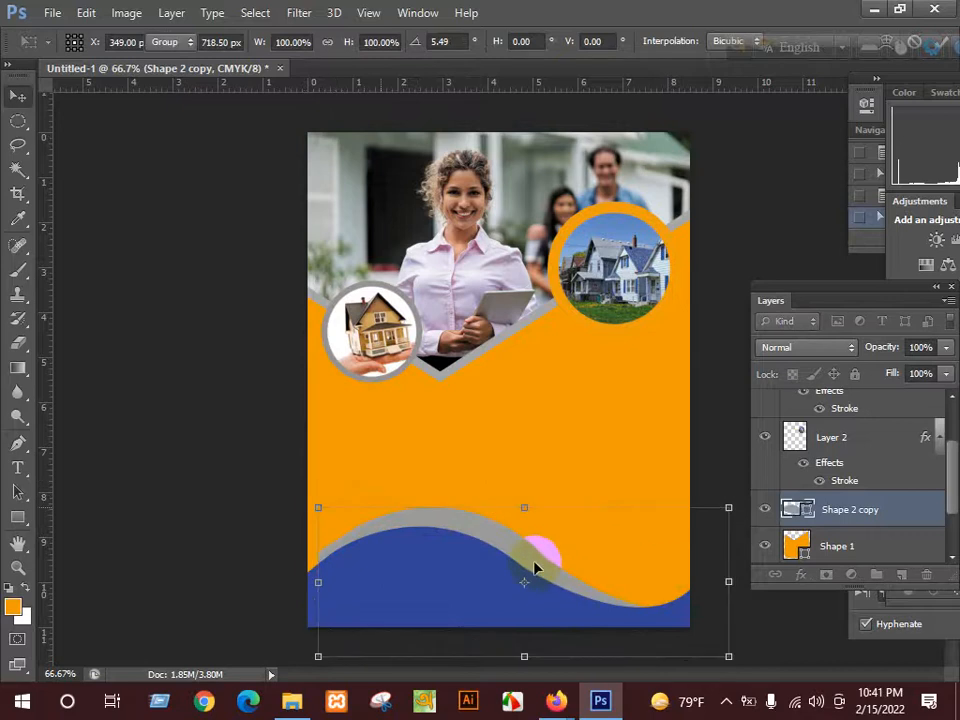
pyautogui.moveTo(493, 559)
pyautogui.mouseDown()
pyautogui.moveTo(515, 567)
pyautogui.moveTo(508, 562)
pyautogui.mouseUp()
pyautogui.click(574, 424)
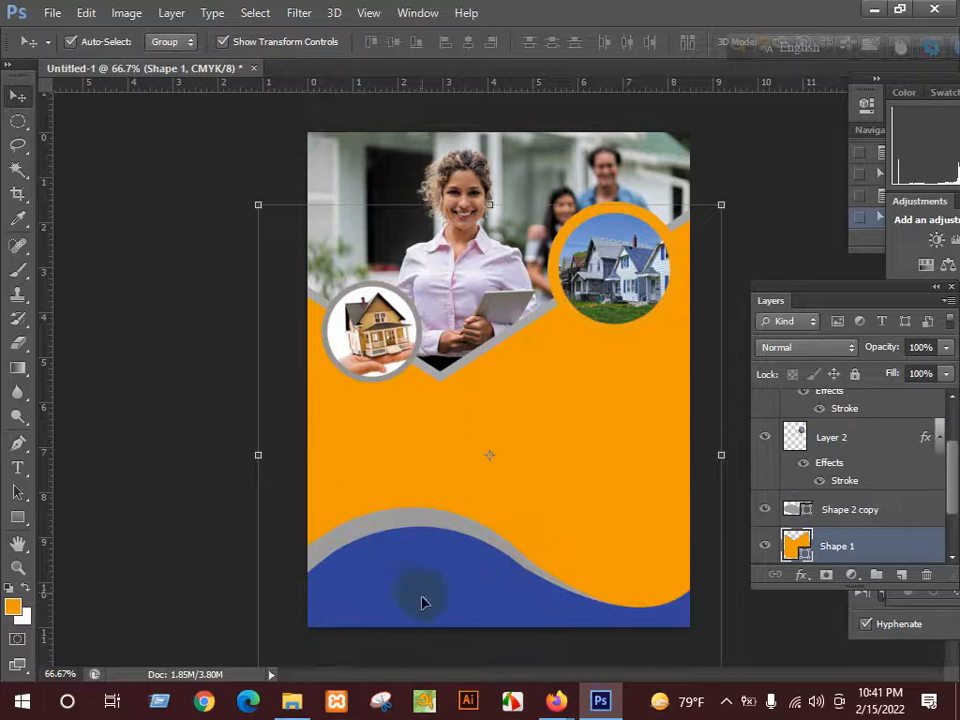
pyautogui.click(516, 540)
pyautogui.click(530, 414)
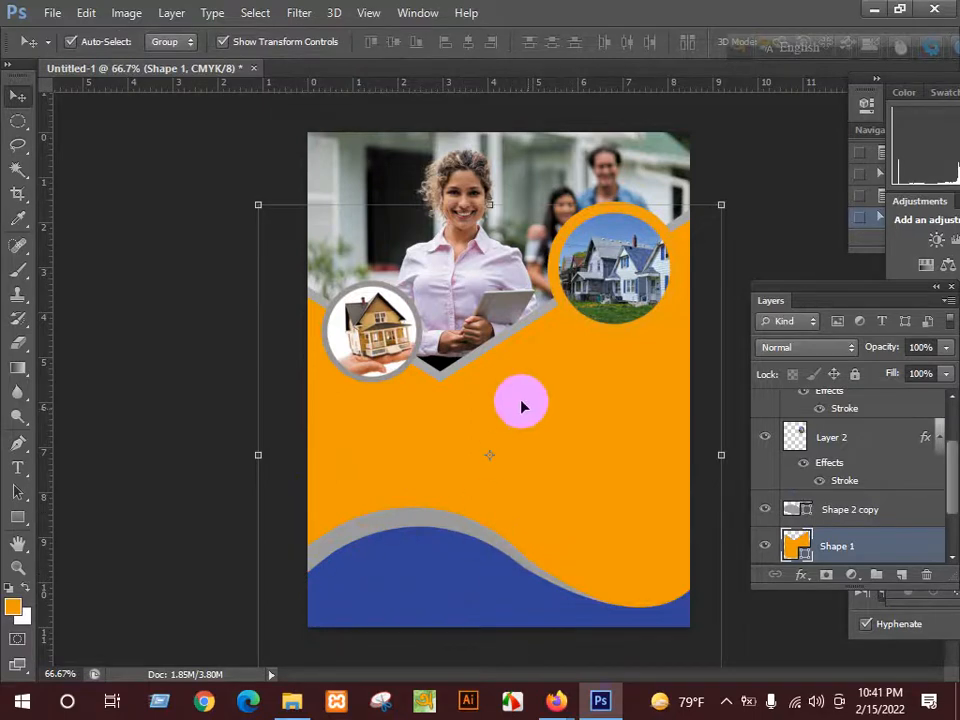
# - Add the text "CROWN" in Eras Bold ITC at 12 pt in the middle of the orange area
pyautogui.click(450, 260)
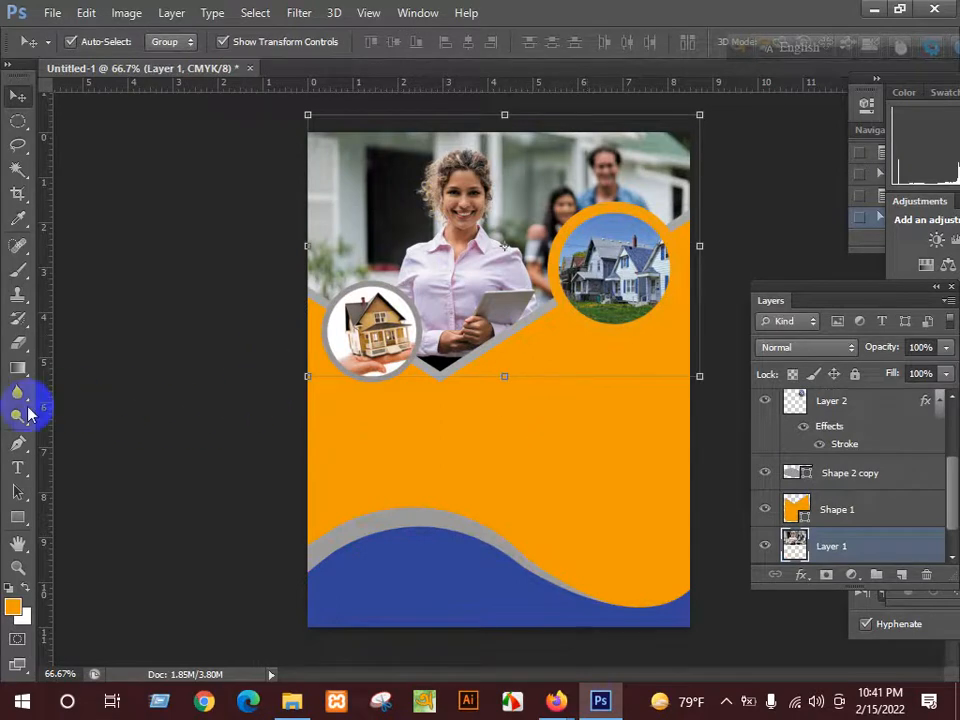
pyautogui.click(18, 467)
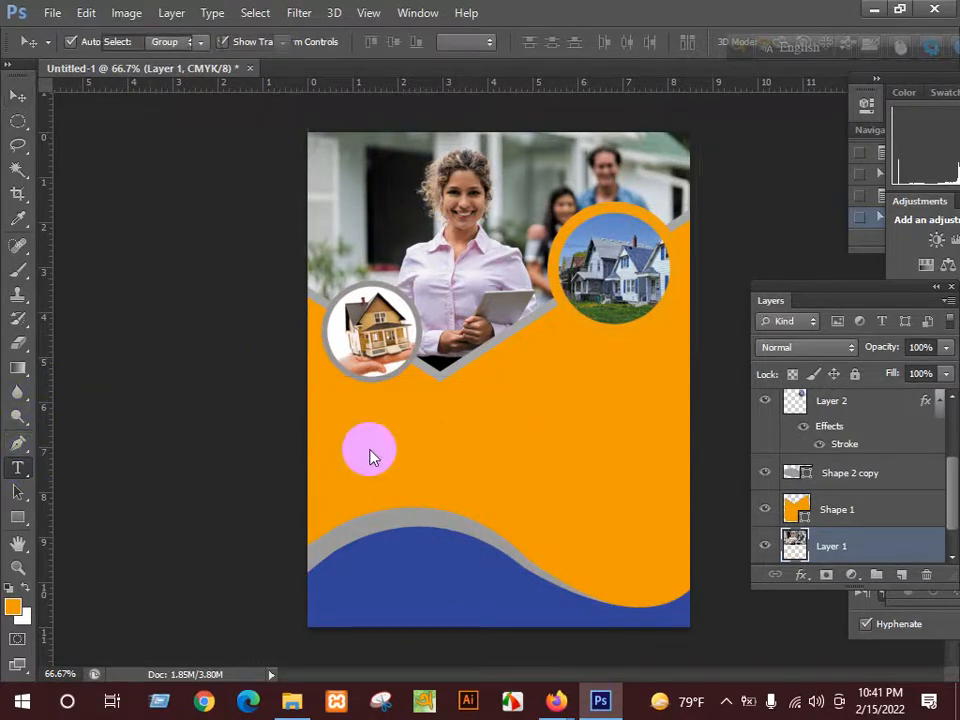
pyautogui.click(494, 430)
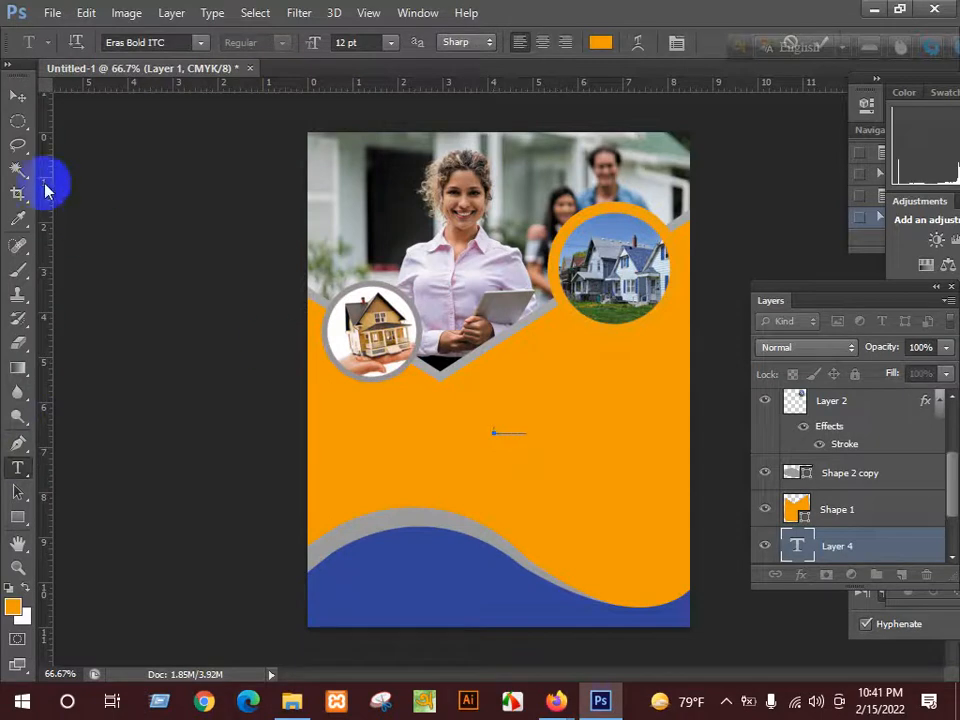
pyautogui.click(18, 95)
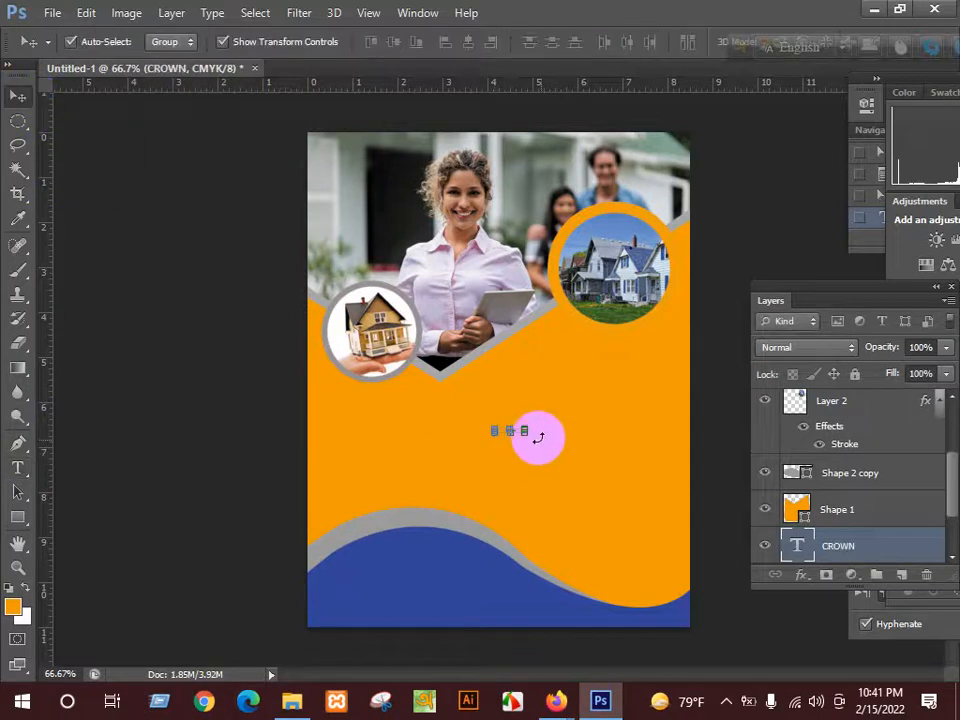
# - Enlarge the CROWN text to about 36.92 pt and move its layer to the top of the layer stack
pyautogui.moveTo(524, 431); pyautogui.dragTo(590, 465)
pyautogui.press('Return')
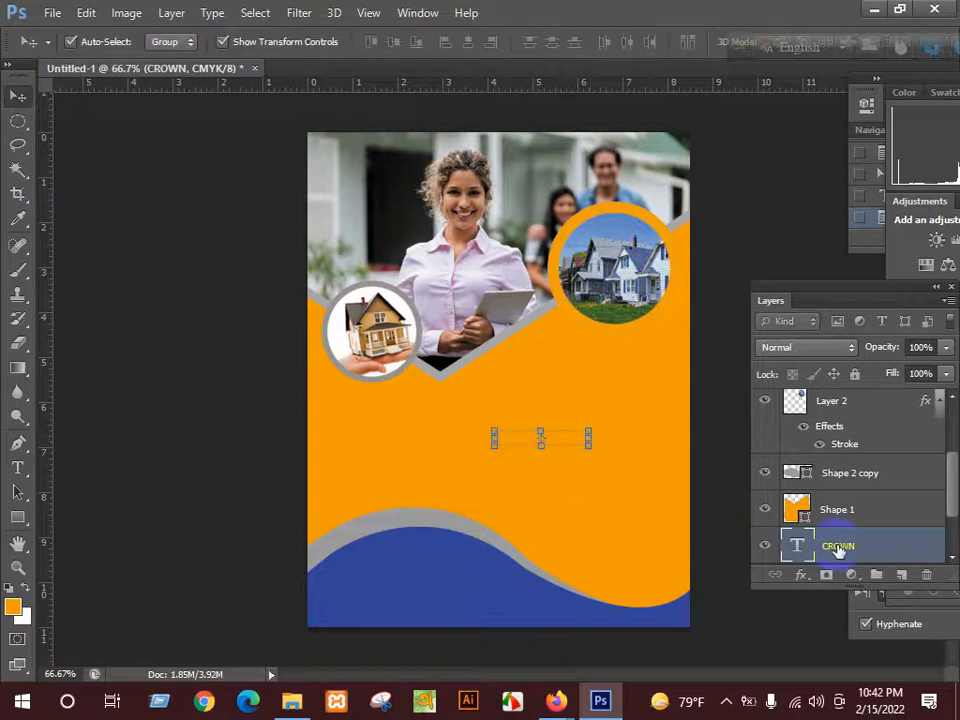
pyautogui.moveTo(836, 542); pyautogui.dragTo(846, 400)
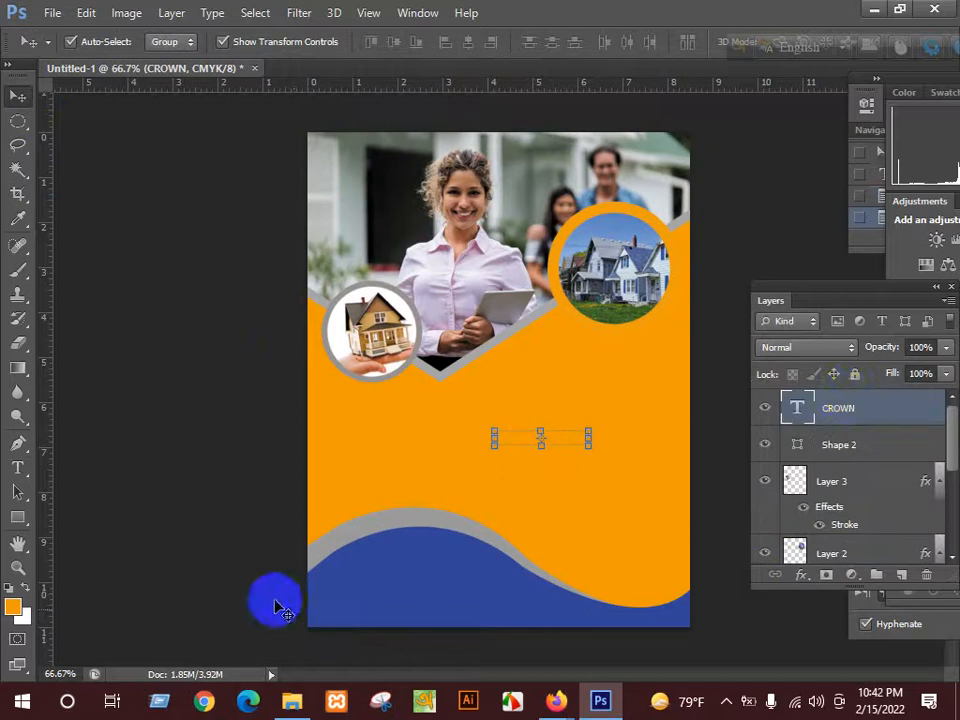
# - Change the CROWN text colour to white
pyautogui.click(19, 468)
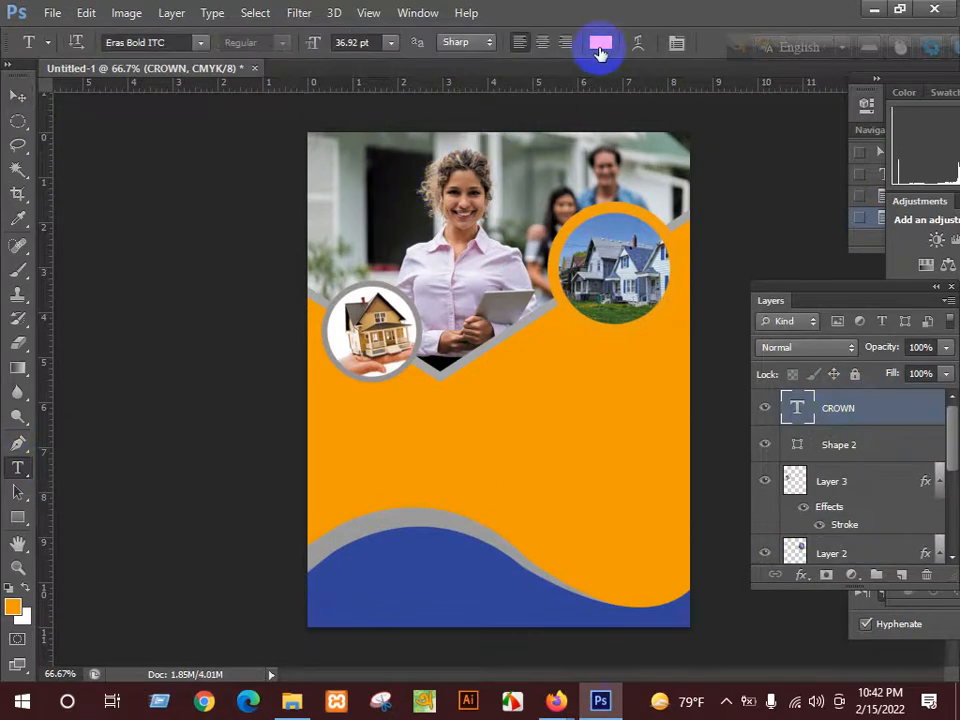
pyautogui.click(600, 47)
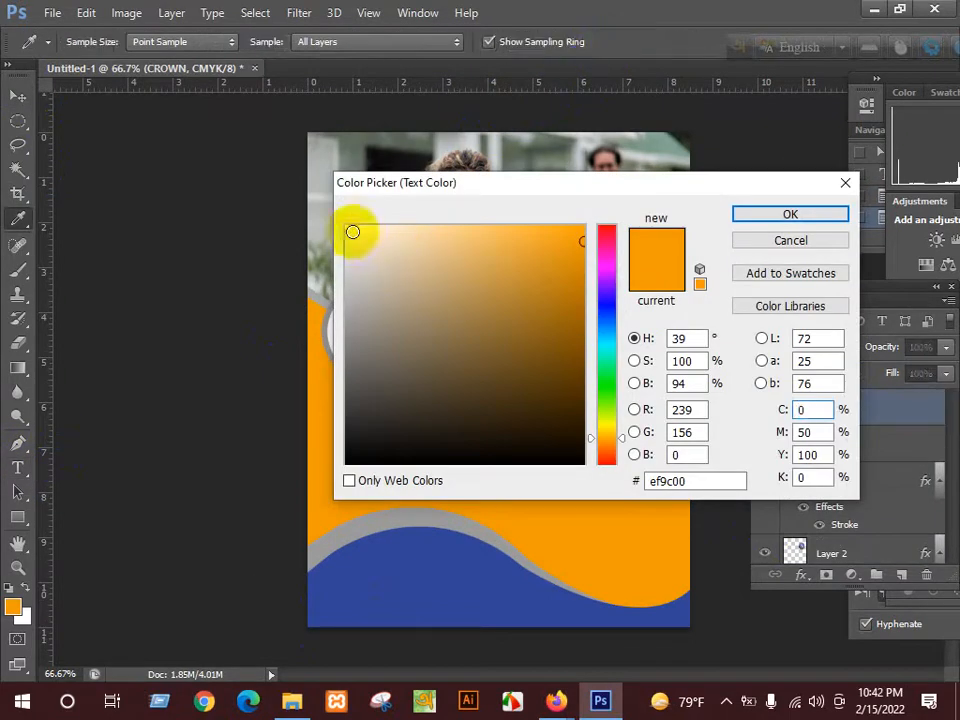
pyautogui.moveTo(352, 232); pyautogui.dragTo(344, 225)
pyautogui.click(790, 215)
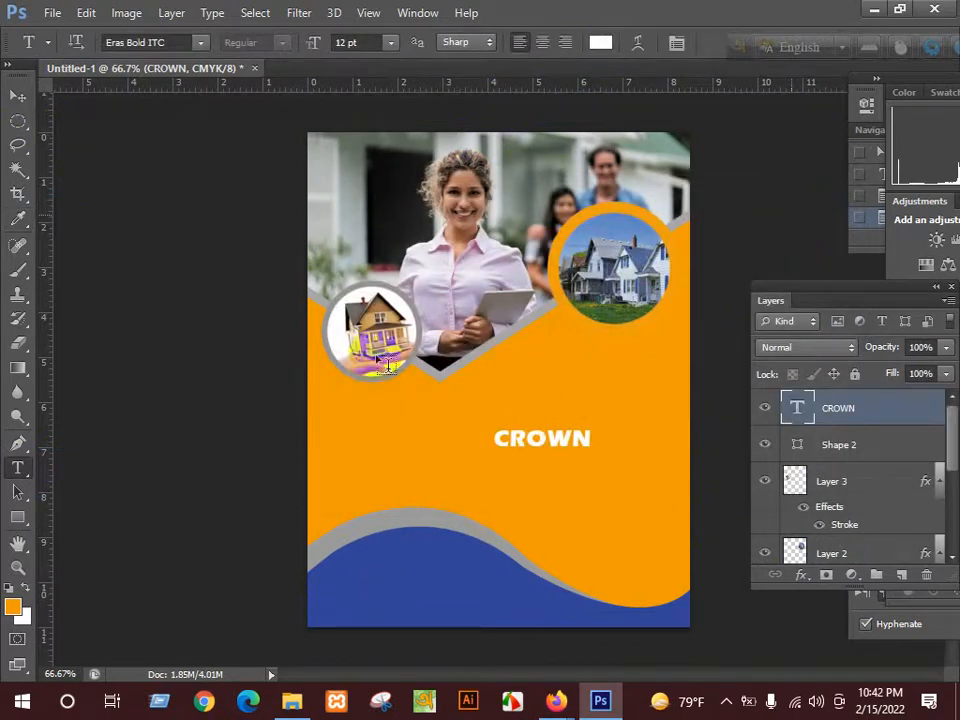
pyautogui.click(17, 95)
pyautogui.hotkey('ctrl', 'j')
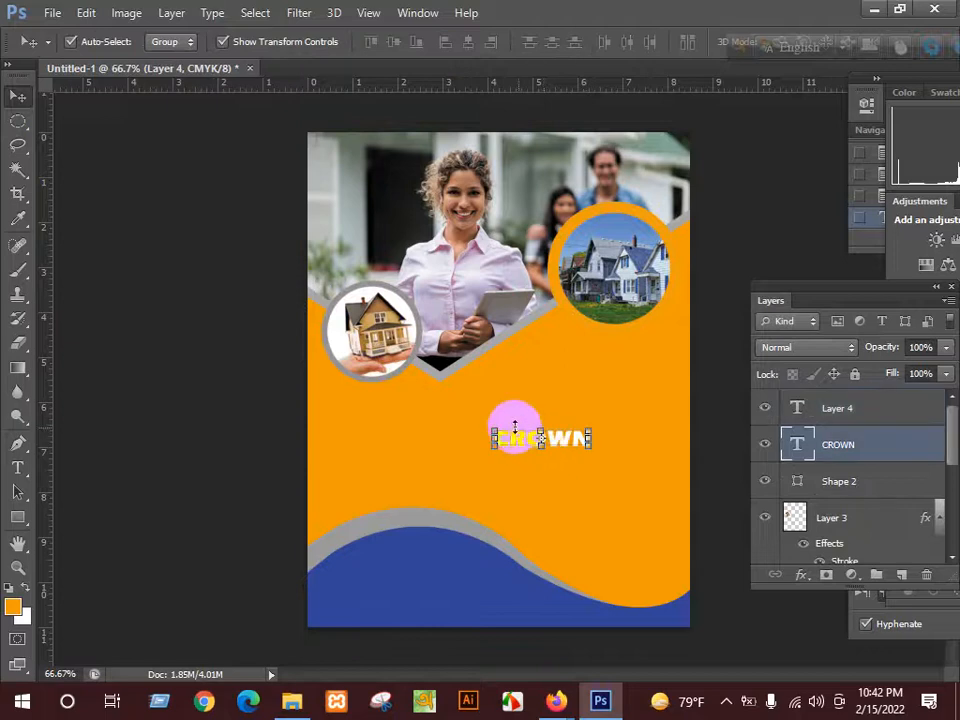
# - Move the CROWN text to the upper-left corner of the agent photo and scale it to about 138.46% wide by 152.50% high
pyautogui.moveTo(553, 440); pyautogui.dragTo(463, 158)
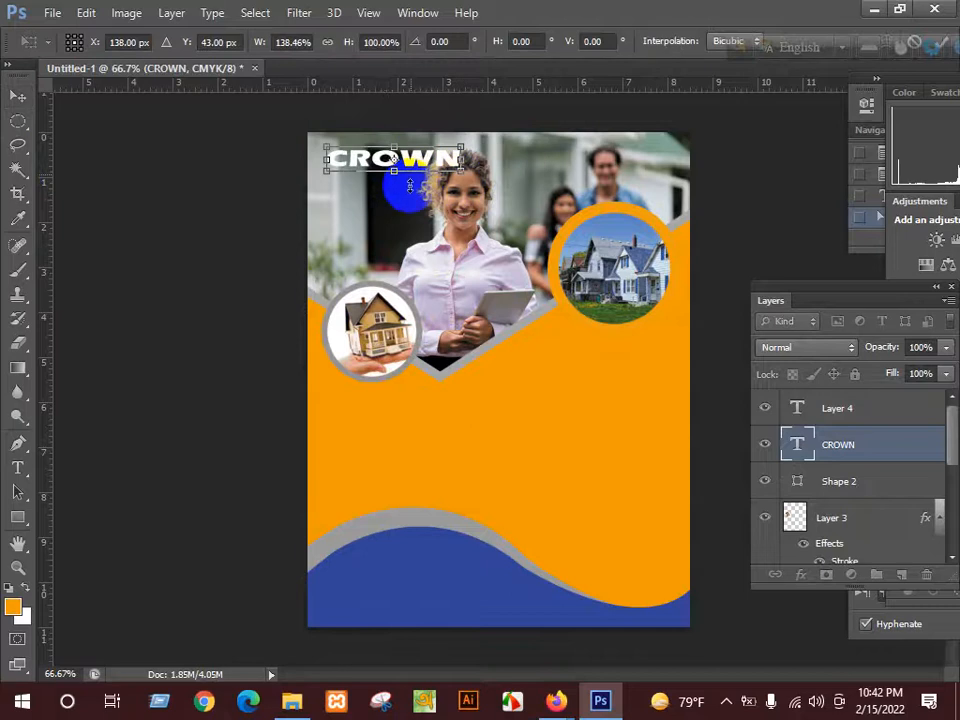
pyautogui.moveTo(409, 185); pyautogui.dragTo(400, 176)
pyautogui.press('Return')
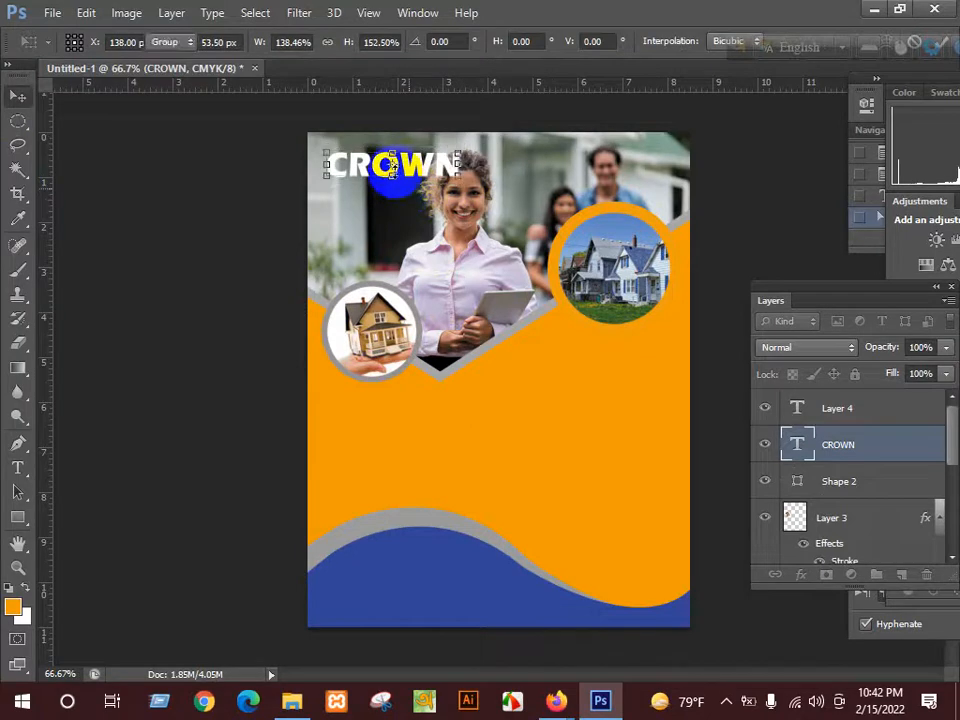
pyautogui.click(394, 166)
pyautogui.press('Return')
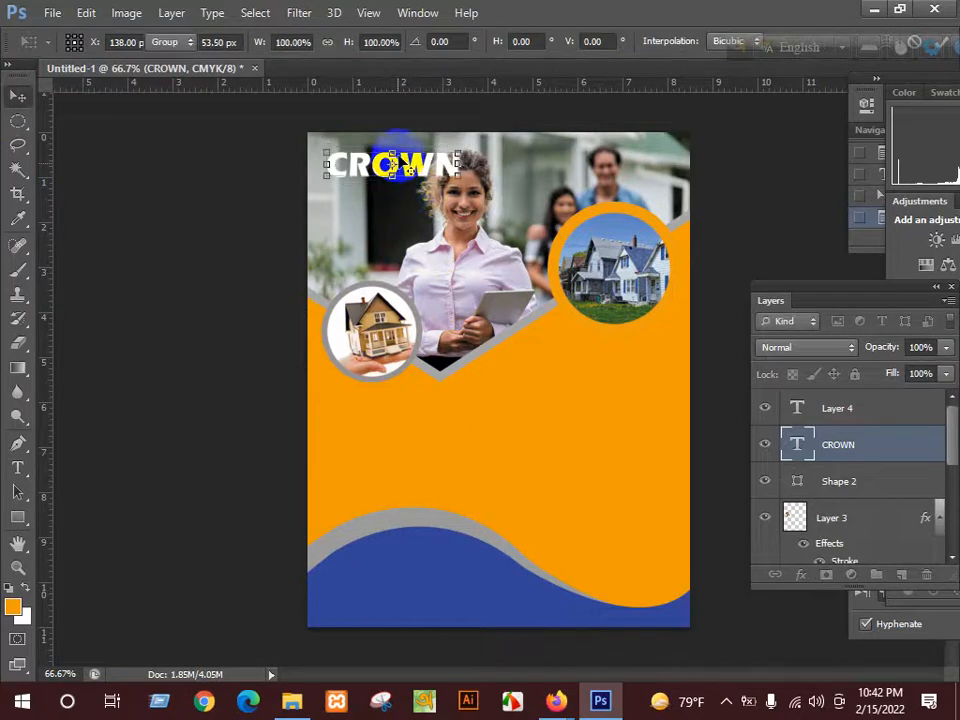
pyautogui.moveTo(408, 168); pyautogui.dragTo(400, 161)
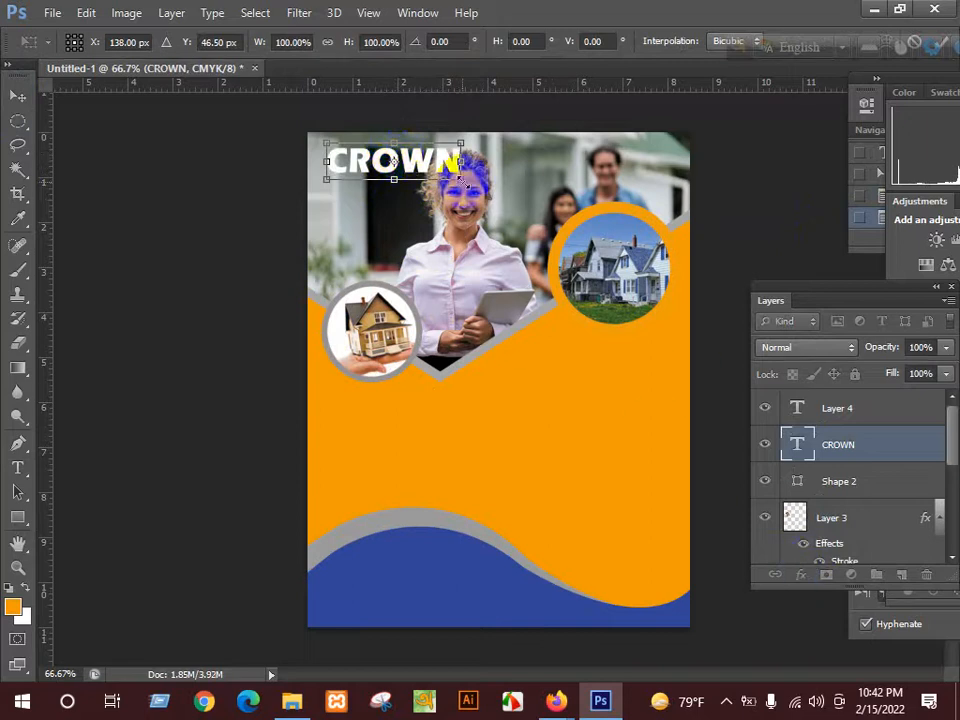
pyautogui.press('Return')
# - Add a drop shadow to the CROWN text with 23% spread and 32 px size
pyautogui.click(801, 575)
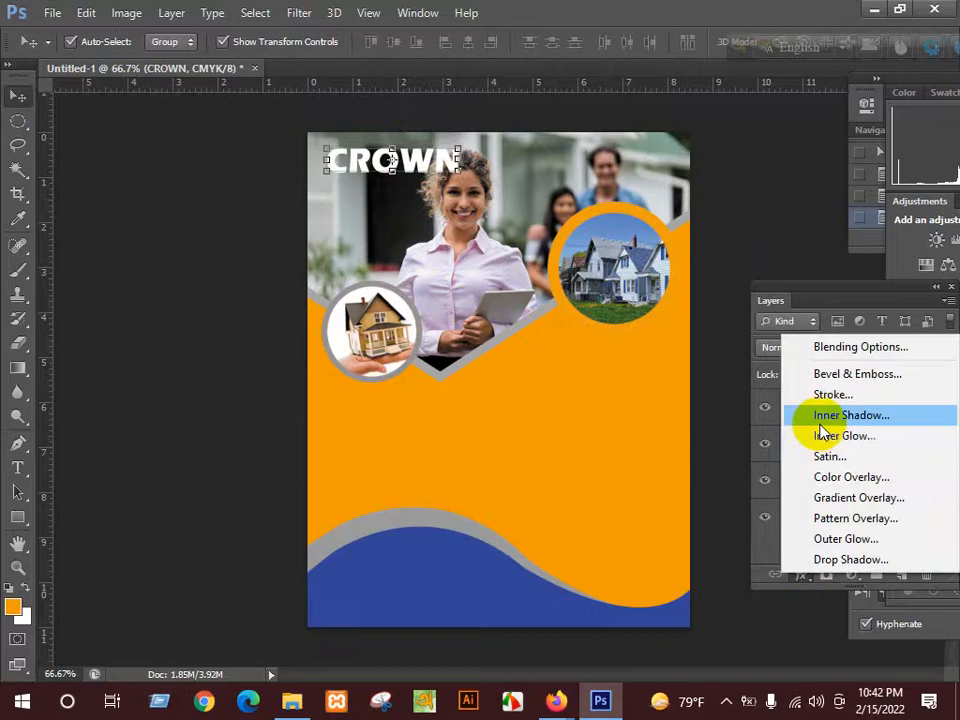
pyautogui.click(860, 564)
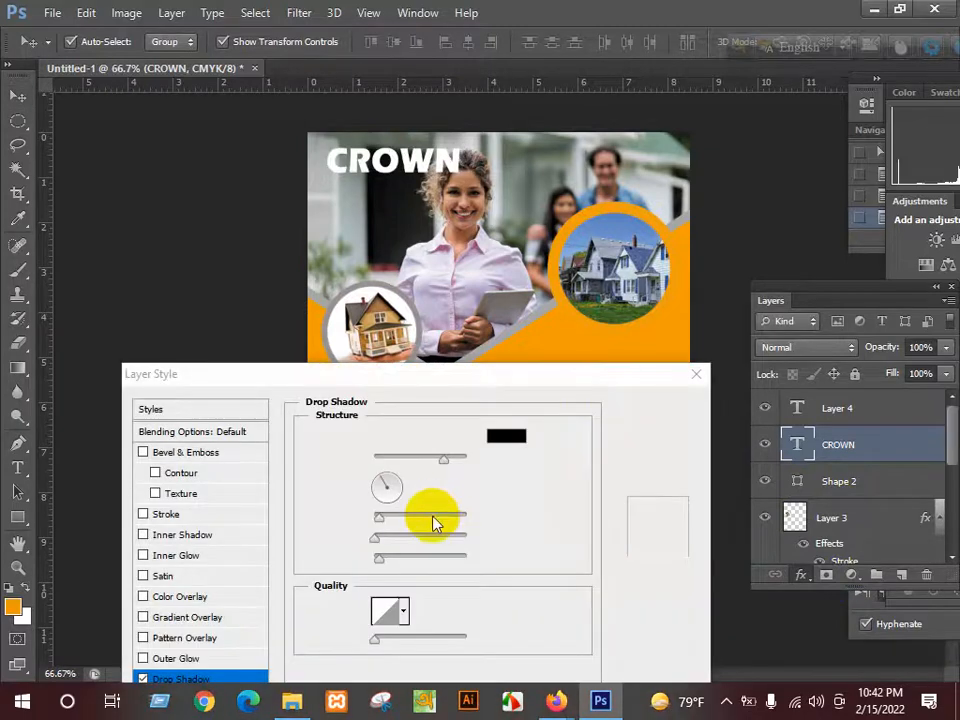
pyautogui.click(387, 560)
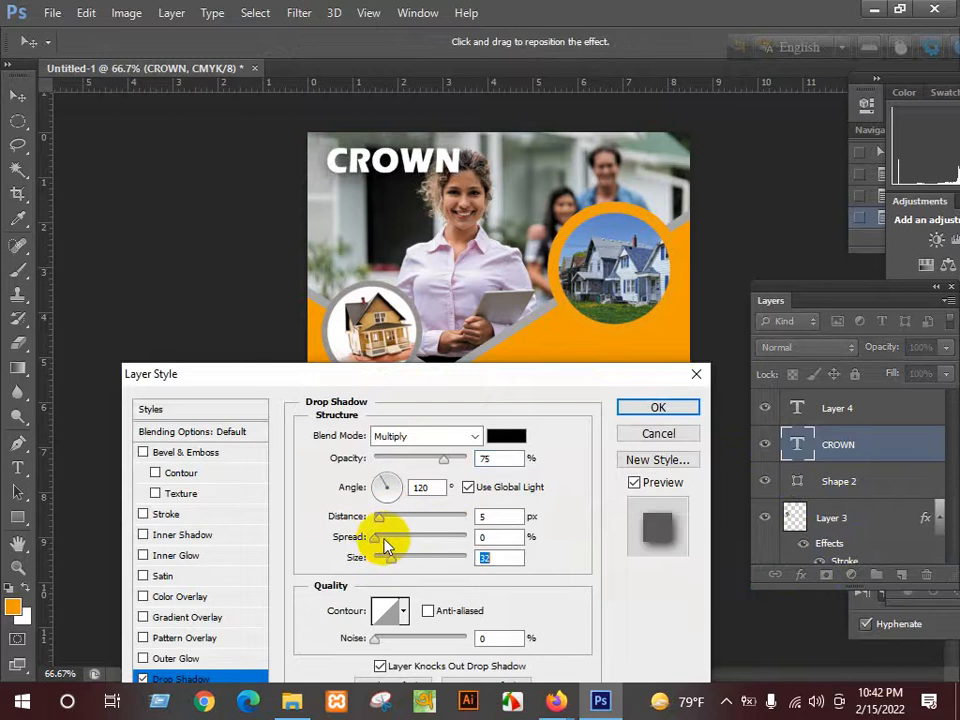
pyautogui.click(396, 545)
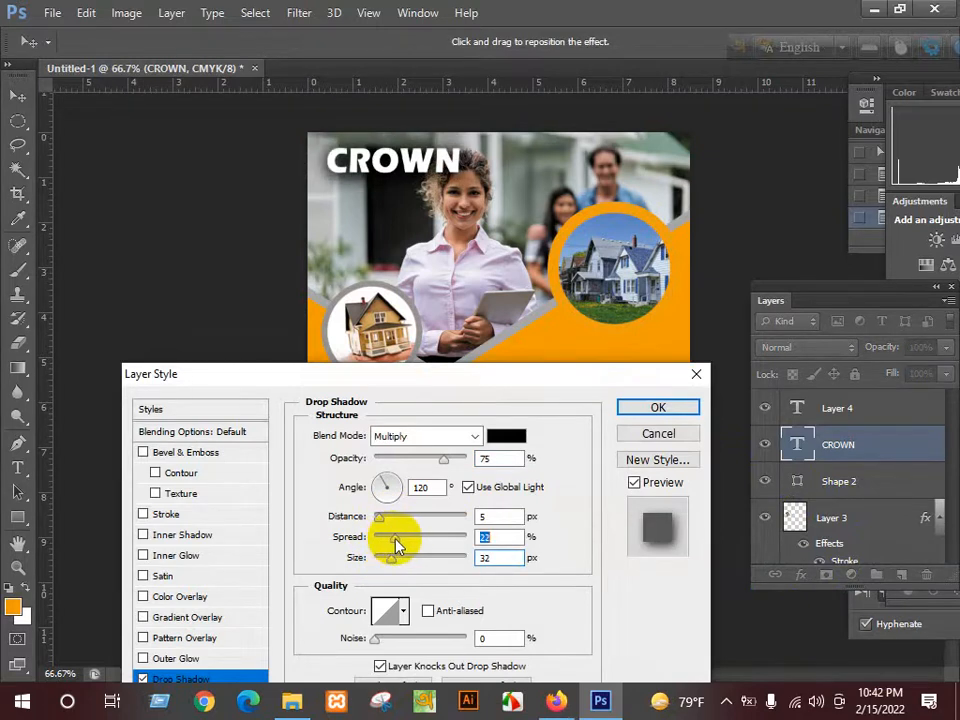
pyautogui.moveTo(396, 538); pyautogui.dragTo(397, 540)
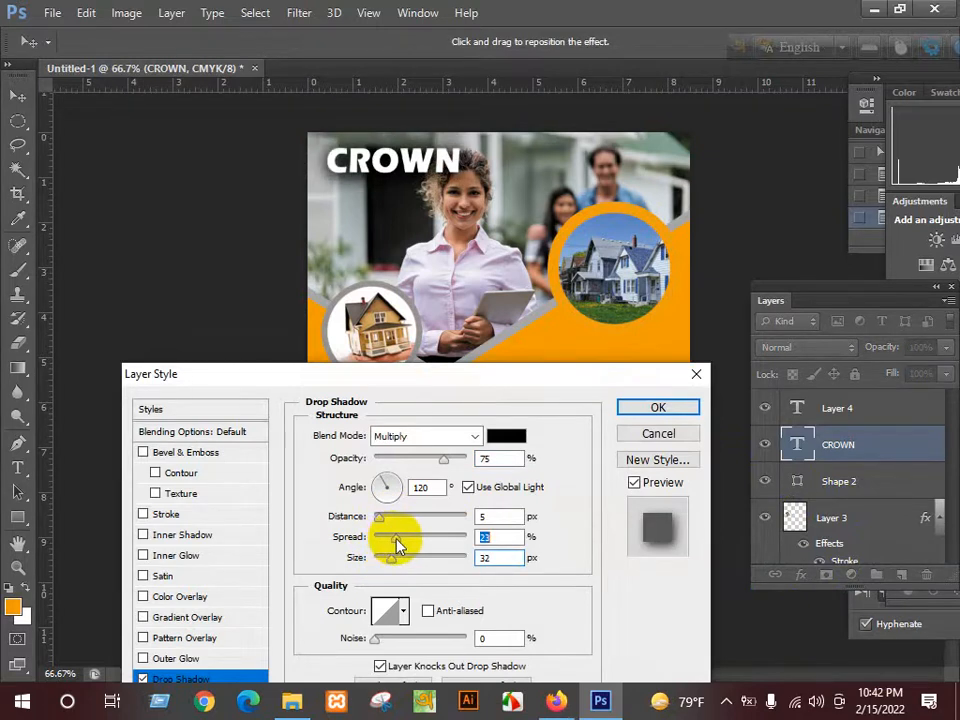
pyautogui.click(658, 408)
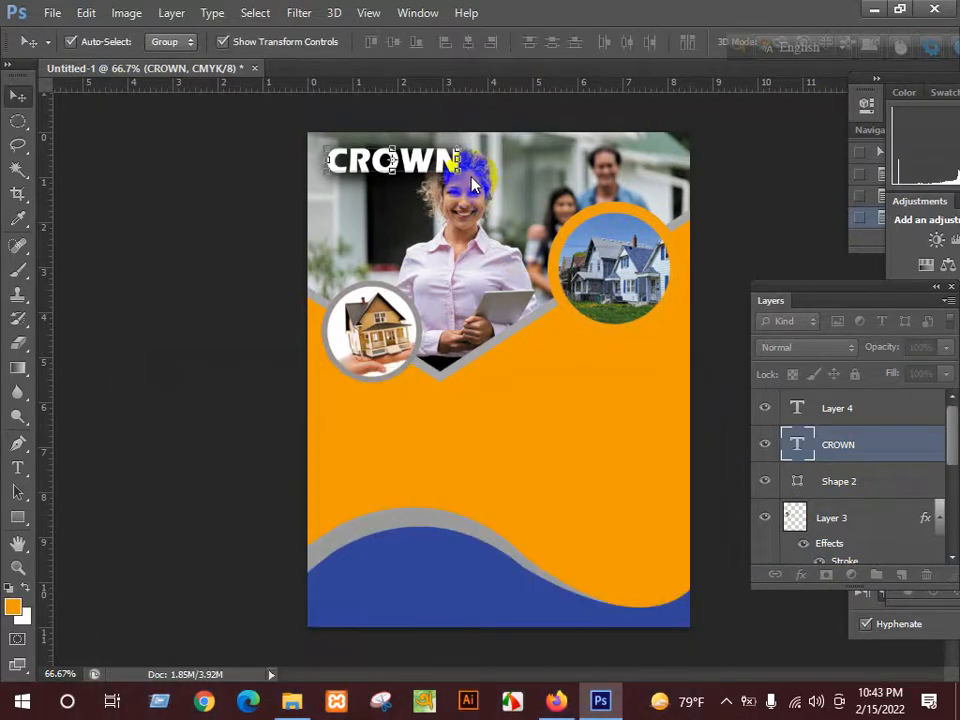
# - Scale the CROWN text down to about 93.52% wide by 93.44% high at the photo's upper-left corner
pyautogui.hotkey('ctrl', 't')
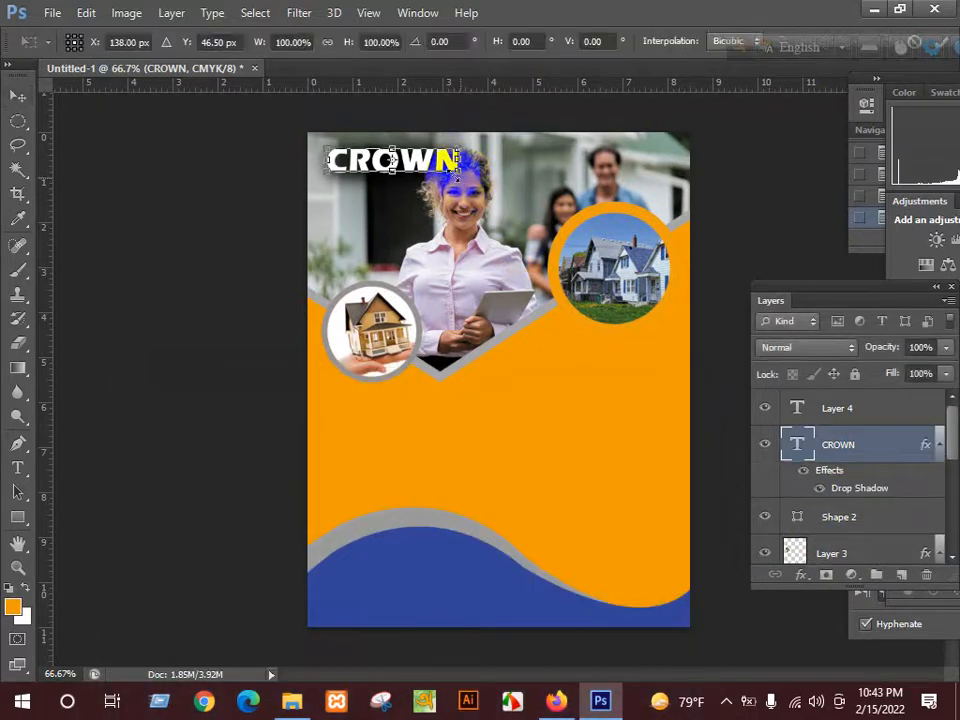
pyautogui.moveTo(458, 177); pyautogui.dragTo(450, 176)
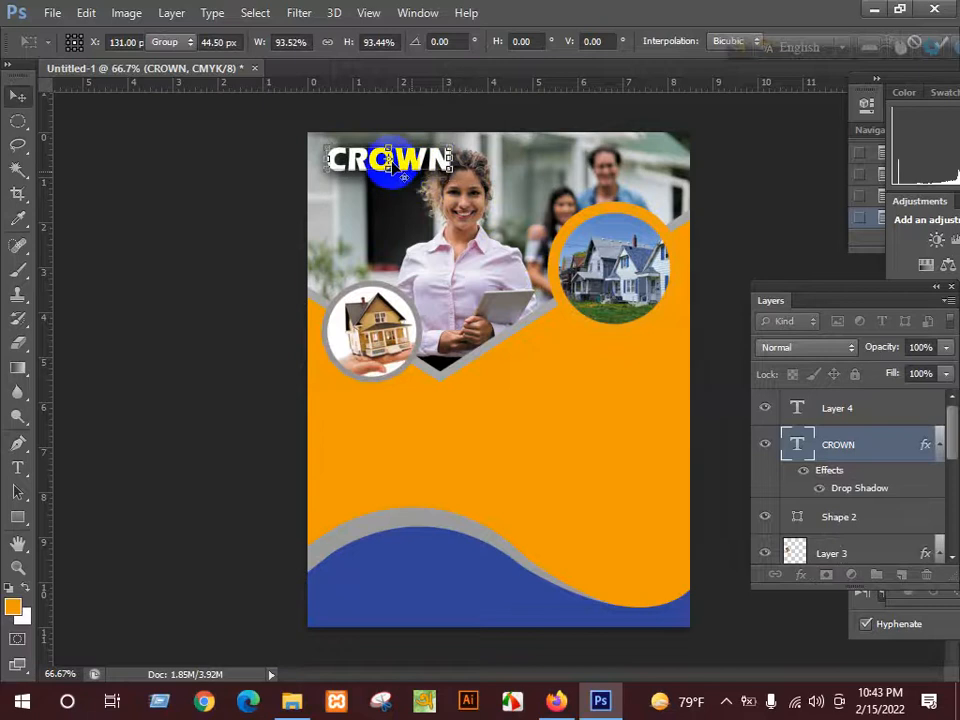
pyautogui.press('Return')
pyautogui.hotkey('ctrl', 't')
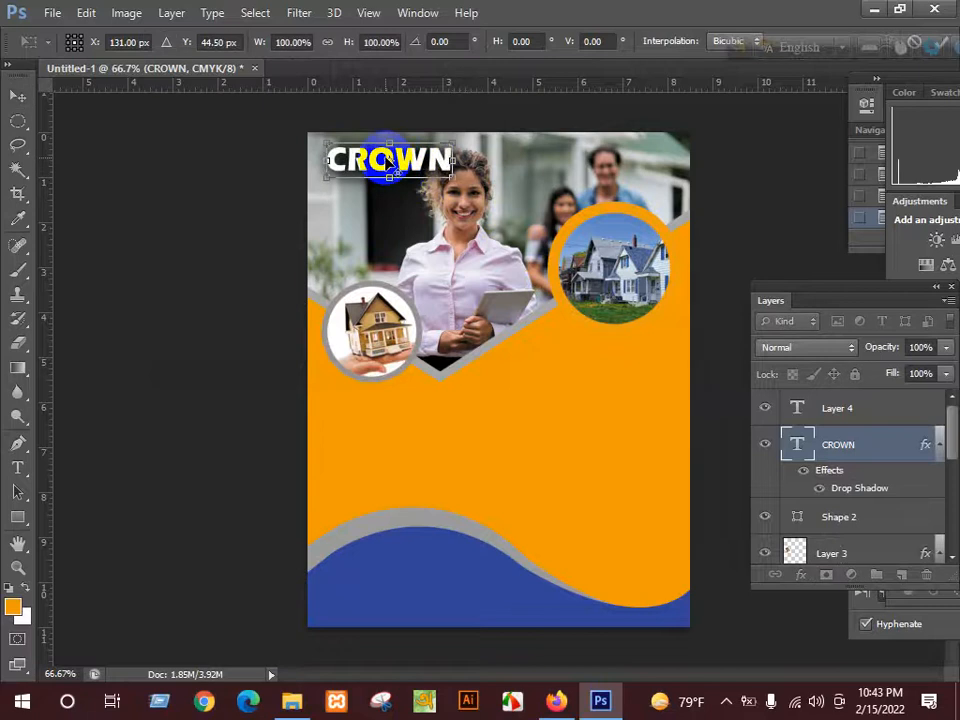
pyautogui.press('Return')
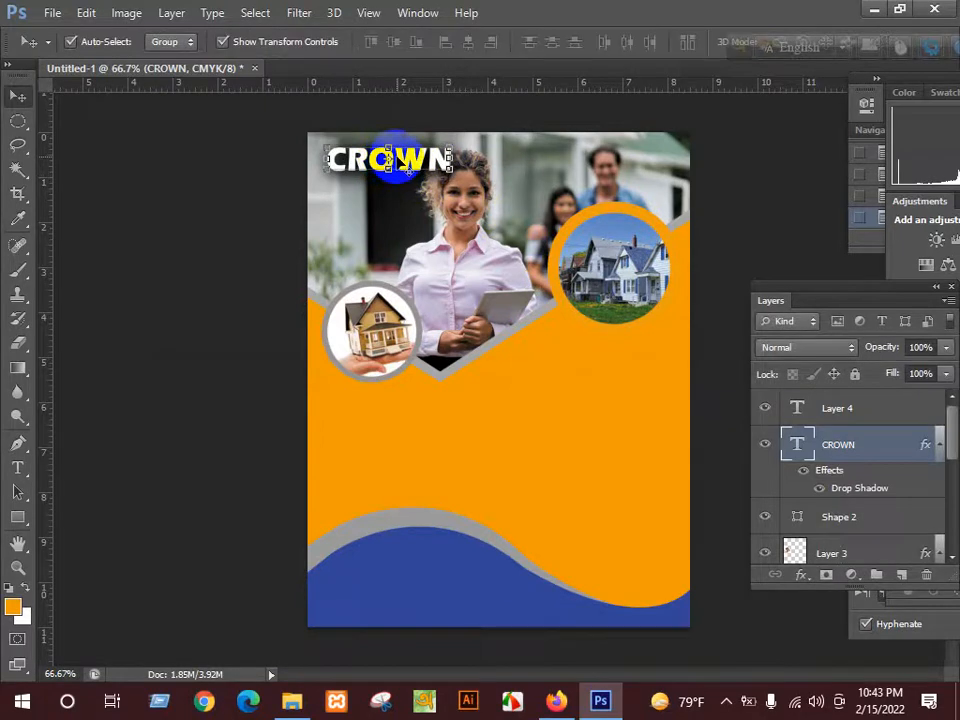
# - Duplicate the CROWN text twice, leaving one copy in place and putting the other lower on the agent photo
pyautogui.hotkey('ctrl', 'j')
pyautogui.hotkey('ctrl', 't')
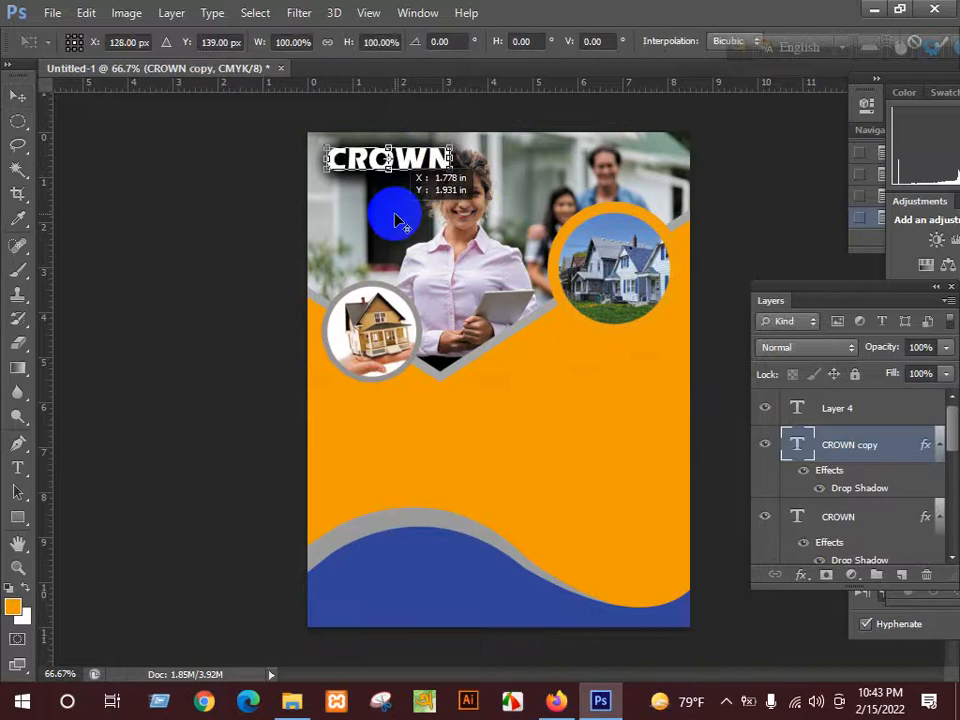
pyautogui.press('Return')
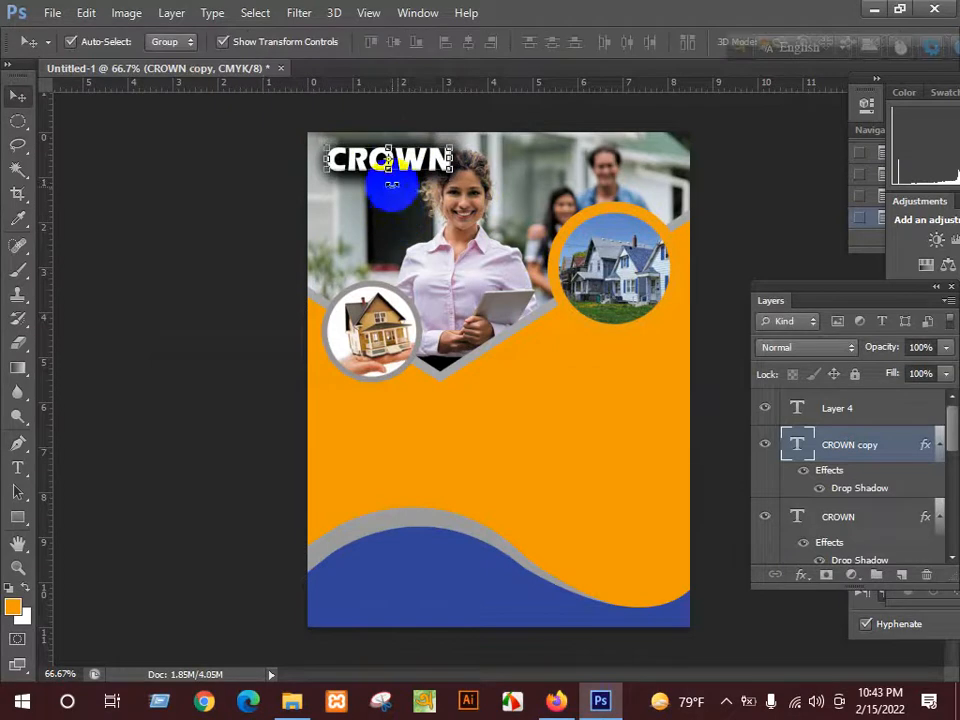
pyautogui.moveTo(391, 185); pyautogui.dragTo(420, 273)
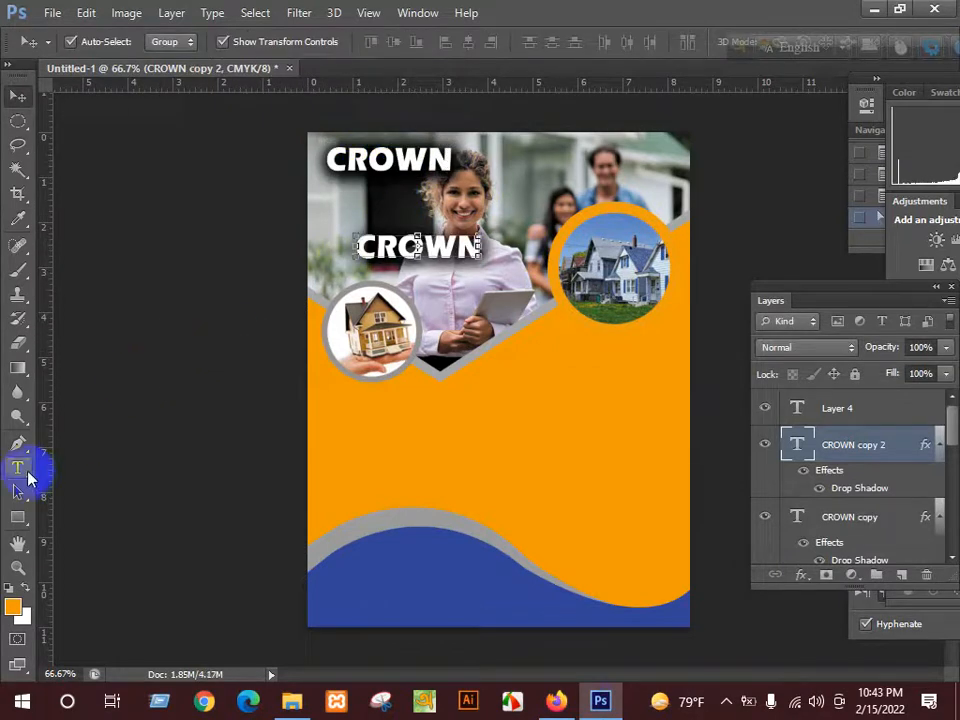
# - Replace the wording of the lower CROWN copy with REALSTATE
pyautogui.click(27, 474)
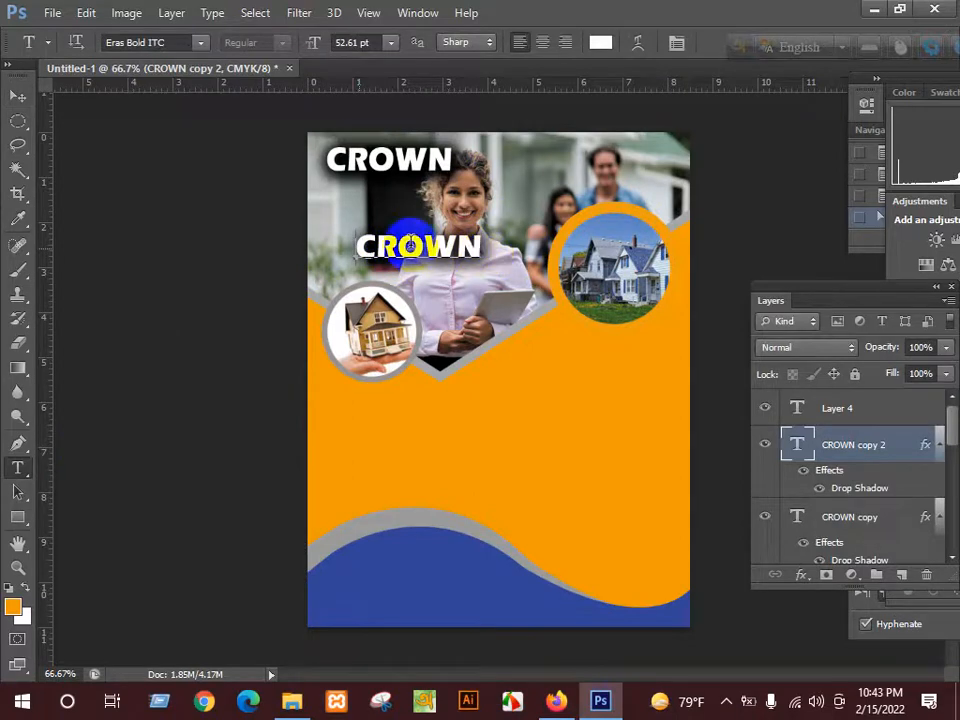
pyautogui.moveTo(362, 252); pyautogui.dragTo(477, 256)
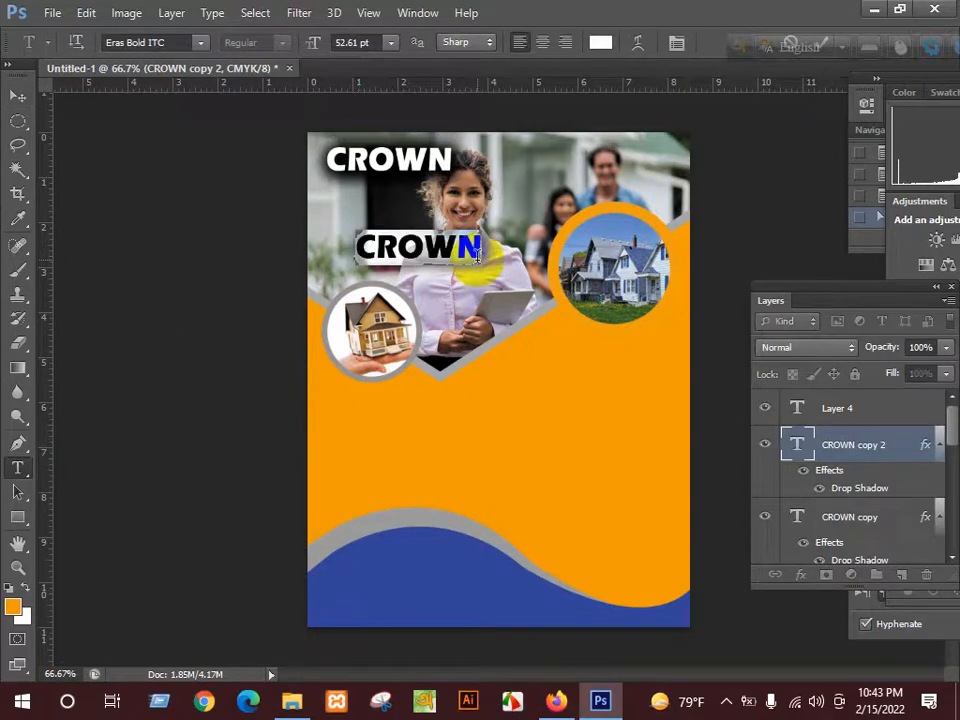
pyautogui.write('REAL')
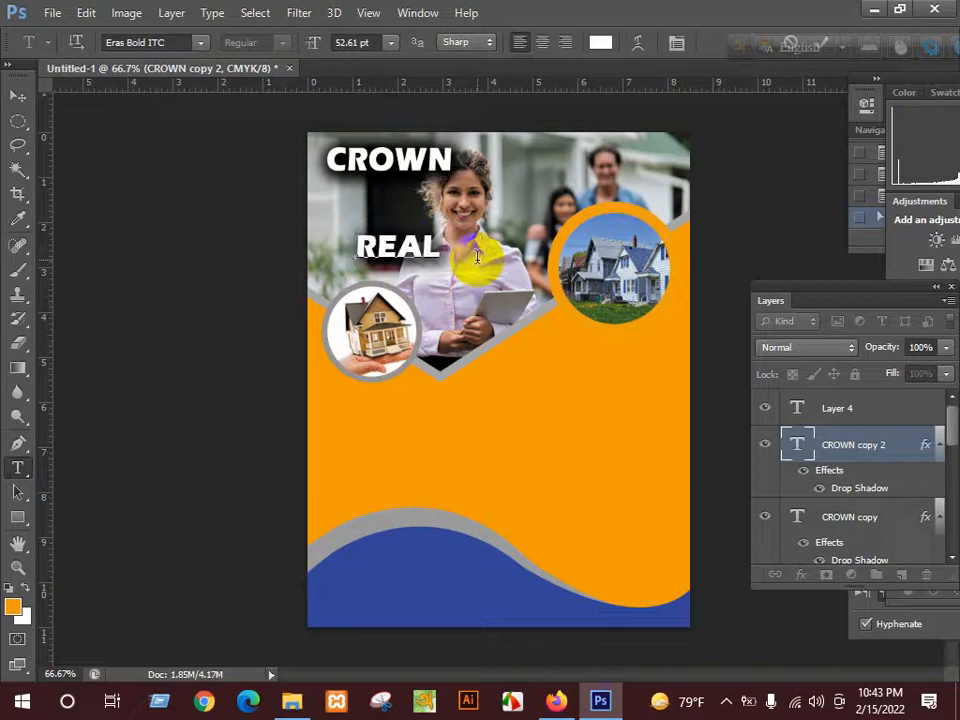
pyautogui.write('STATE')
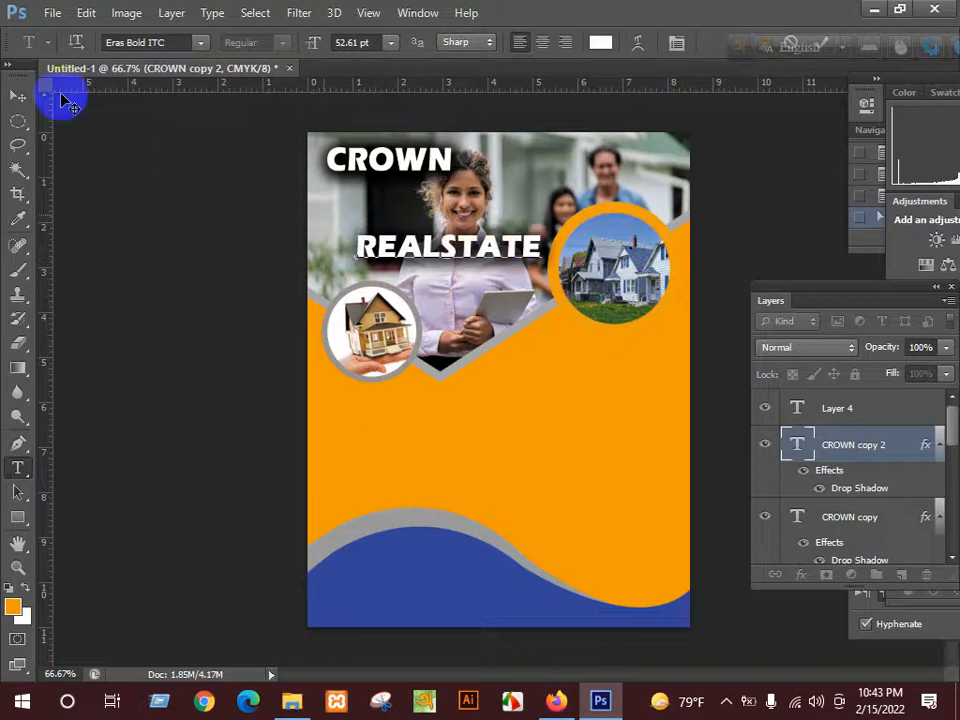
pyautogui.click(18, 95)
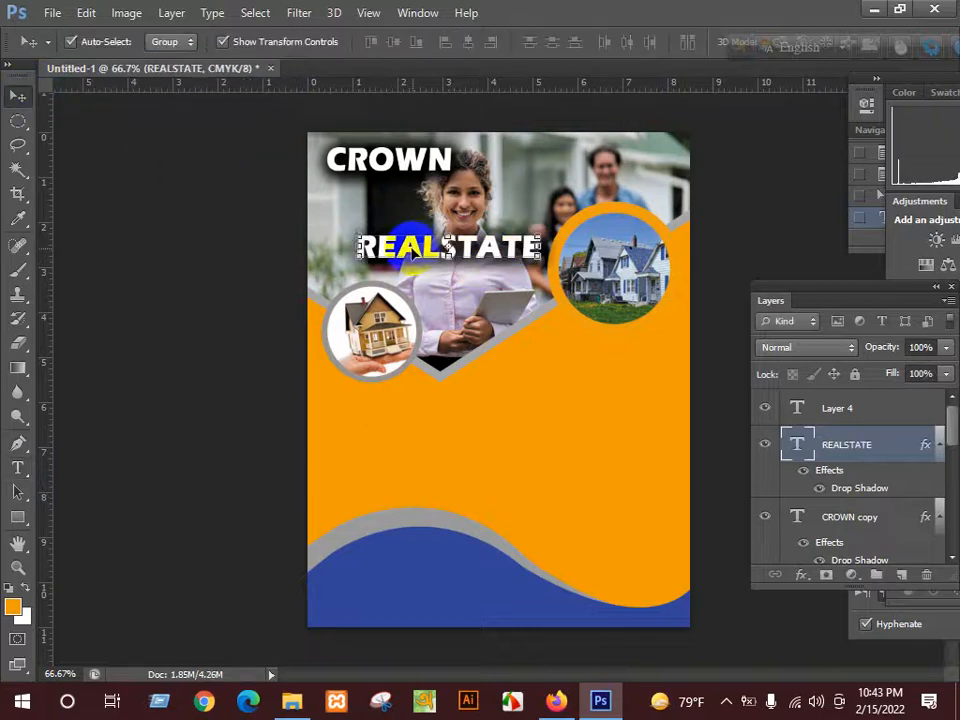
# - Move the REALSTATE text to the photo's upper-right area above the round house image, narrowing it and flattening its height
pyautogui.moveTo(412, 255); pyautogui.dragTo(515, 181)
pyautogui.press('Return')
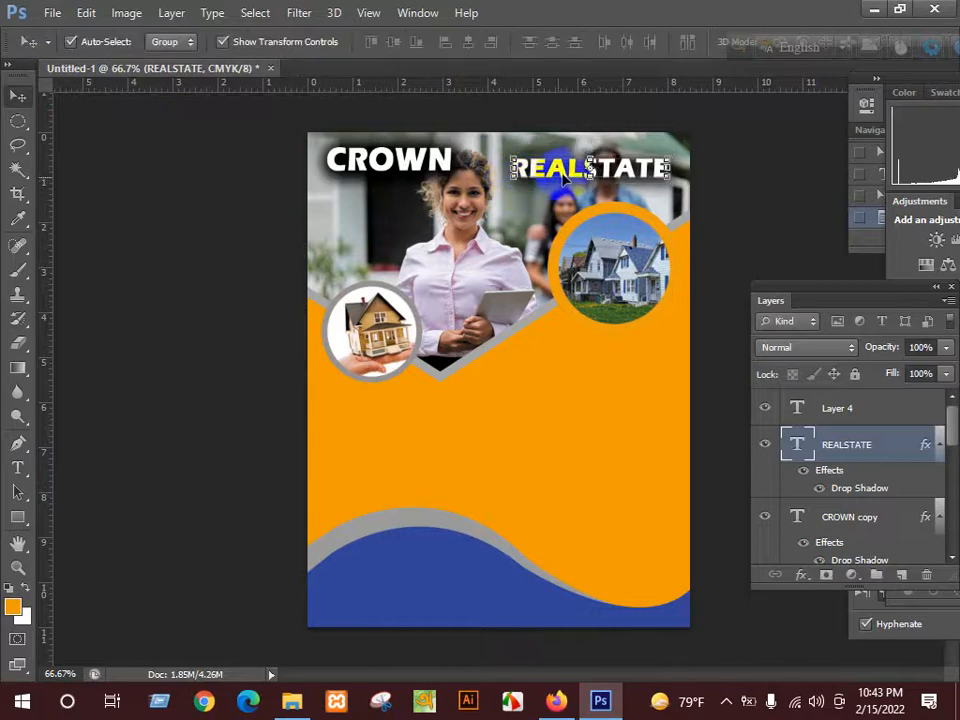
pyautogui.hotkey('ctrl', 't')
pyautogui.moveTo(591, 158); pyautogui.dragTo(591, 162)
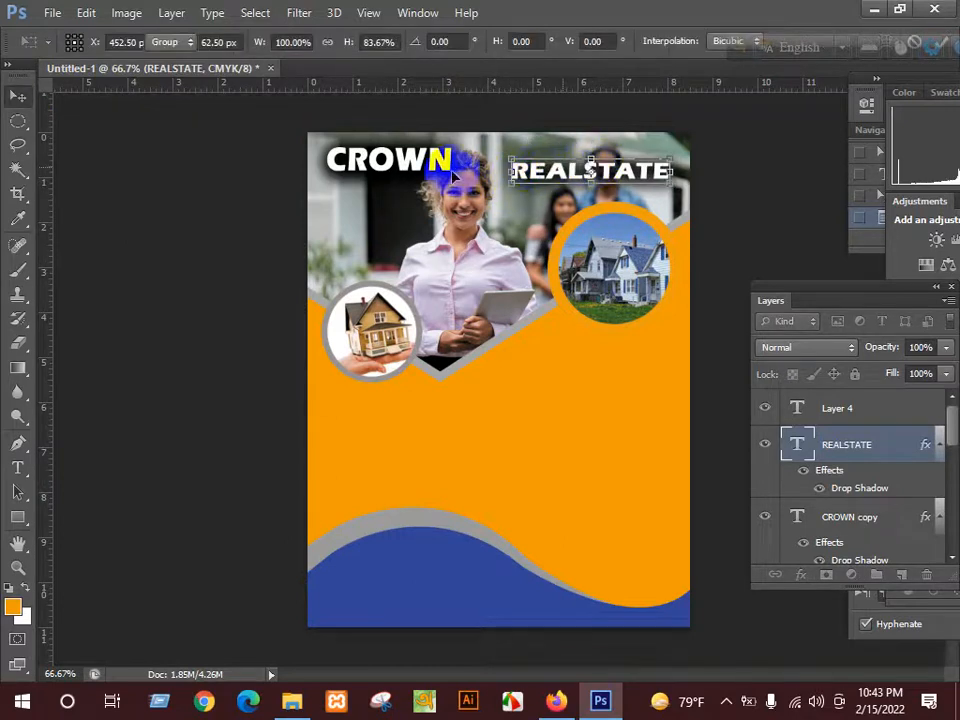
pyautogui.press('Return')
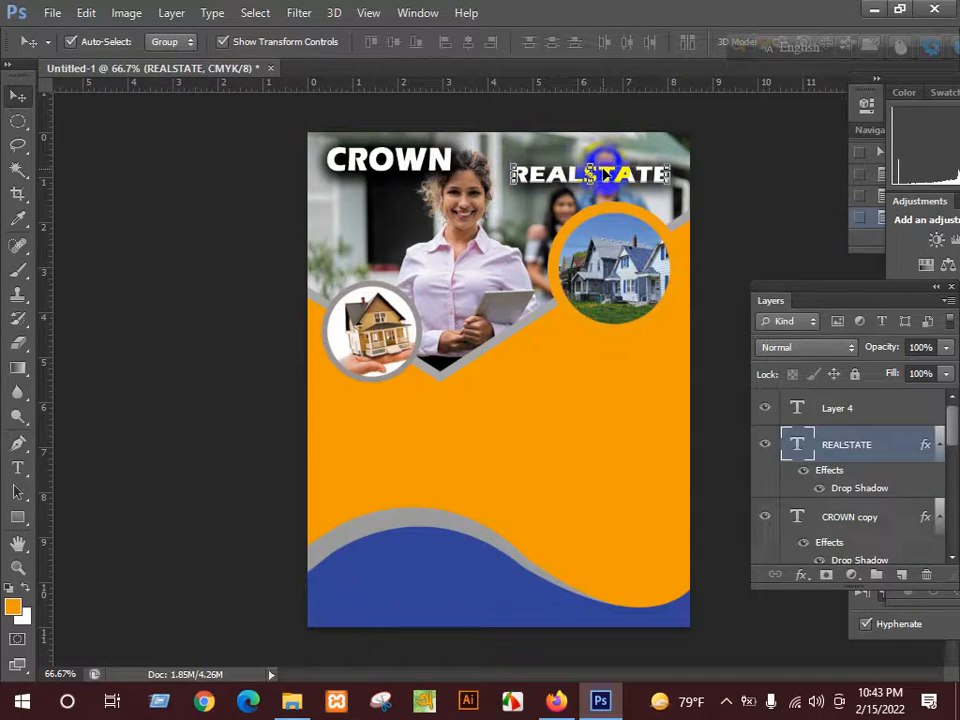
pyautogui.moveTo(591, 160); pyautogui.dragTo(591, 168)
# - Move the CROWN copy directly above the REALSTATE text and hide the copy's layer
pyautogui.click(427, 174)
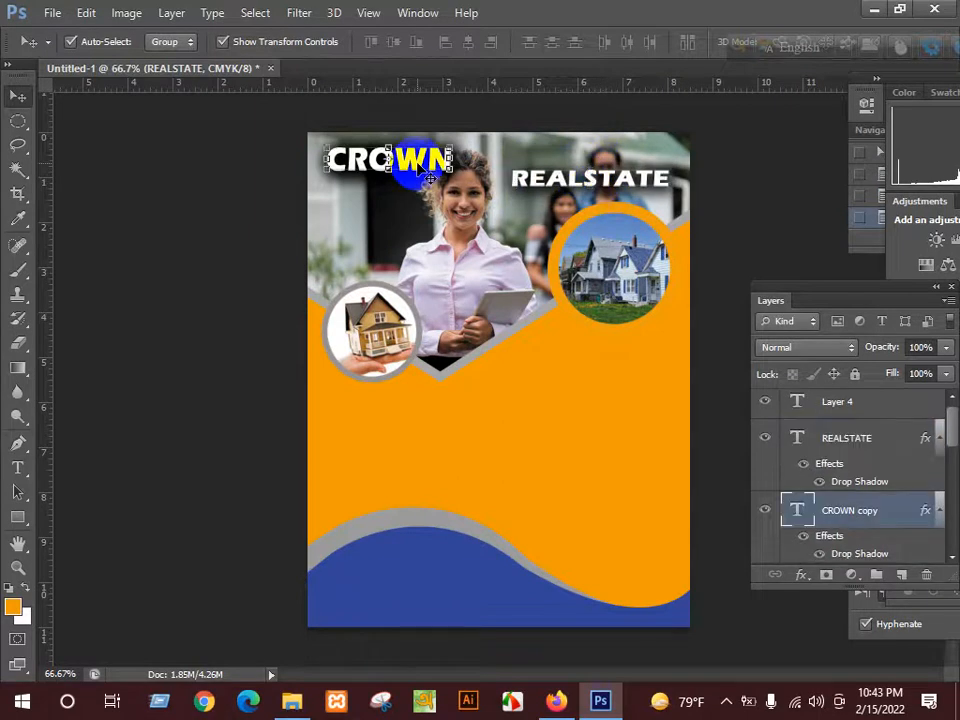
pyautogui.moveTo(420, 168); pyautogui.dragTo(622, 156)
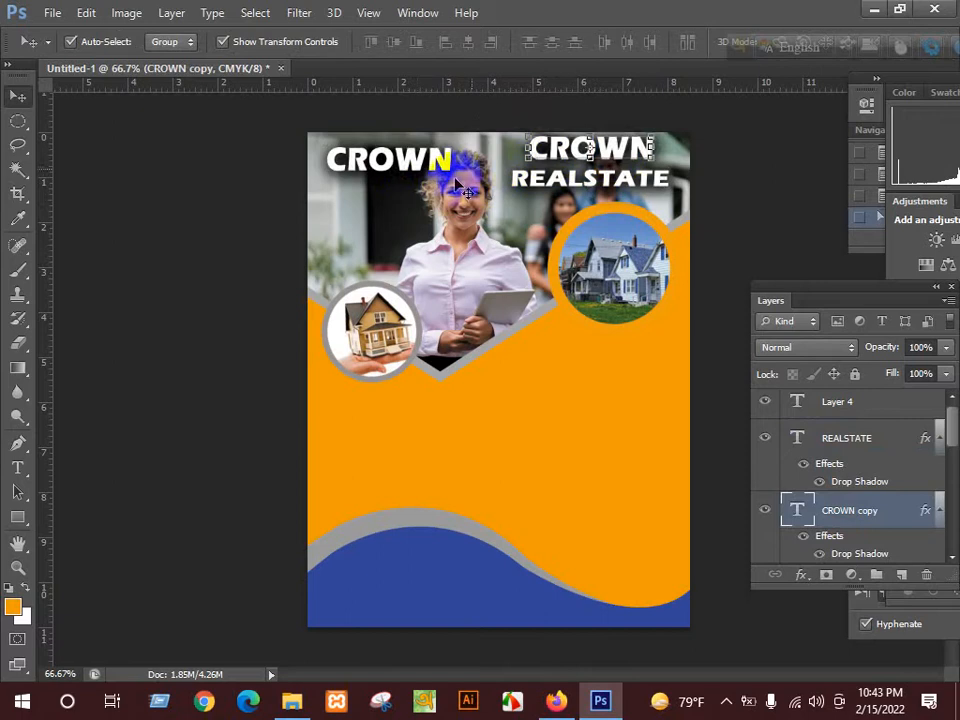
pyautogui.click(763, 512)
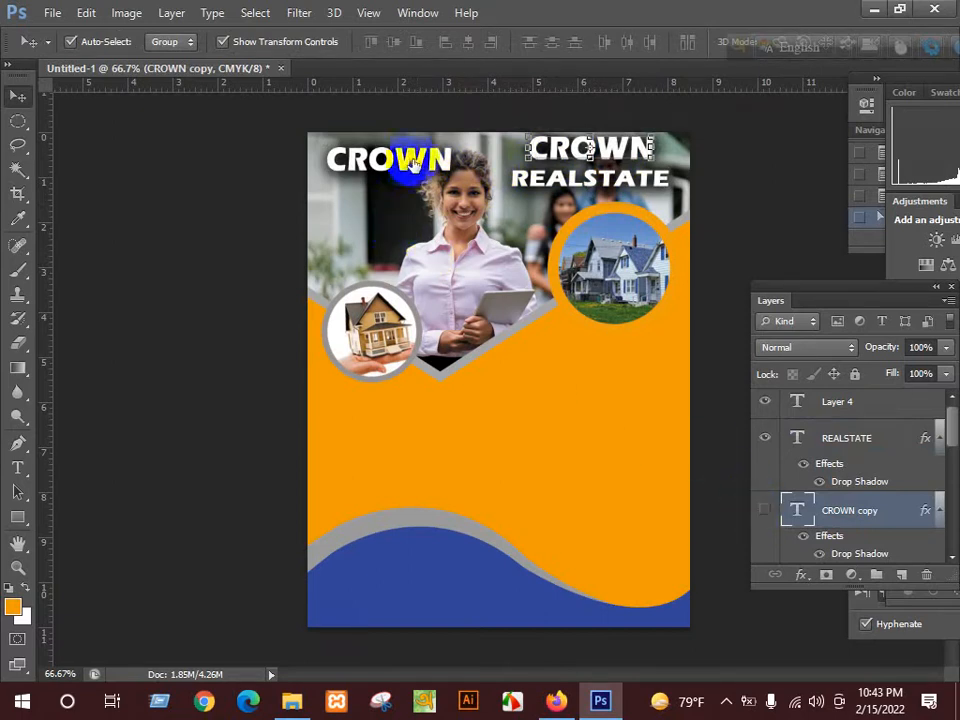
pyautogui.click(763, 510)
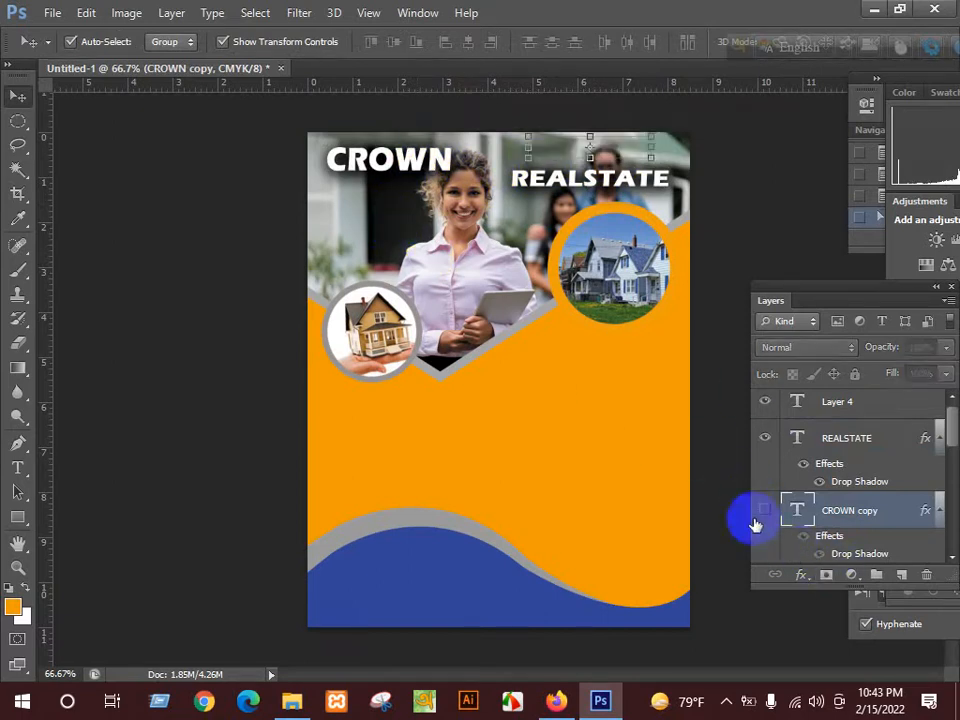
# - Move the CROWN title directly above REALSTATE and change its text color to bright yellow (#eefd00)
pyautogui.click(429, 157)
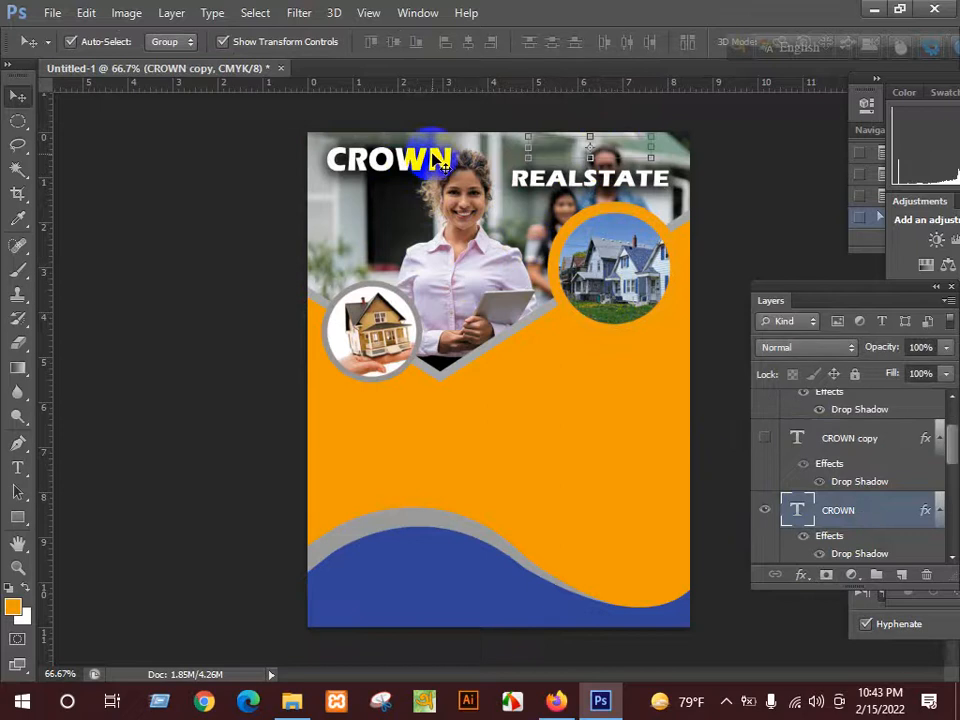
pyautogui.moveTo(489, 159); pyautogui.dragTo(636, 155)
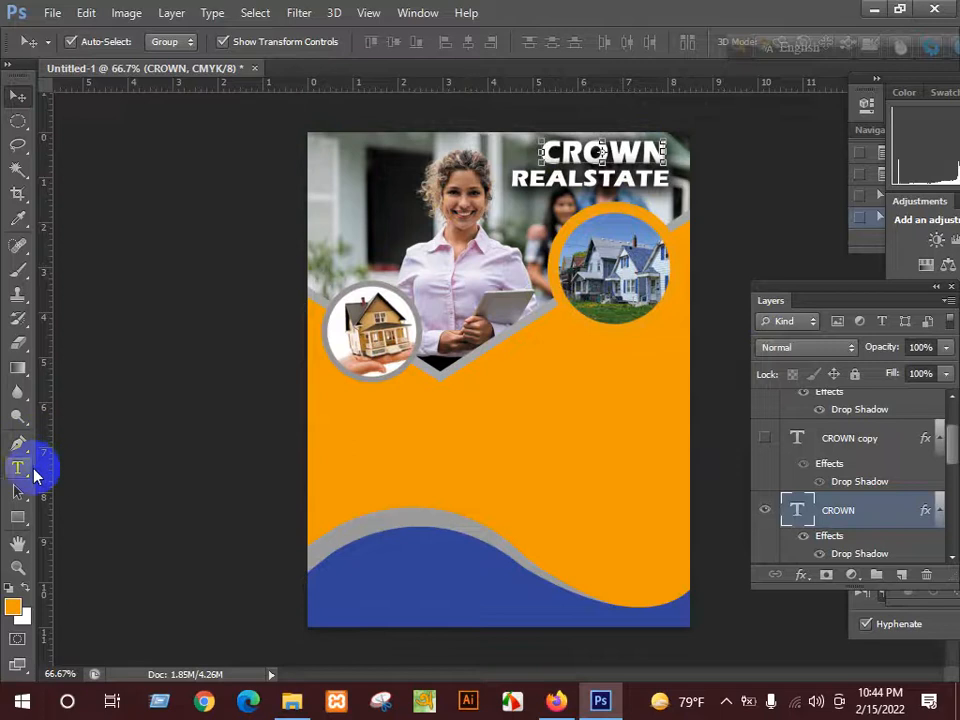
pyautogui.click(33, 474)
pyautogui.click(602, 44)
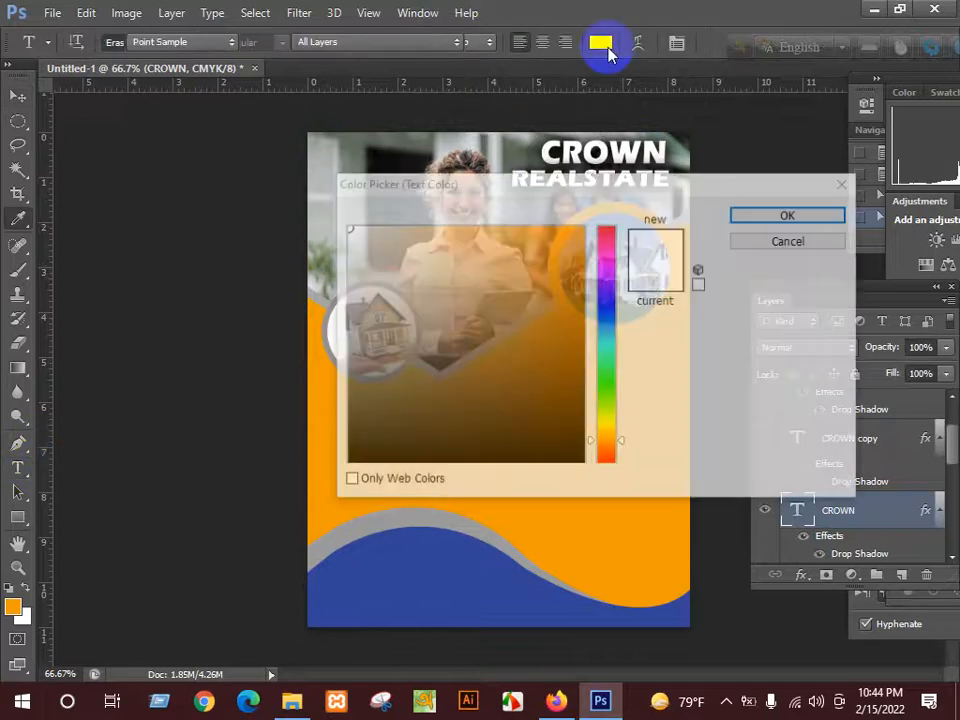
pyautogui.click(609, 421)
pyautogui.click(586, 227)
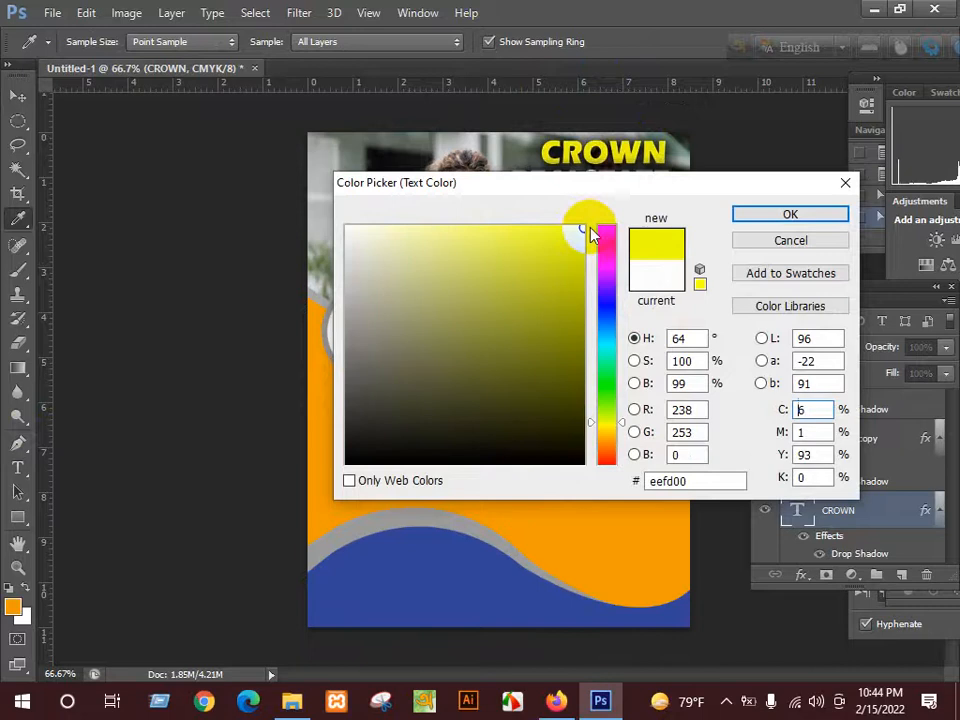
pyautogui.click(776, 216)
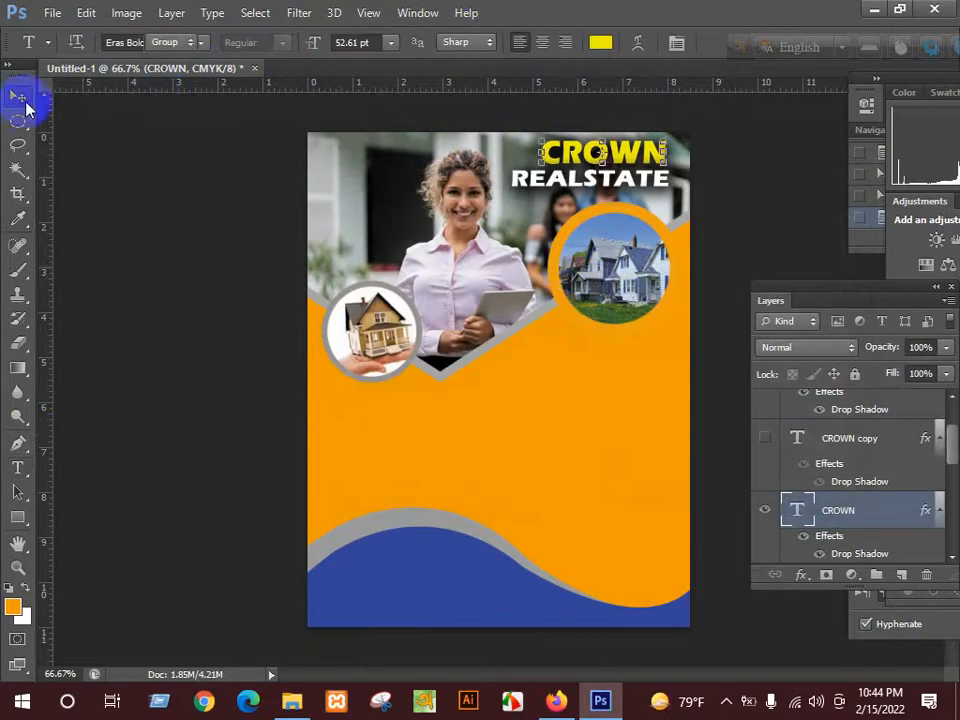
pyautogui.click(17, 97)
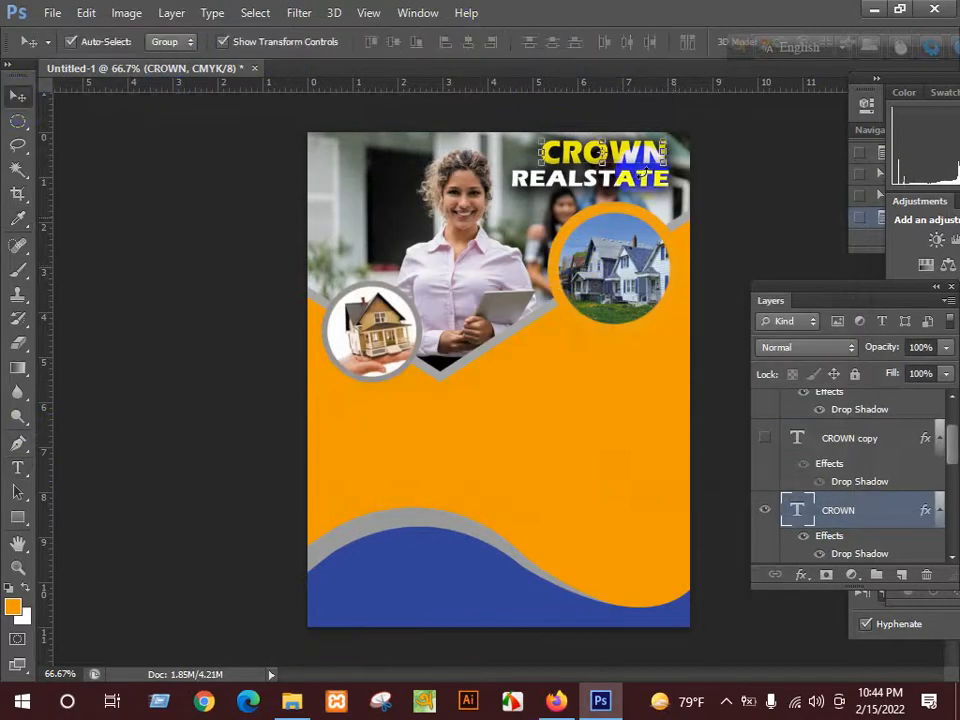
pyautogui.click(638, 318)
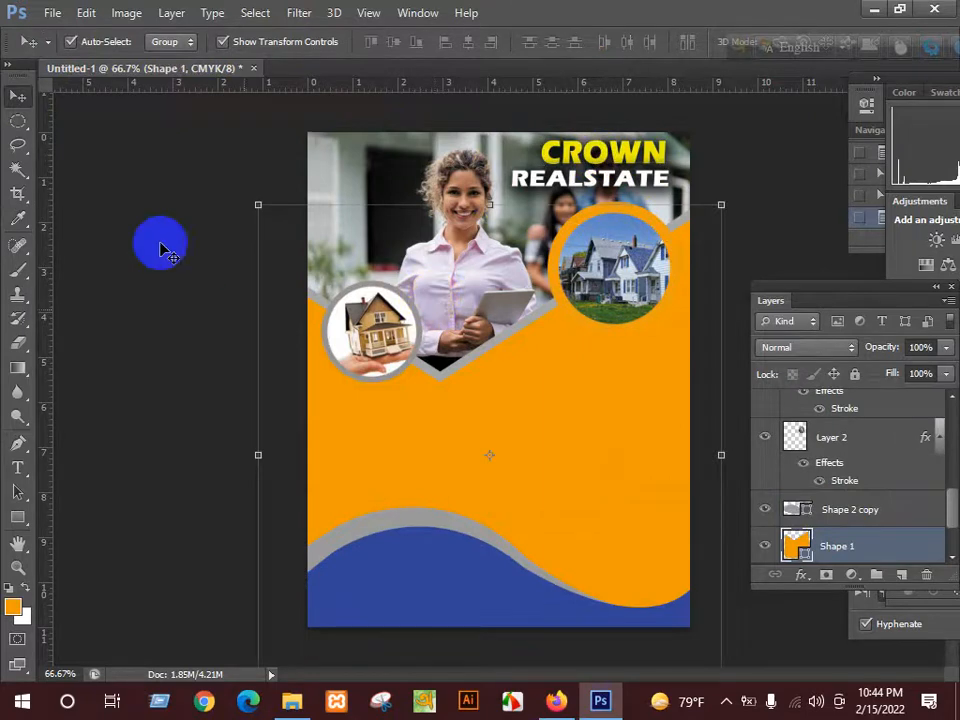
pyautogui.click(283, 268)
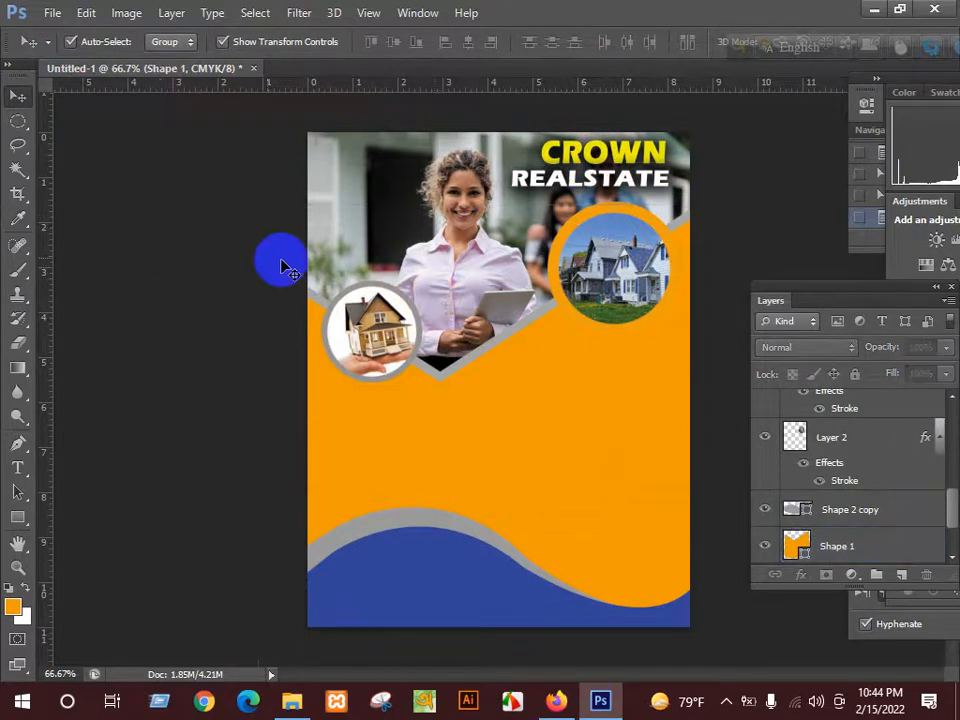
# - Duplicate the CROWN title onto the orange area below the round houses photo and replace its text with ABOUT US
pyautogui.click(575, 155)
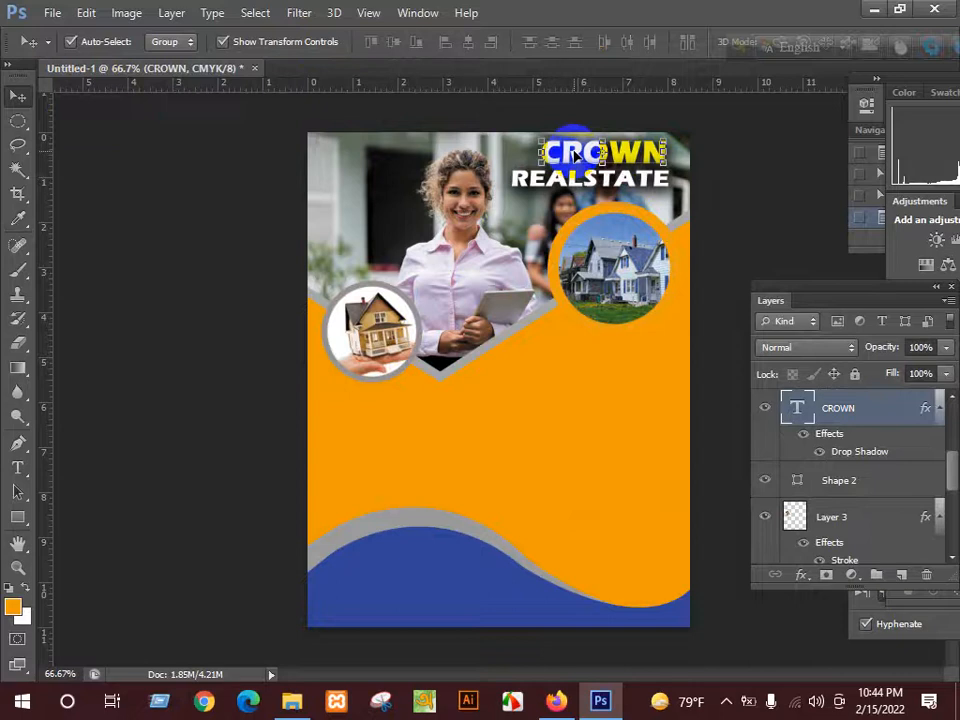
pyautogui.moveTo(575, 155); pyautogui.dragTo(669, 383)
pyautogui.click(19, 468)
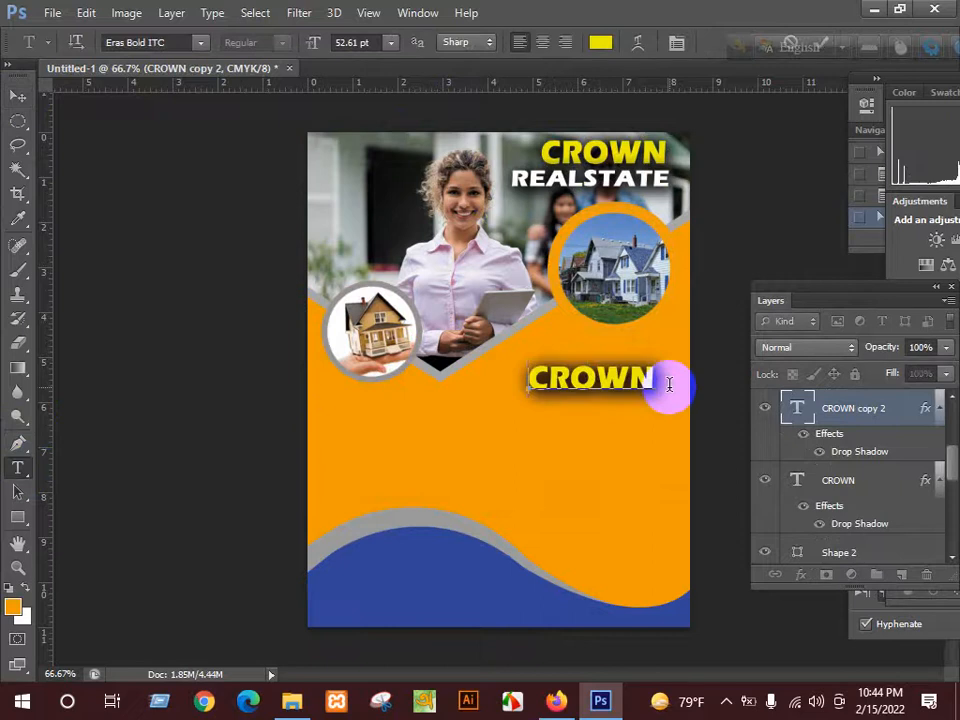
pyautogui.write('ABOUT')
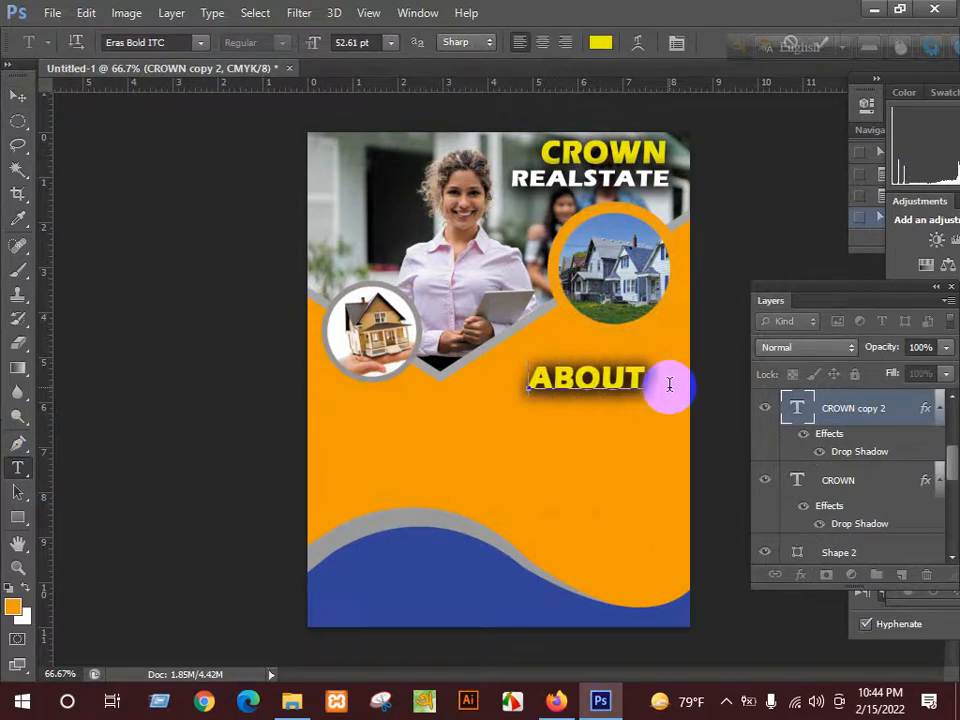
pyautogui.moveTo(669, 384); pyautogui.dragTo(648, 385)
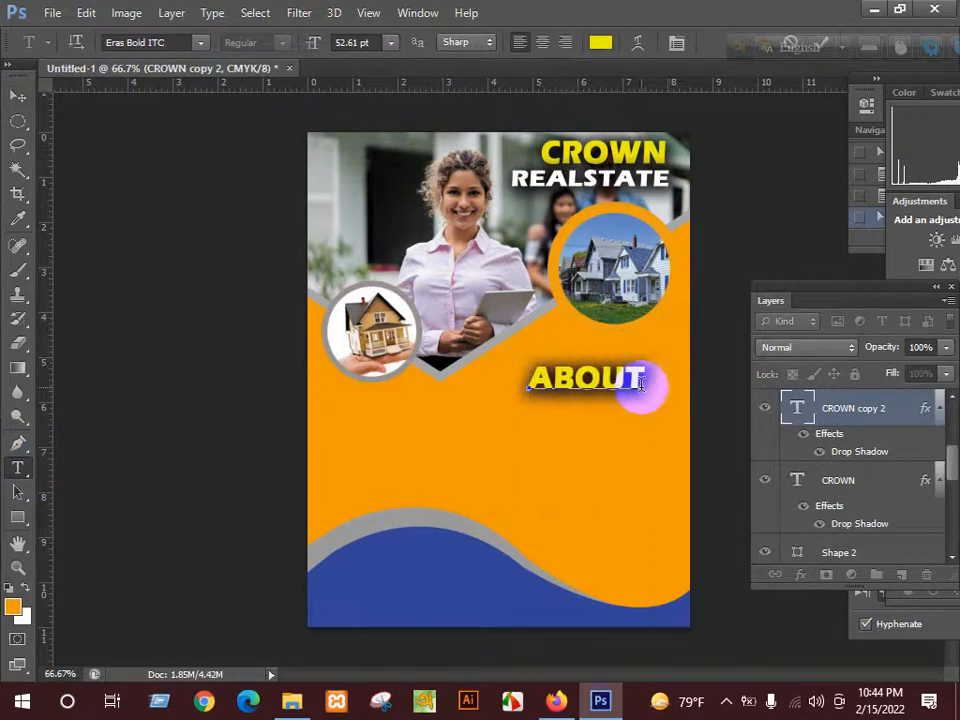
pyautogui.write('U')
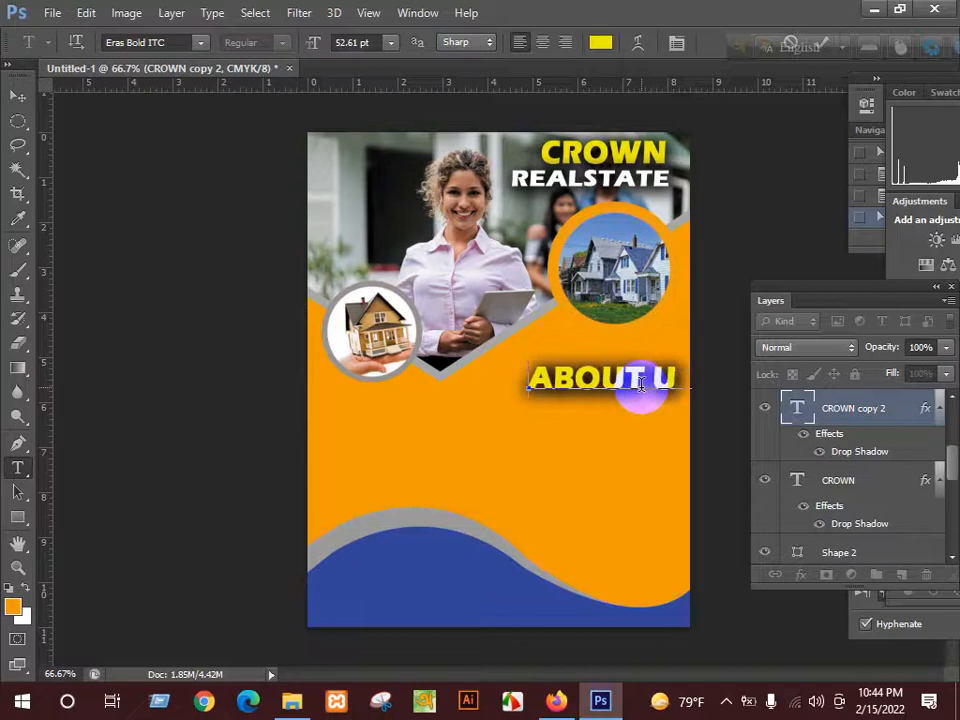
pyautogui.write('S')
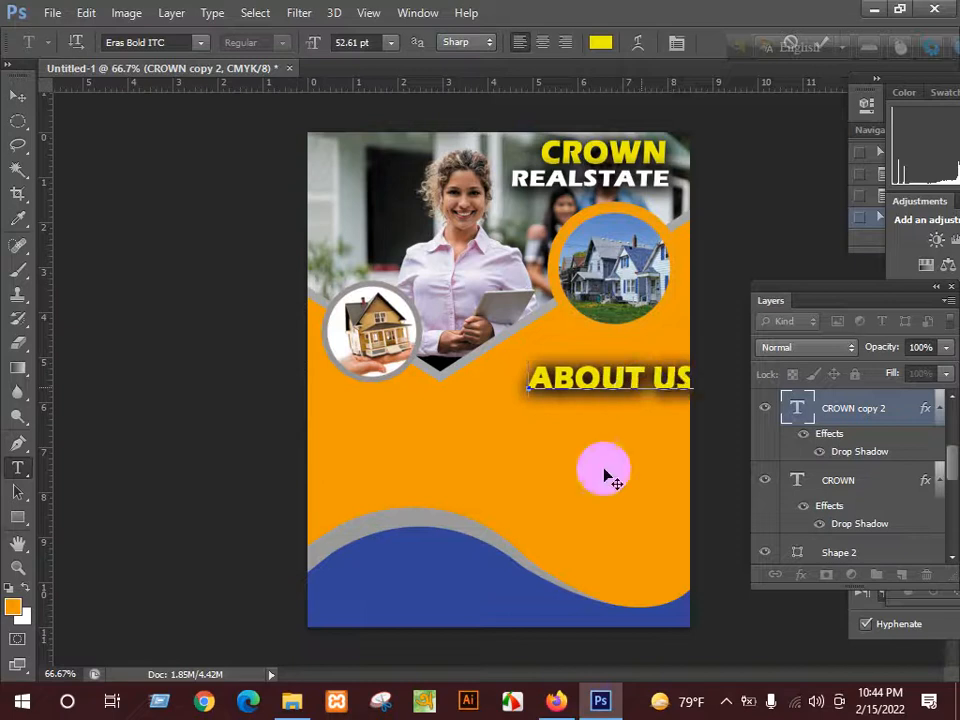
# - Switch to Firefox, check the Google Meet tab, and return to Photoshop
pyautogui.click(554, 700)
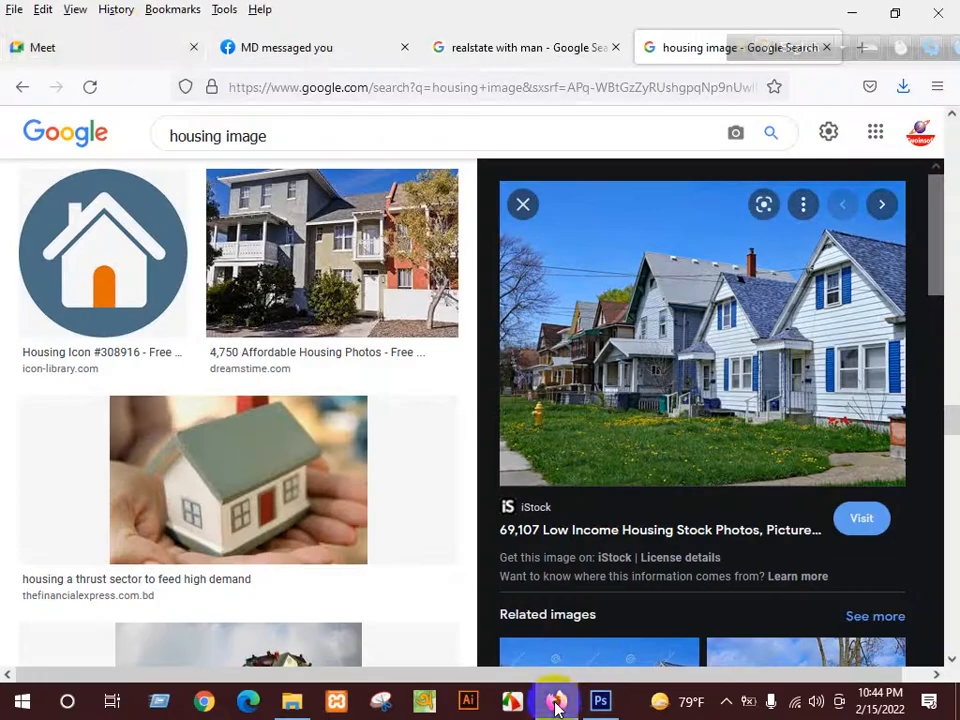
pyautogui.click(124, 45)
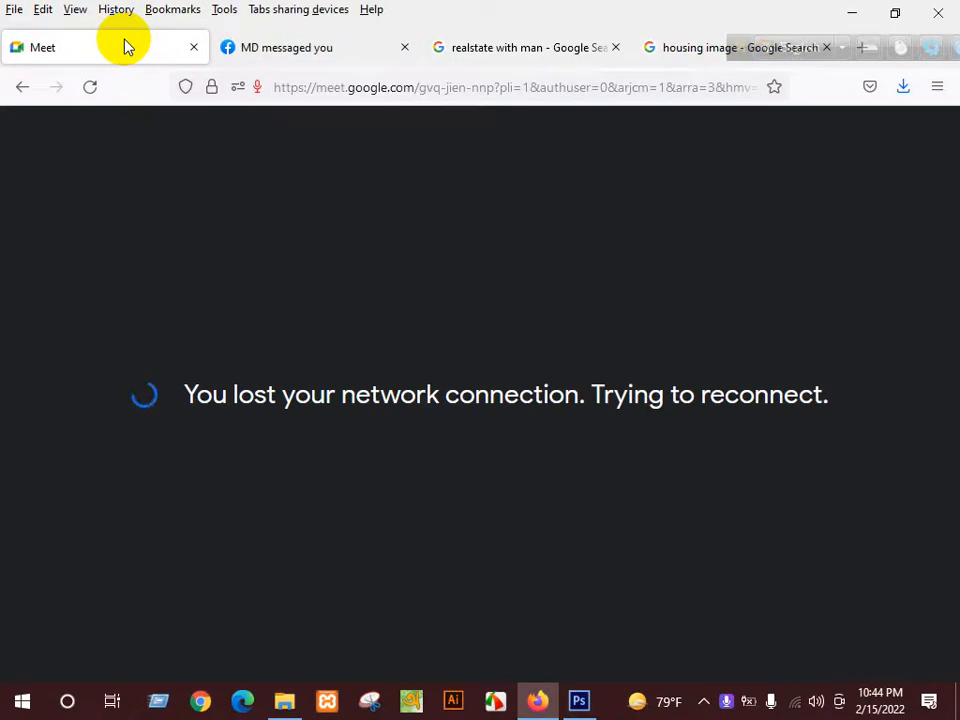
pyautogui.click(579, 700)
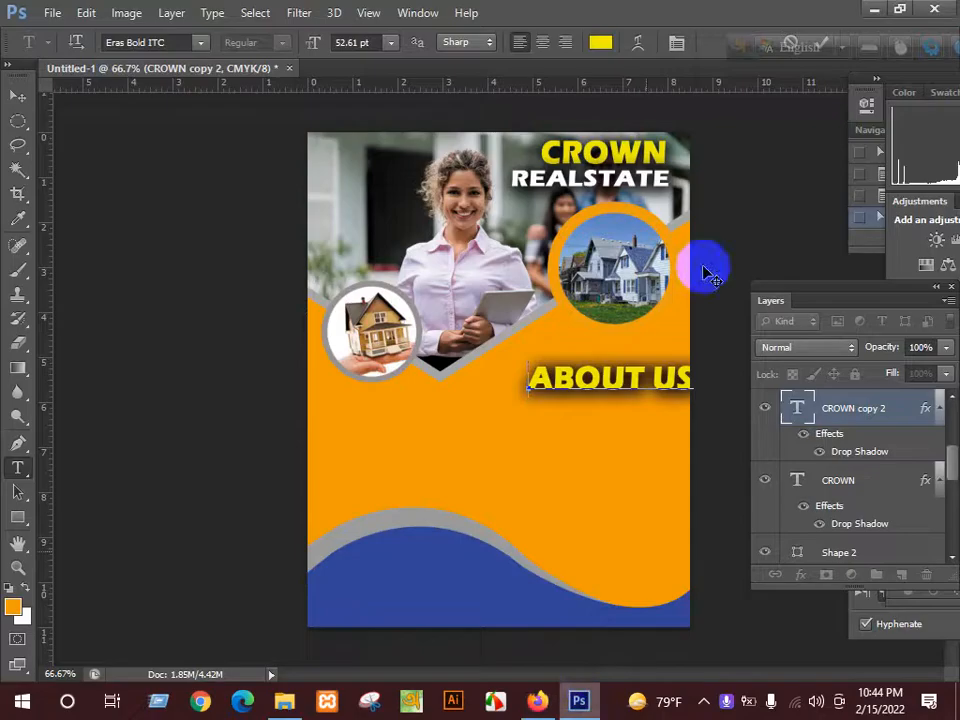
# - Shift the ABOUT US heading left so that it fits inside the flyer's right edge
pyautogui.click(18, 95)
pyautogui.click(612, 385)
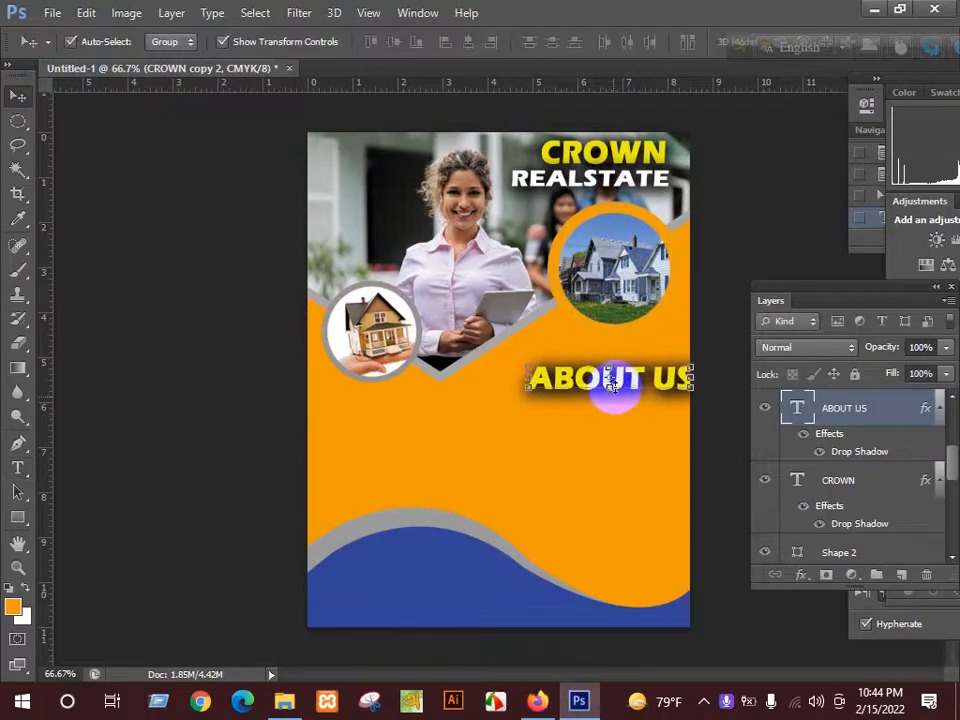
pyautogui.hotkey('ctrl', 't')
pyautogui.moveTo(574, 381)
pyautogui.mouseDown()
pyautogui.moveTo(528, 384)
pyautogui.moveTo(560, 385)
pyautogui.mouseUp()
pyautogui.press('Return')
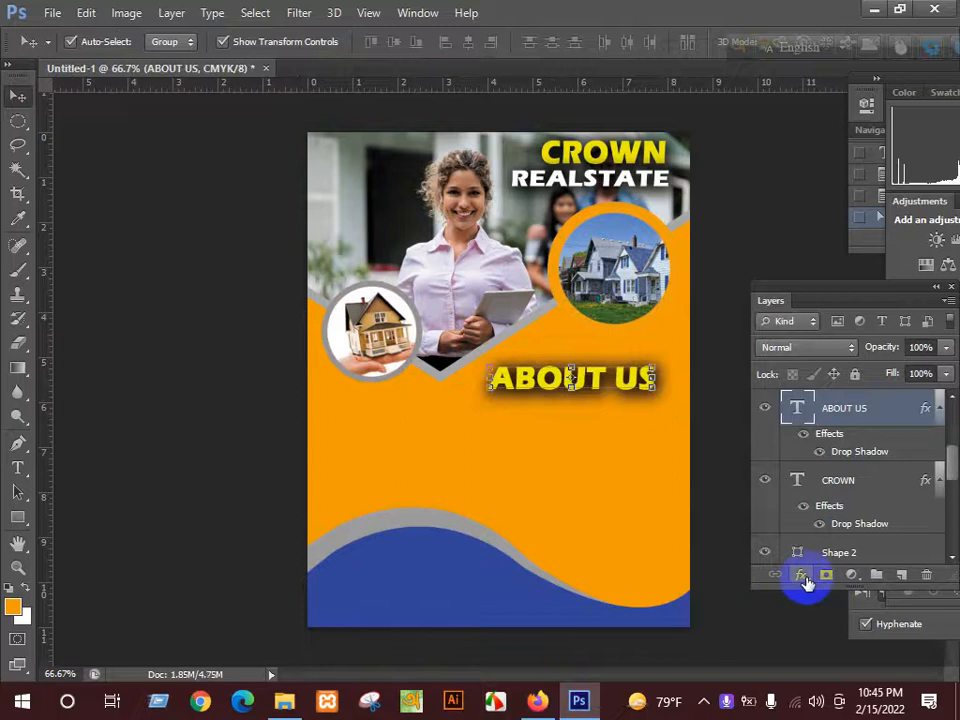
pyautogui.click(806, 578)
pyautogui.click(822, 566)
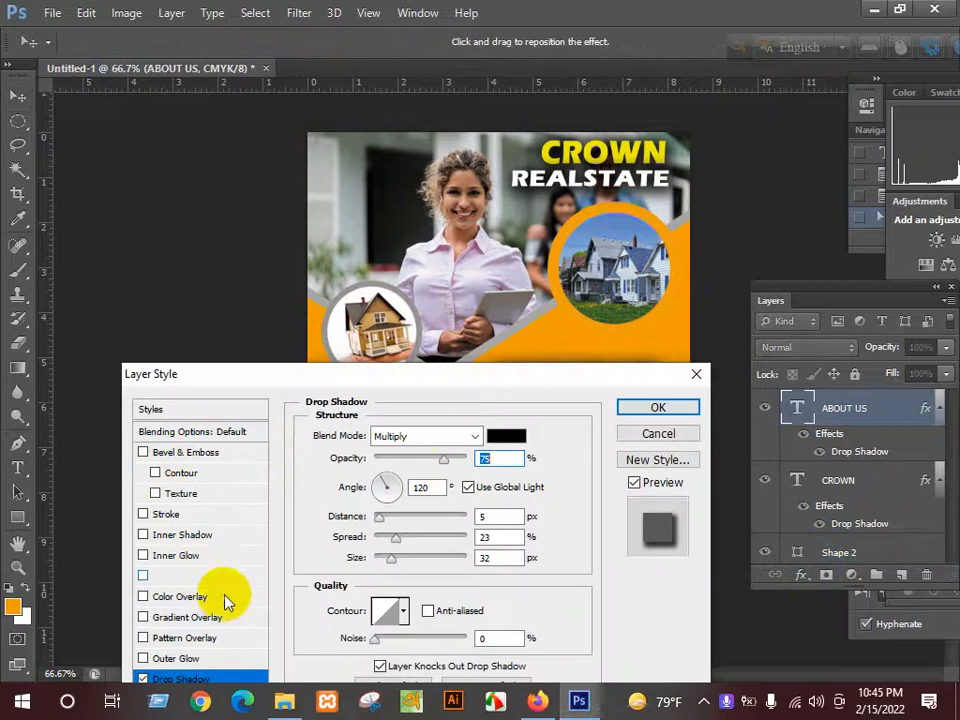
pyautogui.click(144, 680)
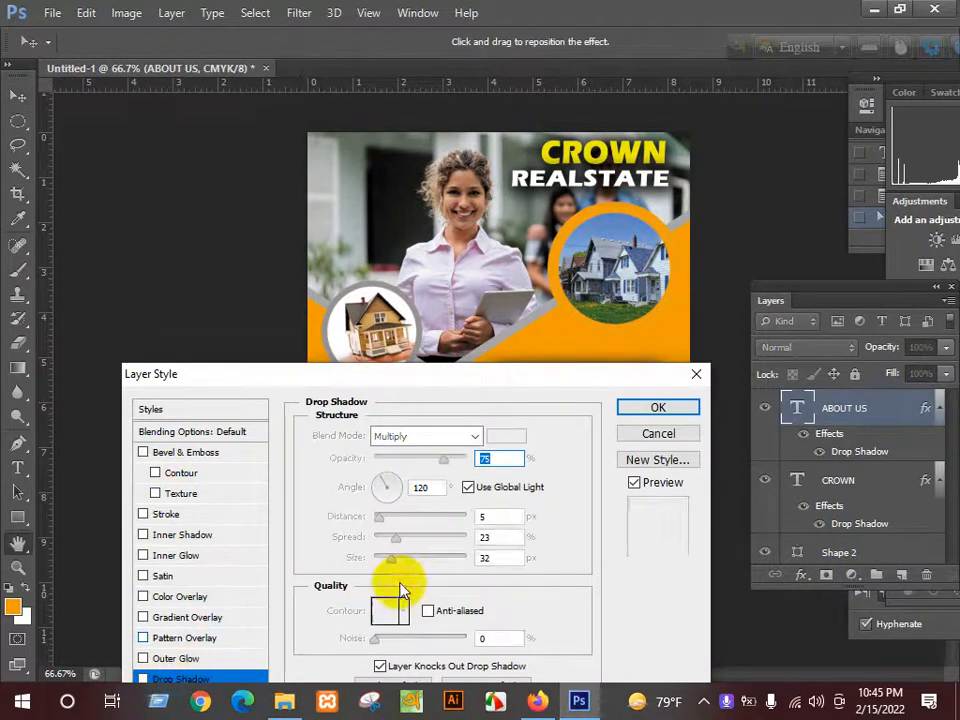
pyautogui.click(697, 374)
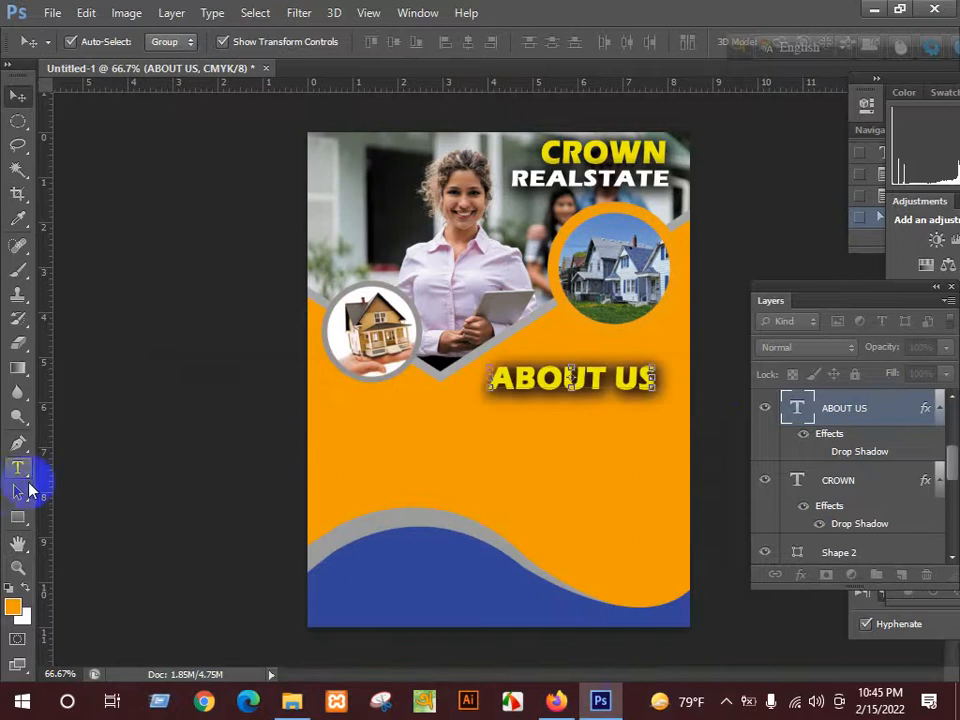
# - Change the ABOUT US heading's text color to dark gray
pyautogui.click(18, 467)
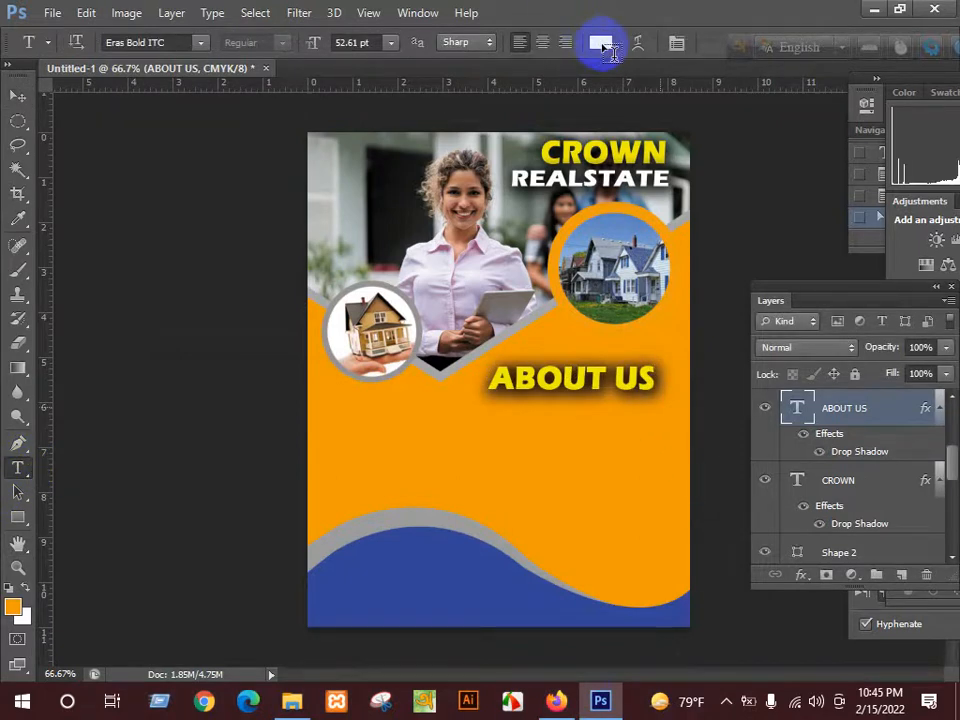
pyautogui.click(600, 43)
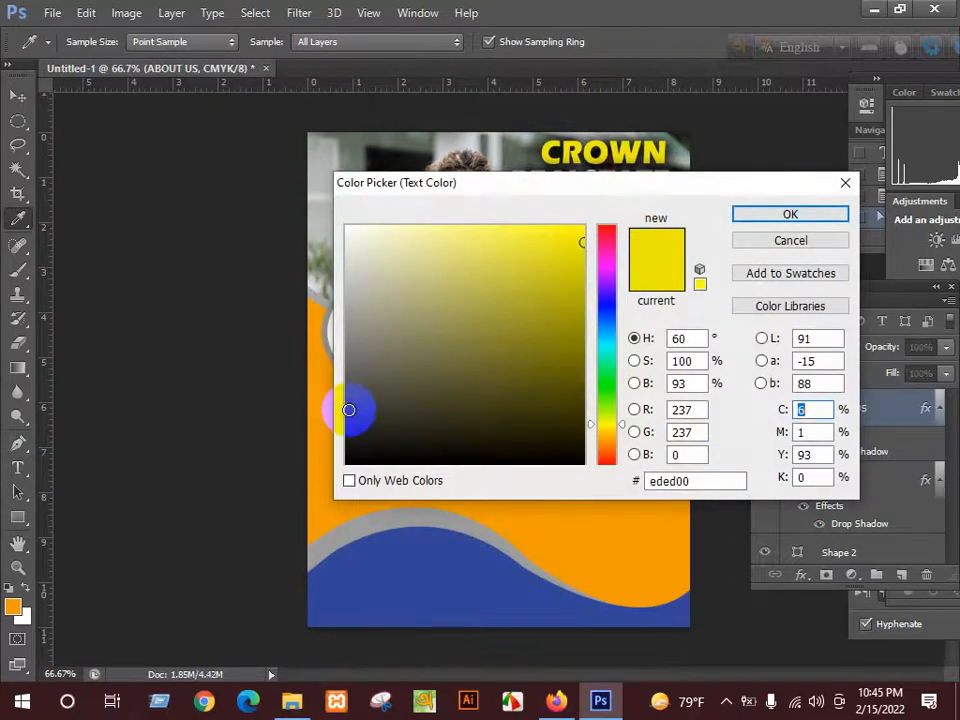
pyautogui.click(349, 410)
pyautogui.click(790, 214)
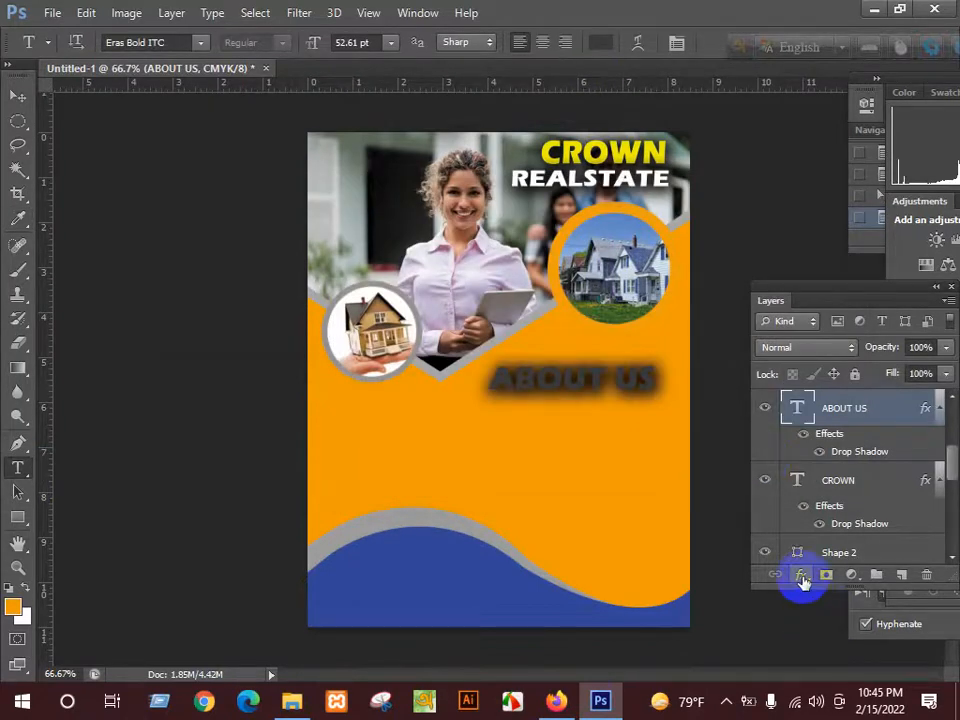
# - Turn off the Drop Shadow effect on the ABOUT US heading
pyautogui.click(801, 577)
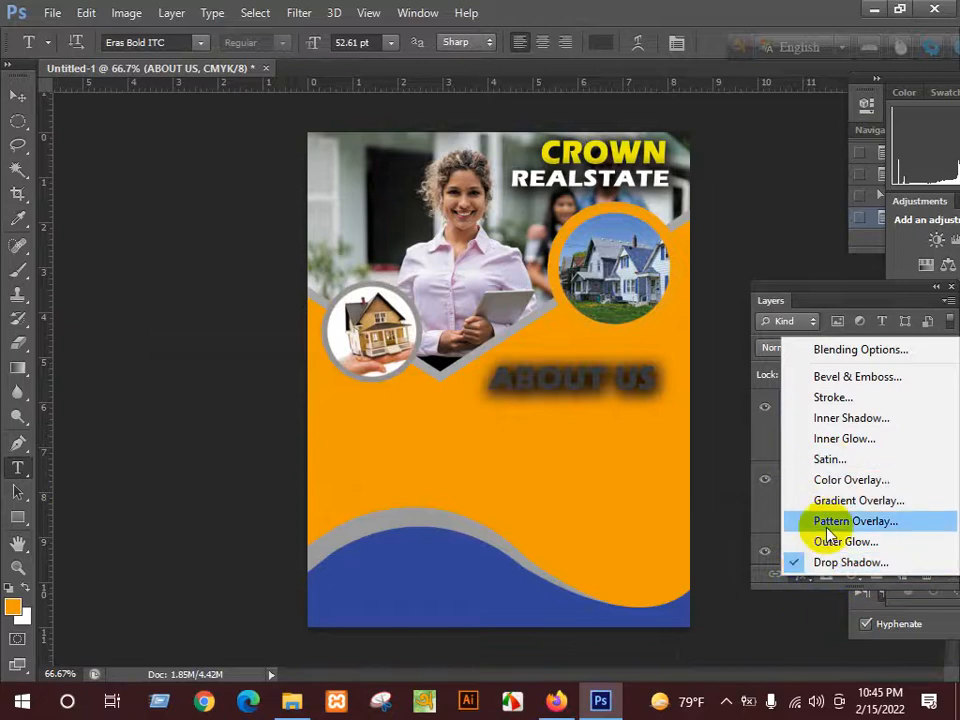
pyautogui.click(826, 563)
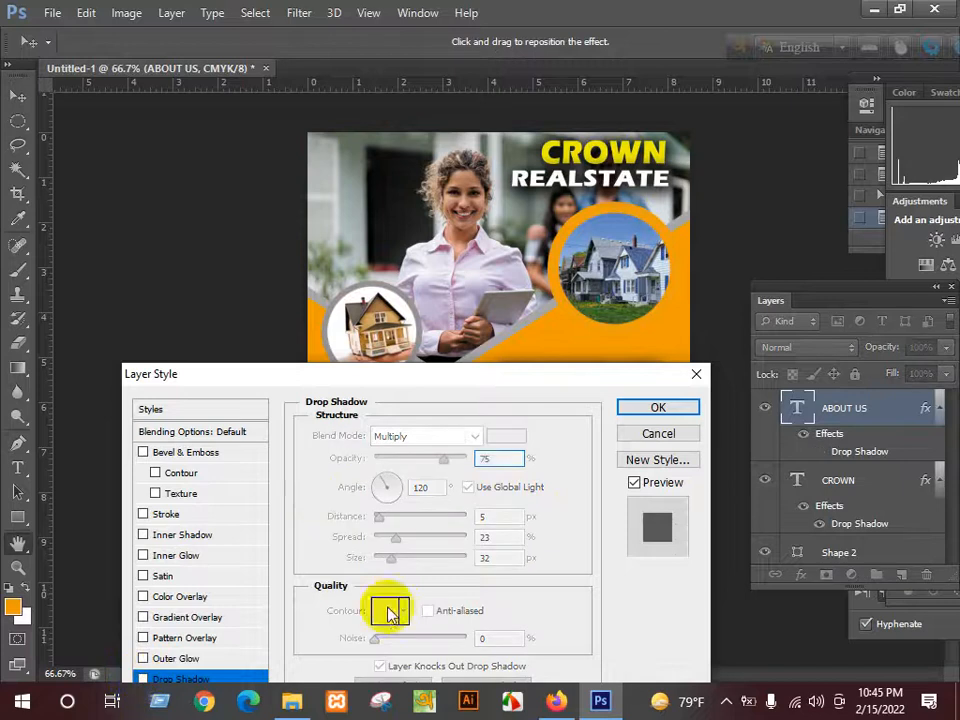
pyautogui.click(682, 410)
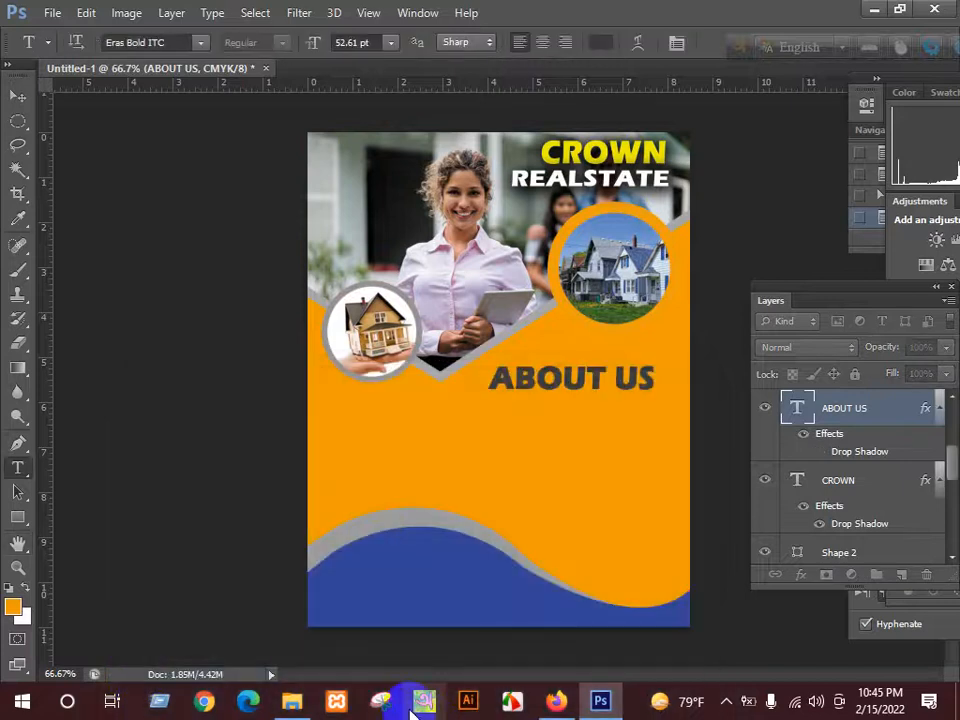
# - Recheck the Google Meet connection in Firefox and come back to Photoshop
pyautogui.click(561, 703)
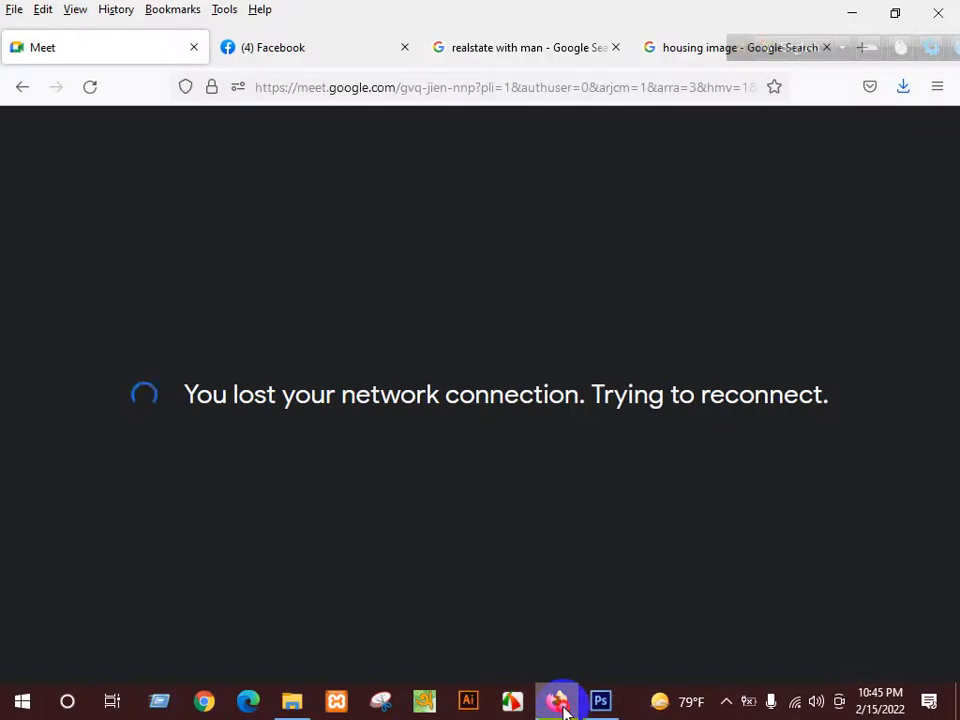
pyautogui.click(561, 703)
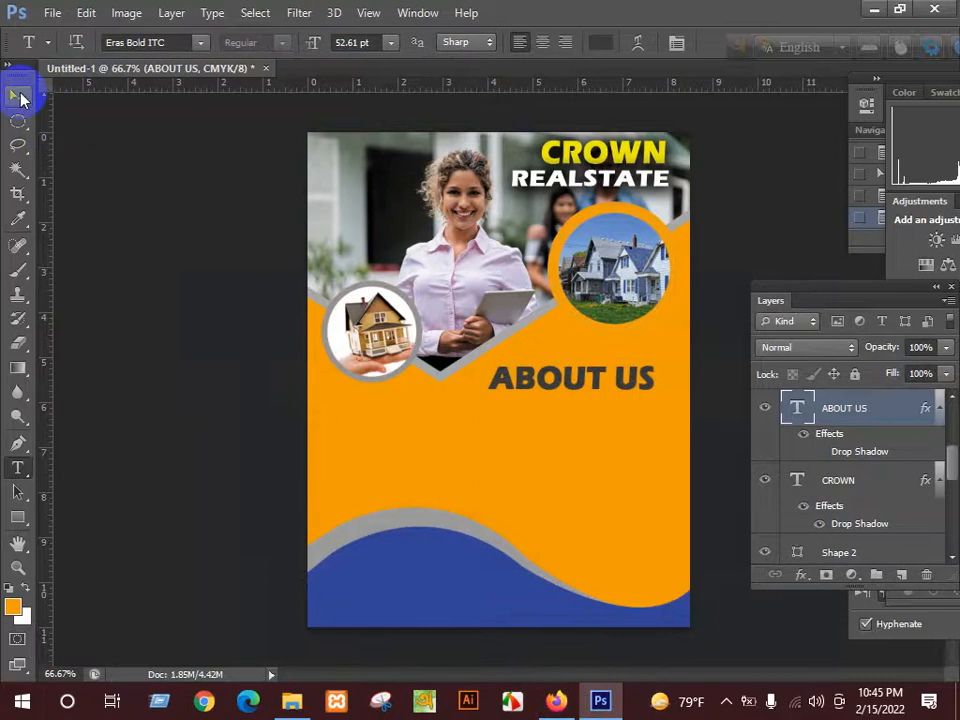
# - Scale the ABOUT US heading down to about 35 pt and place it just beneath the round houses photo
pyautogui.click(20, 96)
pyautogui.moveTo(651, 368); pyautogui.dragTo(615, 364)
pyautogui.press('Return')
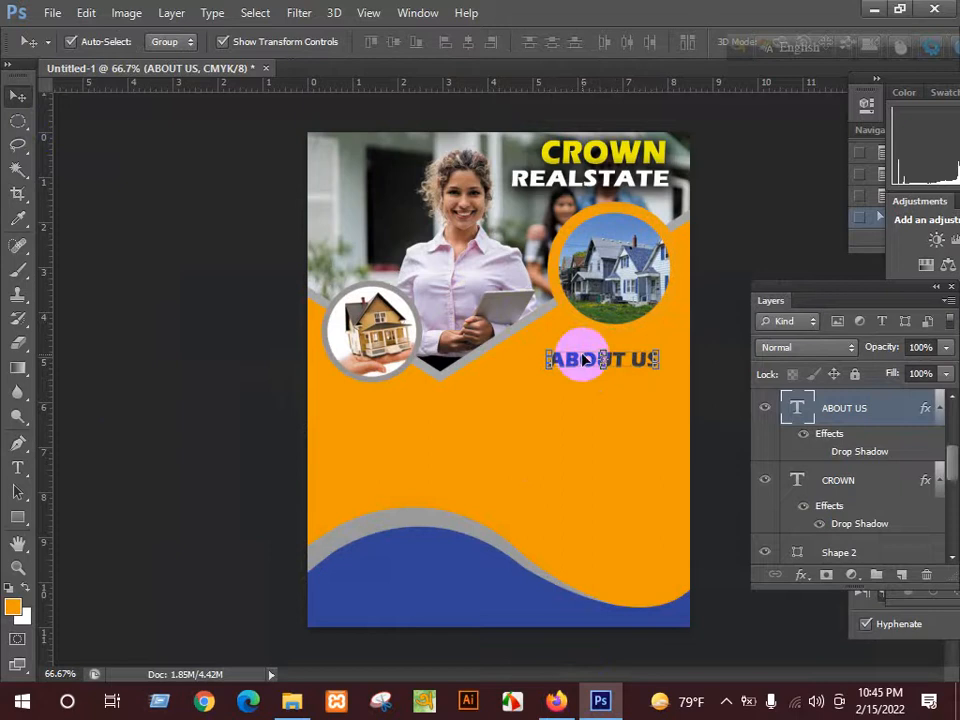
# - Duplicate the ABOUT US heading below and left of the original, and set the copy's font size to 15 pt
pyautogui.moveTo(585, 360); pyautogui.dragTo(616, 411)
pyautogui.click(18, 467)
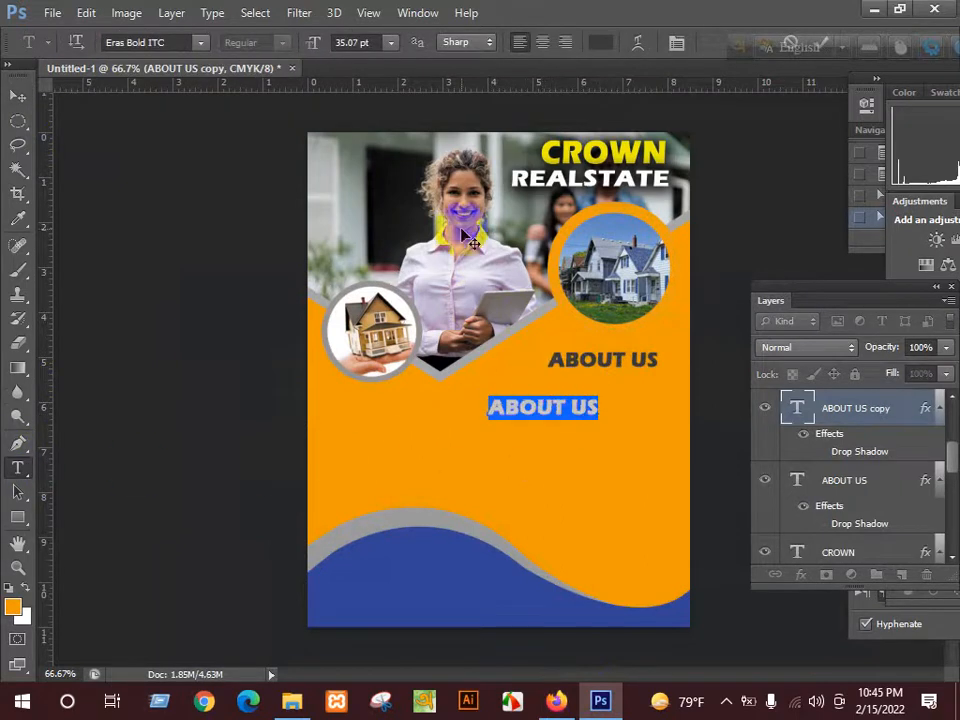
pyautogui.click(378, 38)
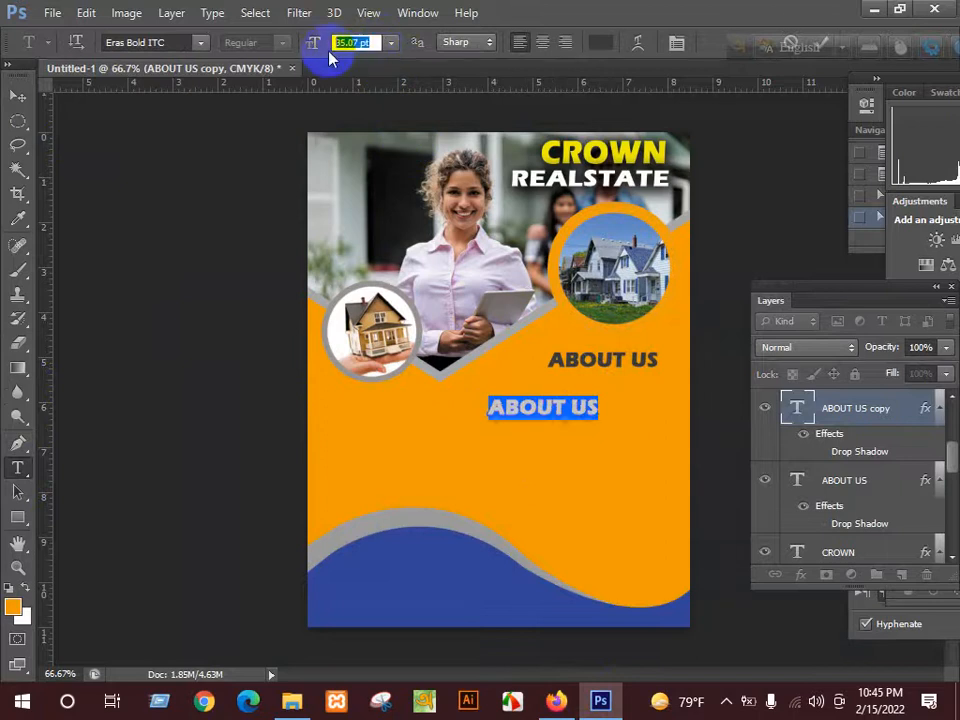
pyautogui.write('15')
pyautogui.press('Return')
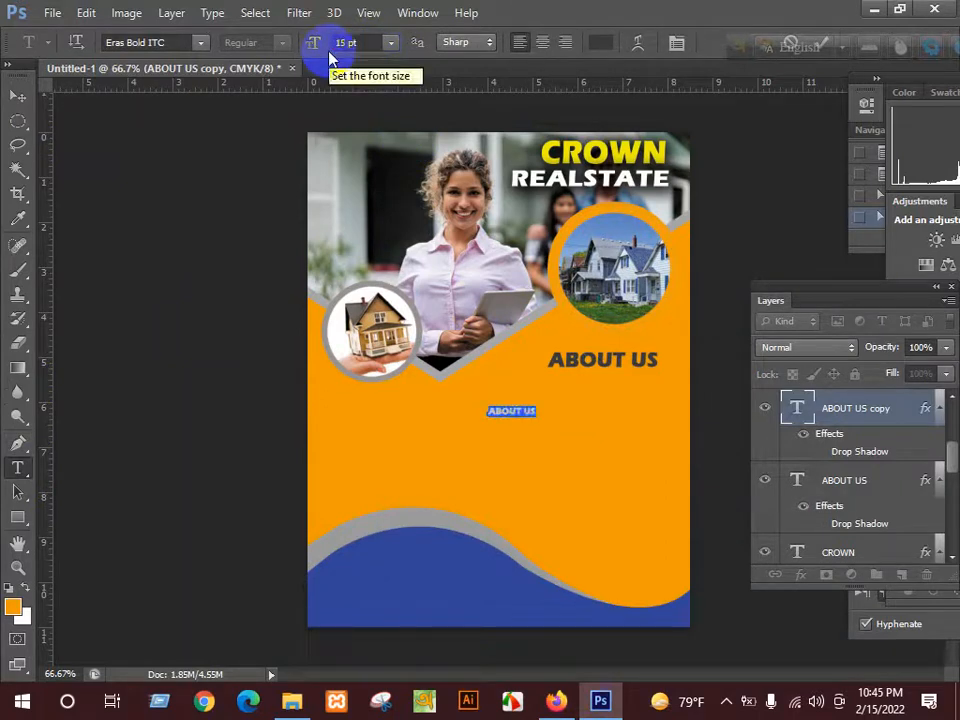
pyautogui.moveTo(487, 410); pyautogui.dragTo(545, 411)
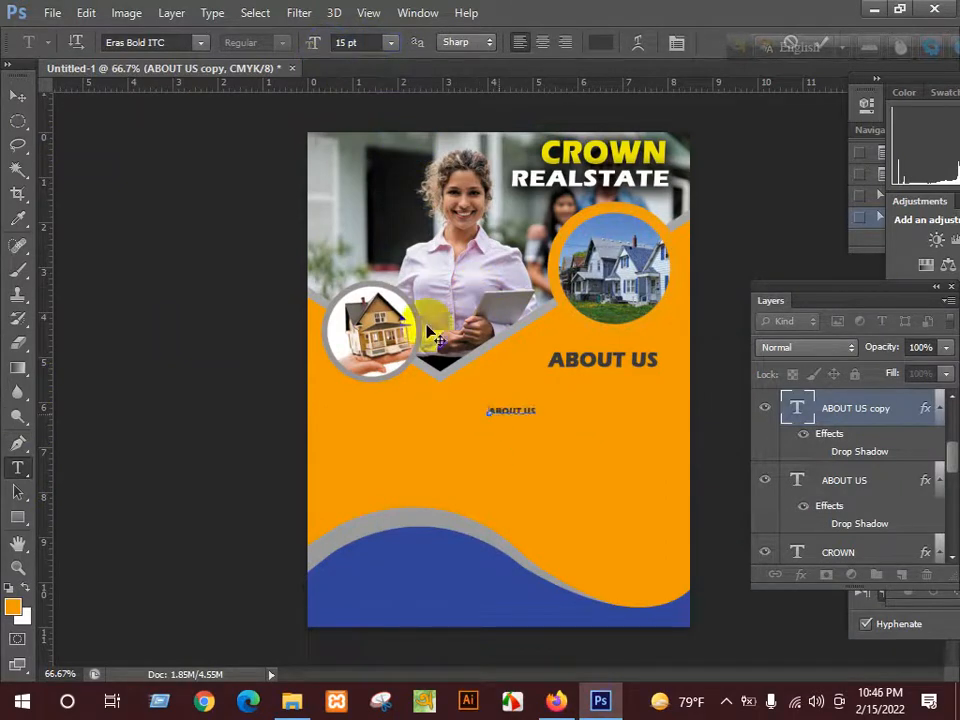
# - Try to set the font size of the small ABOUT US copy to 24 pt
pyautogui.click(390, 42)
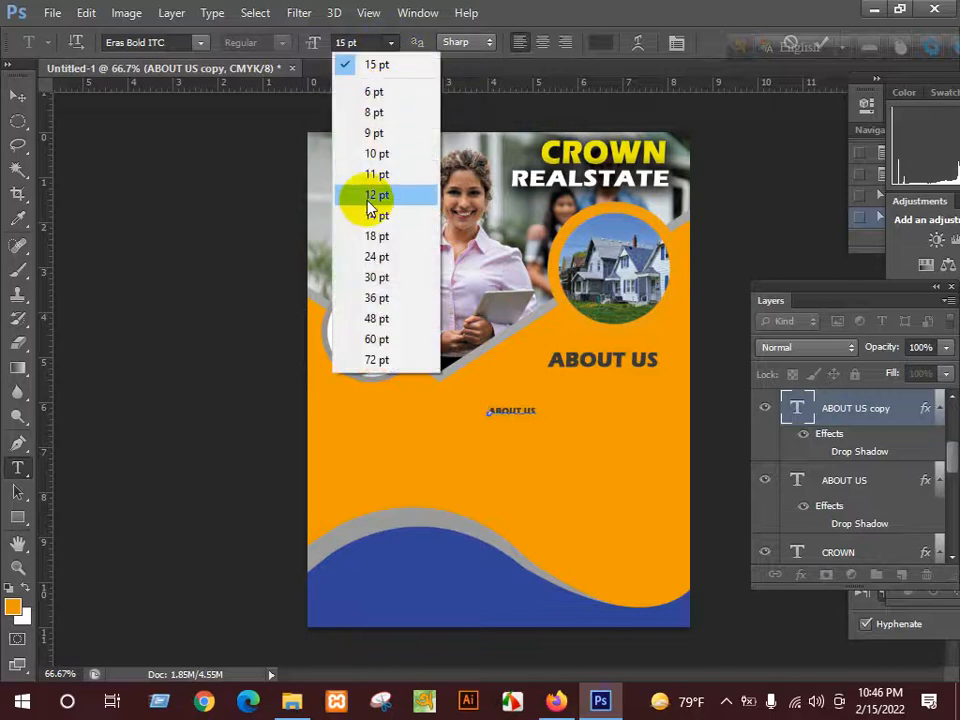
pyautogui.click(381, 257)
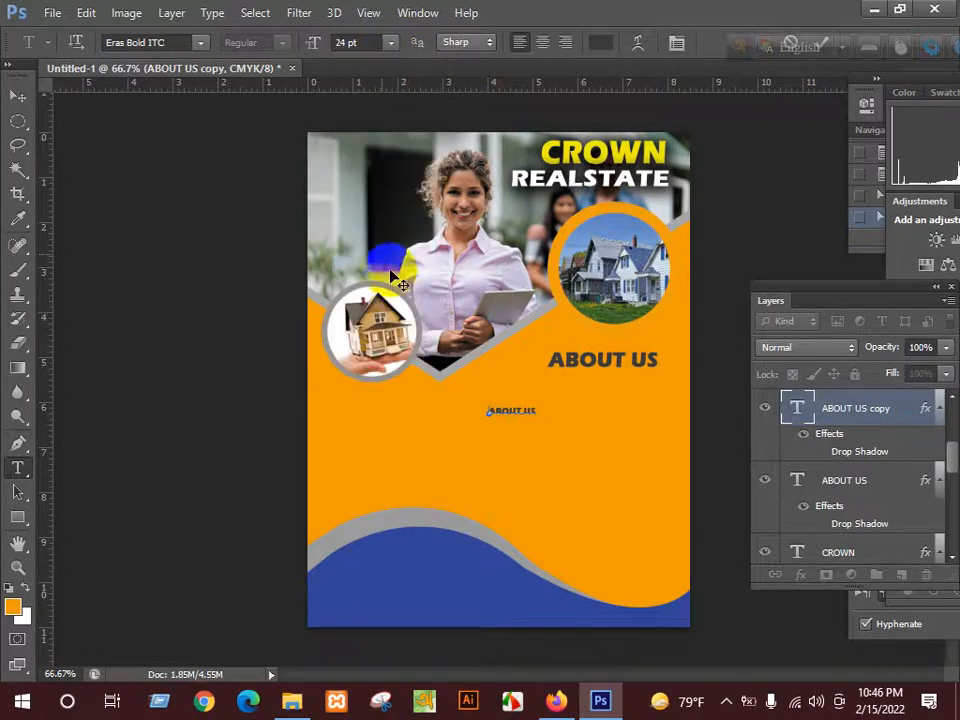
pyautogui.click(17, 94)
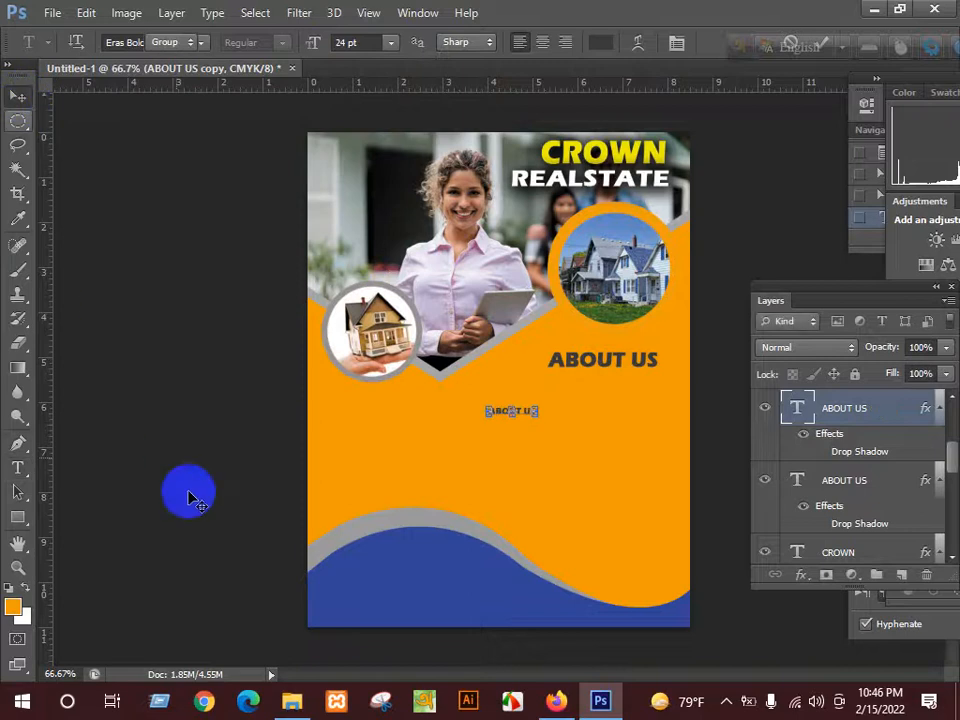
# - Check the Google Meet connection in Firefox and return to Photoshop
pyautogui.click(556, 700)
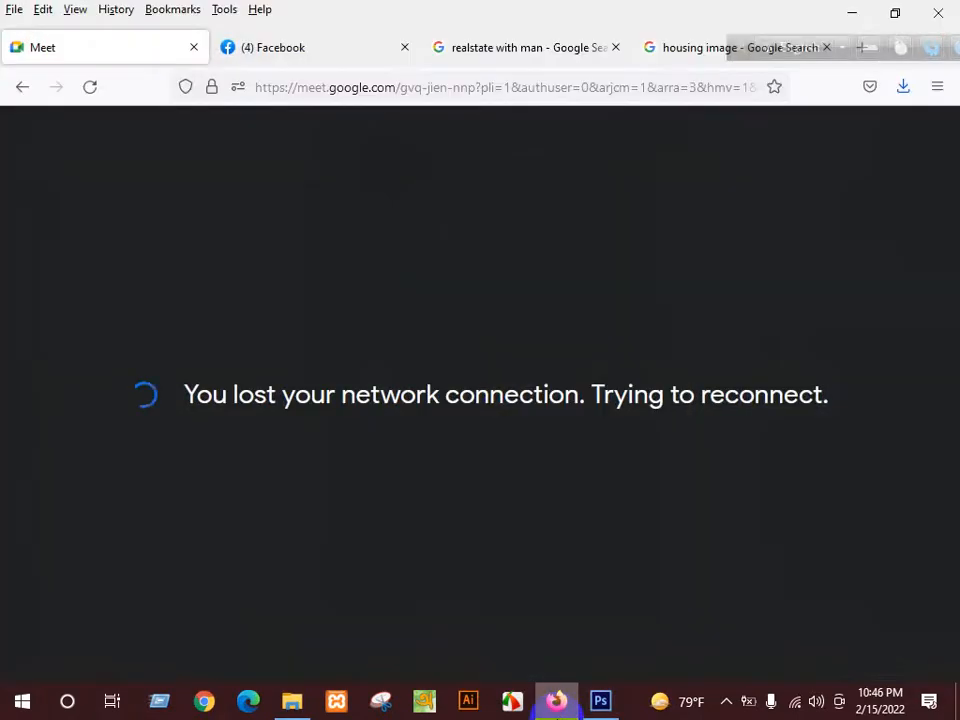
pyautogui.click(600, 700)
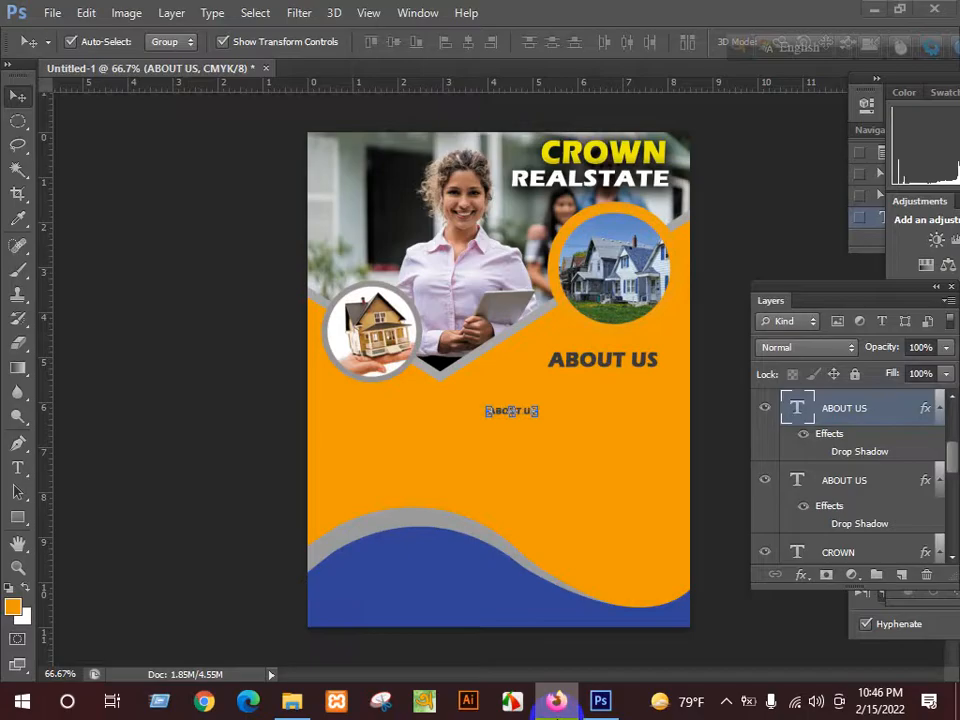
# - Stretch the small ABOUT US copy slightly and shift it about 0.11 in to the right
pyautogui.click(541, 419)
pyautogui.moveTo(539, 416); pyautogui.dragTo(544, 416)
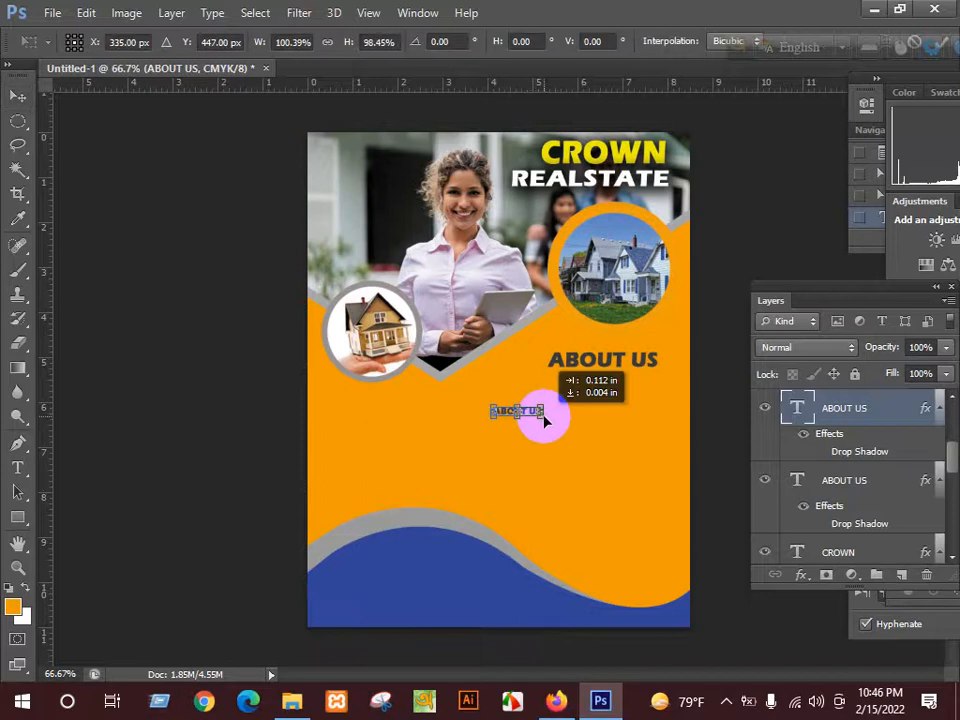
pyautogui.press('Return')
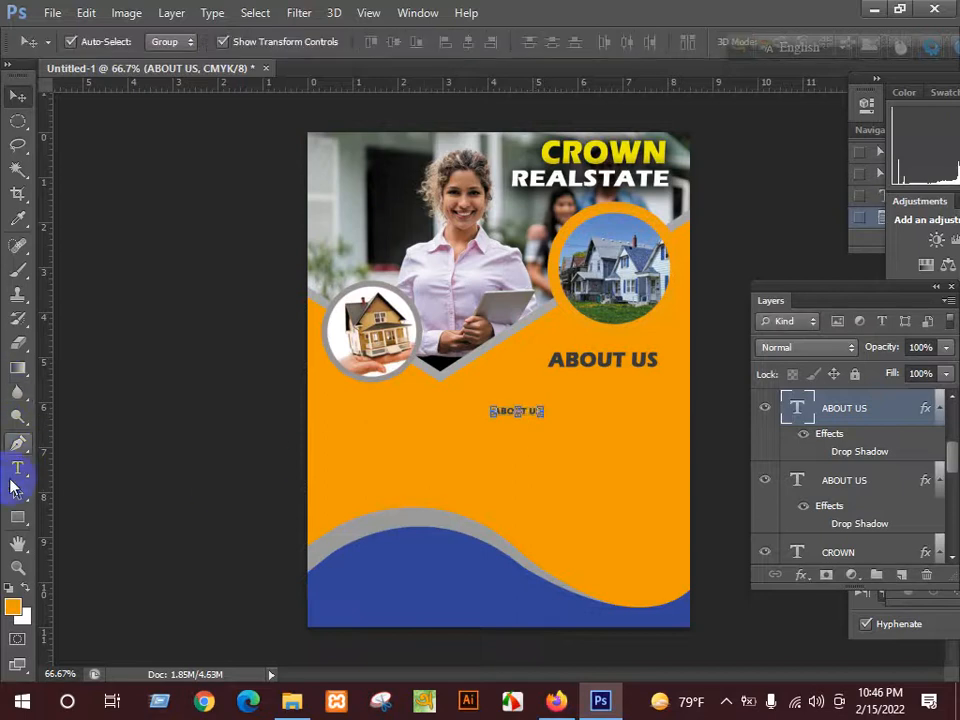
# - Replace the small ABOUT US copy's text with "crown weat real state company i s"
pyautogui.click(17, 467)
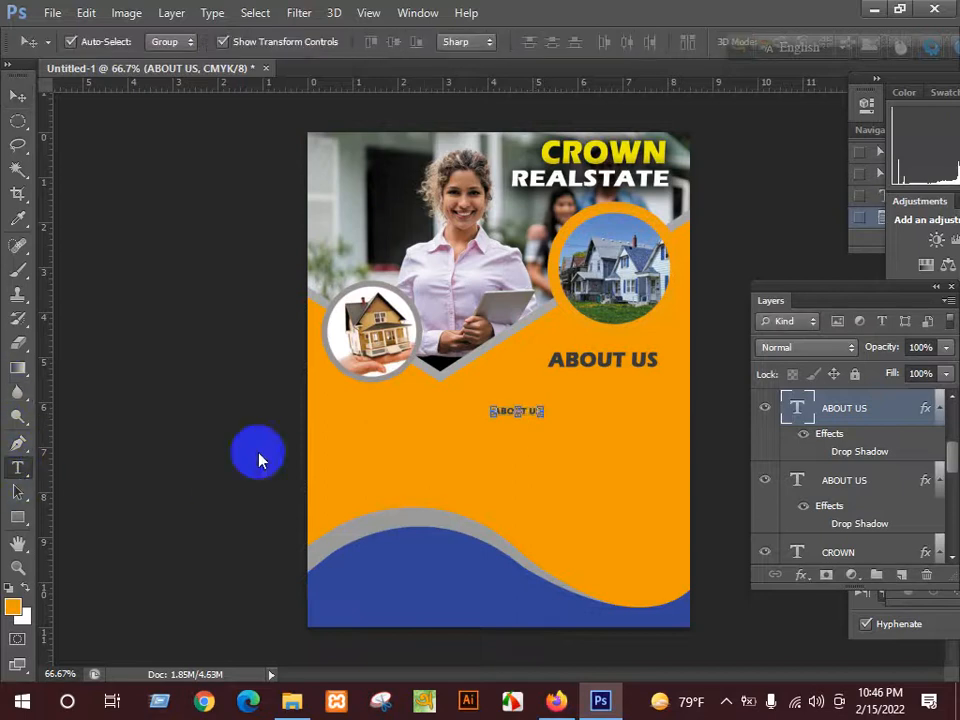
pyautogui.tripleClick(536, 408)
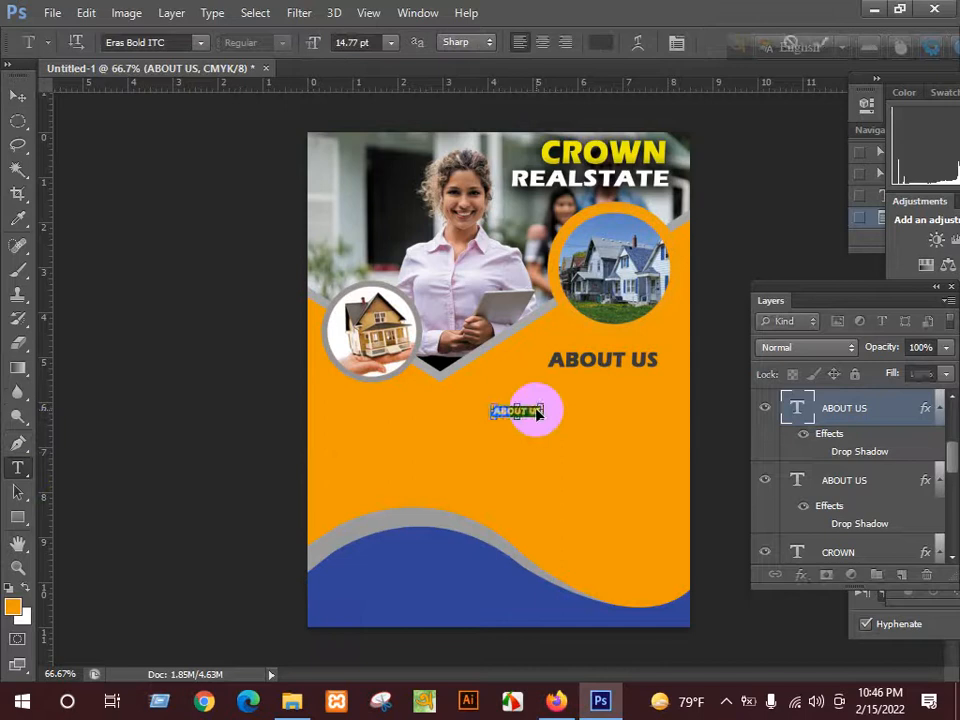
pyautogui.hotkey('ctrl', 'h')
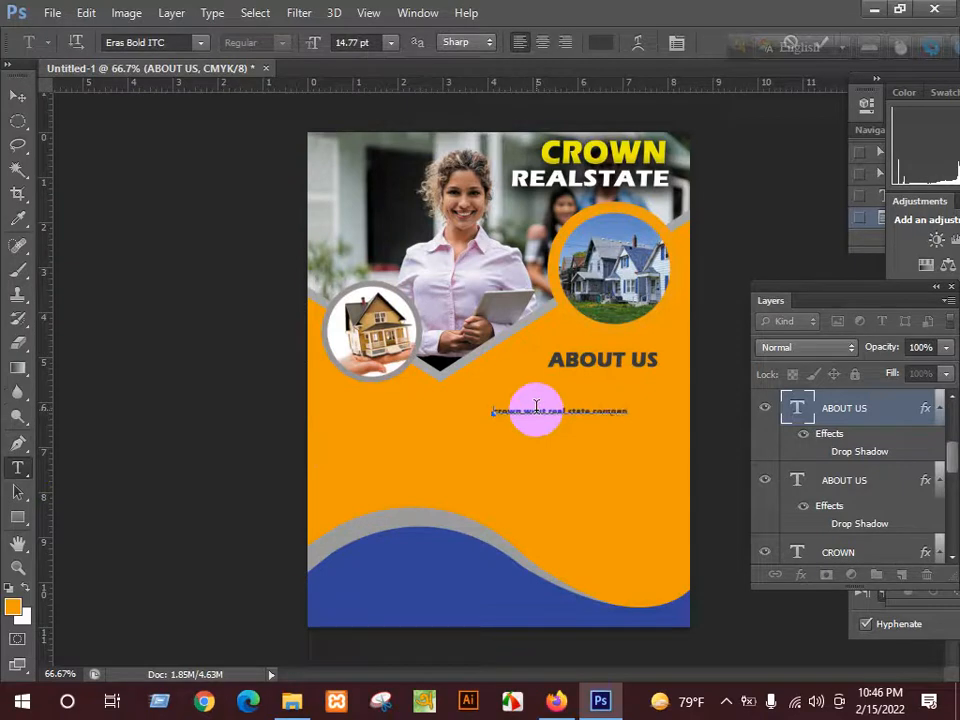
pyautogui.write('i s')
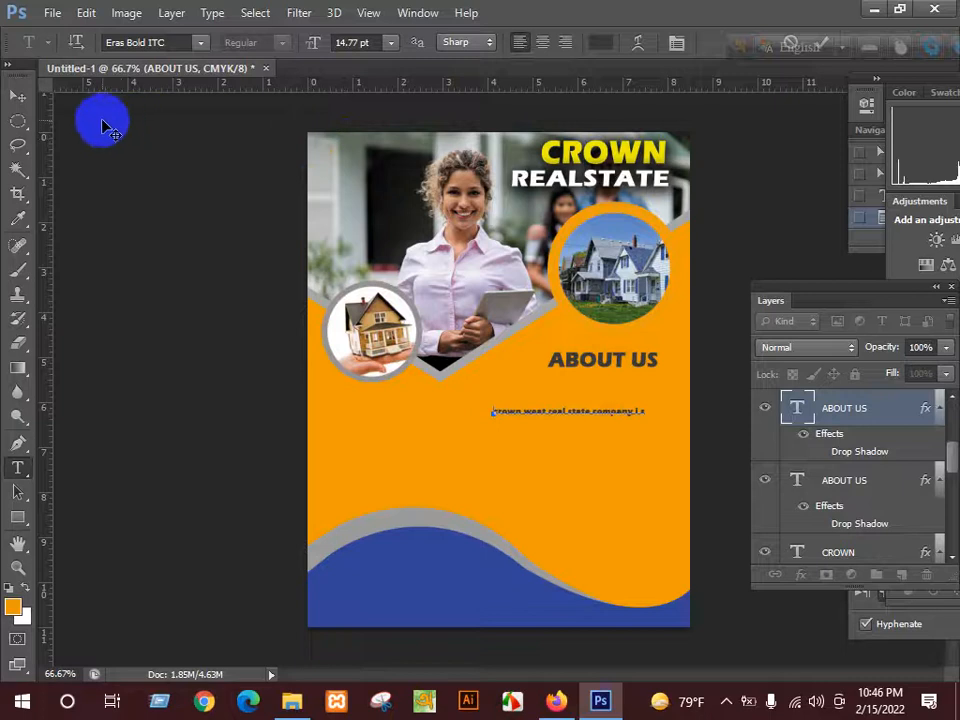
pyautogui.click(18, 96)
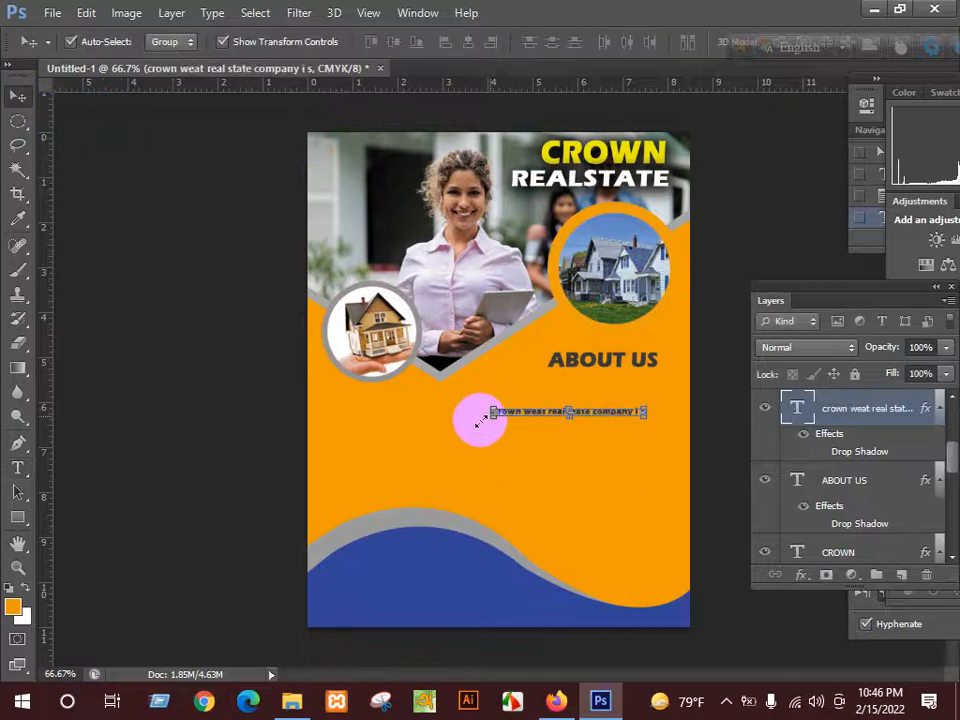
# - Scale the company text line up to about 138% and position it directly beneath the ABOUT US heading, right ends roughly aligned
pyautogui.moveTo(484, 418); pyautogui.dragTo(431, 423)
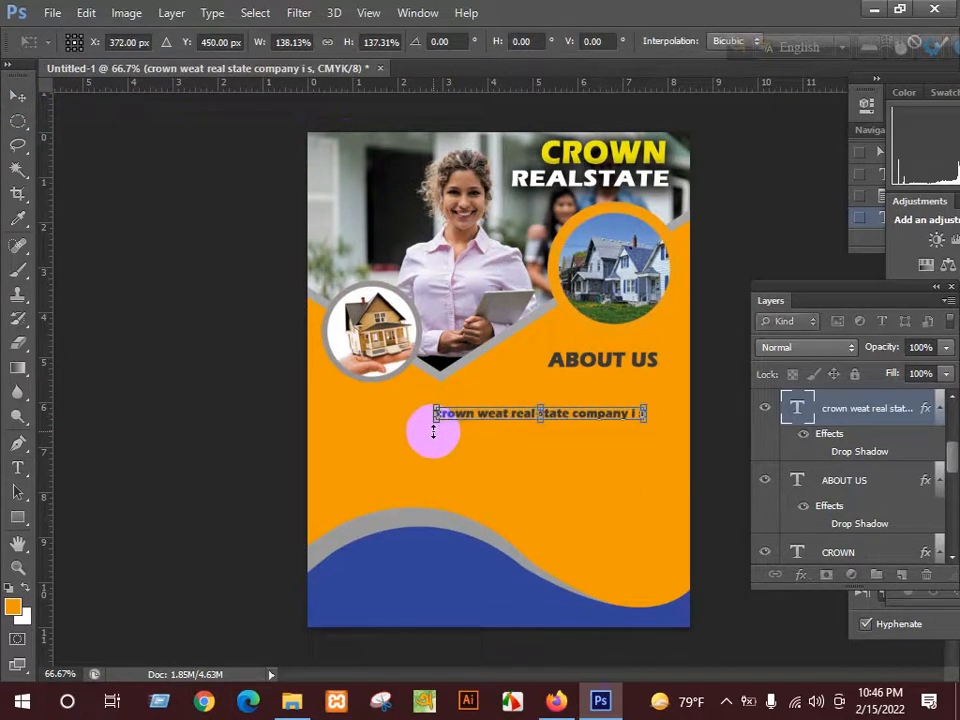
pyautogui.press('Return')
pyautogui.moveTo(549, 416); pyautogui.dragTo(589, 391)
# - Correct "i s" to "is" at the end of the company text line
pyautogui.click(19, 416)
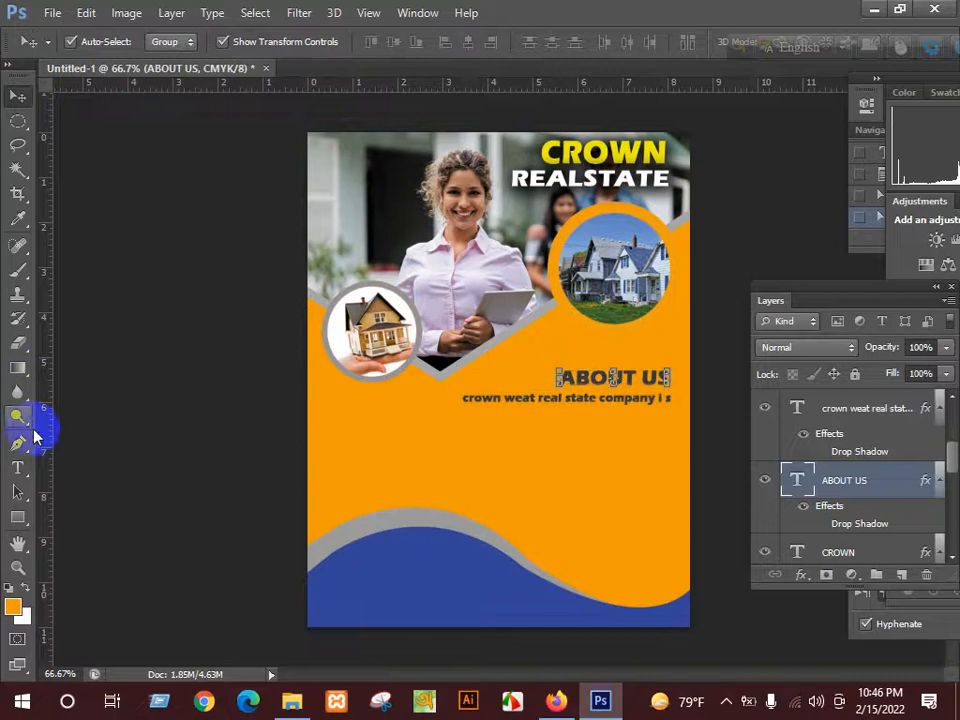
pyautogui.click(22, 469)
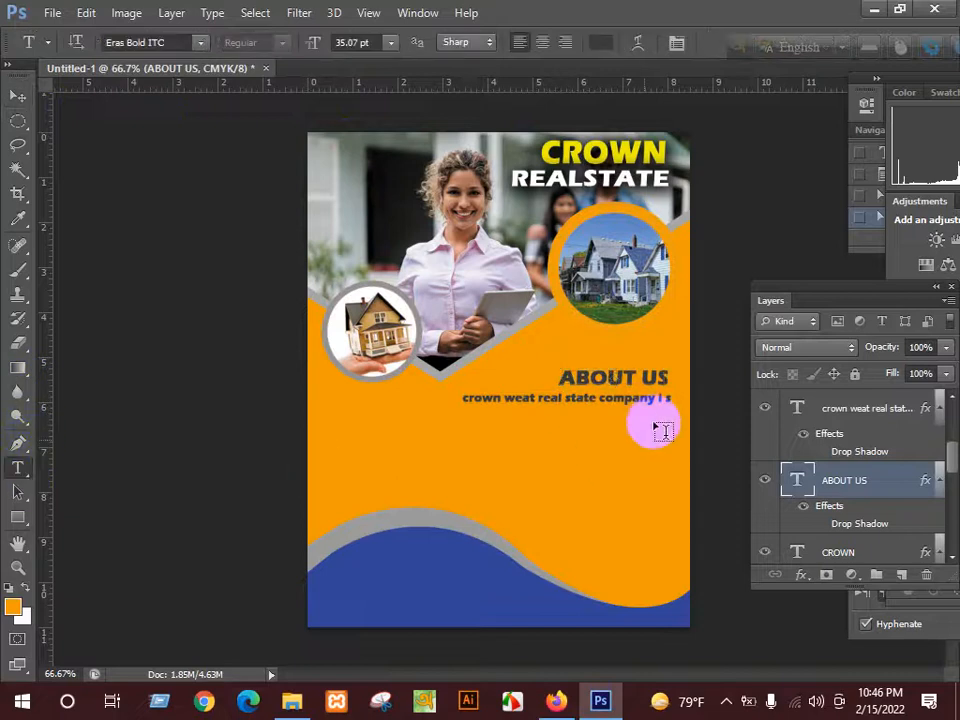
pyautogui.click(667, 397)
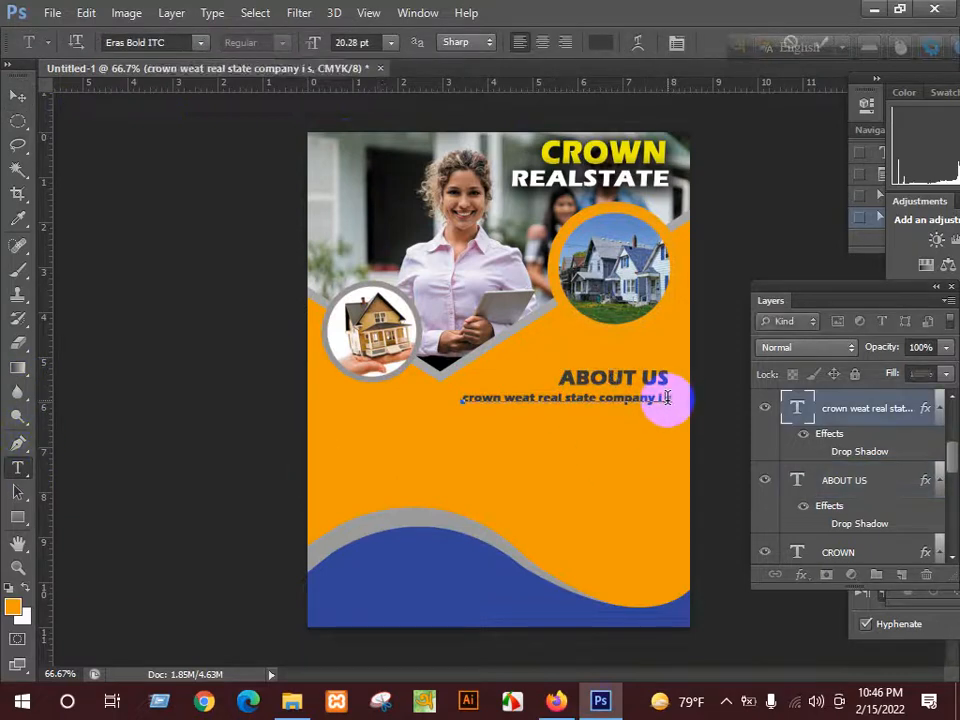
pyautogui.press('BackSpace')
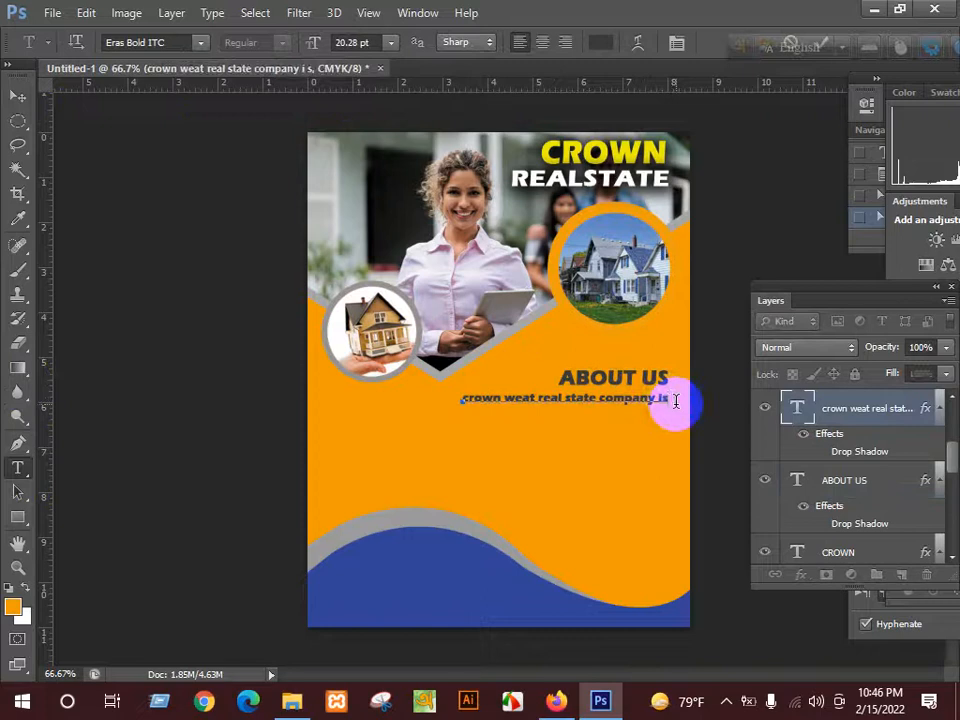
pyautogui.hotkey('ctrl', 'a')
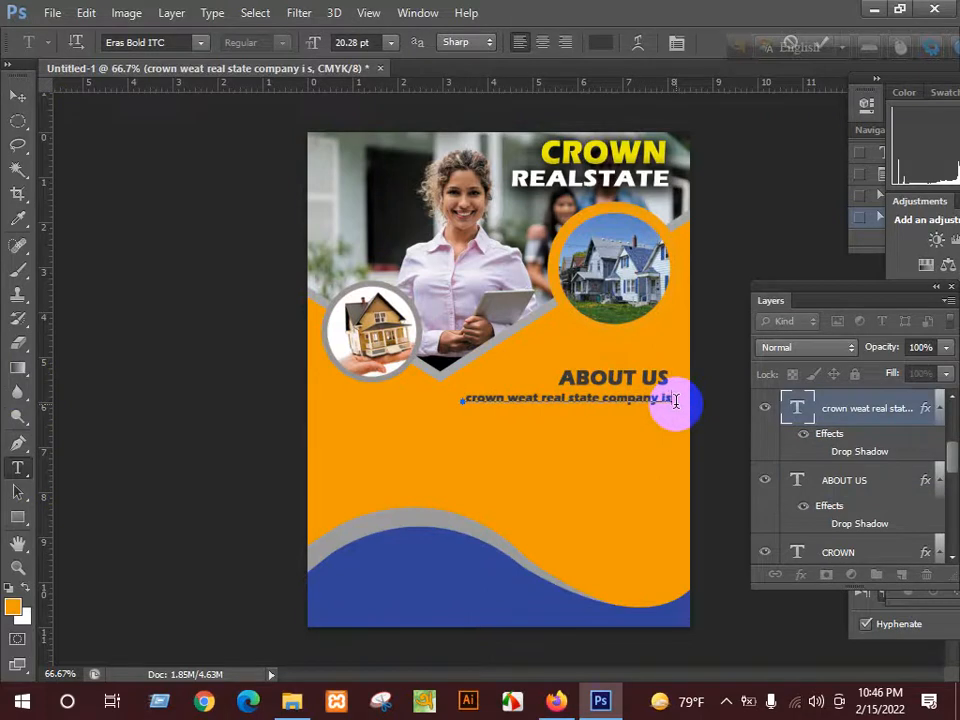
# - Add two lines to the company text: "Bis company of feni town,we provide" and "all kind ok realstate limited services"
pyautogui.press('Return')
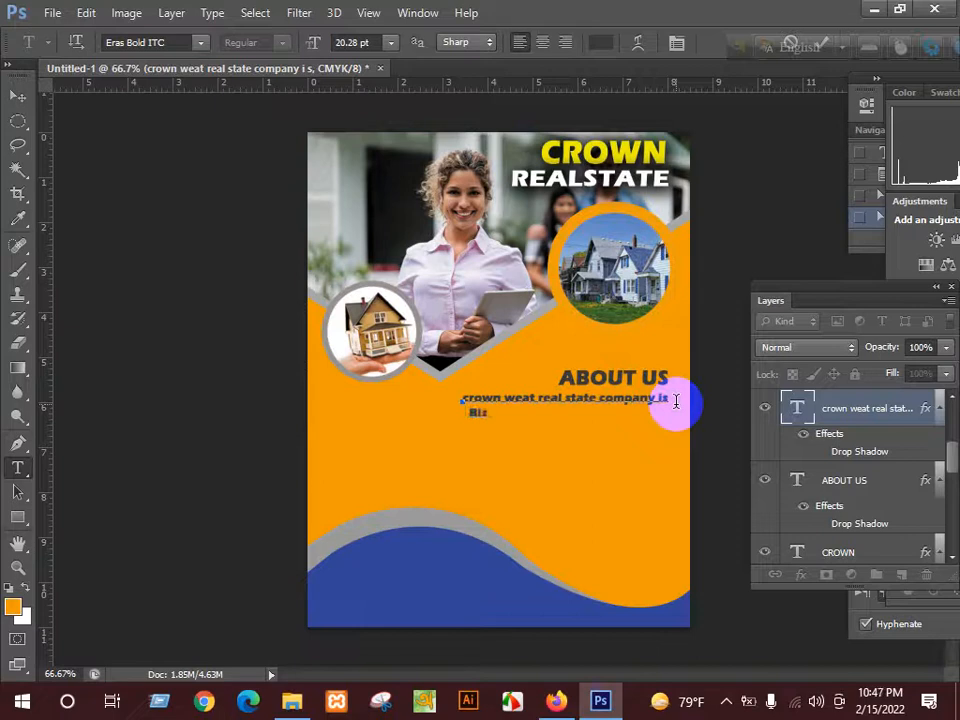
pyautogui.write('Bis company of te')
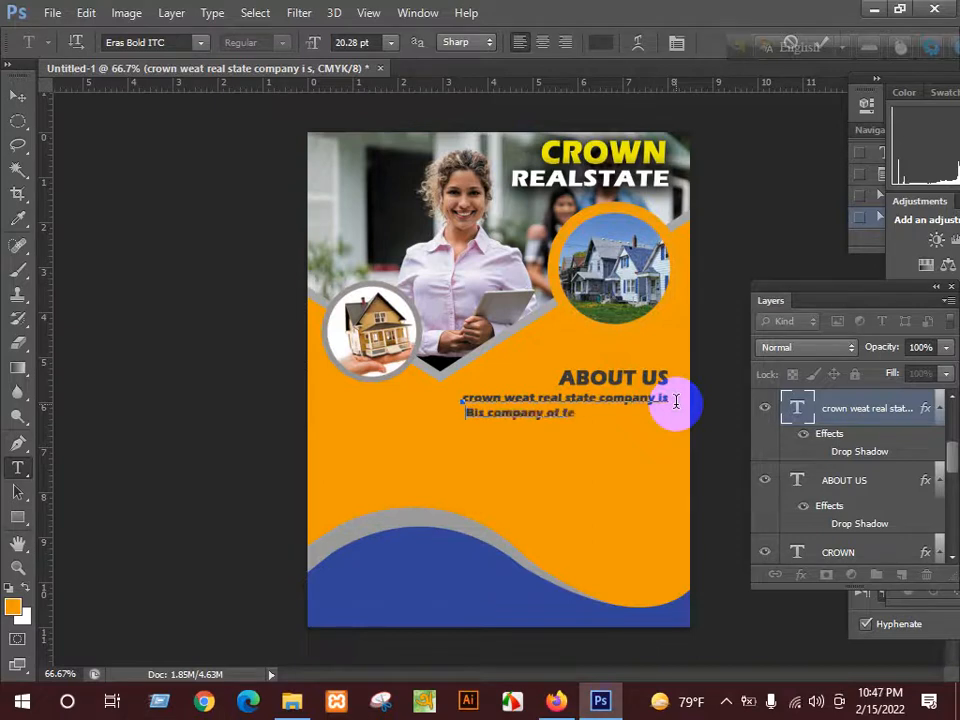
pyautogui.write('ni town w')
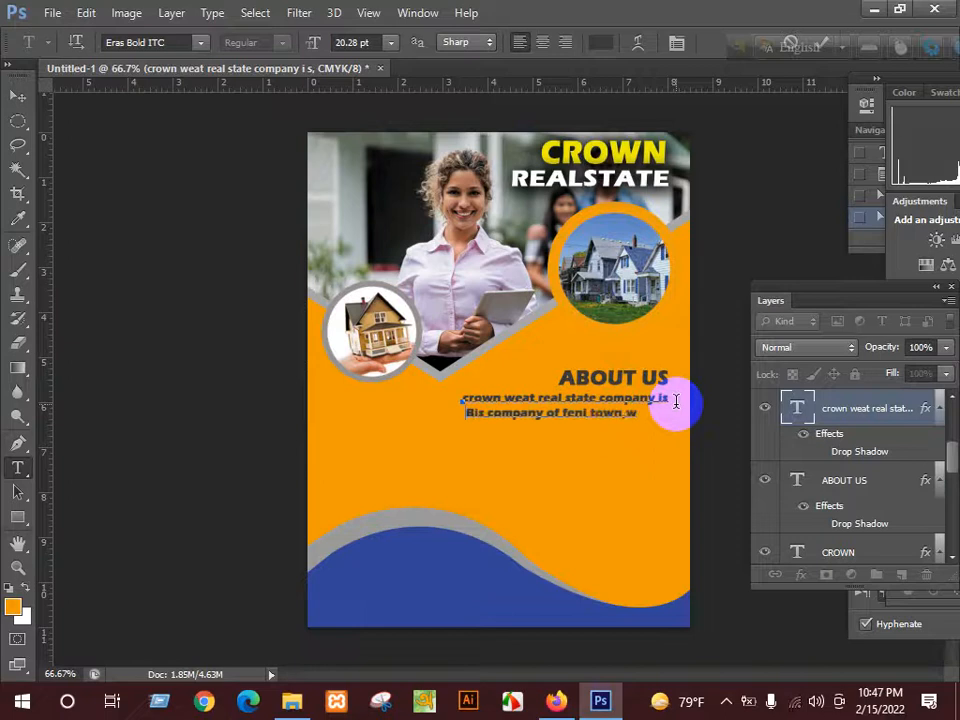
pyautogui.write('e ar')
pyautogui.press('Return')
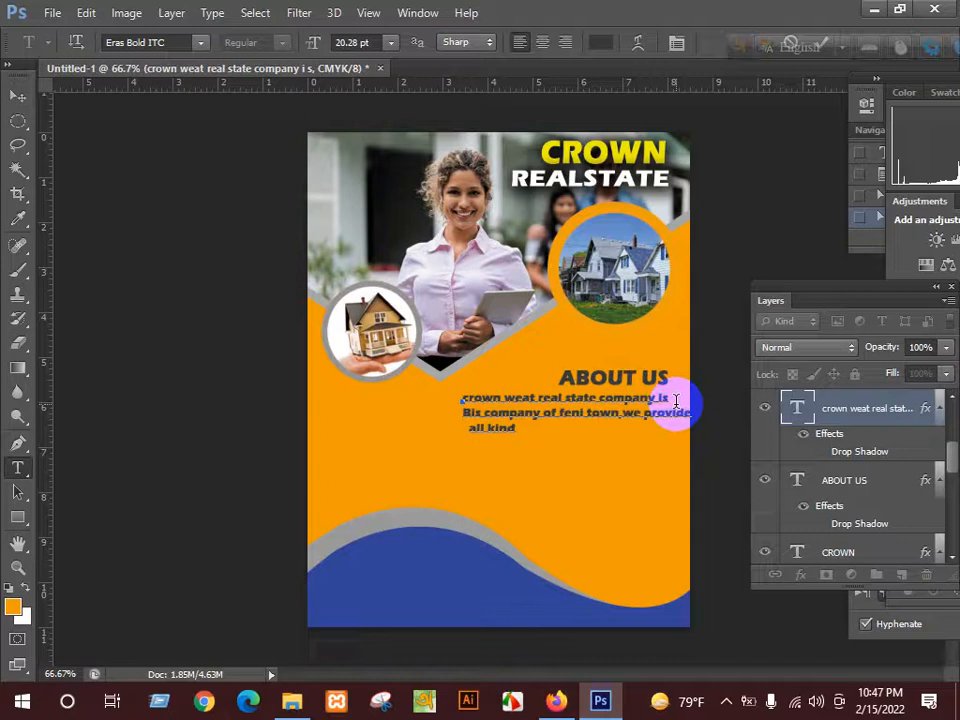
pyautogui.write('all kind ok realsta')
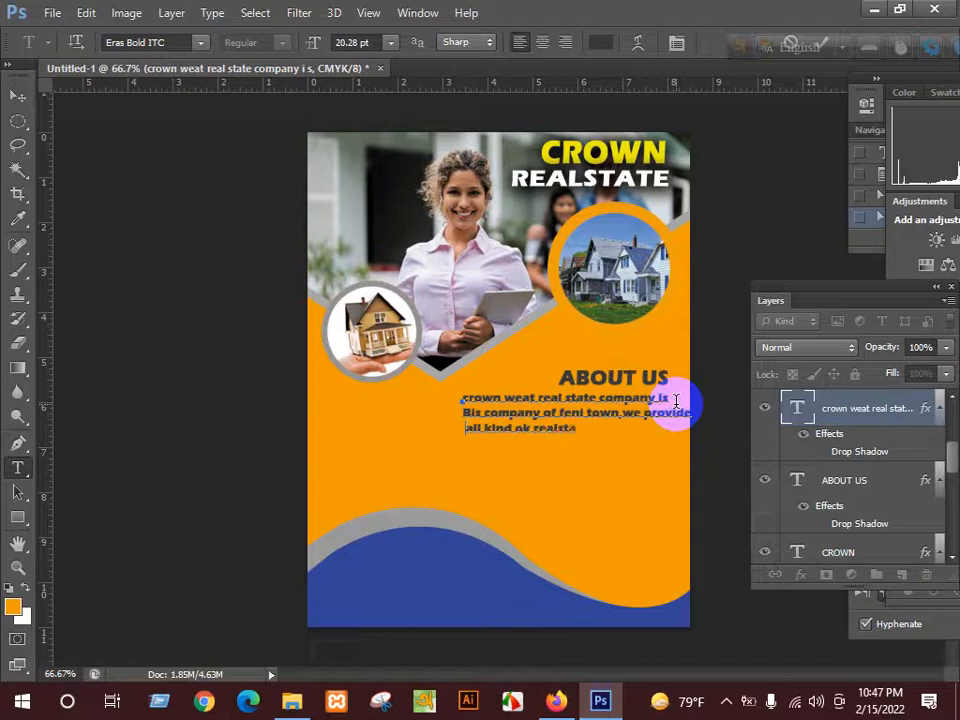
pyautogui.write('te limited')
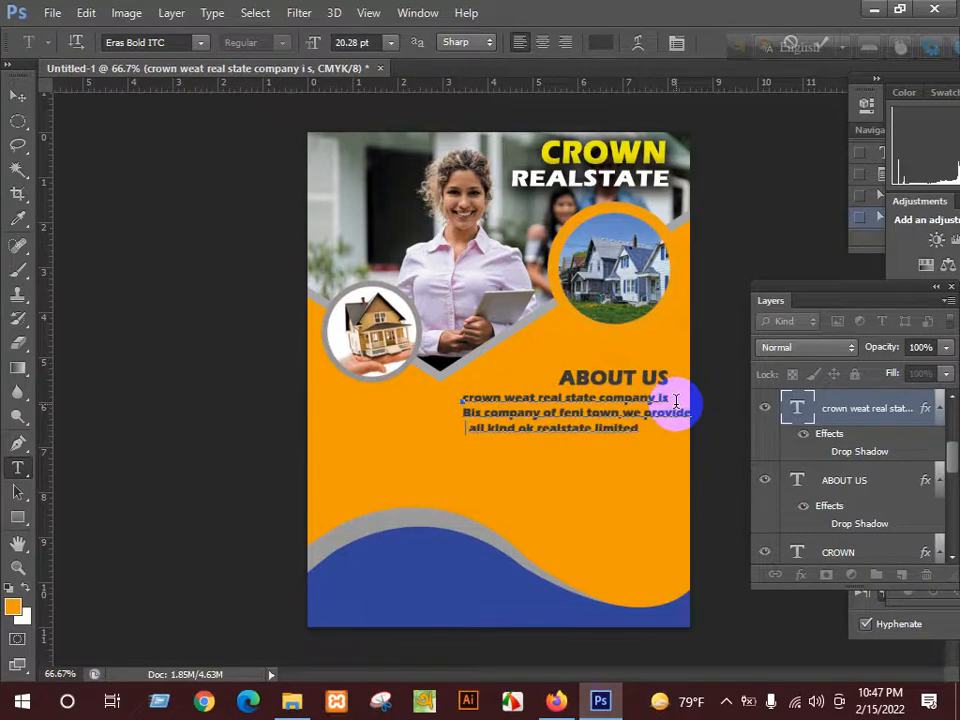
pyautogui.write(' services')
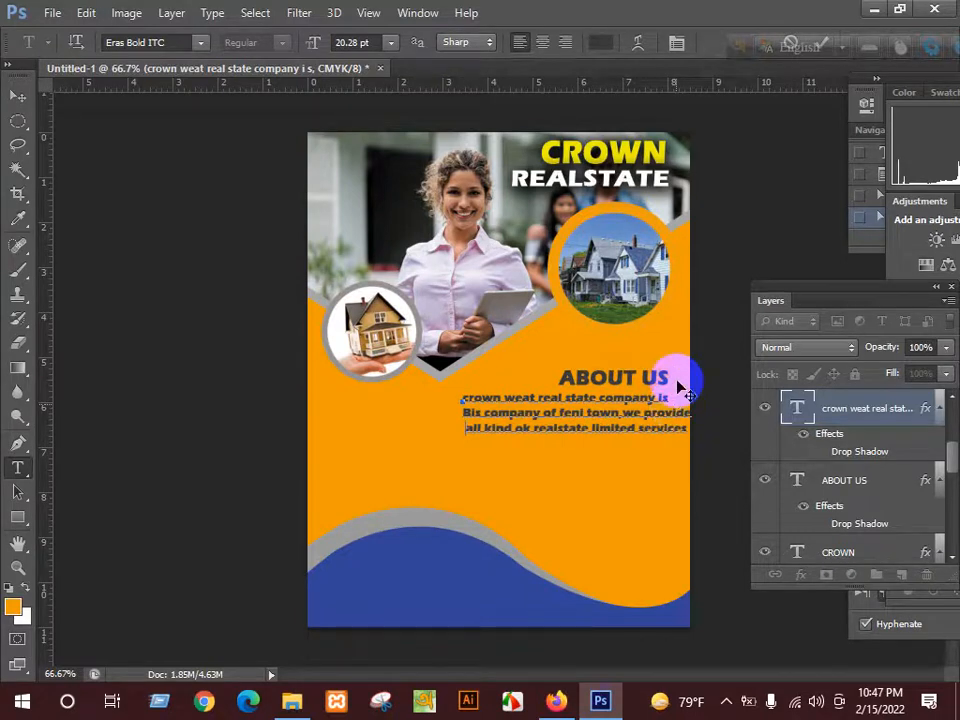
pyautogui.click(32, 92)
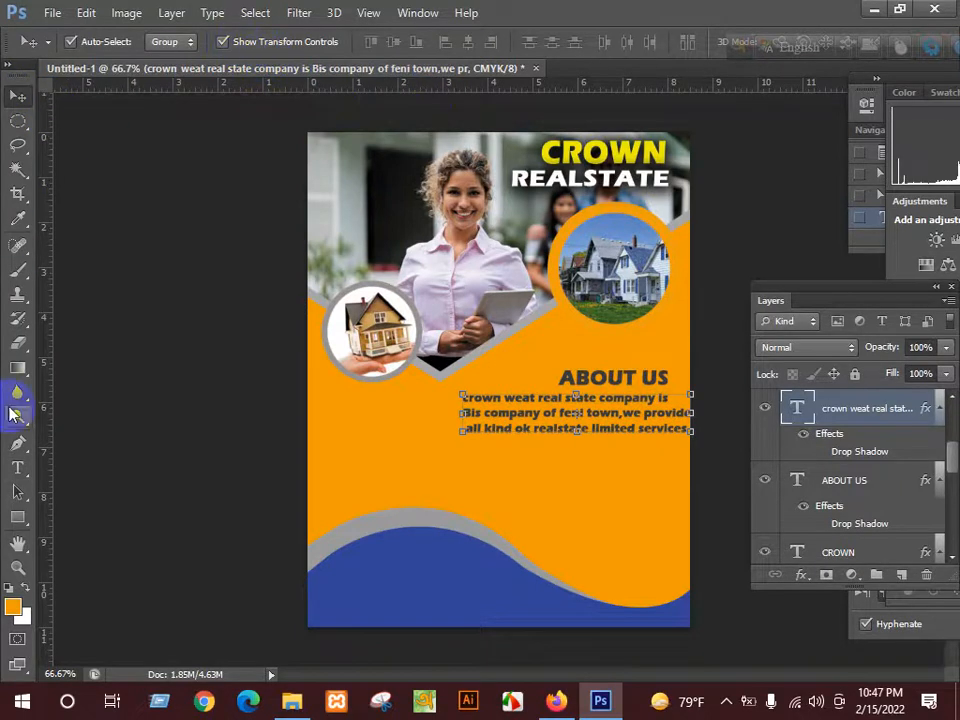
# - Change the font of the three-line company text to Arial
pyautogui.click(19, 467)
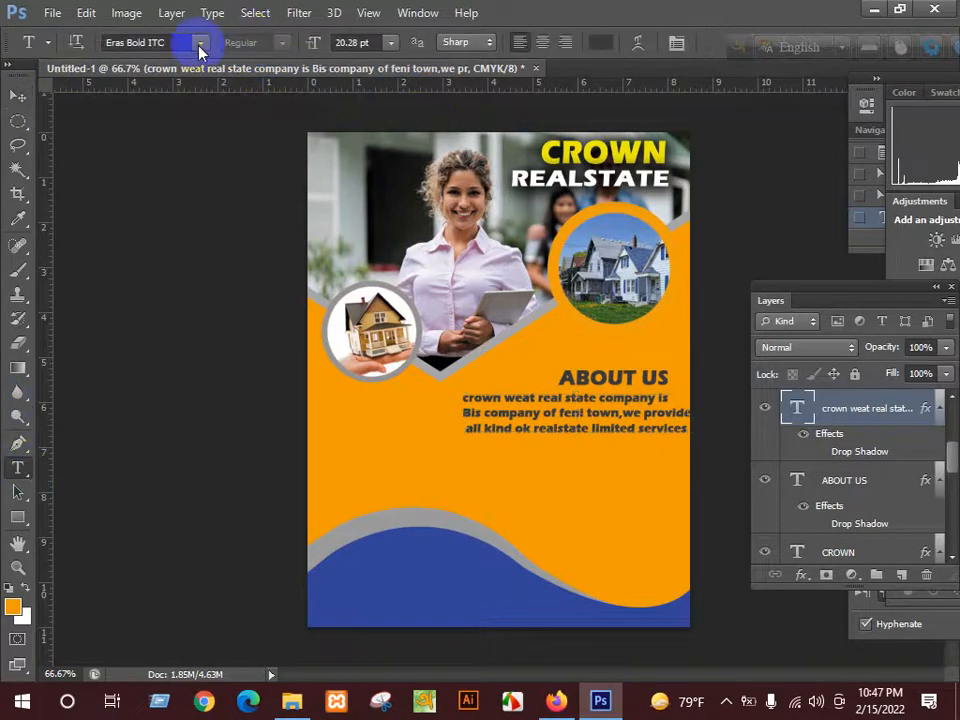
pyautogui.click(200, 42)
pyautogui.scroll(6, 405, 200)
pyautogui.scroll(10, 410, 125)
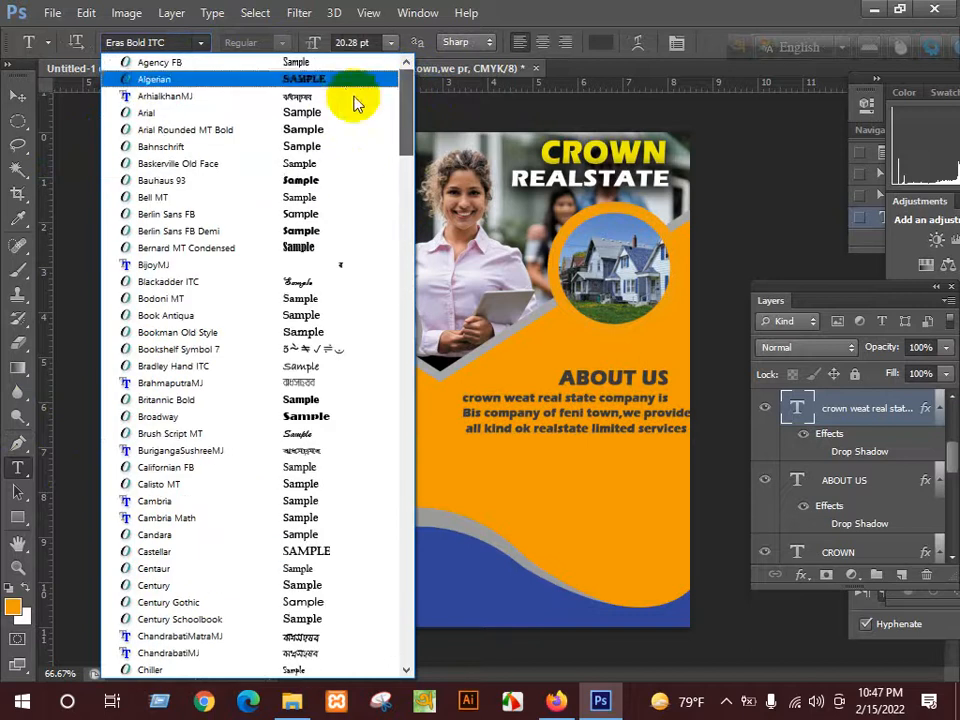
pyautogui.click(342, 118)
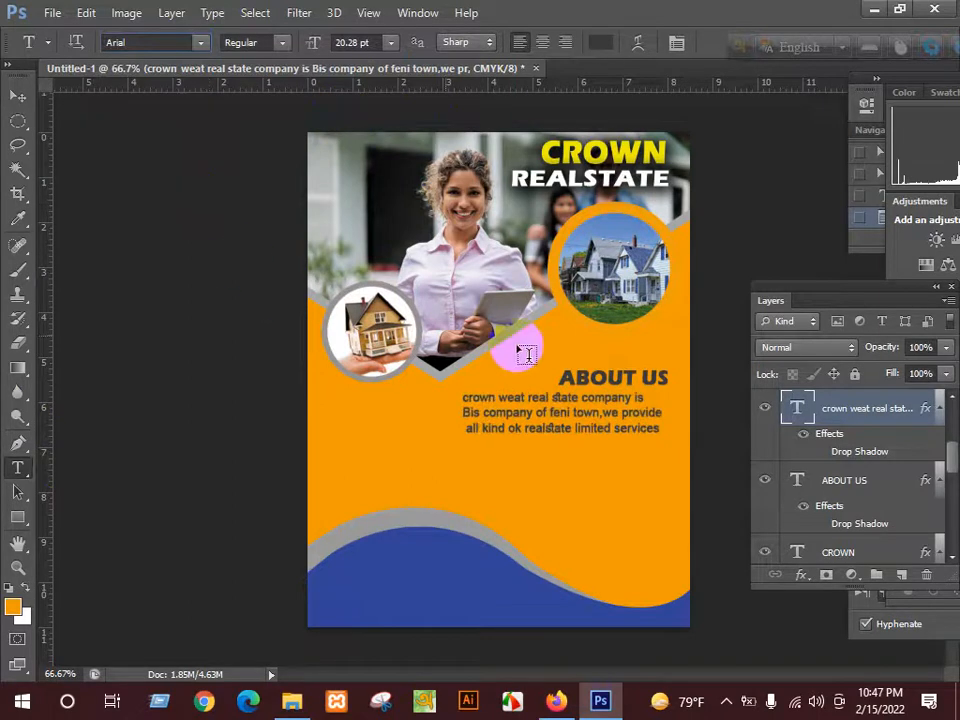
# - Redo the line break before "all kind ok realstate limited services" to line up the start of the third line with the second
pyautogui.click(470, 432)
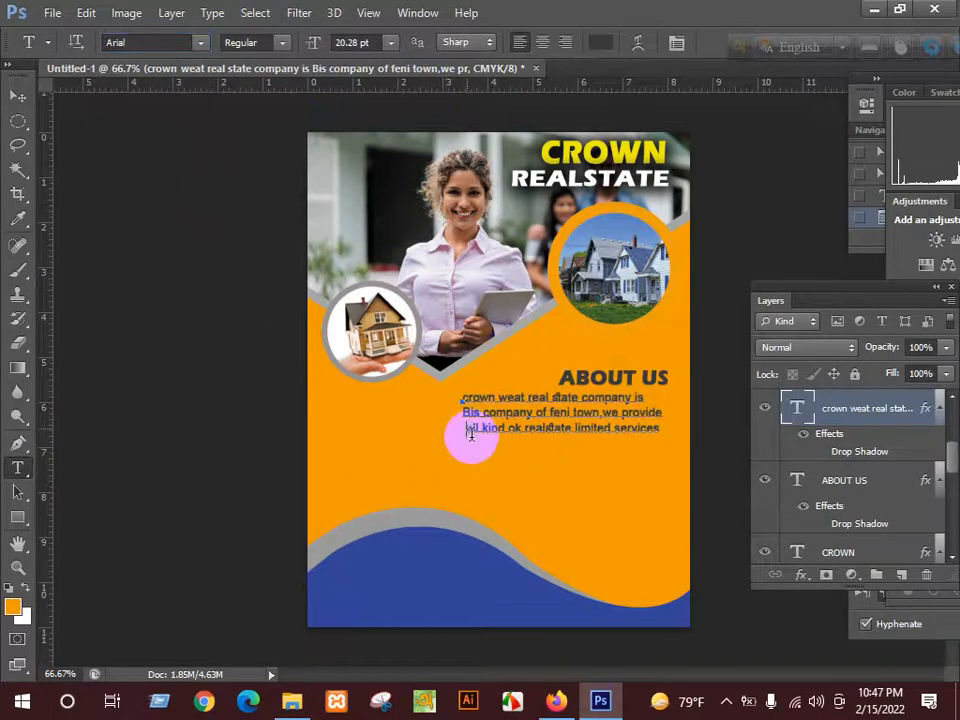
pyautogui.press('BackSpace')
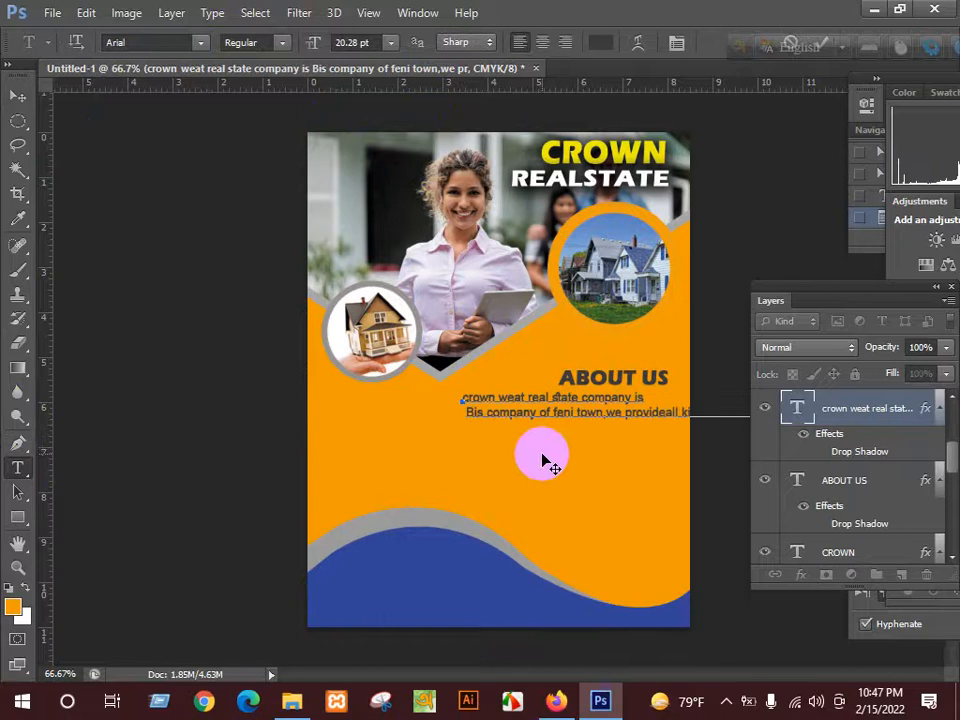
pyautogui.press('Return')
pyautogui.moveTo(467, 429)
pyautogui.mouseDown()
pyautogui.moveTo(459, 431)
pyautogui.moveTo(471, 434)
pyautogui.mouseUp()
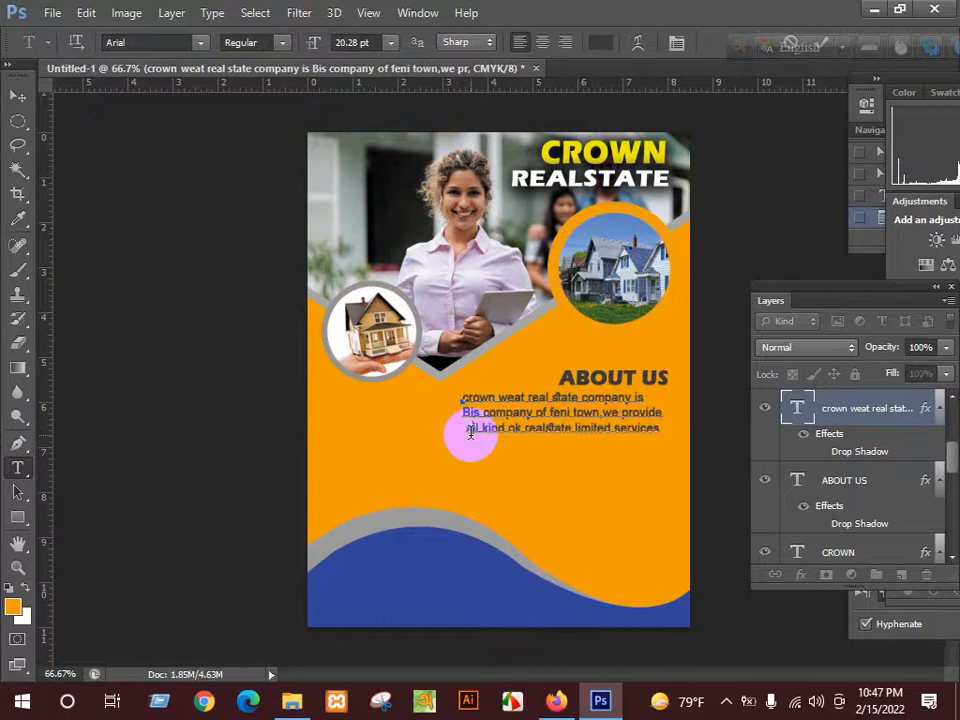
pyautogui.tripleClick(456, 433)
pyautogui.click(468, 429)
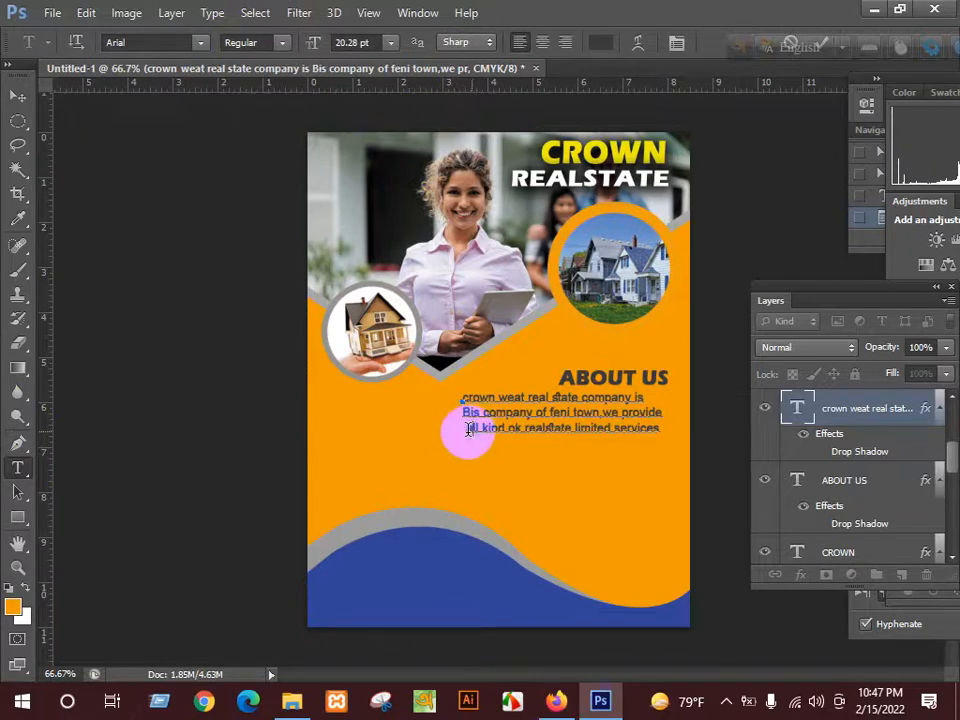
pyautogui.press('BackSpace')
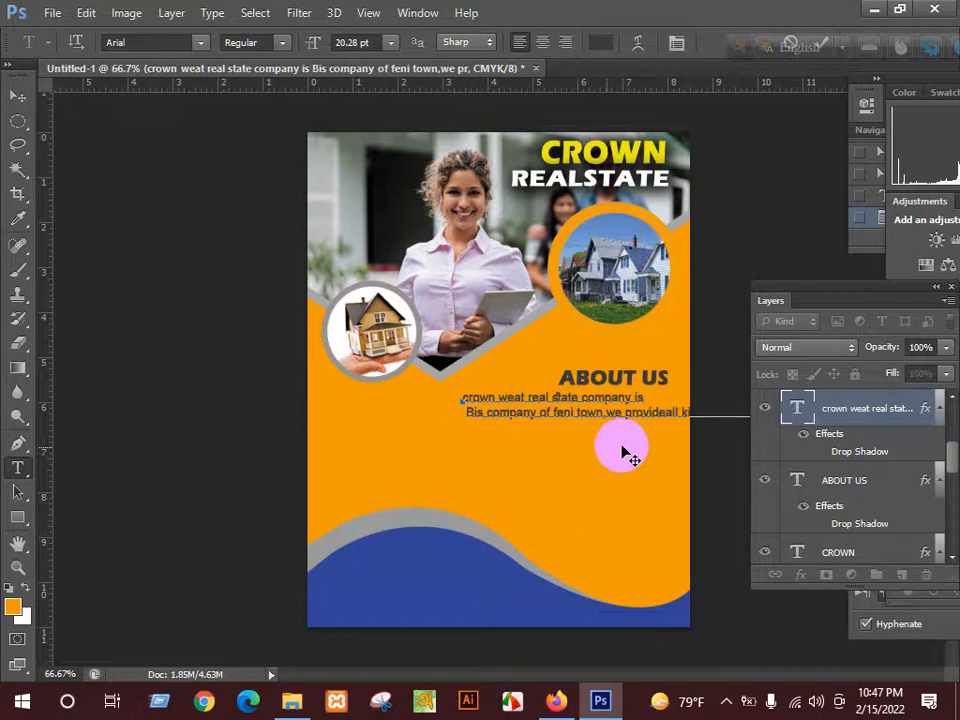
pyautogui.press('Return')
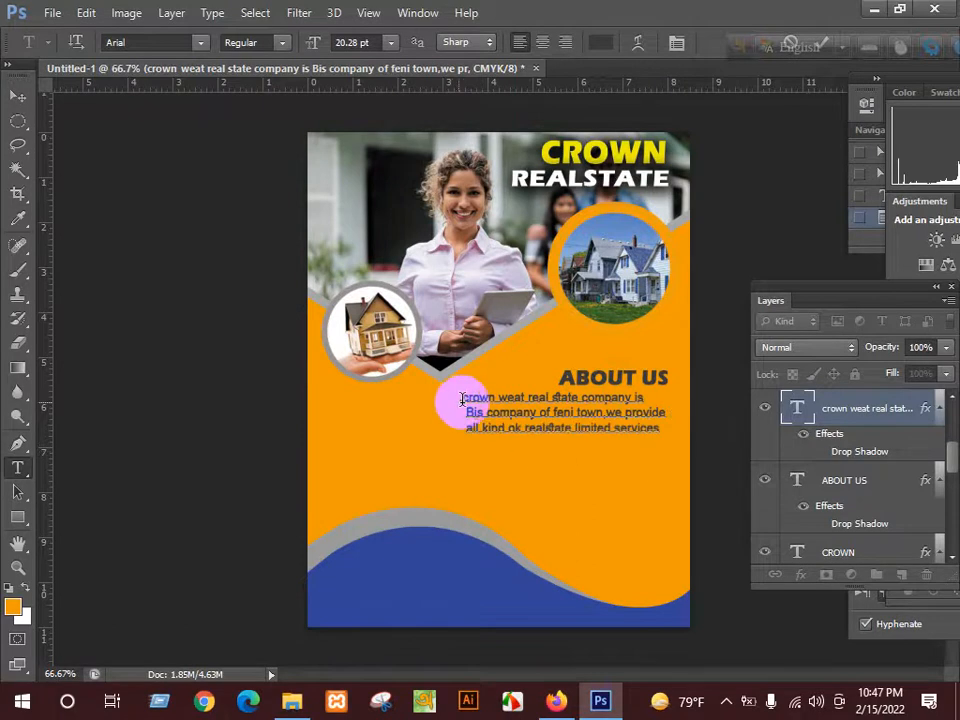
# - Try right and centre alignment on the first line of the company text, and return it to left alignment
pyautogui.click(462, 398)
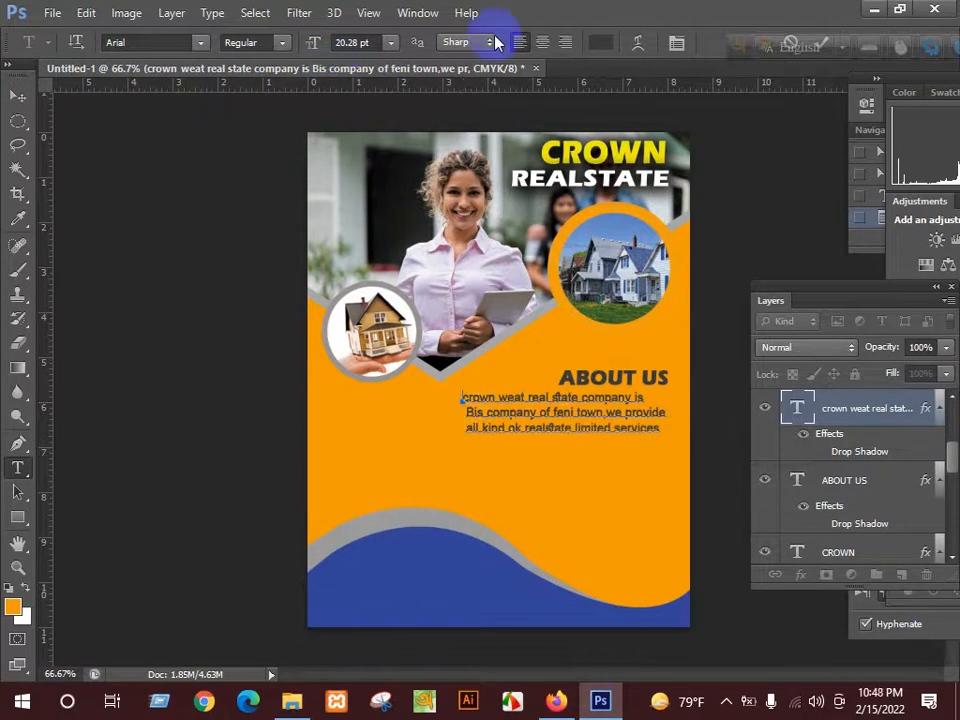
pyautogui.click(564, 46)
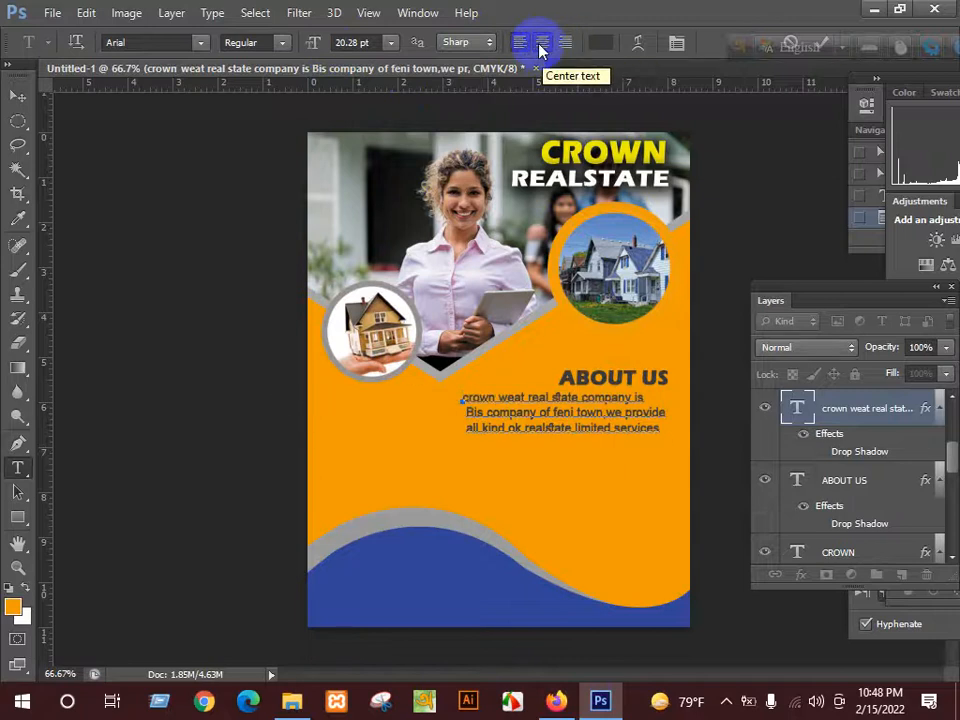
pyautogui.click(541, 46)
pyautogui.click(521, 45)
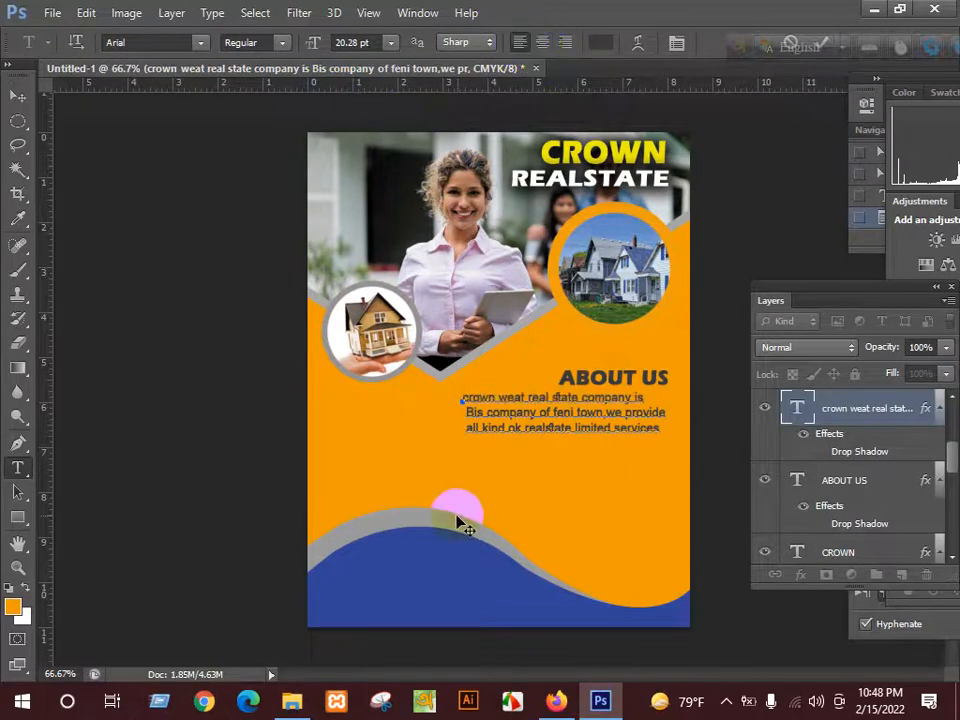
# - Remove the leading space before "Bis company of feni town,we provide" and shorten "services" to "service" in the third line
pyautogui.tripleClick(465, 410)
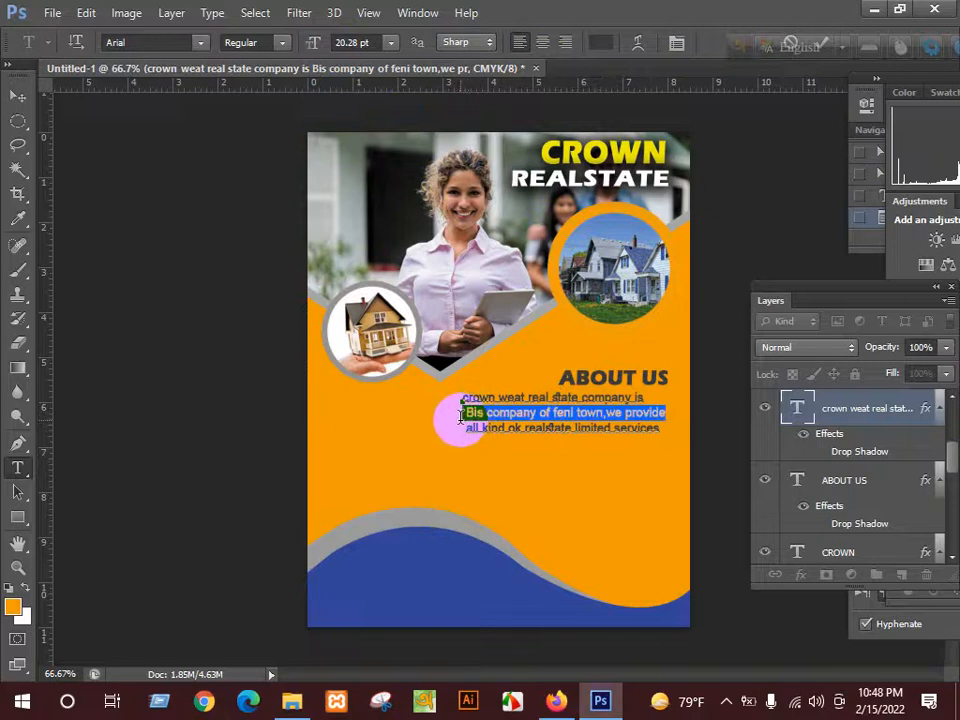
pyautogui.click(465, 410)
pyautogui.doubleClick(462, 411)
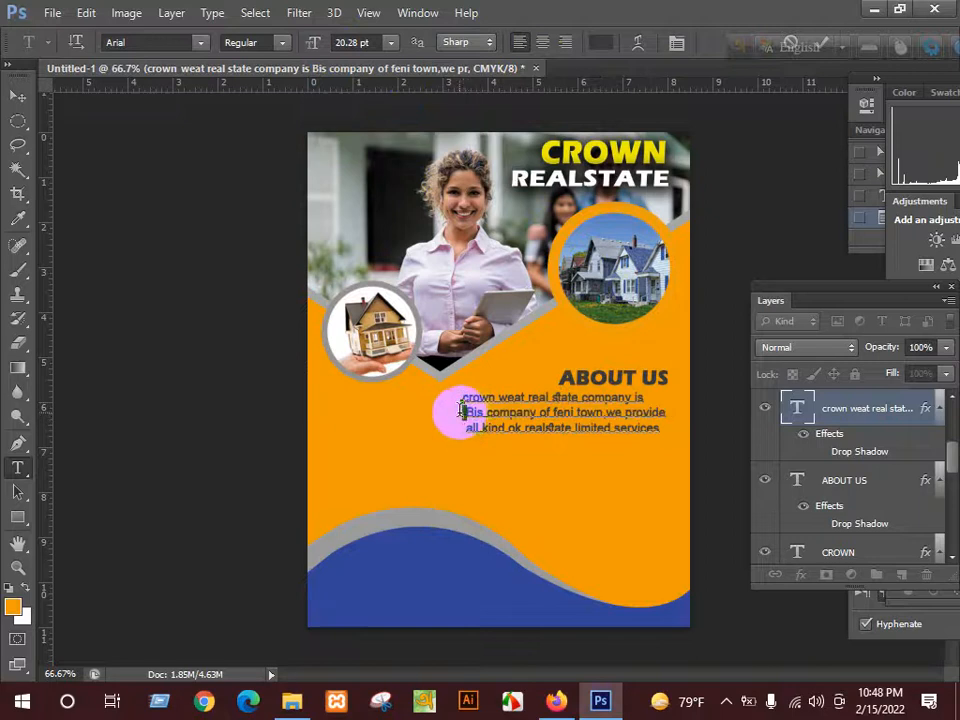
pyautogui.click(462, 428)
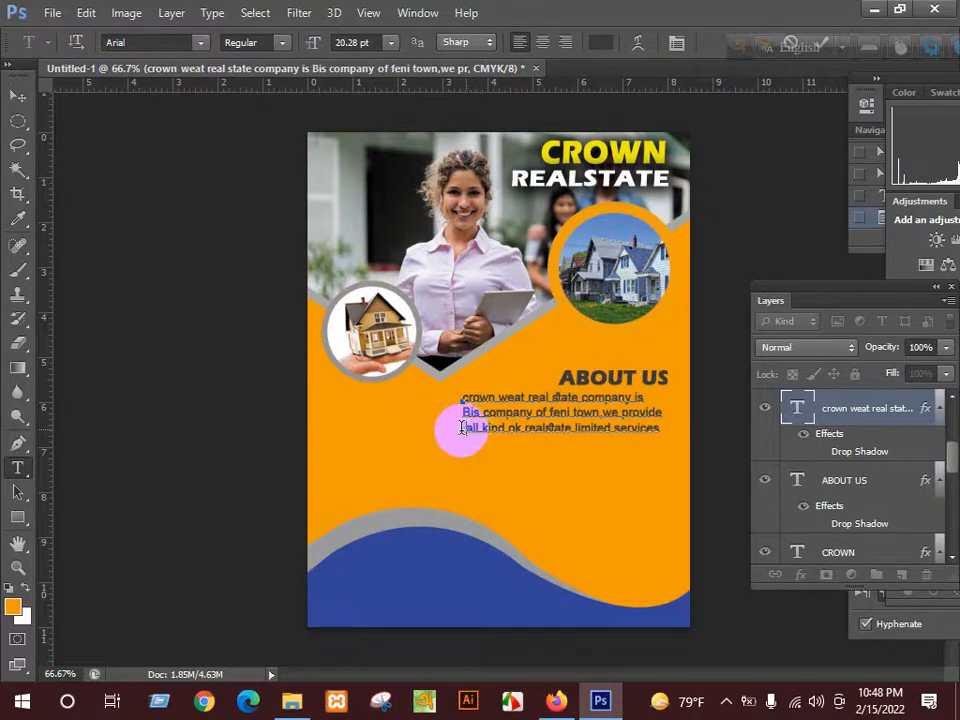
pyautogui.tripleClick(462, 428)
pyautogui.click(462, 428)
pyautogui.tripleClick(462, 428)
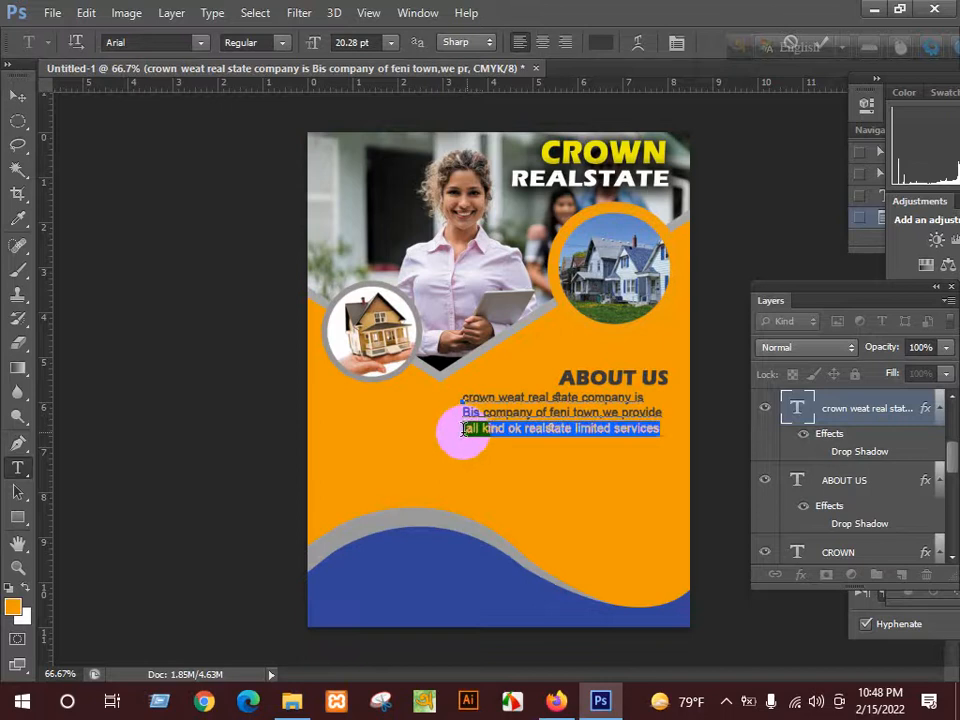
pyautogui.click(465, 430)
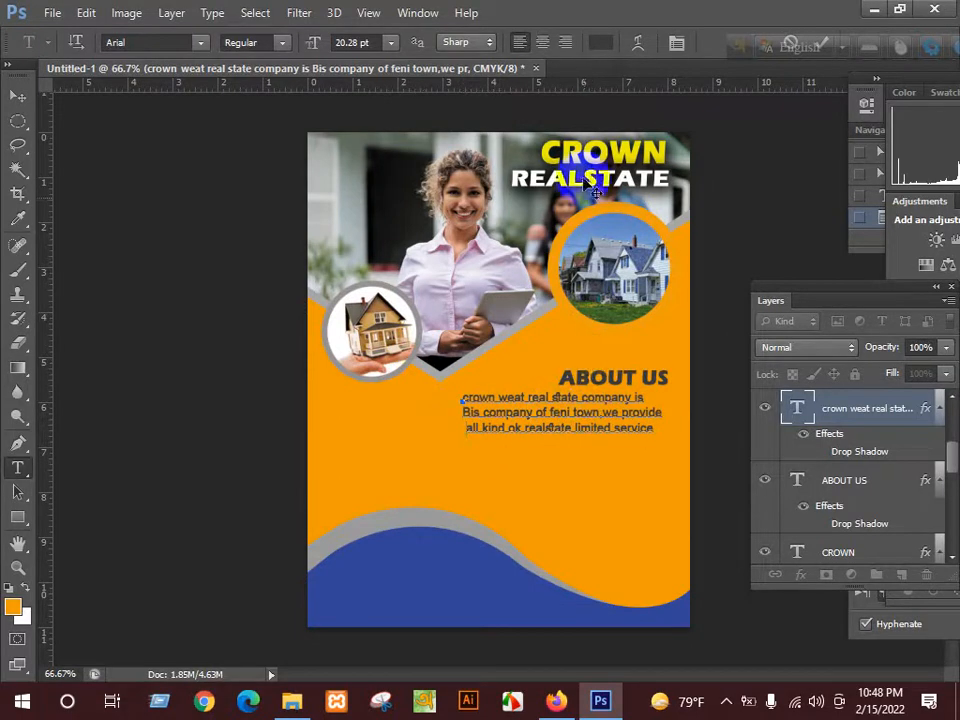
# - Remove the leading space before "all kind ok realstate limited service" so the third line starts flush with the others, keeping left alignment
pyautogui.click(566, 44)
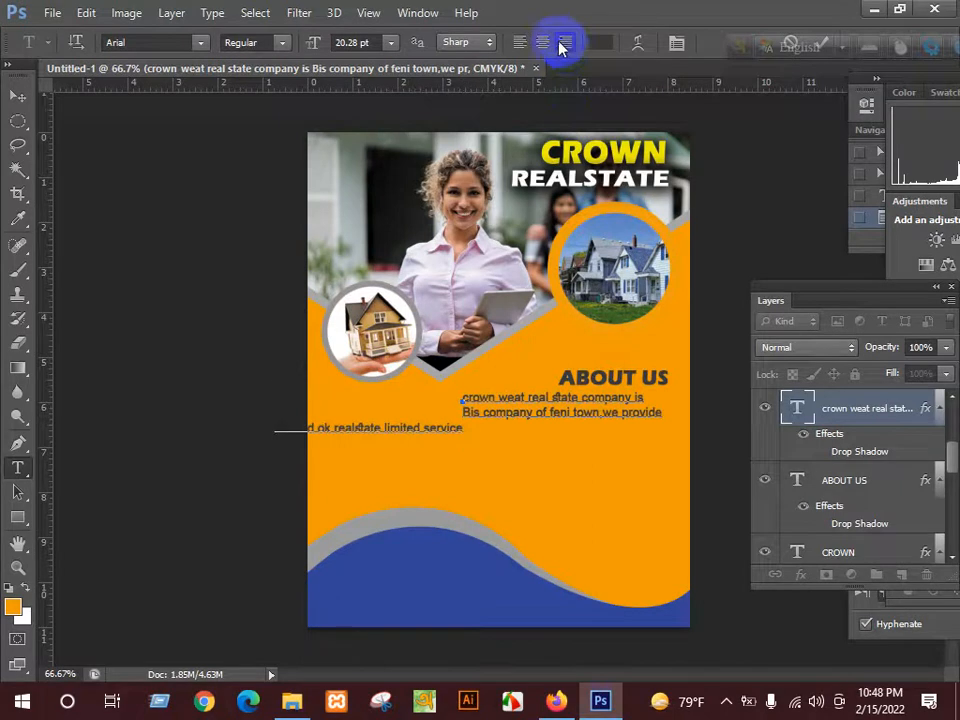
pyautogui.click(521, 43)
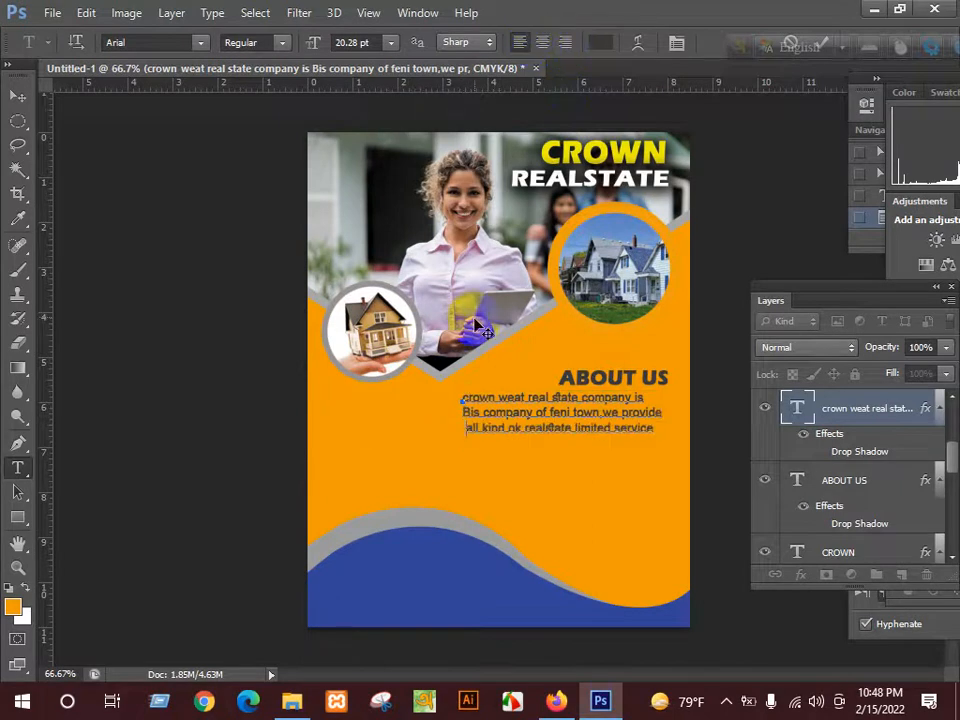
pyautogui.hotkey('ctrl', '+')
pyautogui.hotkey('ctrl', '+')
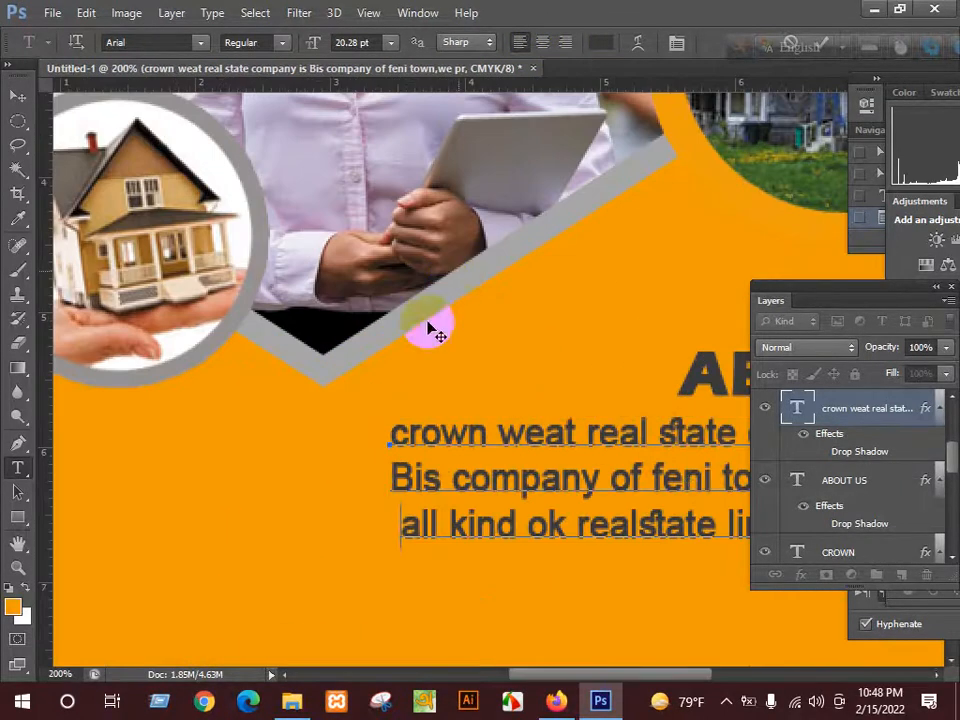
pyautogui.scroll(-1, 390, 490)
pyautogui.moveTo(427, 513); pyautogui.dragTo(392, 514)
pyautogui.click(391, 518)
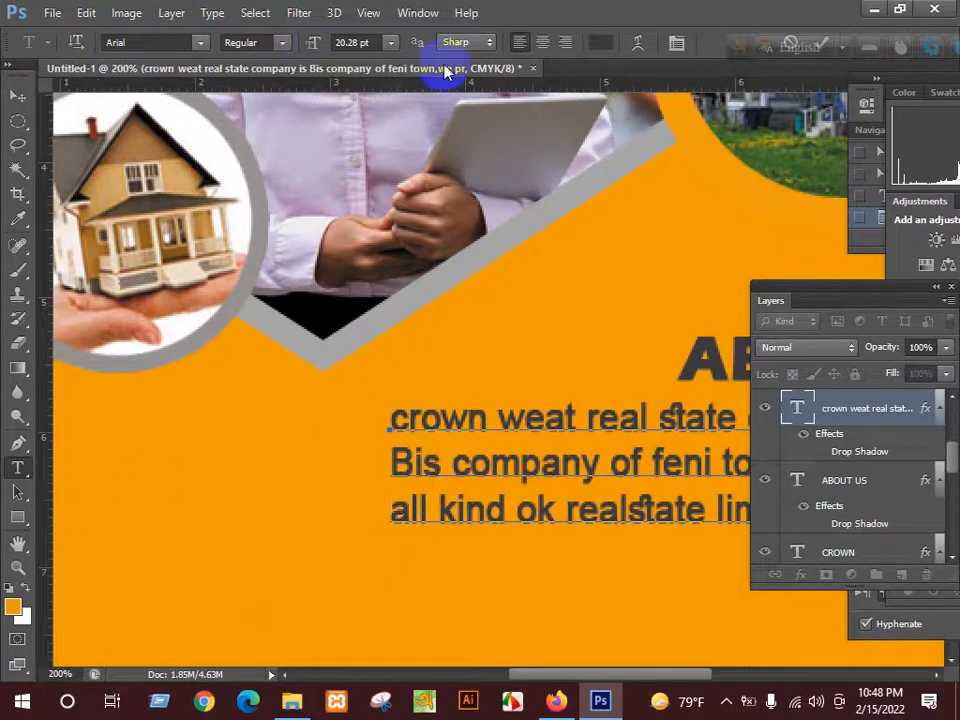
# - Try to darken the company text colour to #191918
pyautogui.click(604, 42)
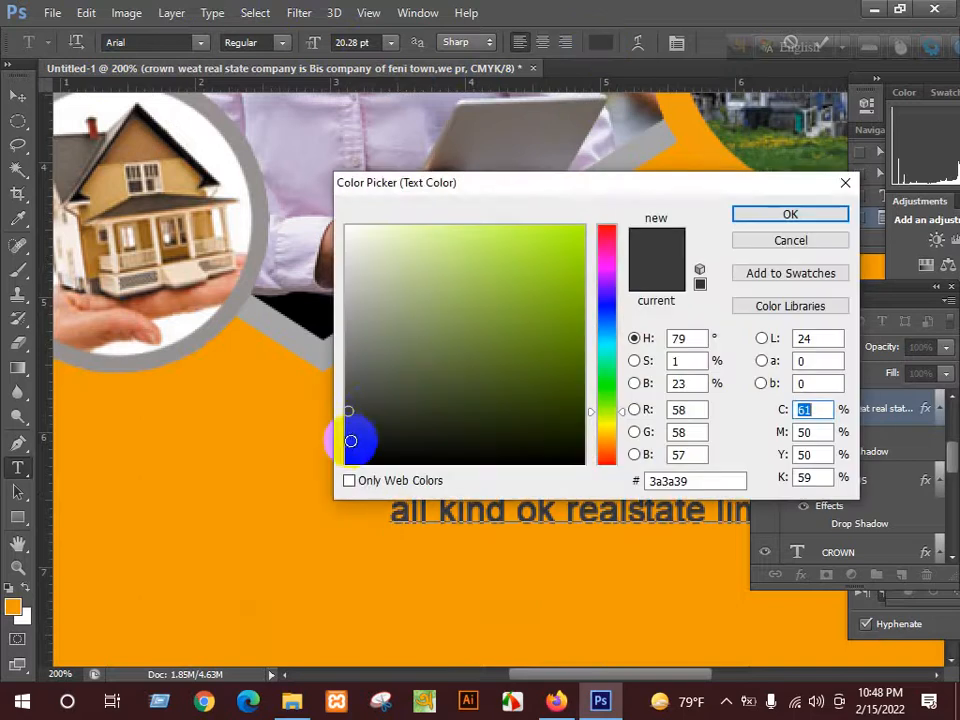
pyautogui.click(350, 440)
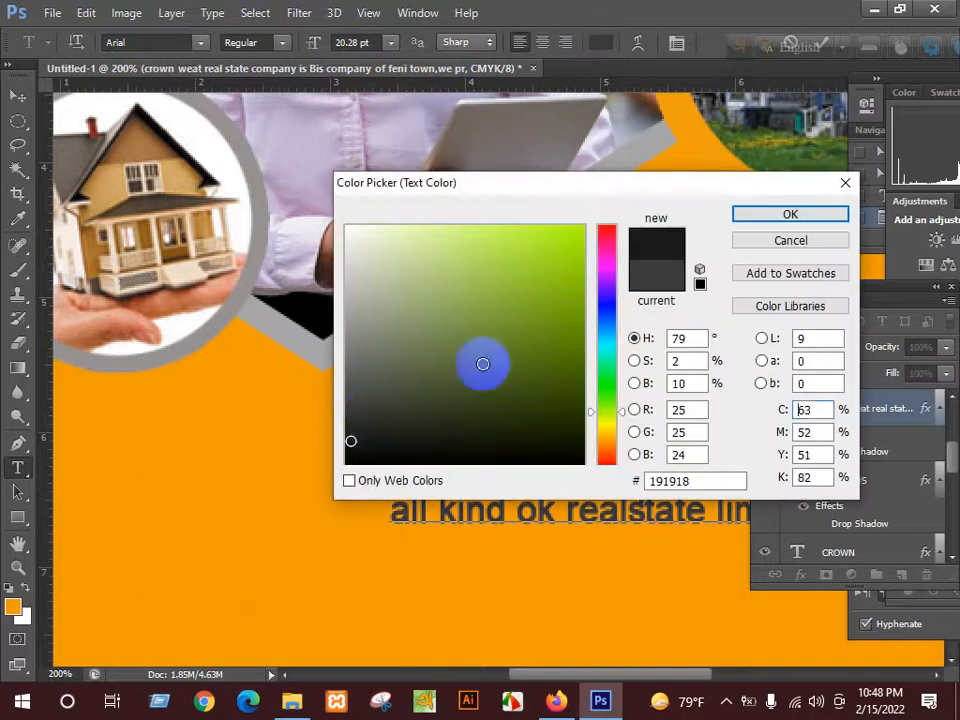
pyautogui.click(778, 215)
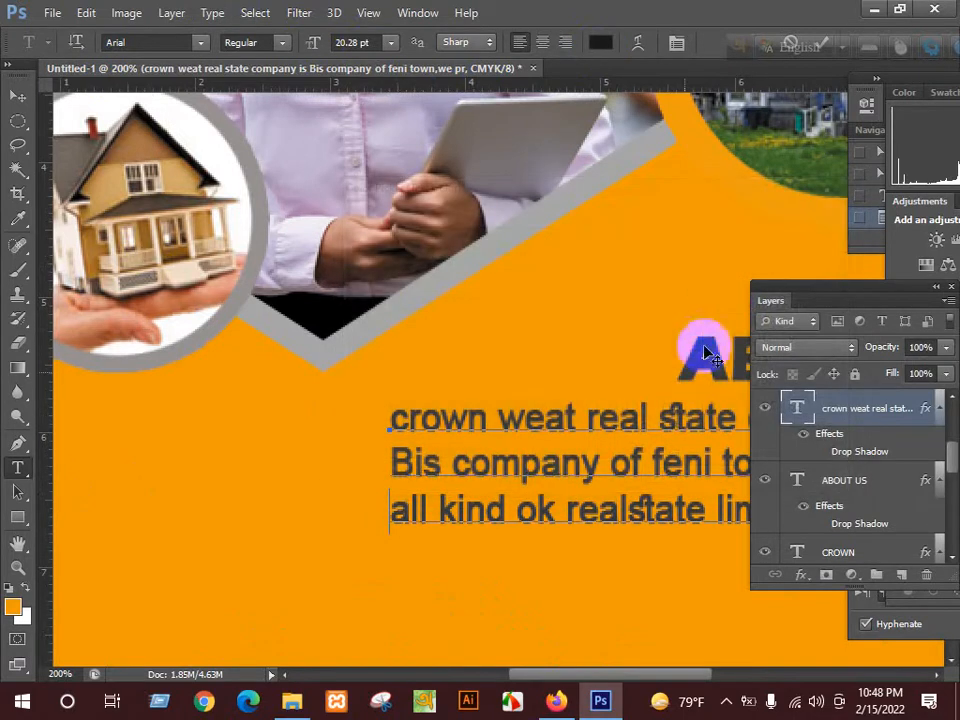
# - Finish editing the company text and change the ABOUT US heading's colour to white (#ffffff)
pyautogui.click(17, 96)
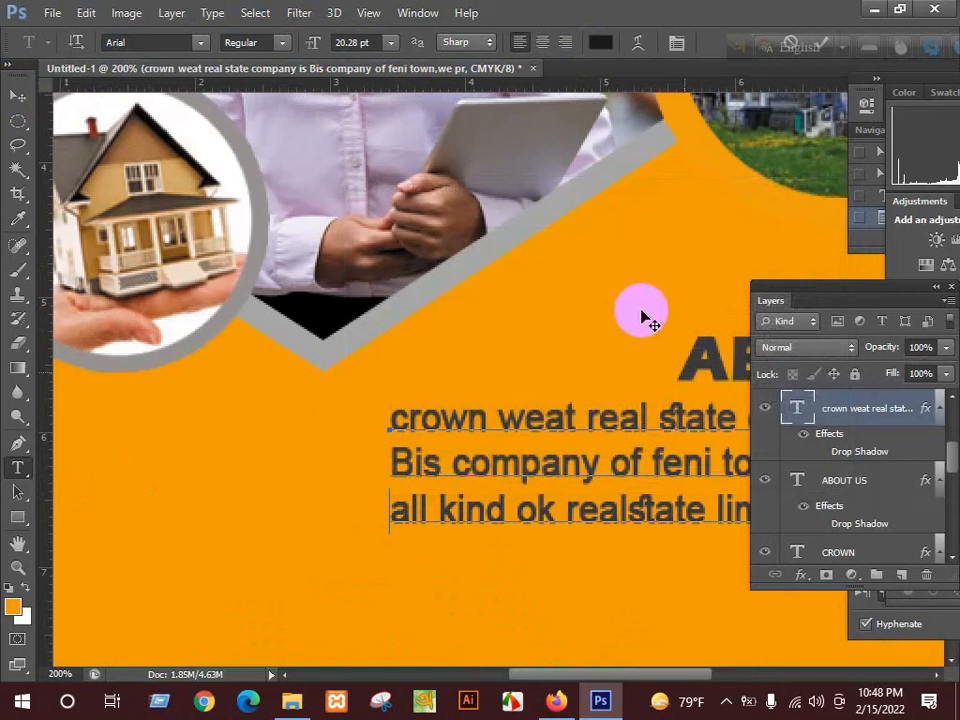
pyautogui.click(705, 345)
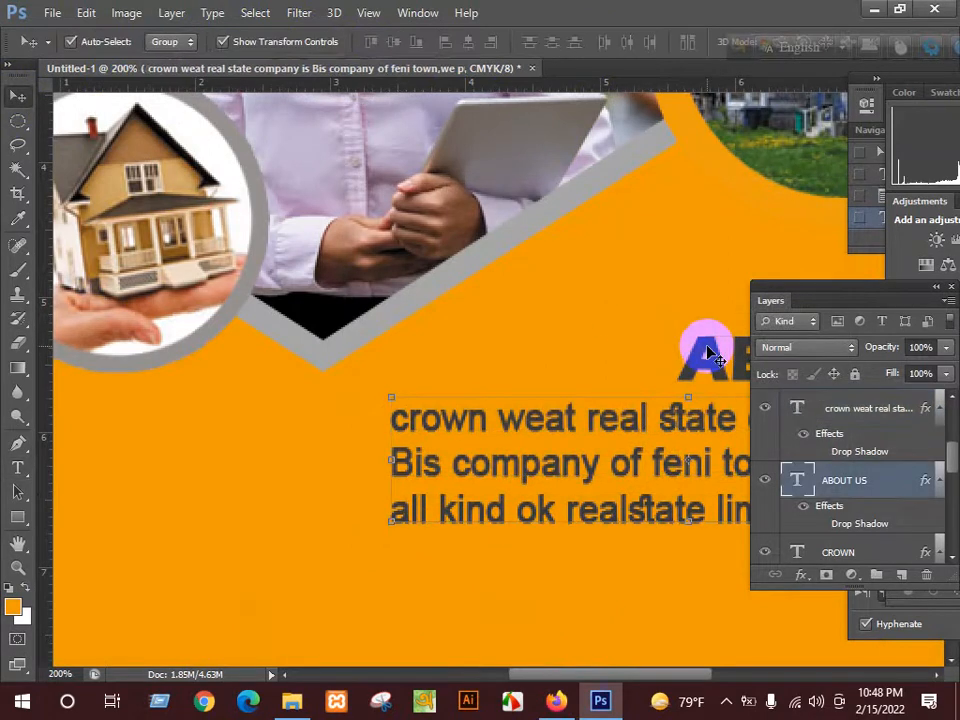
pyautogui.click(17, 465)
pyautogui.click(600, 43)
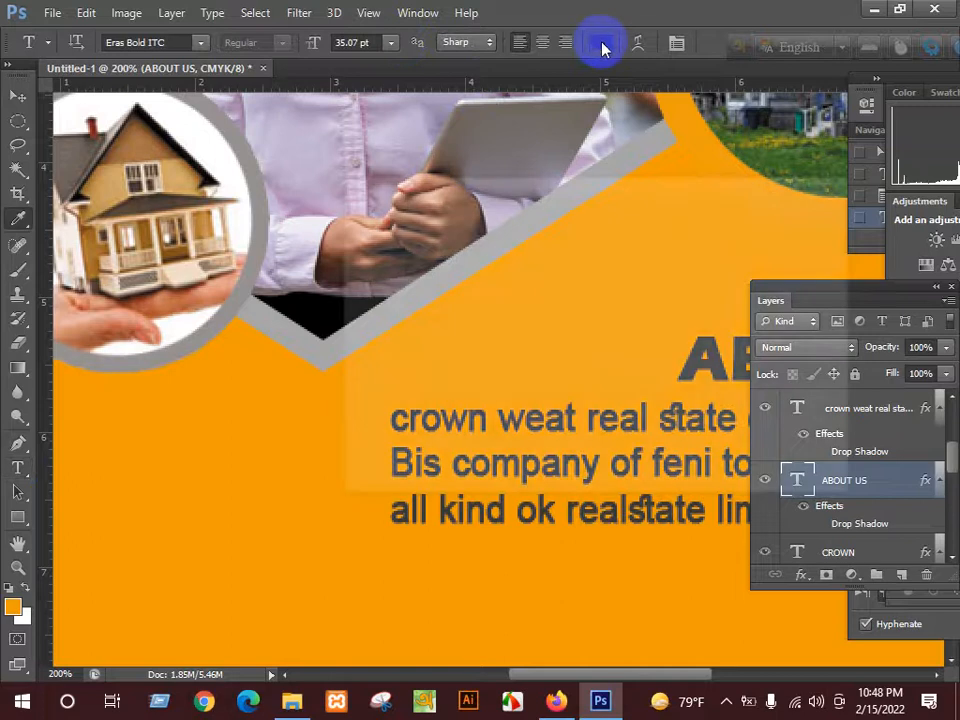
pyautogui.click(311, 212)
pyautogui.click(754, 216)
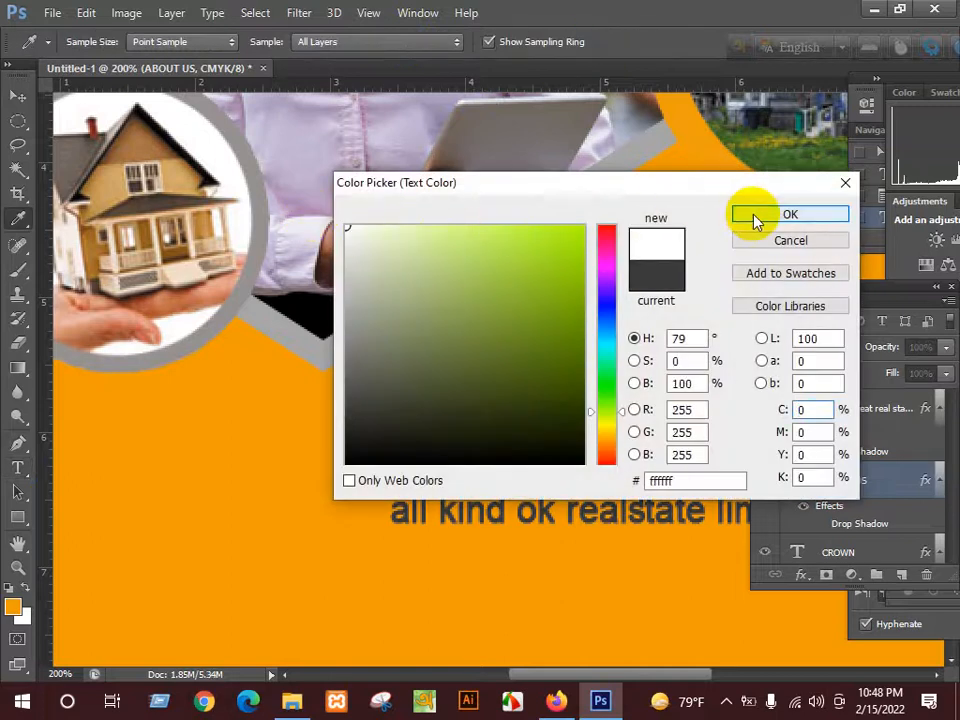
# - Right-align all three lines of the company text block
pyautogui.hotkey('ctrl', '-')
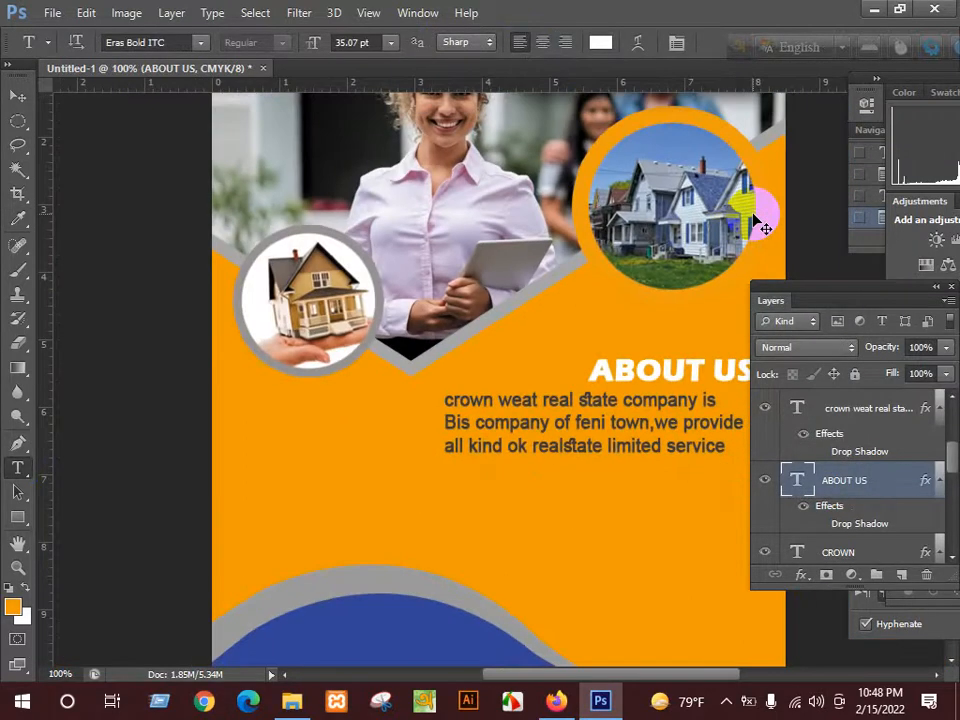
pyautogui.hotkey('ctrl', '+')
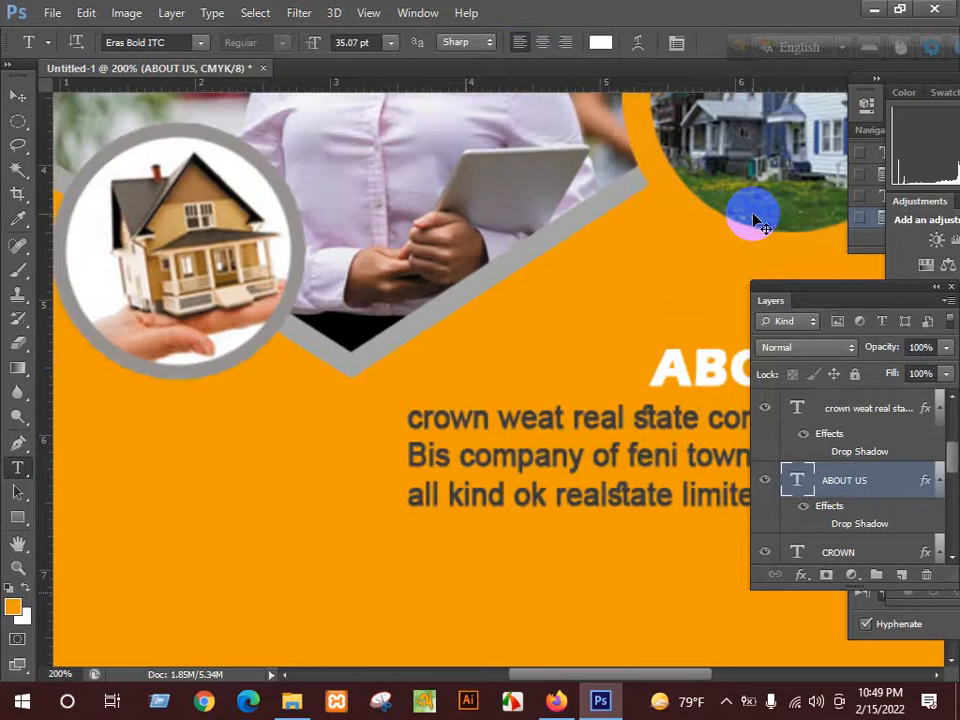
pyautogui.hotkey('ctrl', '-')
pyautogui.hotkey('ctrl', '-')
pyautogui.hotkey('ctrl', '-')
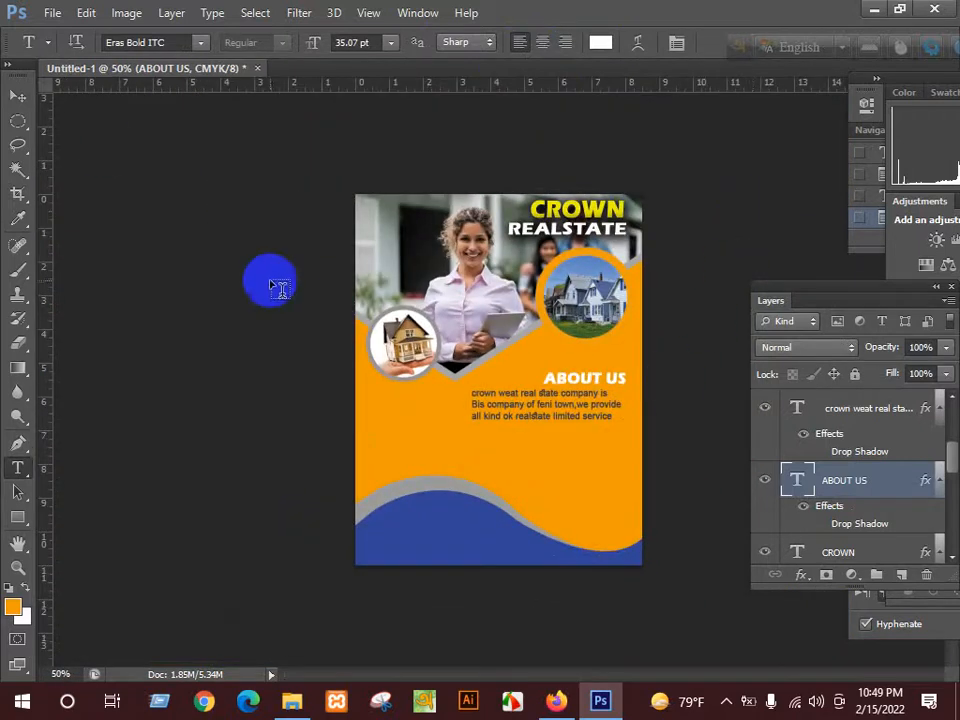
pyautogui.click(18, 96)
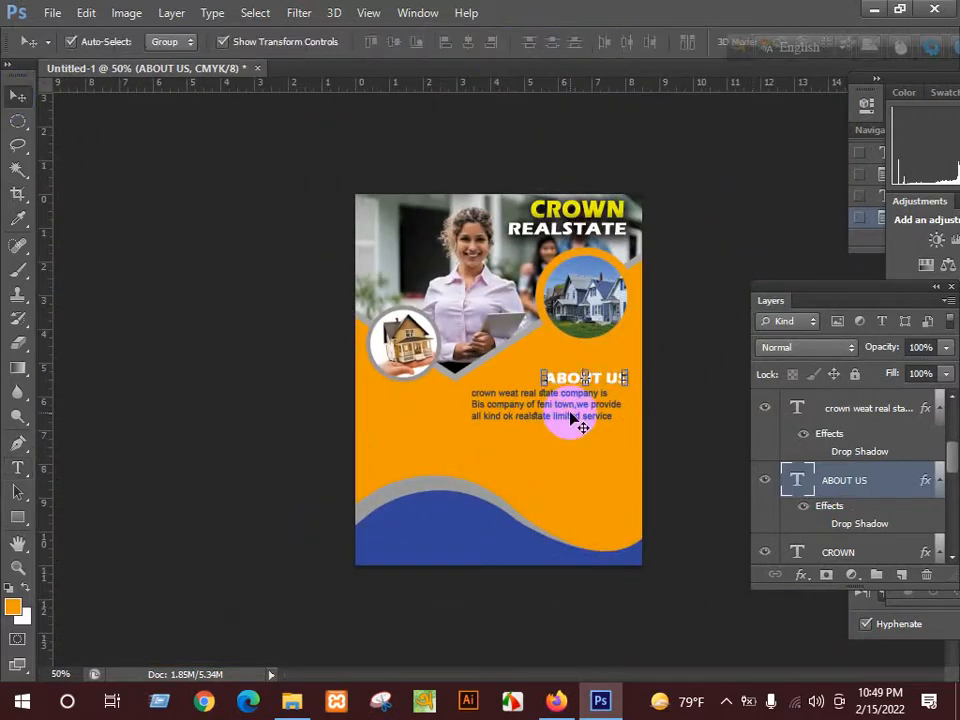
pyautogui.click(572, 418)
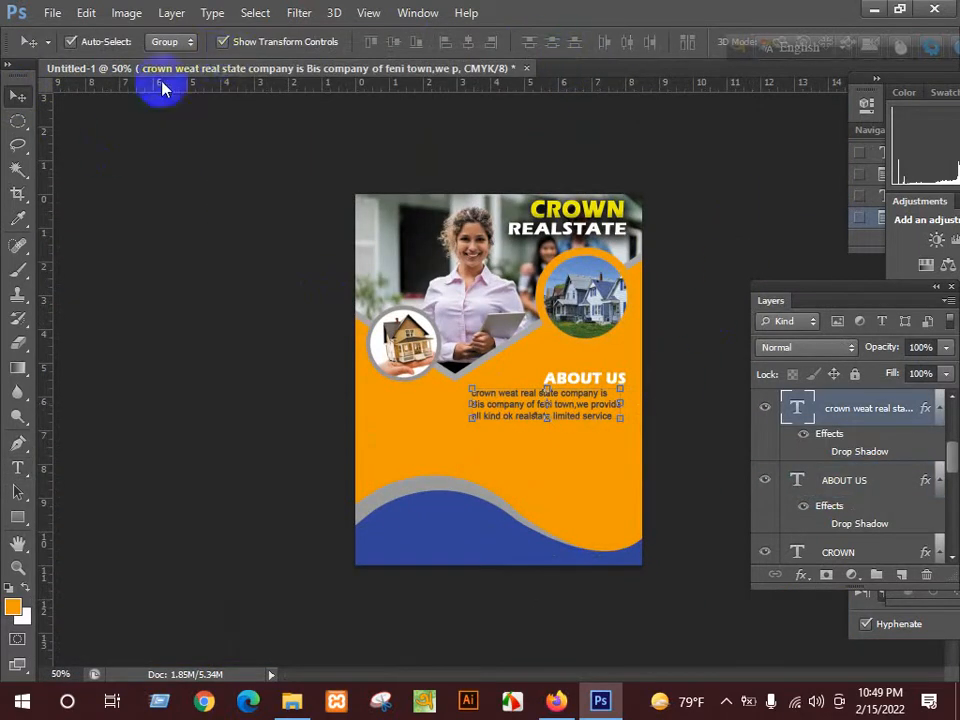
pyautogui.click(18, 467)
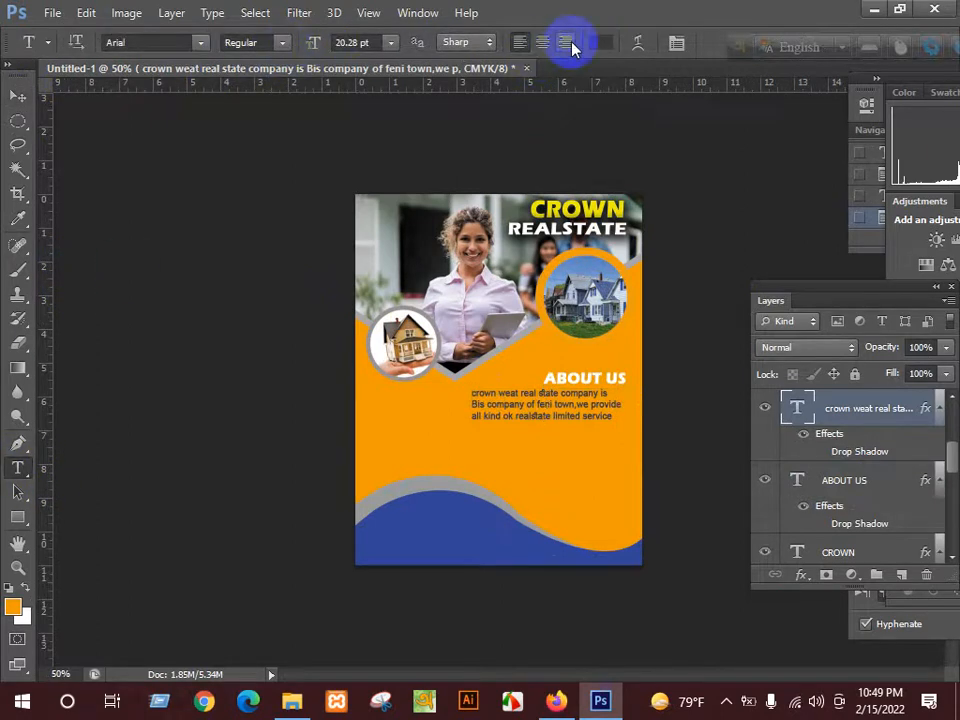
pyautogui.click(566, 43)
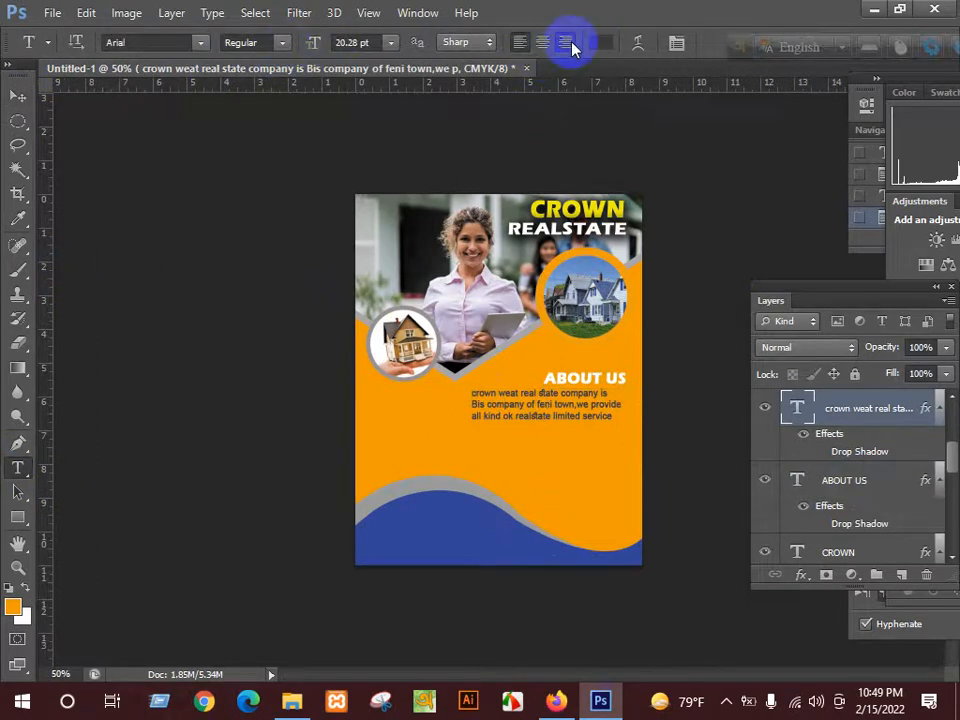
# - Move the right-aligned company text under the ABOUT US heading near the flyer's right edge and nudge it down slightly
pyautogui.click(18, 96)
pyautogui.moveTo(396, 416); pyautogui.dragTo(580, 402)
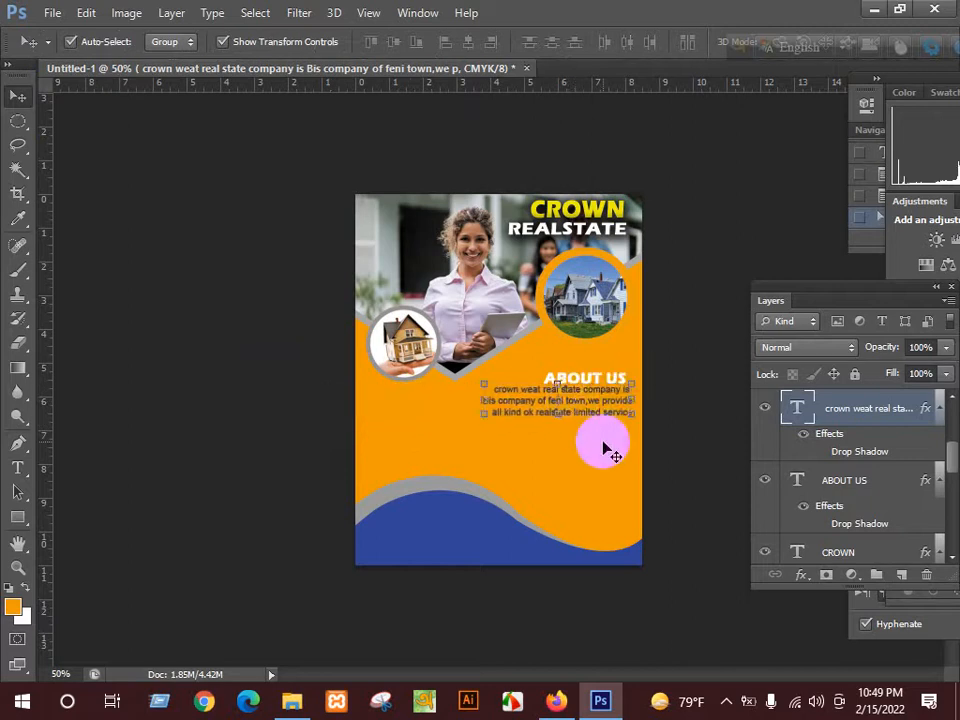
pyautogui.press('Down')
pyautogui.press('Down')
pyautogui.press('Down')
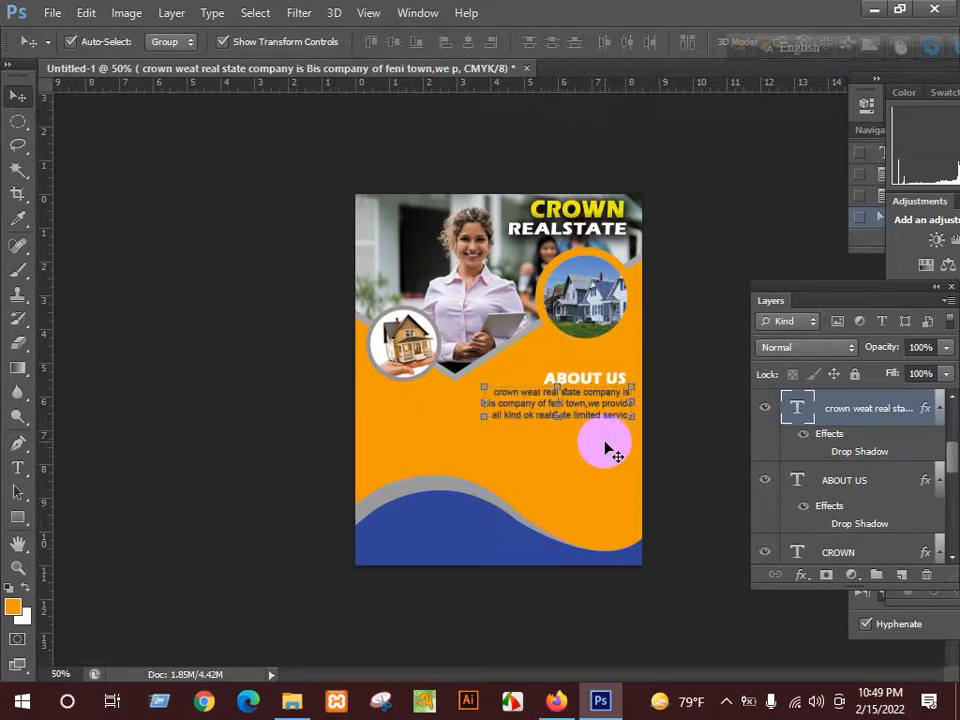
# - Repeat the three company text lines directly below the originals in the same text block, making six lines
pyautogui.hotkey('ctrl', '+')
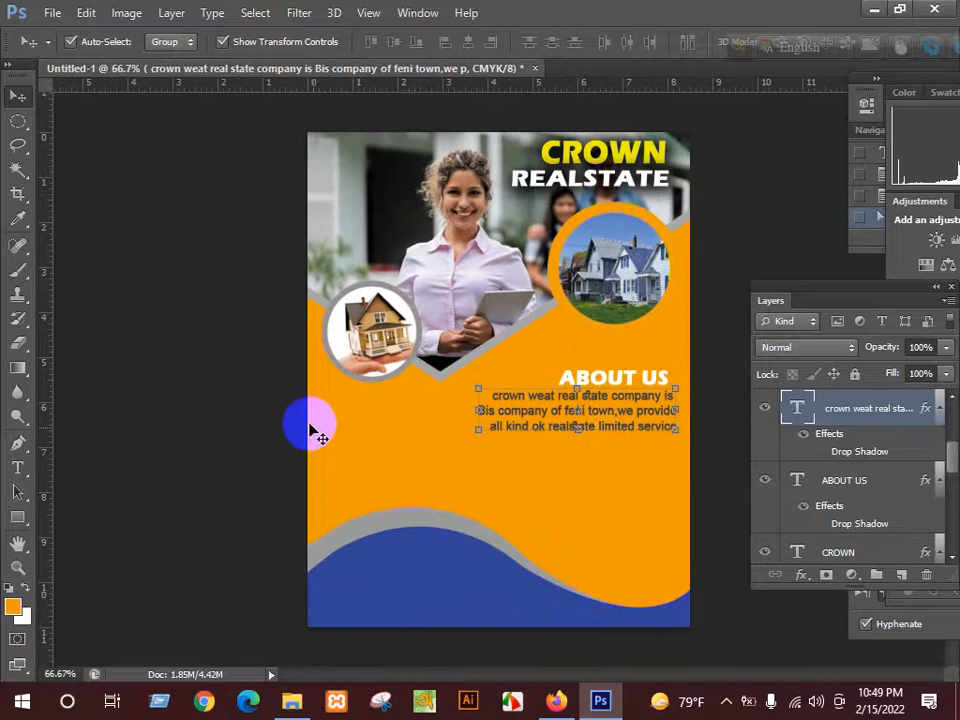
pyautogui.click(18, 467)
pyautogui.click(579, 420)
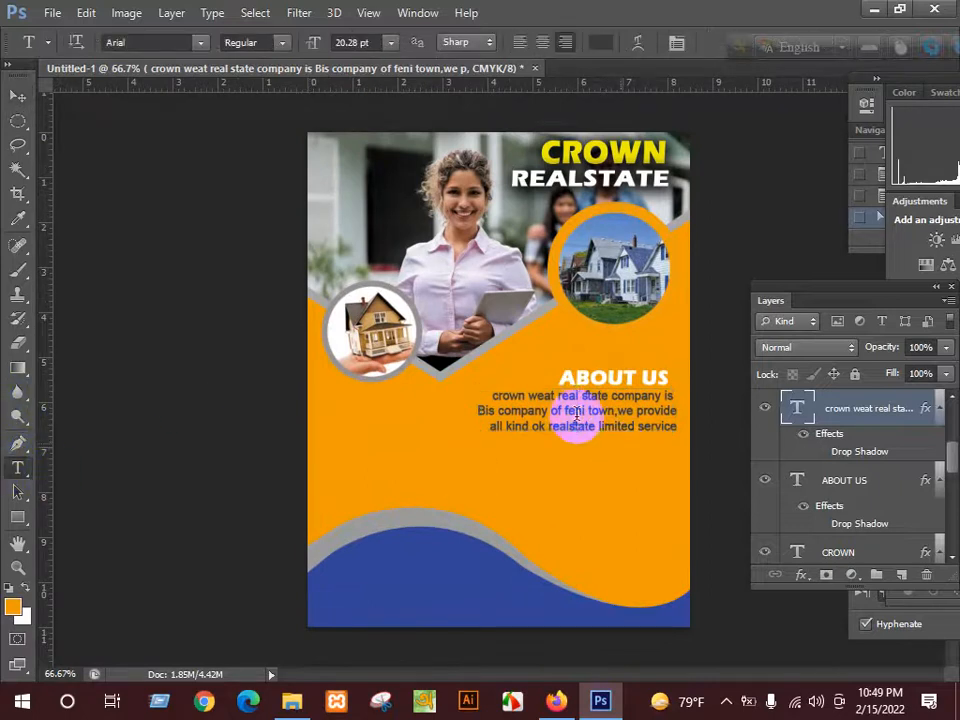
pyautogui.moveTo(489, 397); pyautogui.dragTo(679, 431)
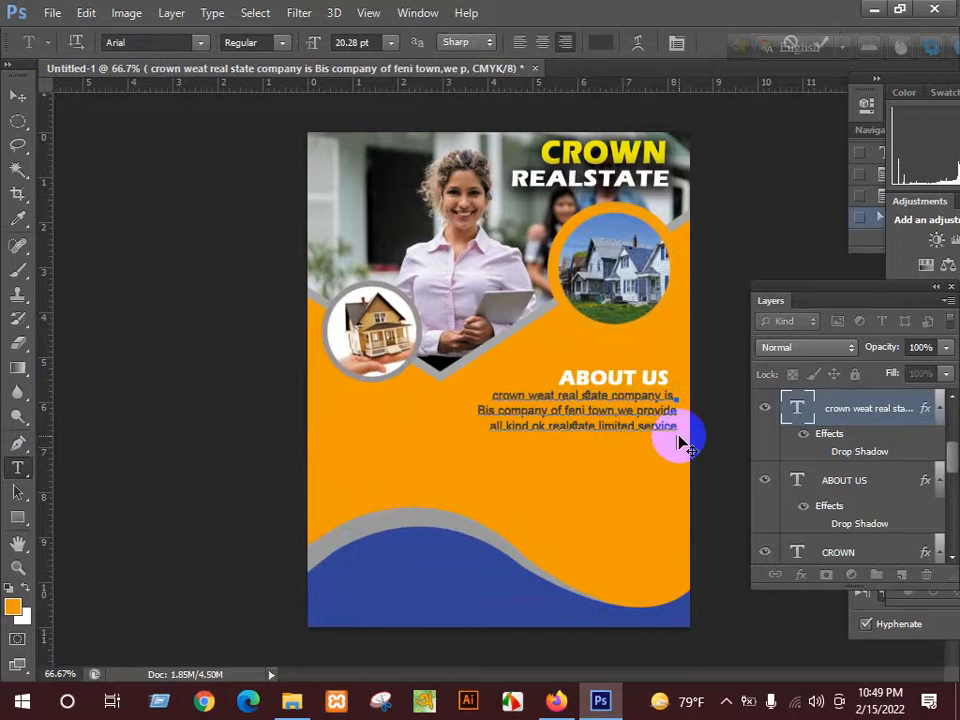
pyautogui.write('crown weat real state company is Bis company of feni town,we provide all kind ok realstate limited service')
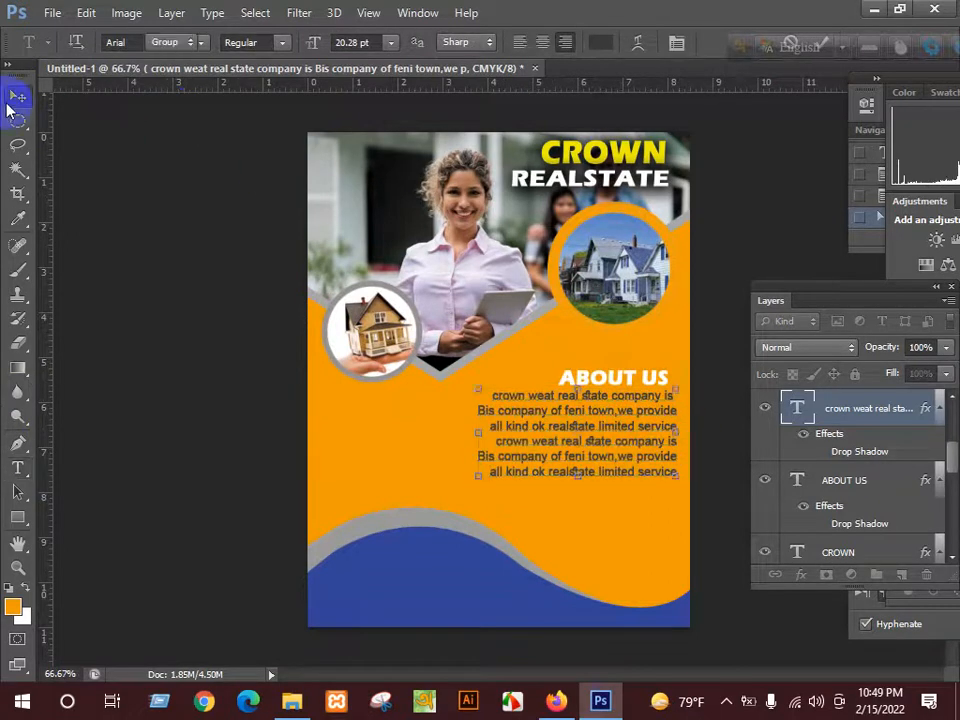
pyautogui.click(17, 96)
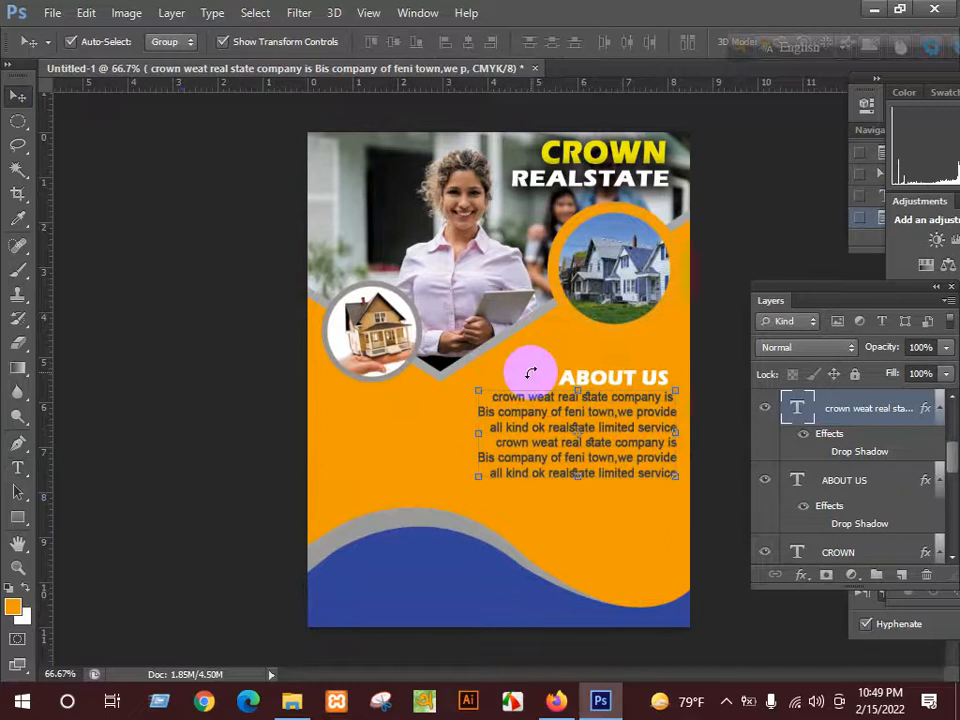
# - Try the Narrow style of Arial on the six-line company description
pyautogui.hotkey('ctrl', '+')
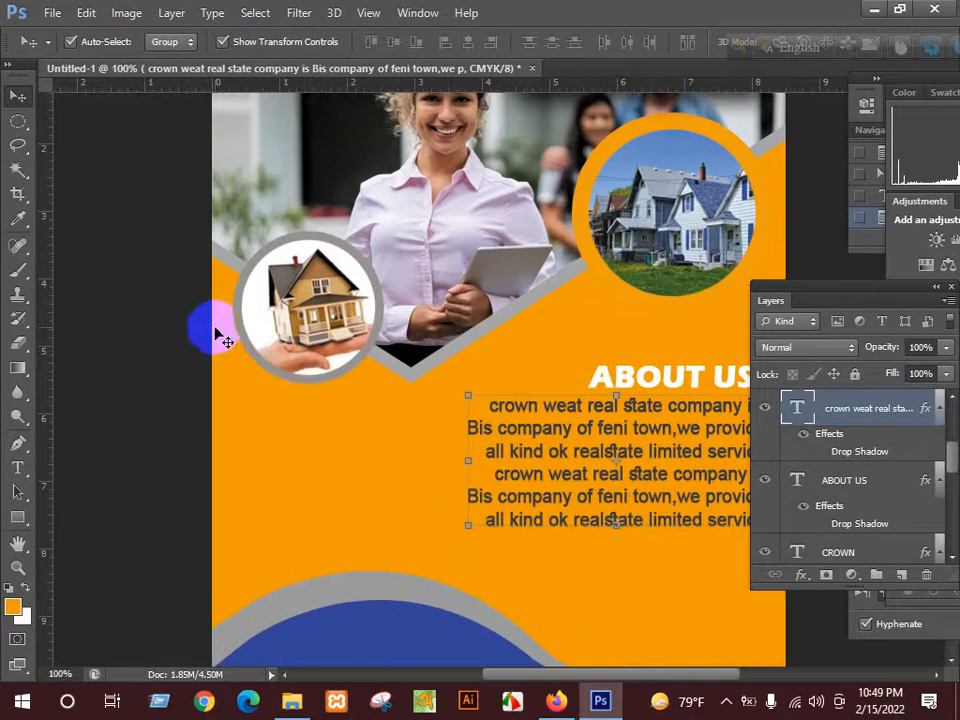
pyautogui.click(17, 467)
pyautogui.click(284, 43)
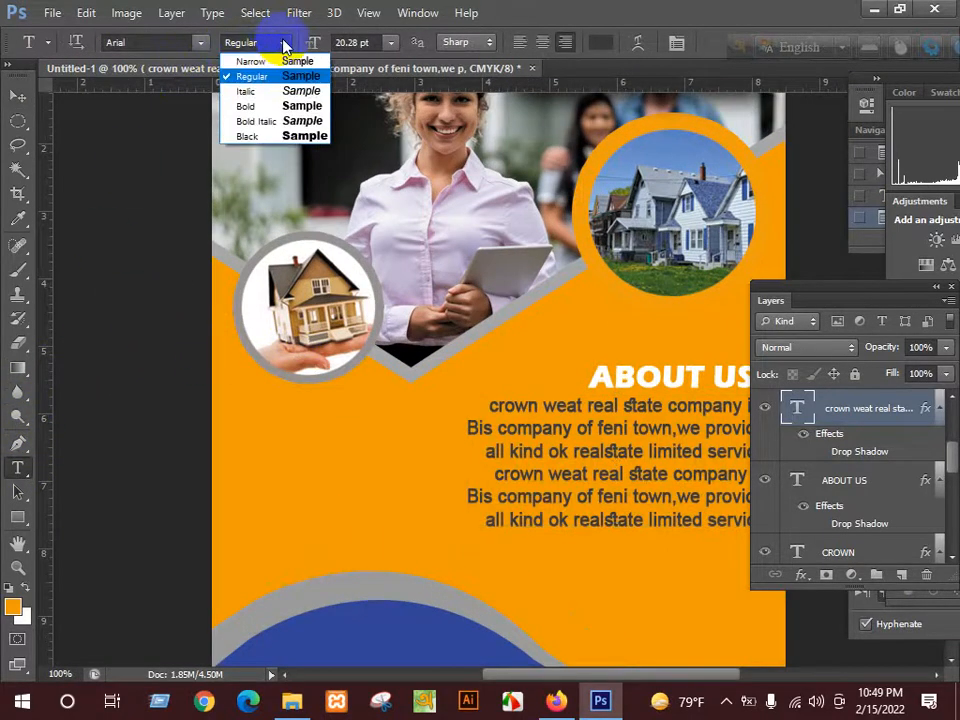
pyautogui.click(285, 62)
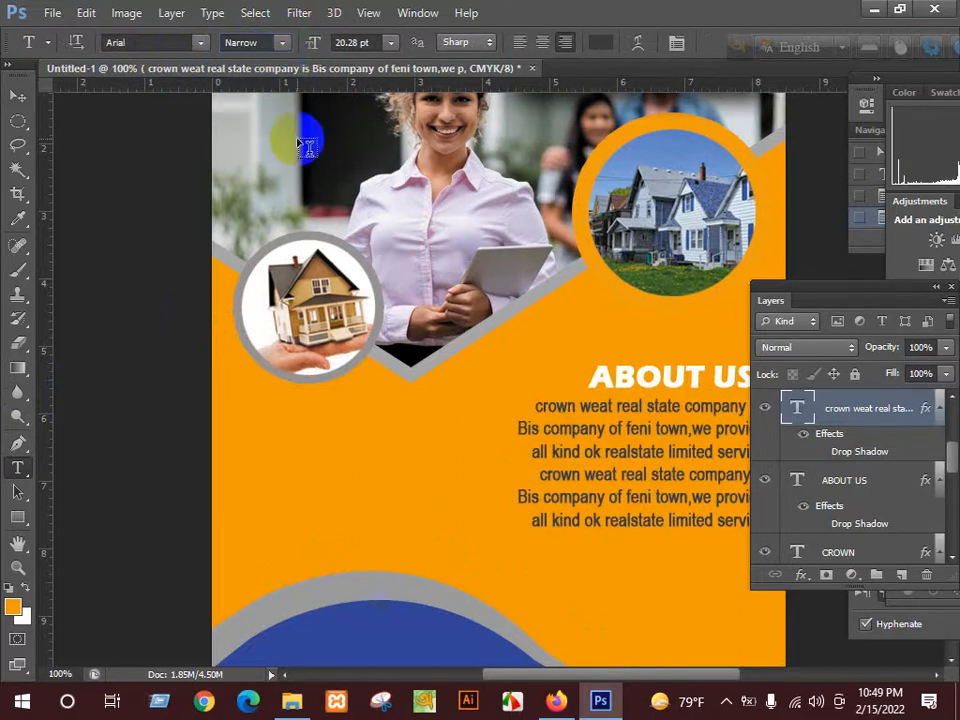
pyautogui.click(18, 95)
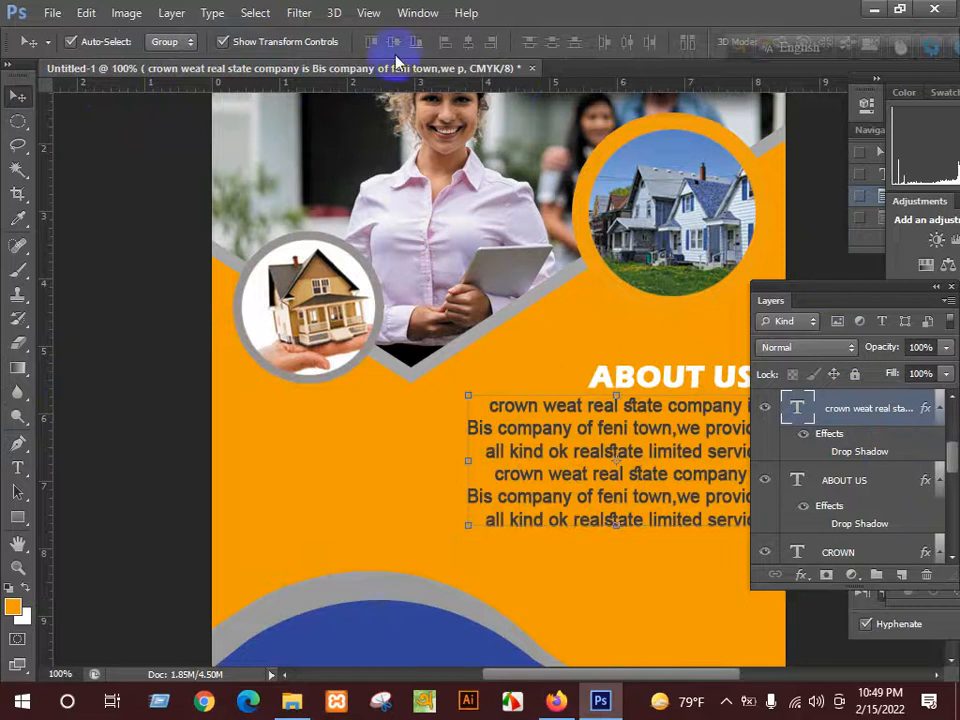
# - Show the character settings and turn off Faux Bold for the six-line company description
pyautogui.click(419, 18)
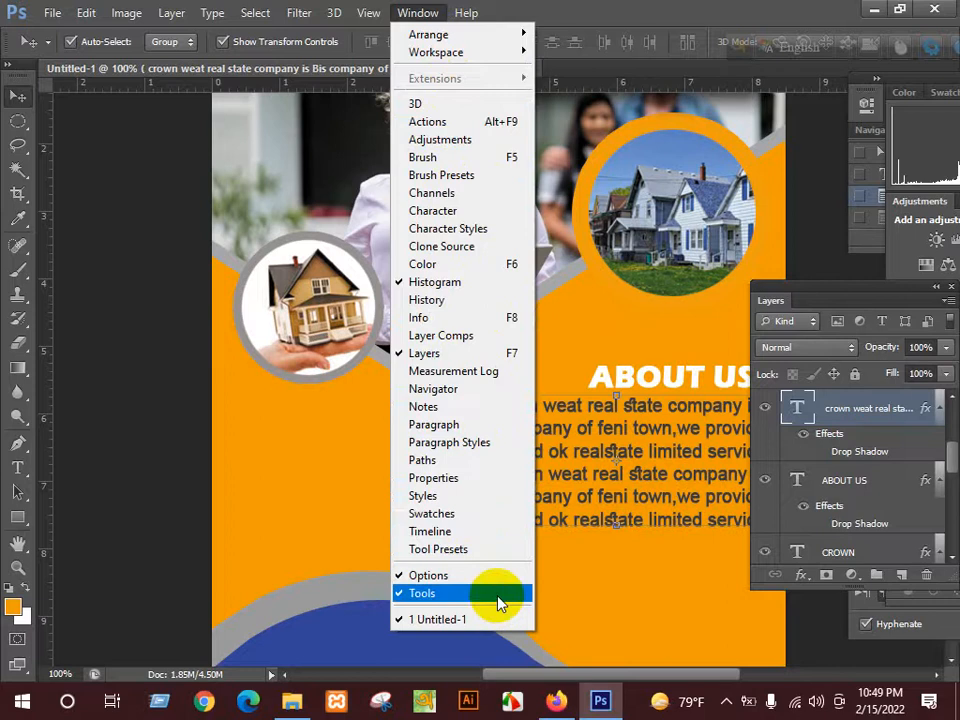
pyautogui.click(456, 425)
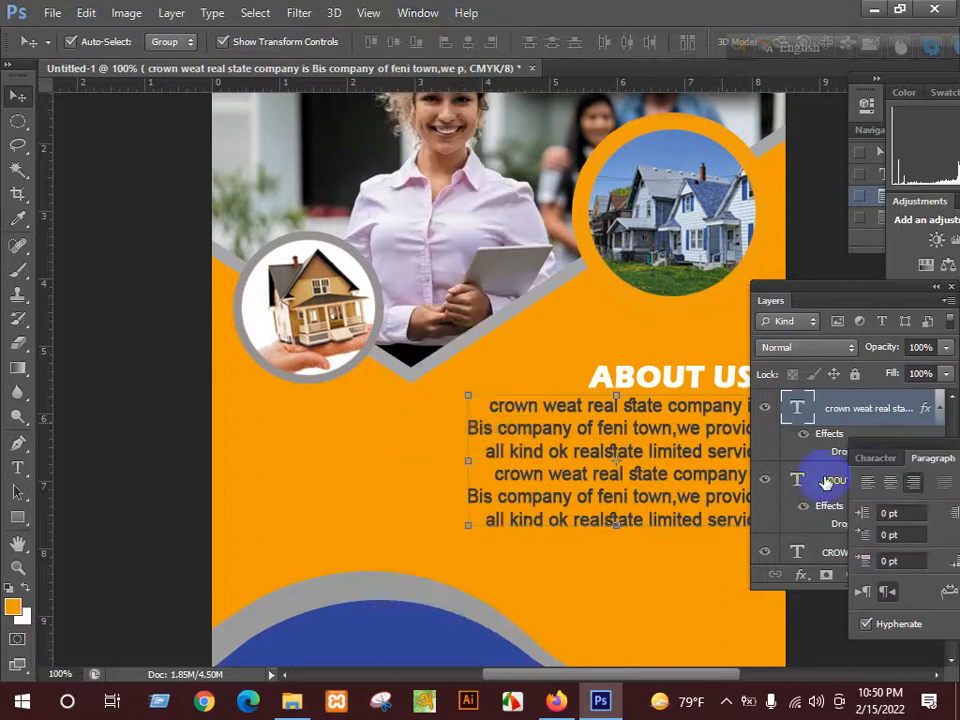
pyautogui.moveTo(897, 450); pyautogui.dragTo(872, 447)
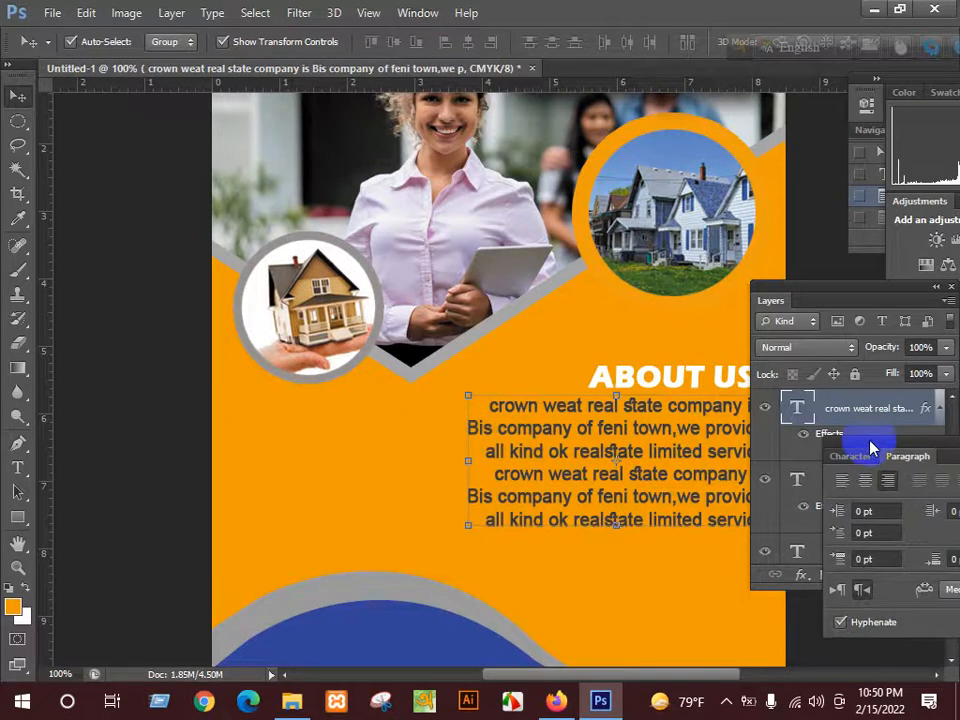
pyautogui.click(858, 460)
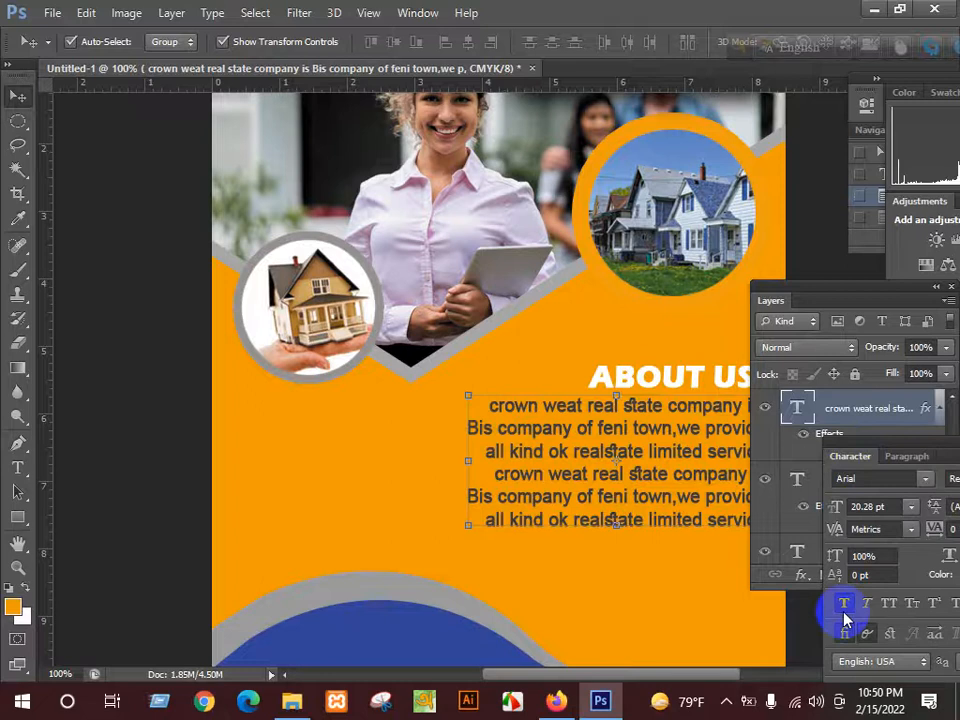
pyautogui.click(845, 607)
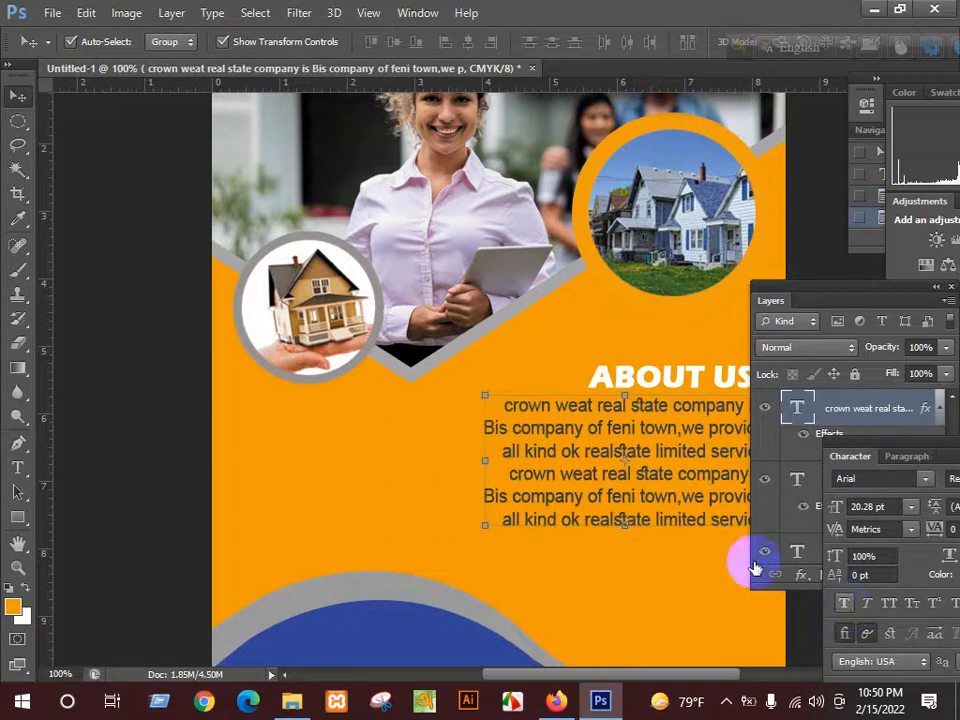
pyautogui.hotkey('ctrl', '-')
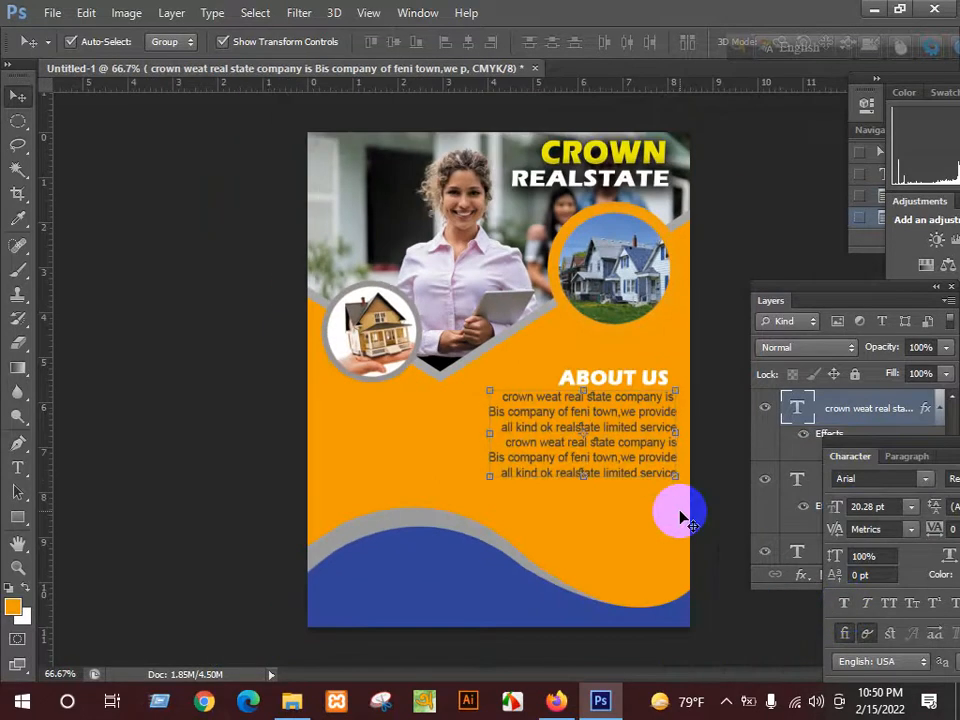
# - Enlarge the company description to about 112% width and 107% height, and nudge it slightly down and left beneath the ABOUT US heading
pyautogui.moveTo(489, 477); pyautogui.dragTo(467, 444)
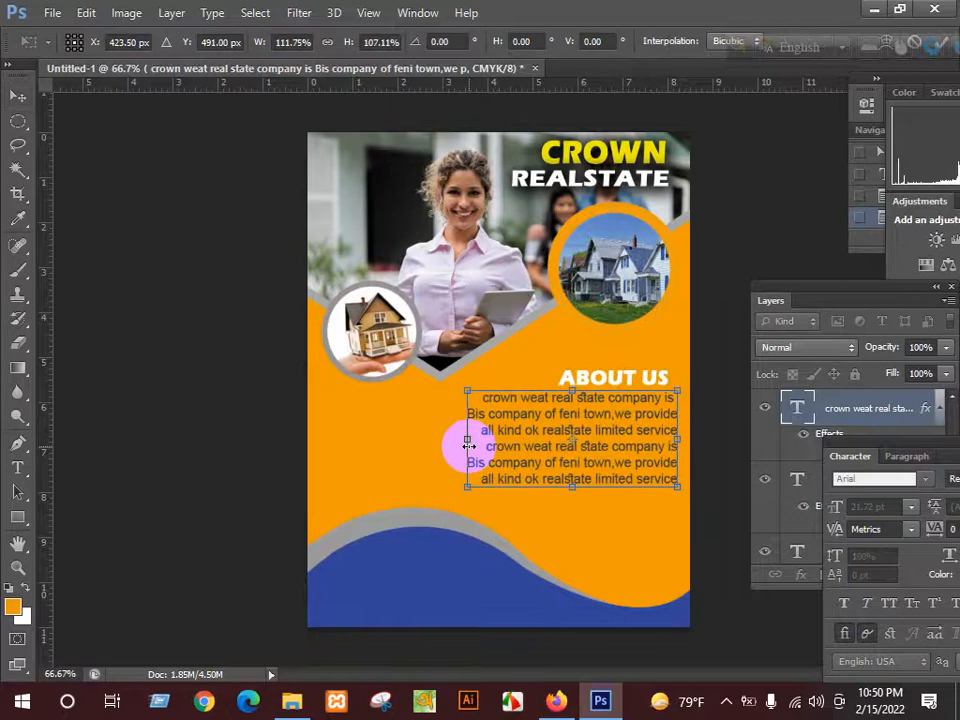
pyautogui.press('Return')
pyautogui.moveTo(606, 442)
pyautogui.mouseDown()
pyautogui.moveTo(598, 437)
pyautogui.moveTo(601, 446)
pyautogui.mouseUp()
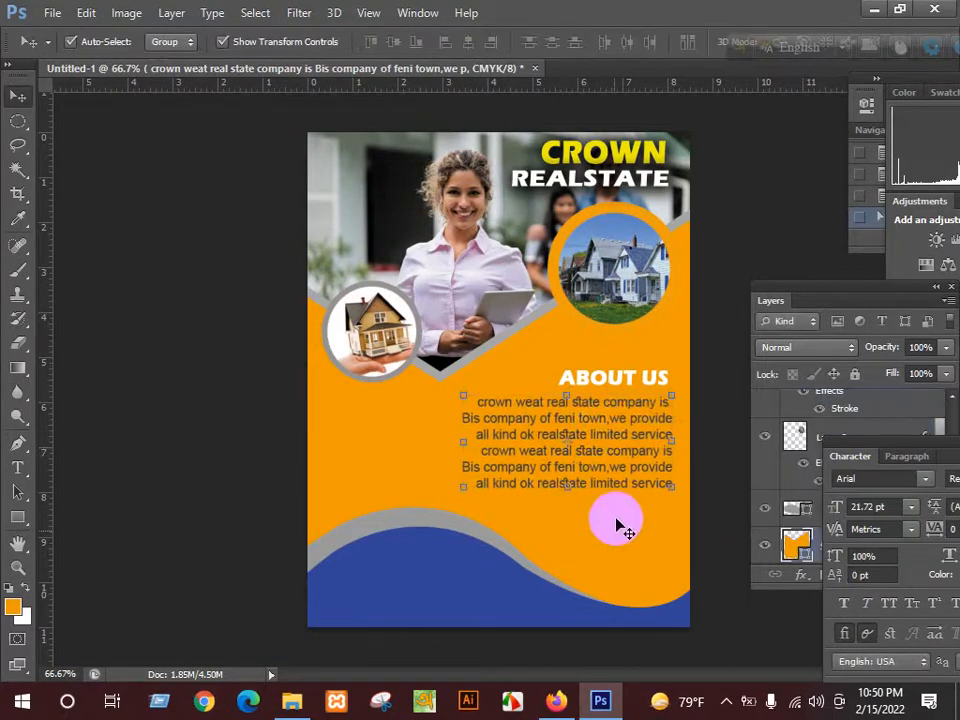
pyautogui.click(608, 441)
pyautogui.moveTo(607, 377); pyautogui.dragTo(405, 557)
pyautogui.hotkey('ctrl', 'z')
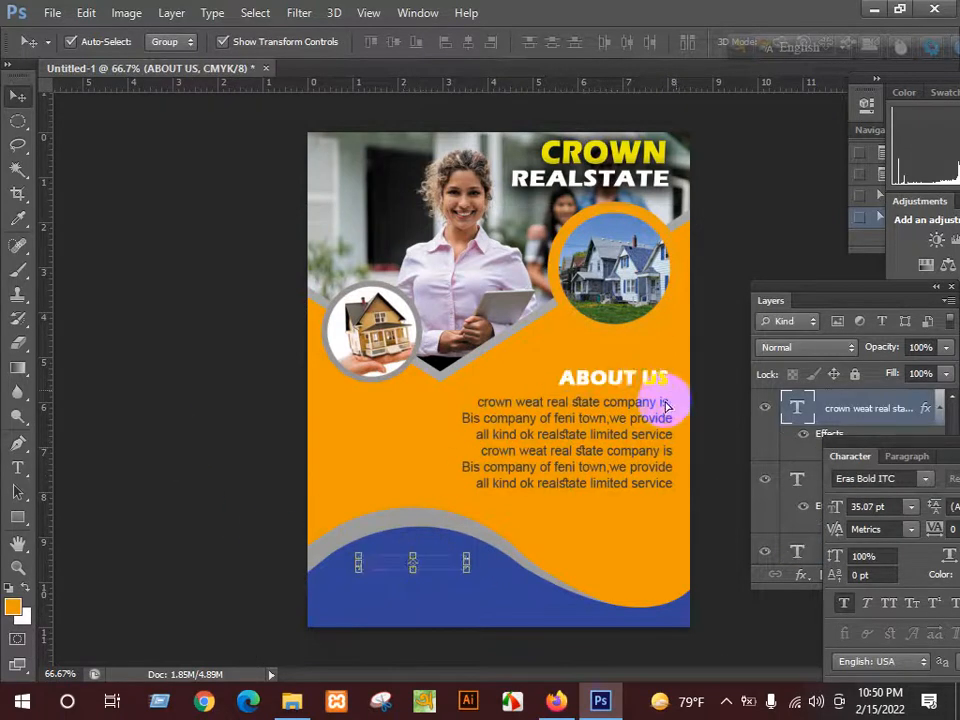
pyautogui.click(654, 401)
pyautogui.hotkey('ctrl', 't')
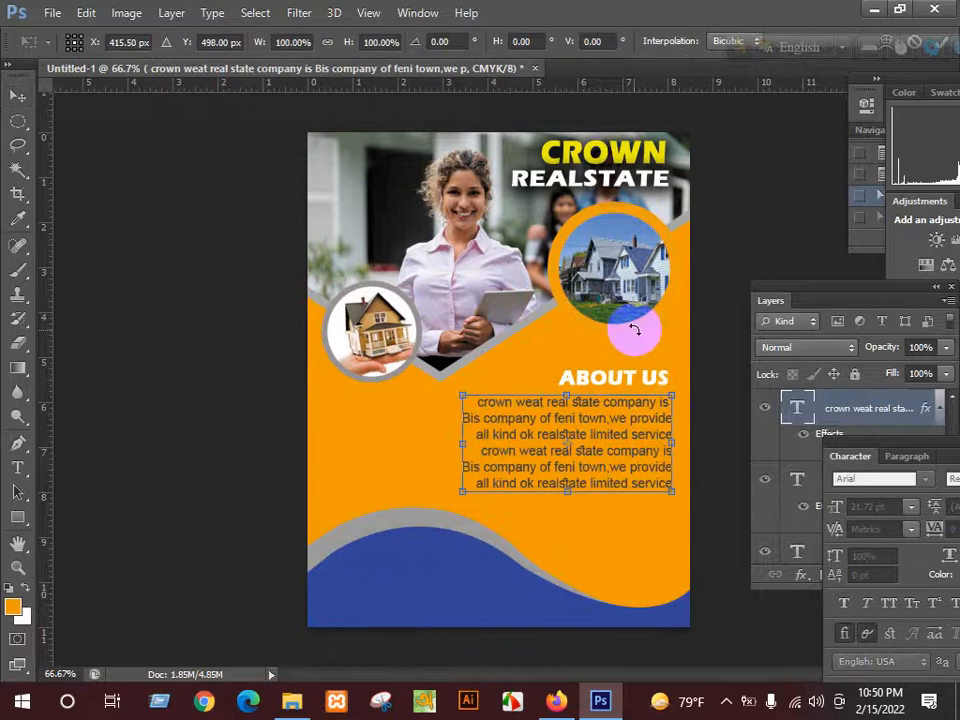
pyautogui.press('Return')
# - Place a copy of the ABOUT US heading in the left part of the blue wave at the flyer's bottom
pyautogui.click(597, 381)
pyautogui.keyDown('ctrl'); pyautogui.click(597, 381); pyautogui.keyUp('ctrl')
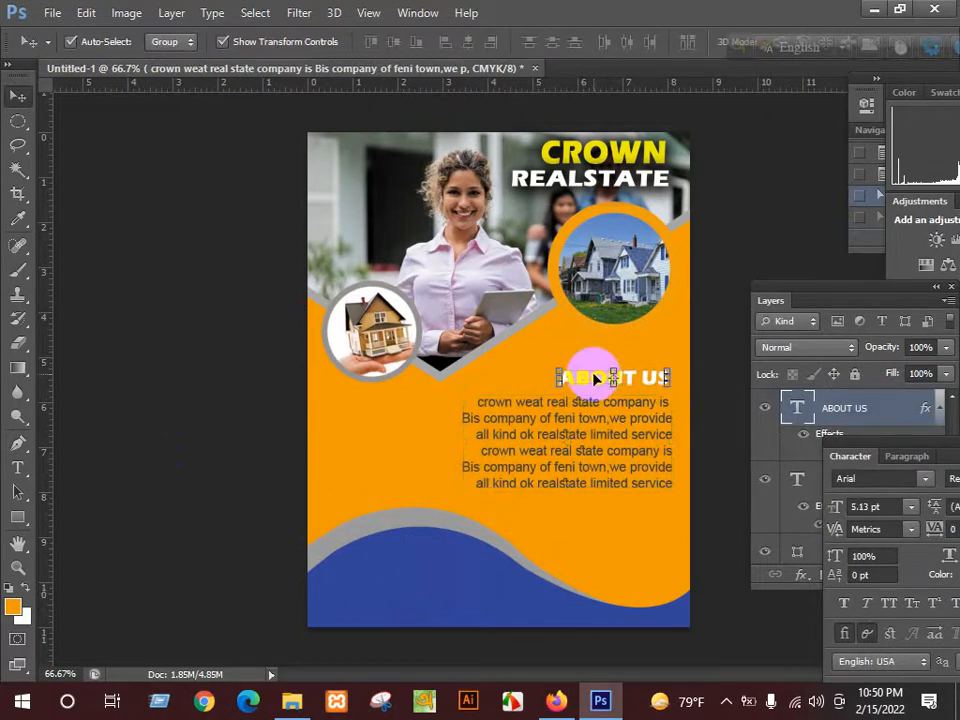
pyautogui.moveTo(593, 380); pyautogui.dragTo(388, 577)
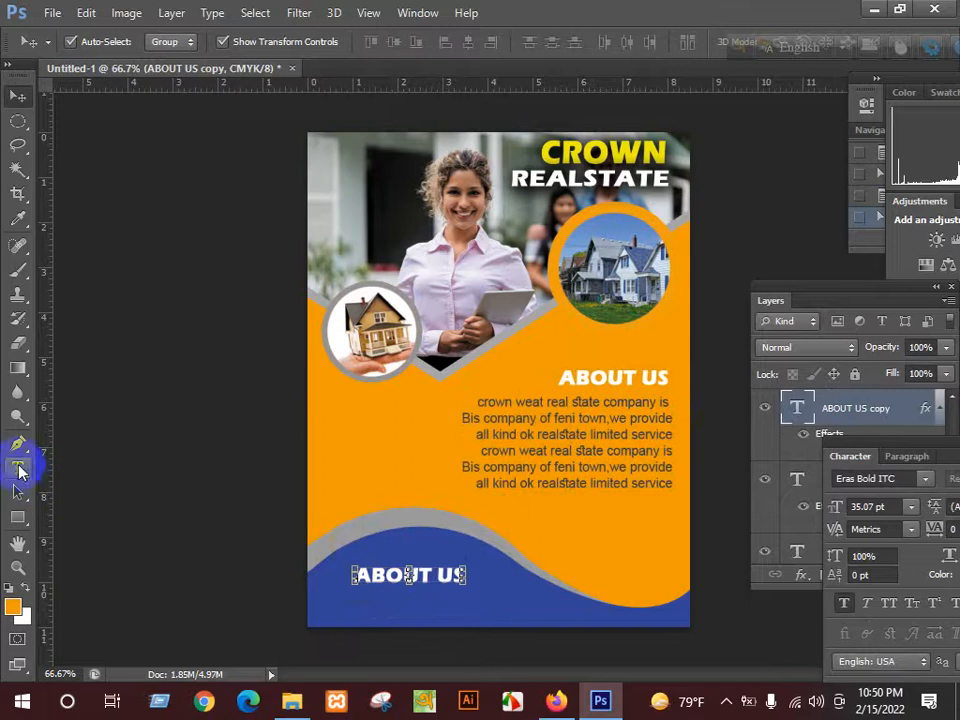
# - Replace the text of the copied heading in the blue wave with "Office-"
pyautogui.click(18, 467)
pyautogui.click(355, 575)
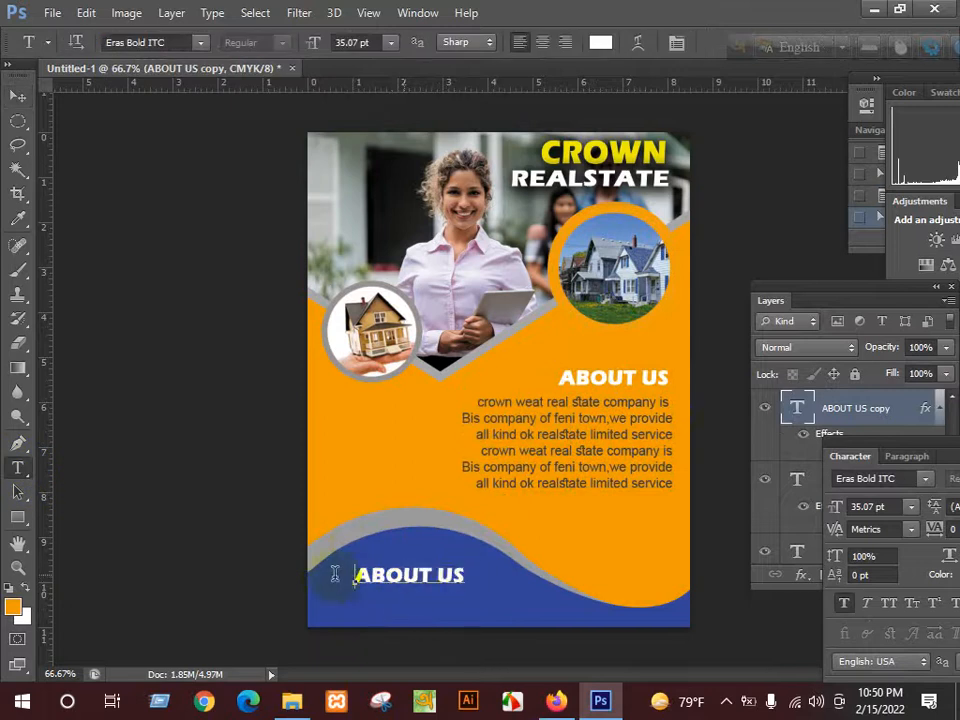
pyautogui.hotkey('ctrl', 'a')
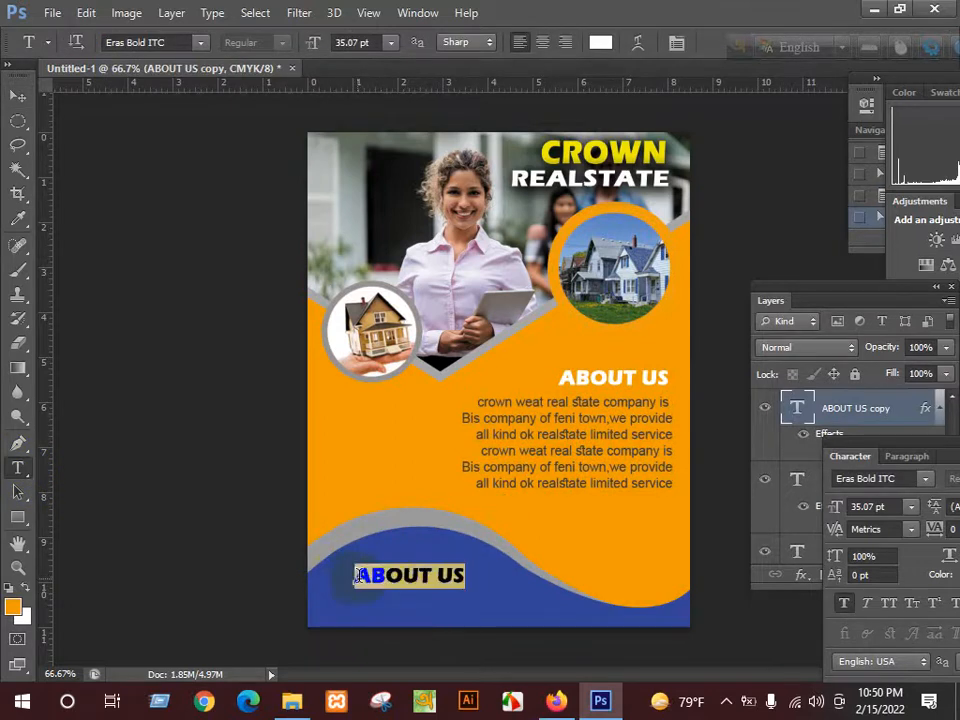
pyautogui.click(355, 575)
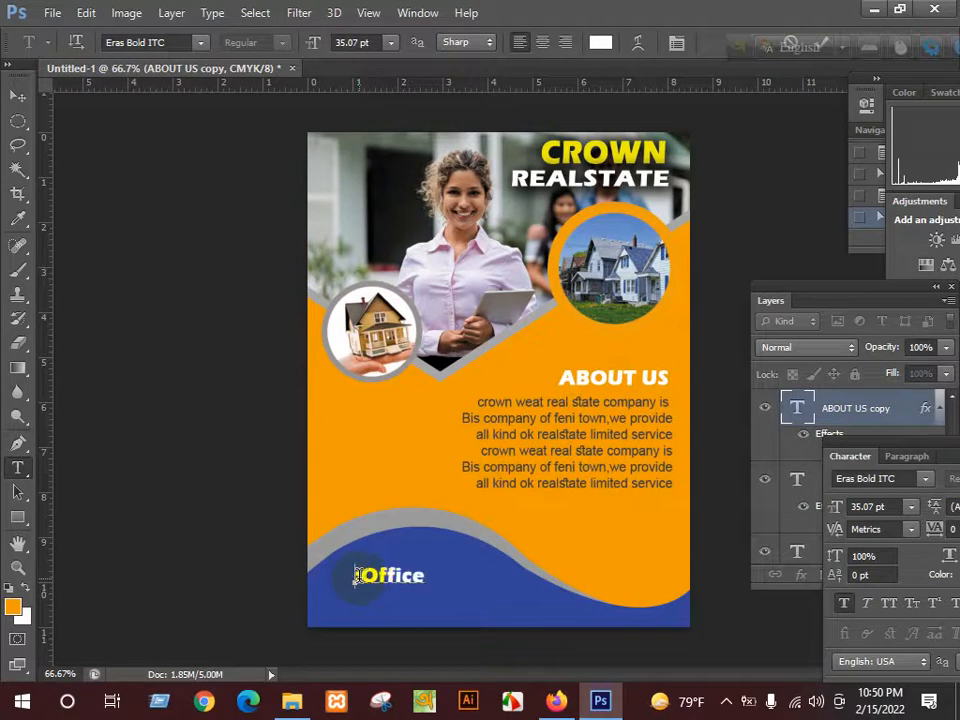
pyautogui.click(22, 95)
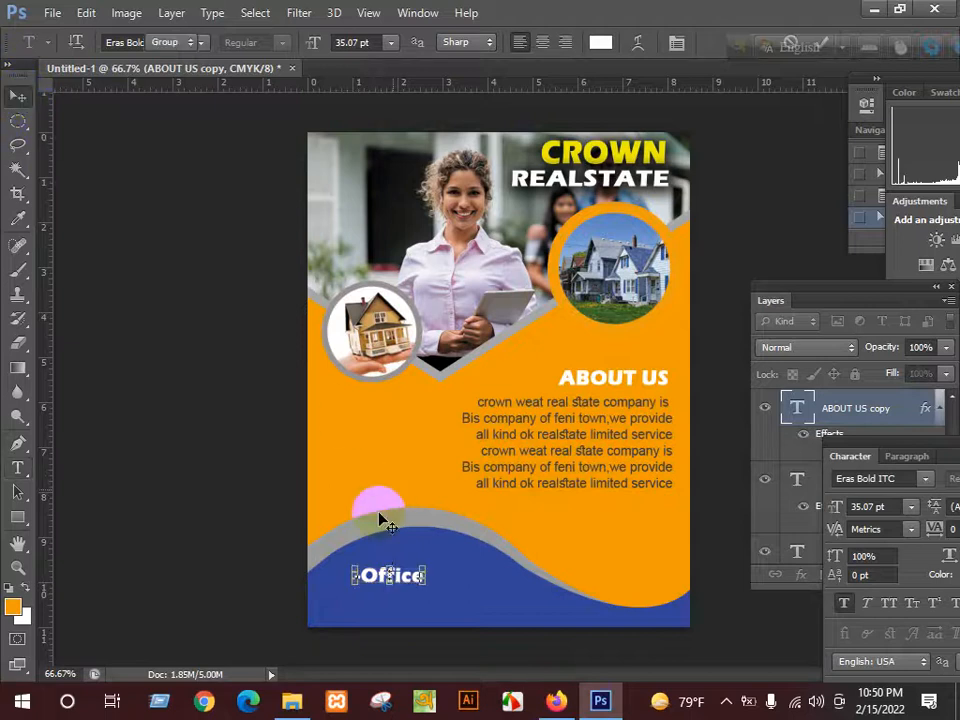
# - Move the Office label slightly up and to the right within the blue wave
pyautogui.click(388, 573)
pyautogui.moveTo(377, 580); pyautogui.dragTo(389, 565)
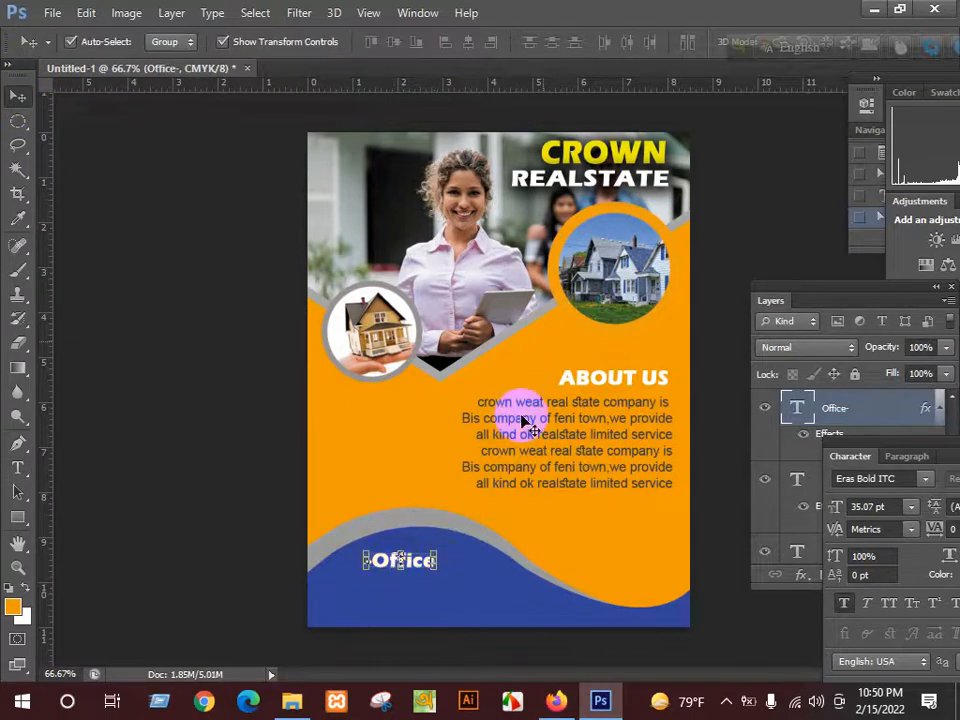
pyautogui.moveTo(403, 560); pyautogui.dragTo(403, 588)
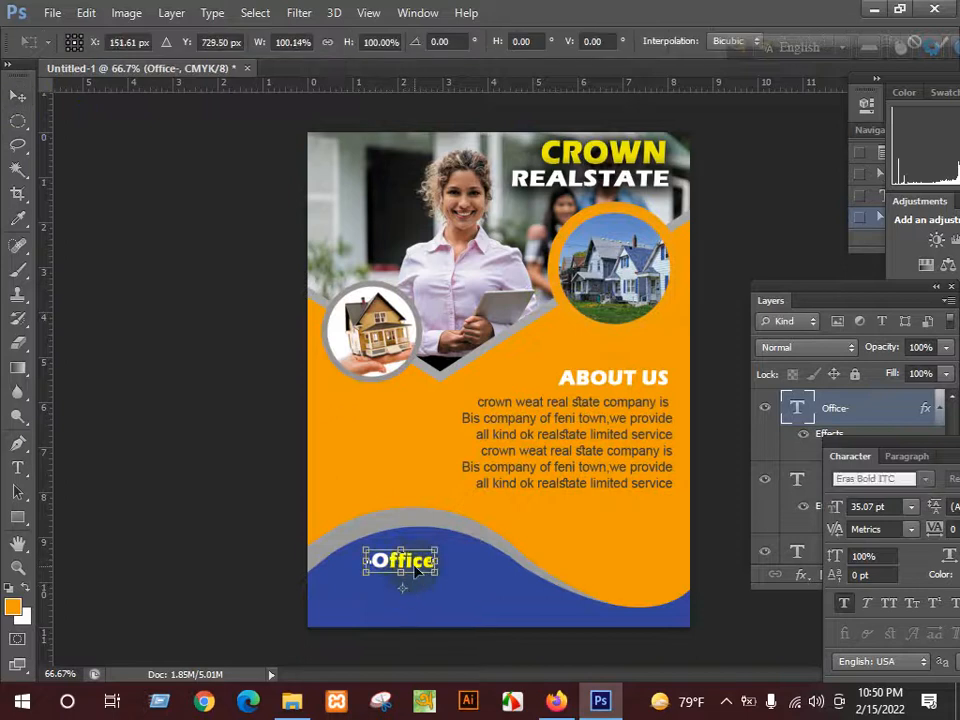
pyautogui.press('Return')
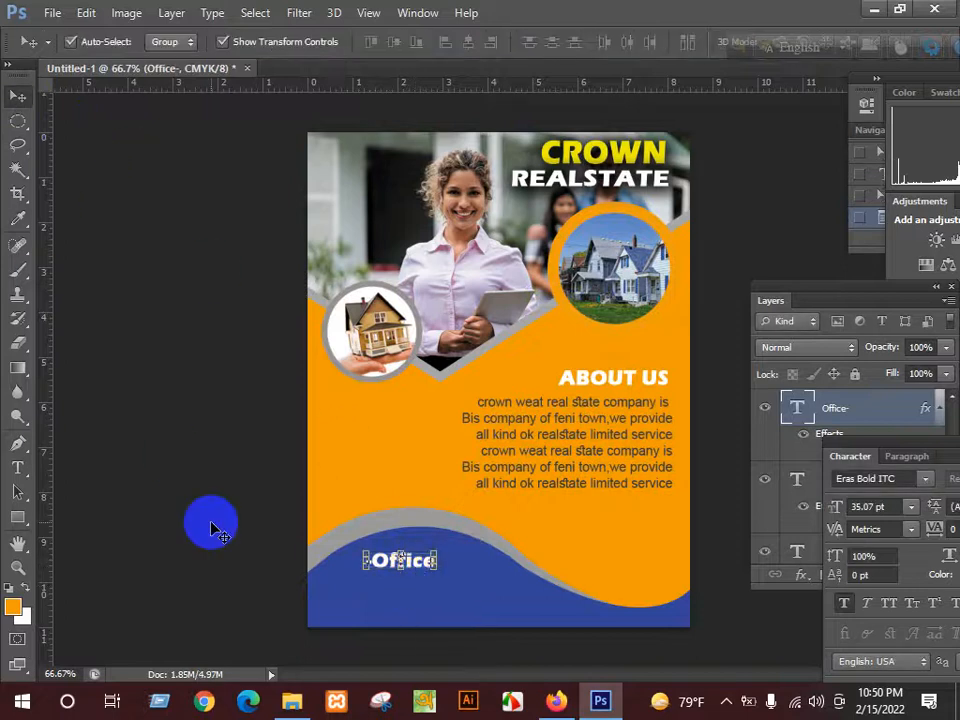
# - Duplicate the Office label directly below itself and replace the copy's text with the office's street address
pyautogui.keyDown('alt'); pyautogui.click(393, 576); pyautogui.keyUp('alt')
pyautogui.moveTo(397, 563); pyautogui.dragTo(398, 595)
pyautogui.click(18, 467)
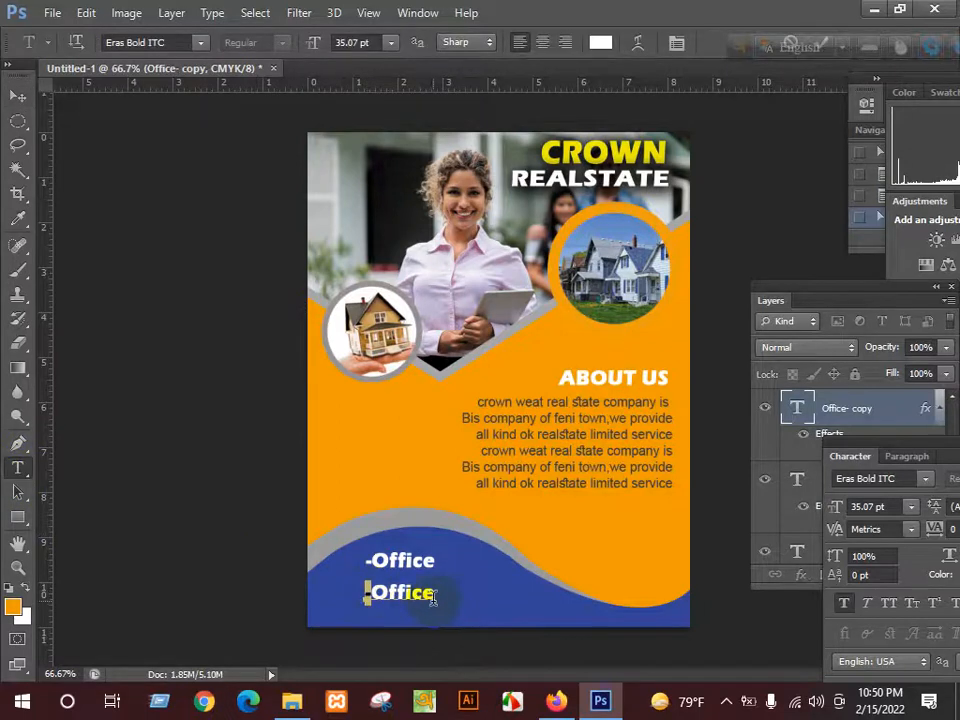
pyautogui.doubleClick(366, 592)
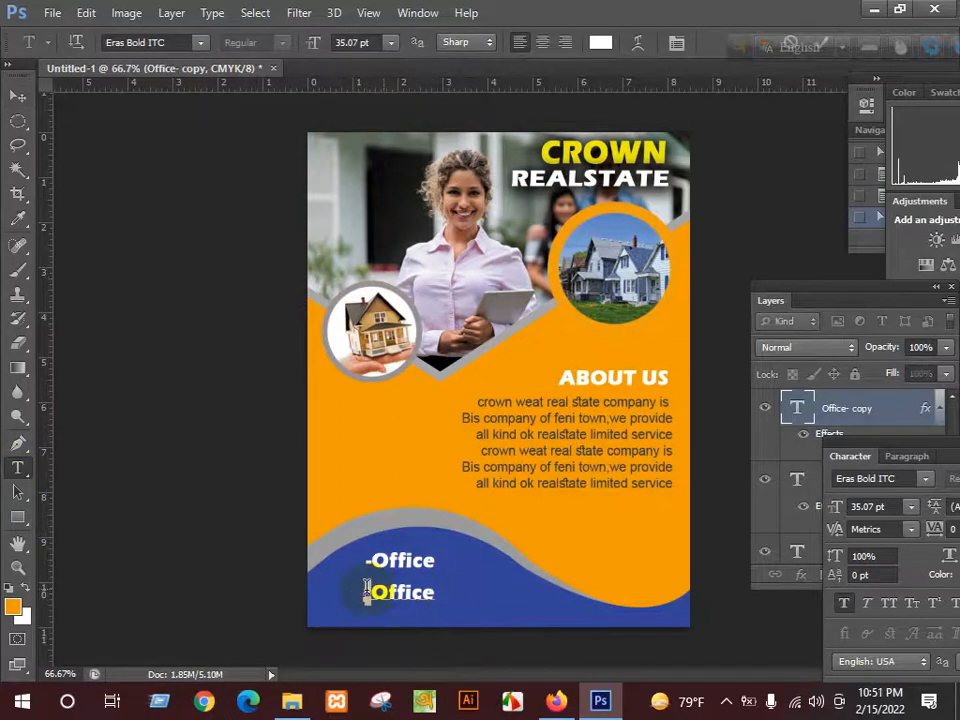
pyautogui.doubleClick(368, 593)
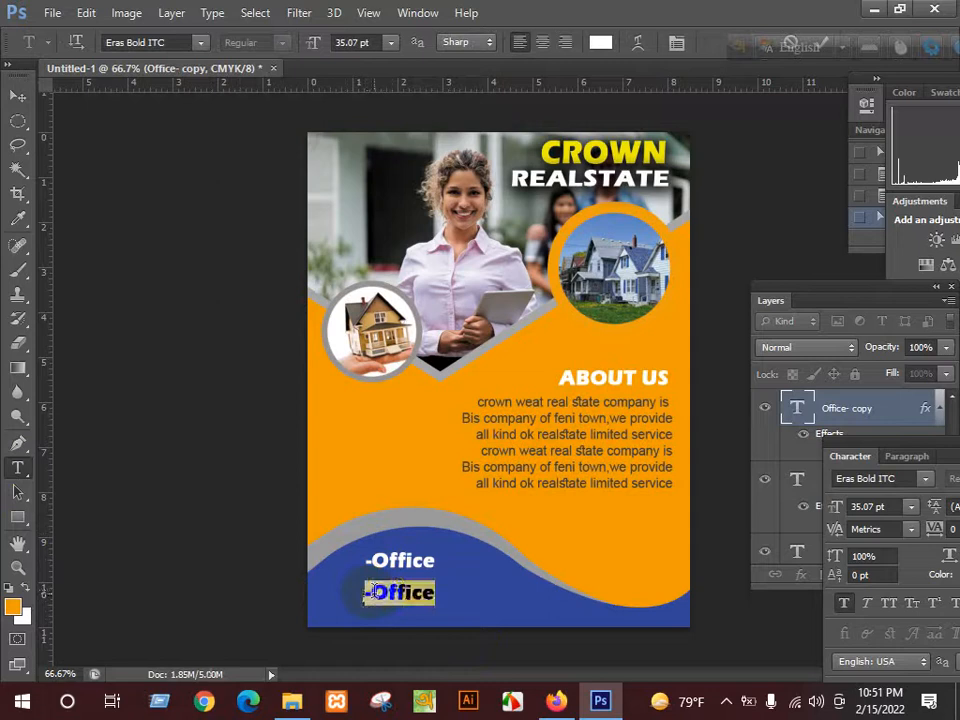
pyautogui.click(368, 592)
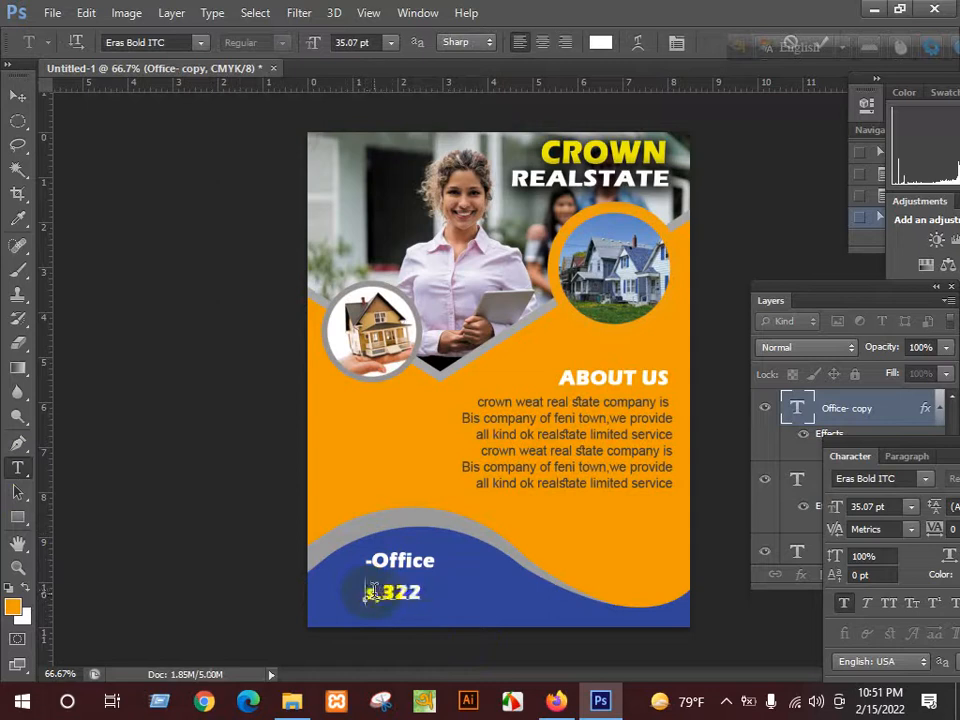
pyautogui.write('to ')
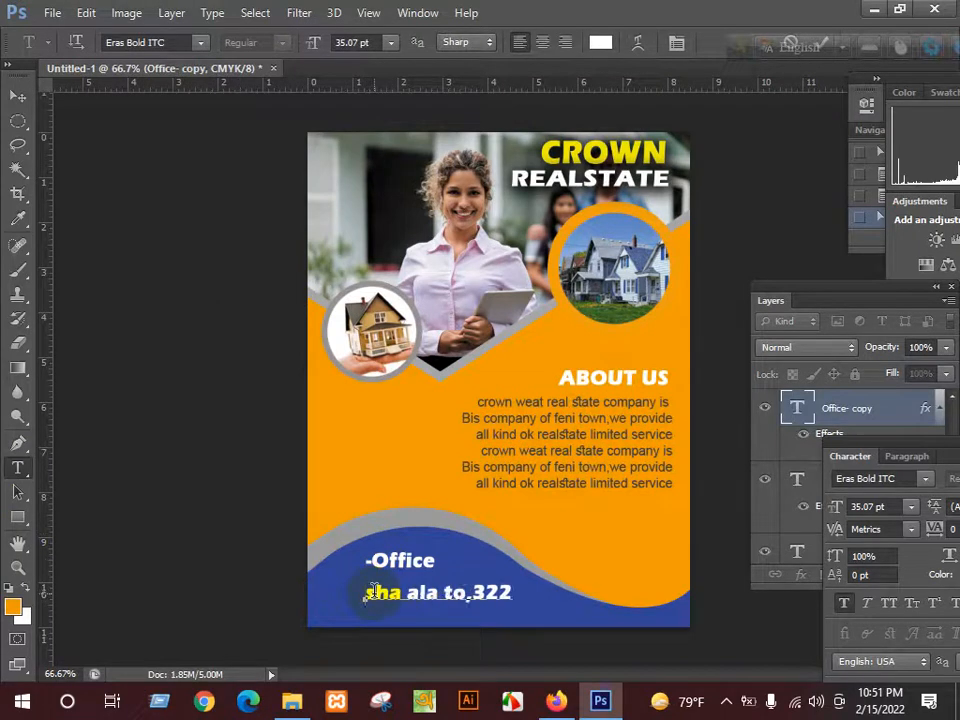
pyautogui.write('wer')
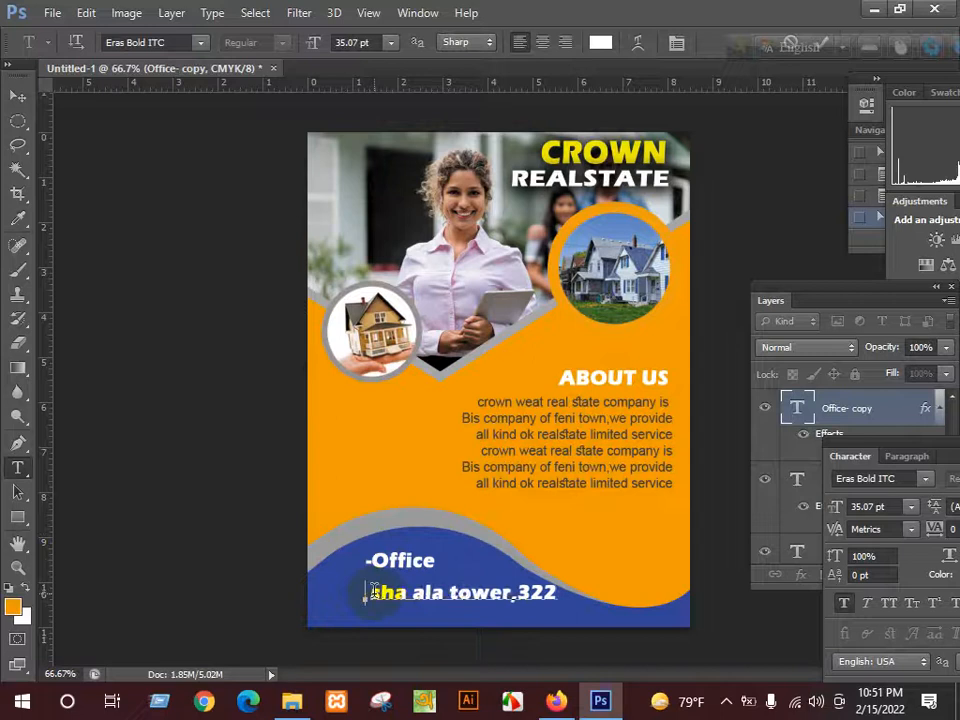
pyautogui.write(' ssk road')
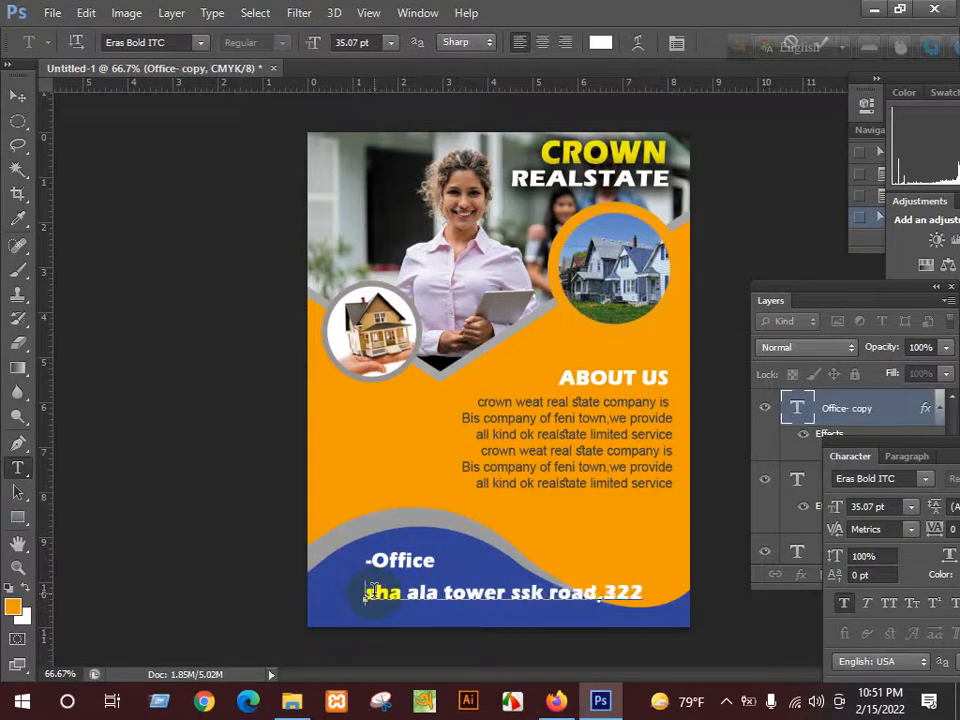
pyautogui.write('  f')
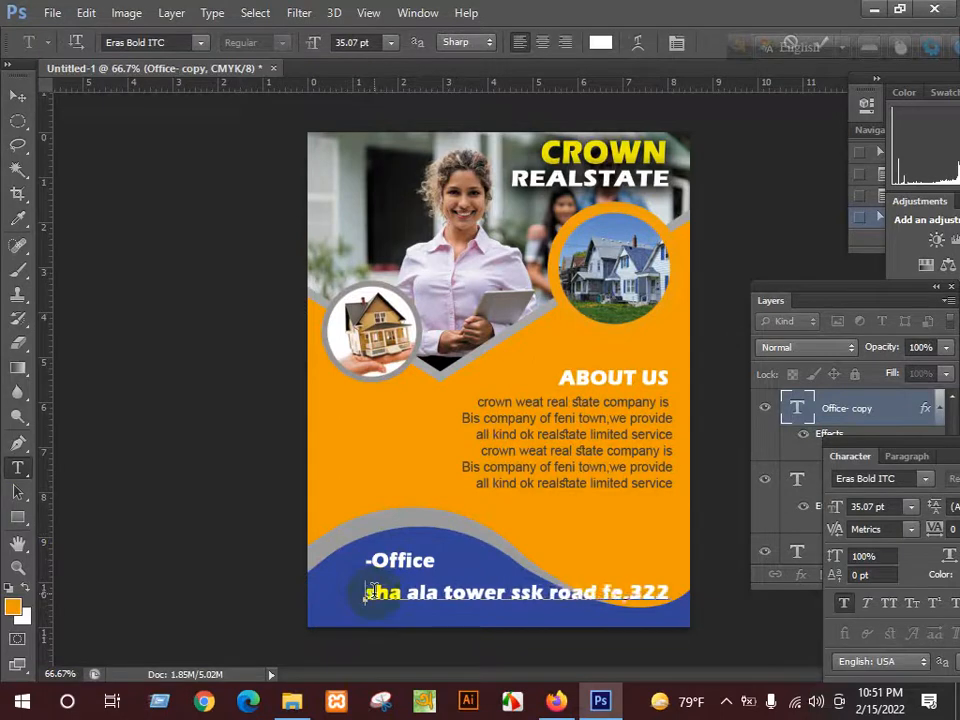
pyautogui.click(17, 95)
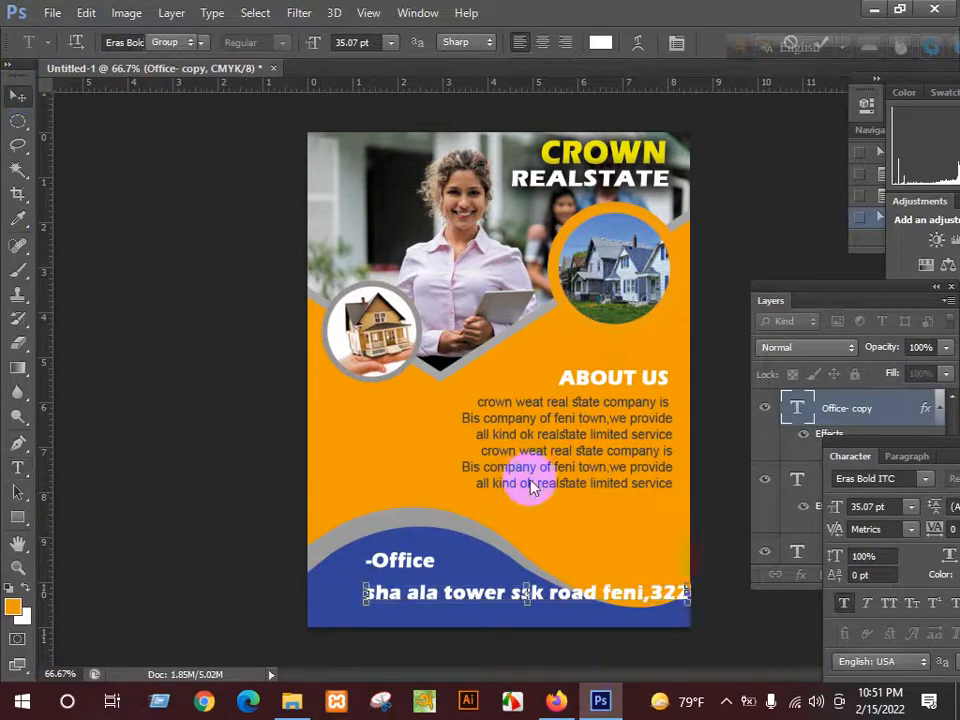
# - Scale the address line down to about 55% and move it to the lower-left corner of the blue wave
pyautogui.moveTo(688, 587); pyautogui.dragTo(546, 594)
pyautogui.press('Return')
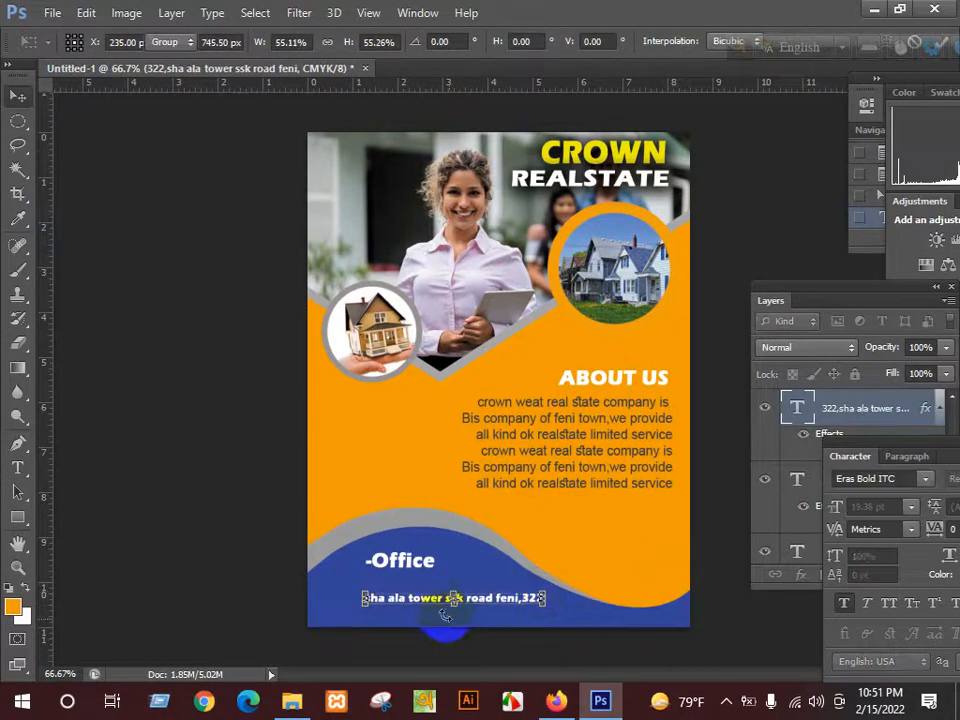
pyautogui.moveTo(430, 605); pyautogui.dragTo(391, 611)
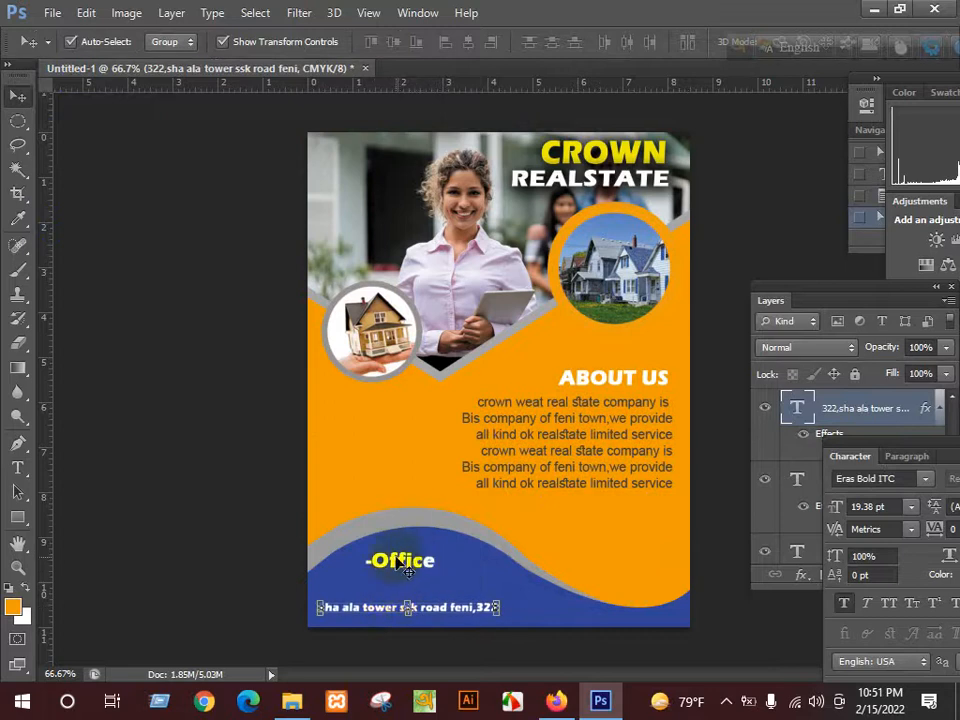
# - Scale the Office label to about 80% and place it directly above the address line in the blue wave
pyautogui.moveTo(405, 568); pyautogui.dragTo(378, 584)
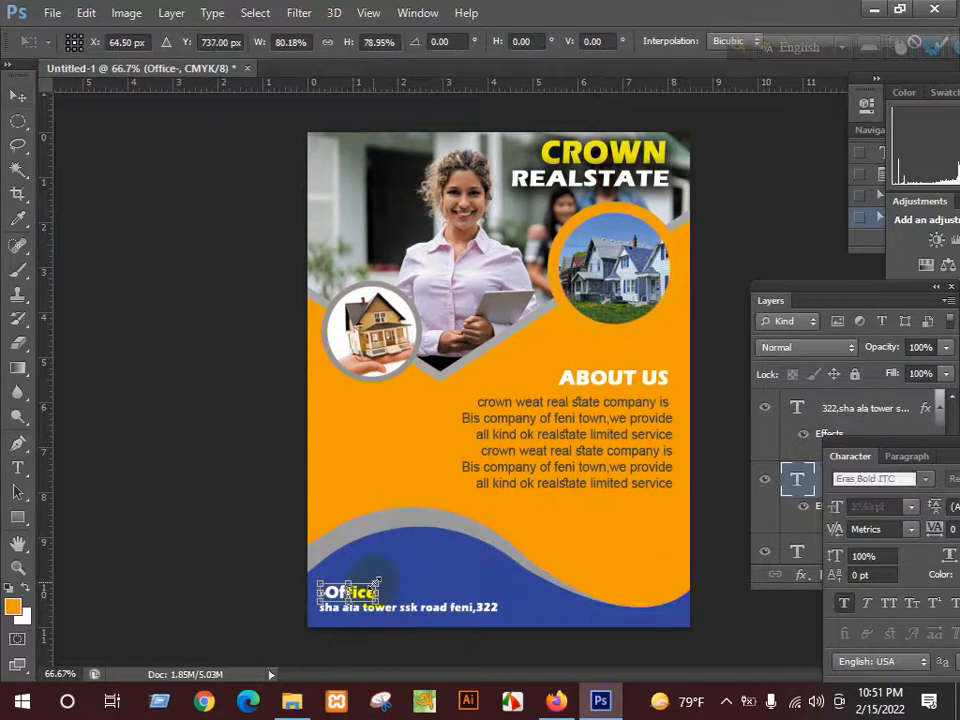
pyautogui.click(407, 487)
pyautogui.click(456, 606)
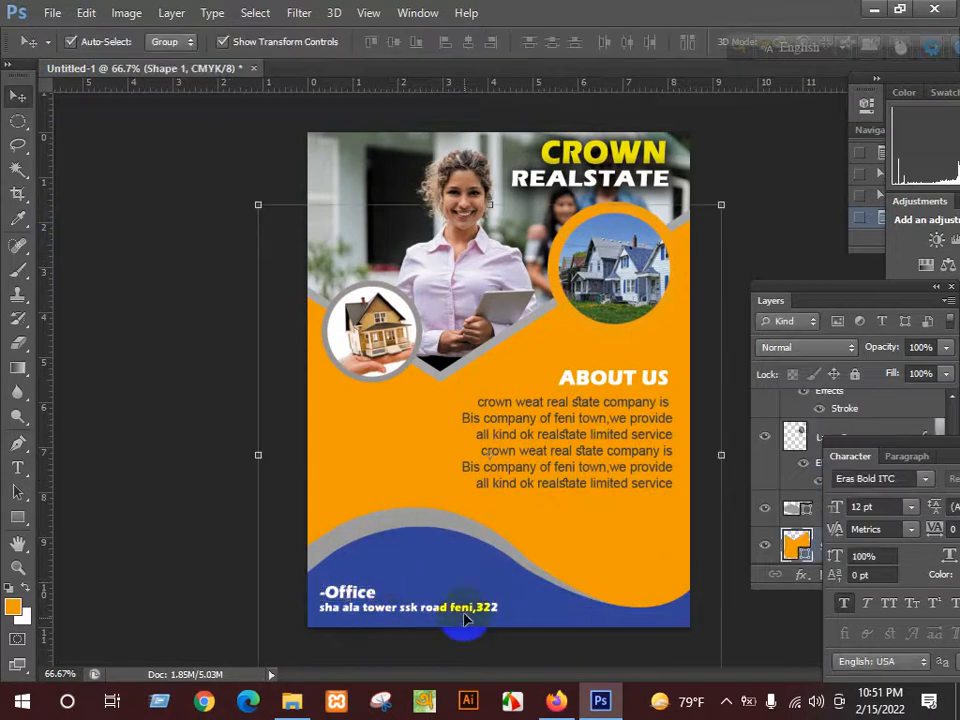
pyautogui.click(467, 610)
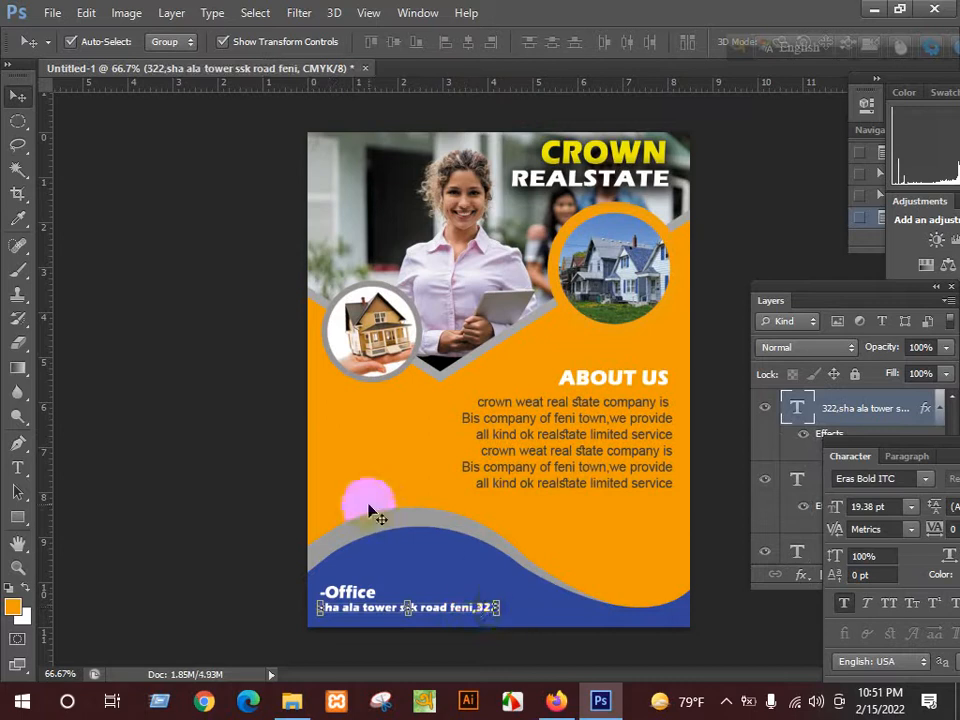
pyautogui.click(379, 461)
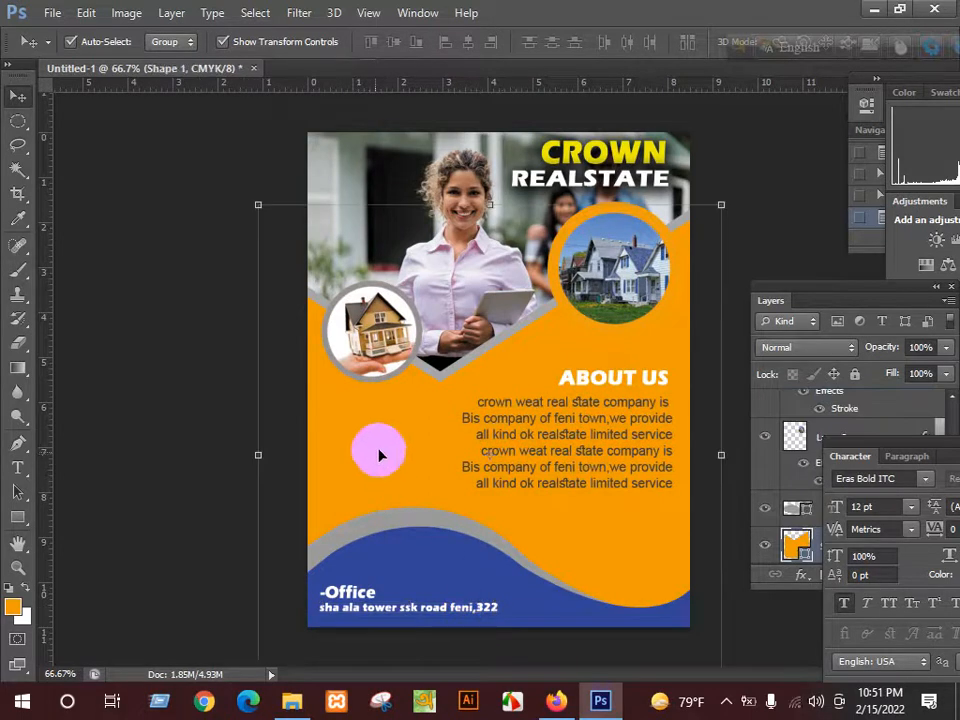
pyautogui.click(481, 243)
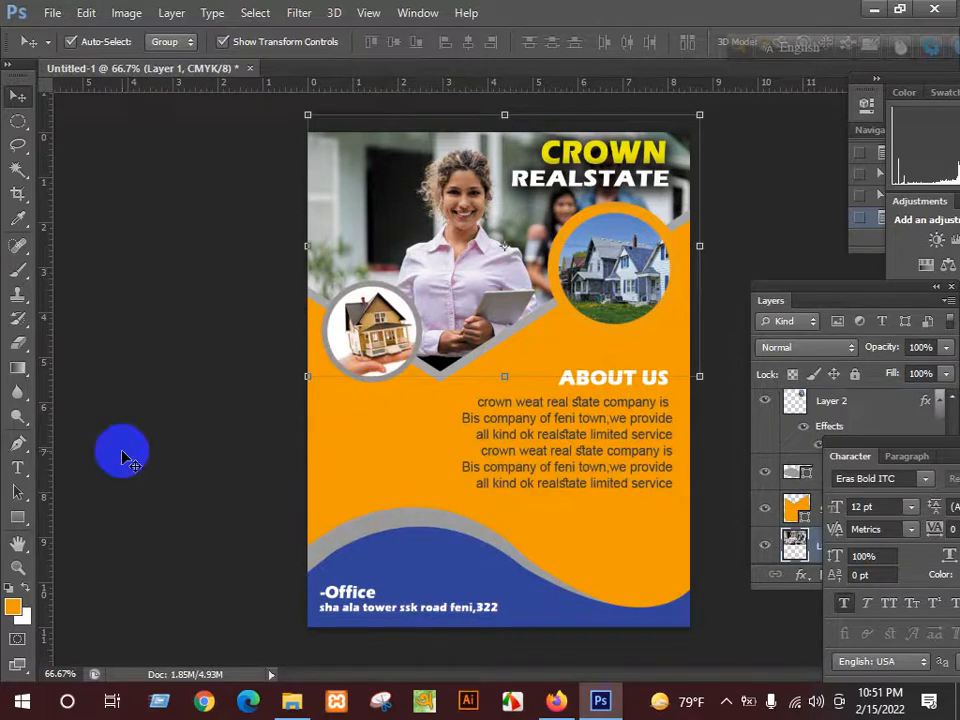
pyautogui.click(555, 701)
pyautogui.click(554, 704)
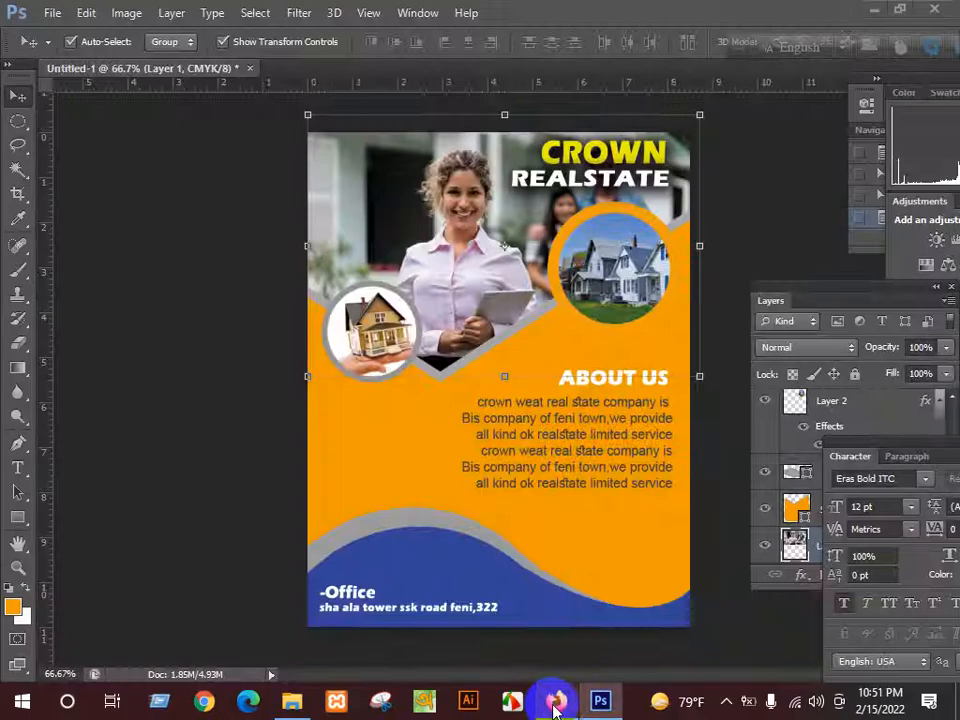
pyautogui.click(555, 704)
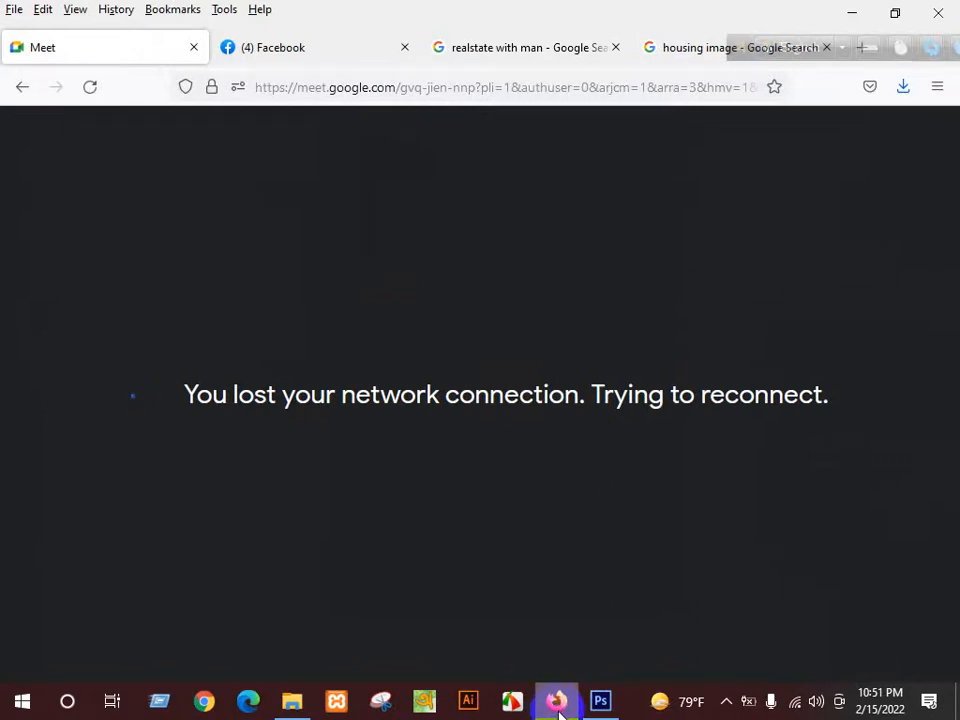
pyautogui.click(601, 701)
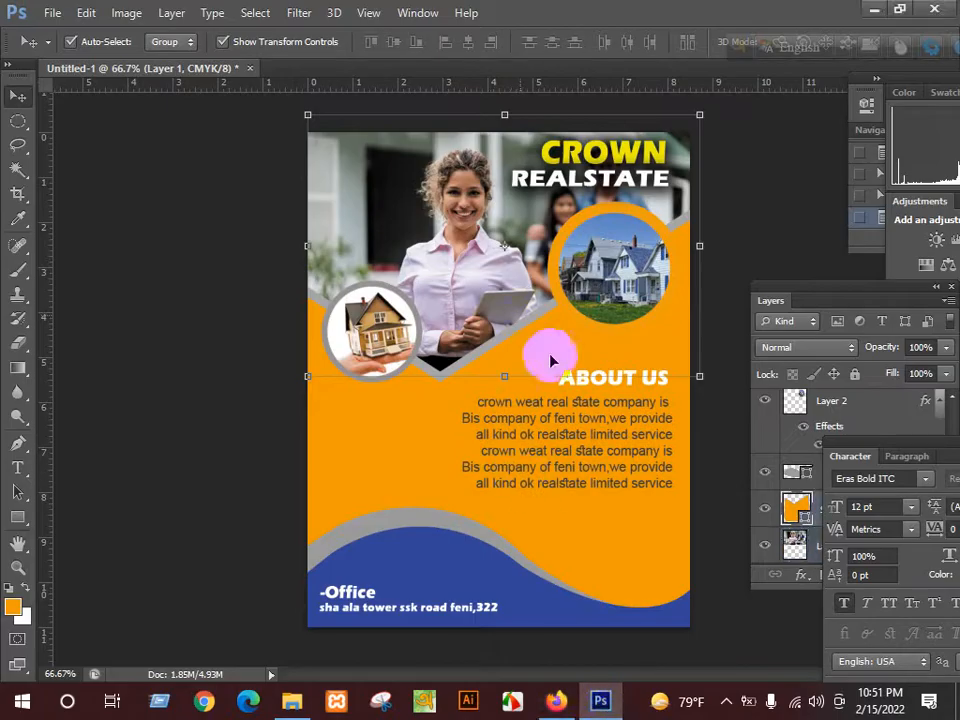
pyautogui.click(423, 415)
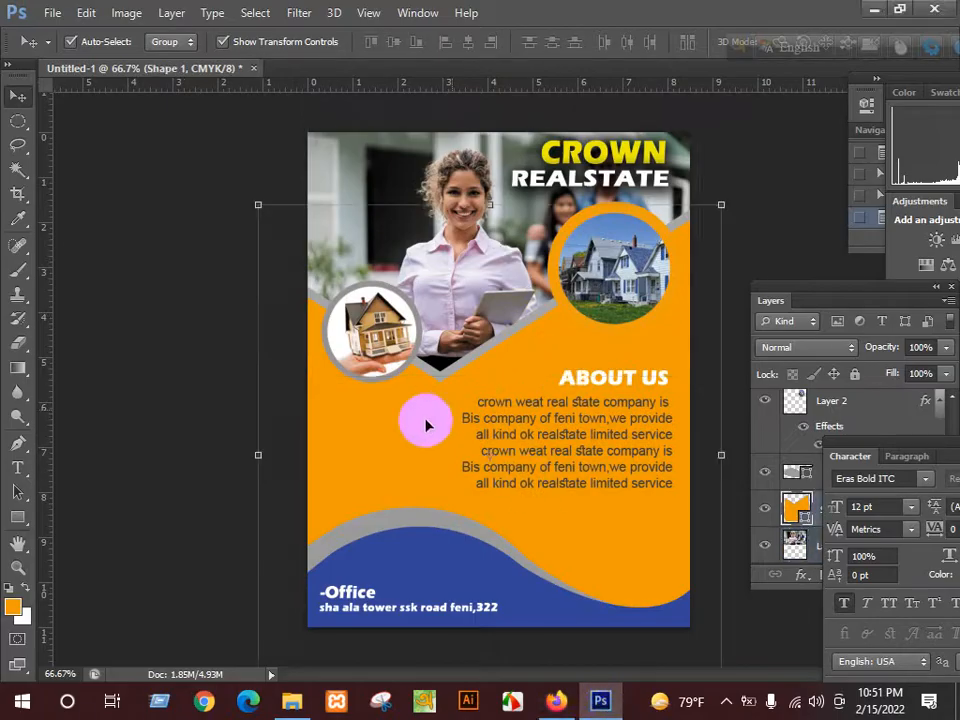
# - Move the company description paragraph slightly up, closer to the ABOUT US heading, and deselect it
pyautogui.click(555, 404)
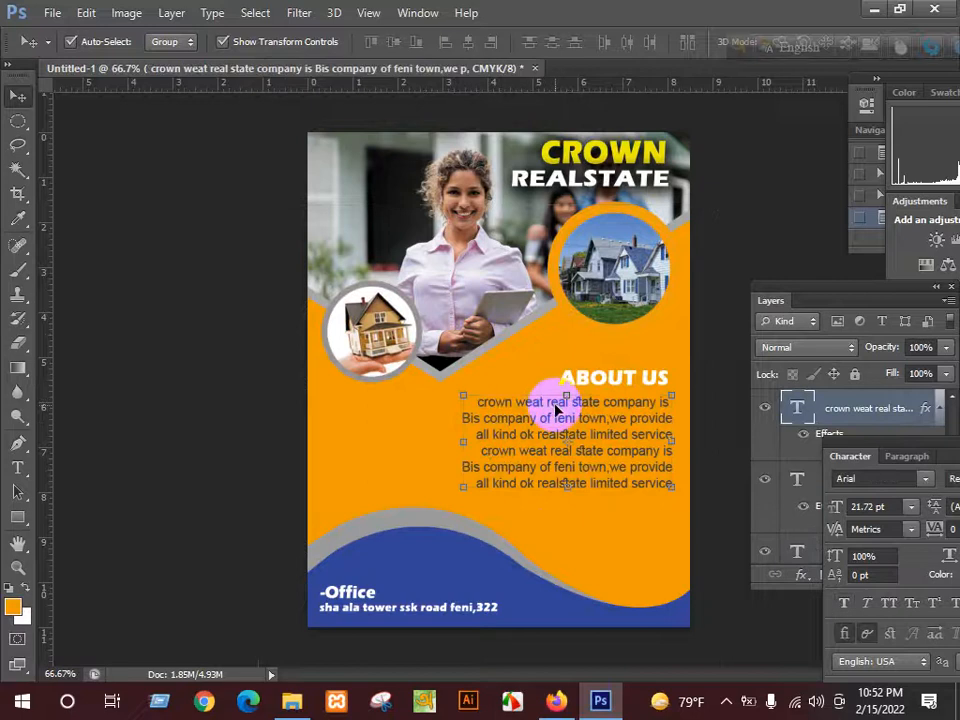
pyautogui.moveTo(557, 410)
pyautogui.mouseDown()
pyautogui.moveTo(553, 390)
pyautogui.moveTo(562, 414)
pyautogui.mouseUp()
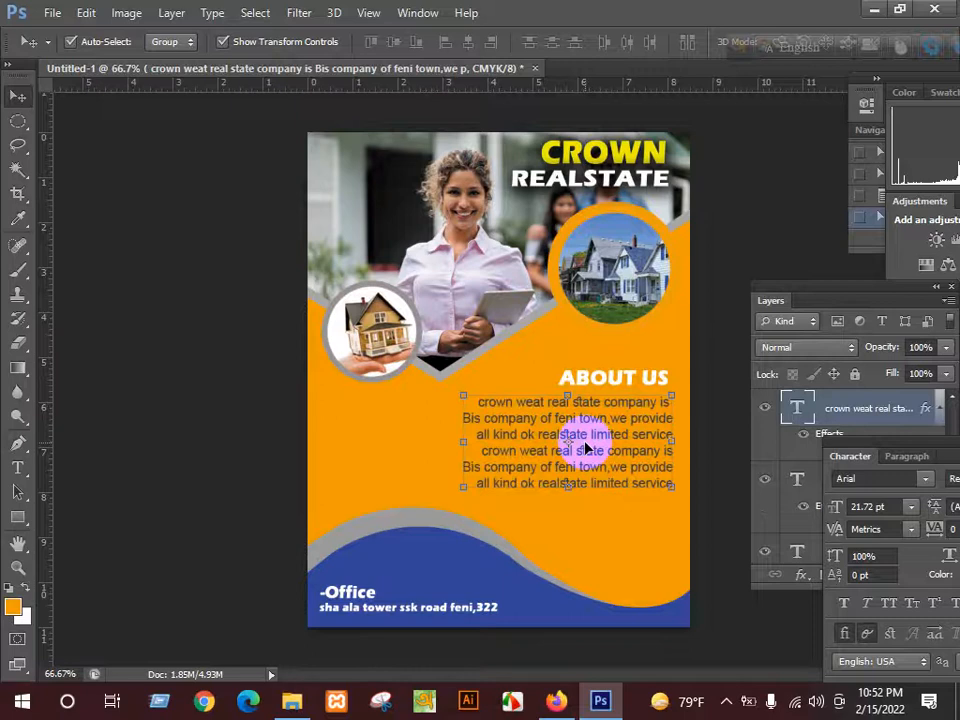
pyautogui.moveTo(590, 441); pyautogui.dragTo(586, 434)
pyautogui.press('Down')
pyautogui.press('Down')
pyautogui.press('Down')
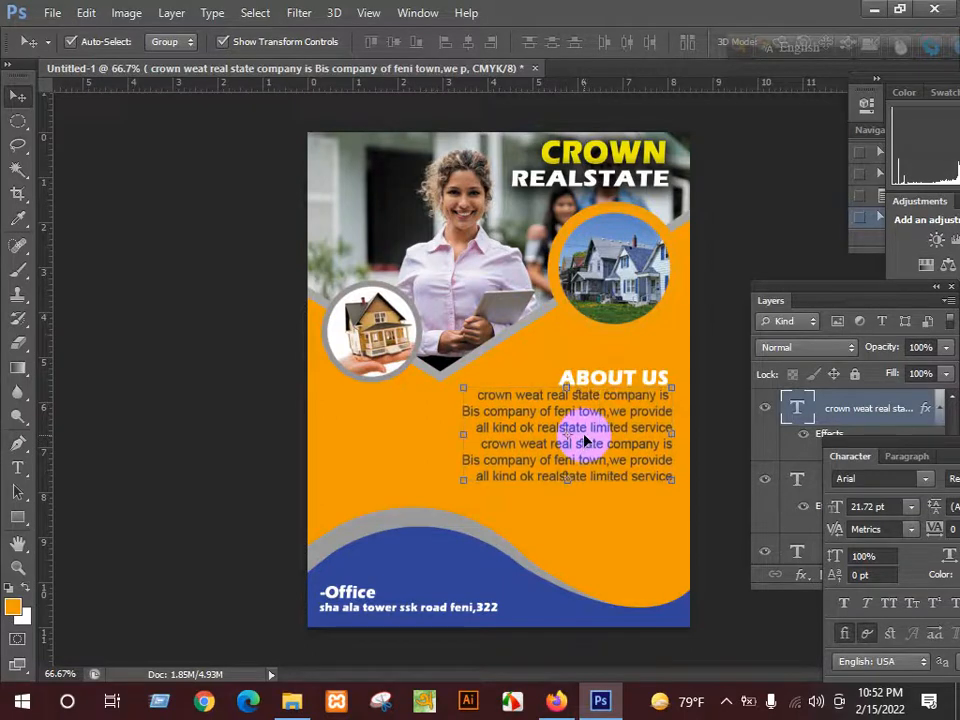
pyautogui.click(376, 442)
pyautogui.click(431, 381)
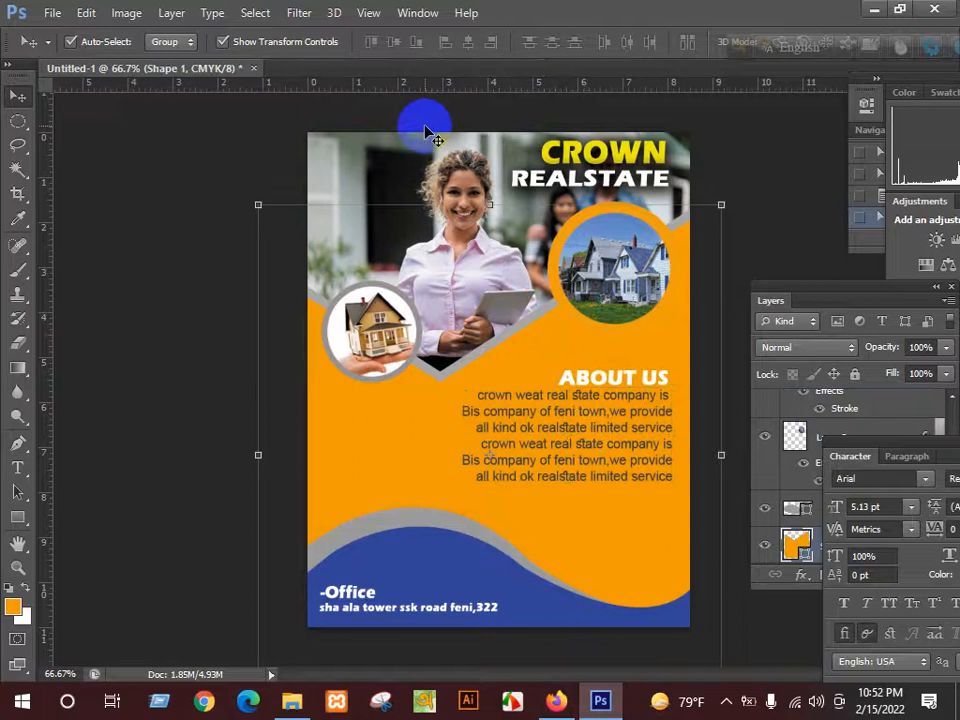
pyautogui.click(425, 297)
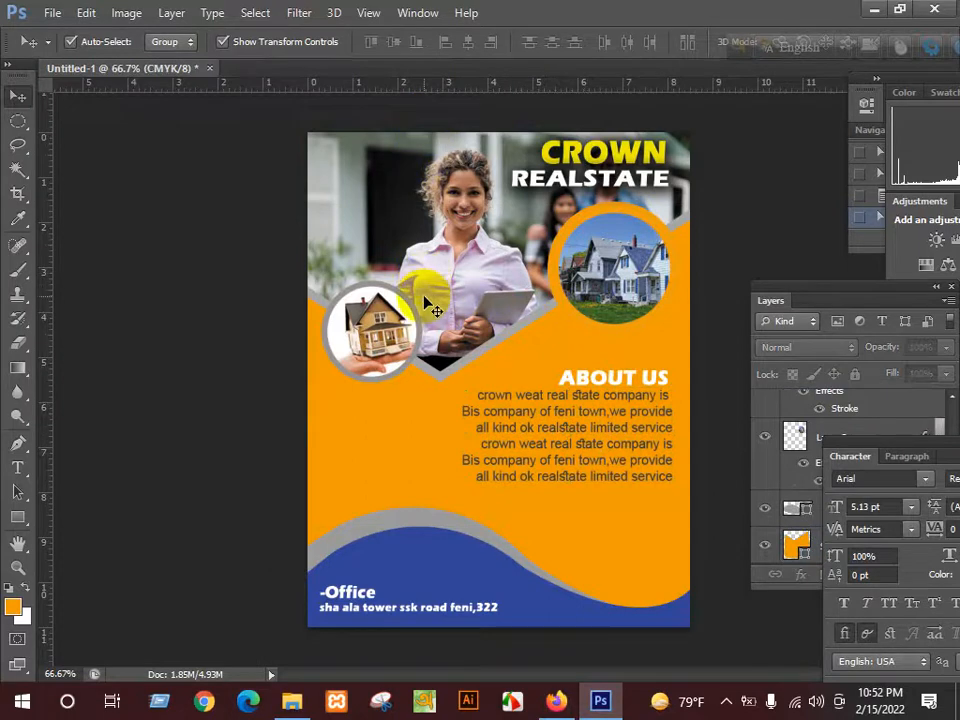
# - Draw a rounded rectangle about 135 × 62 px on the orange area beside the description and rotate it about -18.3°
pyautogui.rightClick(398, 512)
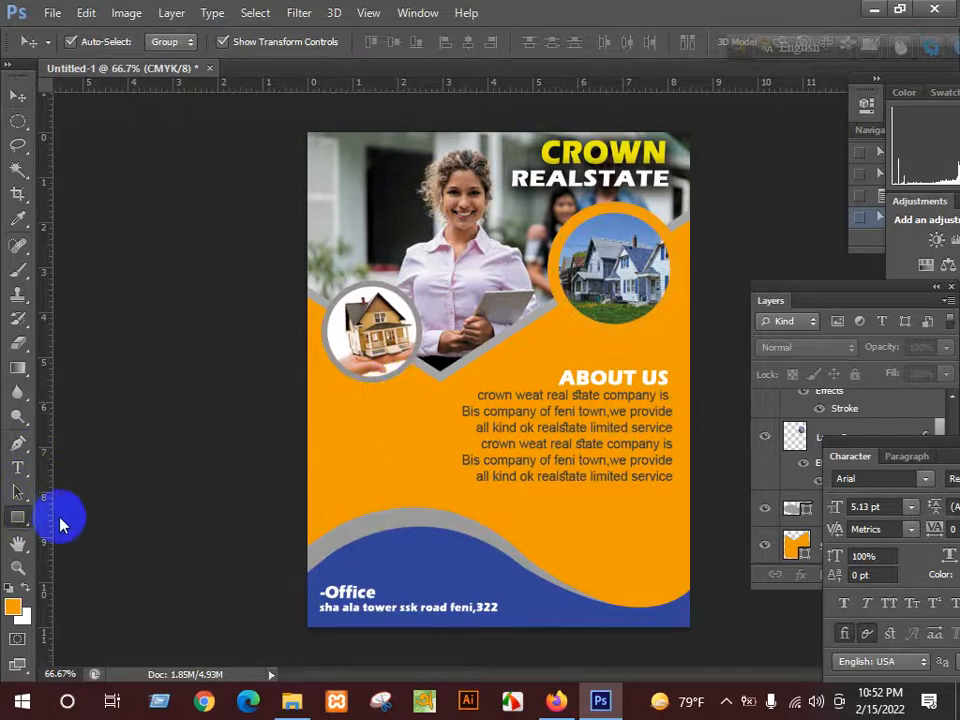
pyautogui.rightClick(18, 517)
pyautogui.click(84, 545)
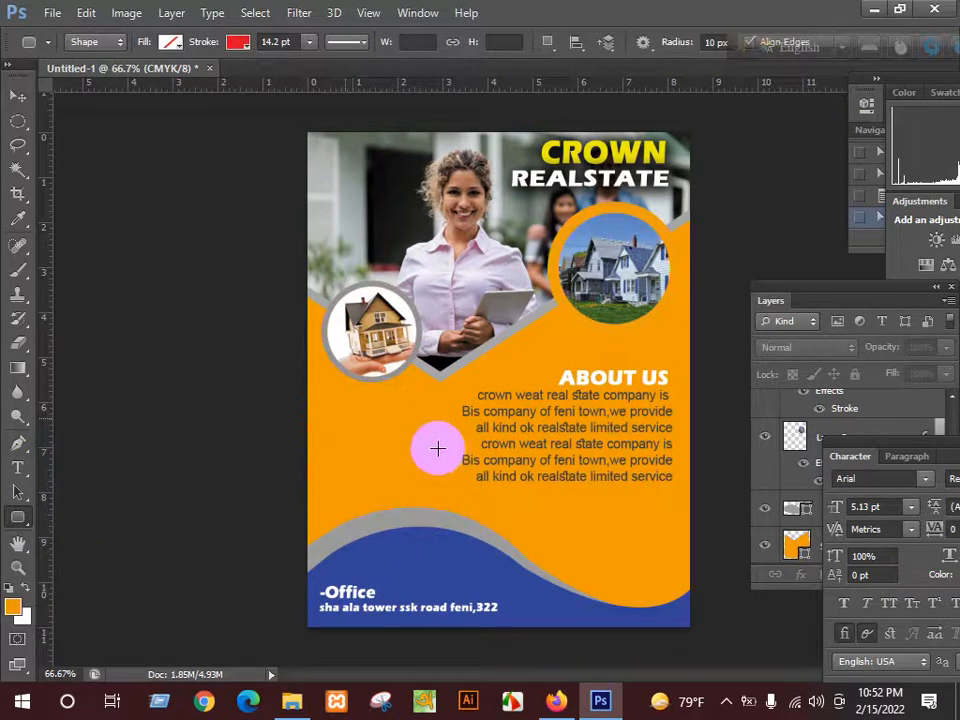
pyautogui.moveTo(437, 449)
pyautogui.mouseDown()
pyautogui.moveTo(416, 429)
pyautogui.moveTo(347, 420)
pyautogui.mouseUp()
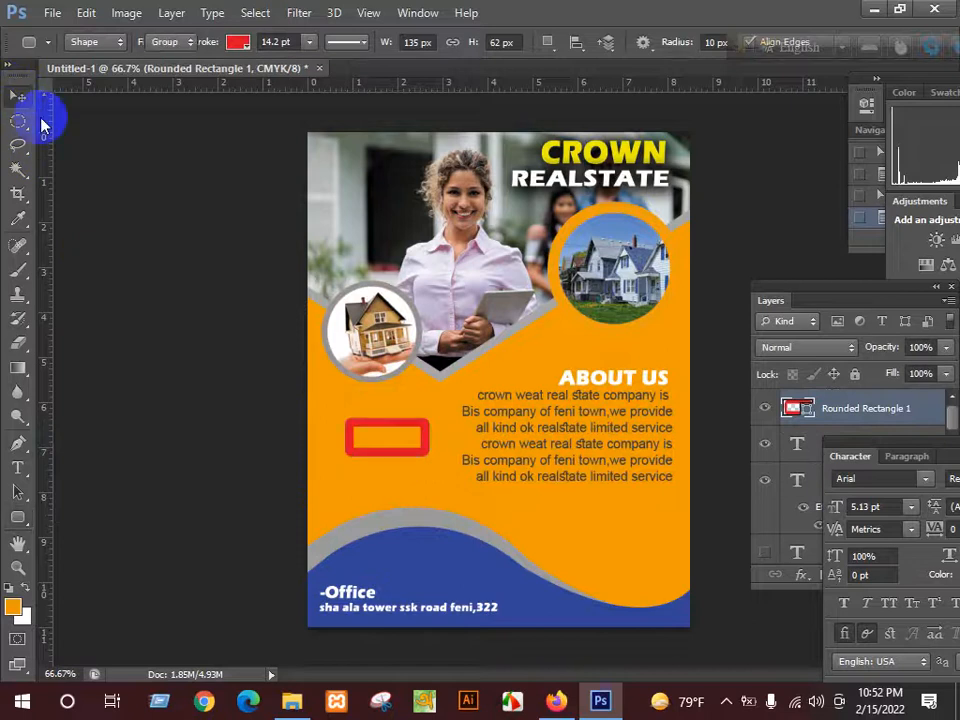
pyautogui.press('v')
pyautogui.moveTo(339, 403); pyautogui.dragTo(352, 444)
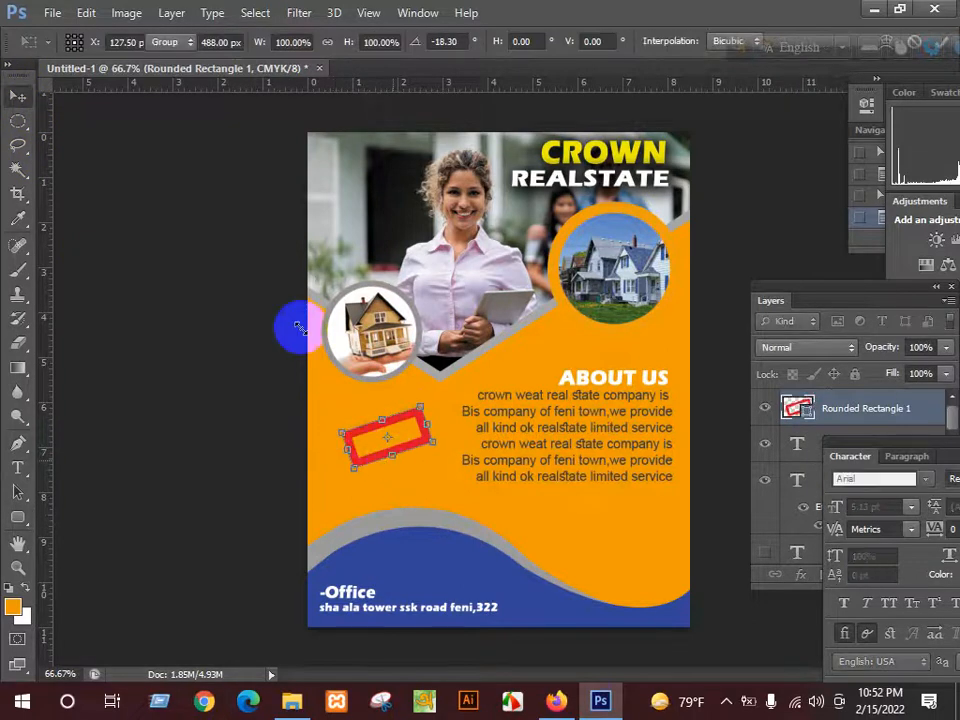
pyautogui.press('Return')
# - Remove the rounded rectangle's stroke and fill it with a blue similar to the footer wave
pyautogui.click(20, 519)
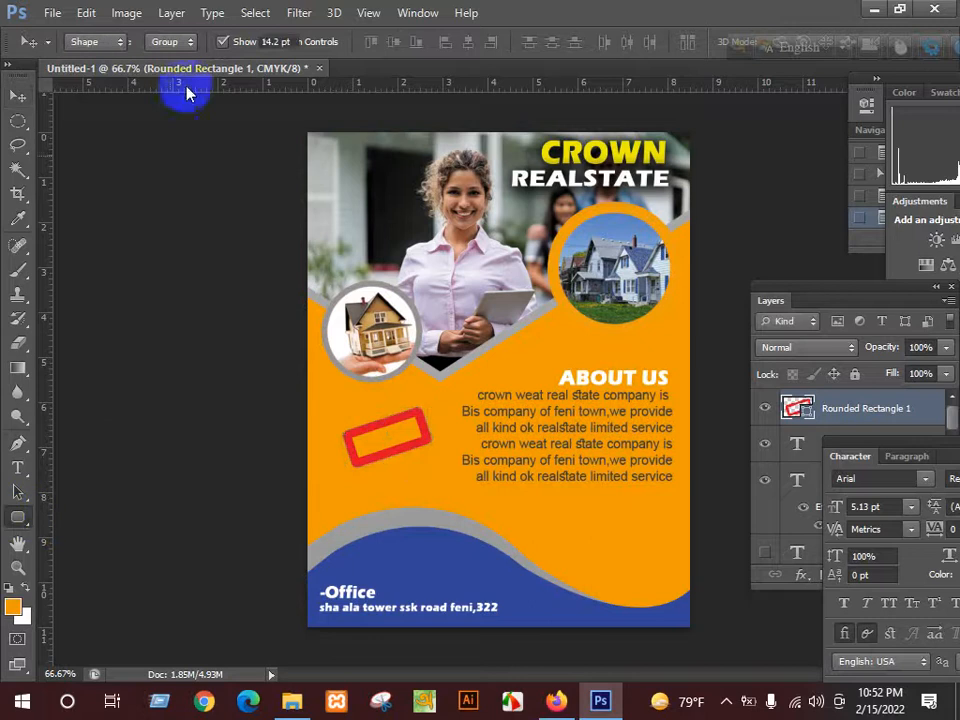
pyautogui.click(237, 45)
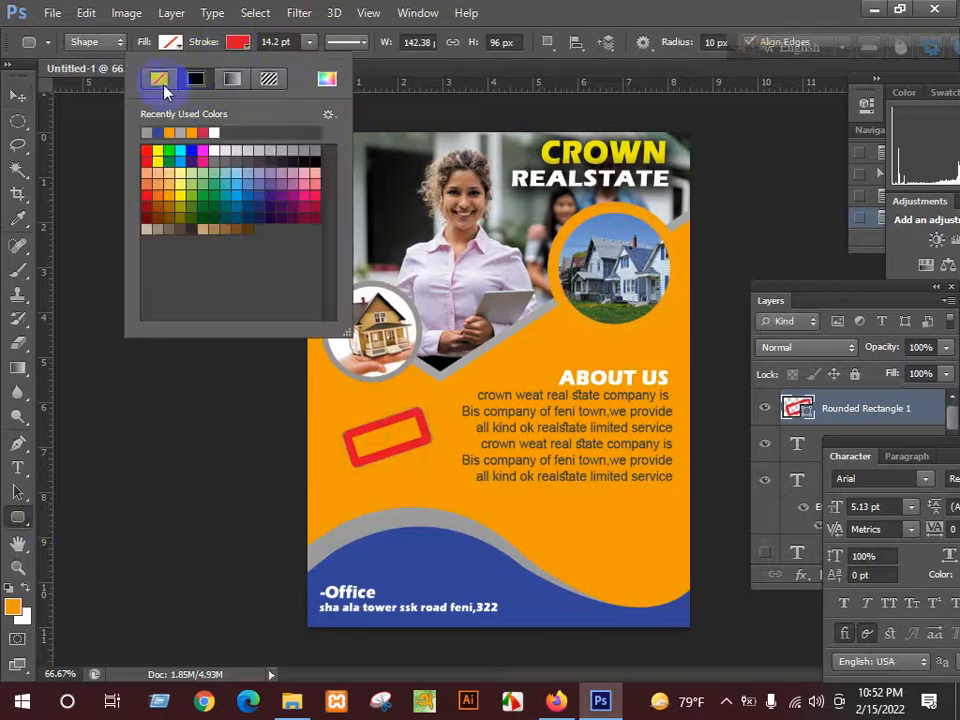
pyautogui.click(170, 48)
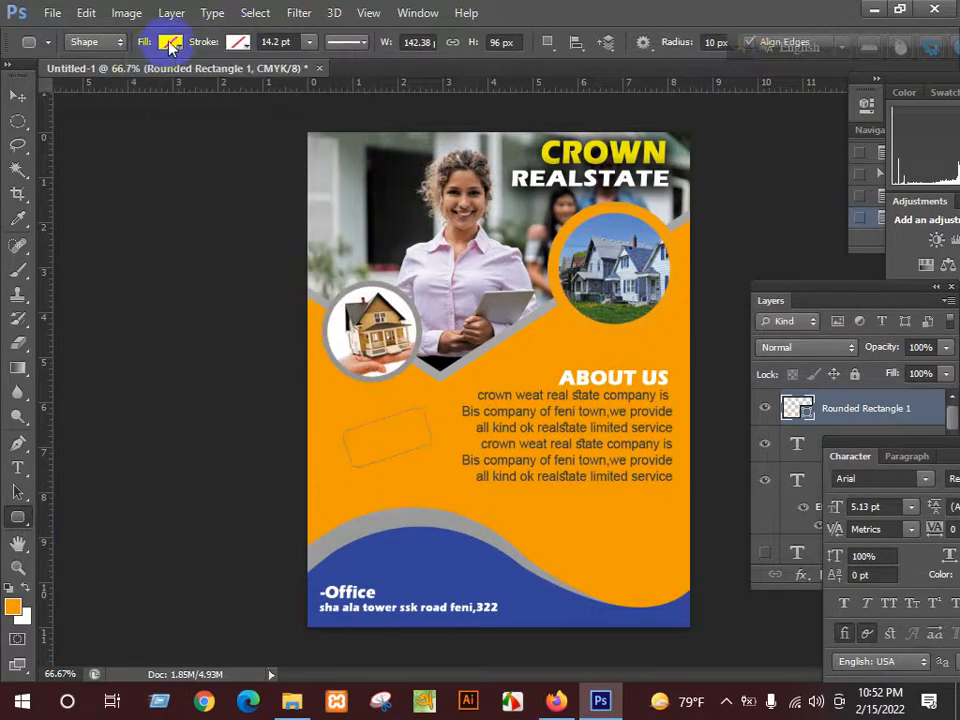
pyautogui.click(170, 44)
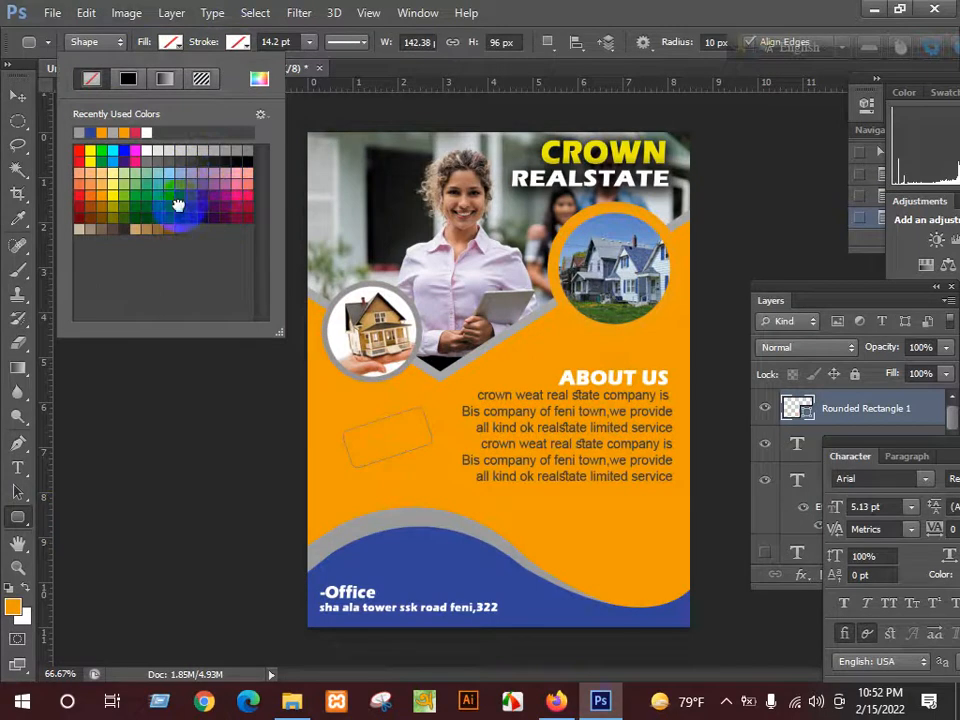
pyautogui.click(178, 206)
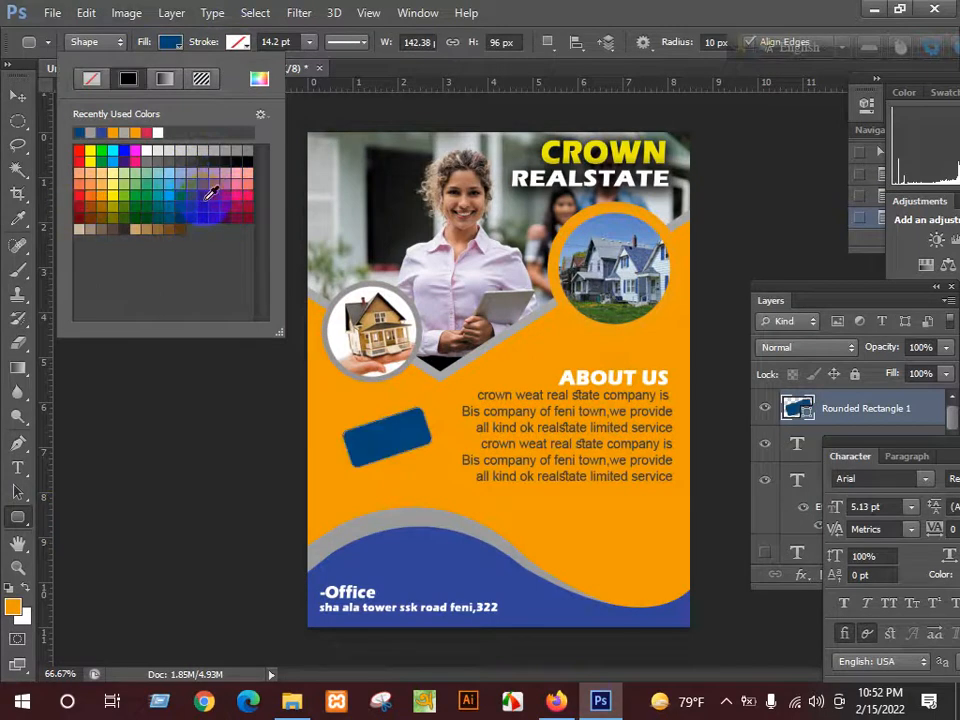
pyautogui.click(192, 202)
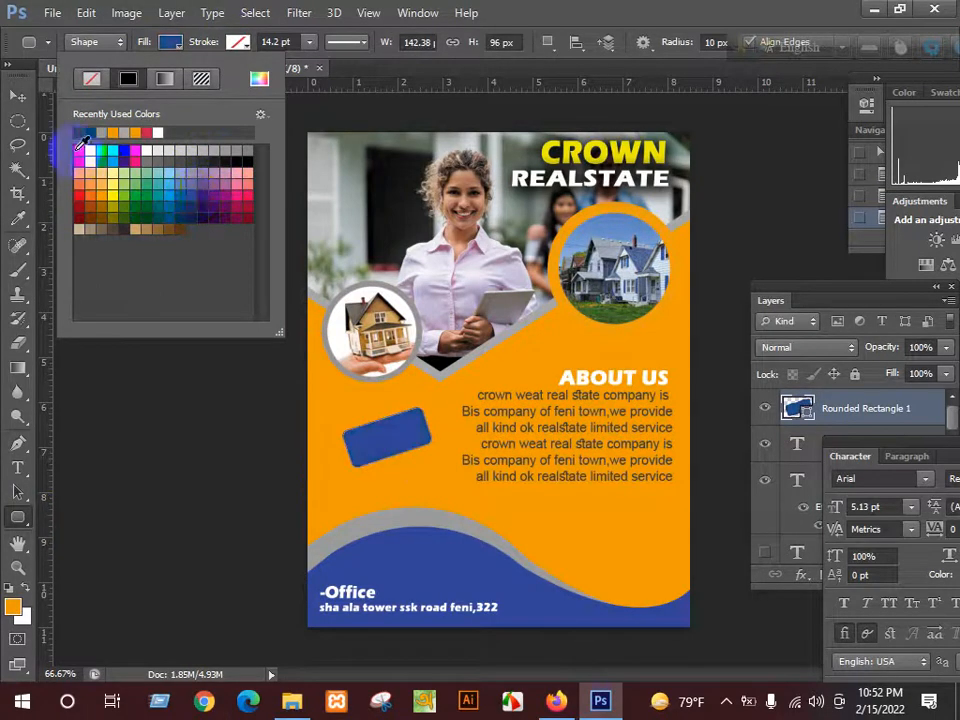
# - Stretch the blue rounded rectangle to about 119% width and flatten it to about 54% height
pyautogui.click(18, 95)
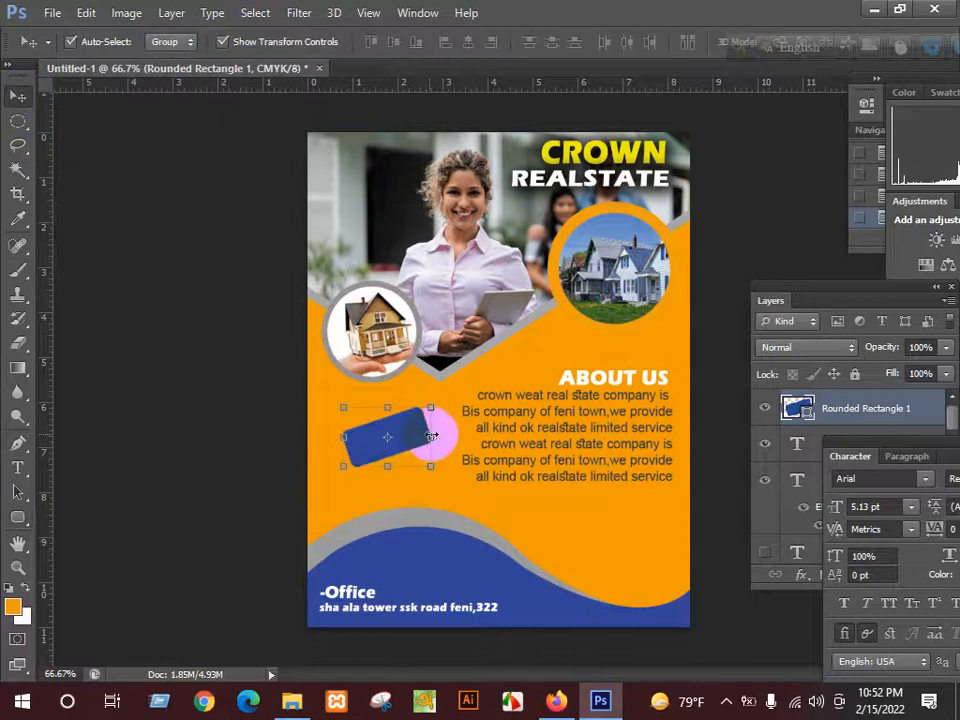
pyautogui.moveTo(430, 437)
pyautogui.mouseDown()
pyautogui.moveTo(443, 429)
pyautogui.moveTo(332, 470)
pyautogui.moveTo(408, 485)
pyautogui.moveTo(424, 440)
pyautogui.moveTo(393, 418)
pyautogui.moveTo(378, 428)
pyautogui.moveTo(455, 437)
pyautogui.moveTo(432, 437)
pyautogui.mouseUp()
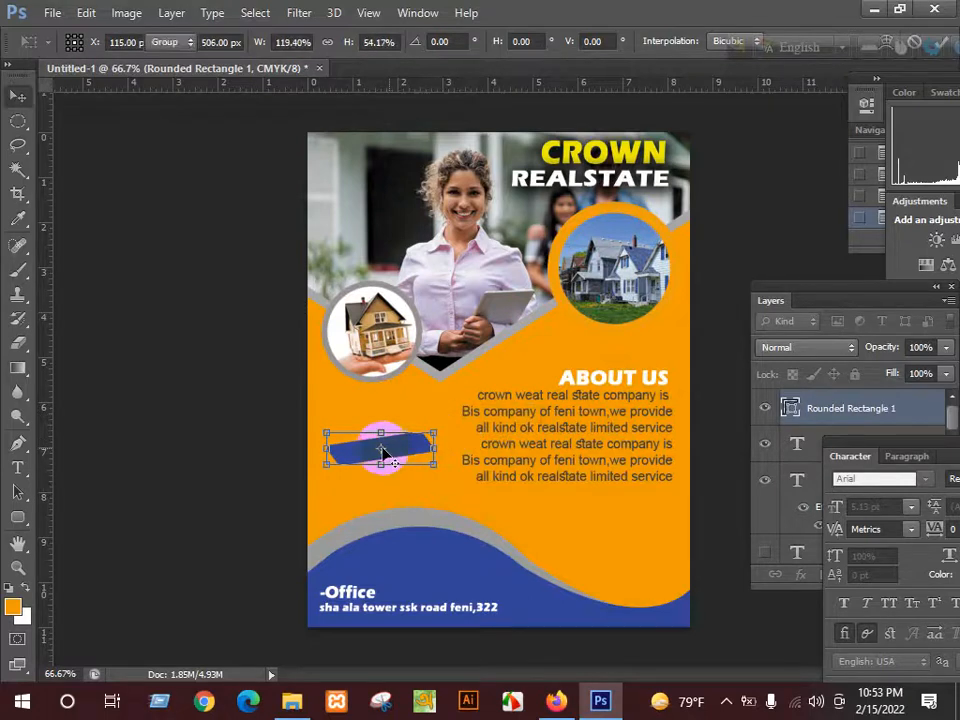
pyautogui.keyDown('alt'); pyautogui.click(396, 434); pyautogui.keyUp('alt')
pyautogui.click(824, 488)
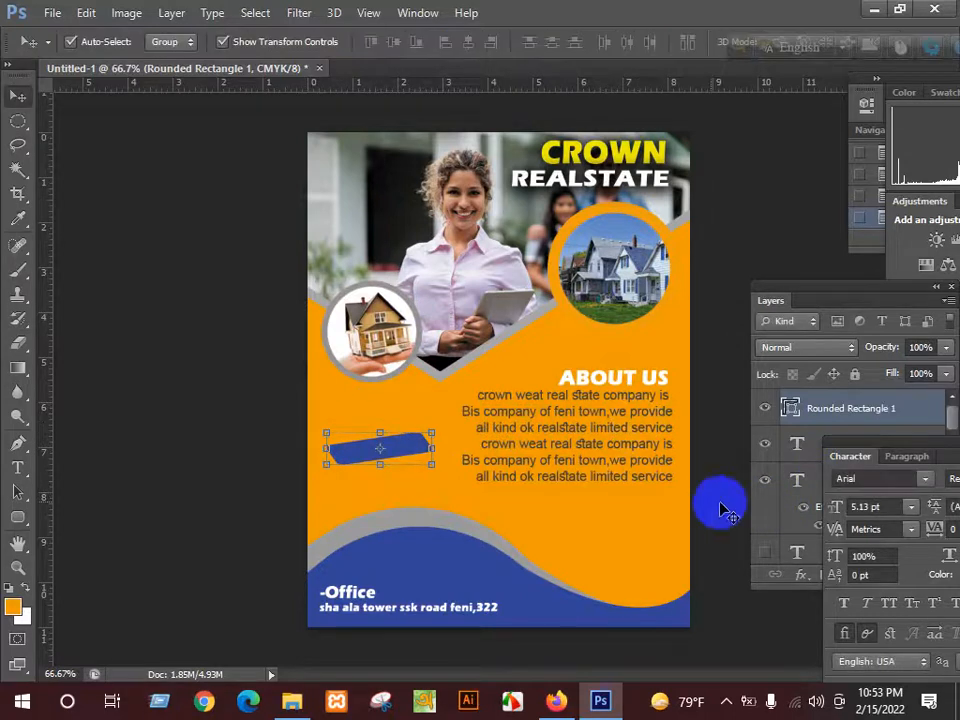
# - Undo the edits back to before the rounded rectangle was drawn on the orange area
pyautogui.click(838, 480)
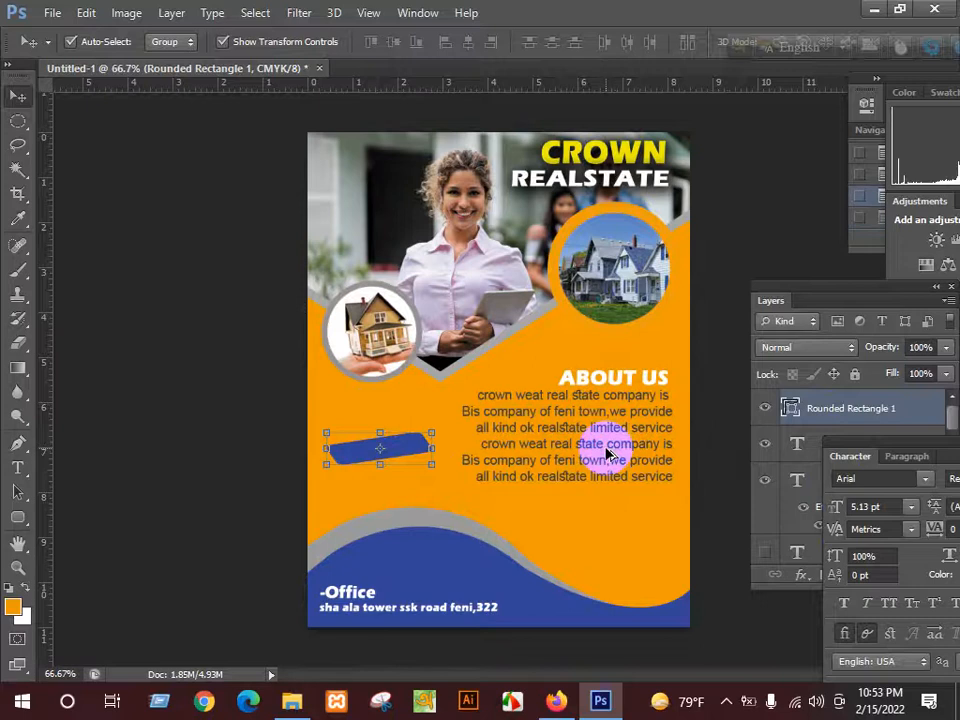
pyautogui.hotkey('ctrl', 'alt', 'z')
pyautogui.hotkey('ctrl', 'alt', 'z')
pyautogui.click(518, 372)
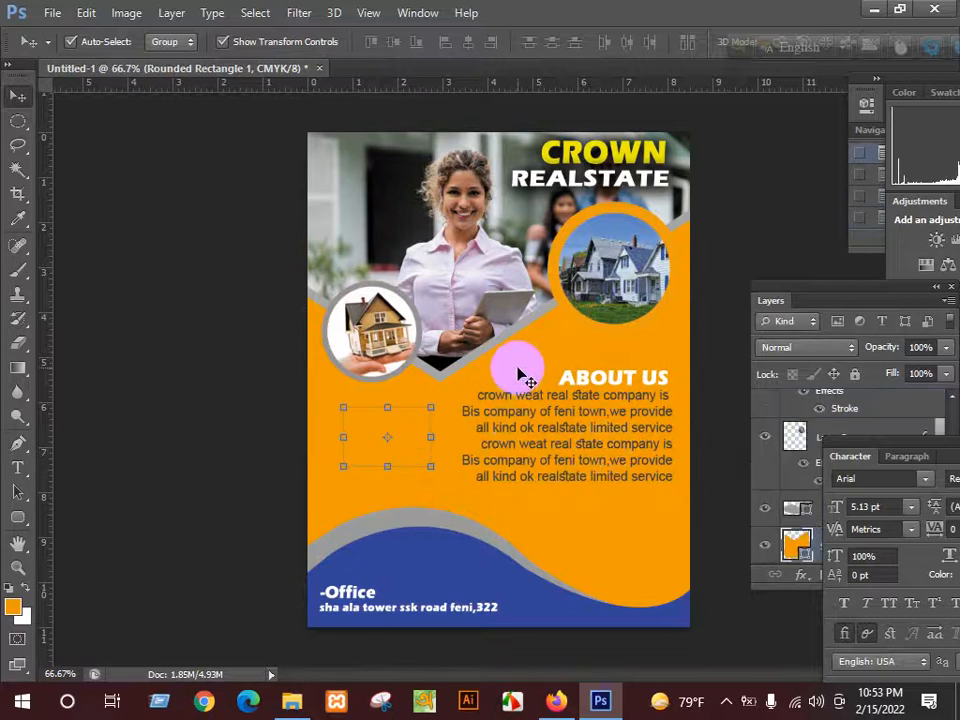
pyautogui.click(401, 435)
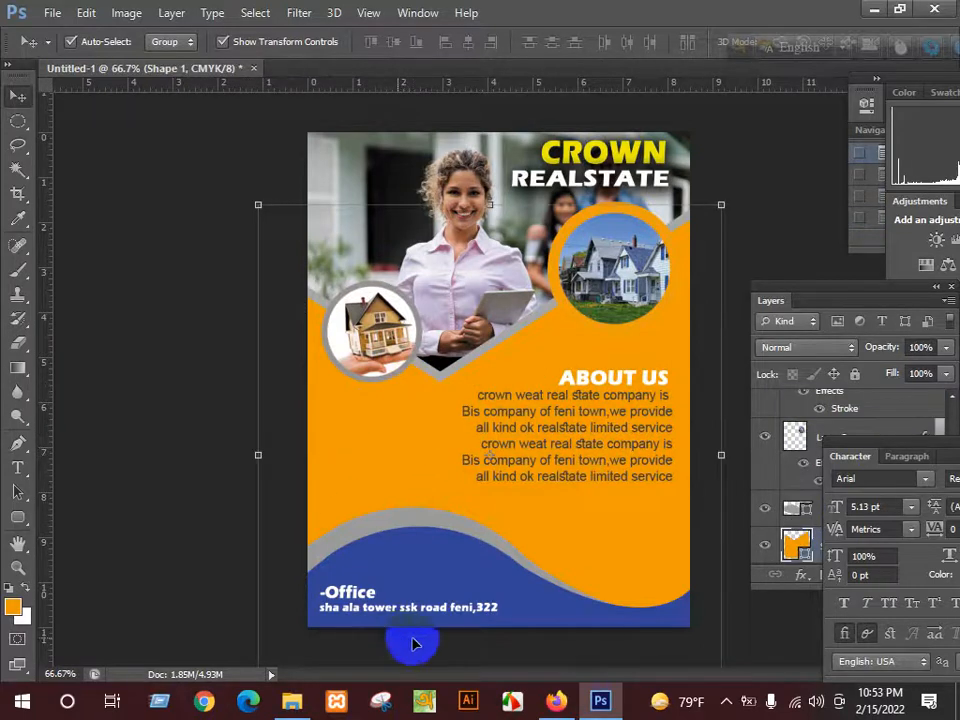
# - Switch to Firefox and, in the "realstate with man" image results, open the preview of the man in the grey suit
pyautogui.click(557, 701)
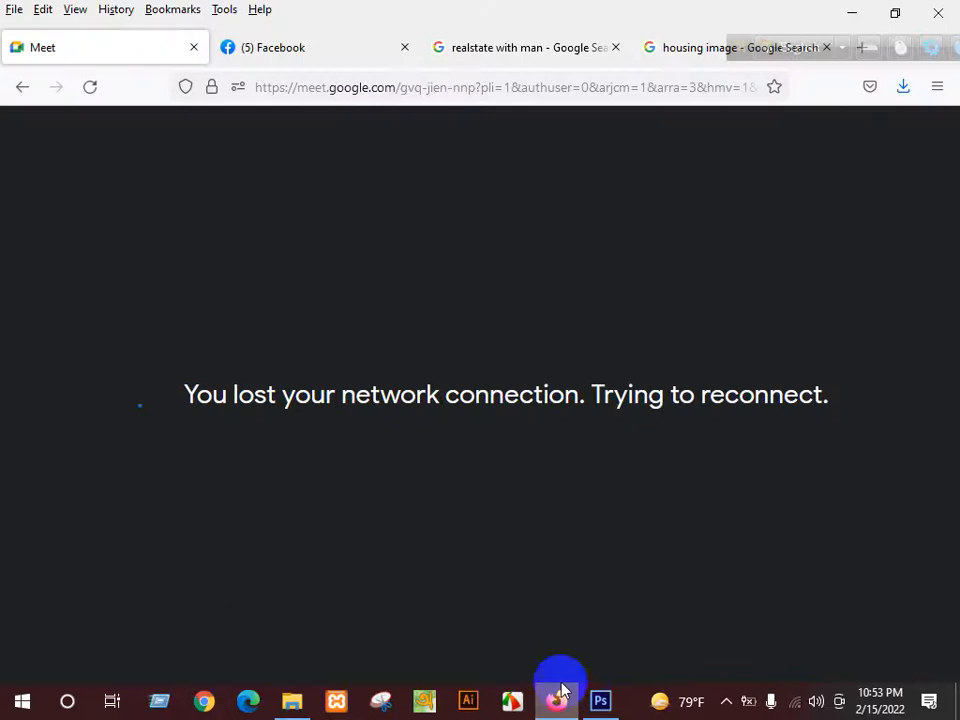
pyautogui.click(589, 48)
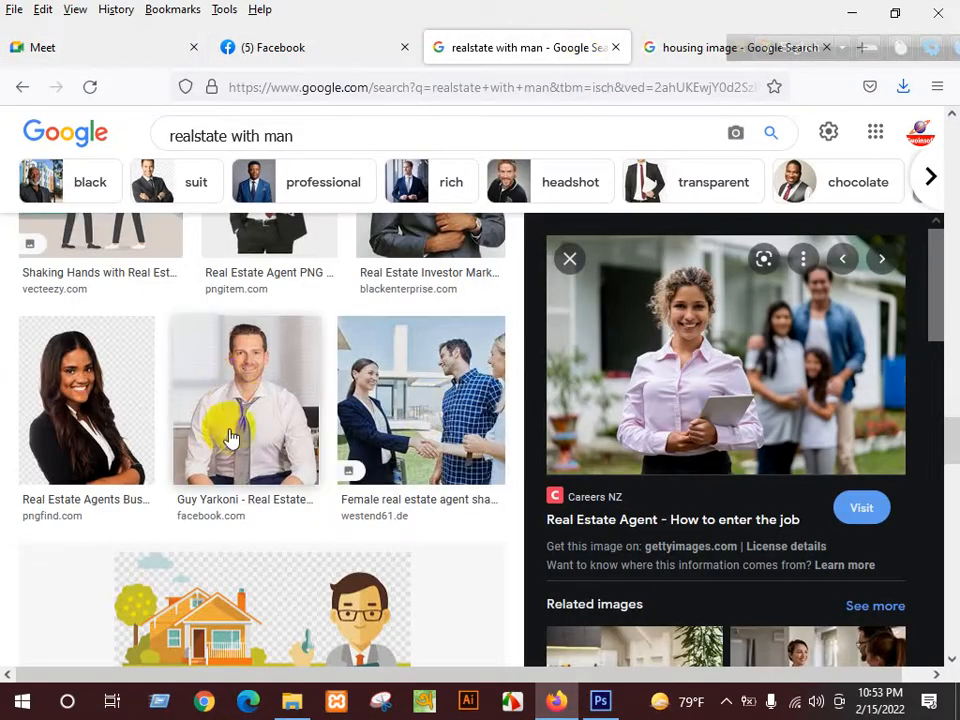
pyautogui.scroll(2, 146, 424)
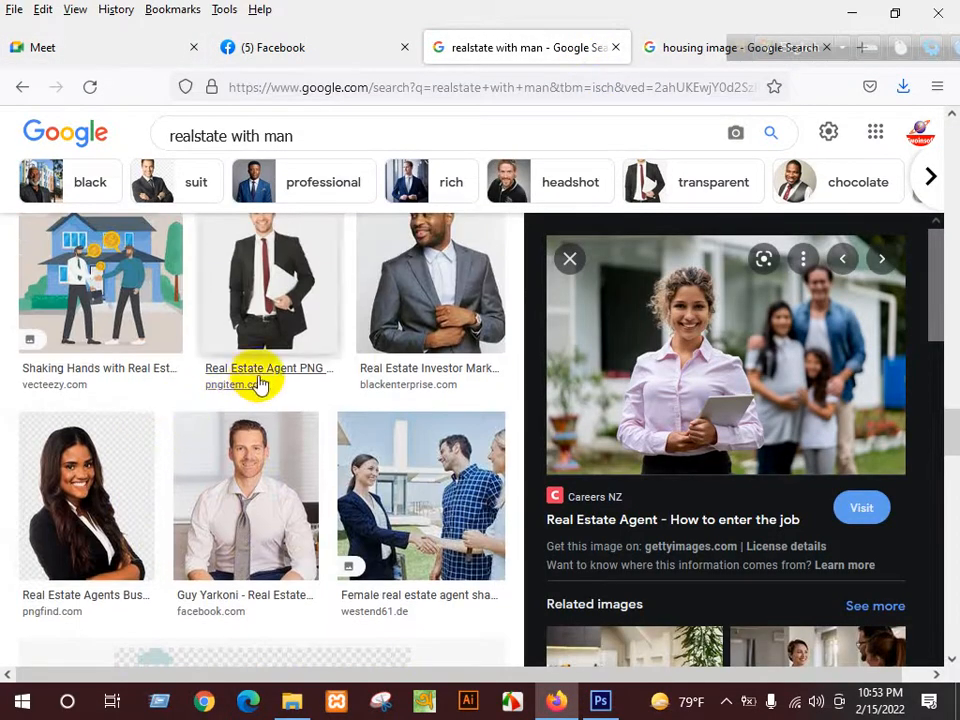
pyautogui.scroll(2, 330, 405)
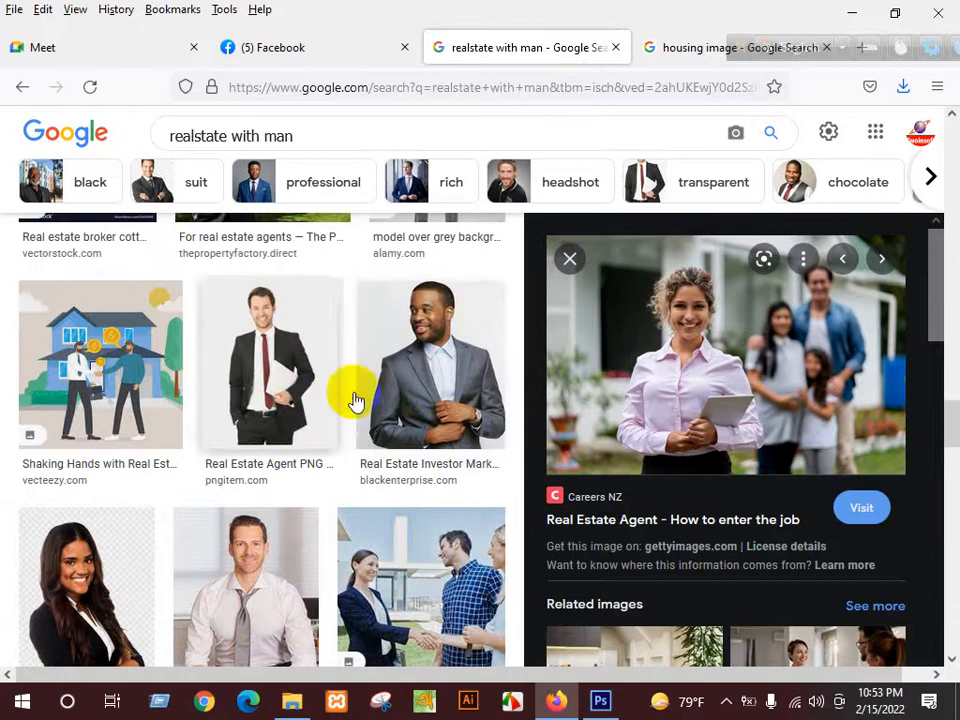
pyautogui.click(431, 398)
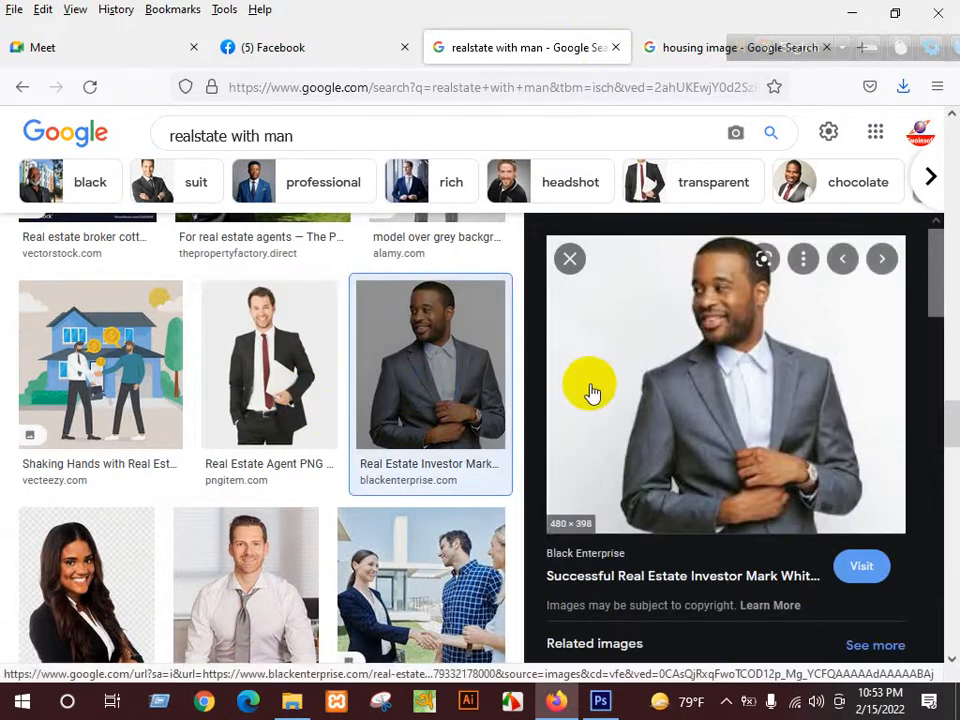
# - Save the previewed image of the man in the grey suit to the Desktop as a PNG file
pyautogui.rightClick(737, 371)
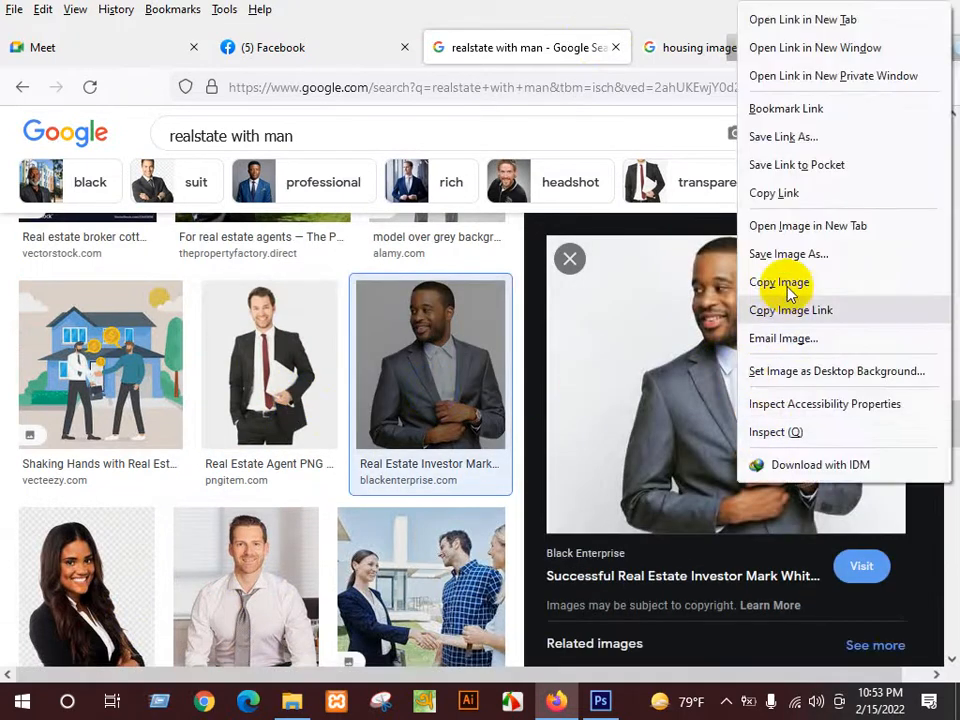
pyautogui.click(793, 283)
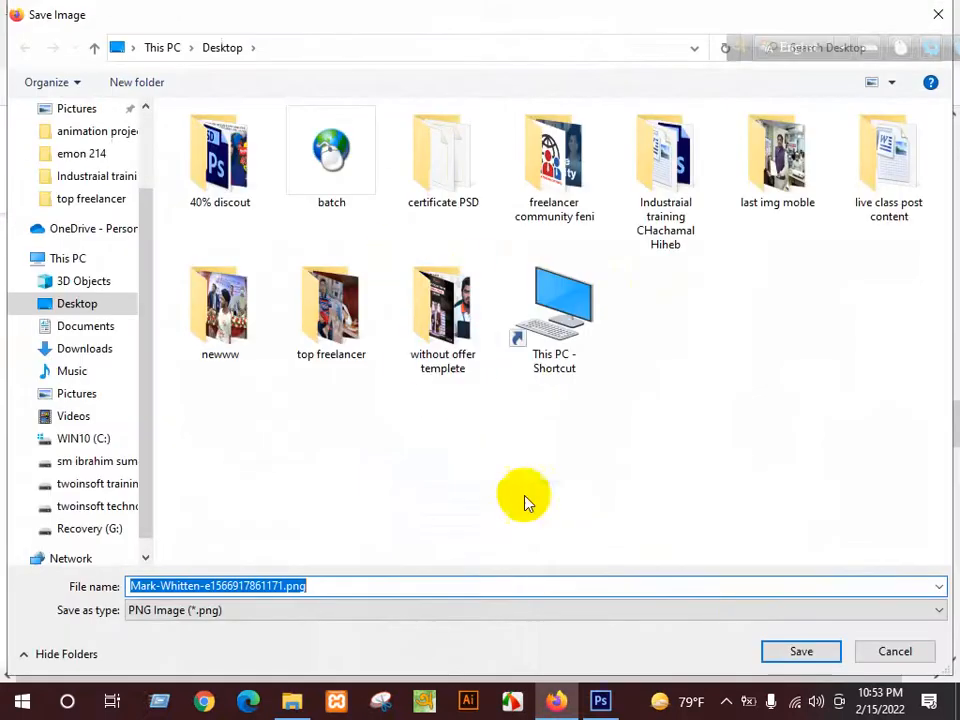
pyautogui.click(801, 651)
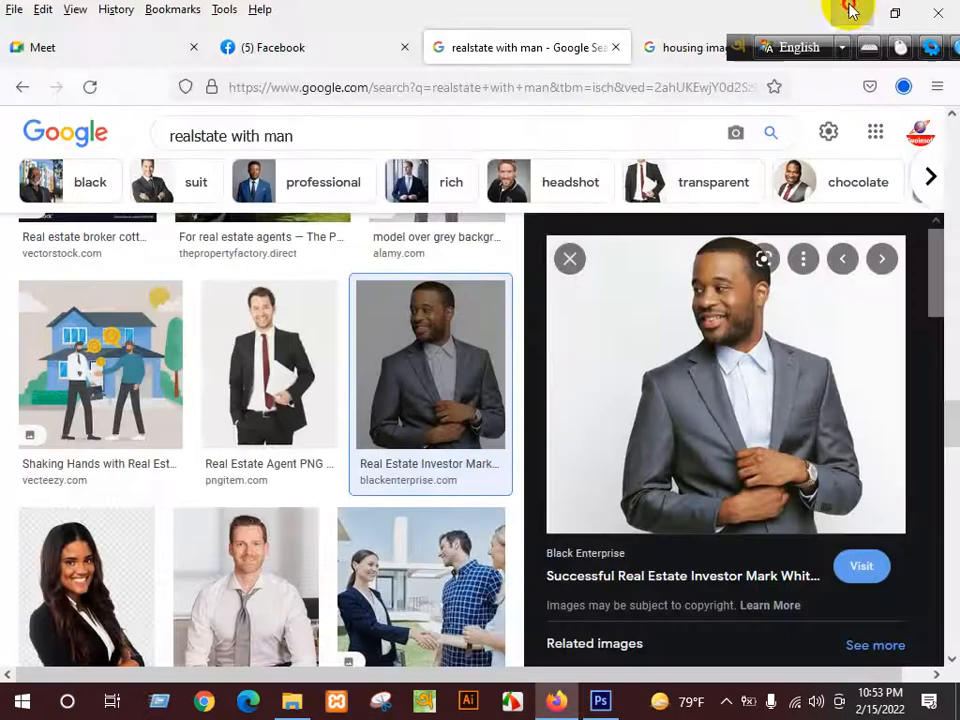
pyautogui.click(866, 8)
# - Switch to Photoshop and open the saved PNG of the man in the grey suit from the Desktop
pyautogui.click(600, 700)
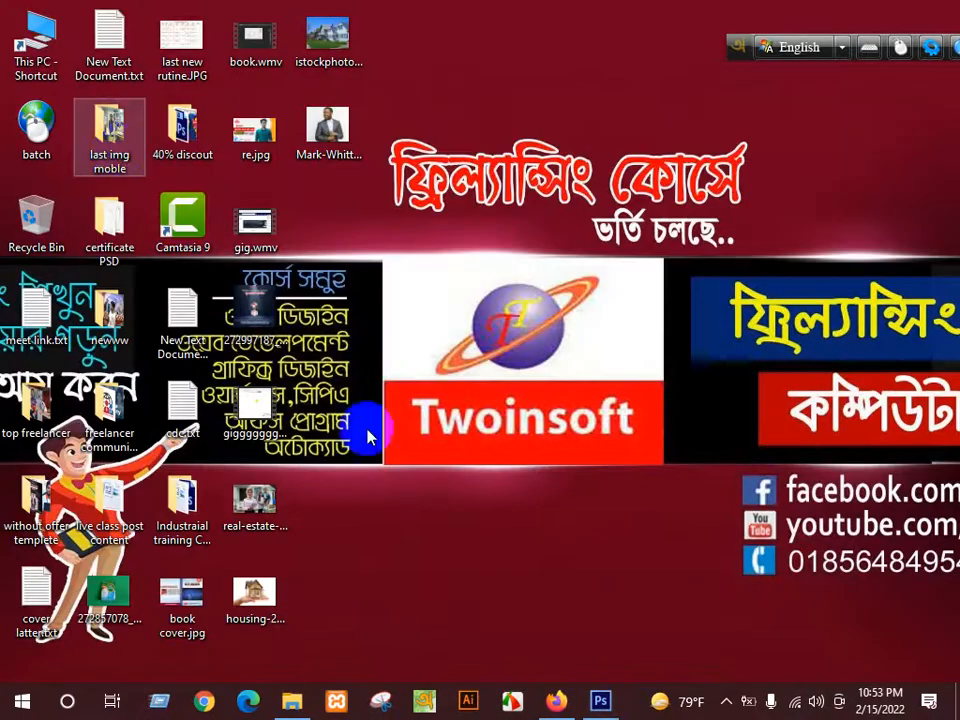
pyautogui.click(600, 700)
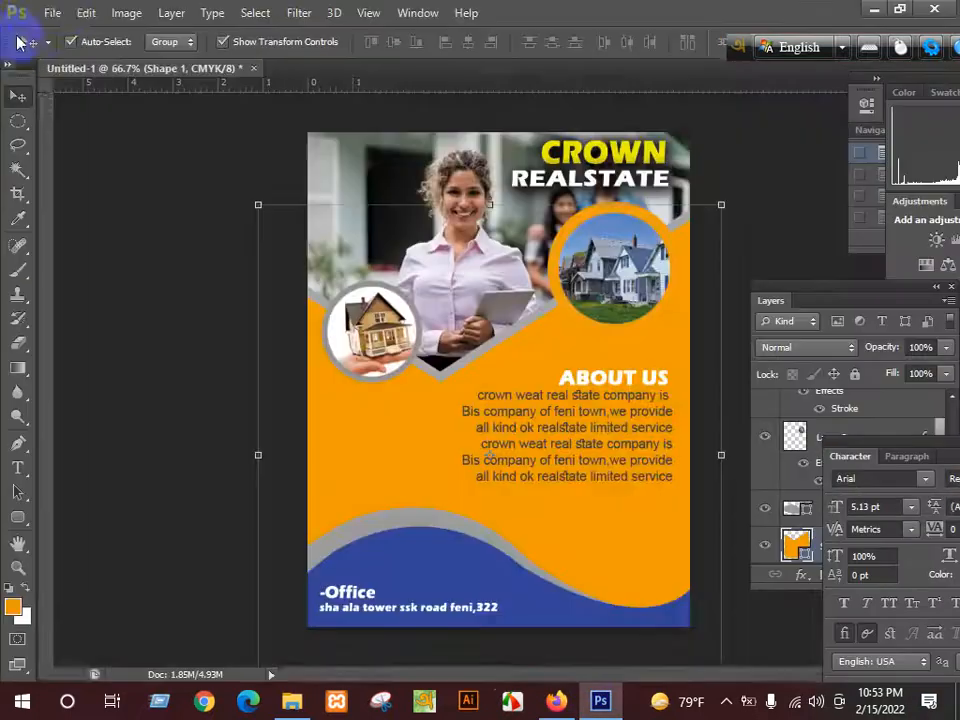
pyautogui.click(56, 13)
pyautogui.click(70, 53)
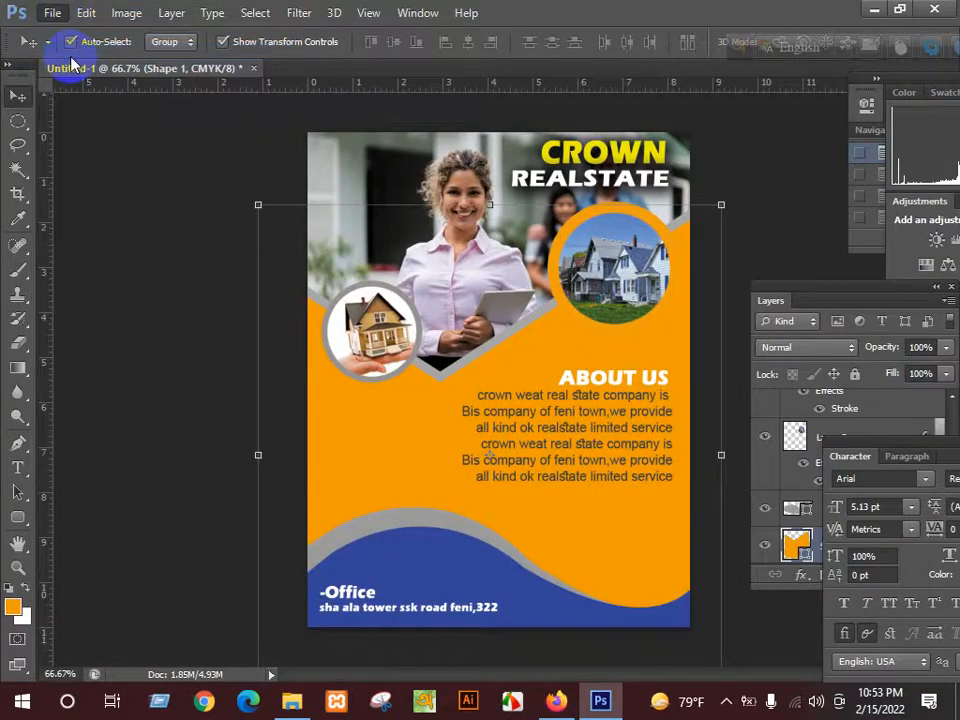
pyautogui.scroll(-10, 660, 480)
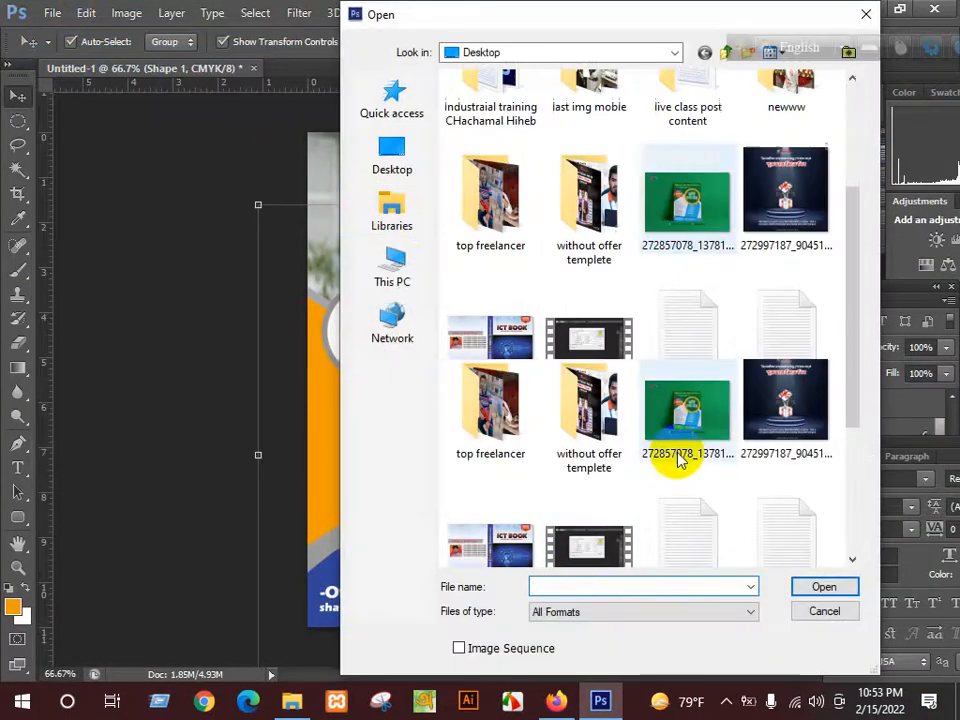
pyautogui.doubleClick(675, 507)
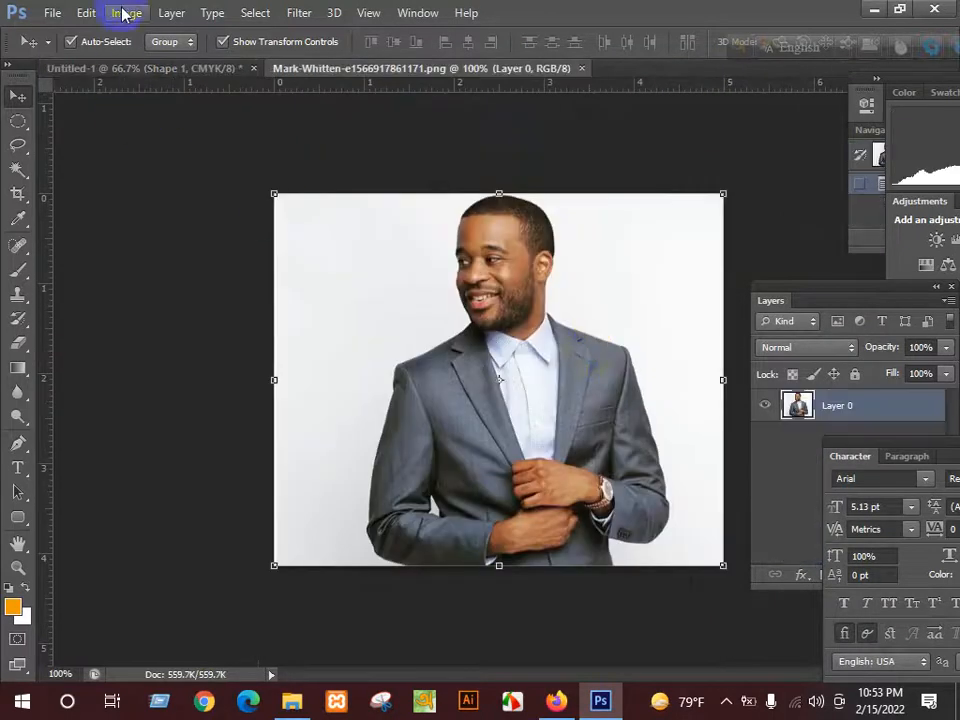
pyautogui.click(125, 13)
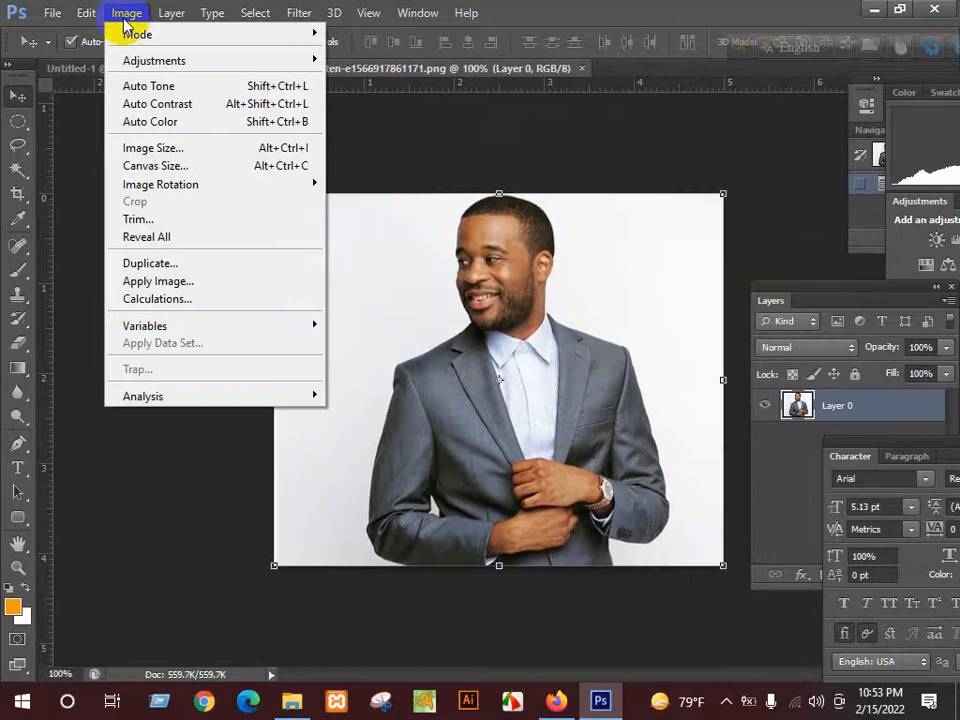
pyautogui.moveTo(137, 38)
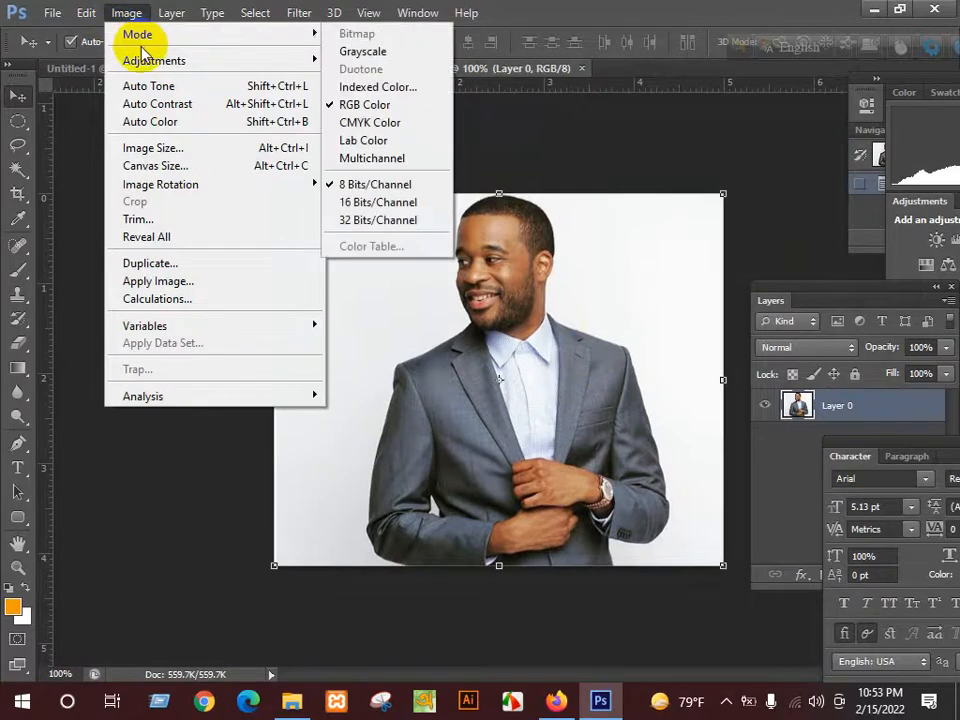
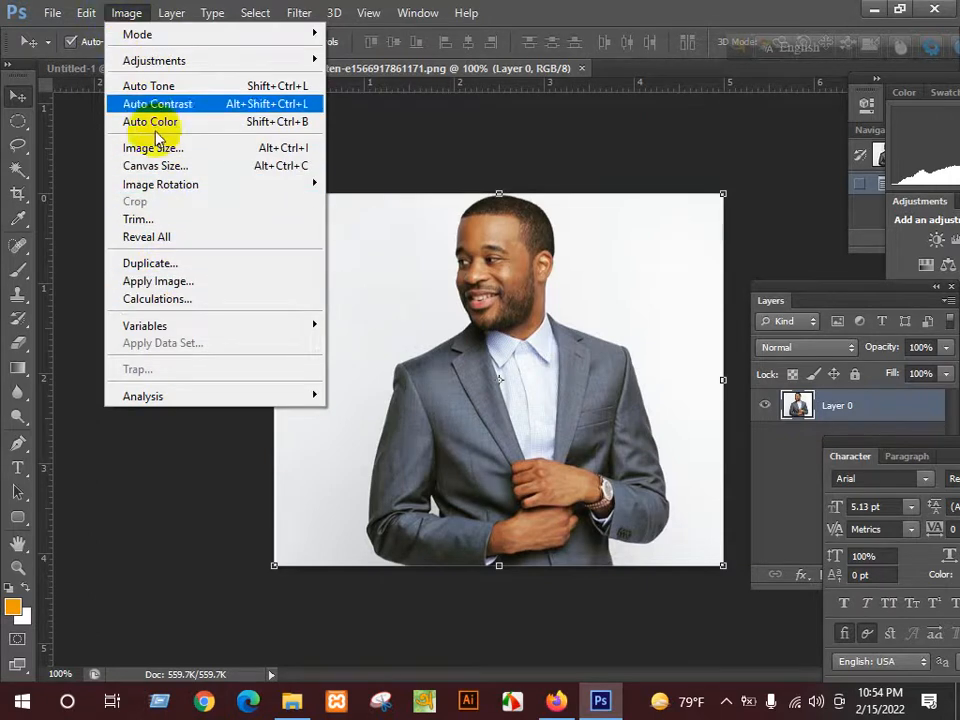
pyautogui.click(158, 148)
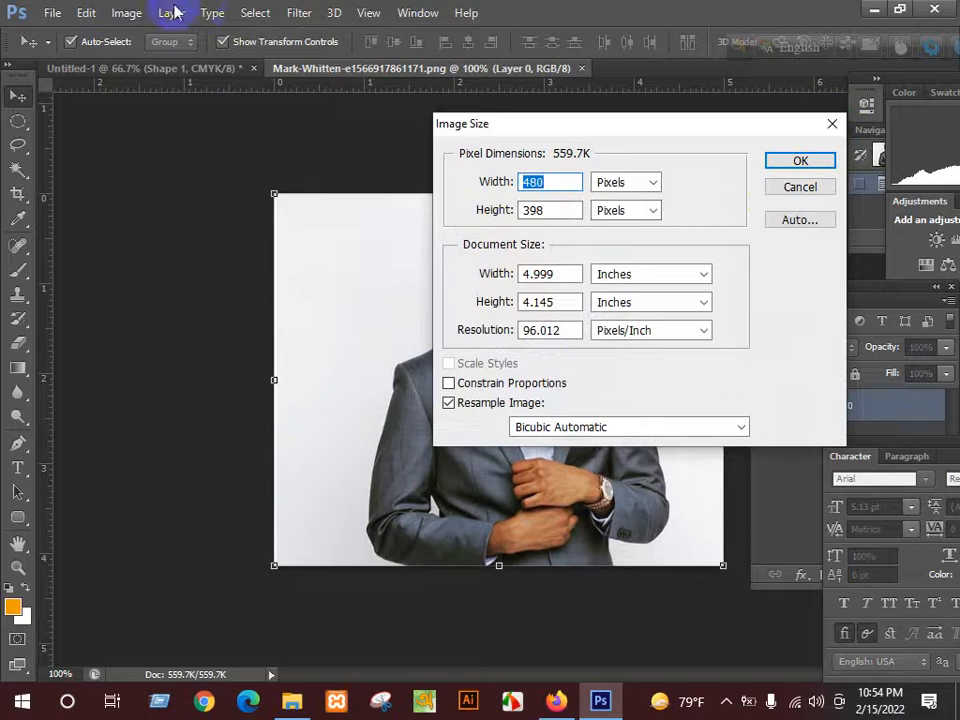
pyautogui.press('Escape')
# - Flip the canvas of the man's photo horizontally
pyautogui.click(127, 14)
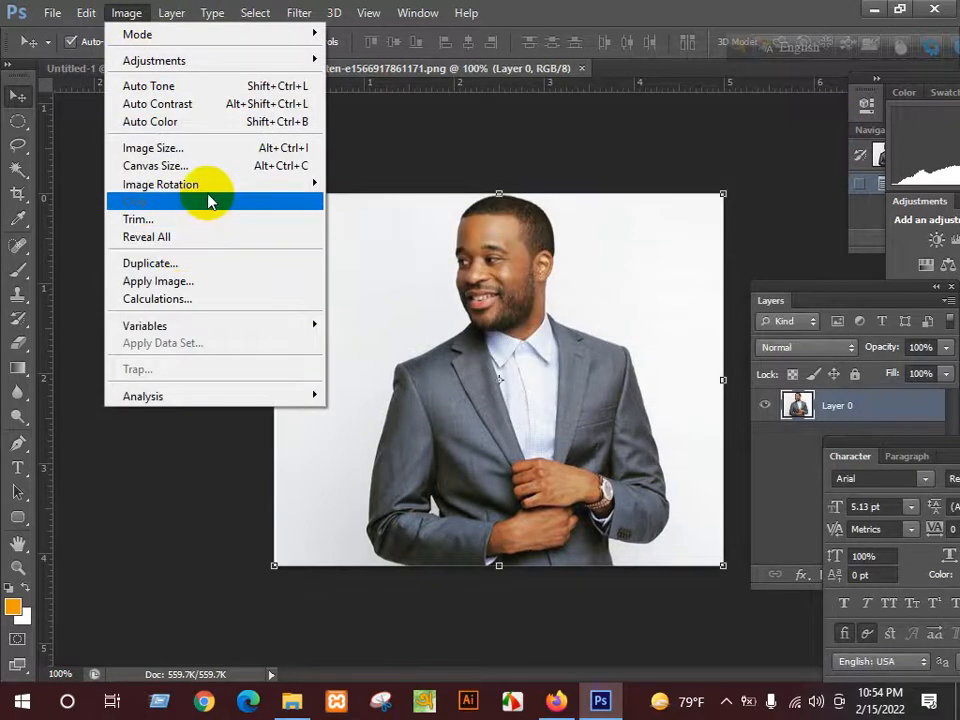
pyautogui.moveTo(210, 187)
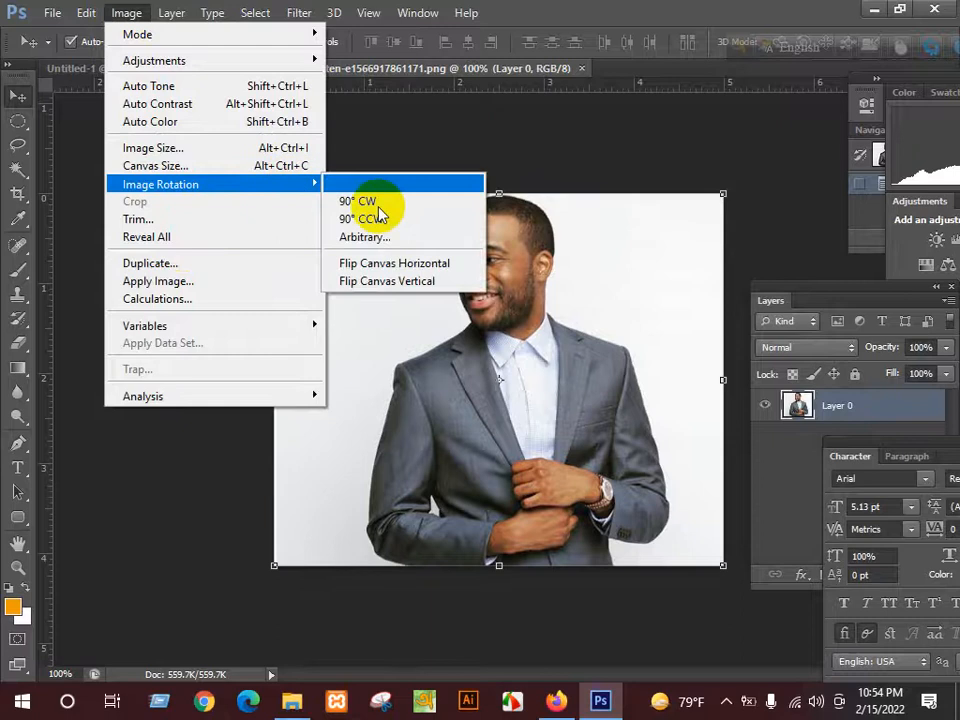
pyautogui.click(384, 266)
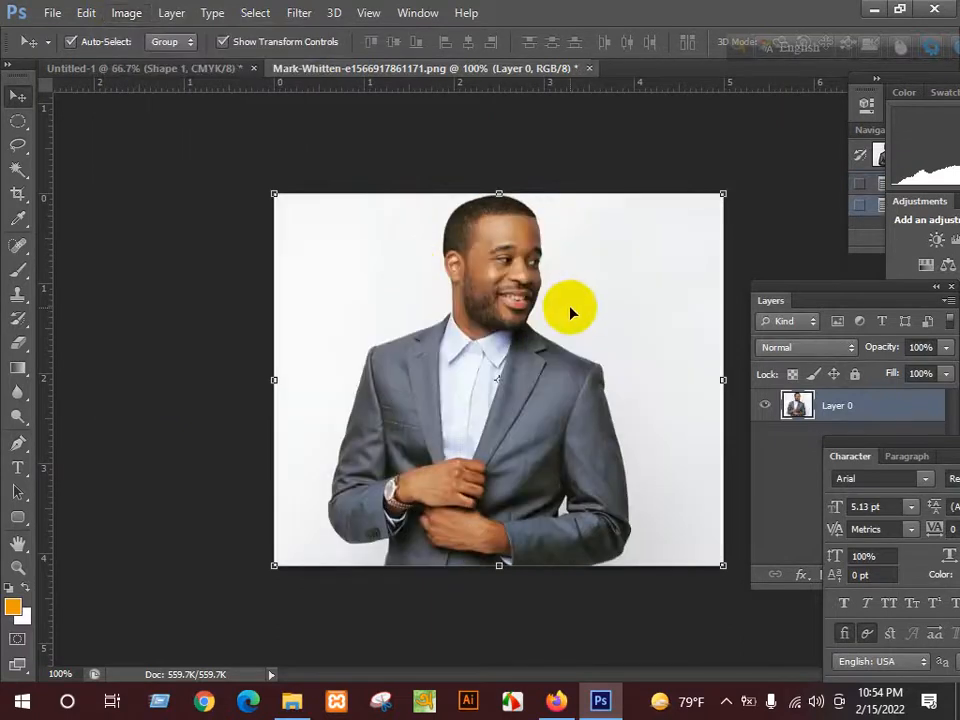
# - Select the entire flipped photo, cut it from its layer, and undo the cut
pyautogui.hotkey('ctrl', 'a')
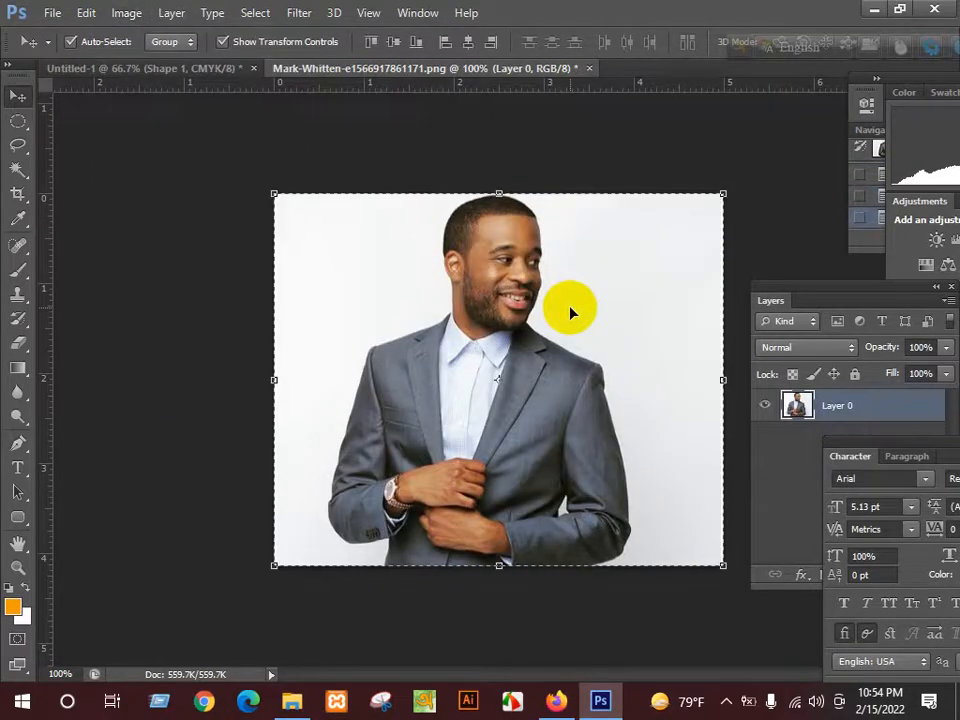
pyautogui.hotkey('ctrl', 'x')
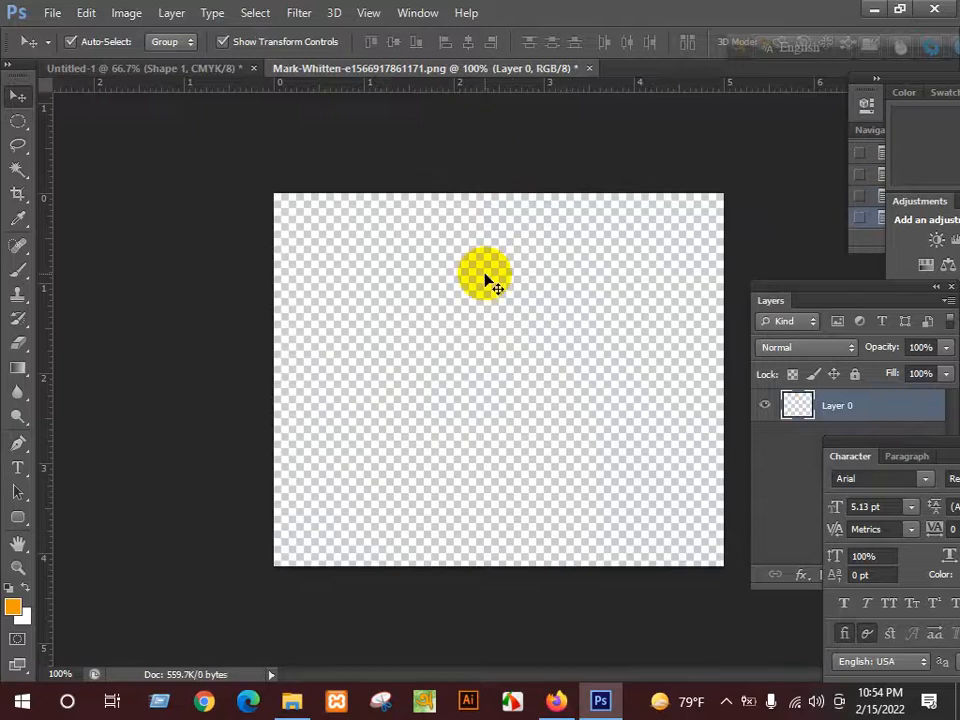
pyautogui.hotkey('ctrl', 'z')
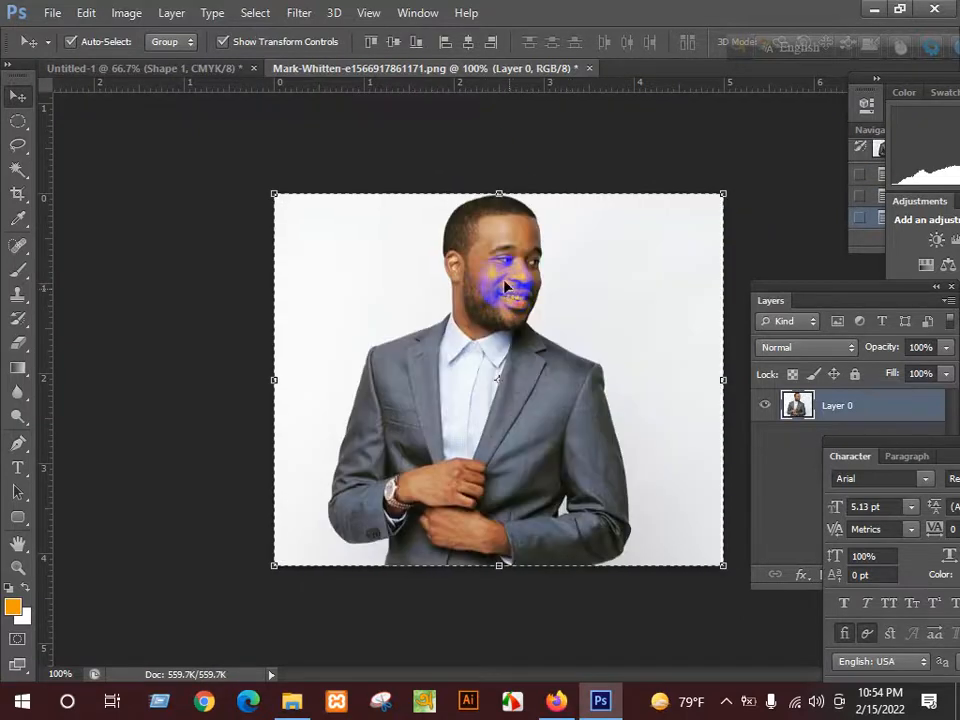
# - Switch to Firefox, search for "bg" in the housing image tab, and open the remove.bg website from the results
pyautogui.click(874, 12)
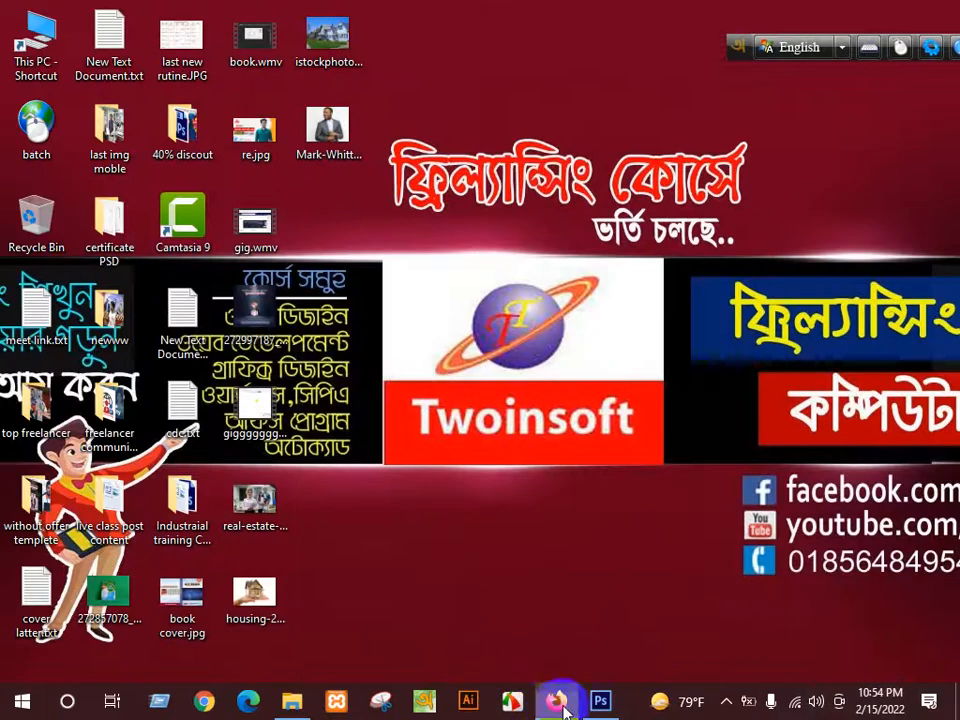
pyautogui.click(556, 701)
pyautogui.click(662, 50)
pyautogui.click(540, 88)
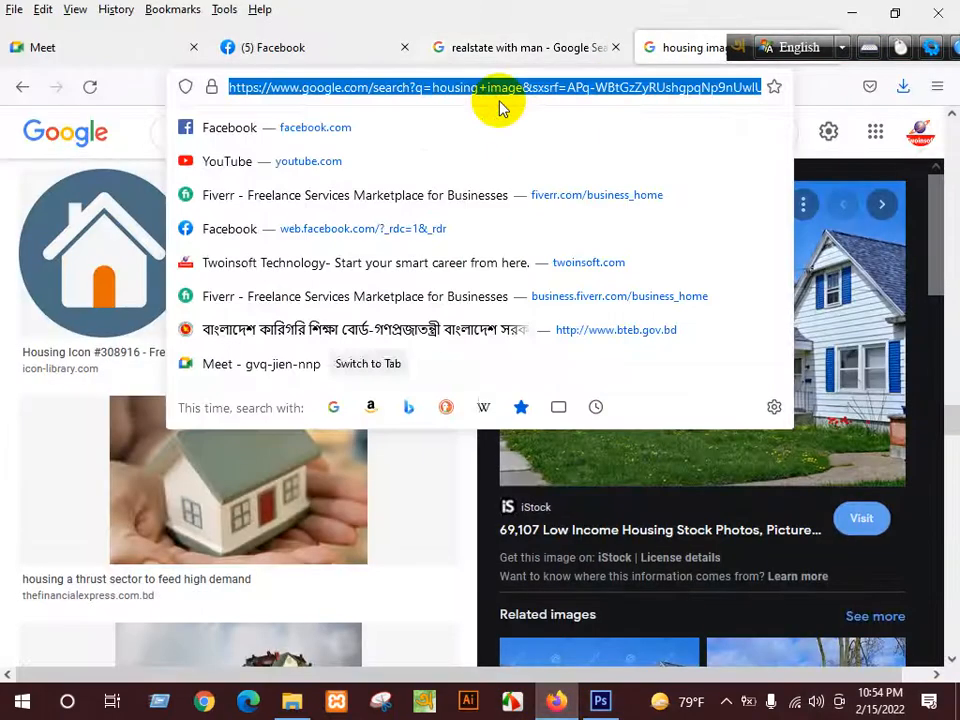
pyautogui.write('bg')
pyautogui.press('Return')
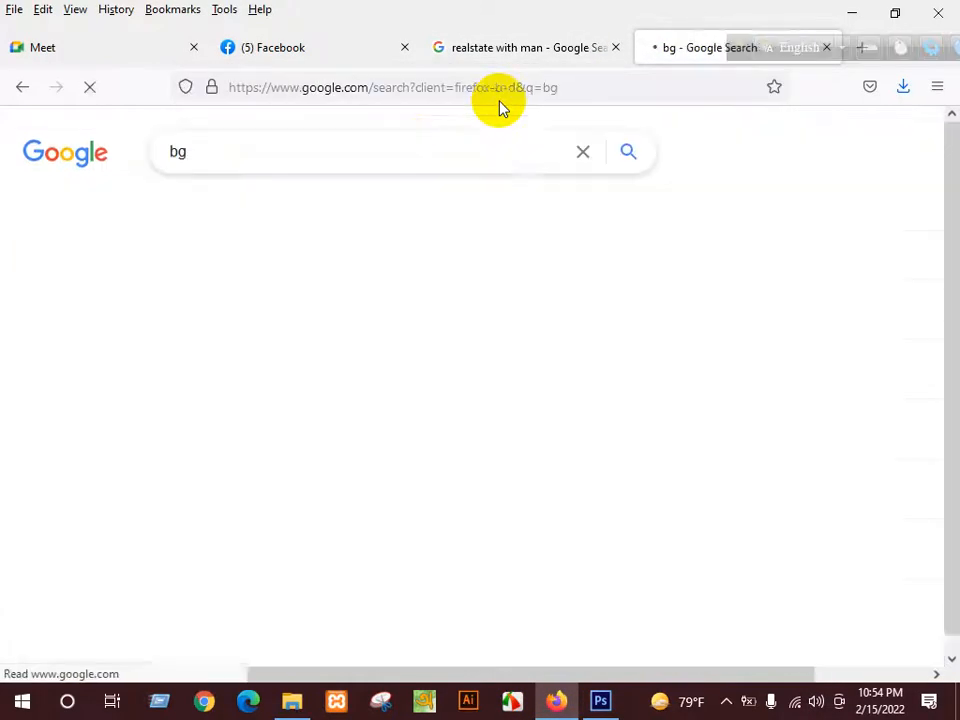
pyautogui.click(427, 145)
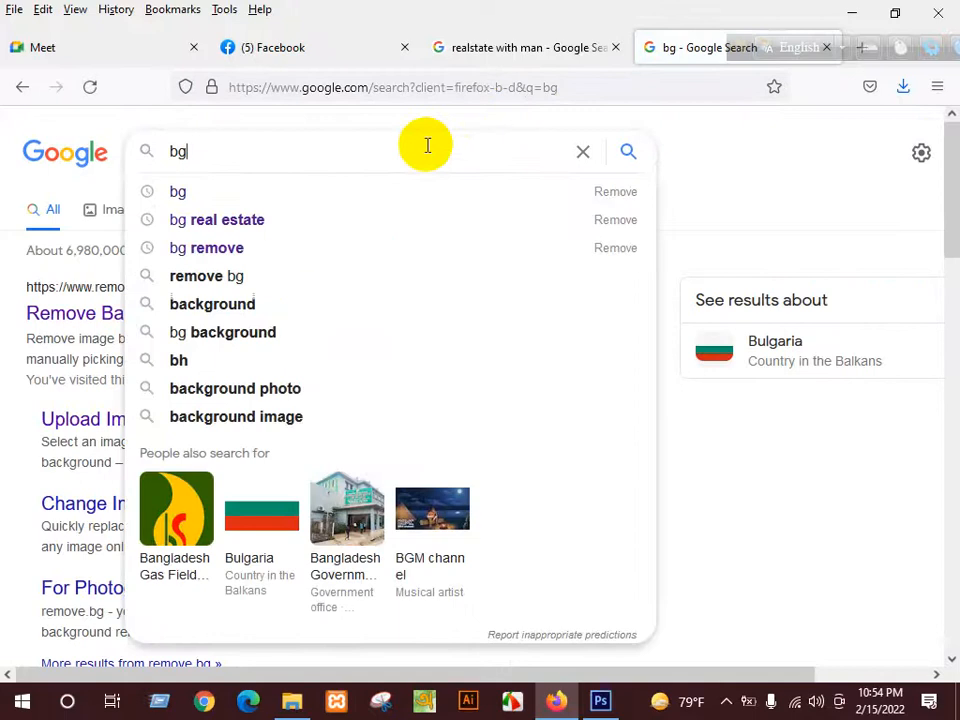
pyautogui.click(73, 285)
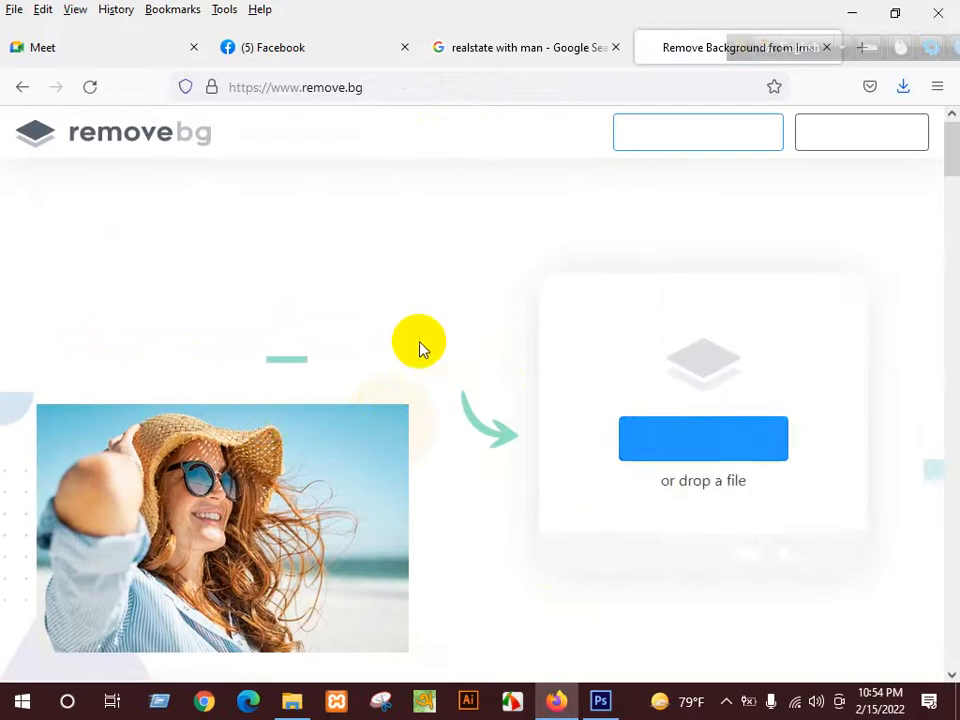
# - Upload the saved photo of the man to remove.bg and save the preview image with its background removed
pyautogui.click(652, 430)
pyautogui.click(491, 531)
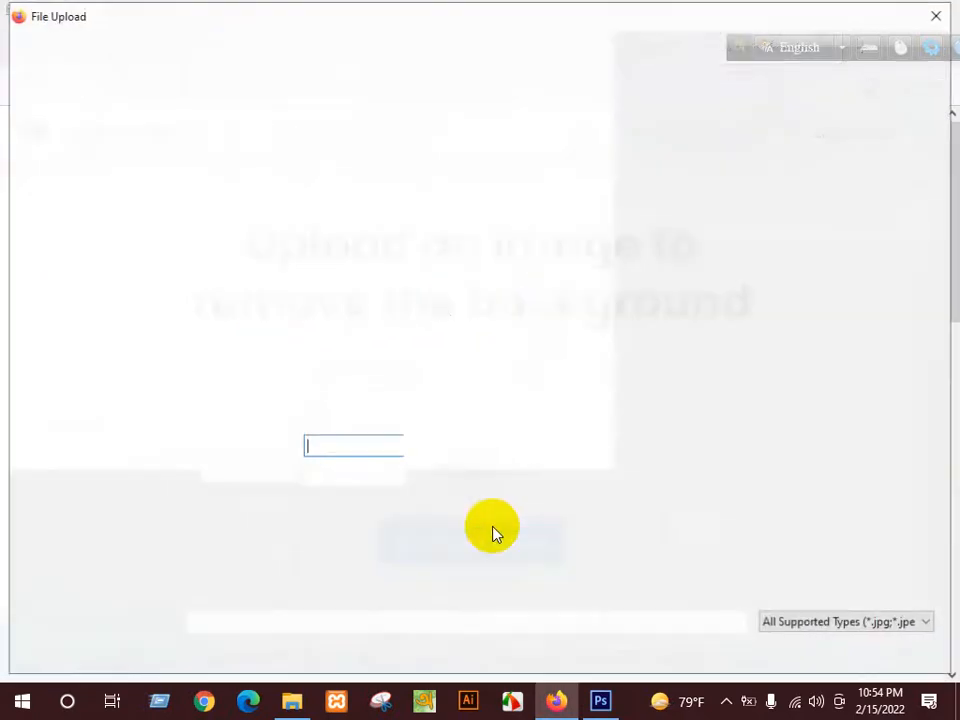
pyautogui.doubleClick(778, 470)
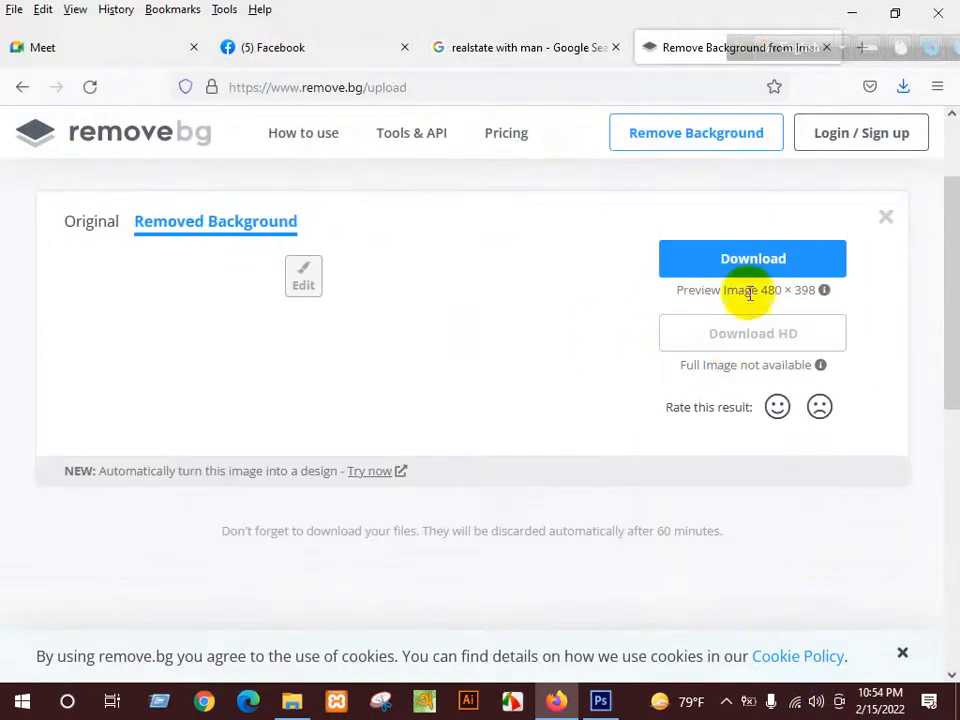
pyautogui.click(752, 264)
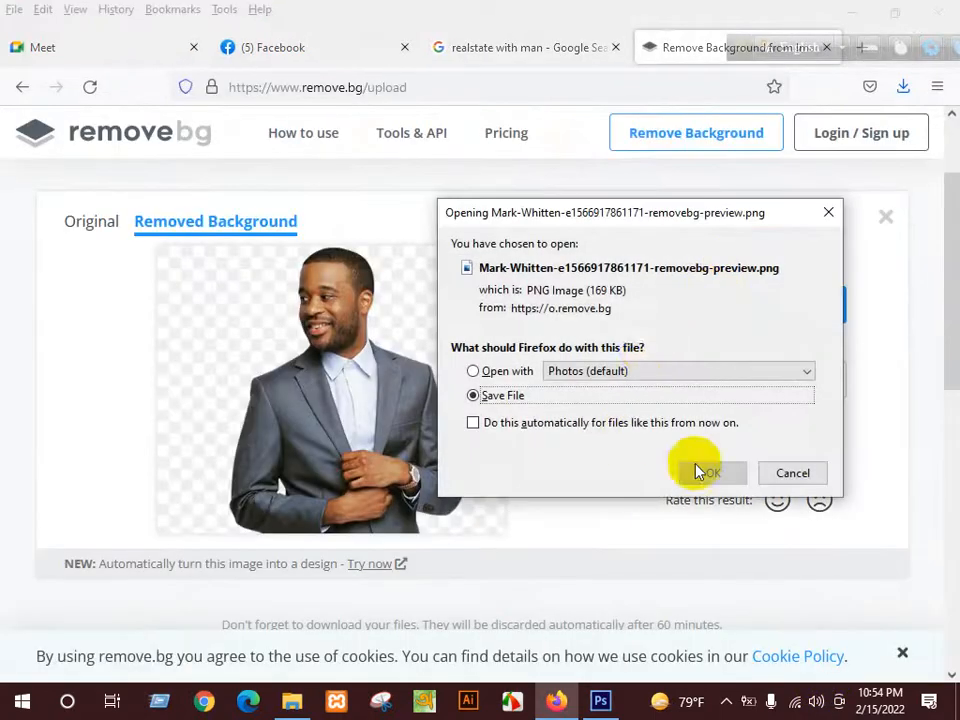
pyautogui.click(710, 473)
# - Switch to Photoshop and open the man's removebg-preview PNG from the Downloads folder
pyautogui.click(600, 701)
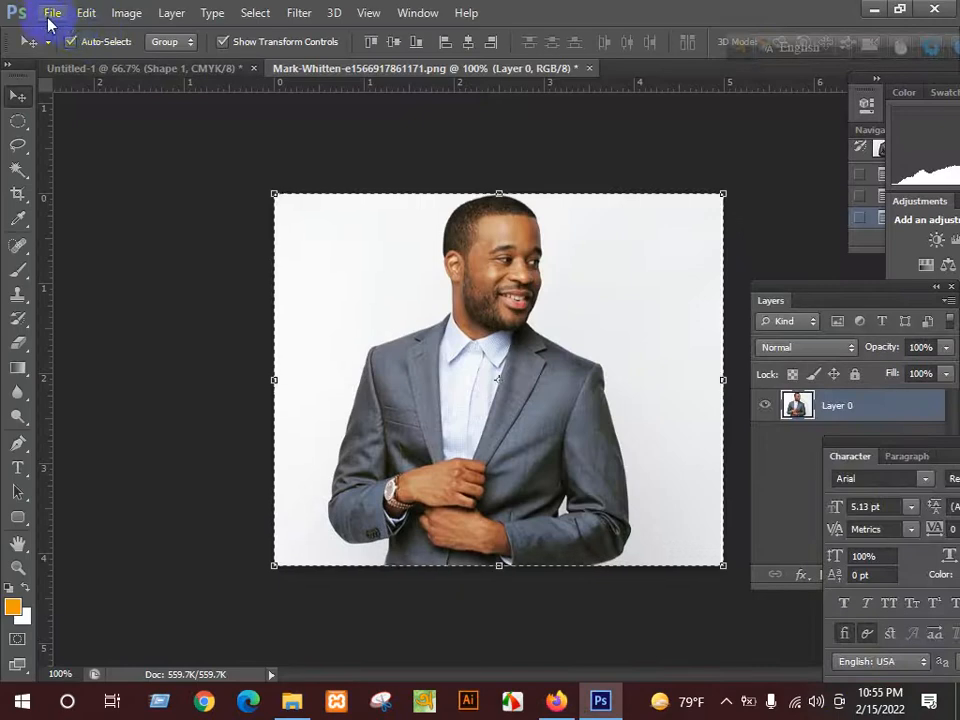
pyautogui.click(52, 13)
pyautogui.click(64, 51)
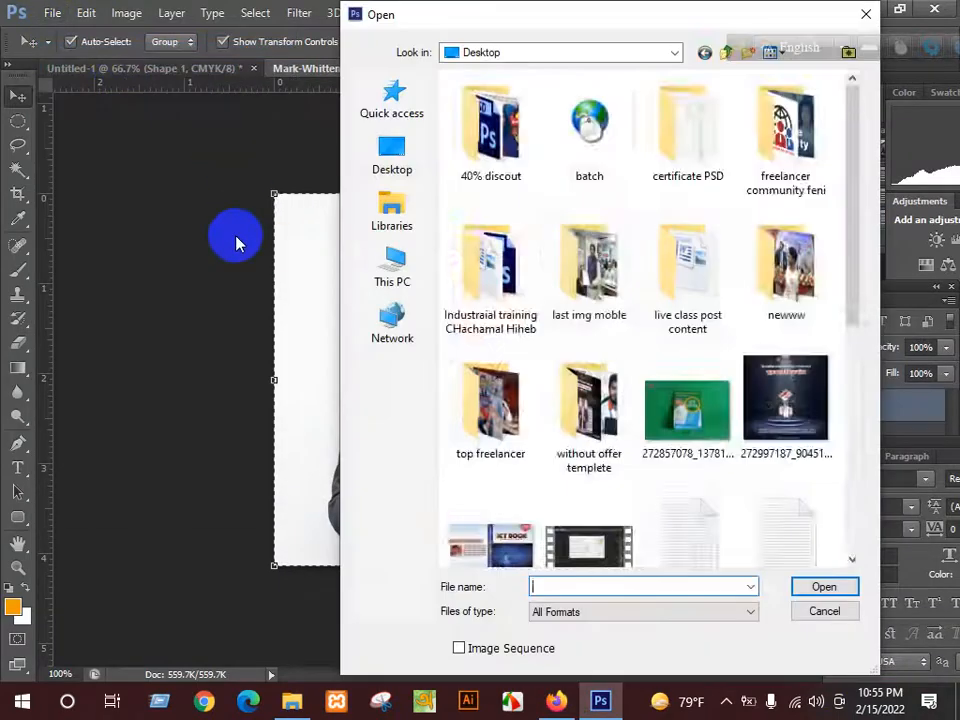
pyautogui.click(405, 168)
pyautogui.scroll(-3, 547, 381)
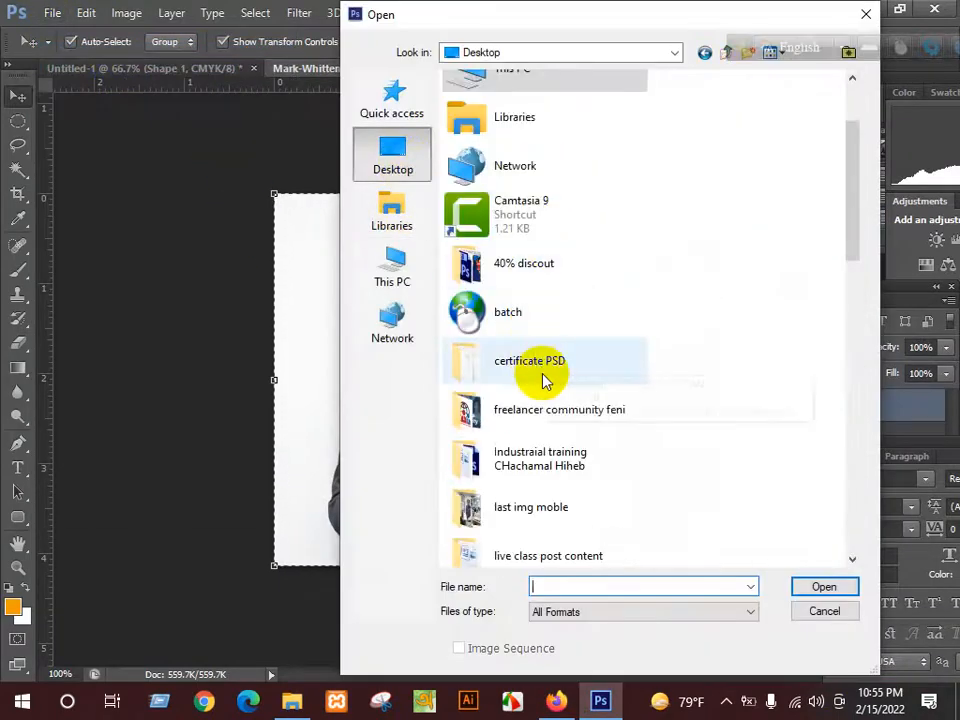
pyautogui.scroll(2, 547, 350)
pyautogui.scroll(1, 545, 348)
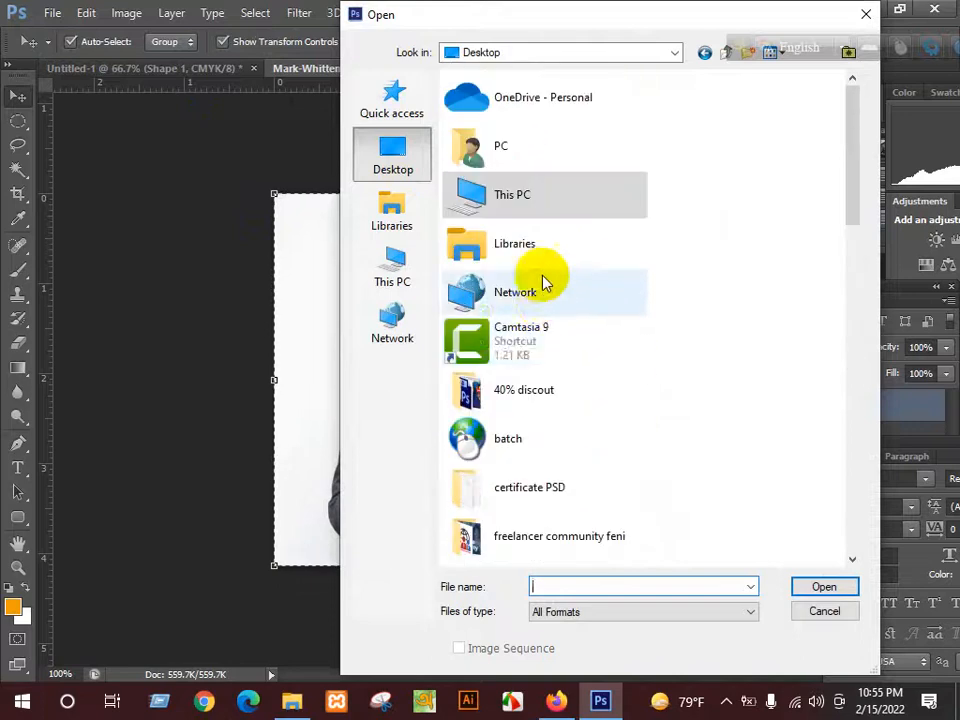
pyautogui.click(392, 260)
pyautogui.scroll(-1, 573, 322)
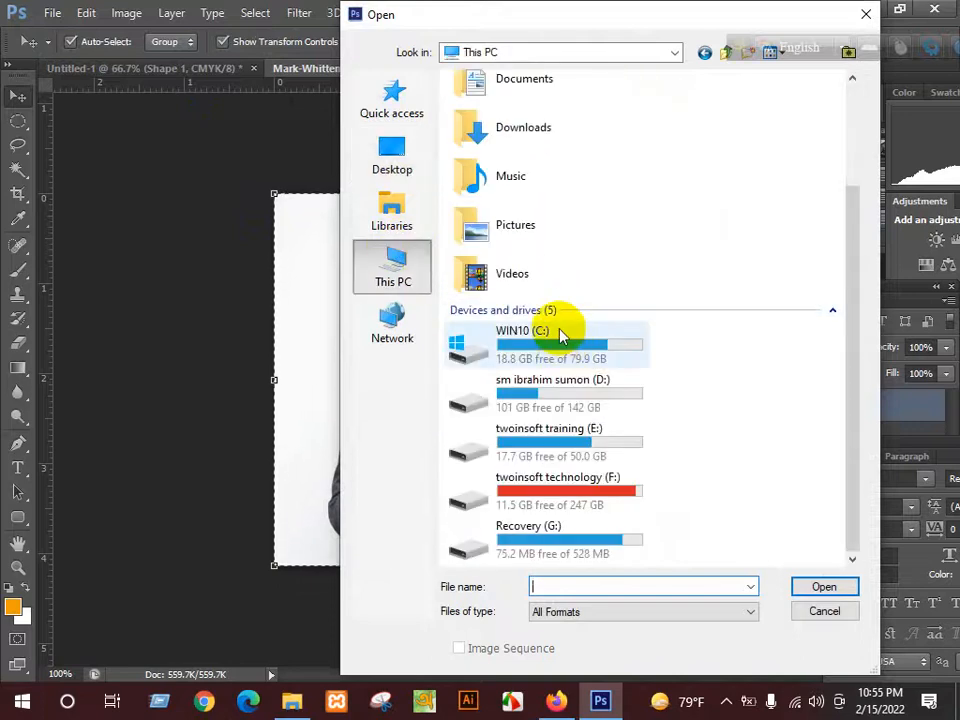
pyautogui.scroll(2, 550, 275)
pyautogui.doubleClick(547, 256)
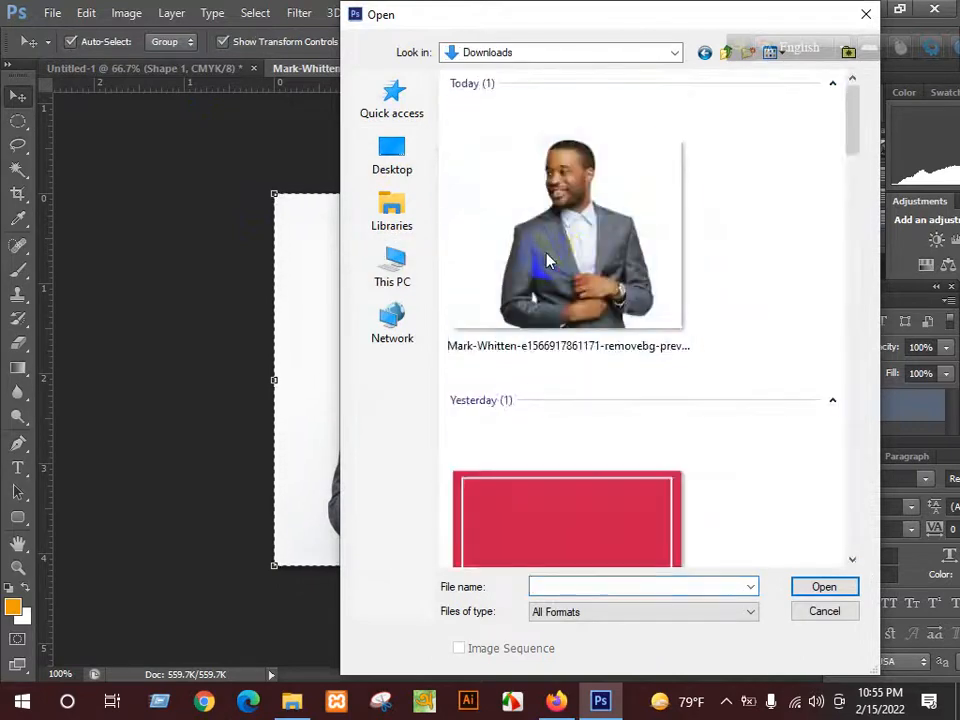
pyautogui.doubleClick(566, 266)
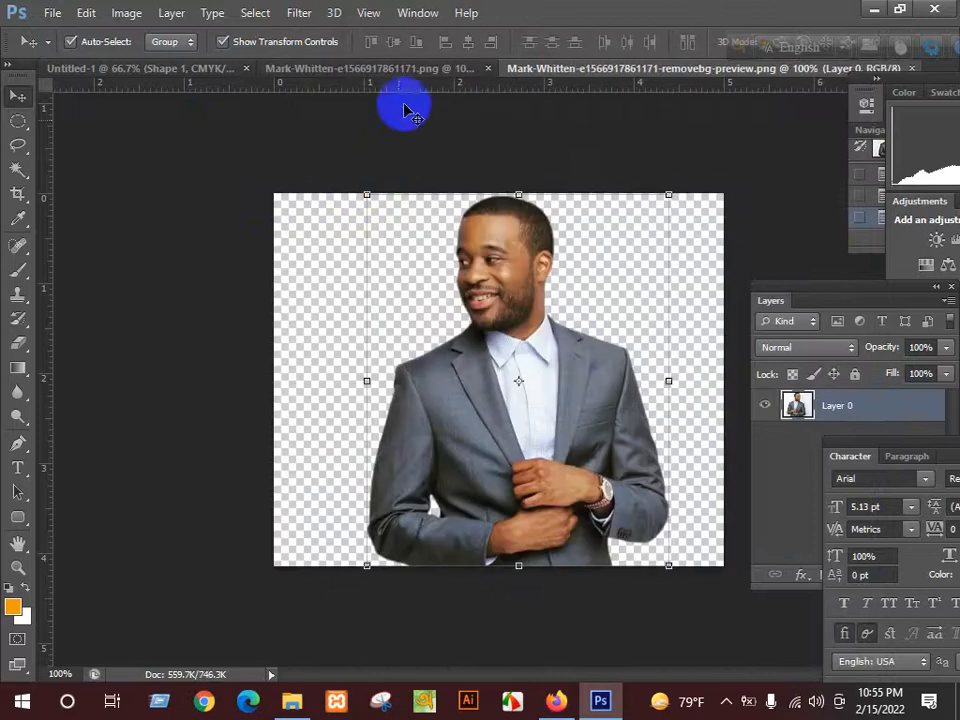
# - Flip the canvas of the background-free cutout of the man horizontally
pyautogui.click(110, 13)
pyautogui.moveTo(197, 190)
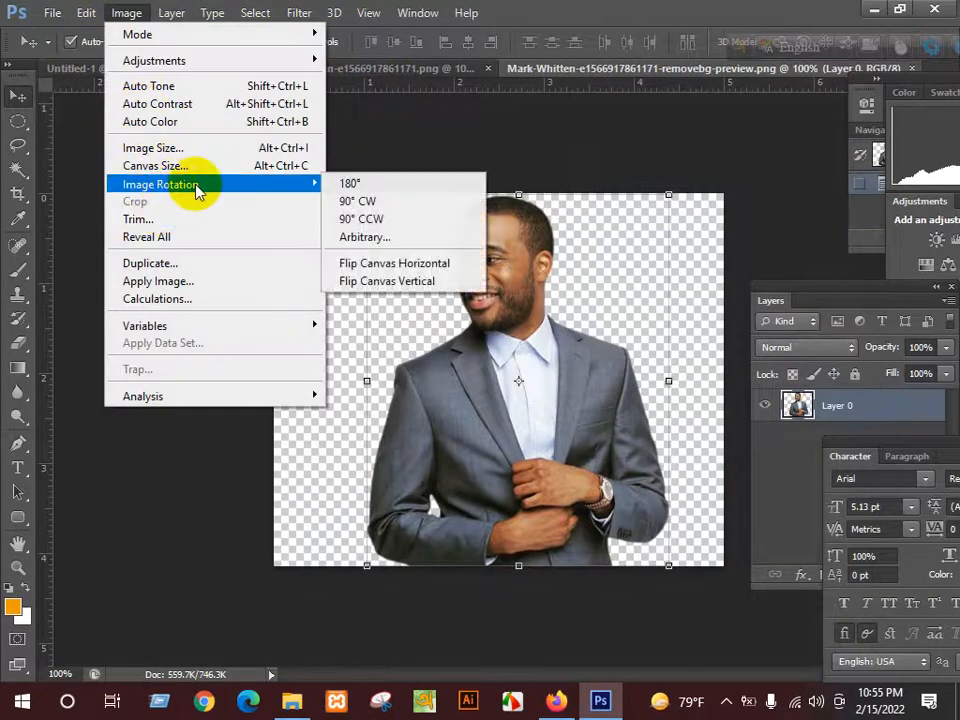
pyautogui.click(388, 266)
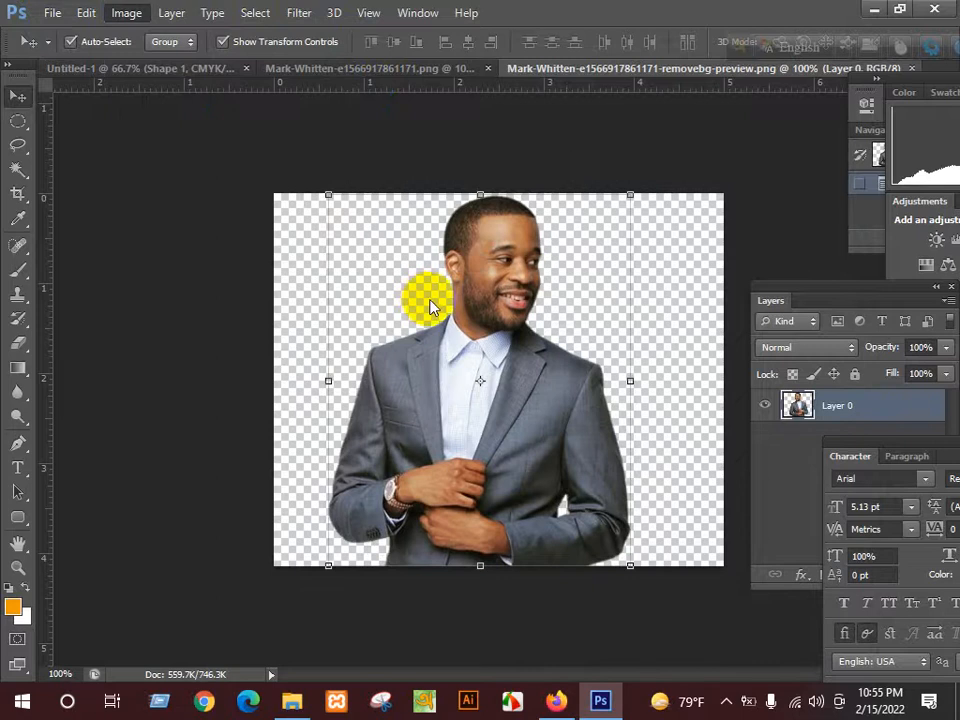
# - Flip the man's cutout canvas horizontally, select the whole image and try to carry it over to the flyer
pyautogui.click(114, 13)
pyautogui.moveTo(195, 188)
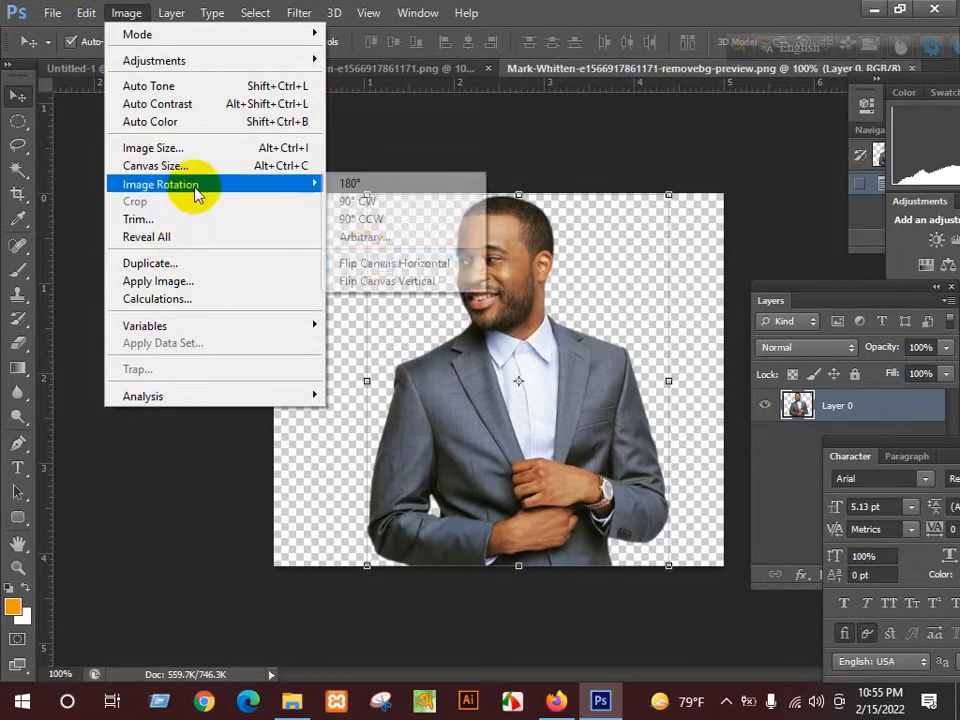
pyautogui.click(364, 262)
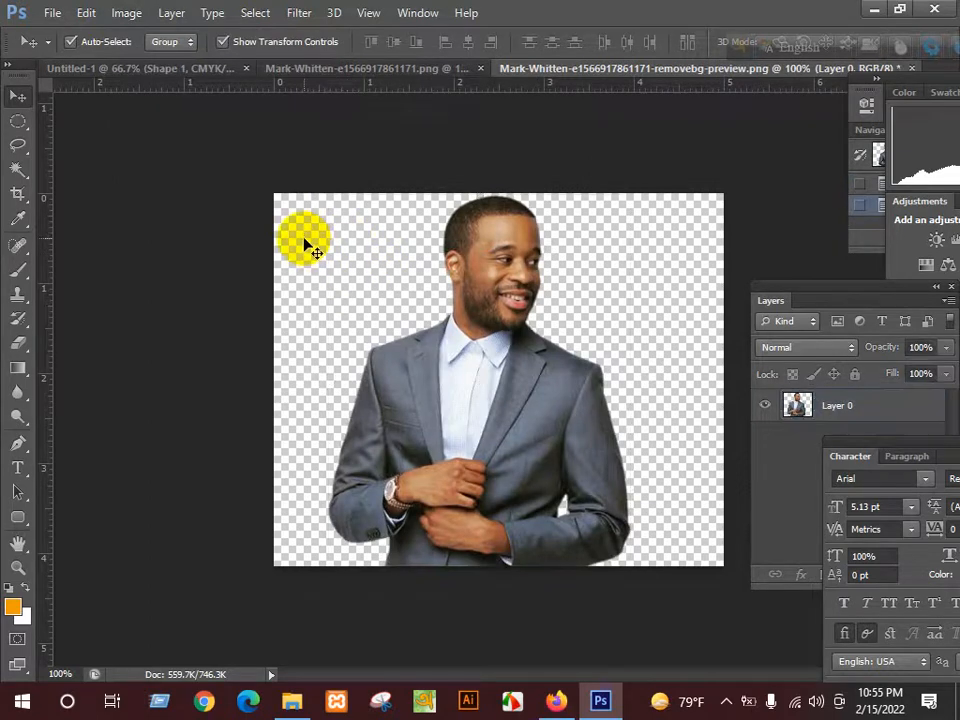
pyautogui.hotkey('ctrl', 'a')
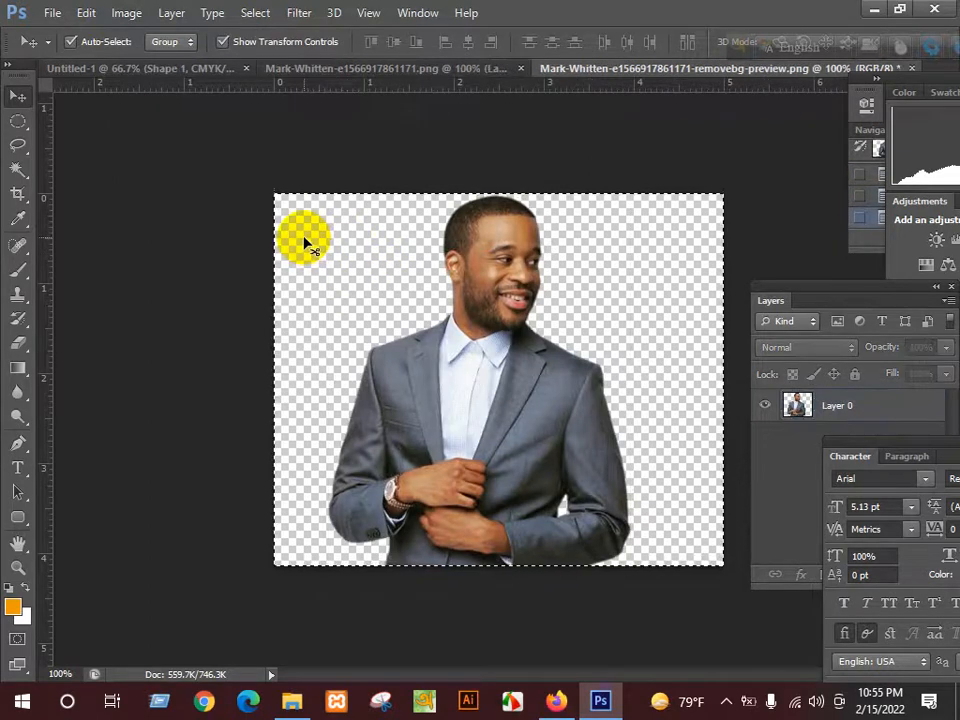
pyautogui.moveTo(305, 243)
pyautogui.mouseDown()
pyautogui.moveTo(240, 122)
pyautogui.moveTo(135, 75)
pyautogui.moveTo(405, 320)
pyautogui.moveTo(475, 400)
pyautogui.moveTo(403, 240)
pyautogui.moveTo(392, 150)
pyautogui.mouseUp()
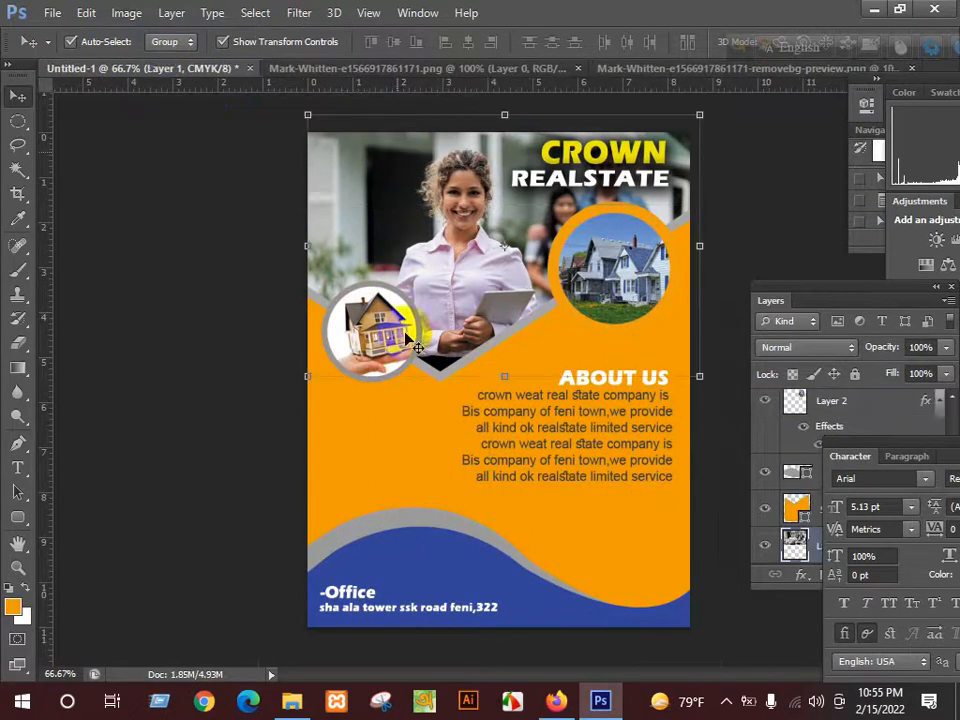
# - Select the orange background shape in the flyer, then the rounded rectangle below the hand-held house picture
pyautogui.click(420, 641)
pyautogui.click(400, 470)
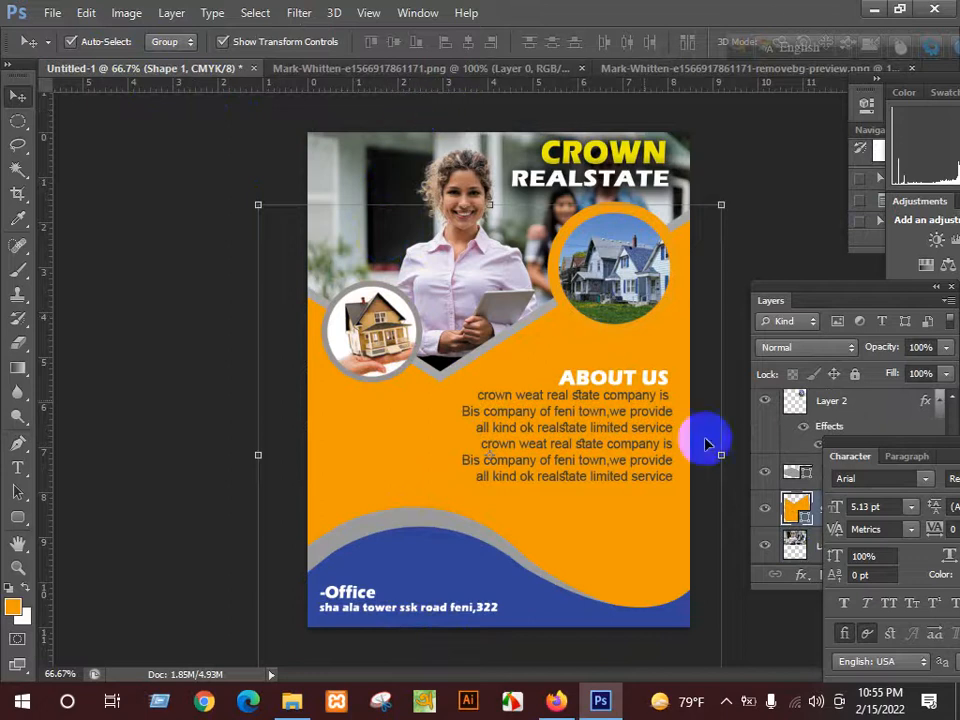
pyautogui.click(846, 437)
pyautogui.scroll(-1, 846, 470)
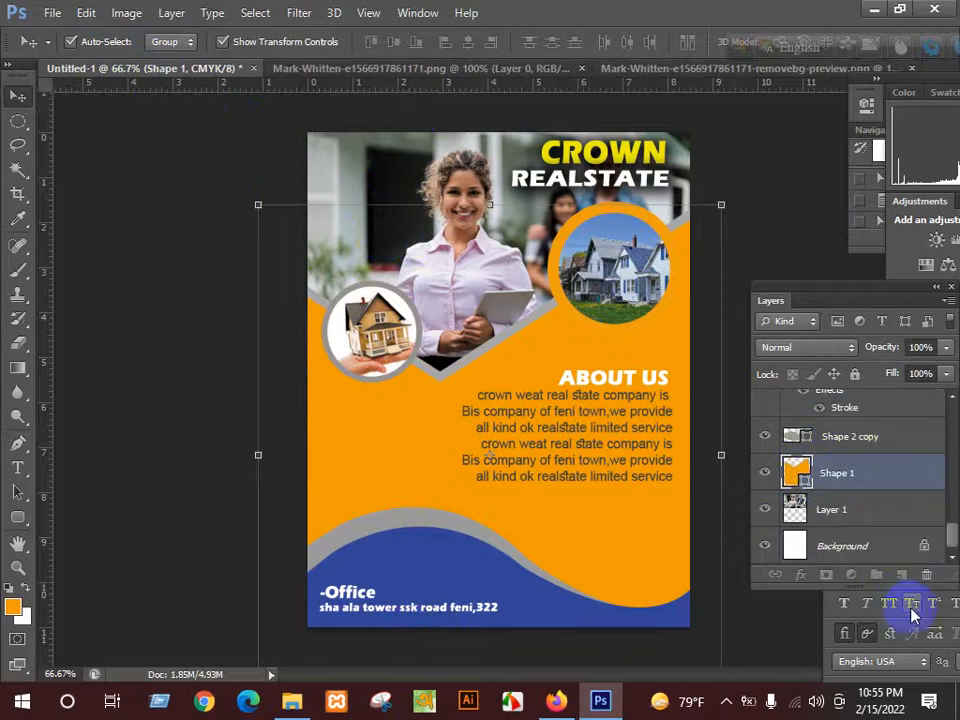
pyautogui.click(360, 431)
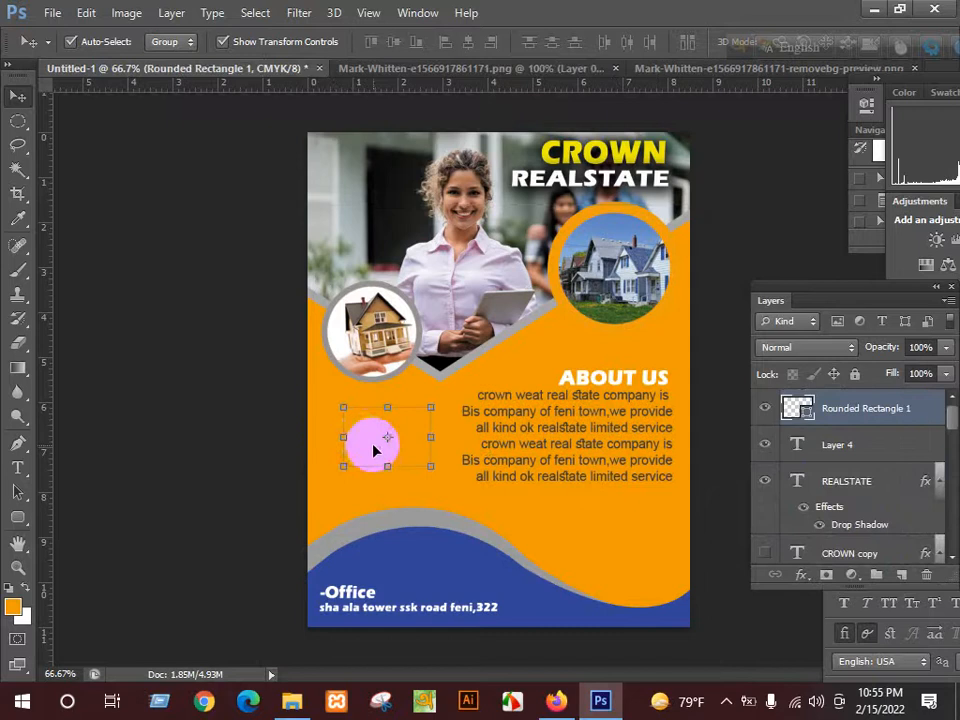
# - Try to move the selected cutout of the man with the Move tool, and go back to the flyer's layers
pyautogui.click(727, 74)
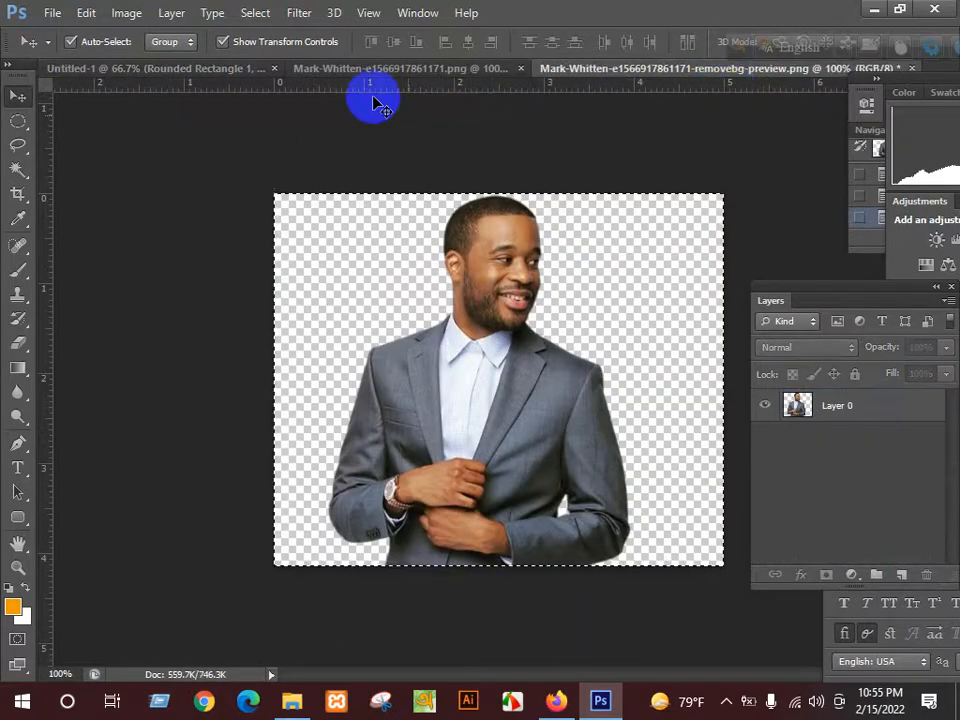
pyautogui.click(481, 342)
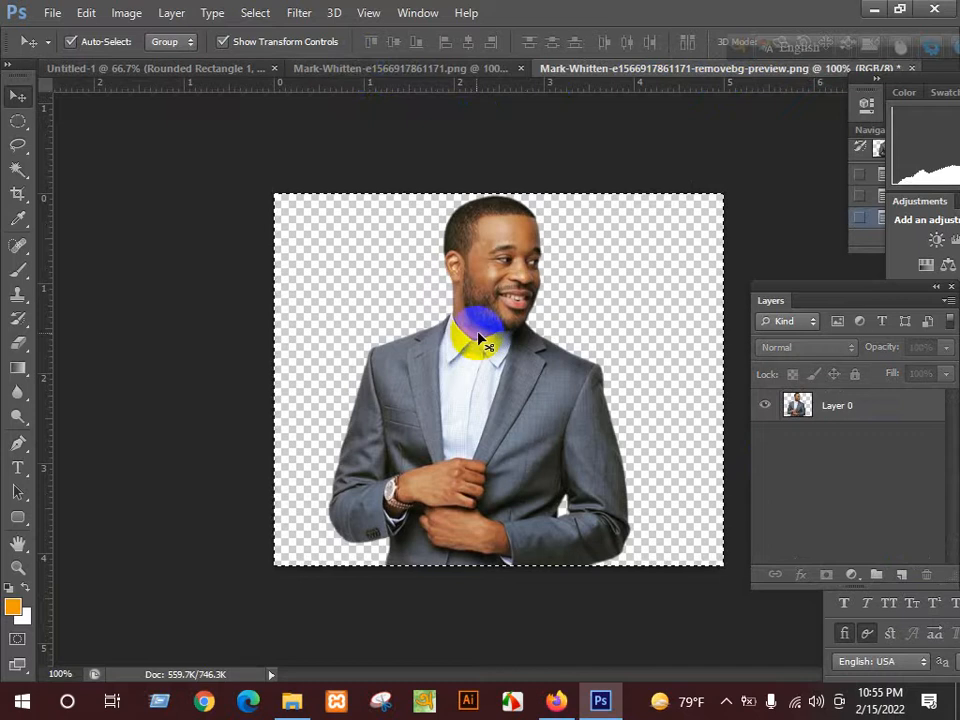
pyautogui.click(451, 280)
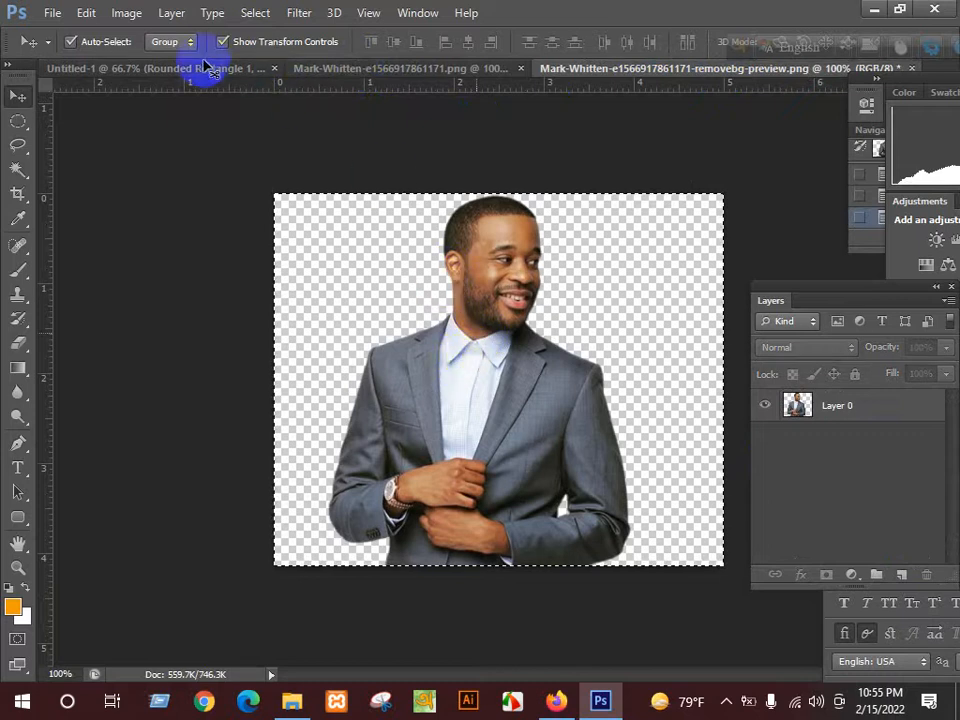
pyautogui.click(529, 254)
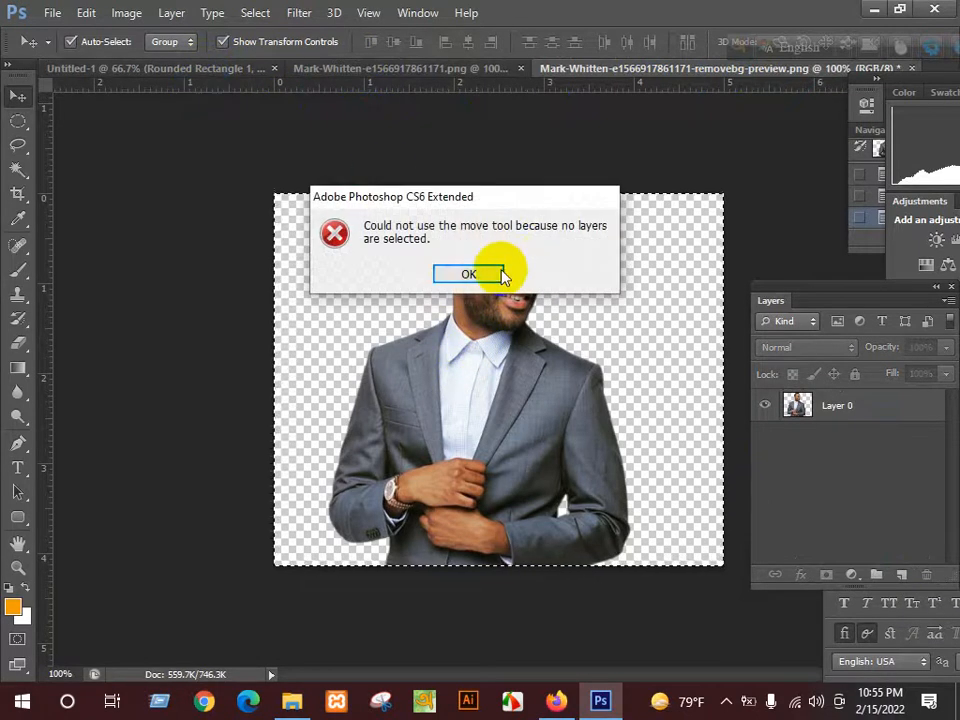
pyautogui.click(501, 274)
pyautogui.click(199, 70)
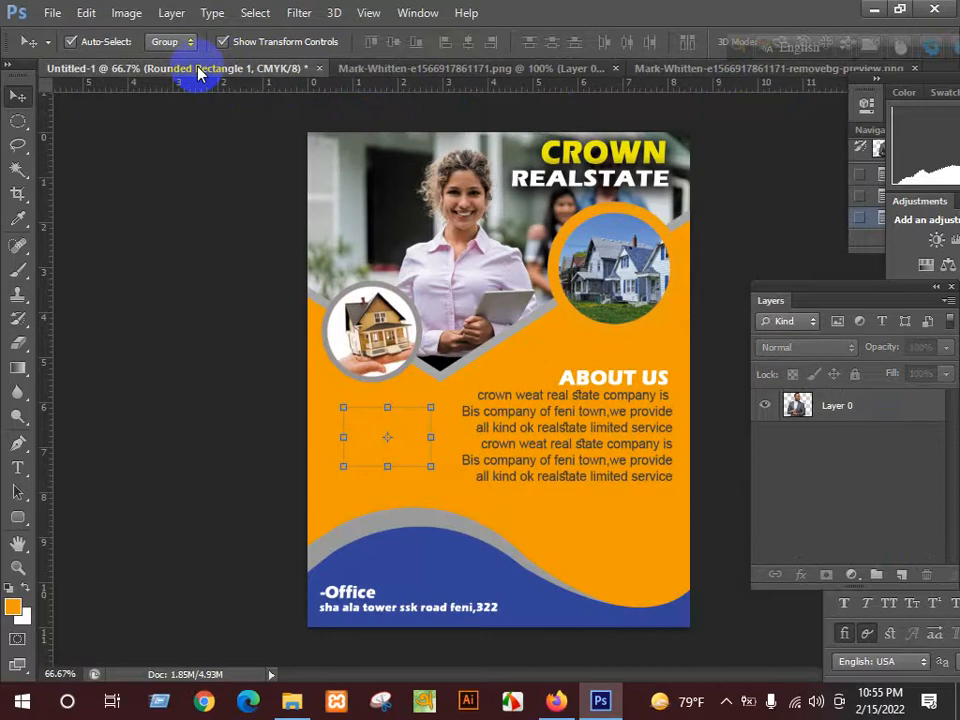
pyautogui.click(385, 415)
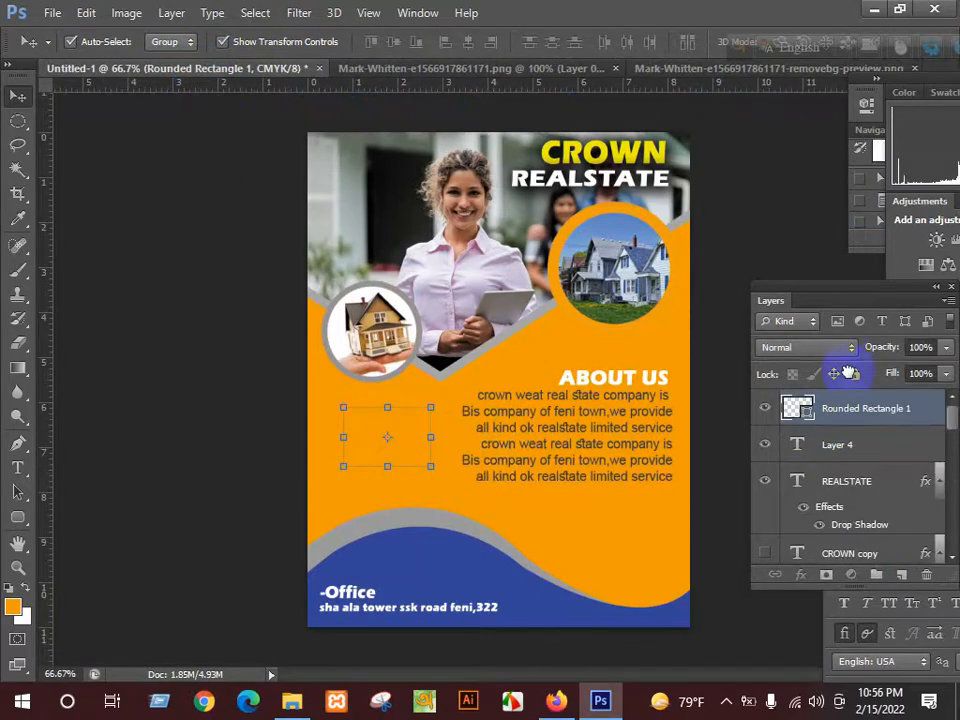
pyautogui.click(375, 467)
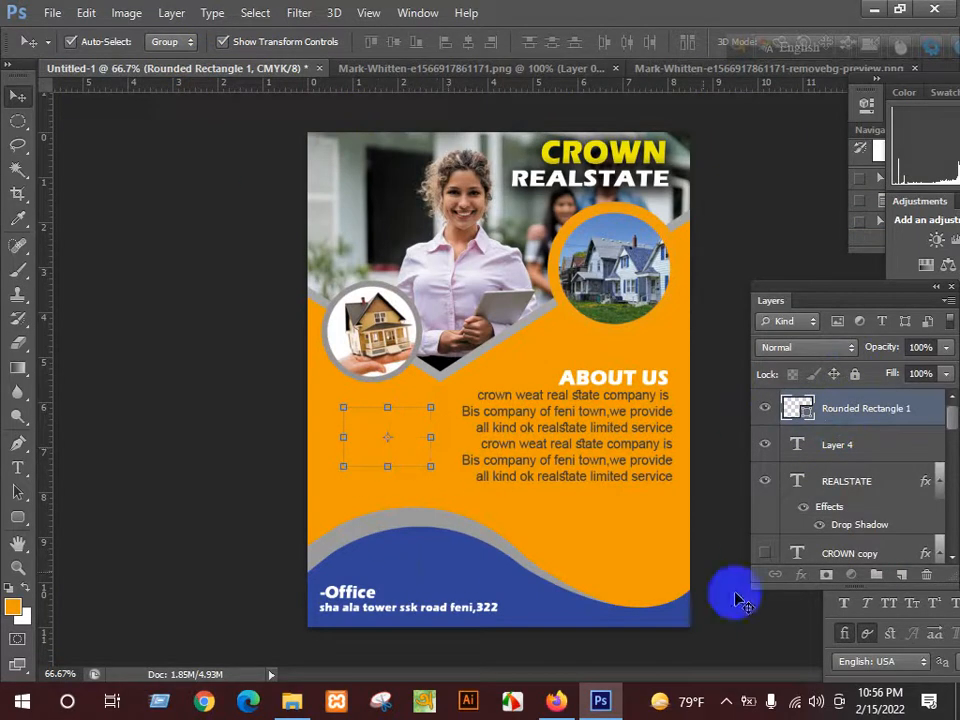
pyautogui.scroll(-6, 936, 456)
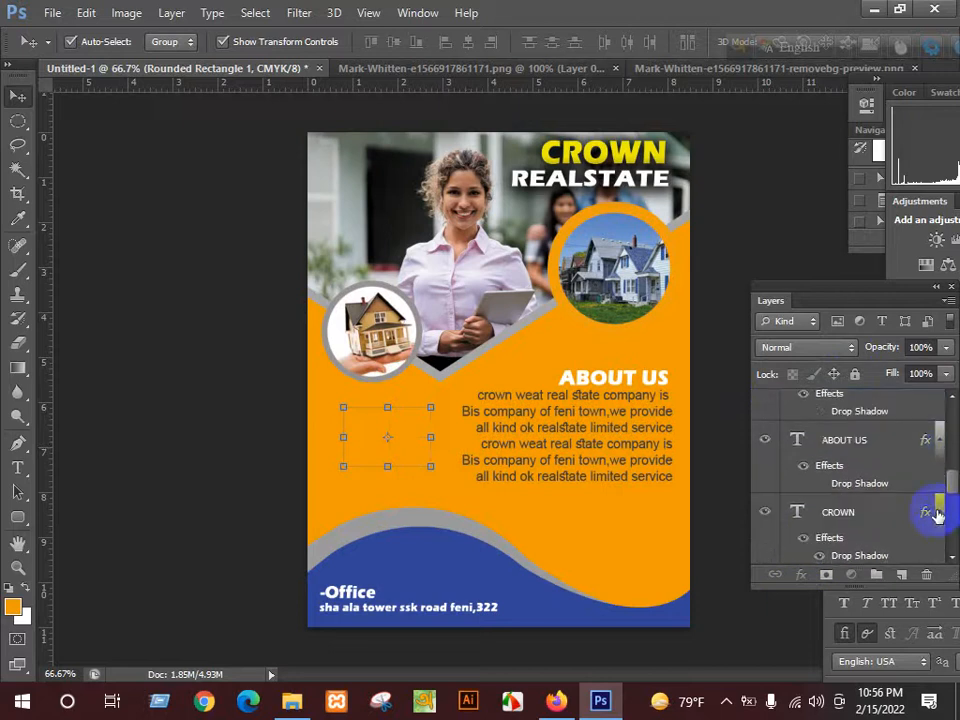
# - Try again to move the man's cutout, and undo its selection and horizontal flip
pyautogui.click(670, 66)
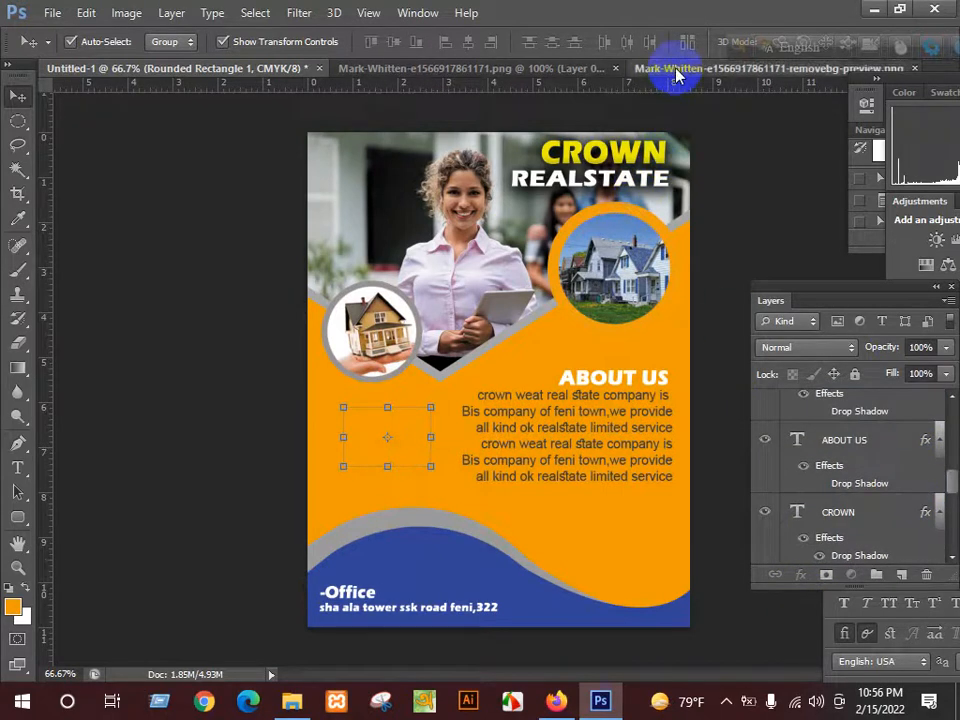
pyautogui.click(514, 300)
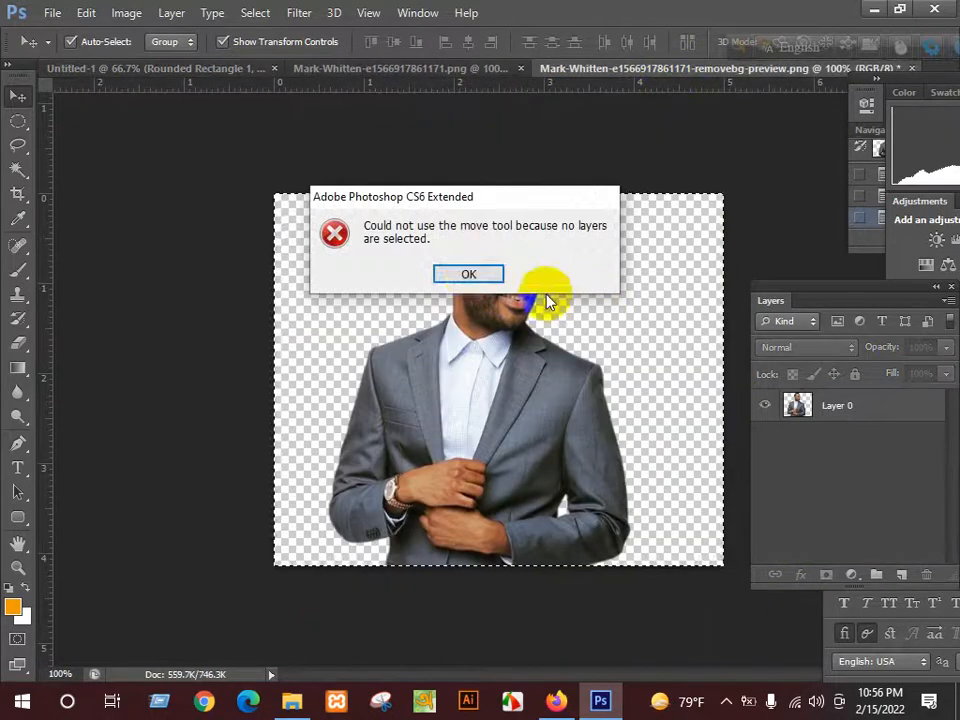
pyautogui.click(468, 273)
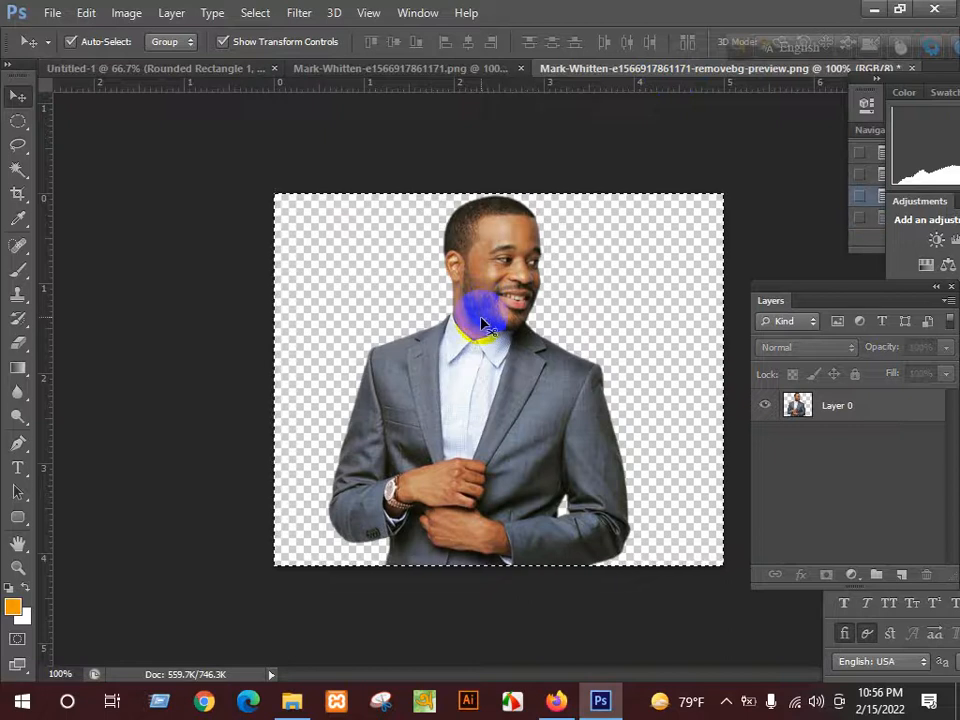
pyautogui.click(677, 268)
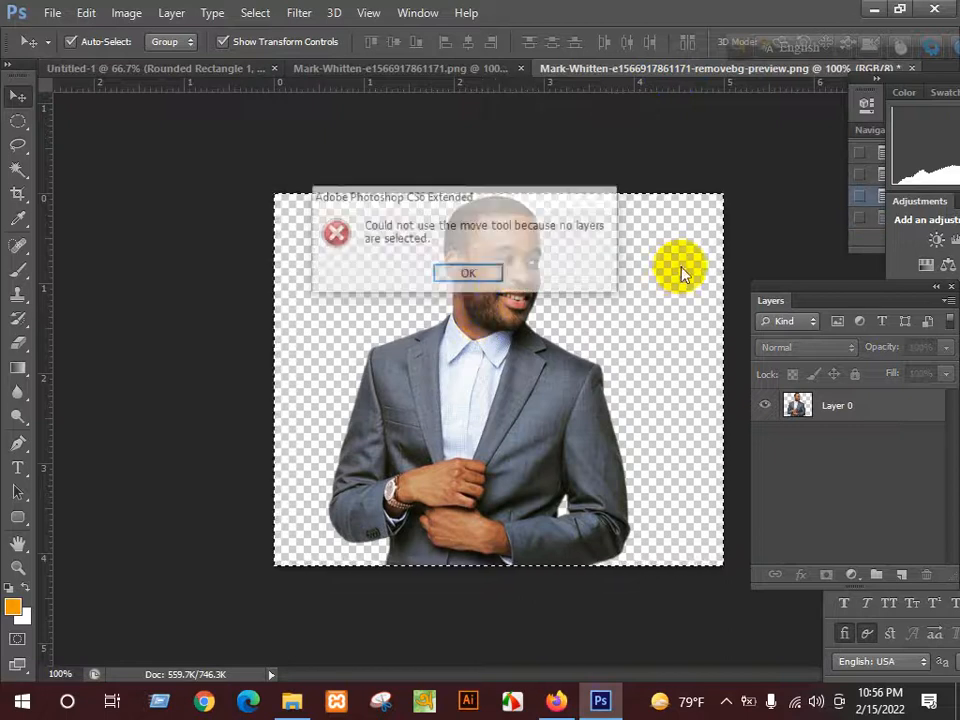
pyautogui.click(490, 274)
pyautogui.click(528, 207)
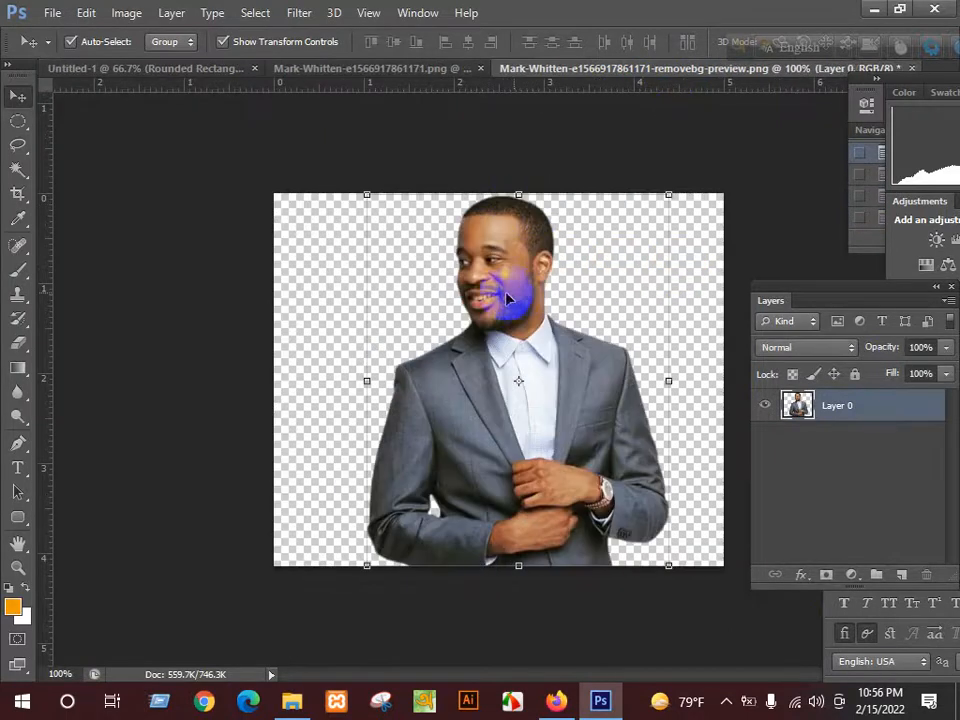
# - Flip the man's cutout canvas horizontally and cut the entire image to the clipboard
pyautogui.click(184, 42)
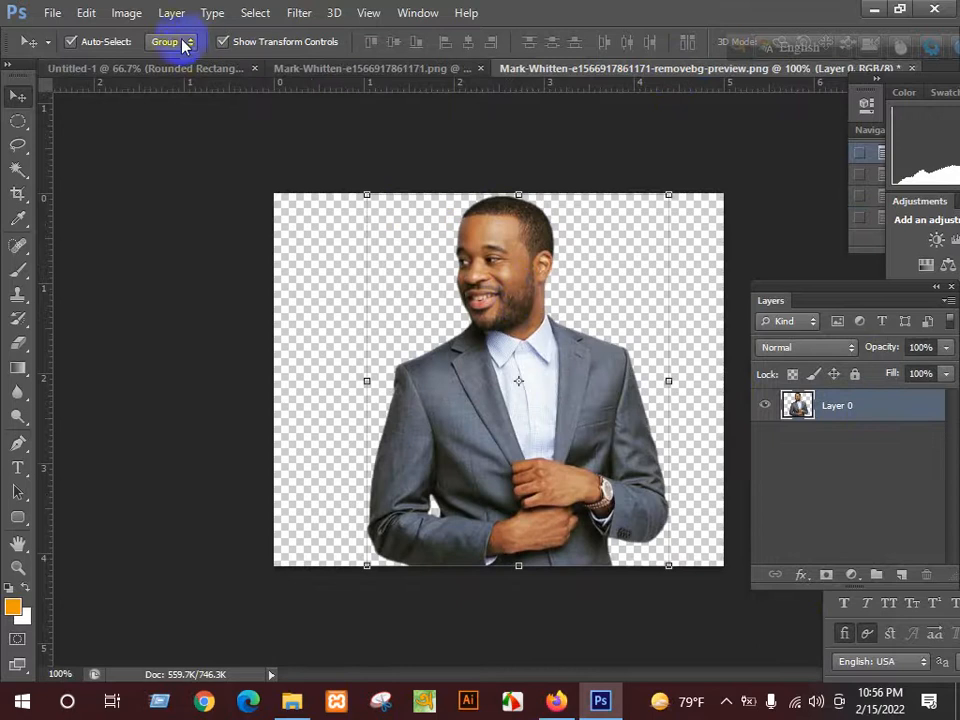
pyautogui.click(124, 19)
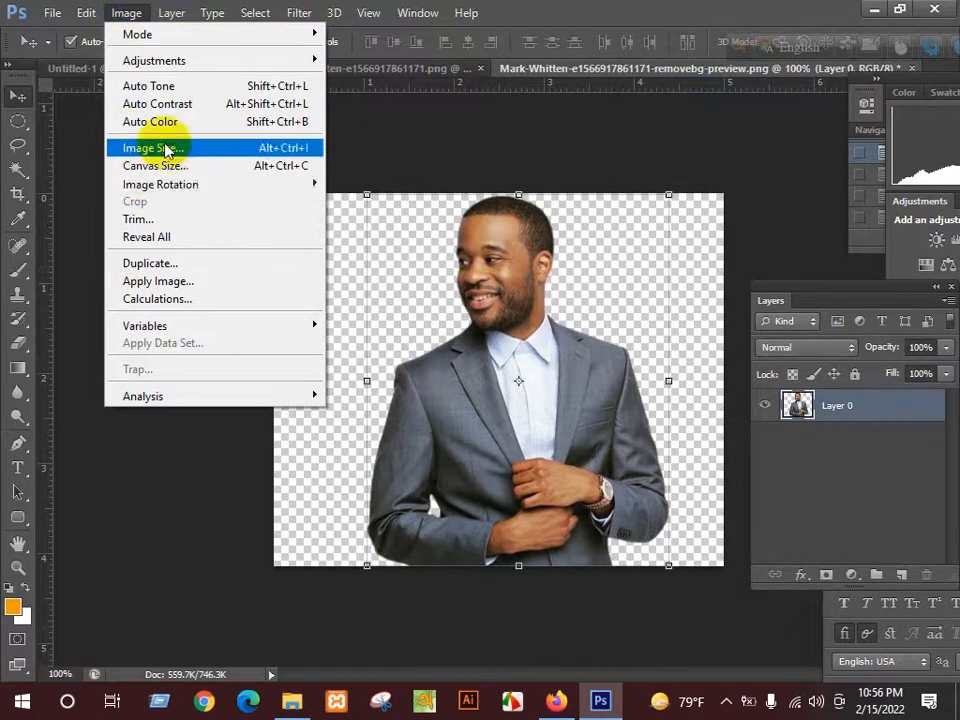
pyautogui.moveTo(171, 184)
pyautogui.click(402, 262)
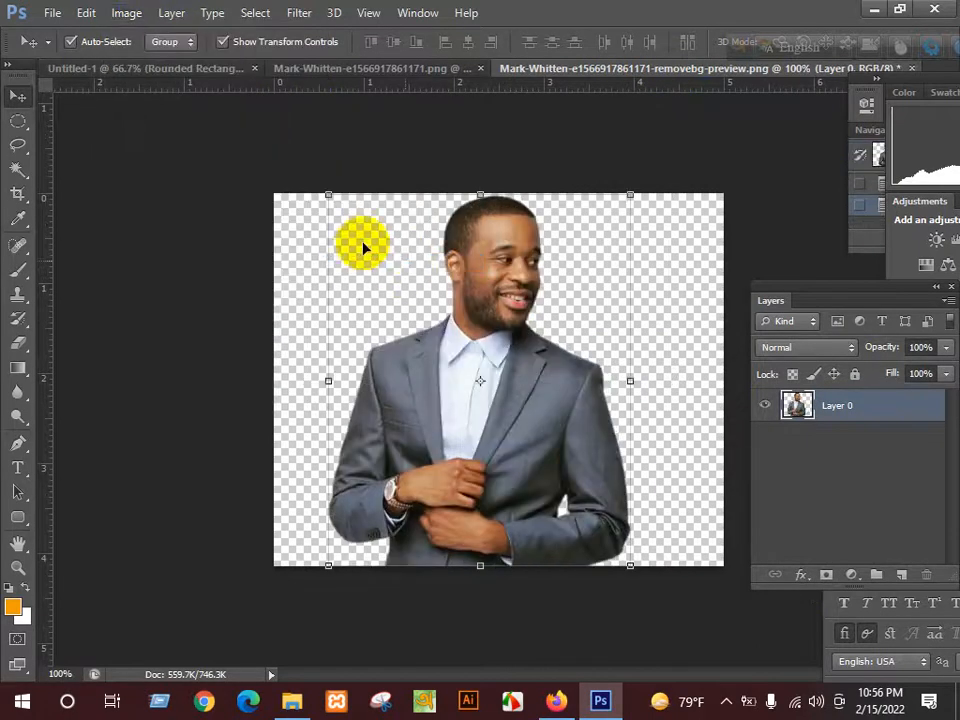
pyautogui.hotkey('ctrl', 'a')
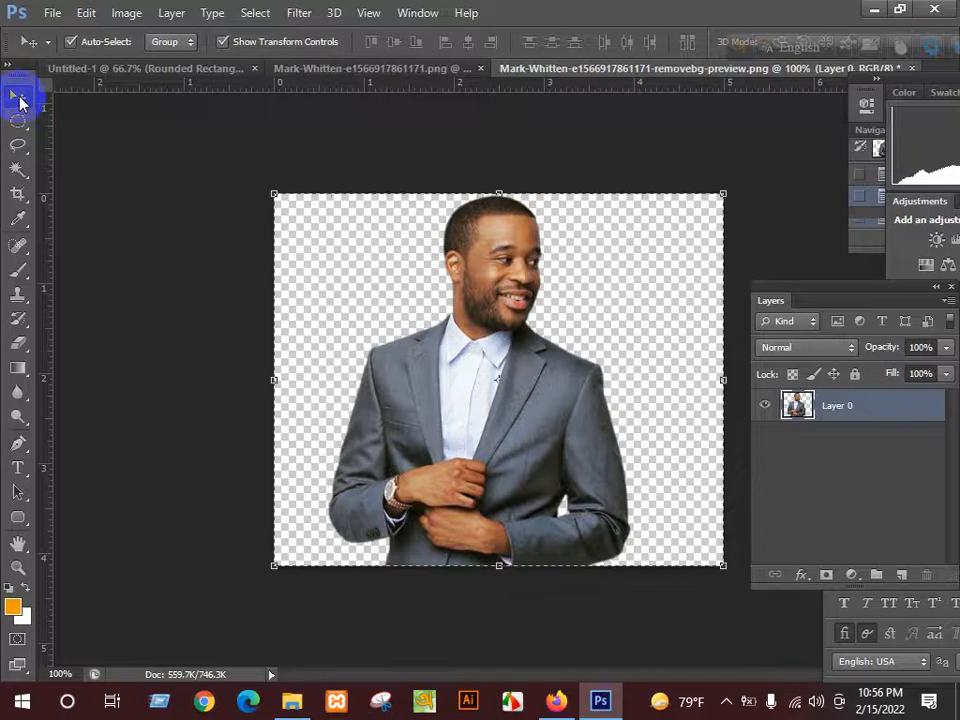
pyautogui.press('Delete')
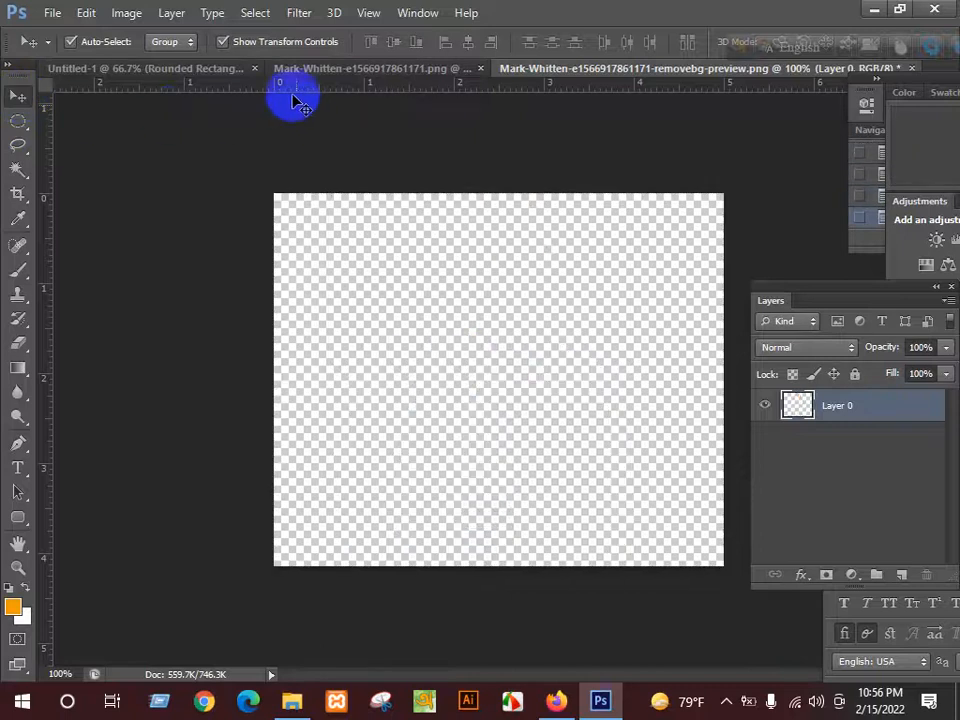
# - Paste the man's cutout into the flyer's lower-left area and scale it down to about 67.5%
pyautogui.click(160, 70)
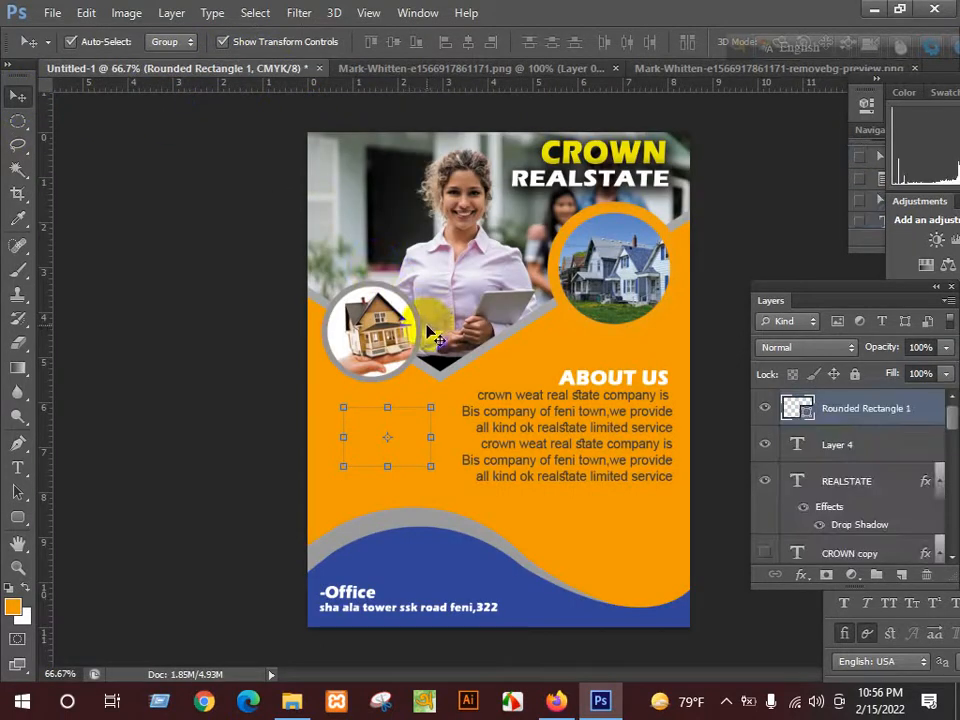
pyautogui.hotkey('ctrl', 'v')
pyautogui.moveTo(551, 429); pyautogui.dragTo(418, 455)
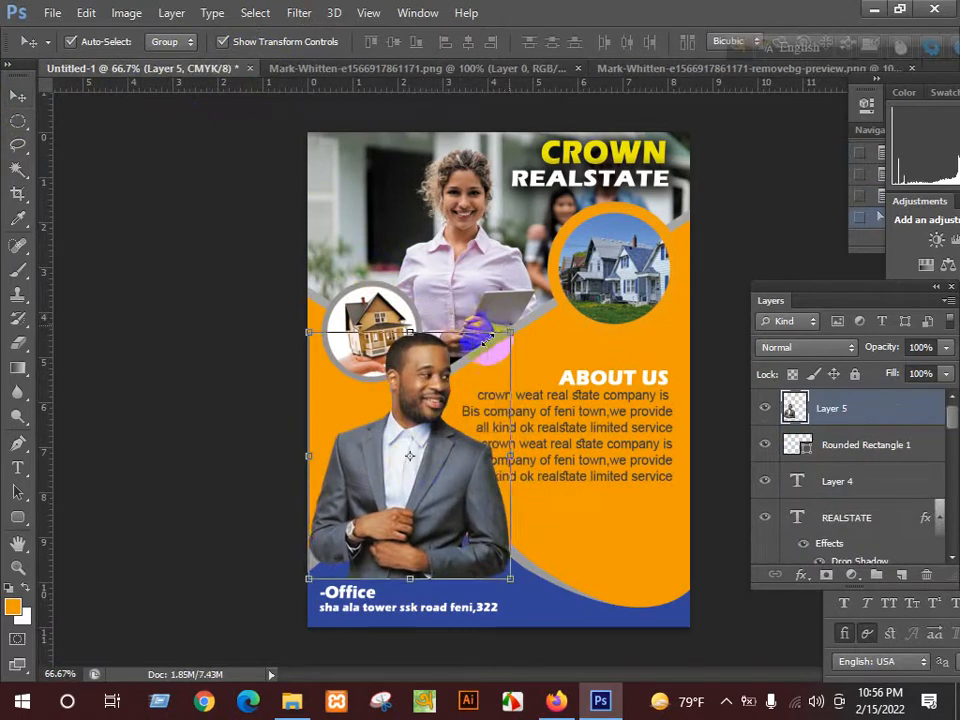
pyautogui.moveTo(510, 330); pyautogui.dragTo(436, 400)
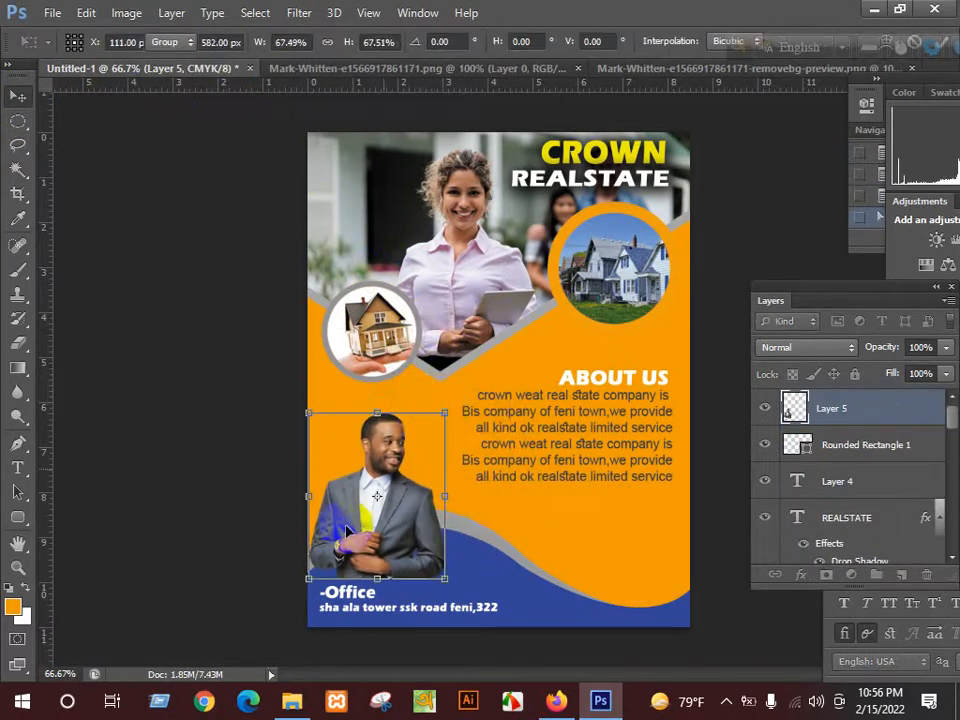
pyautogui.press('Return')
# - Move the man's cutout up beside the ABOUT US text and scale it down slightly
pyautogui.moveTo(385, 520); pyautogui.dragTo(400, 460)
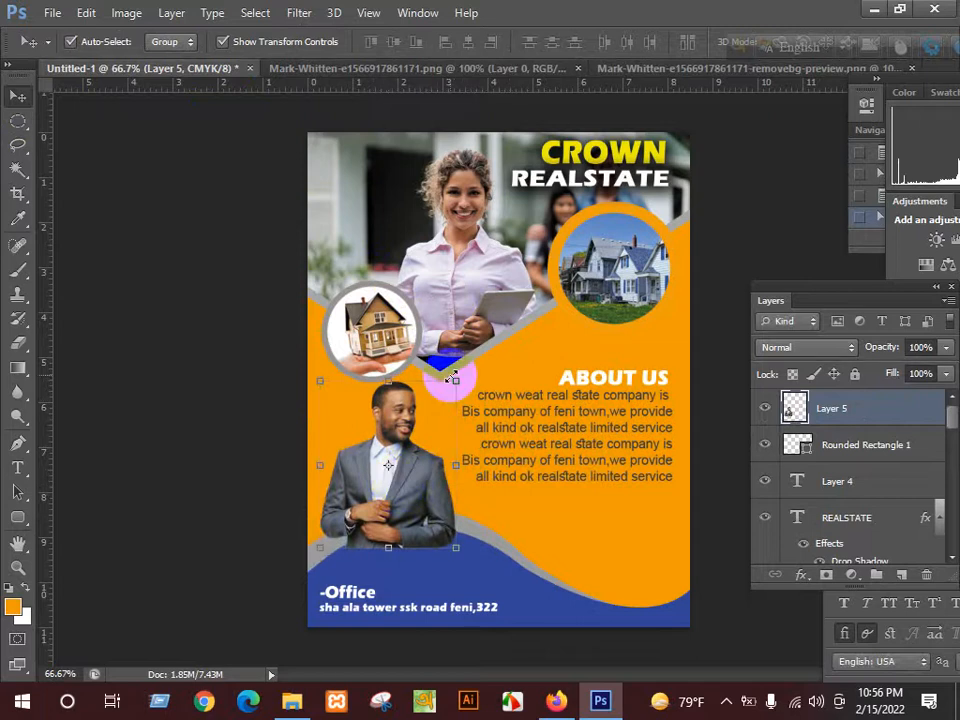
pyautogui.moveTo(455, 378); pyautogui.dragTo(446, 392)
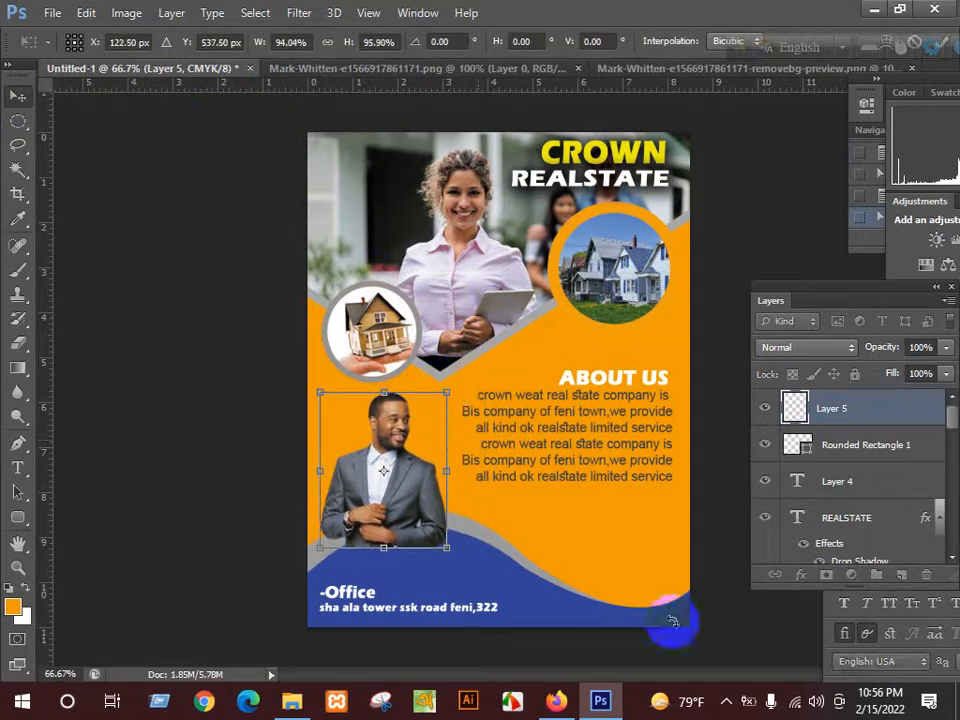
pyautogui.press('Return')
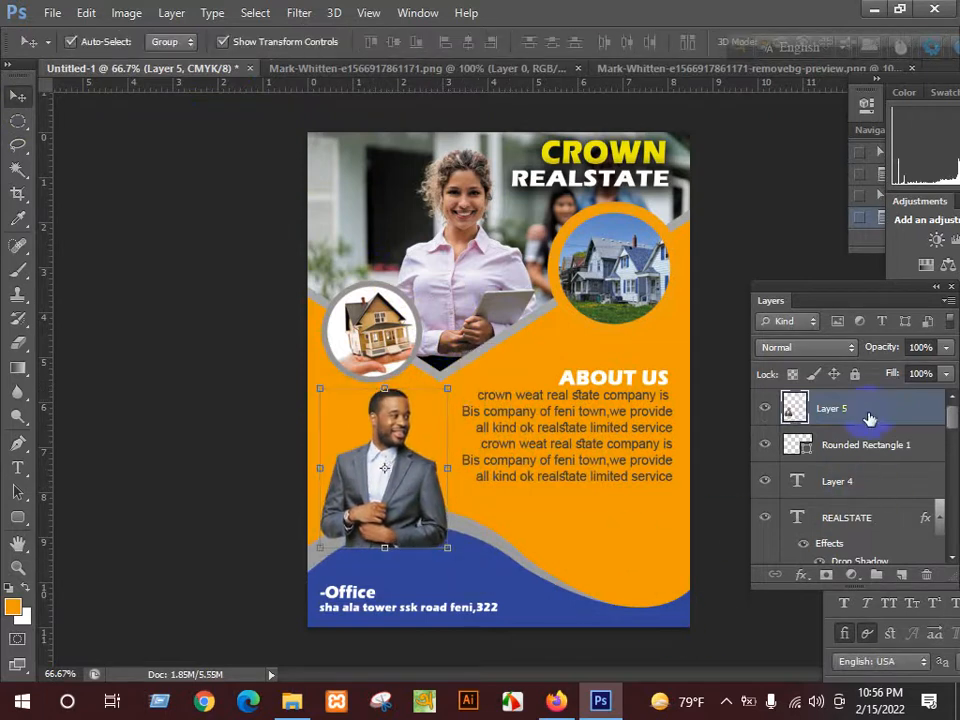
# - Place the man's layer directly above Shape 2 copy, behind the blue wave, and nudge the cutout slightly left
pyautogui.moveTo(869, 418)
pyautogui.mouseDown()
pyautogui.moveTo(853, 574)
pyautogui.moveTo(868, 658)
pyautogui.moveTo(861, 521)
pyautogui.moveTo(873, 437)
pyautogui.mouseUp()
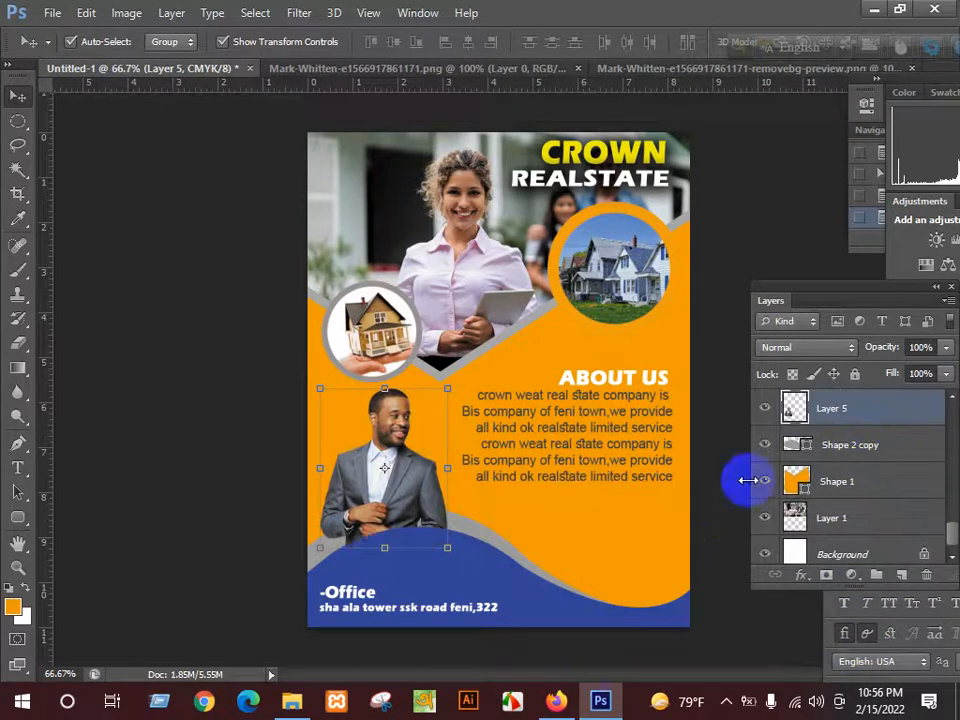
pyautogui.moveTo(377, 489)
pyautogui.mouseDown()
pyautogui.moveTo(376, 478)
pyautogui.moveTo(386, 489)
pyautogui.moveTo(367, 491)
pyautogui.mouseUp()
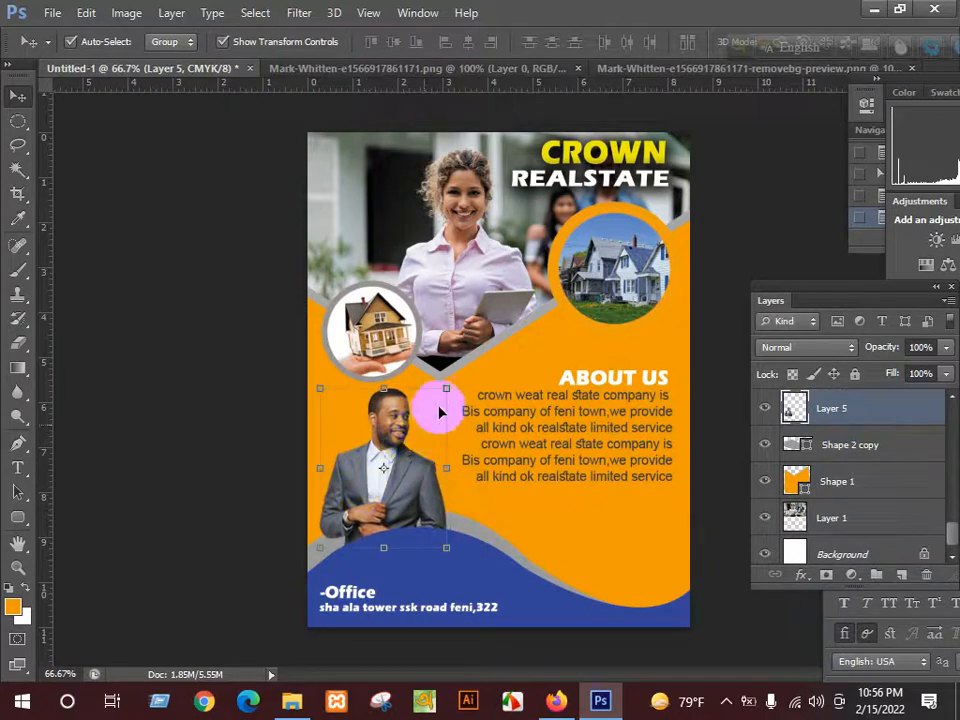
pyautogui.click(414, 437)
# - Move the woman's photo slightly up and stretch the orange Shape 1 upward to 108.36% of its height
pyautogui.moveTo(461, 300); pyautogui.dragTo(455, 255)
pyautogui.click(452, 394)
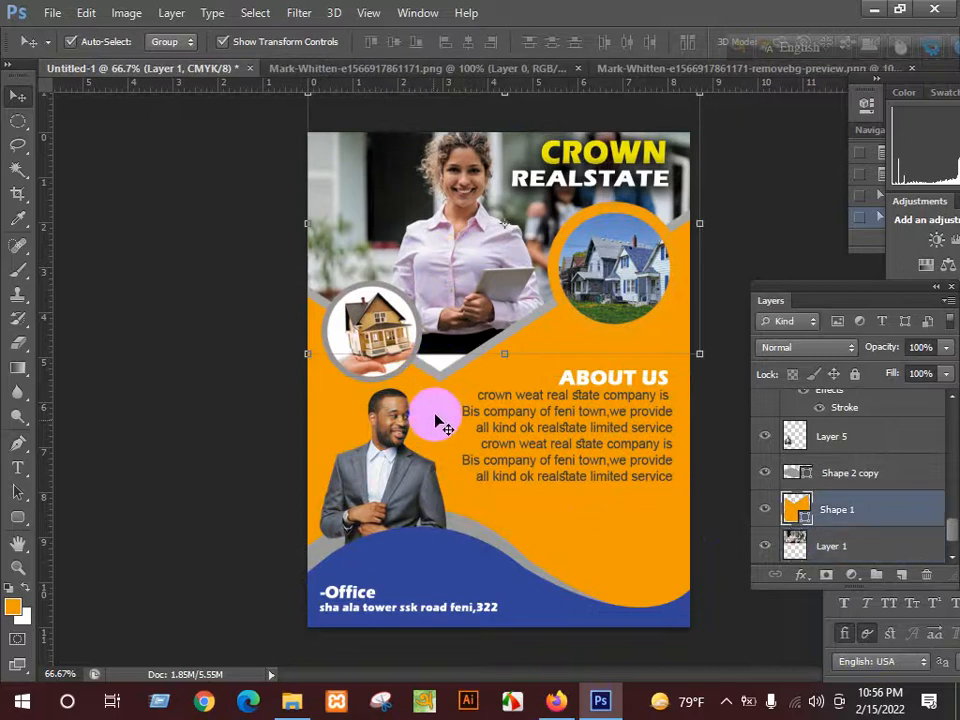
pyautogui.moveTo(479, 202); pyautogui.dragTo(487, 160)
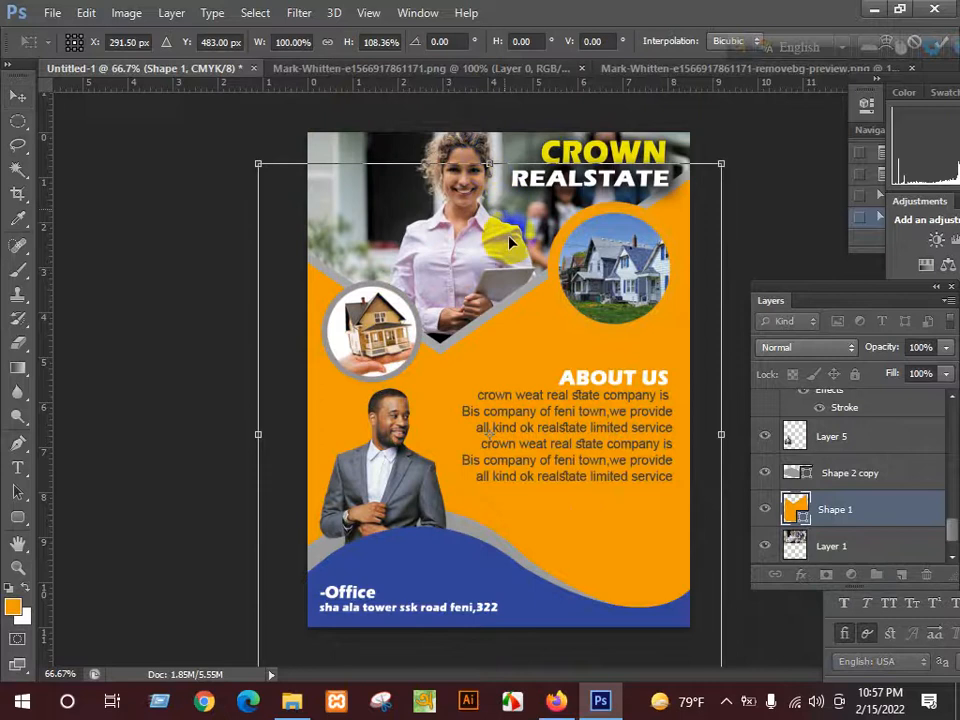
# - Move the round photo of the blue-and-white houses to about X 359 px, Y 221 px, and the round model-house photo slightly up
pyautogui.click(612, 285)
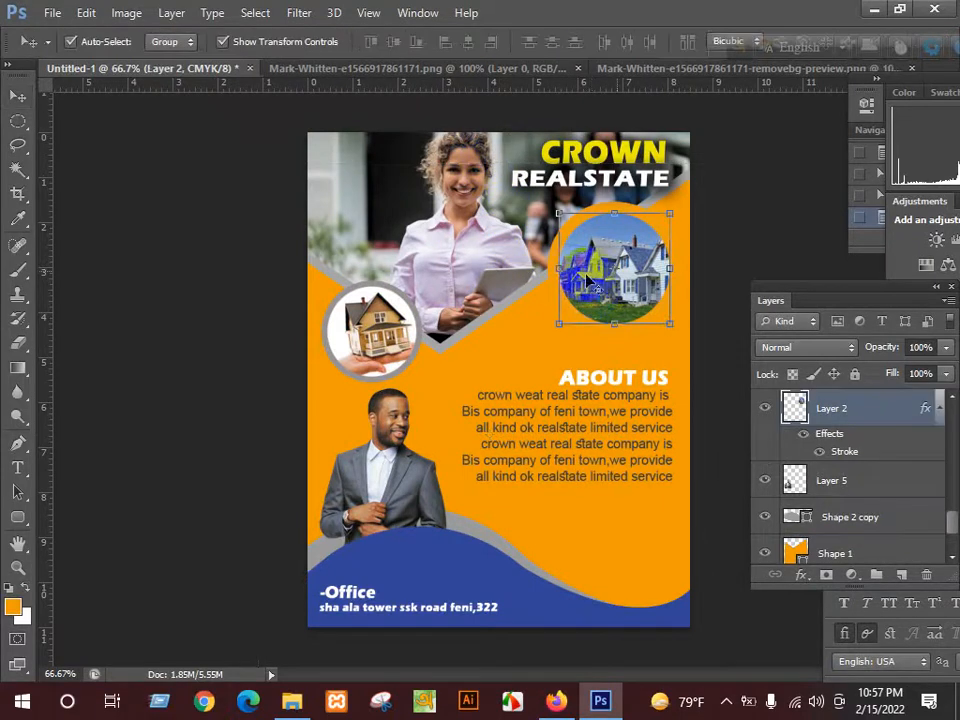
pyautogui.hotkey('ctrl', 't')
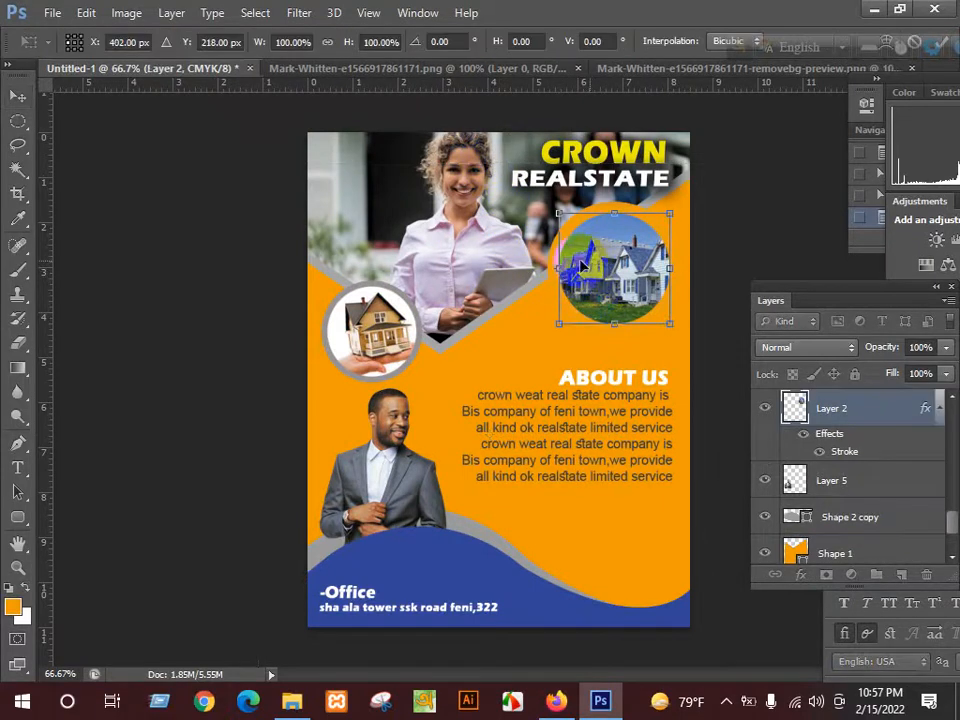
pyautogui.moveTo(583, 264); pyautogui.dragTo(556, 266)
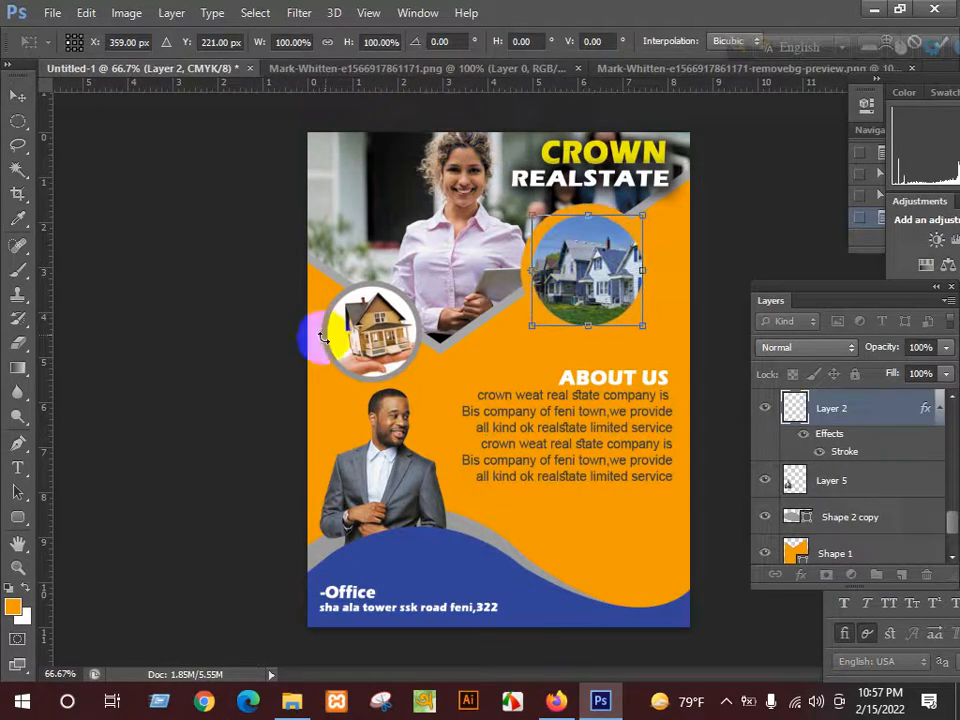
pyautogui.press('Return')
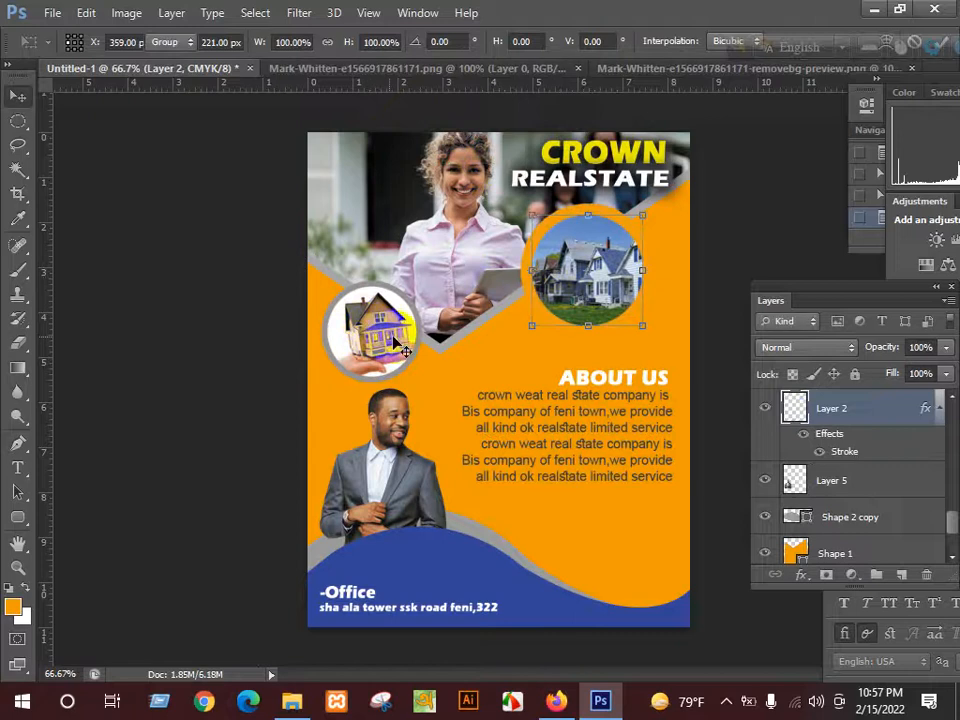
pyautogui.click(406, 347)
pyautogui.hotkey('ctrl', 't')
pyautogui.moveTo(379, 292)
pyautogui.mouseDown()
pyautogui.moveTo(378, 312)
pyautogui.moveTo(390, 300)
pyautogui.moveTo(370, 283)
pyautogui.moveTo(372, 295)
pyautogui.mouseUp()
pyautogui.press('Return')
# - Enlarge the man's cutout proportionally to about 119%, keeping its lower-left corner in place
pyautogui.click(427, 432)
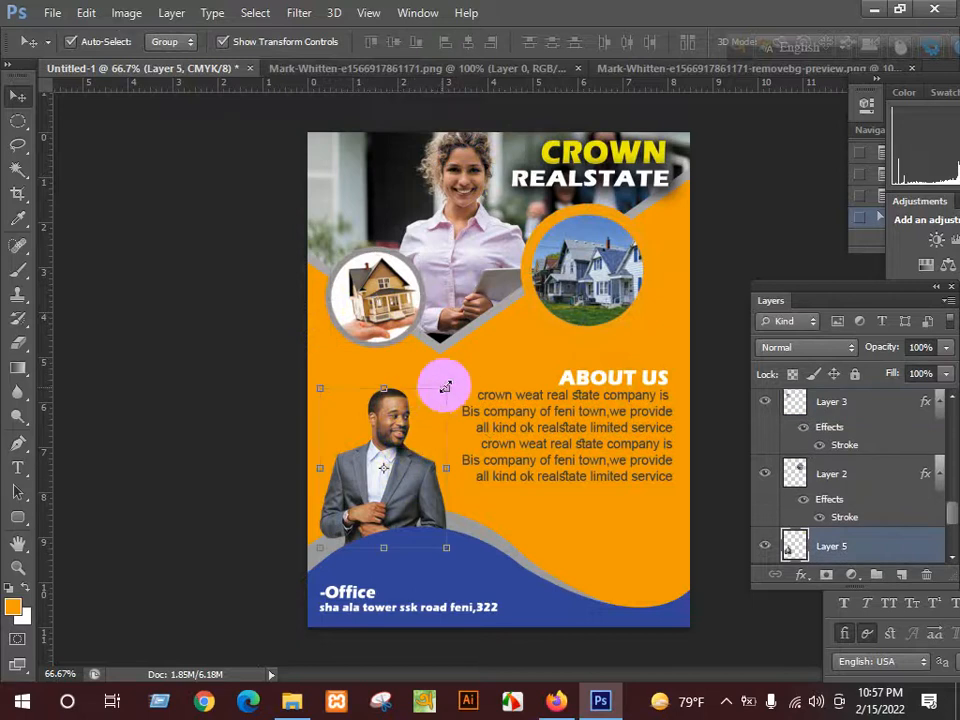
pyautogui.moveTo(445, 387); pyautogui.dragTo(470, 353)
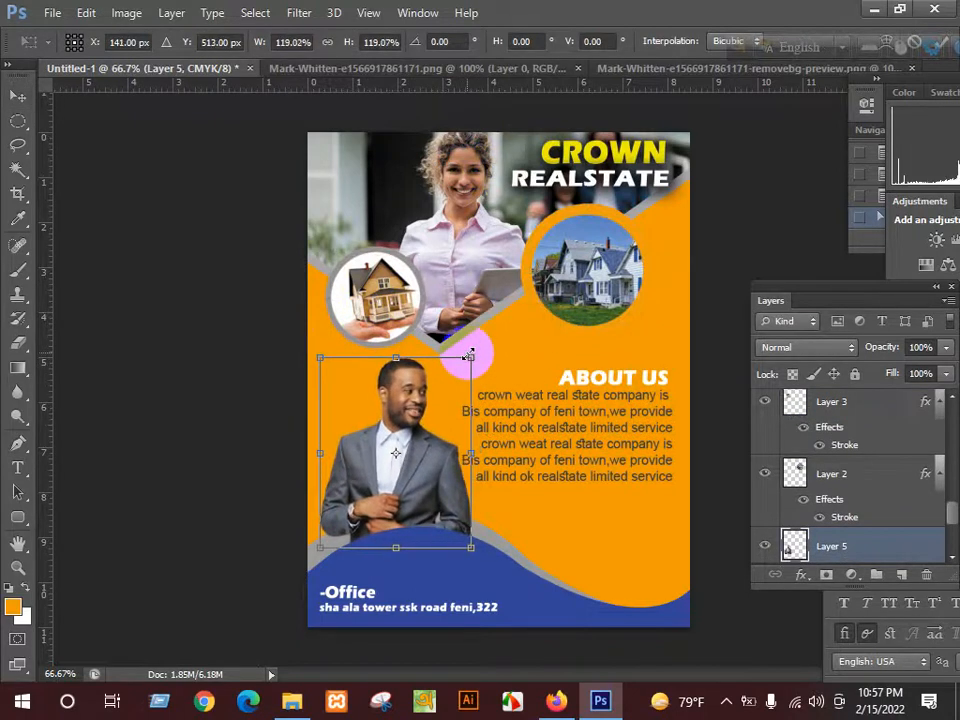
pyautogui.press('Return')
# - Nudge the man's cutout slightly left and up, and shift the ABOUT US paragraph slightly right and down
pyautogui.moveTo(408, 423); pyautogui.dragTo(390, 418)
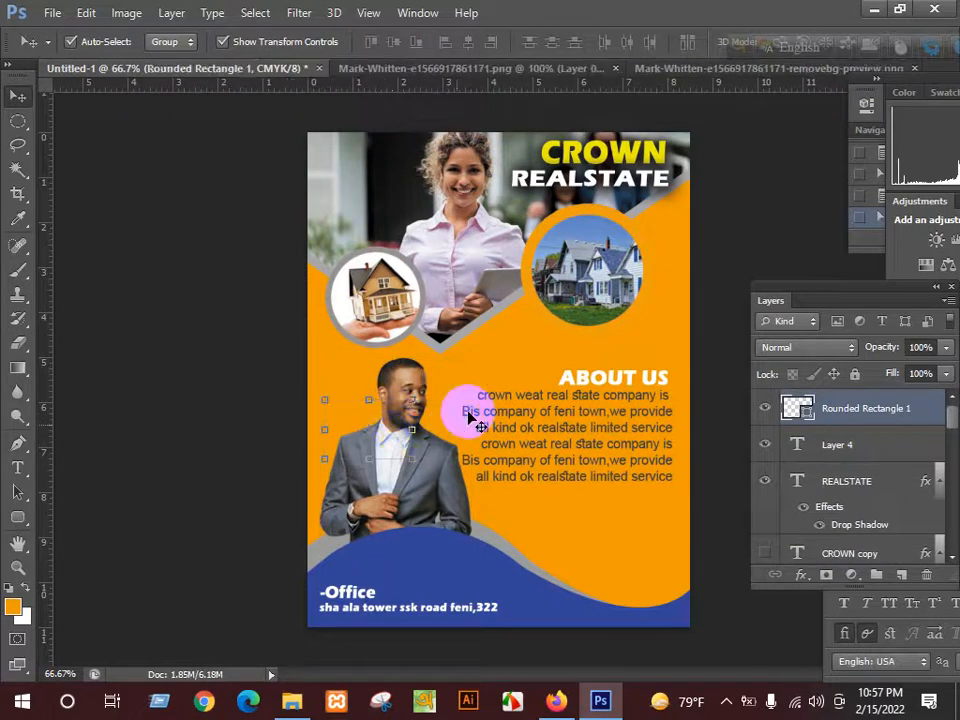
pyautogui.click(490, 390)
pyautogui.click(441, 449)
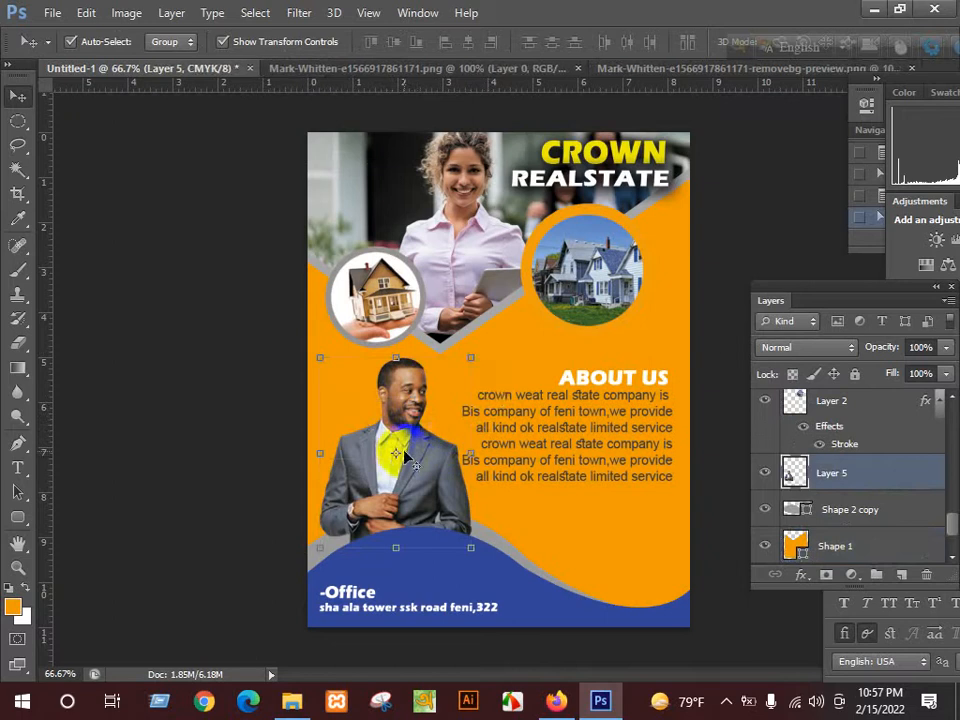
pyautogui.moveTo(395, 453); pyautogui.dragTo(424, 440)
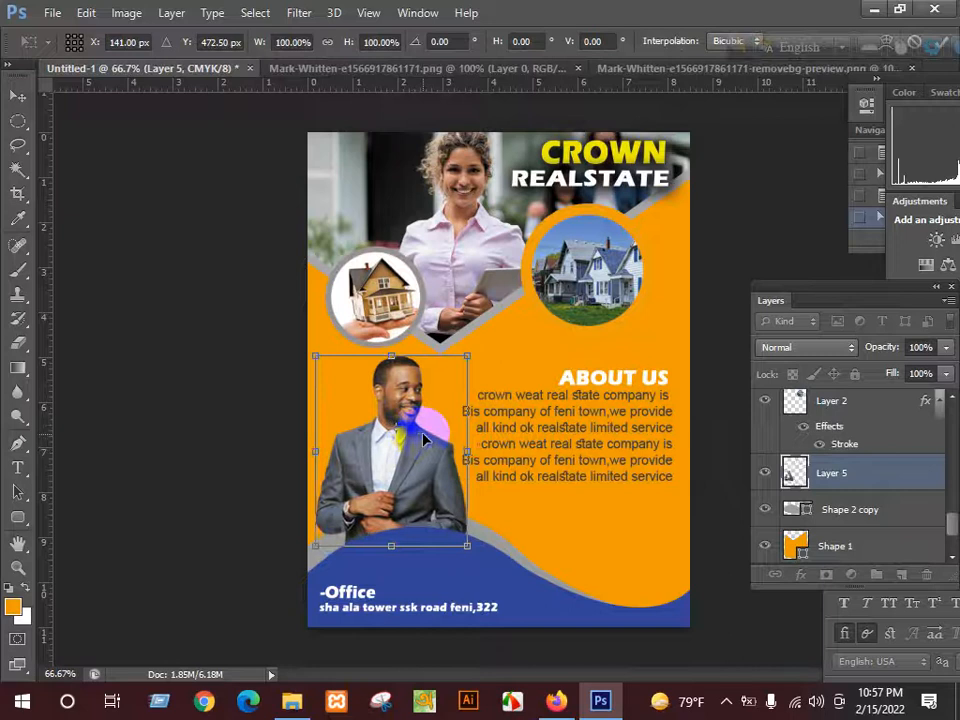
pyautogui.press('Return')
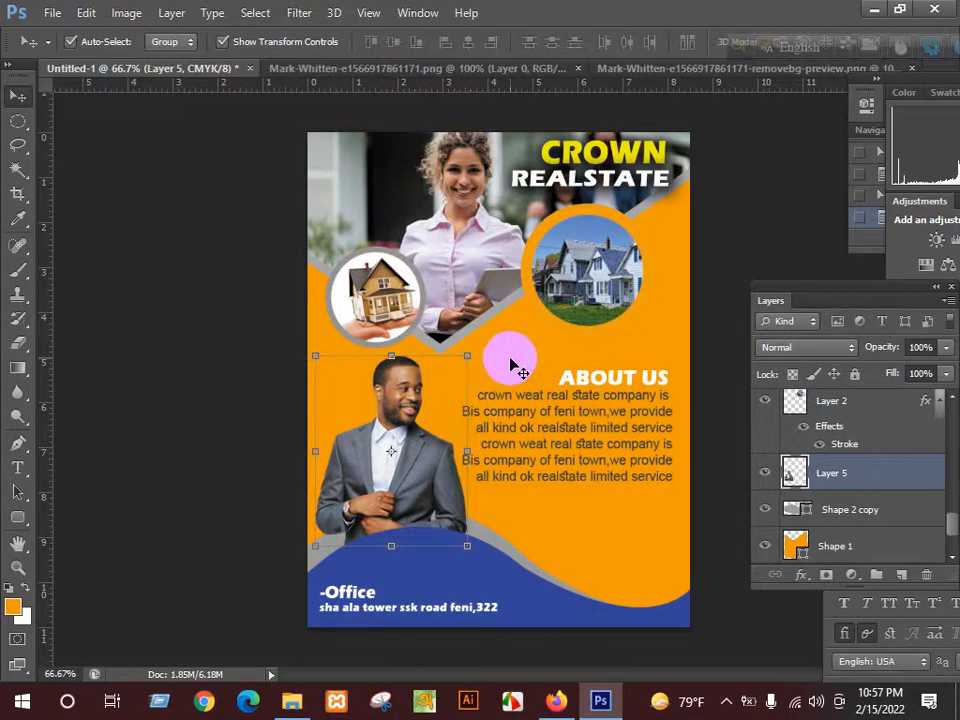
pyautogui.click(516, 367)
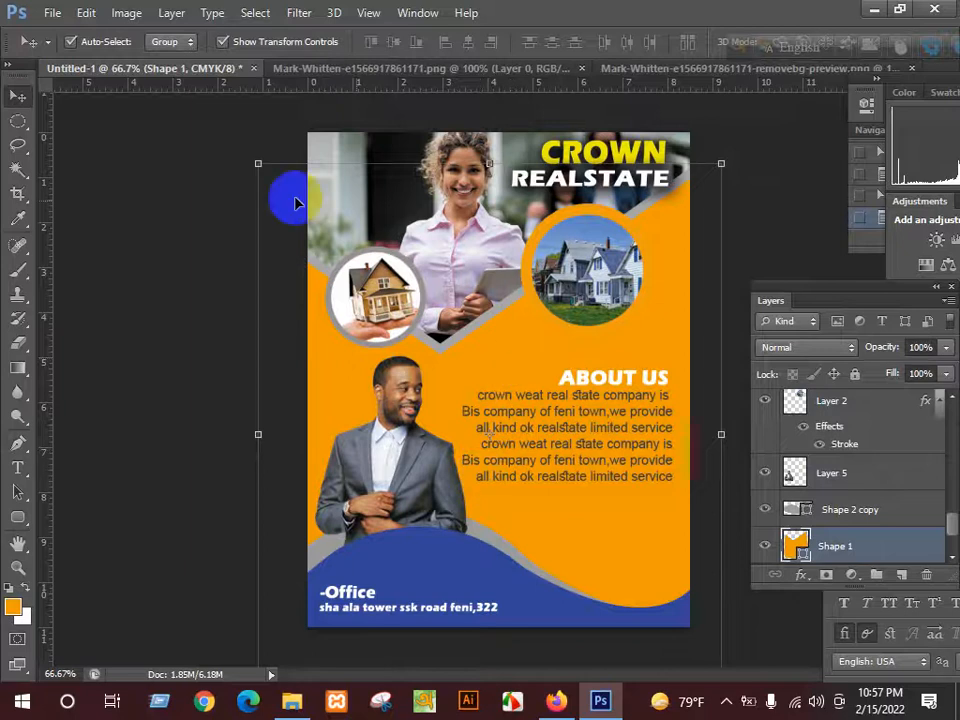
pyautogui.moveTo(535, 396)
pyautogui.mouseDown()
pyautogui.moveTo(553, 386)
pyautogui.moveTo(593, 409)
pyautogui.mouseUp()
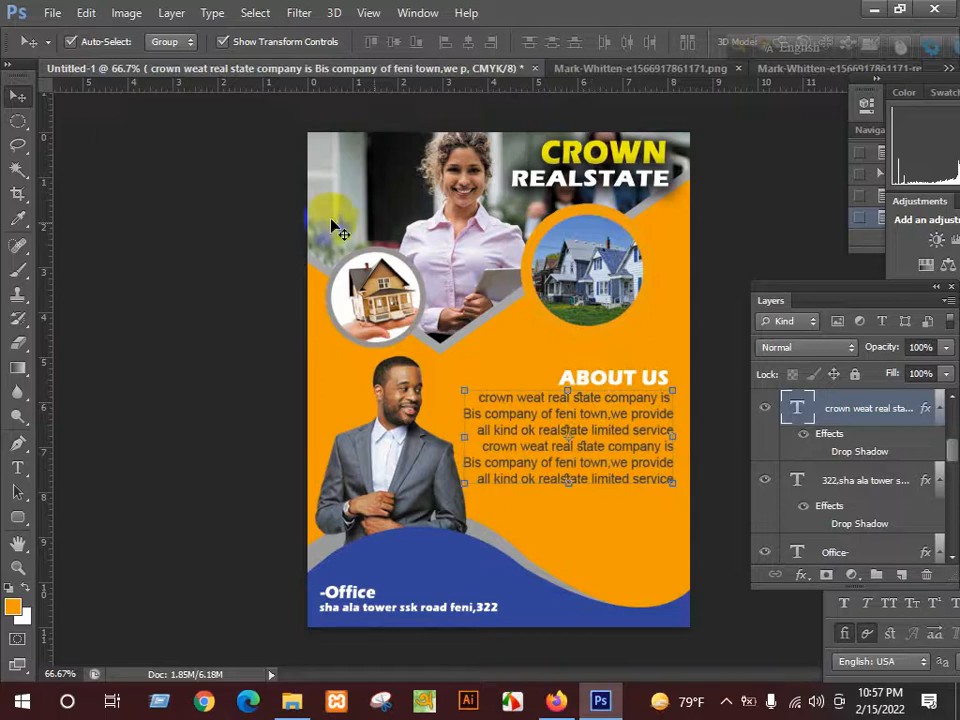
# - Start opening an existing file and browse from This PC to the twoinsoft technology (F:) drive
pyautogui.click(48, 13)
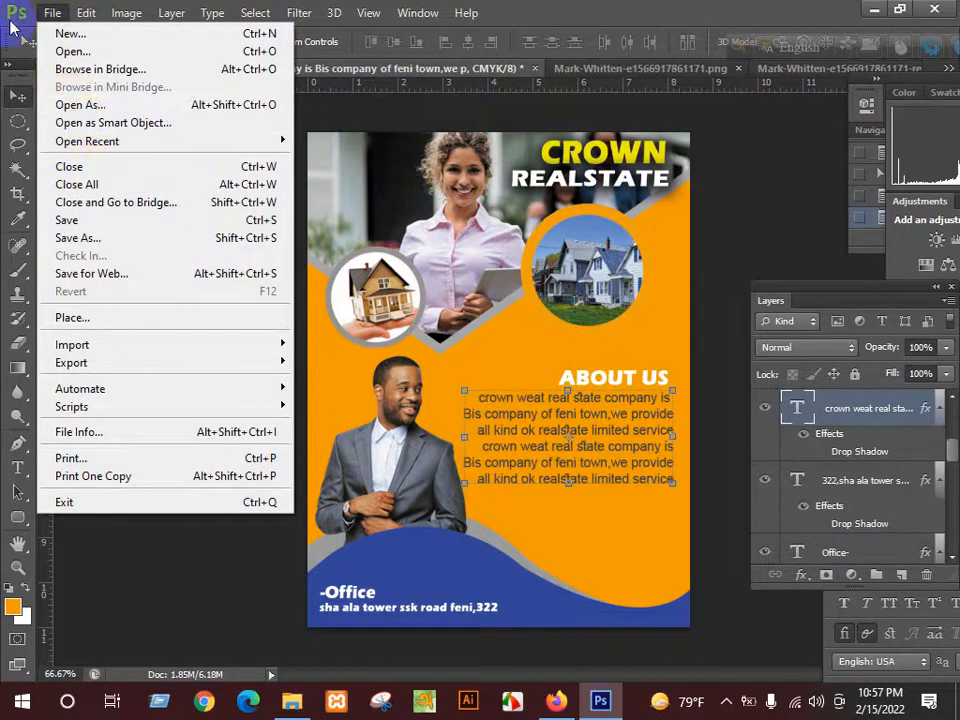
pyautogui.click(66, 54)
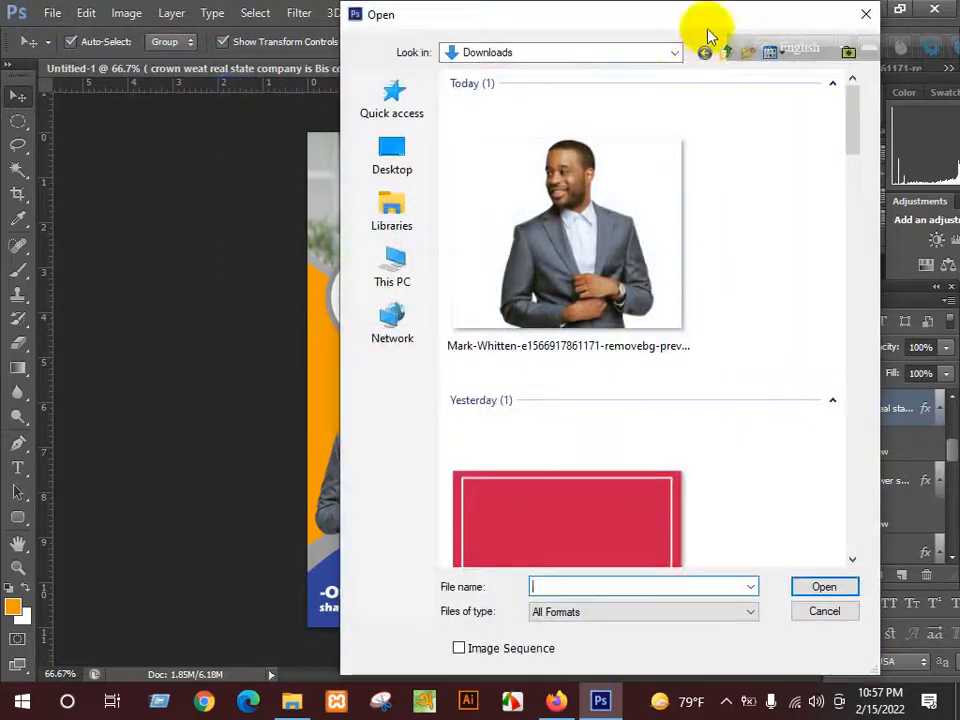
pyautogui.moveTo(617, 15); pyautogui.dragTo(519, 17)
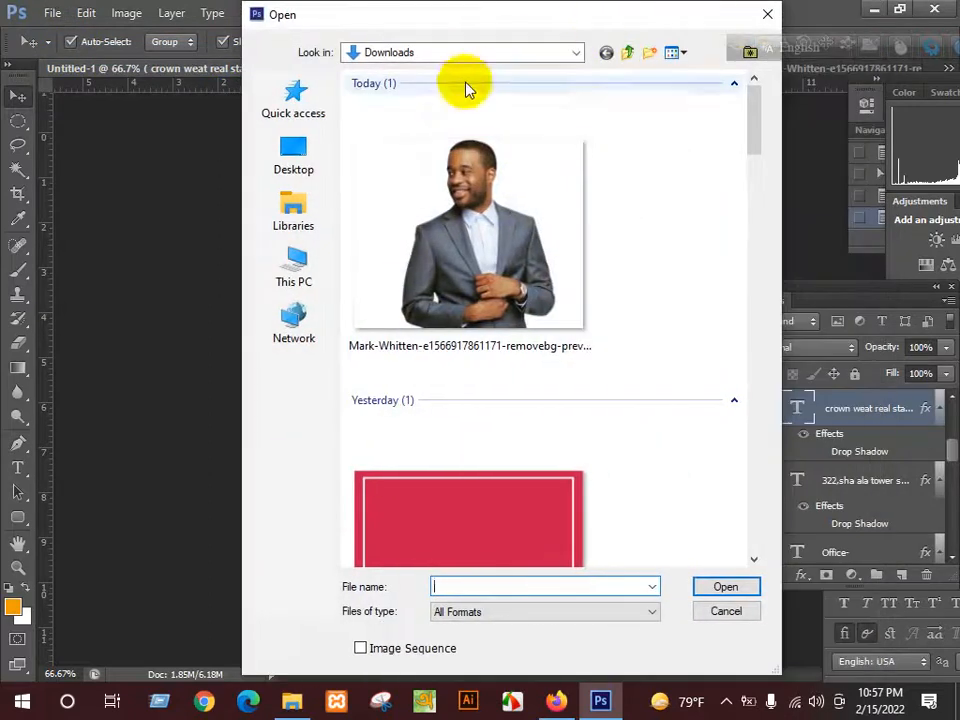
pyautogui.scroll(-5, 400, 230)
pyautogui.click(282, 268)
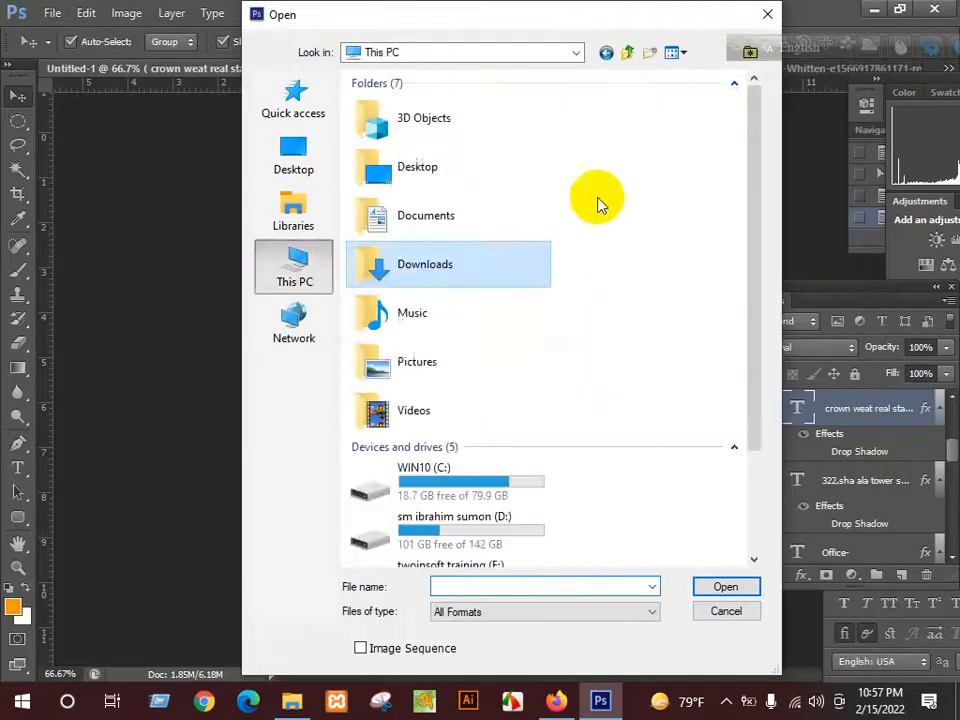
pyautogui.scroll(-3, 590, 200)
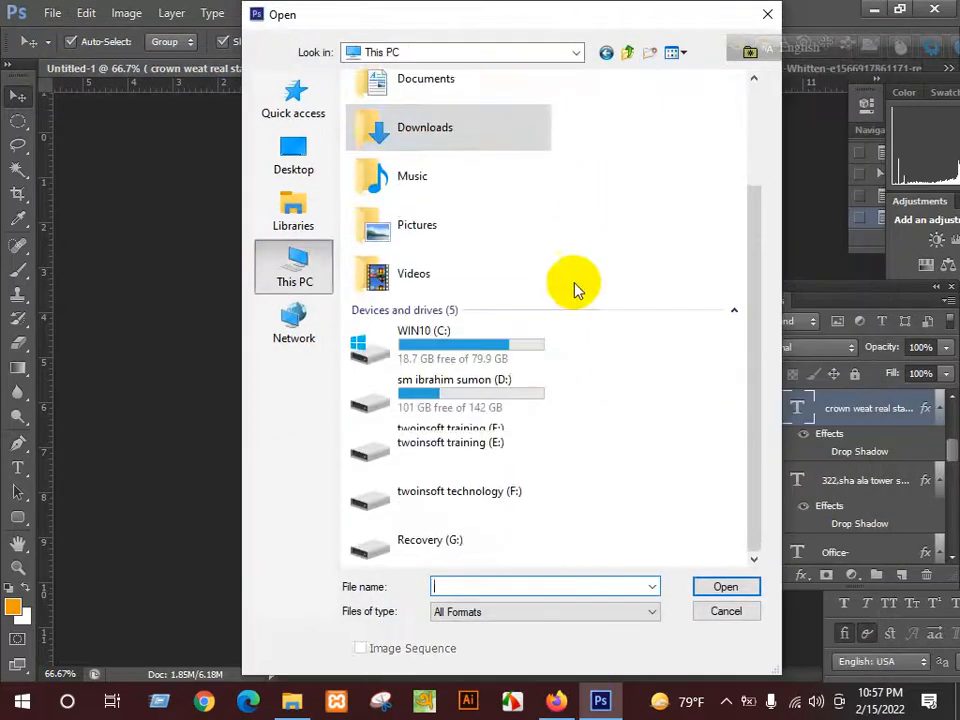
pyautogui.doubleClick(480, 455)
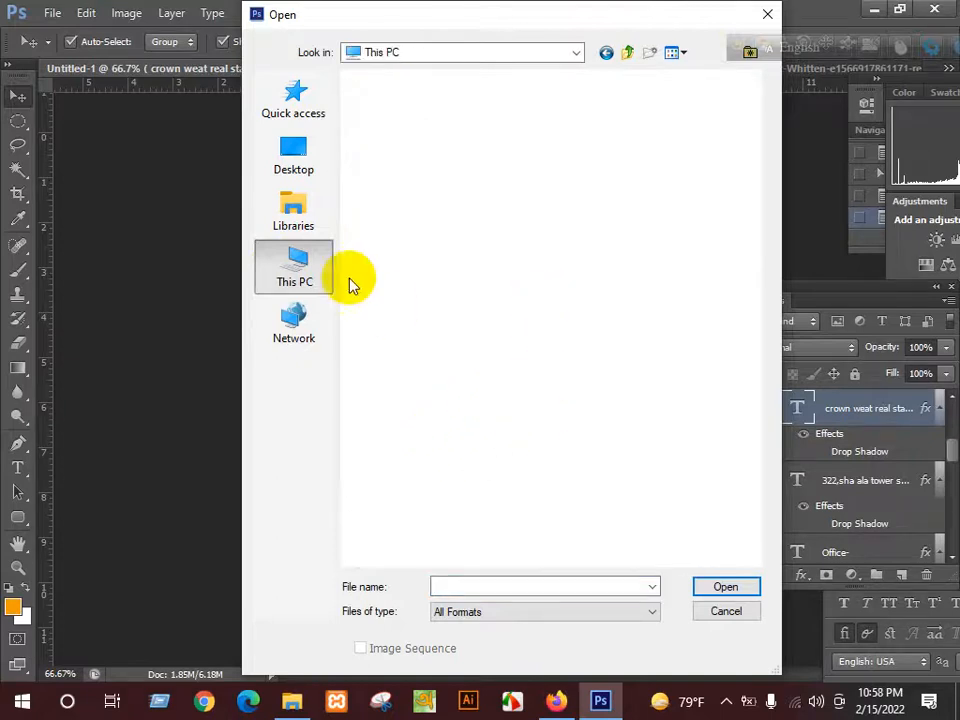
pyautogui.scroll(-2, 430, 281)
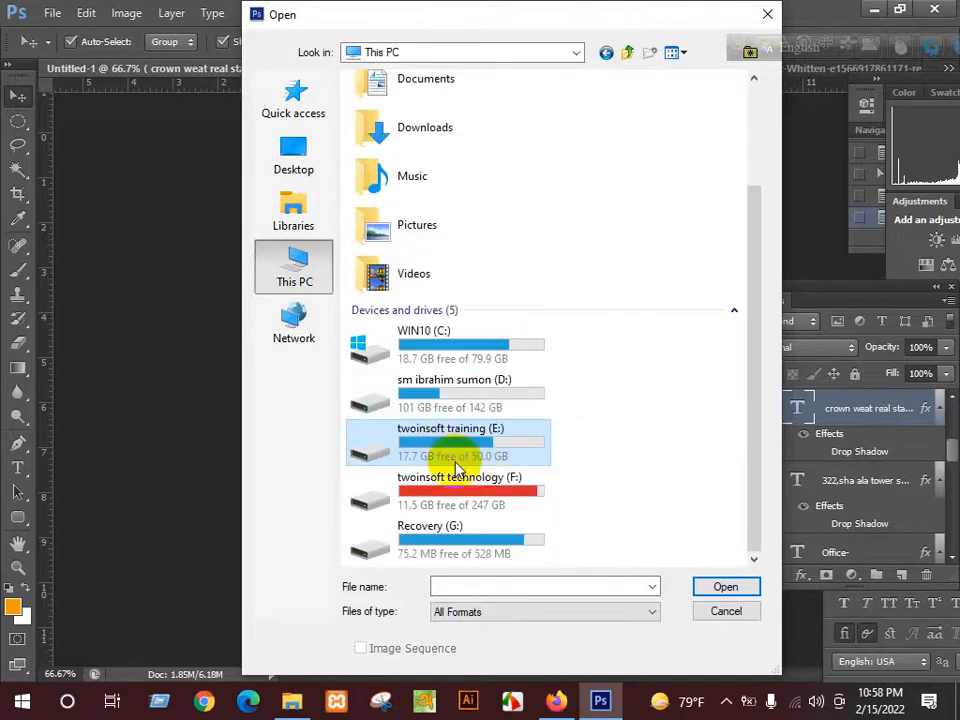
pyautogui.doubleClick(517, 500)
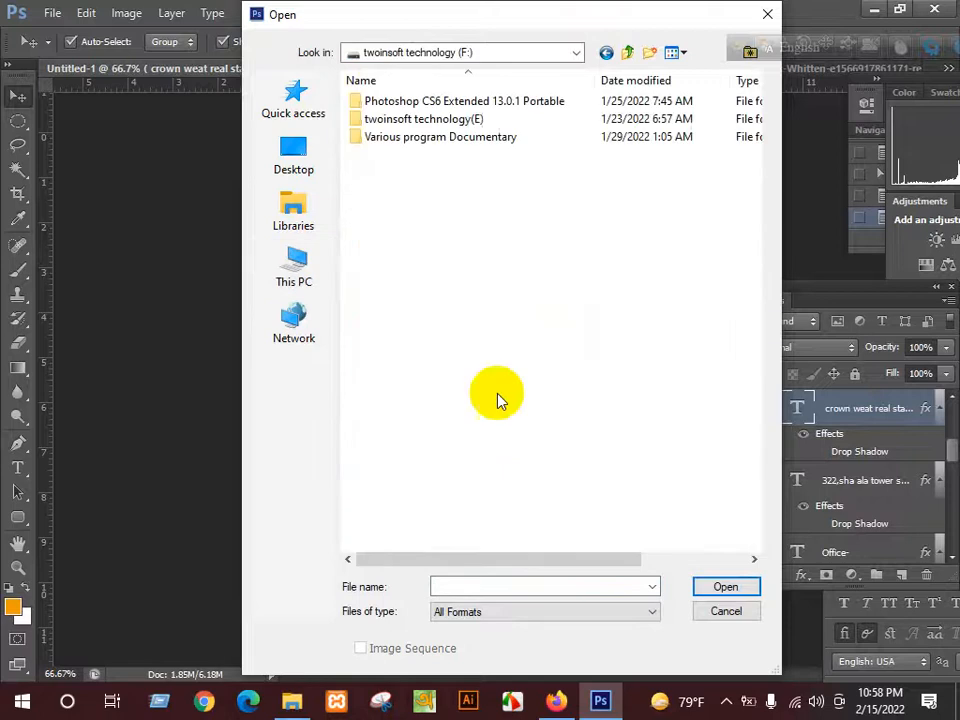
# - Browse through twoinsoft technology(E), current docuent, course layout, graphic design and graphice class document to the Mockup for student folder
pyautogui.doubleClick(460, 120)
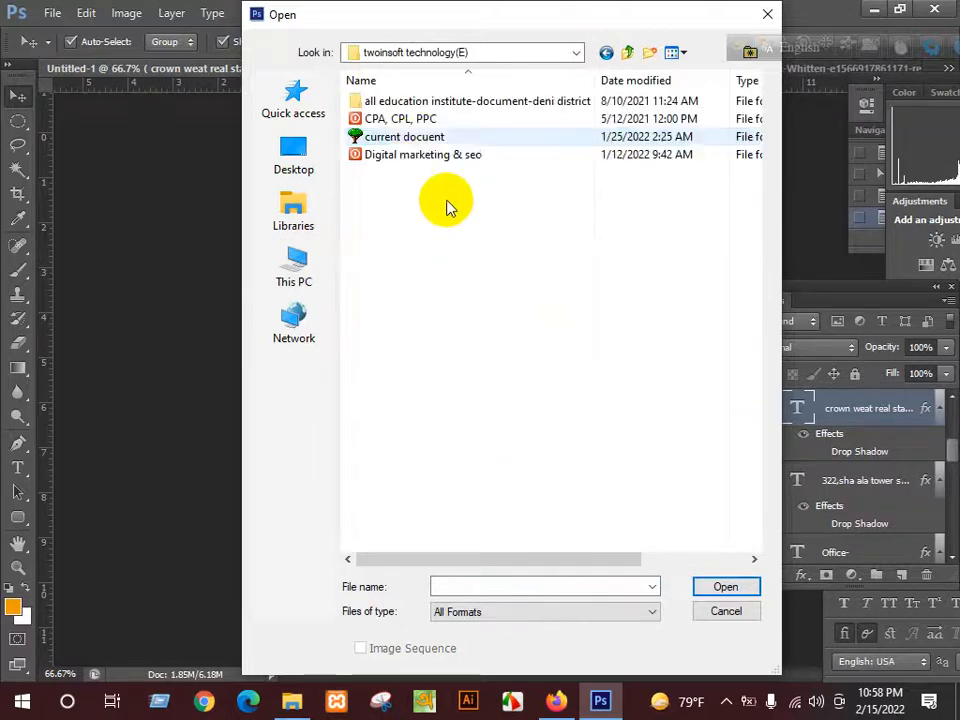
pyautogui.doubleClick(425, 137)
pyautogui.doubleClick(420, 137)
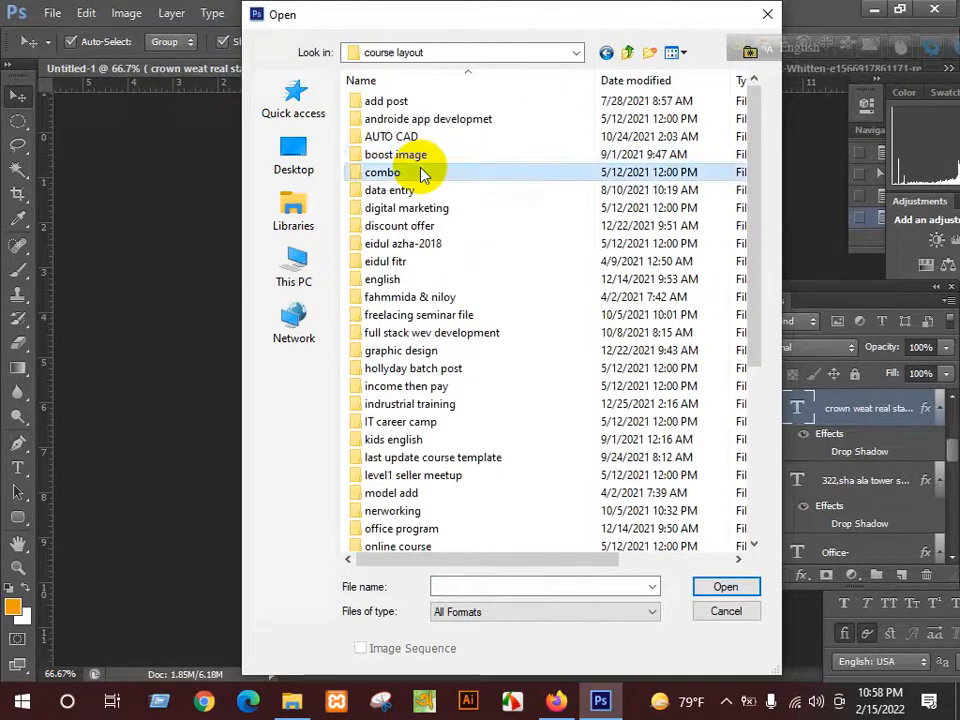
pyautogui.doubleClick(422, 352)
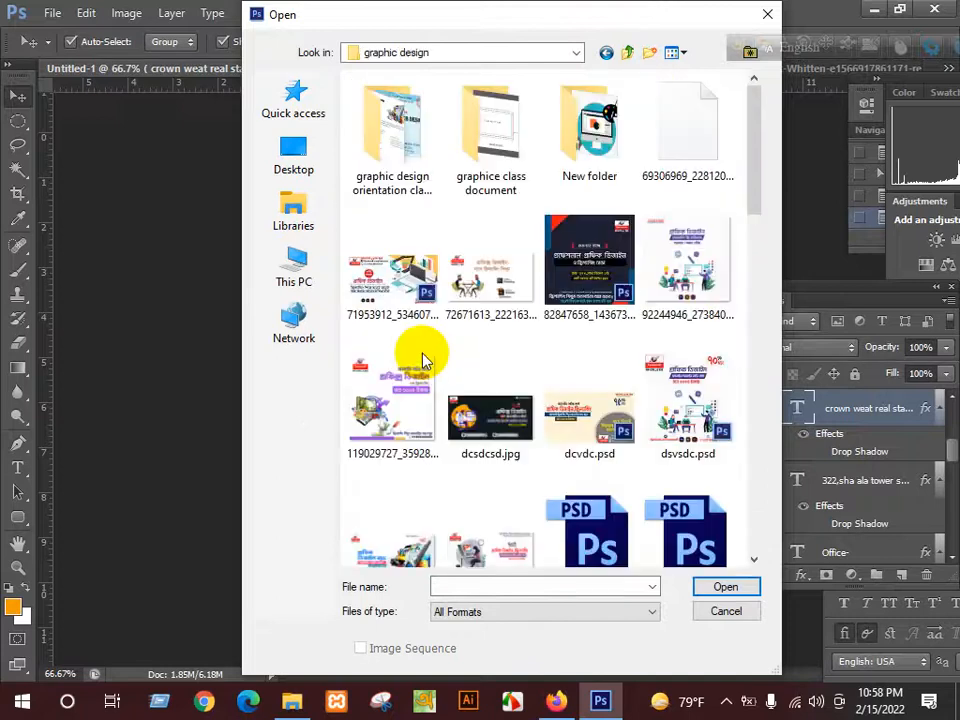
pyautogui.doubleClick(489, 180)
pyautogui.scroll(-3, 519, 362)
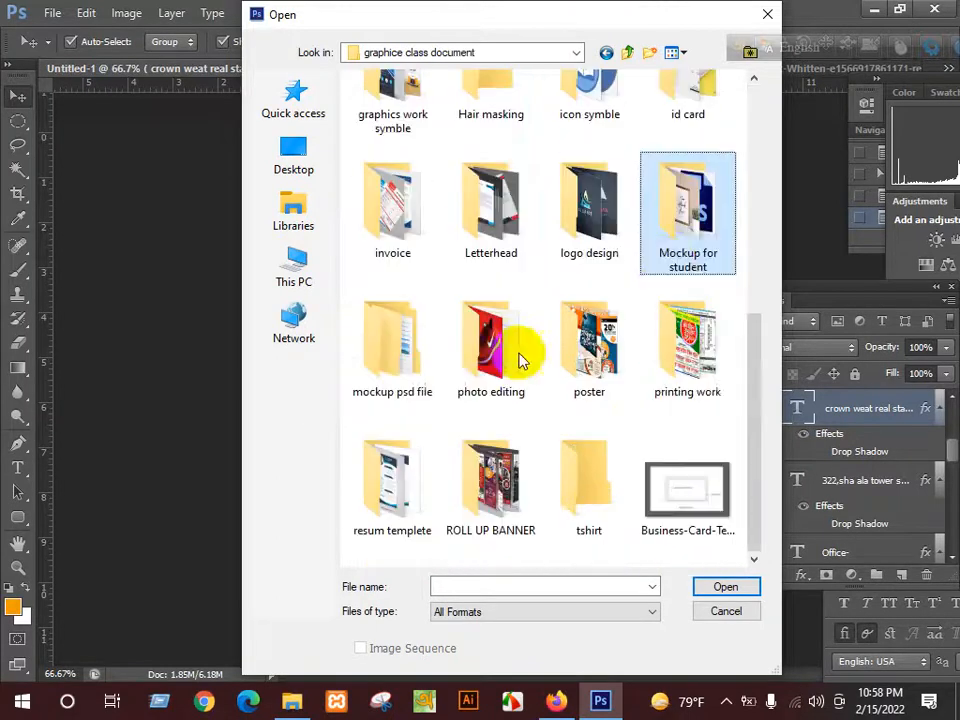
pyautogui.doubleClick(677, 255)
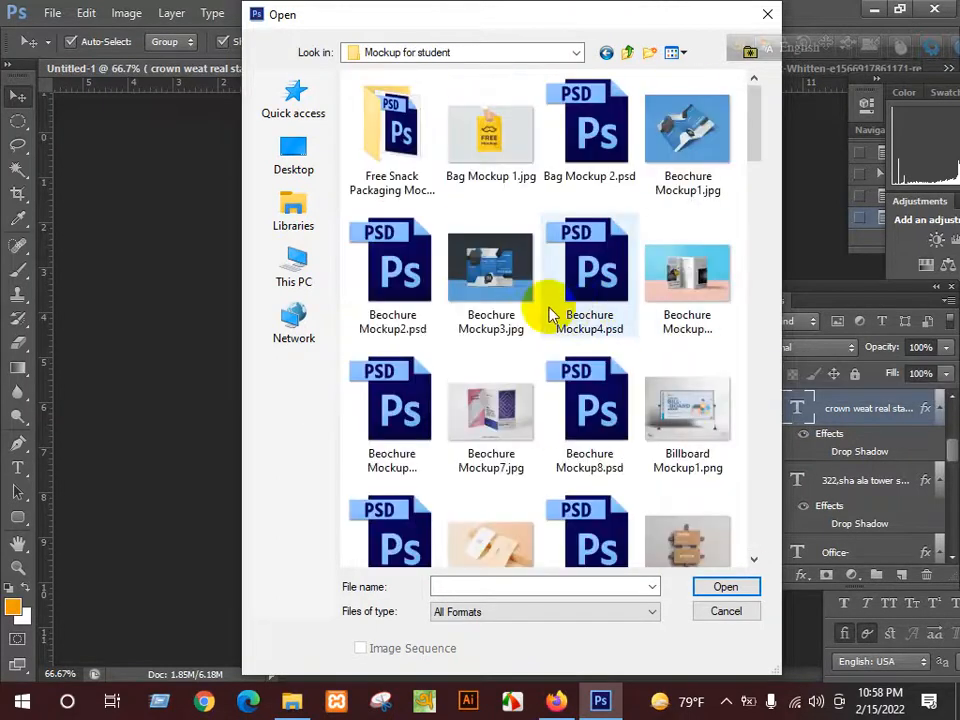
# - Look through the mockup files in the Mockup for student folder for one that suits the flyer
pyautogui.scroll(-10, 527, 399)
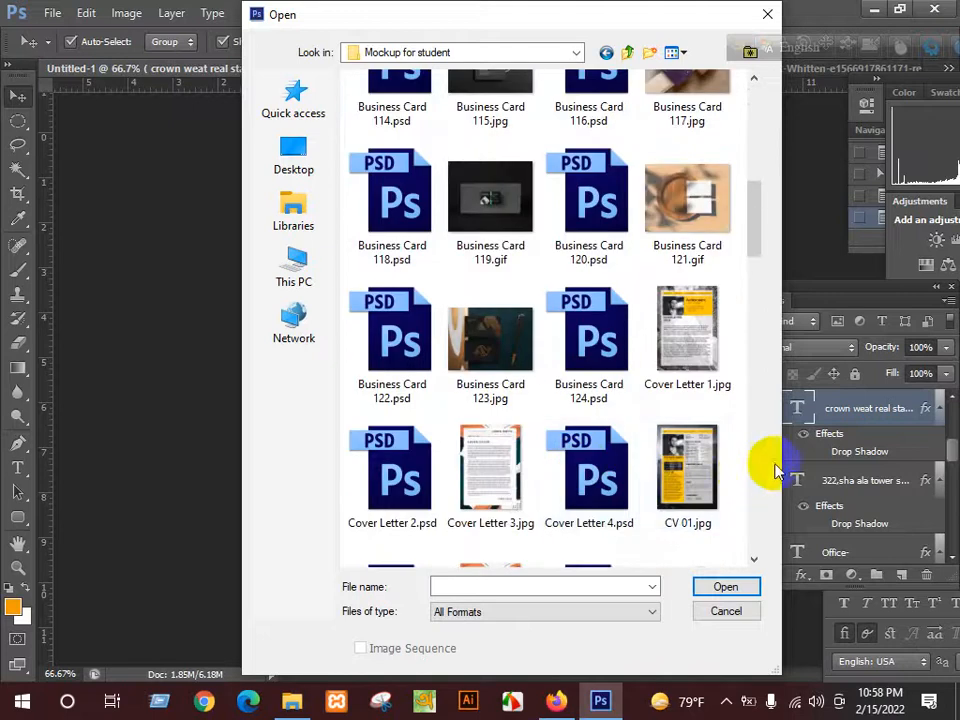
pyautogui.moveTo(759, 257); pyautogui.dragTo(750, 592)
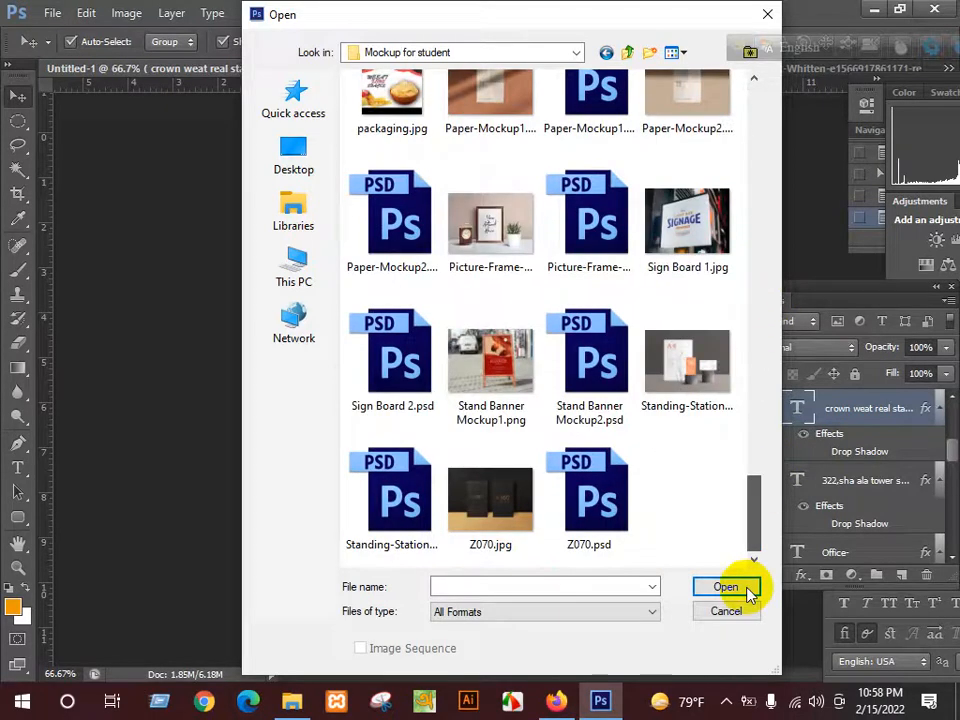
pyautogui.click(480, 515)
pyautogui.click(392, 495)
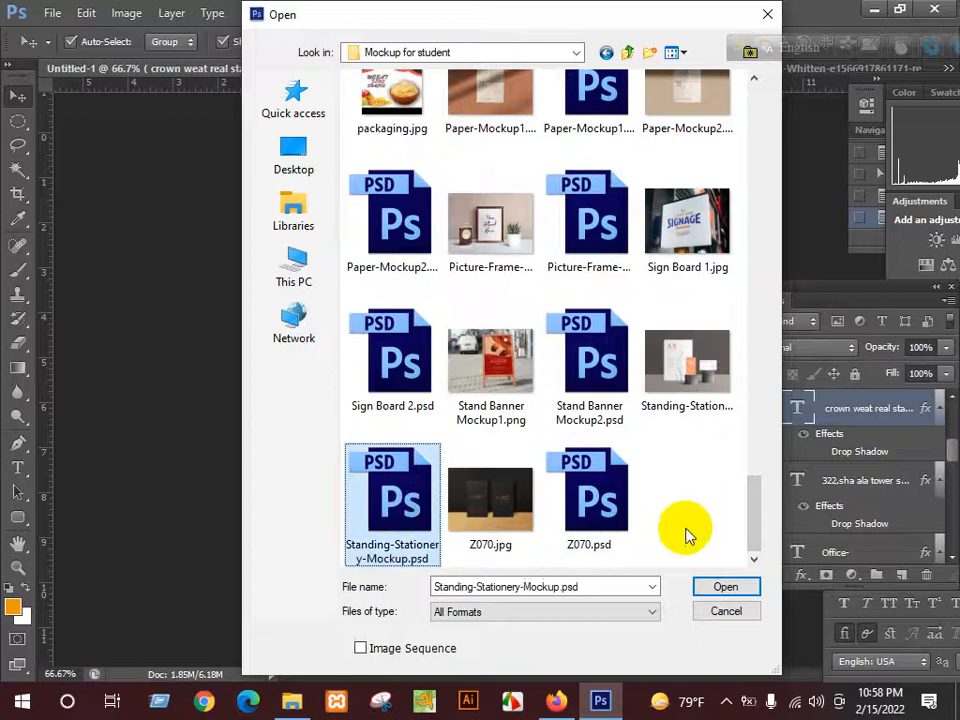
pyautogui.scroll(1, 752, 510)
pyautogui.click(606, 450)
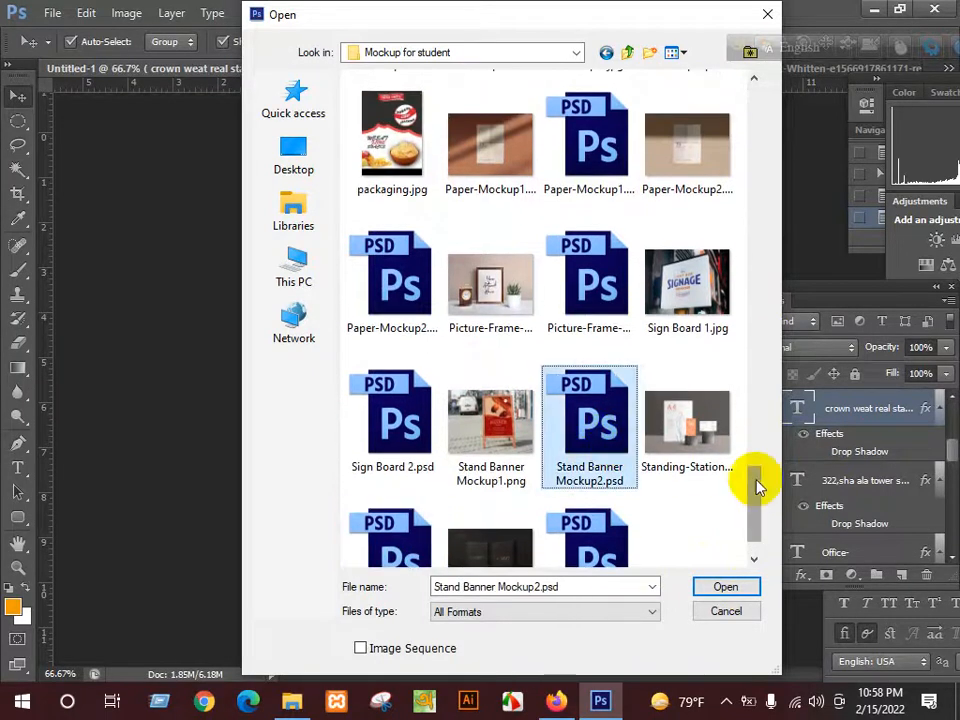
pyautogui.moveTo(757, 487); pyautogui.dragTo(759, 279)
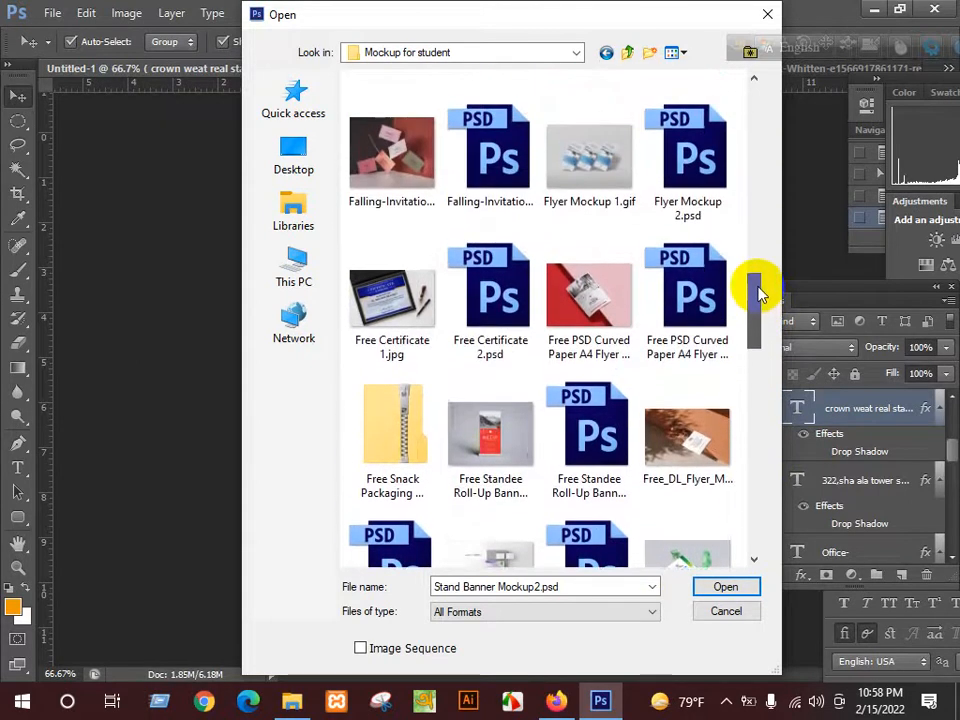
# - Choose and open Free PSD Curved Paper A4 Flyer Mockup2.psd
pyautogui.click(590, 295)
pyautogui.click(495, 300)
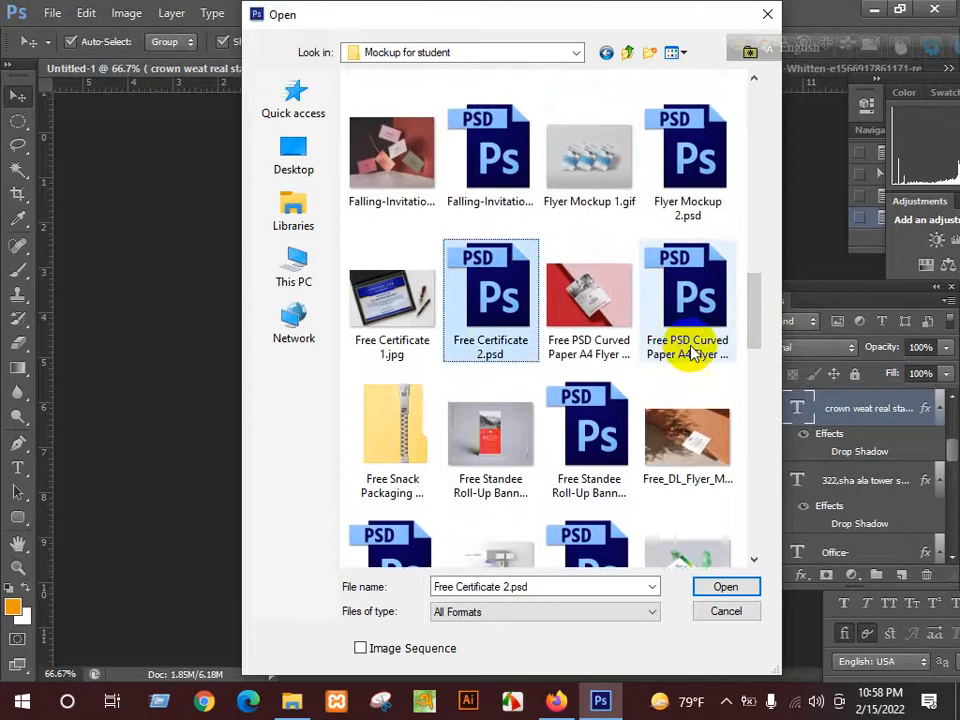
pyautogui.click(690, 300)
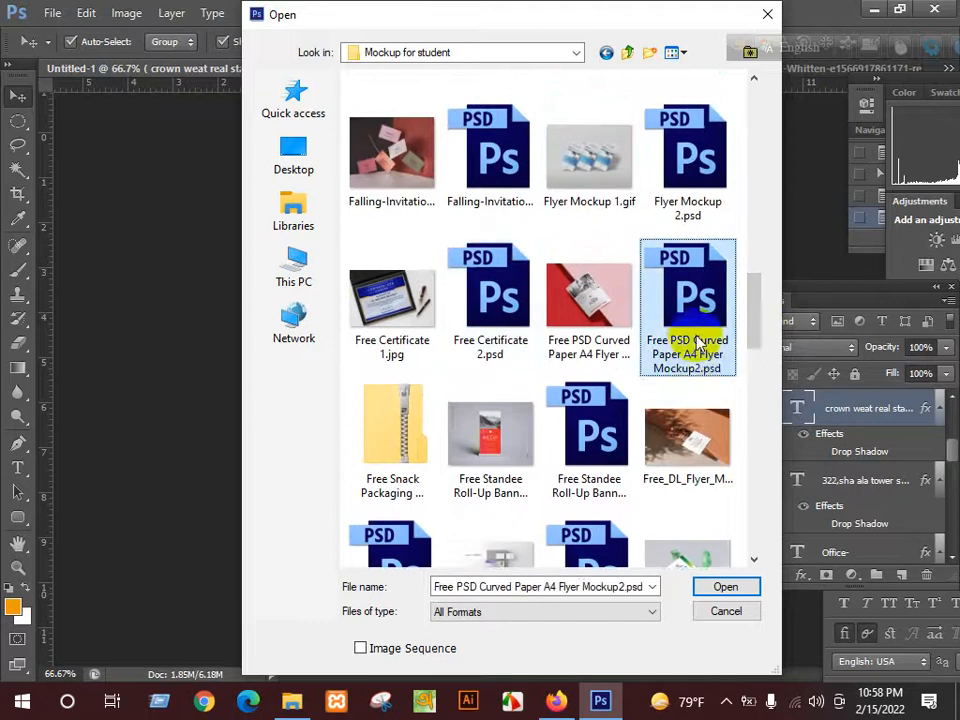
pyautogui.click(493, 345)
pyautogui.moveTo(695, 322); pyautogui.dragTo(681, 561)
pyautogui.moveTo(755, 313); pyautogui.dragTo(754, 124)
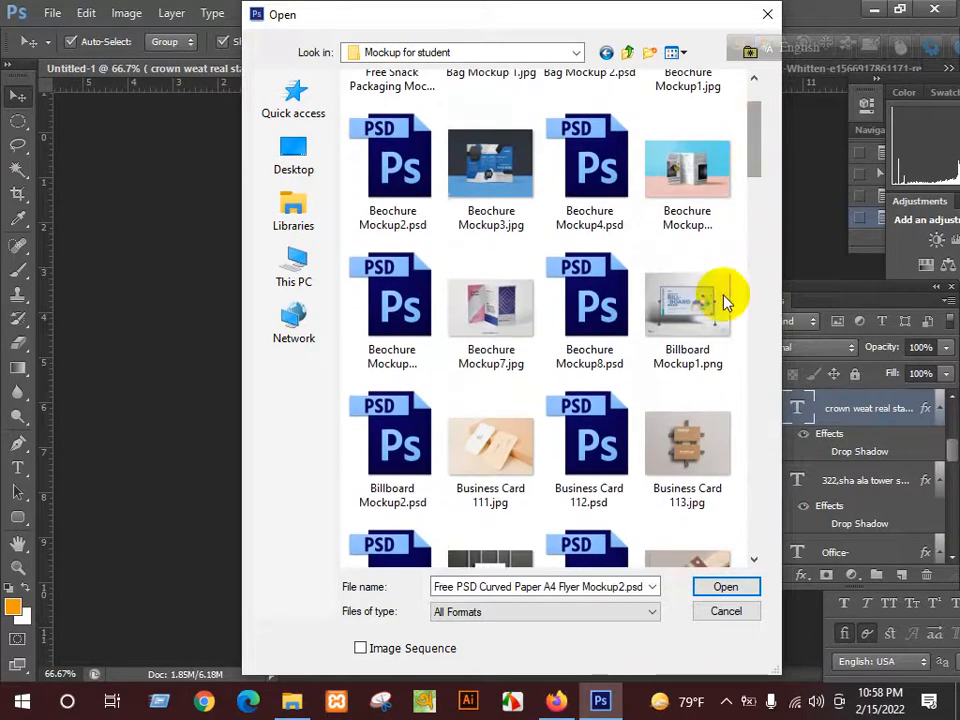
pyautogui.click(720, 587)
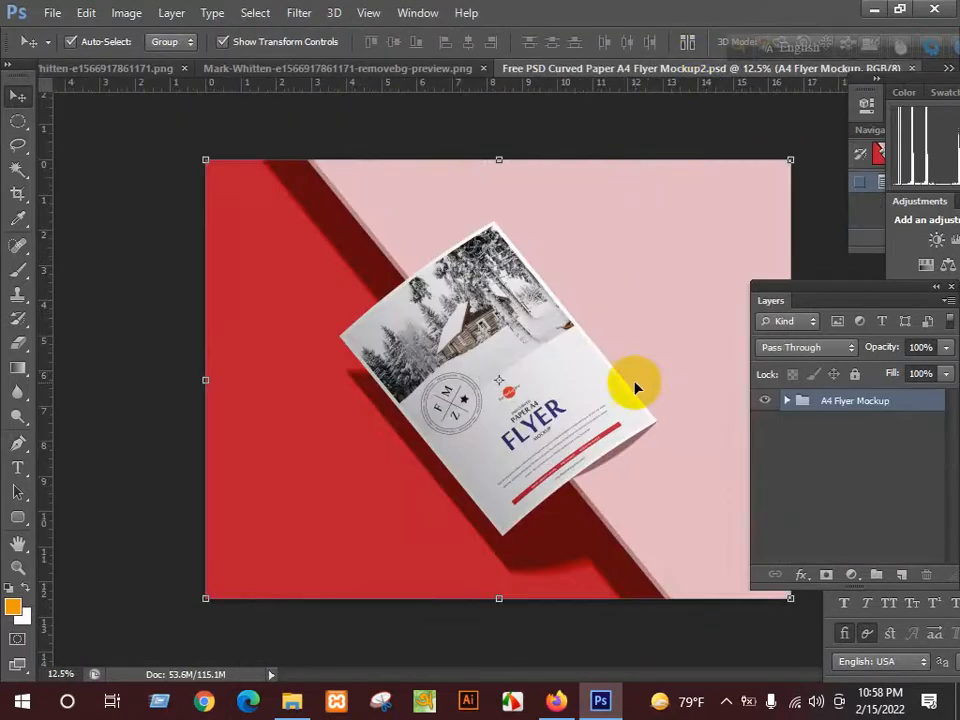
# - Expand the A4 Flyer Mockup group and open the Place A4 Artwork smart object's contents, turning off the reminder about saving edits
pyautogui.click(593, 129)
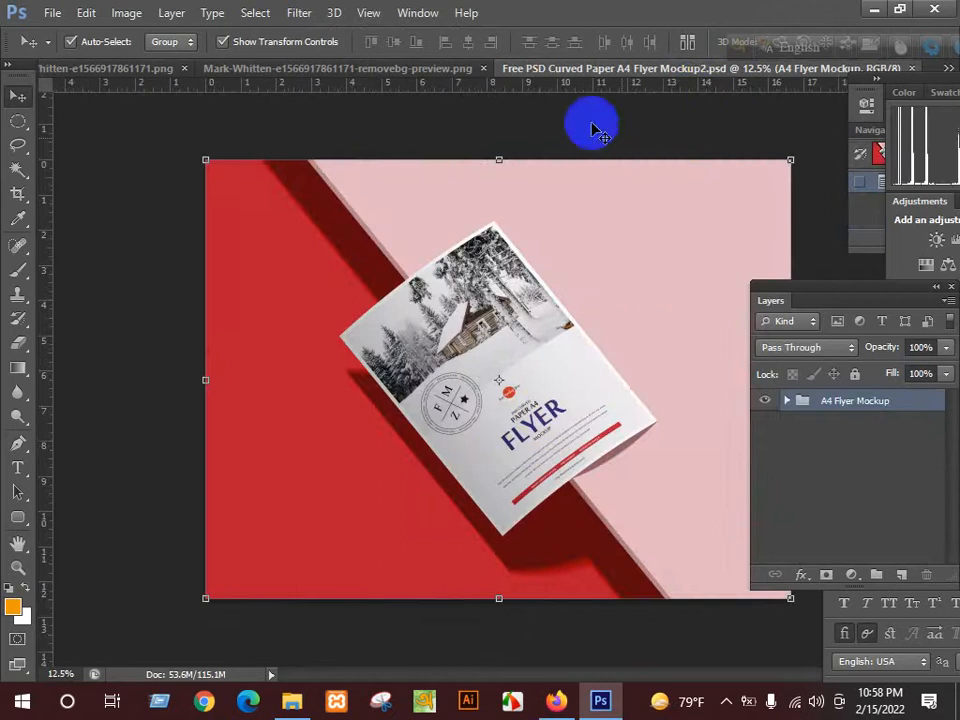
pyautogui.click(800, 437)
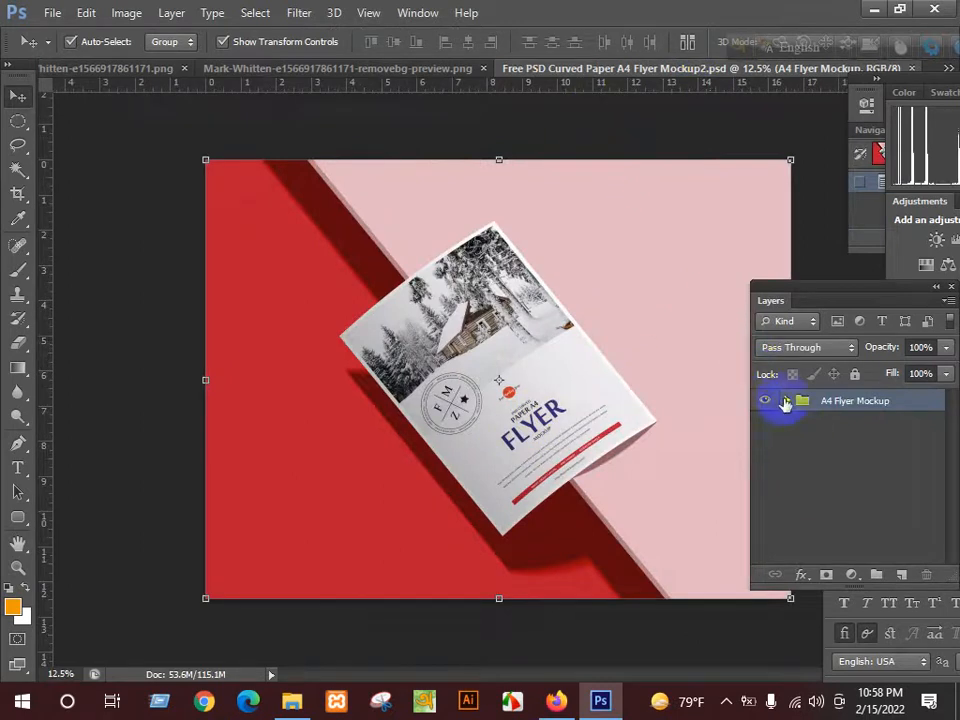
pyautogui.click(786, 401)
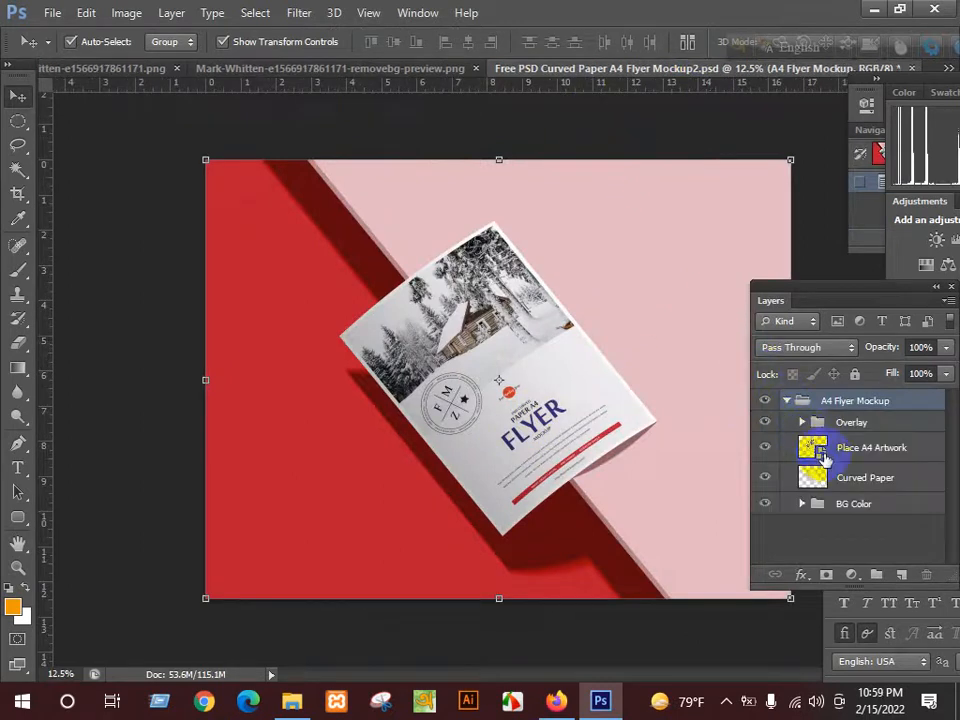
pyautogui.doubleClick(818, 451)
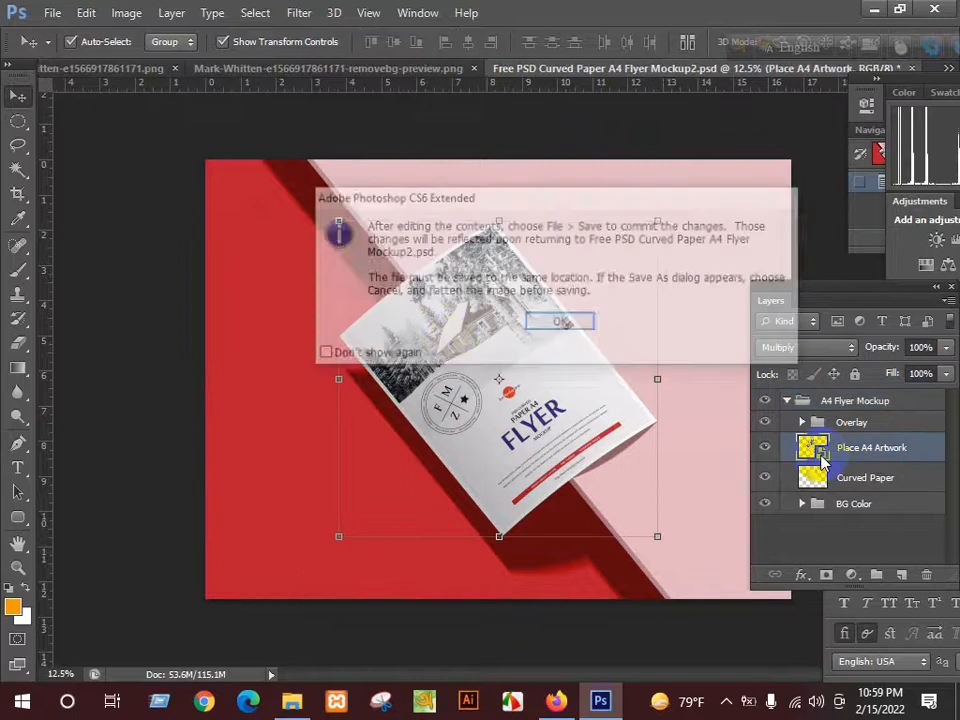
pyautogui.click(400, 358)
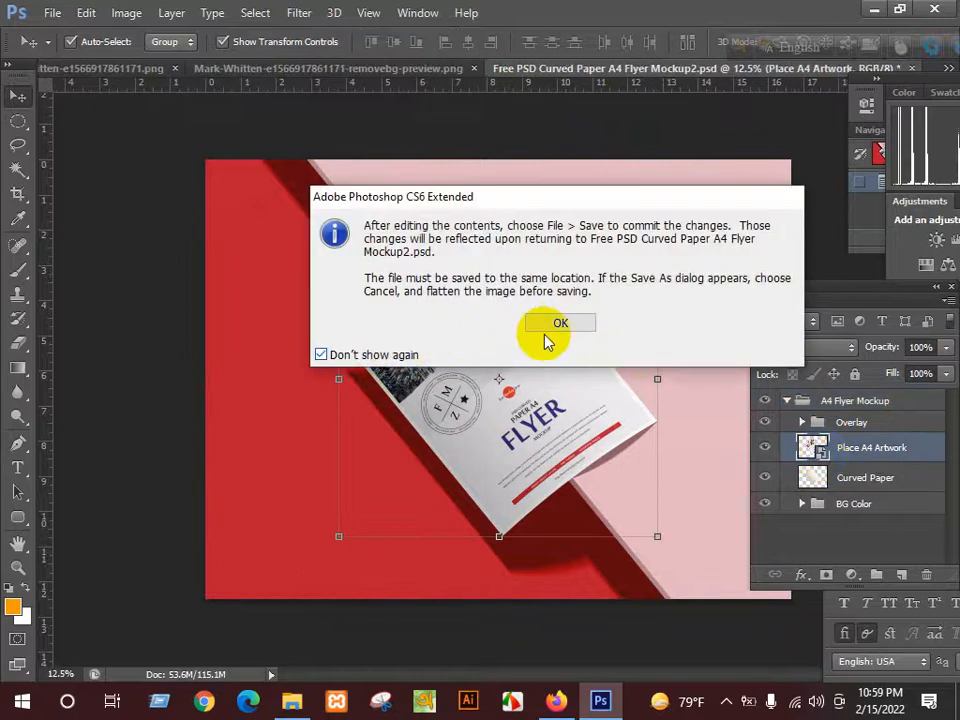
pyautogui.click(560, 324)
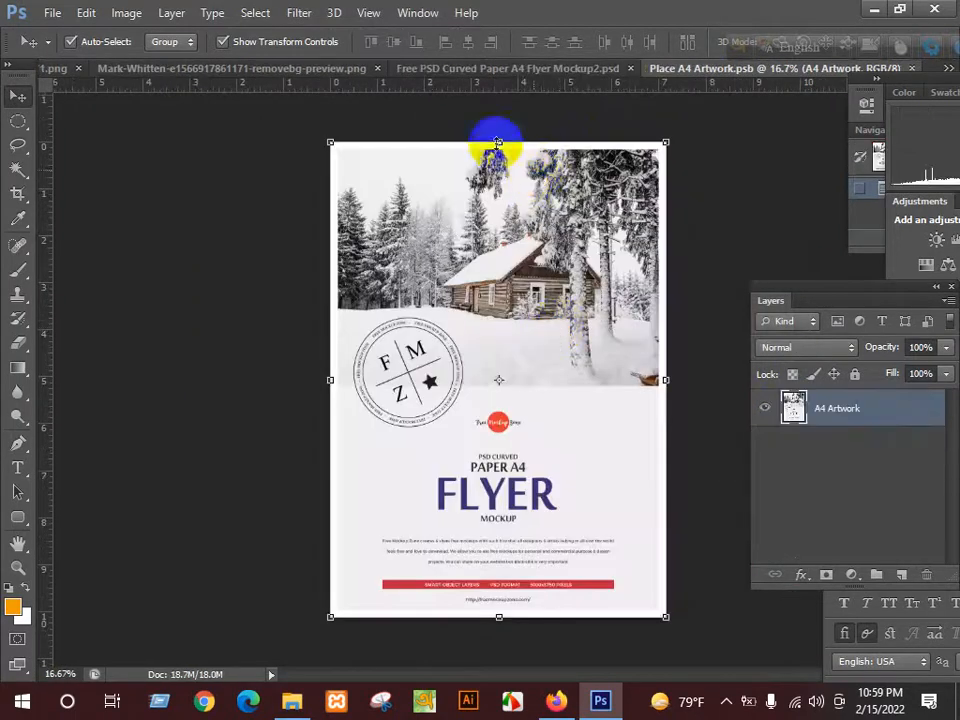
# - Close the man's original photo and his background-removed image without saving changes
pyautogui.click(445, 72)
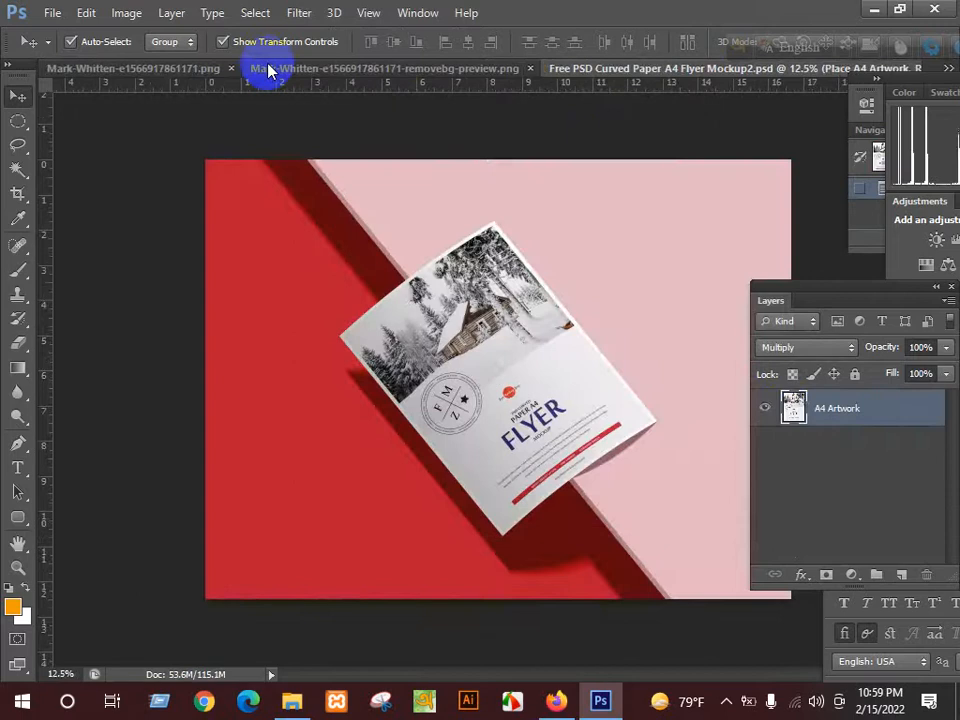
pyautogui.click(268, 71)
pyautogui.click(116, 70)
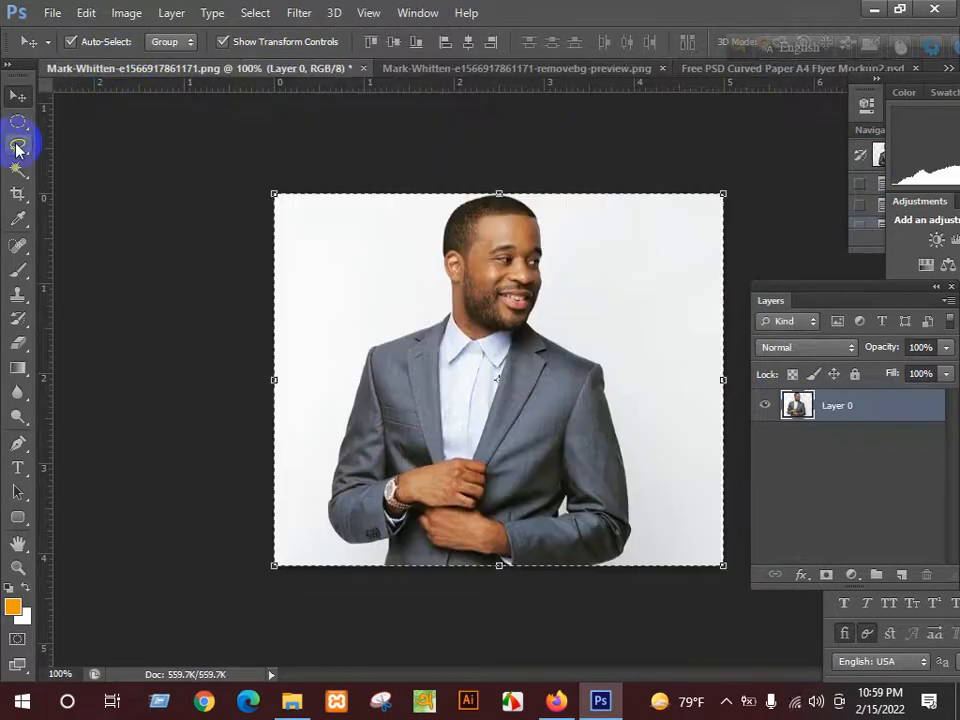
pyautogui.click(363, 69)
pyautogui.click(478, 287)
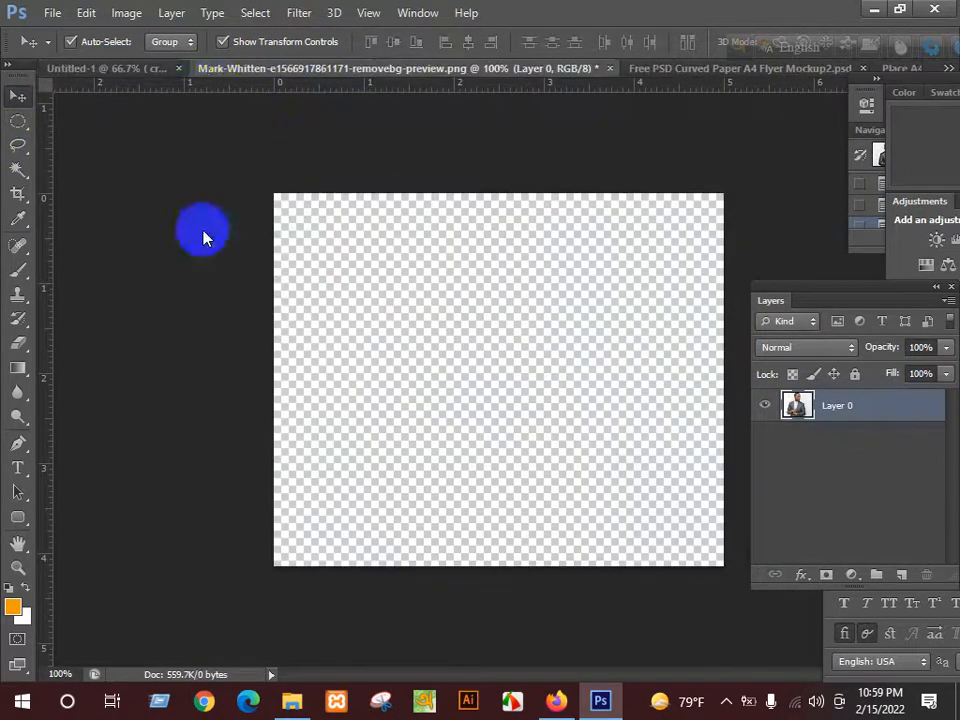
pyautogui.click(609, 69)
pyautogui.click(483, 274)
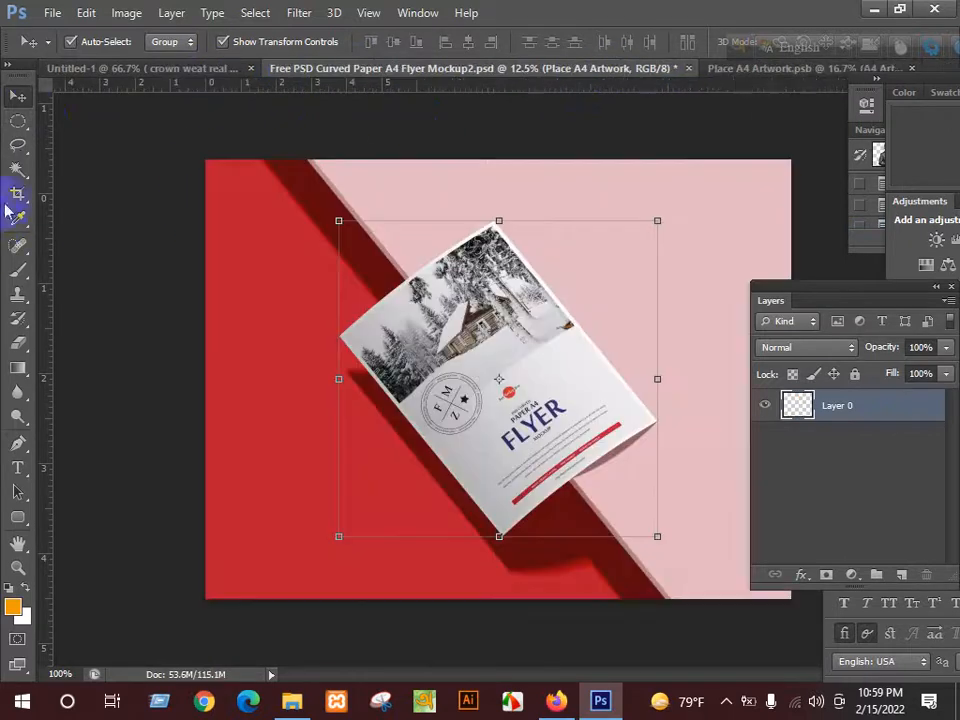
# - Select the whole flyer canvas in Untitled-1 with the Rectangular Marquee, copy all visible layers merged, and paste them into Place A4 Artwork.psb
pyautogui.press('m')
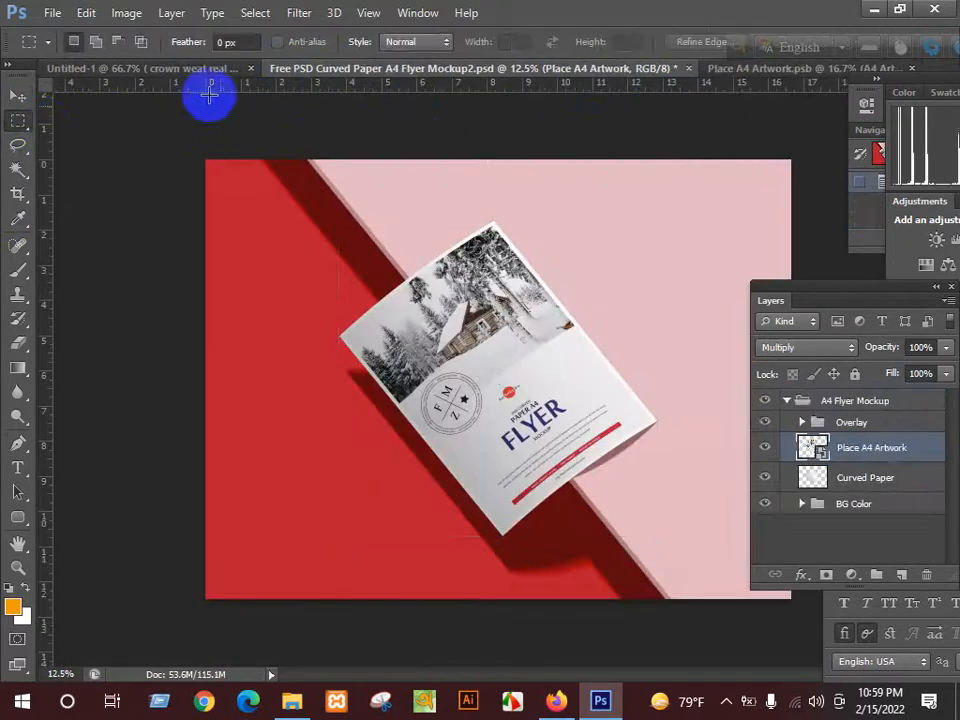
pyautogui.click(180, 70)
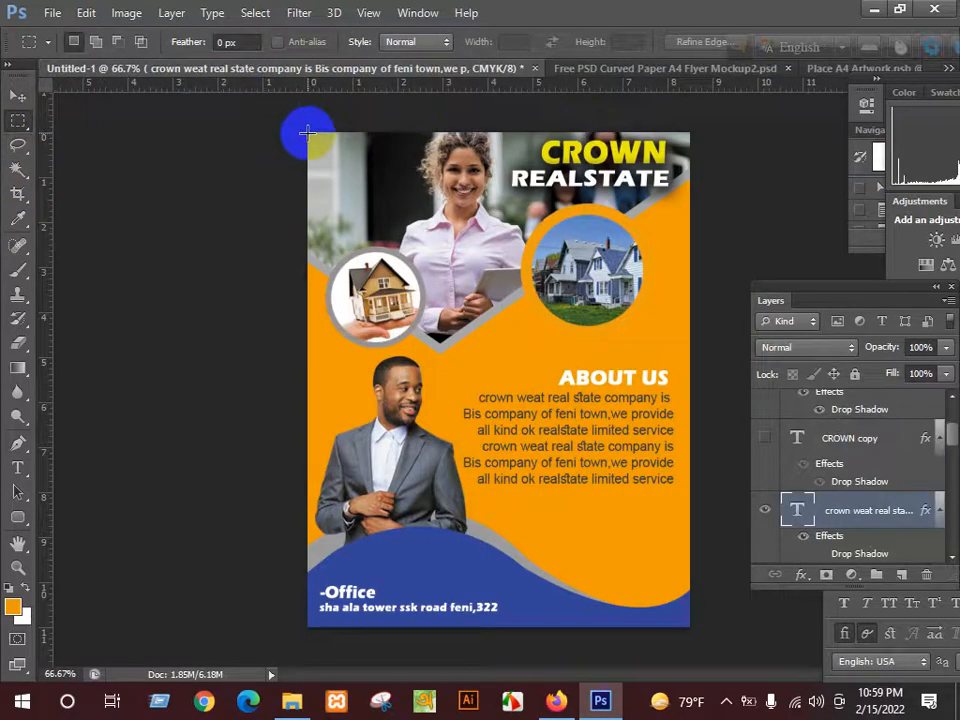
pyautogui.moveTo(307, 132); pyautogui.dragTo(692, 636)
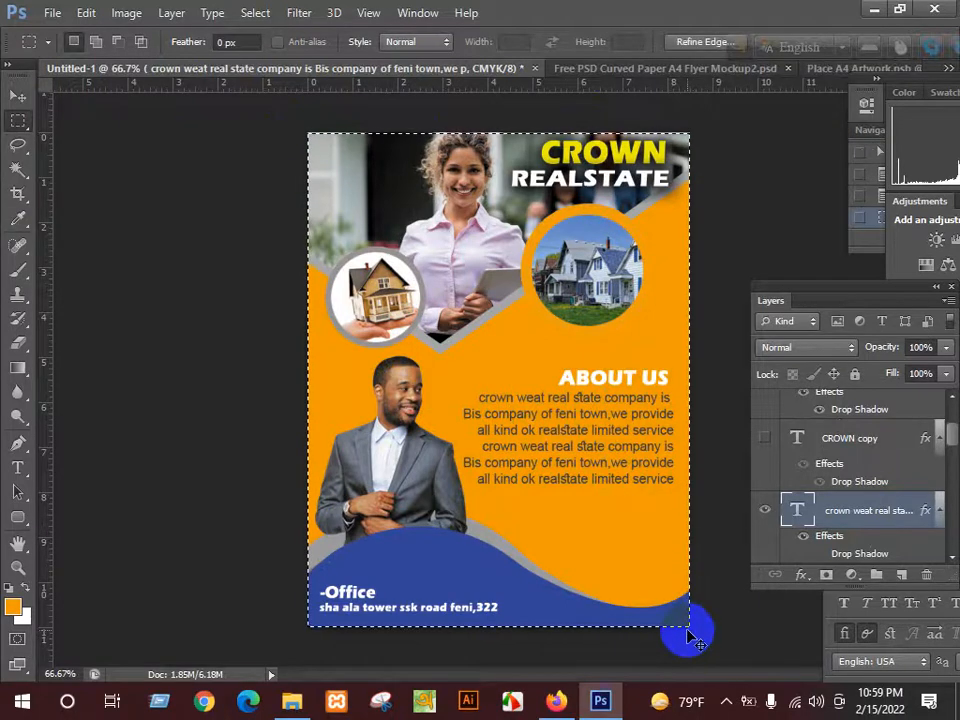
pyautogui.click(728, 69)
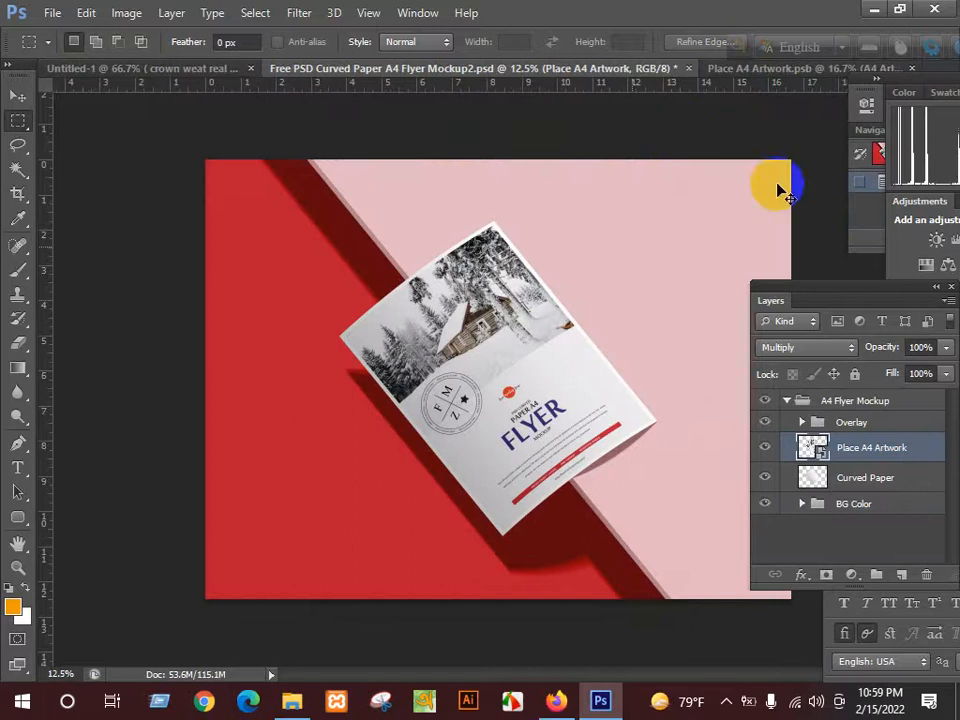
pyautogui.click(792, 70)
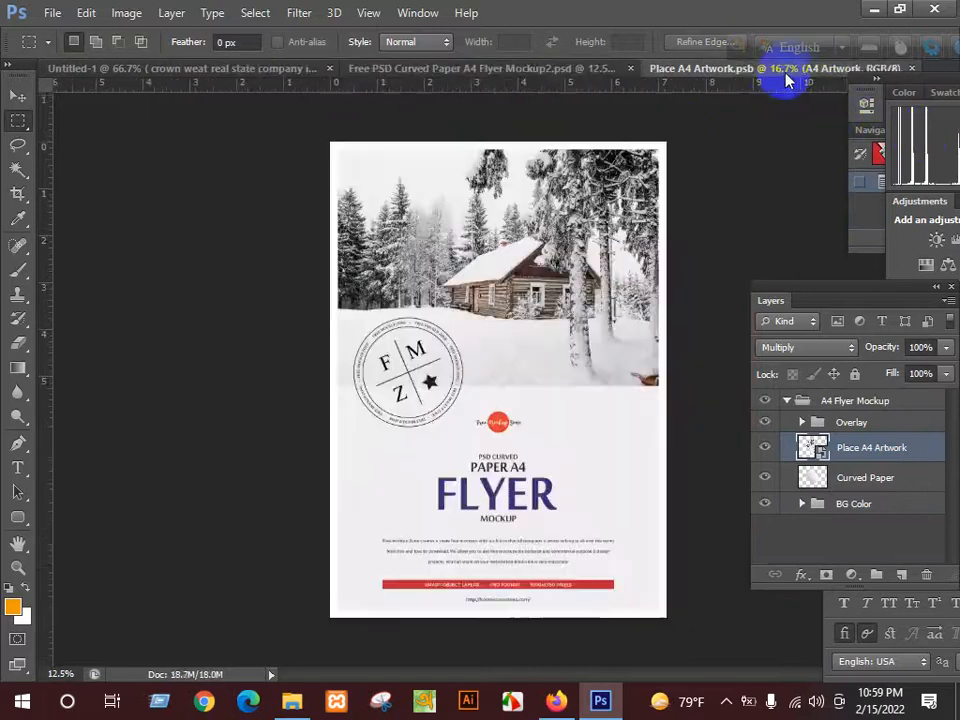
pyautogui.hotkey('ctrl', 'v')
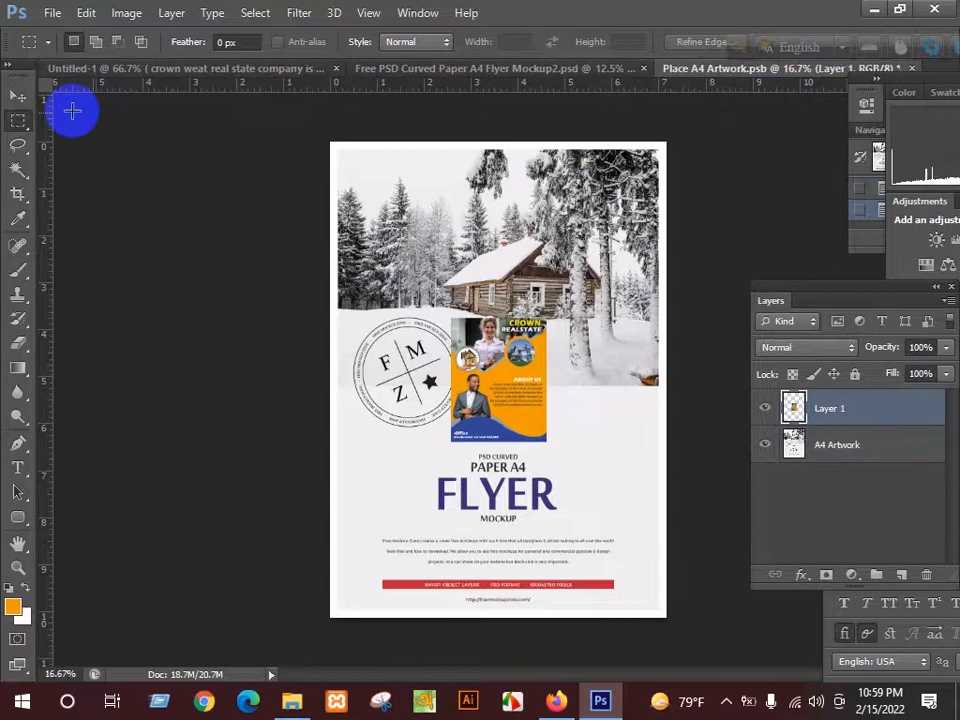
# - Enlarge the pasted flyer proportionally to about 372% and align its upper-left corner with the artwork page's corner
pyautogui.click(18, 95)
pyautogui.moveTo(499, 393); pyautogui.dragTo(389, 231)
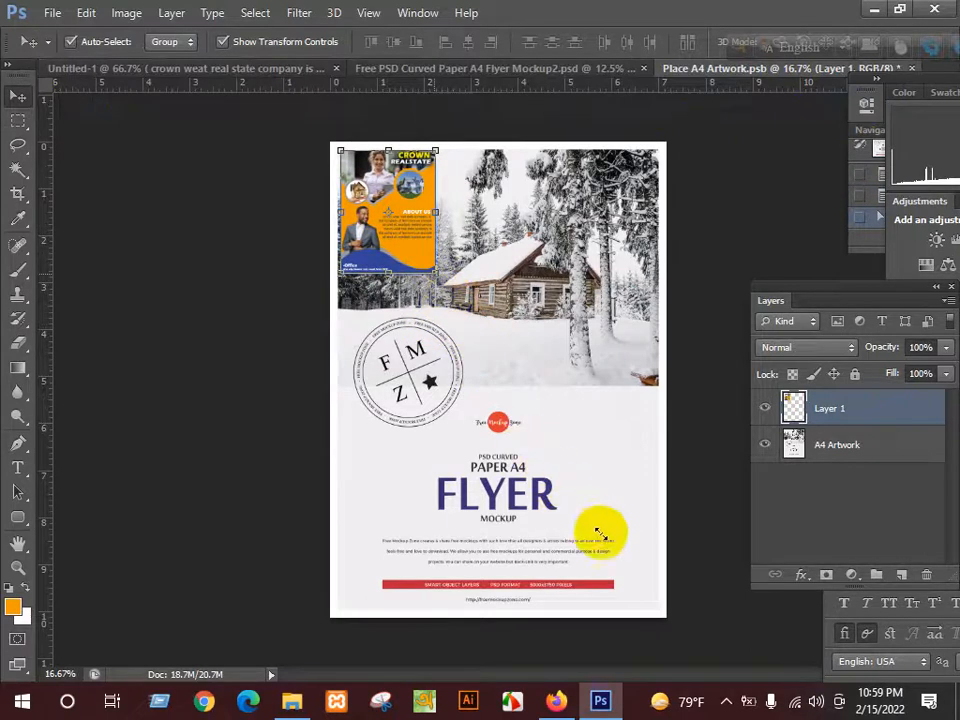
pyautogui.moveTo(645, 598); pyautogui.dragTo(671, 628)
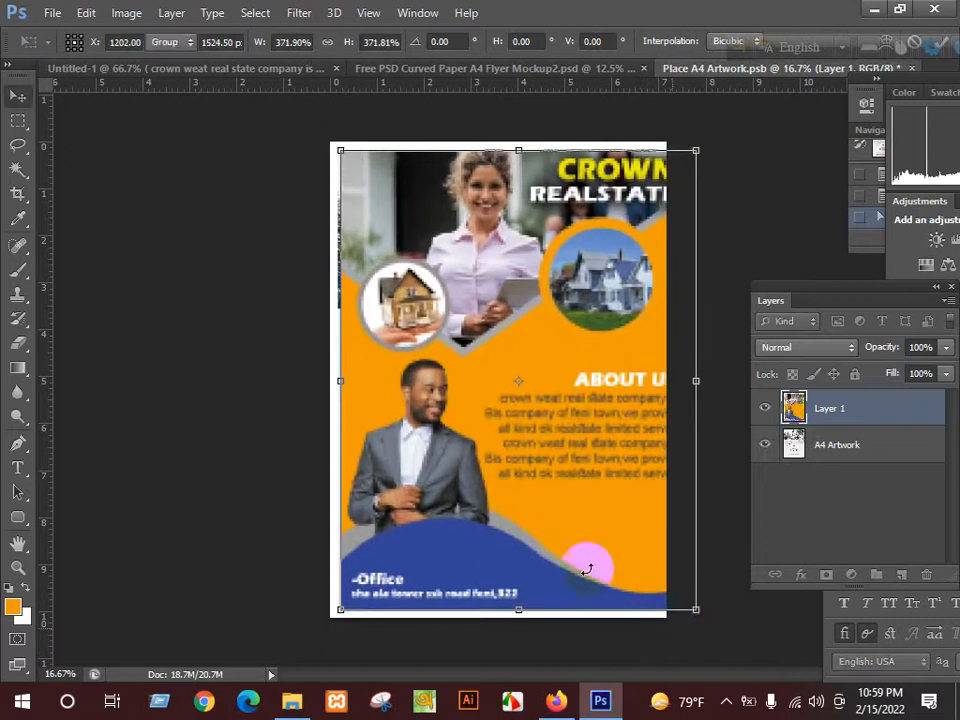
pyautogui.doubleClick(558, 378)
pyautogui.moveTo(558, 378); pyautogui.dragTo(548, 370)
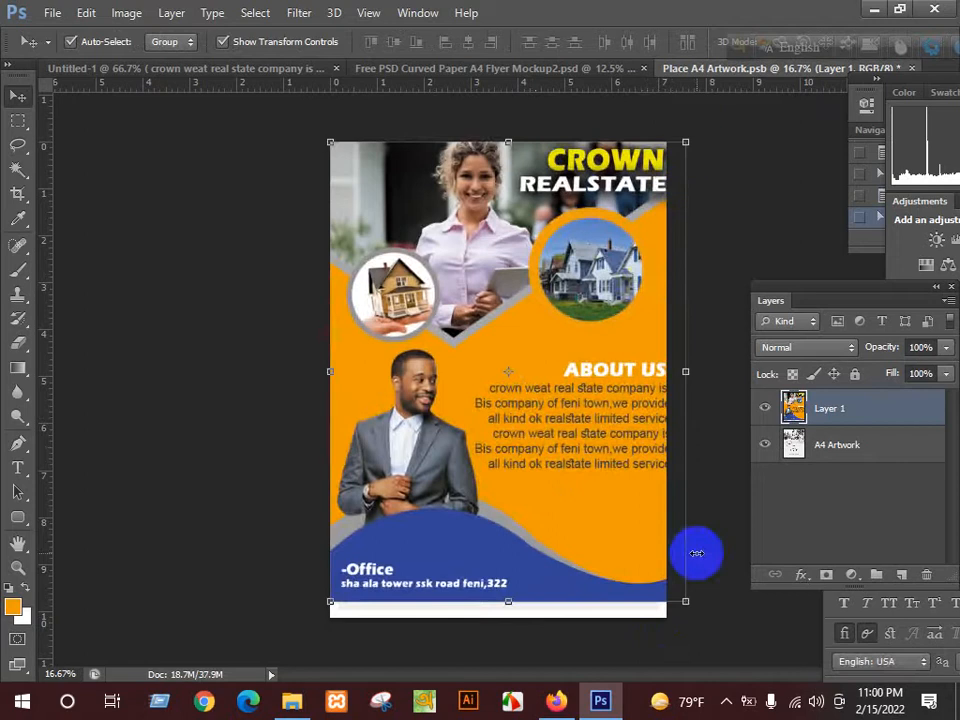
# - Scale the flyer layer to 94.51% width and 103.47% height to fill the page, then close the artwork document saving its changes
pyautogui.hotkey('ctrl', 't')
pyautogui.moveTo(685, 553); pyautogui.dragTo(657, 565)
pyautogui.moveTo(551, 603)
pyautogui.mouseDown()
pyautogui.moveTo(548, 632)
pyautogui.moveTo(548, 620)
pyautogui.mouseUp()
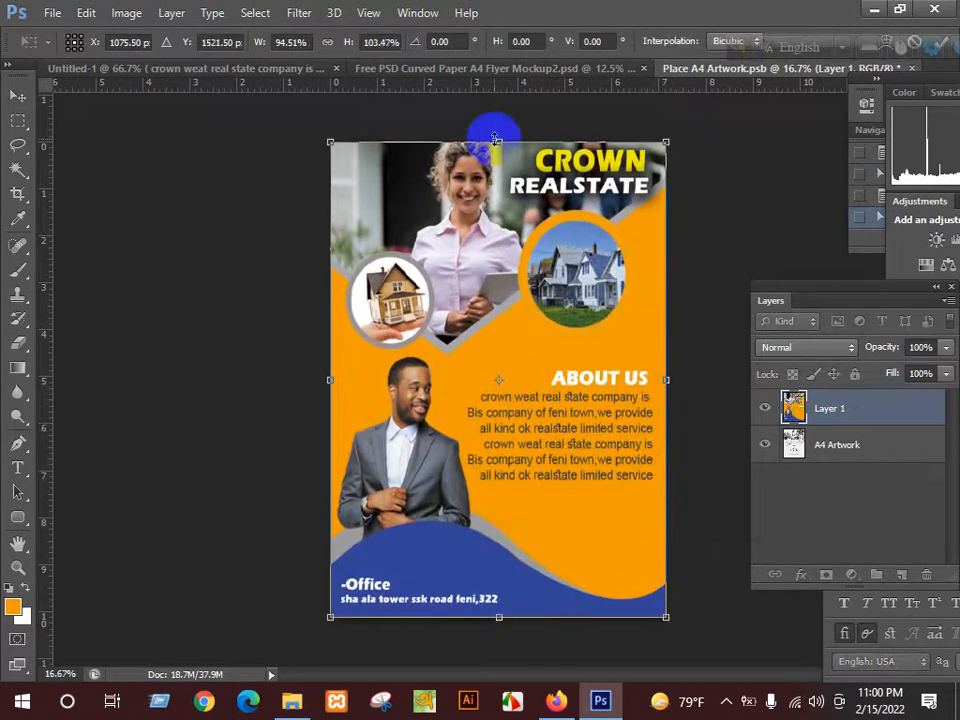
pyautogui.moveTo(501, 132); pyautogui.dragTo(515, 133)
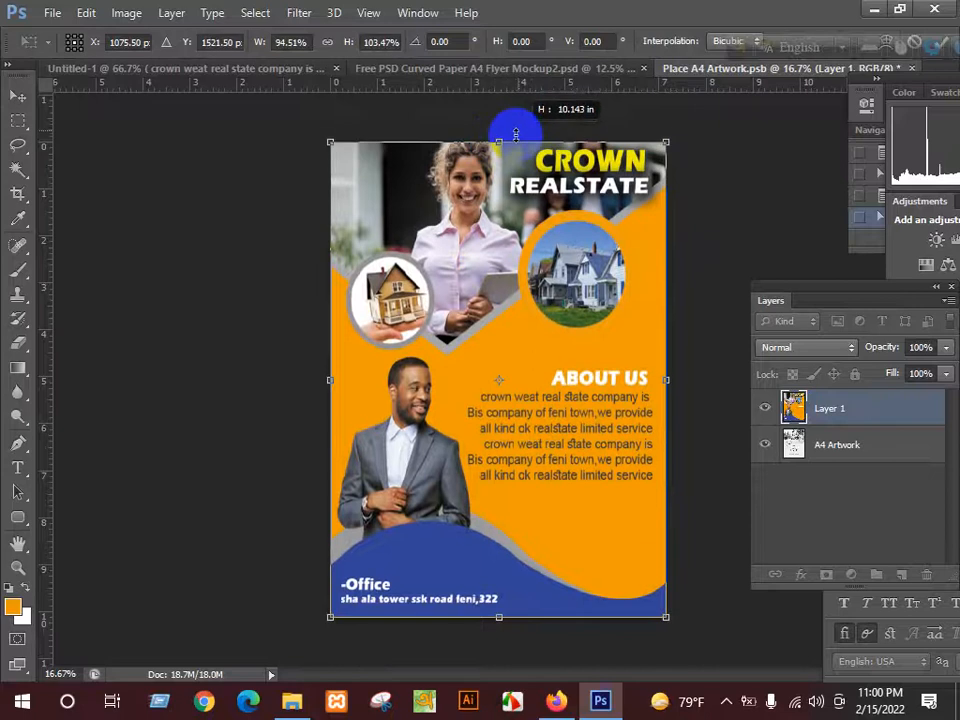
pyautogui.press('Return')
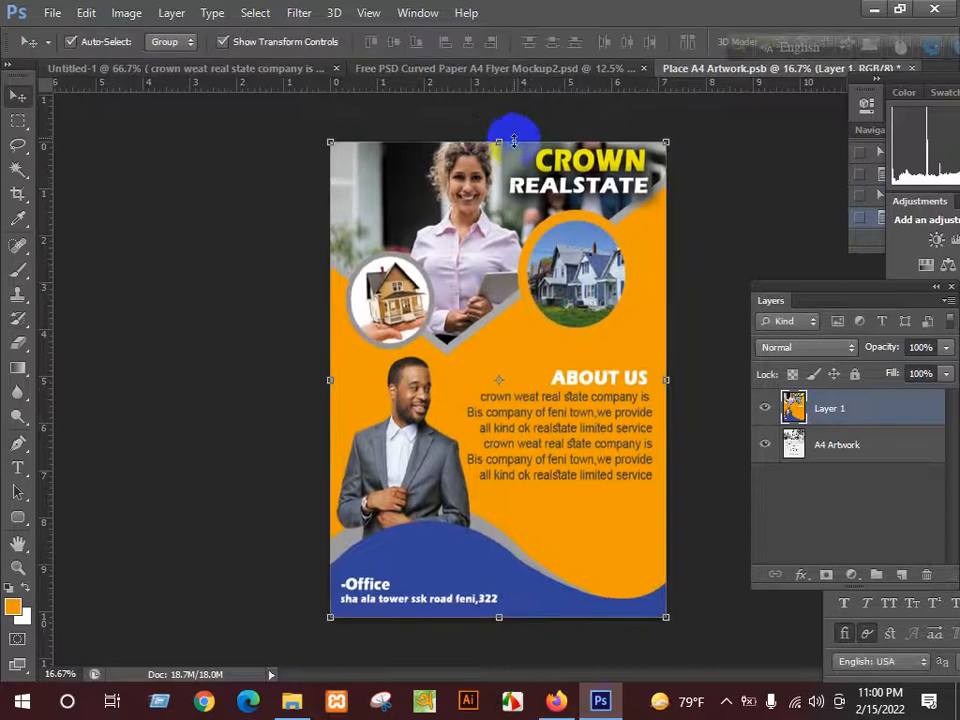
pyautogui.click(912, 68)
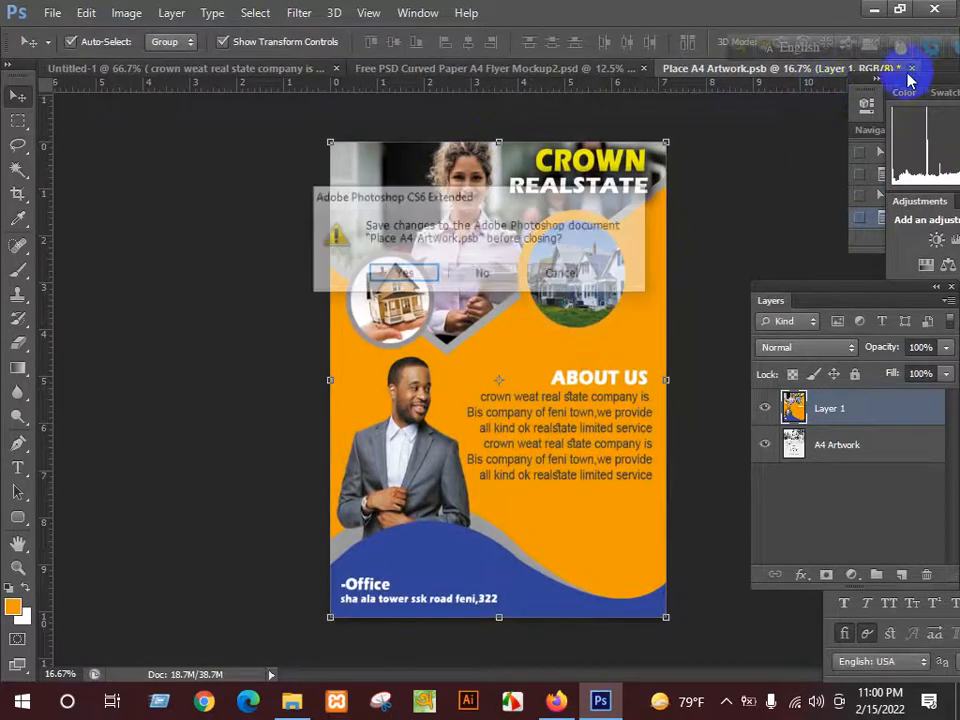
pyautogui.click(415, 274)
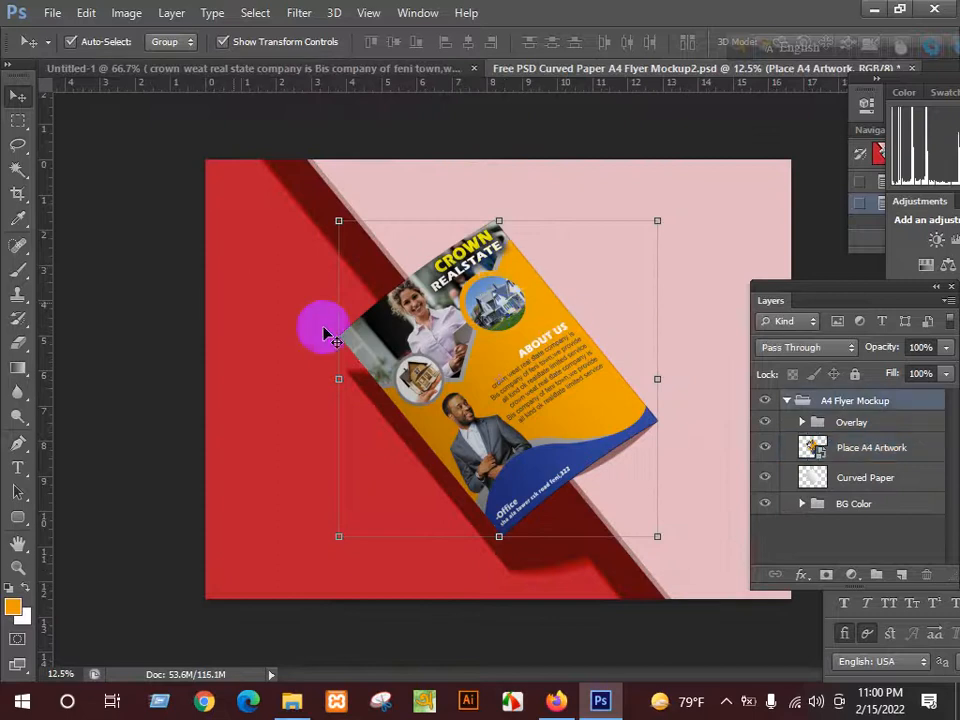
# - Save the flyer mockup to the Desktop as flyer in Photoshop PSD format with Maximize Compatibility on
pyautogui.click(48, 12)
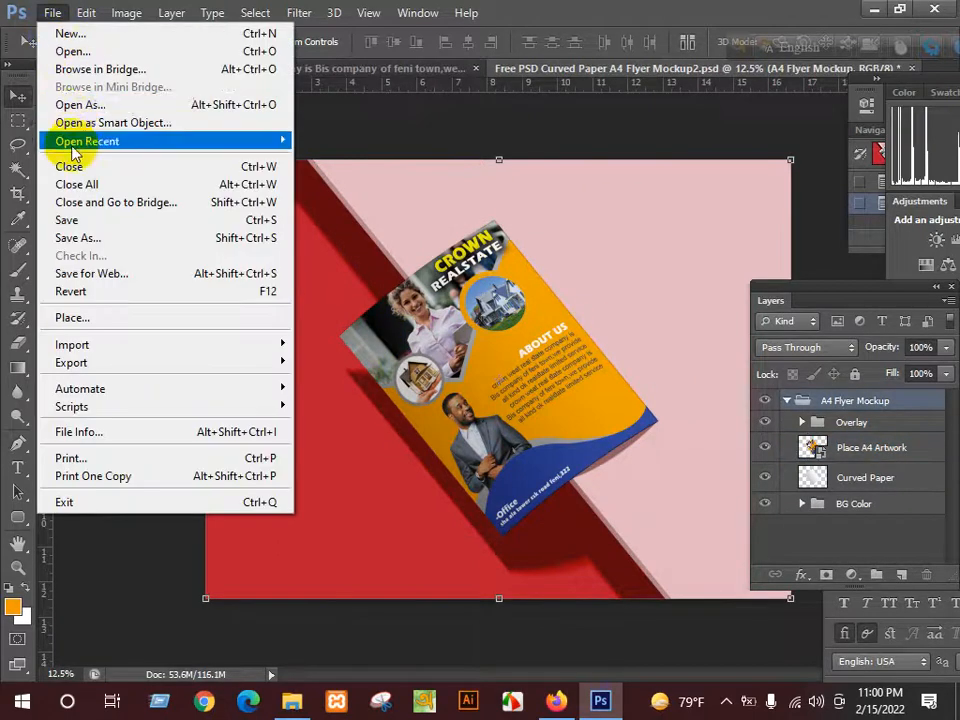
pyautogui.click(116, 240)
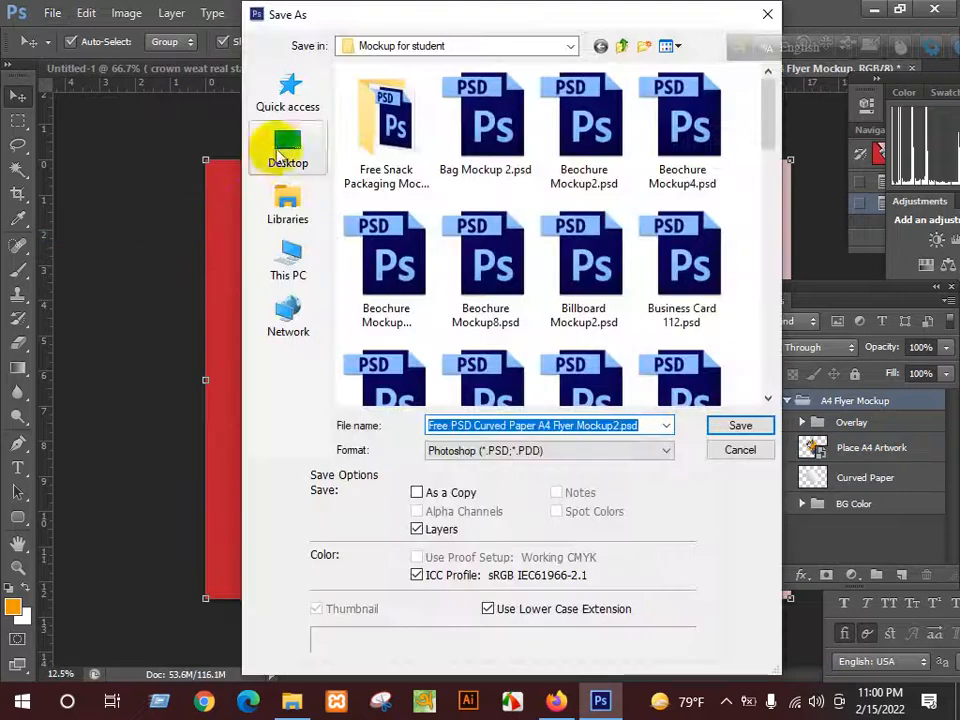
pyautogui.click(287, 150)
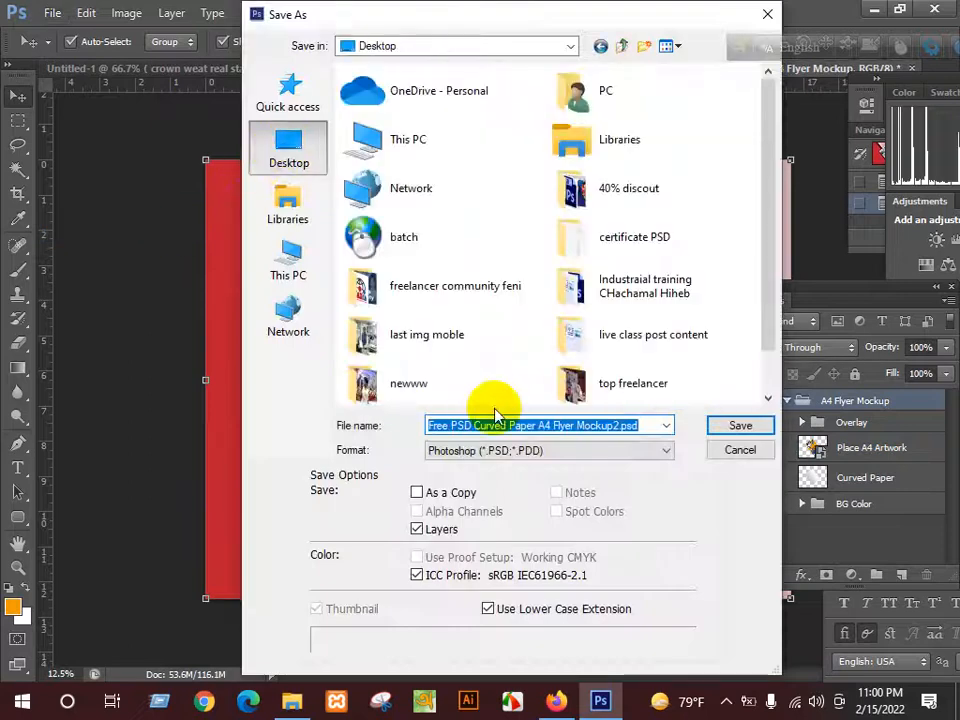
pyautogui.write('flyer')
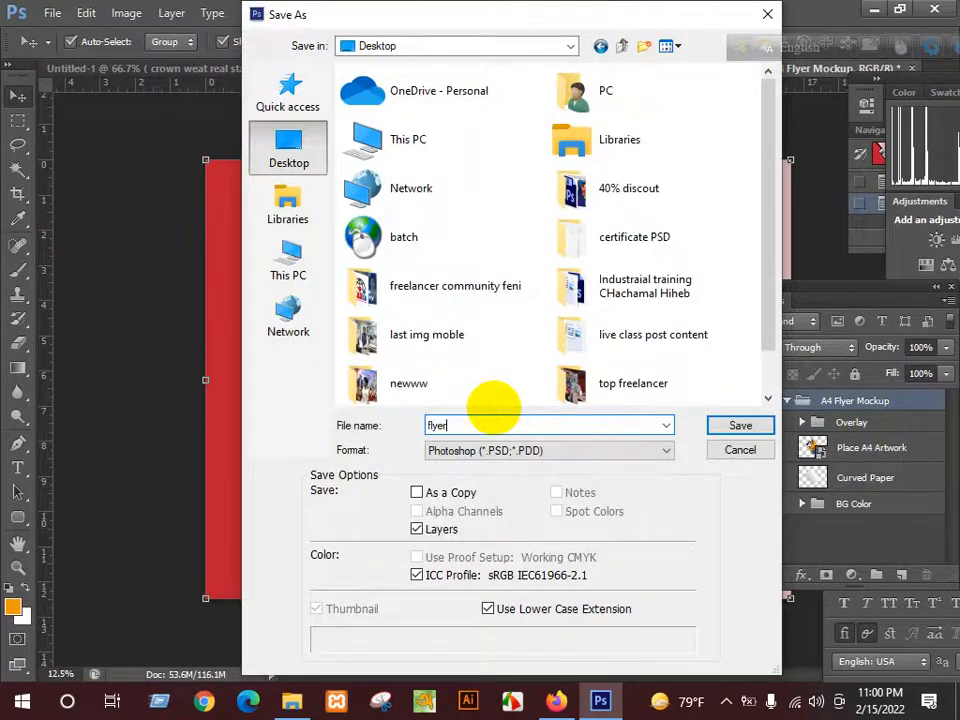
pyautogui.click(740, 426)
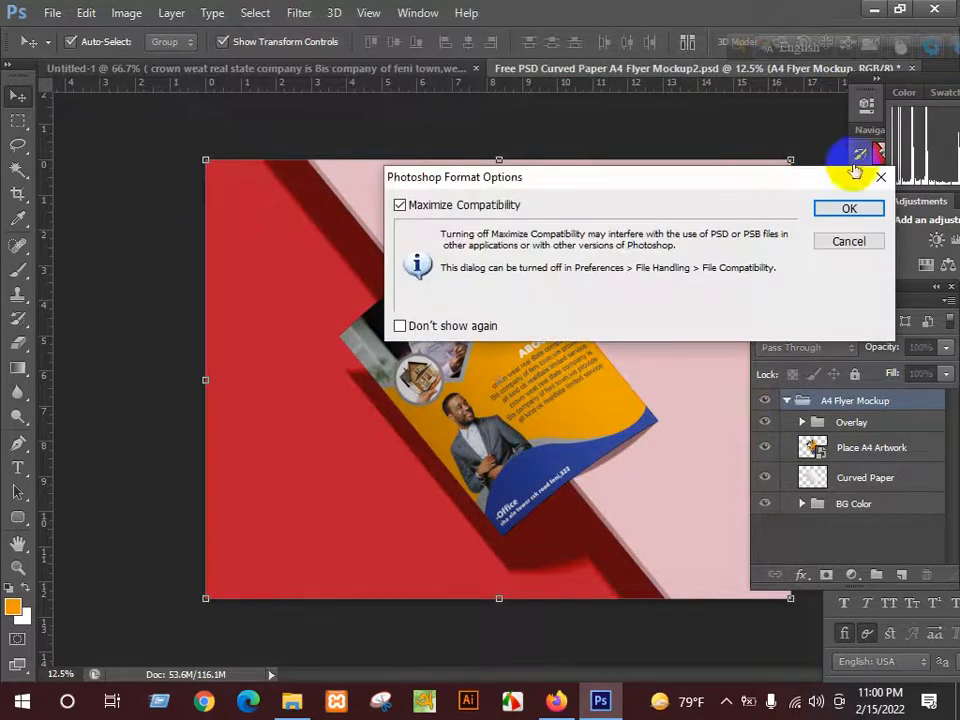
pyautogui.click(468, 325)
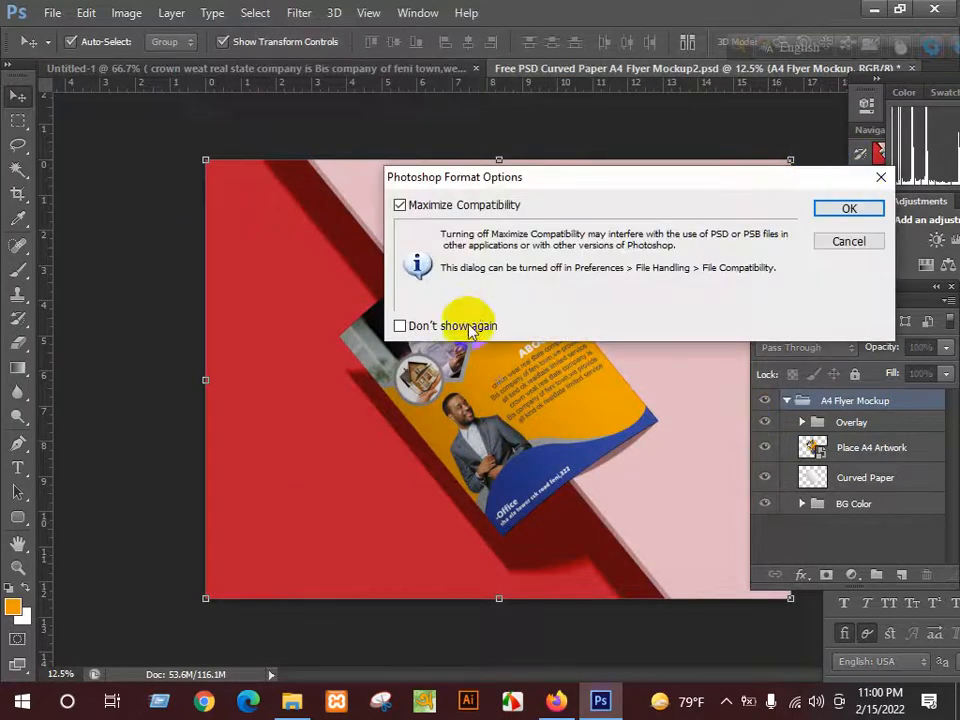
pyautogui.click(842, 209)
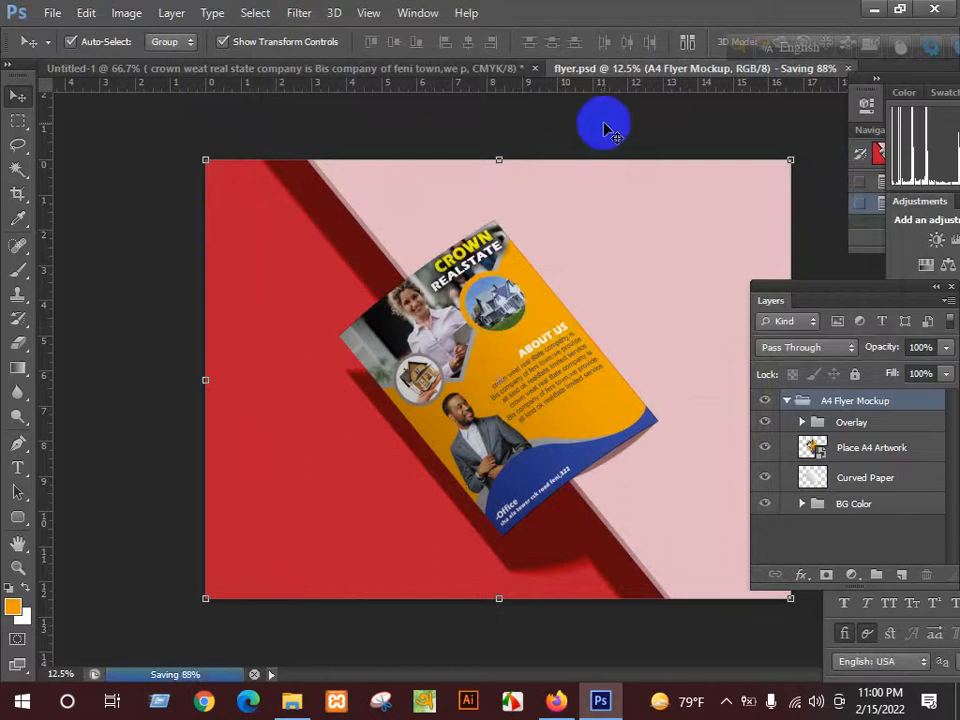
# - Save the original flyer document Untitled-1 to the Desktop in JPEG 2000 format as Untitled-1.jpf
pyautogui.click(499, 68)
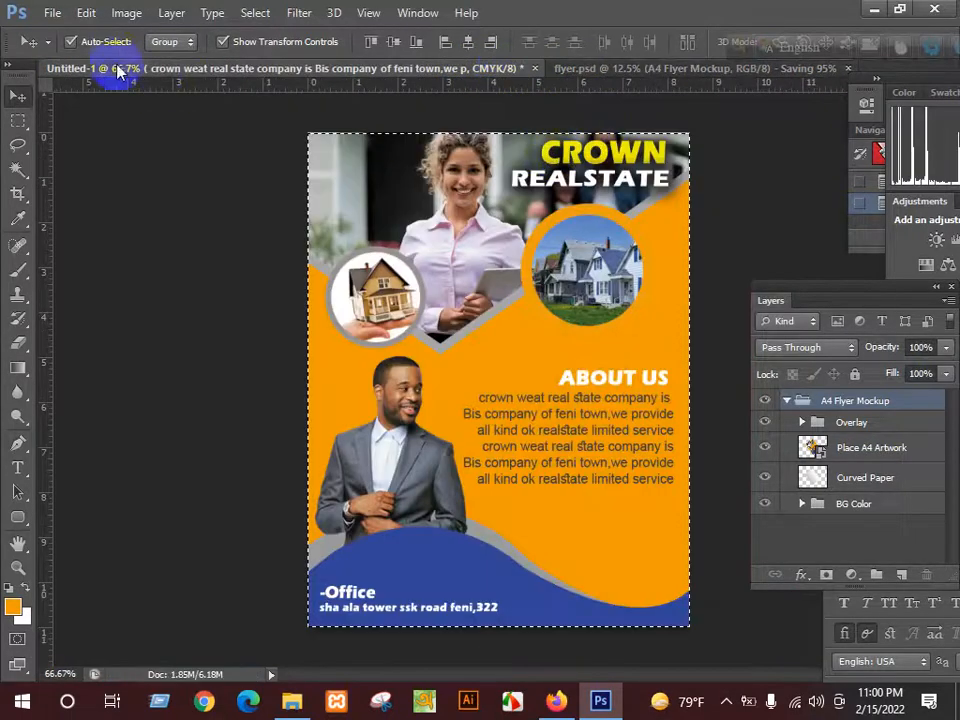
pyautogui.click(52, 13)
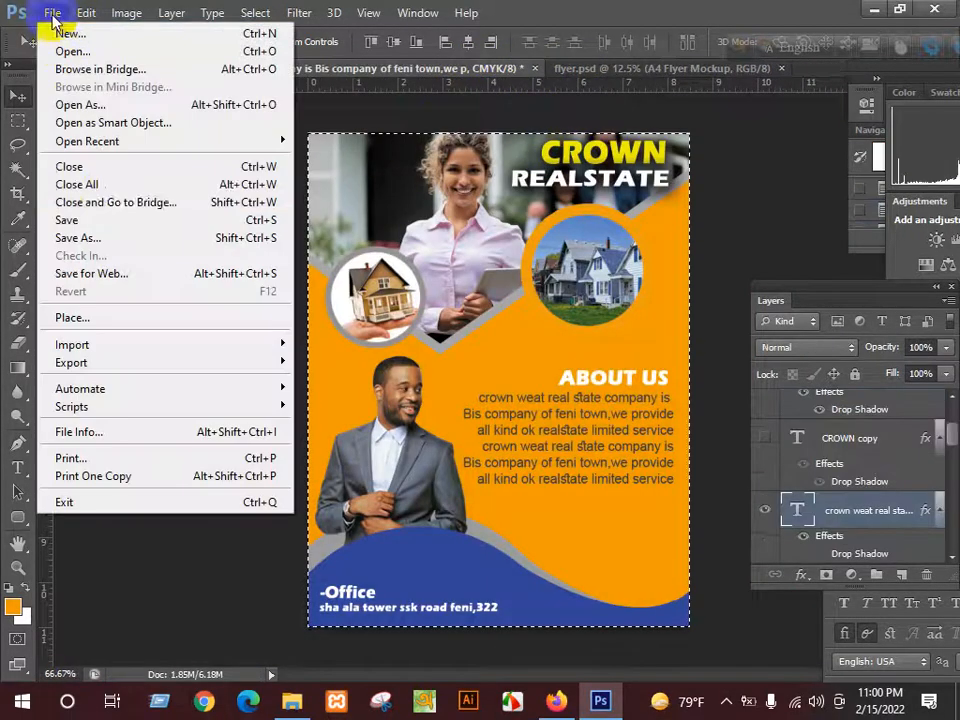
pyautogui.click(111, 239)
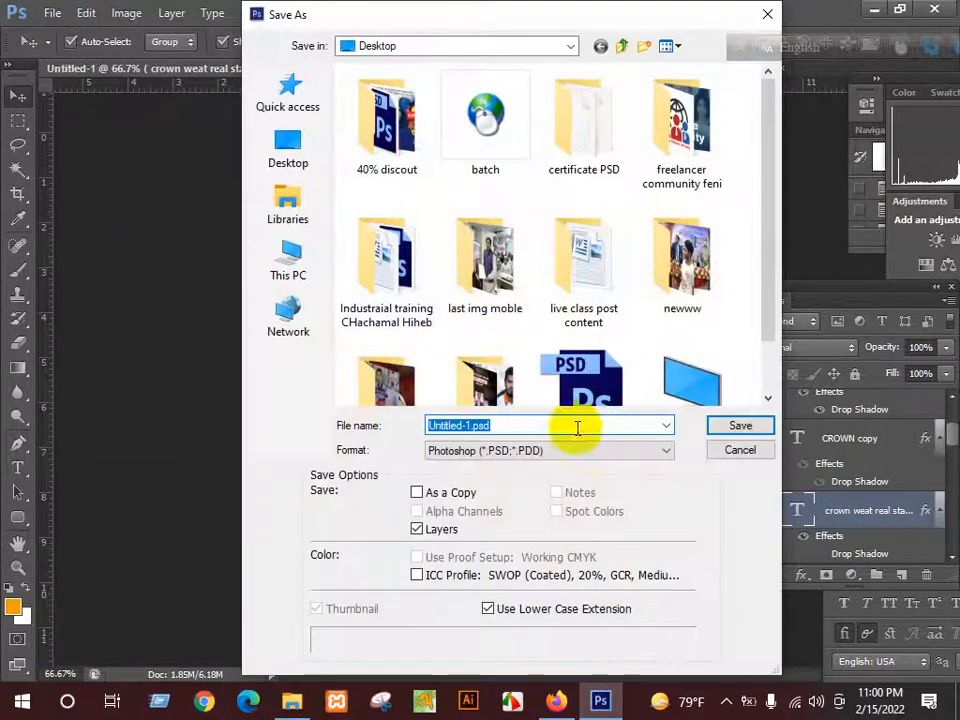
pyautogui.click(584, 450)
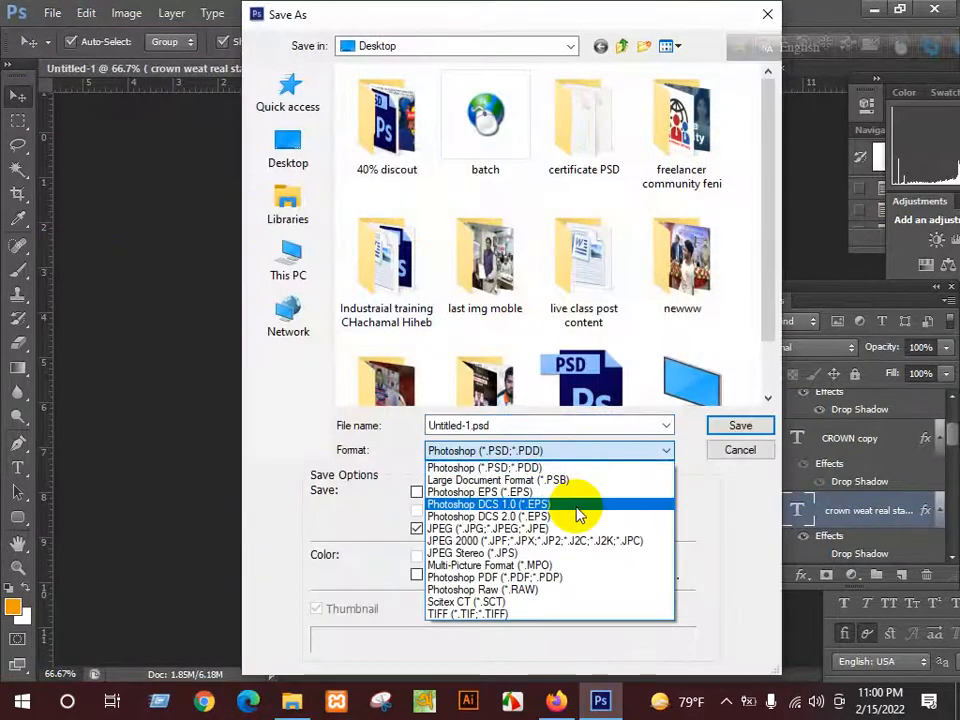
pyautogui.click(583, 541)
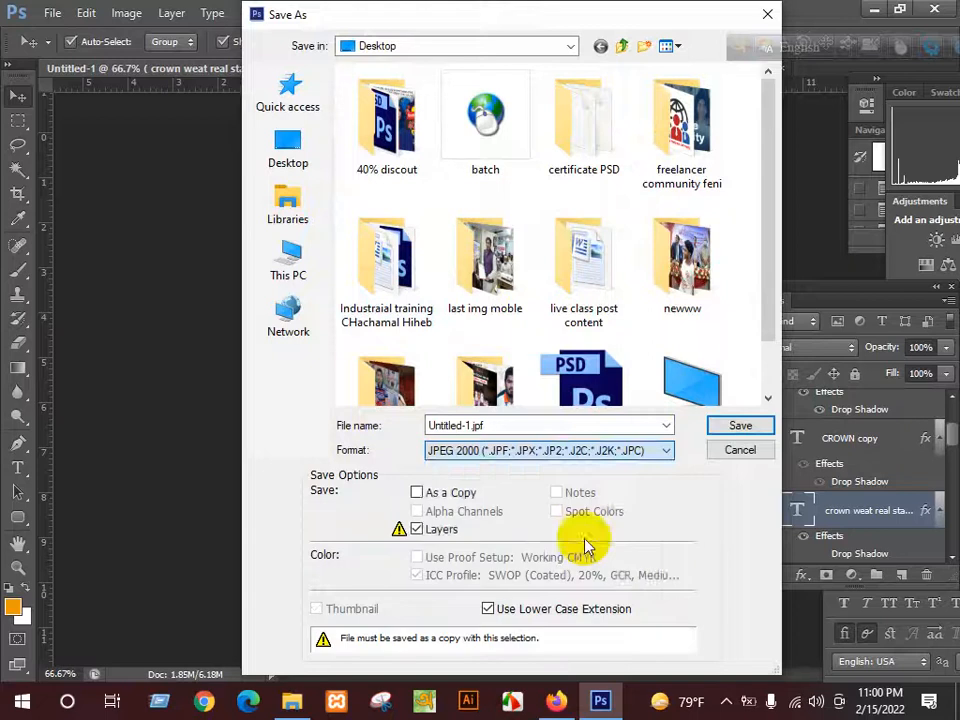
pyautogui.click(738, 433)
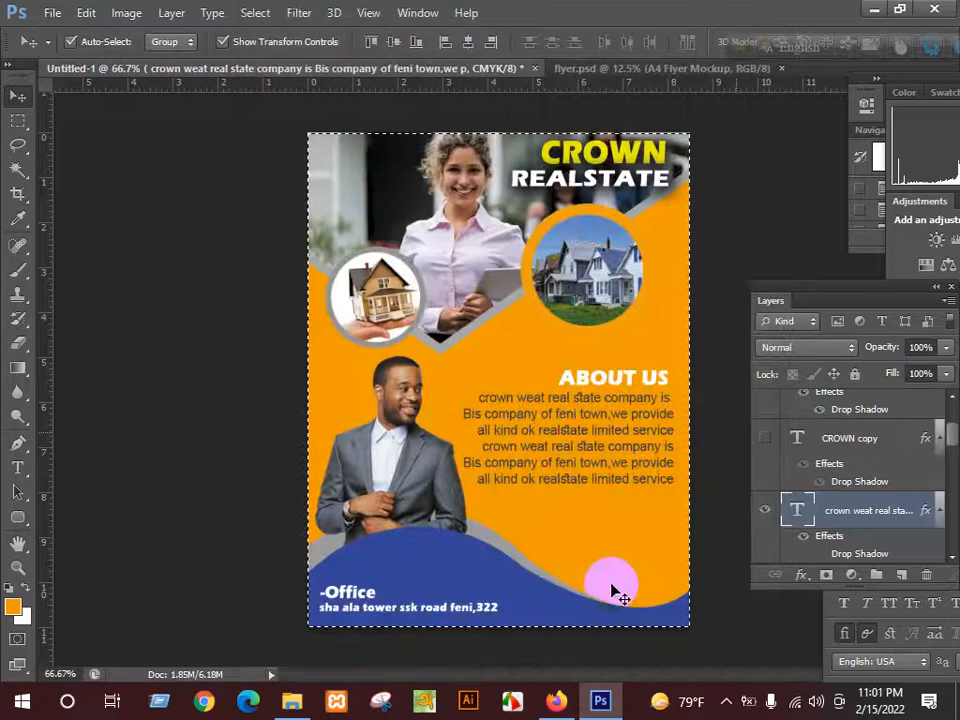